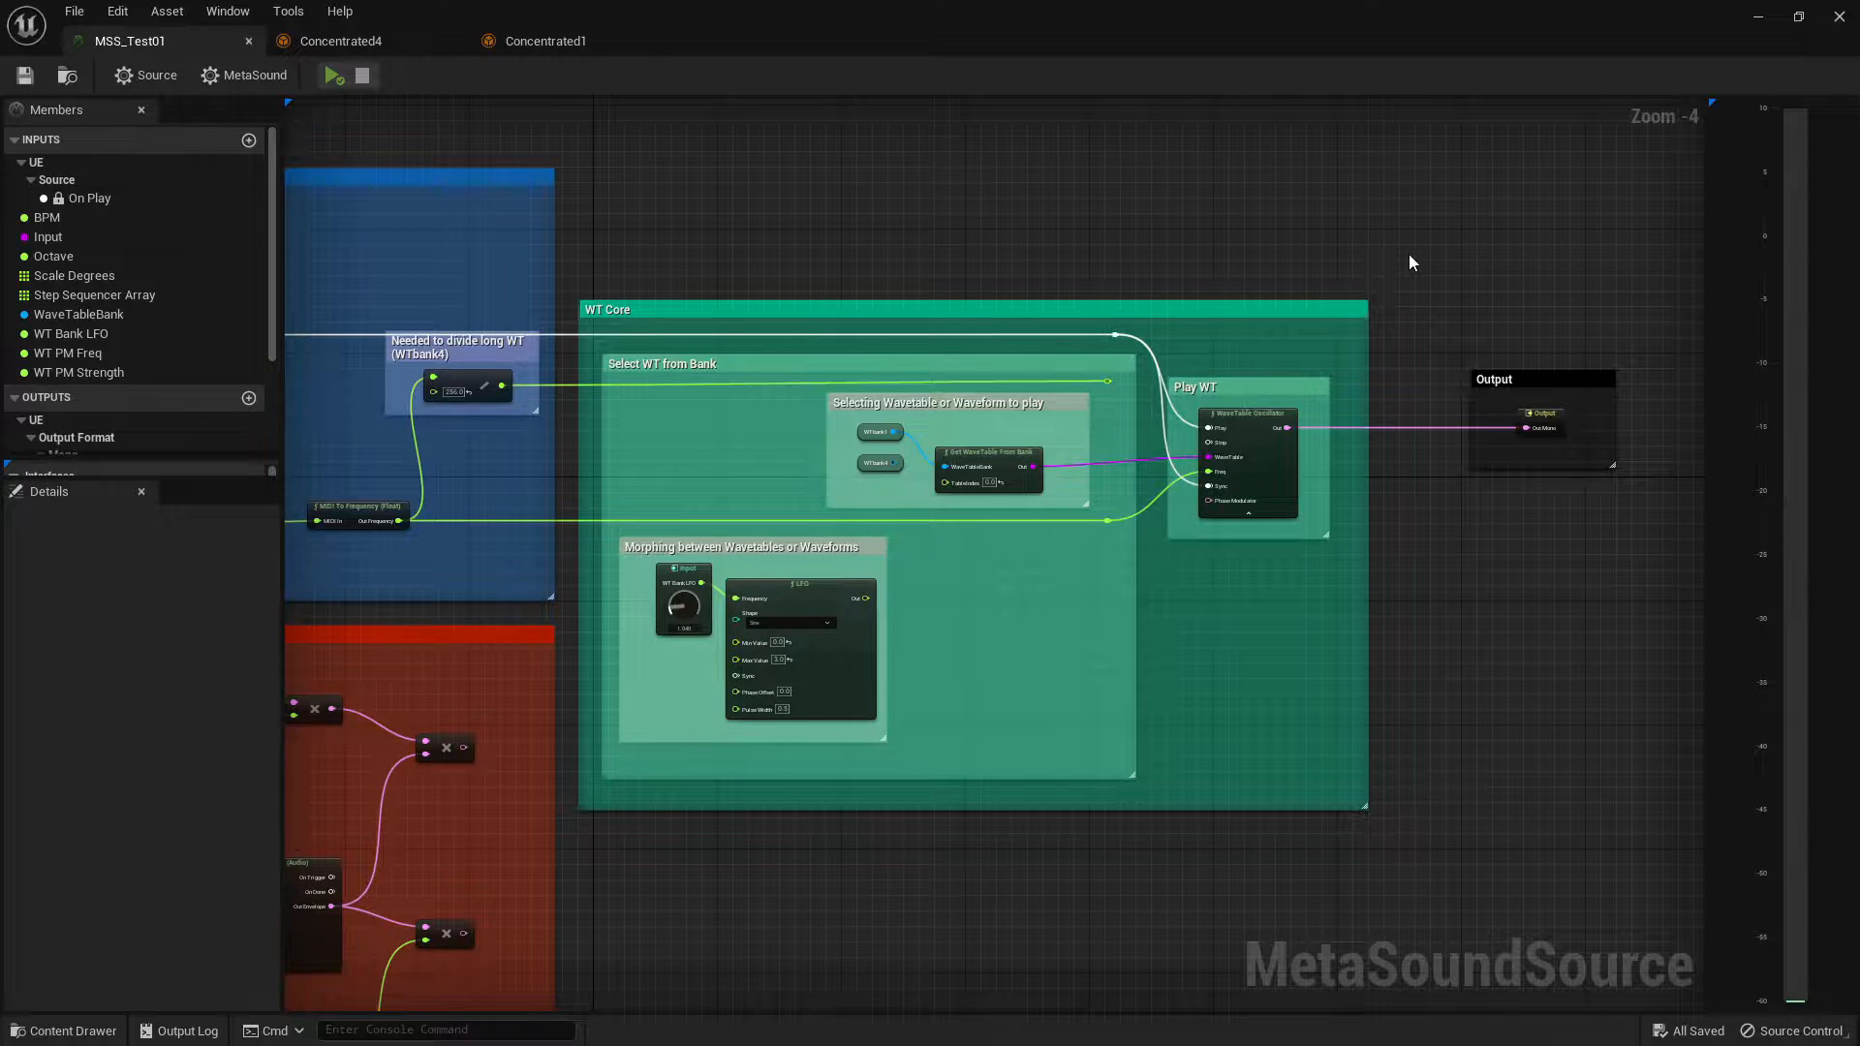
- Examine the original MetaSound oscillators group and the WaveTable Oscillator node in WT Core, including its advanced pins
right_click_drag(1409, 256, 1435, 323)
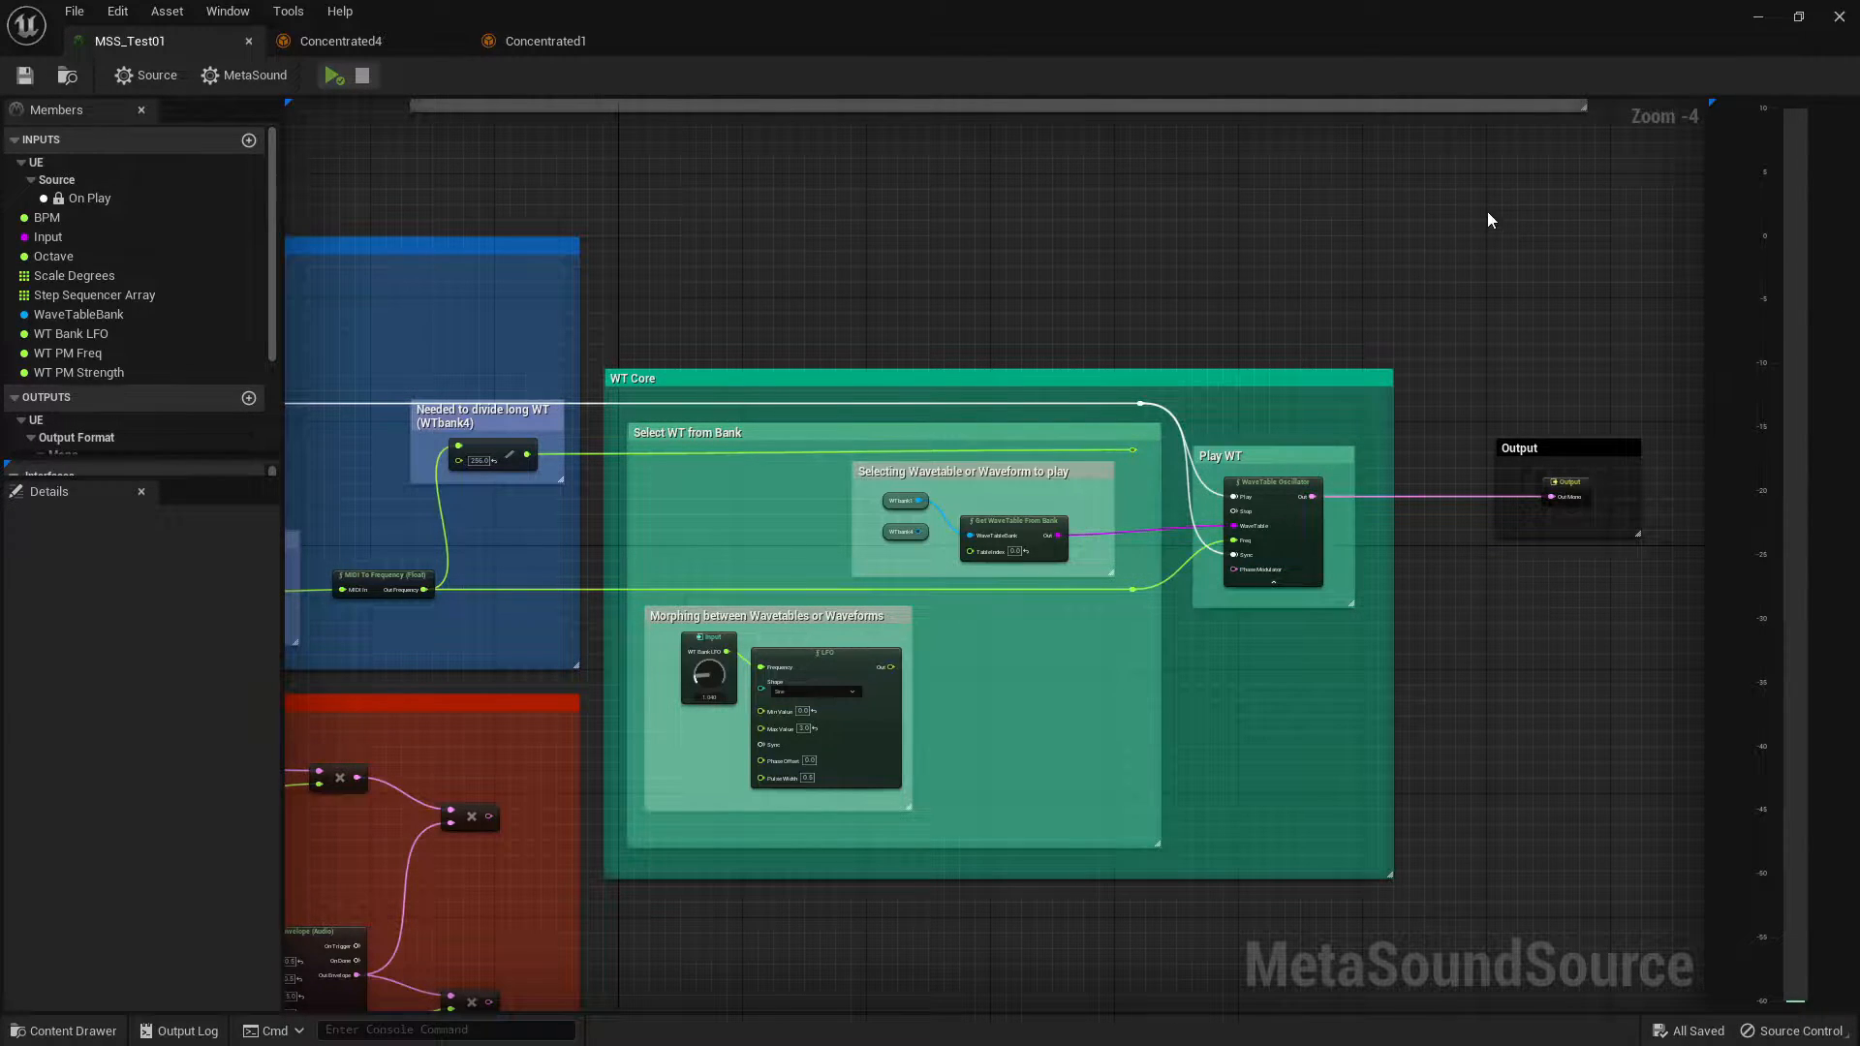
right_click_drag(1488, 212, 1444, 407)
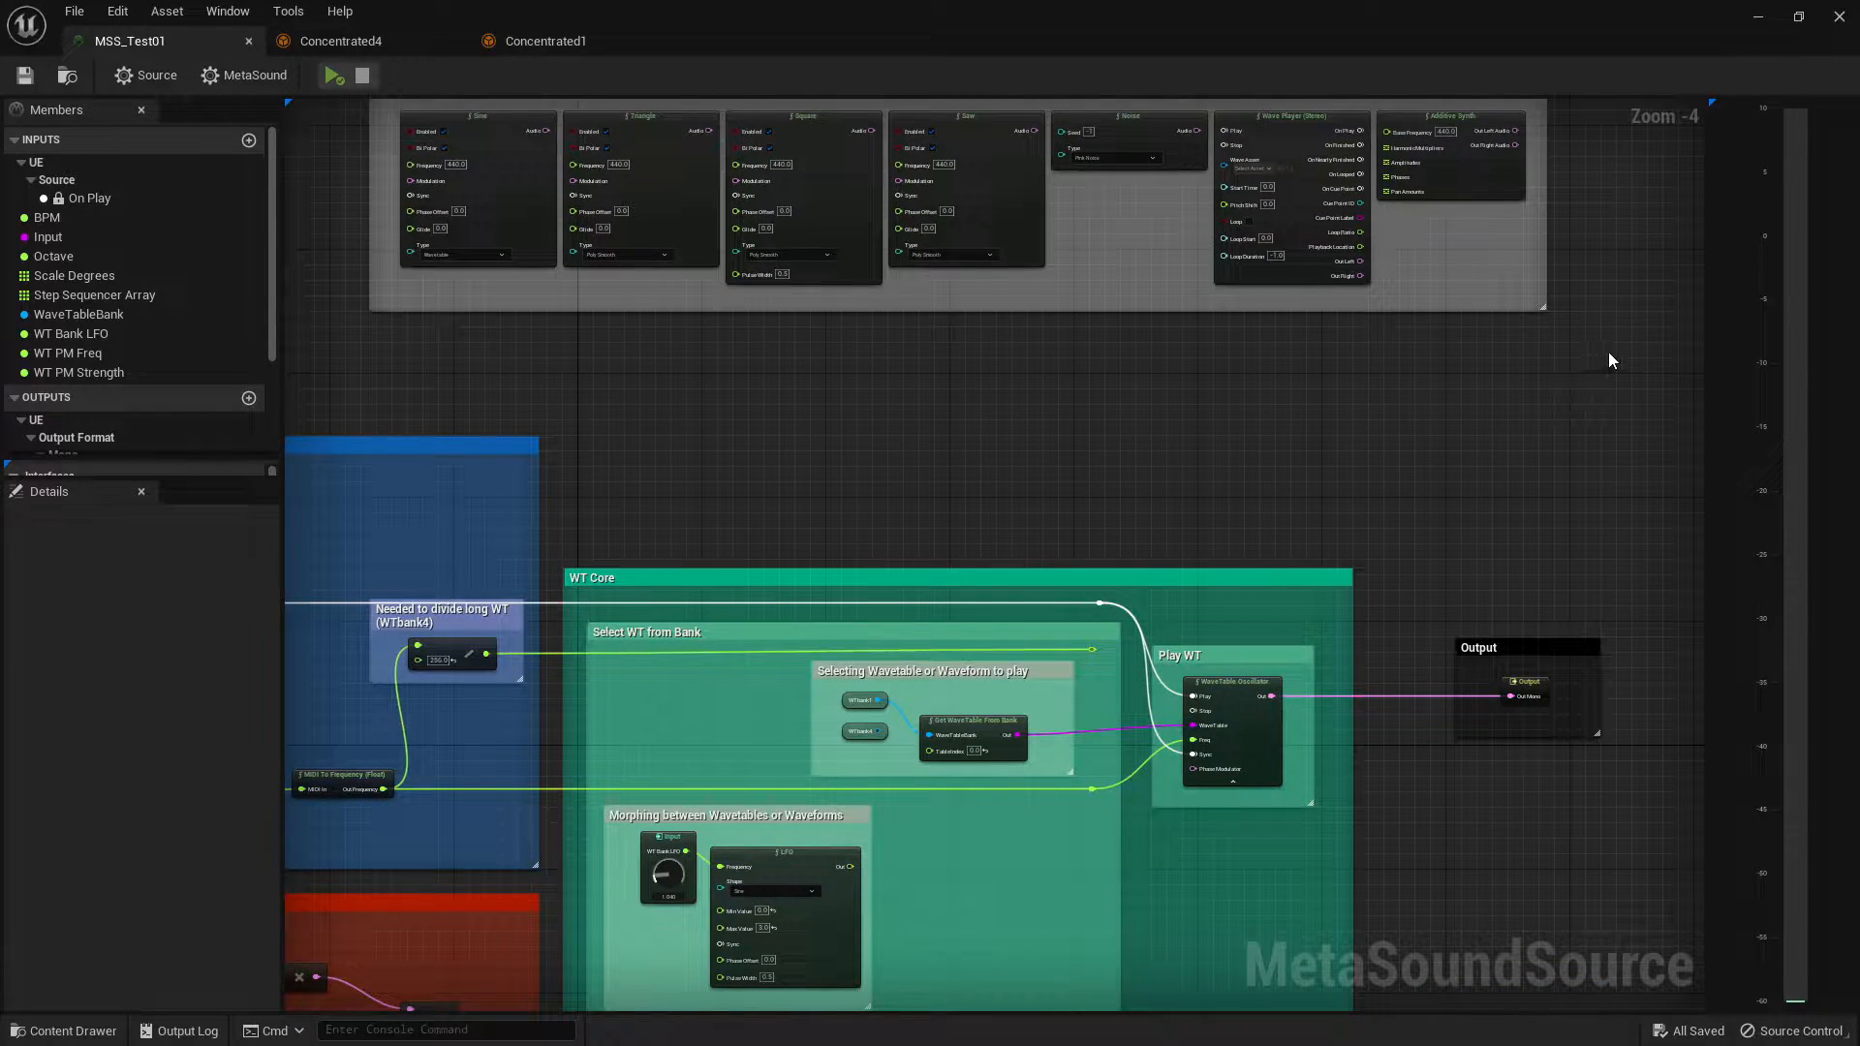
right_click_drag(1606, 354, 1577, 668)
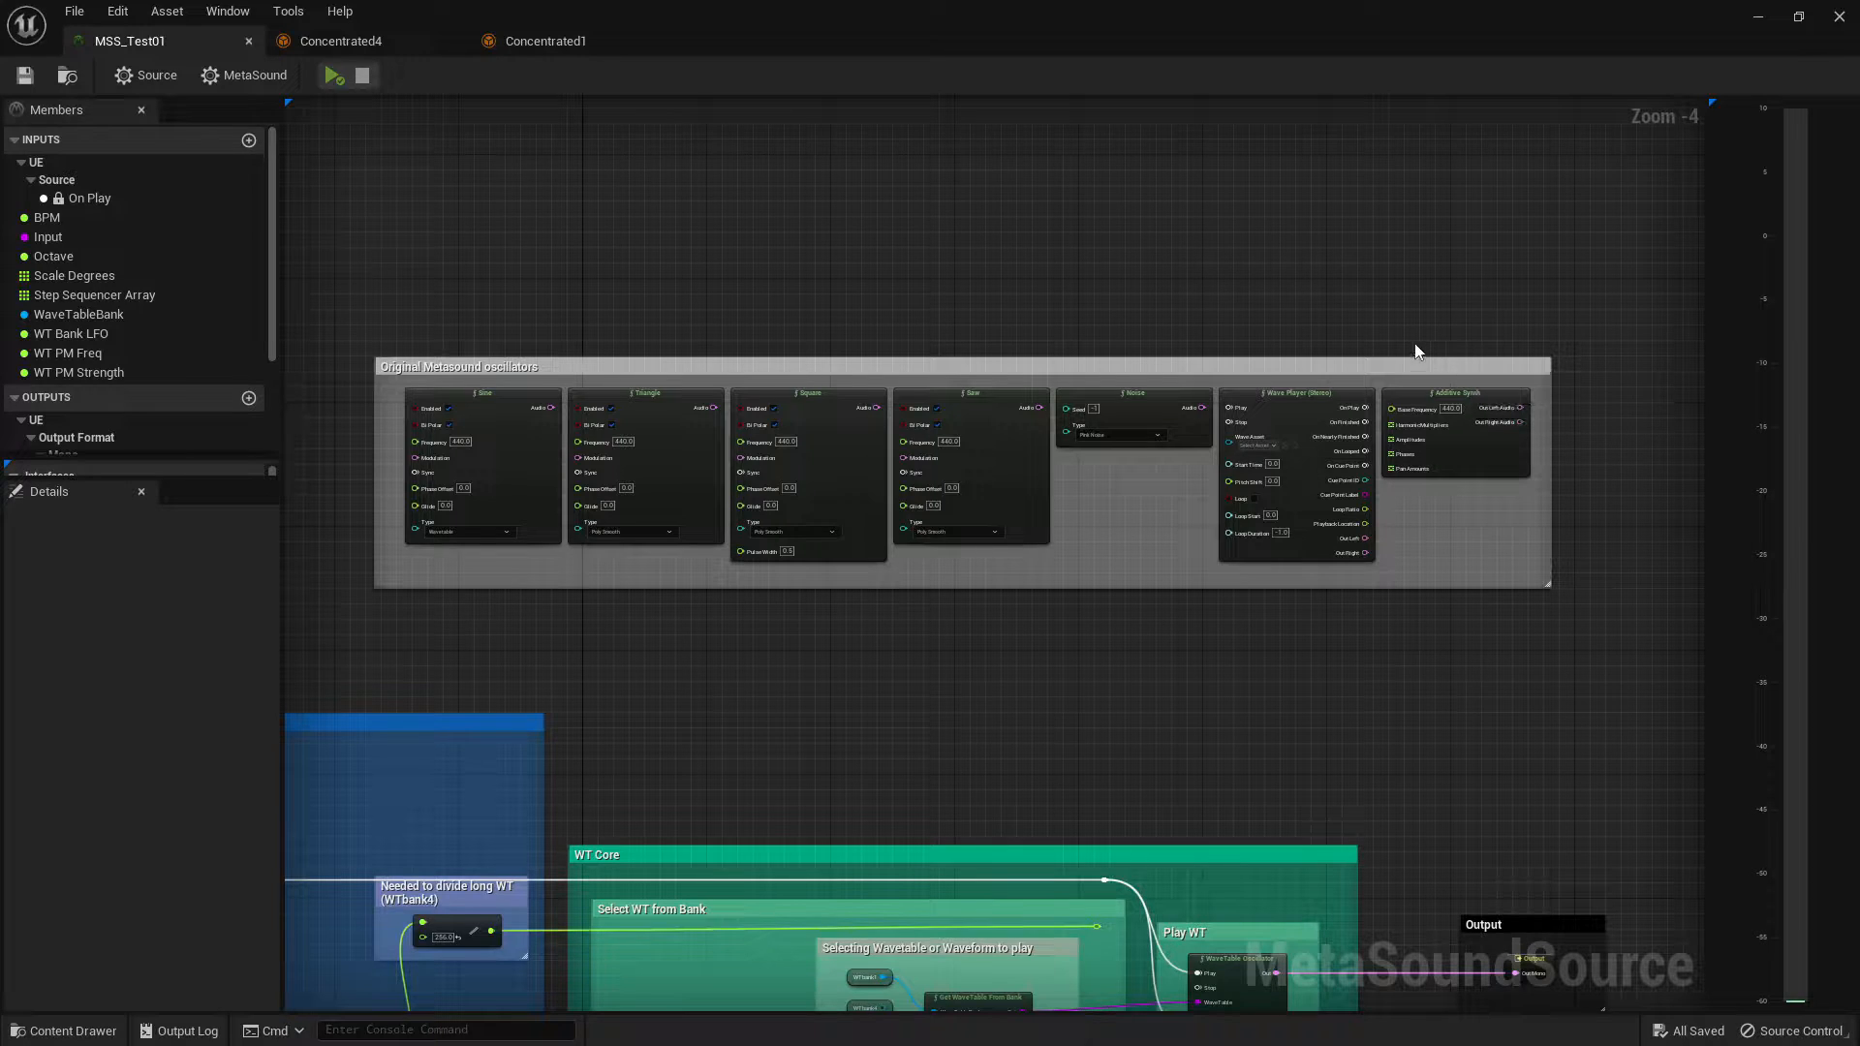
right_click_drag(1411, 352, 1381, 67)
right_click_drag(1300, 756, 1339, 555)
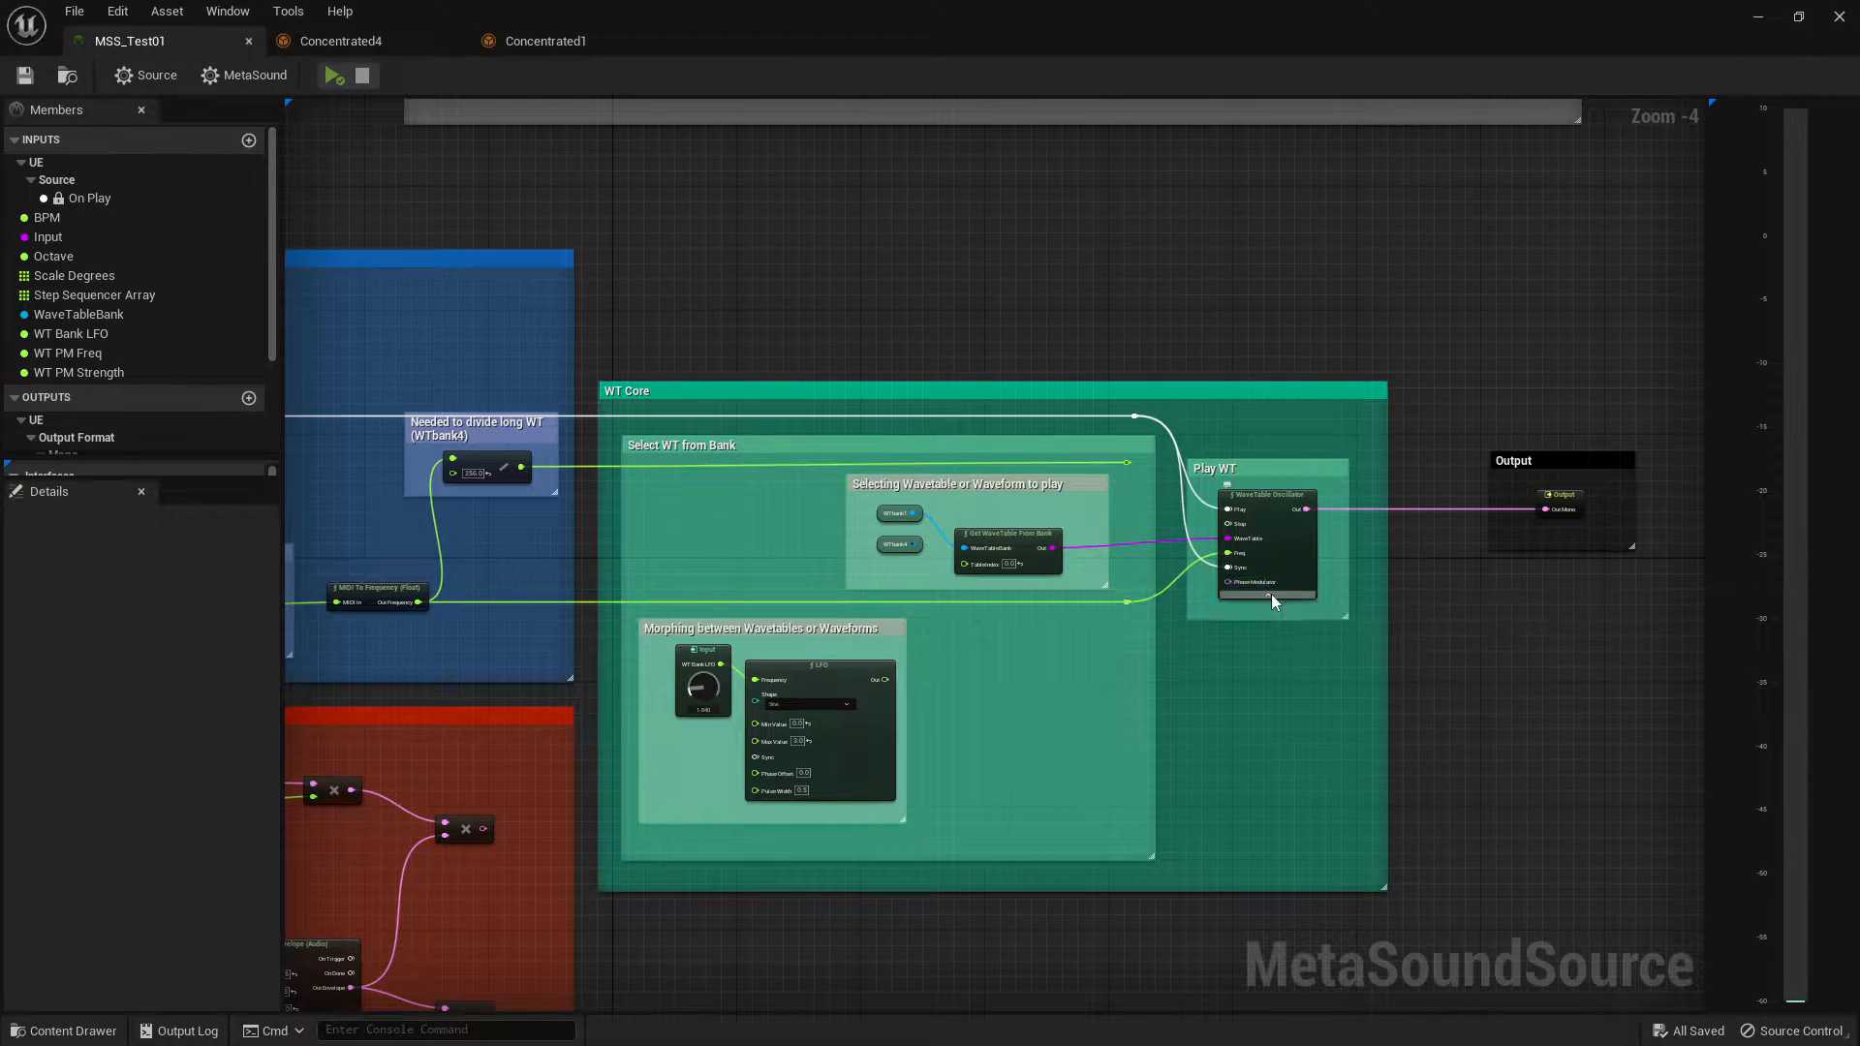
left_click(1271, 595)
left_click(1260, 580)
right_click_drag(1446, 611, 1603, 399)
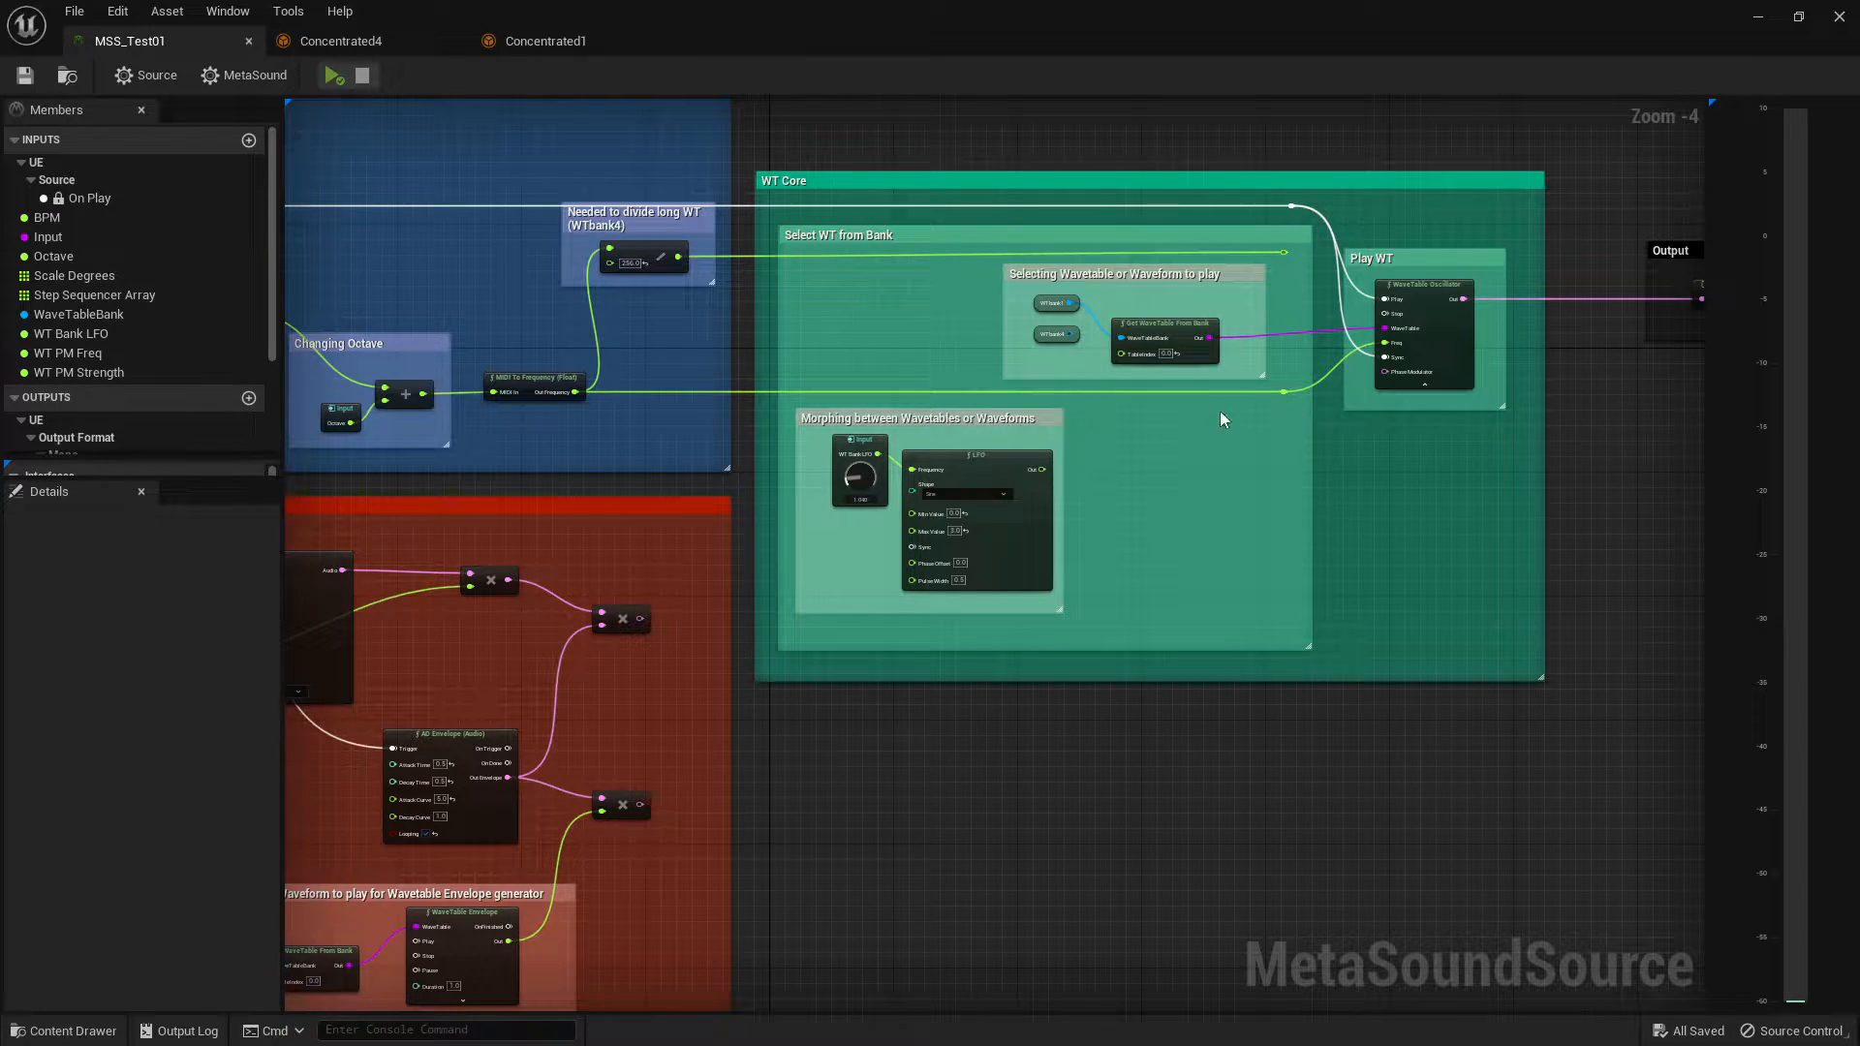
mouse_move(1391, 379)
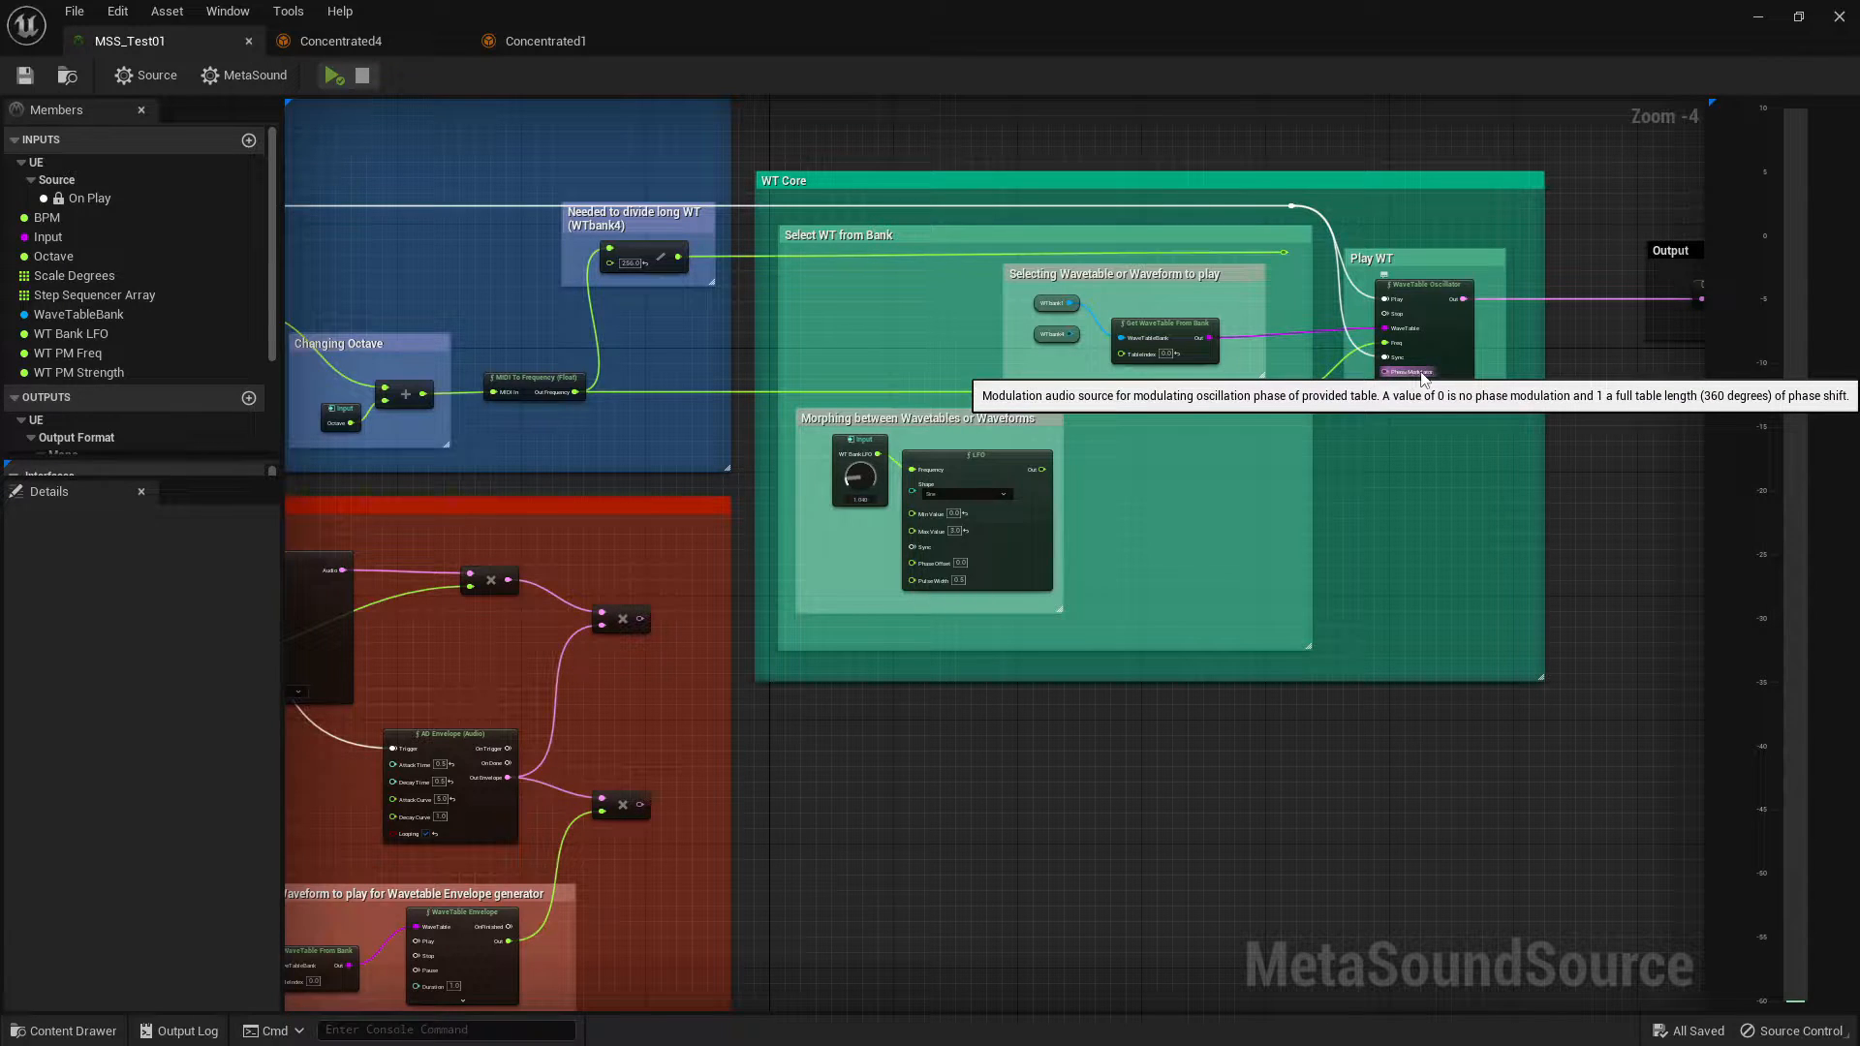
left_click_drag(1392, 379, 1357, 468)
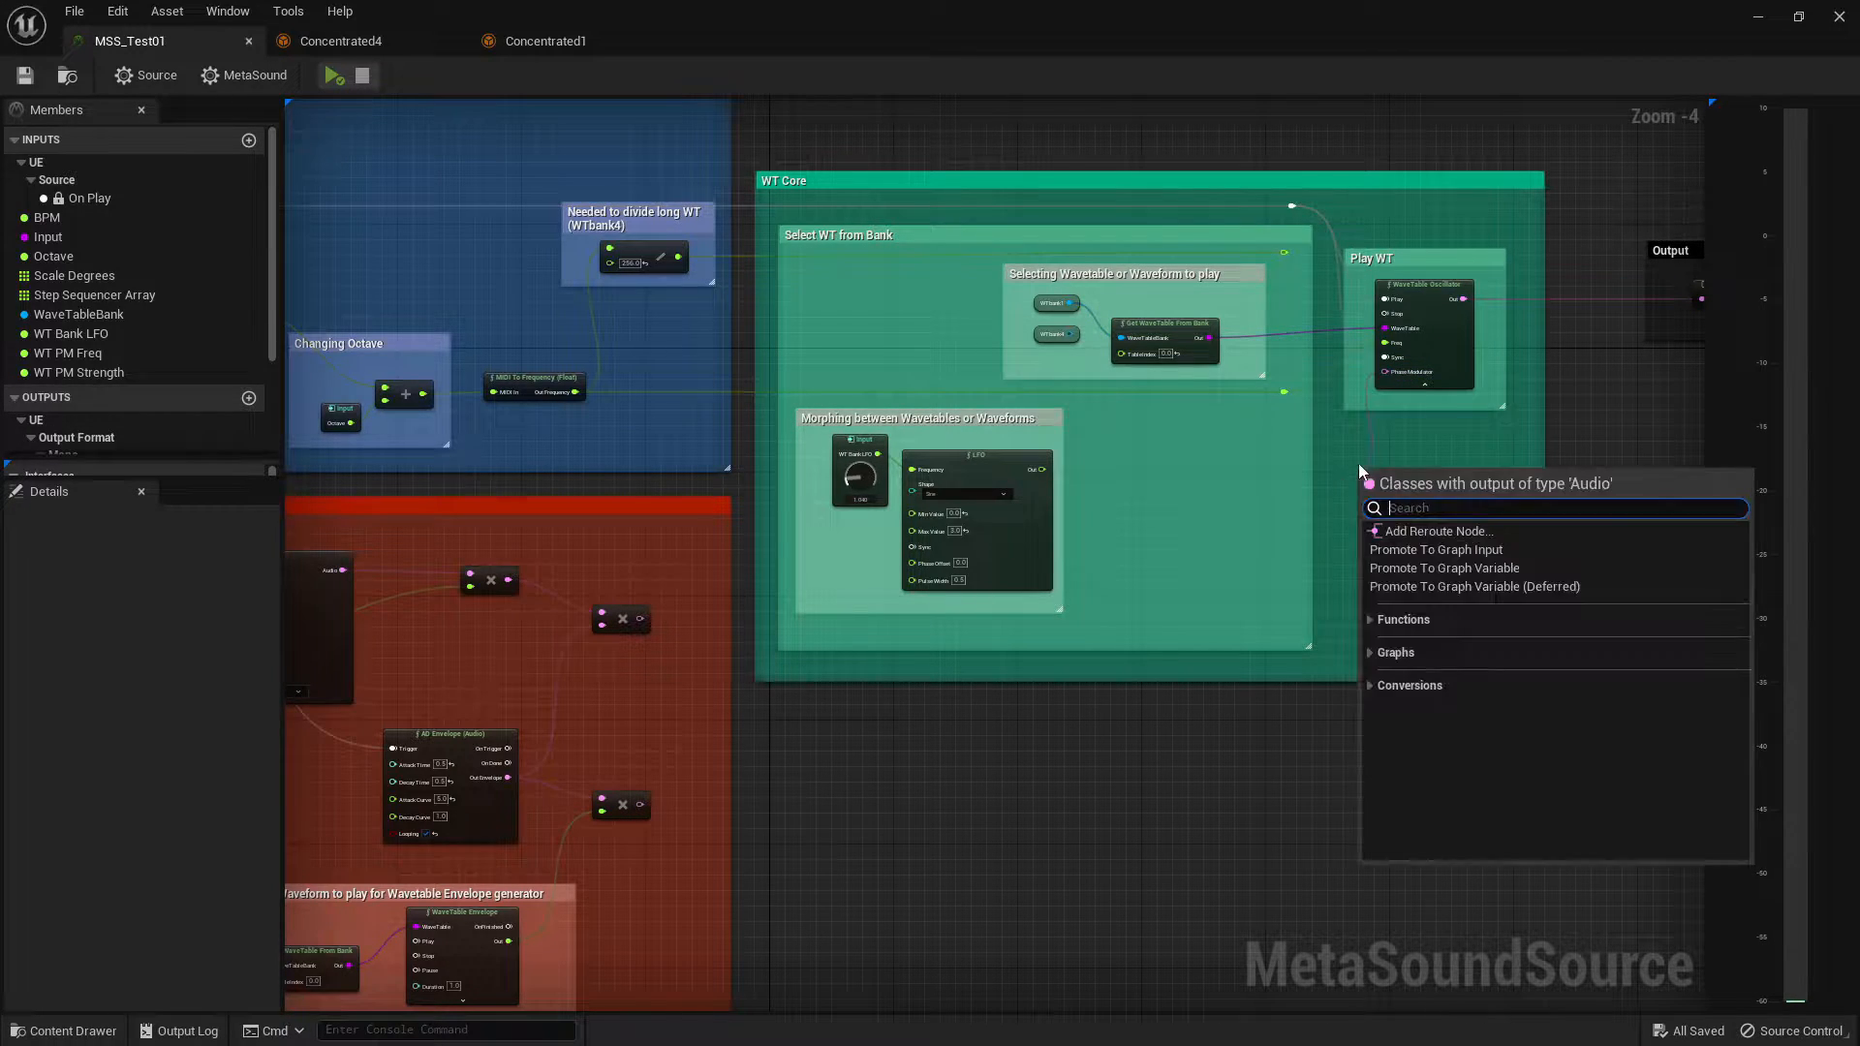
left_click(1409, 440)
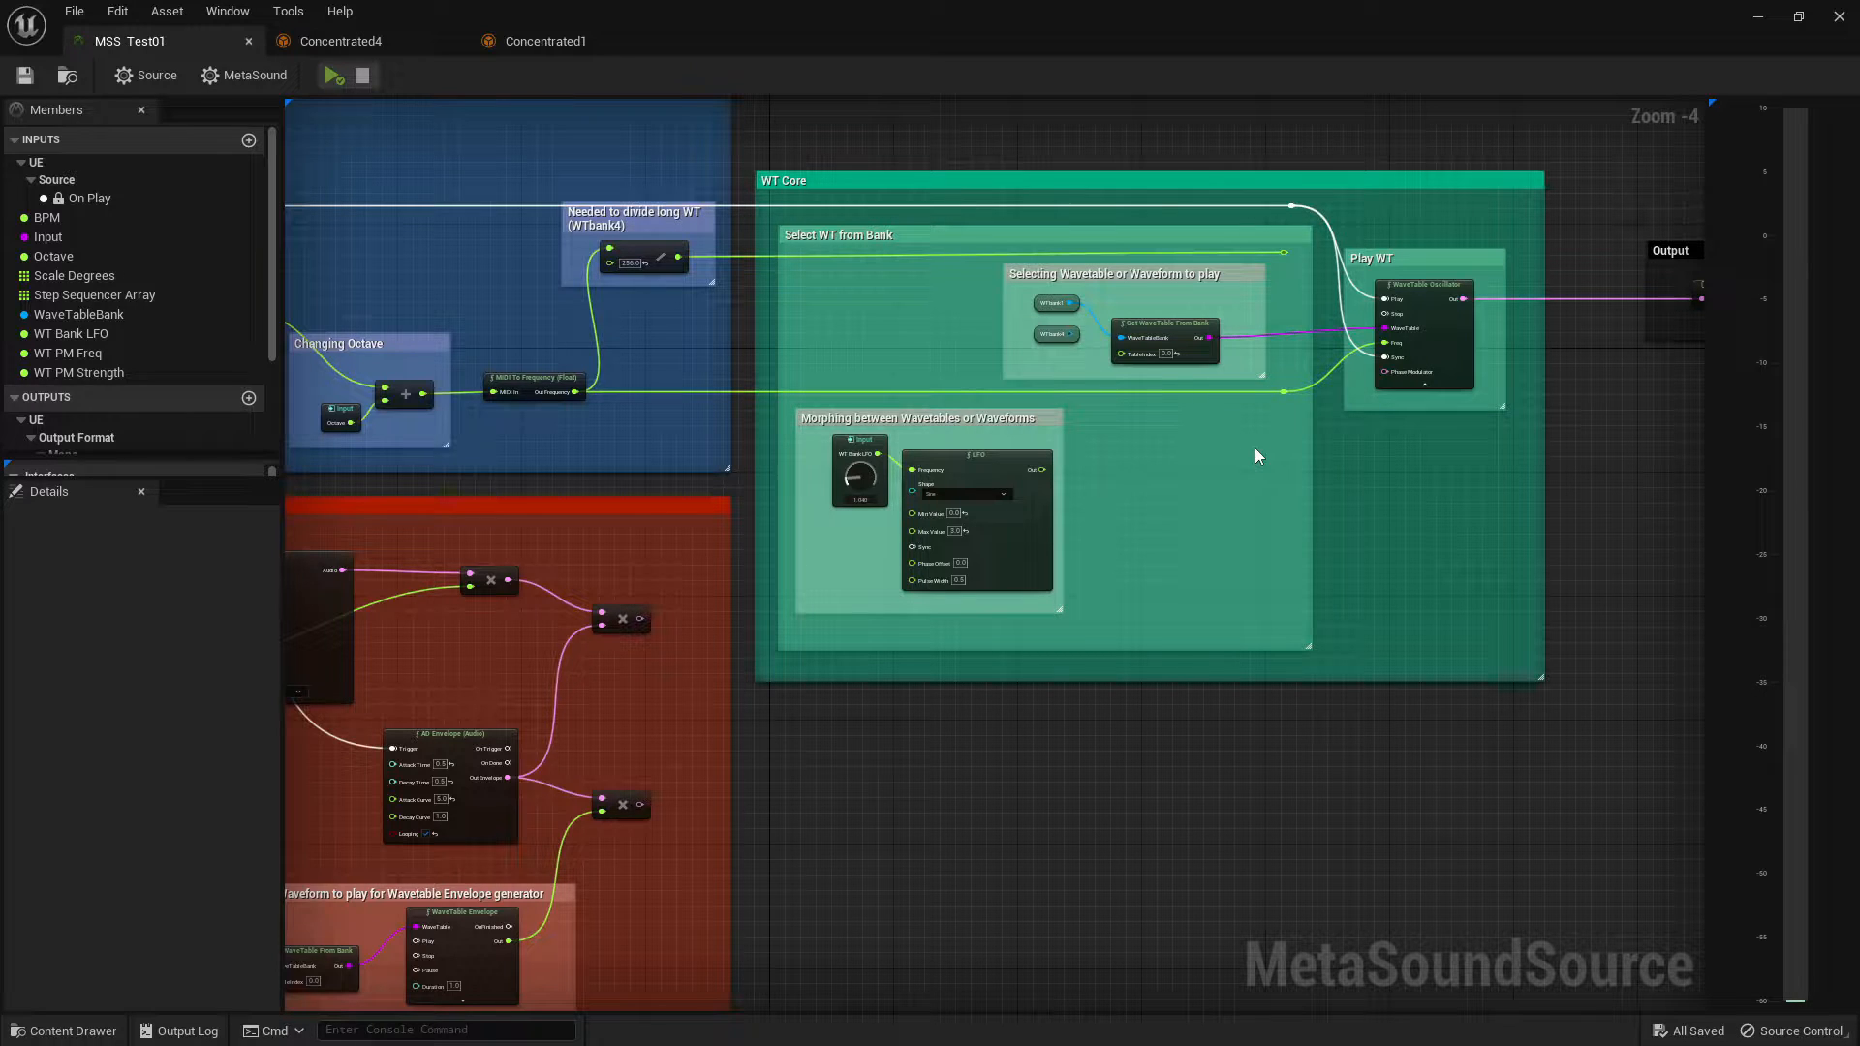
- Examine the overall graph layout, covering WT Core, Phase Mod for WT player and every node in the Step Sequencer section
scroll(1333, 438, "down", 1)
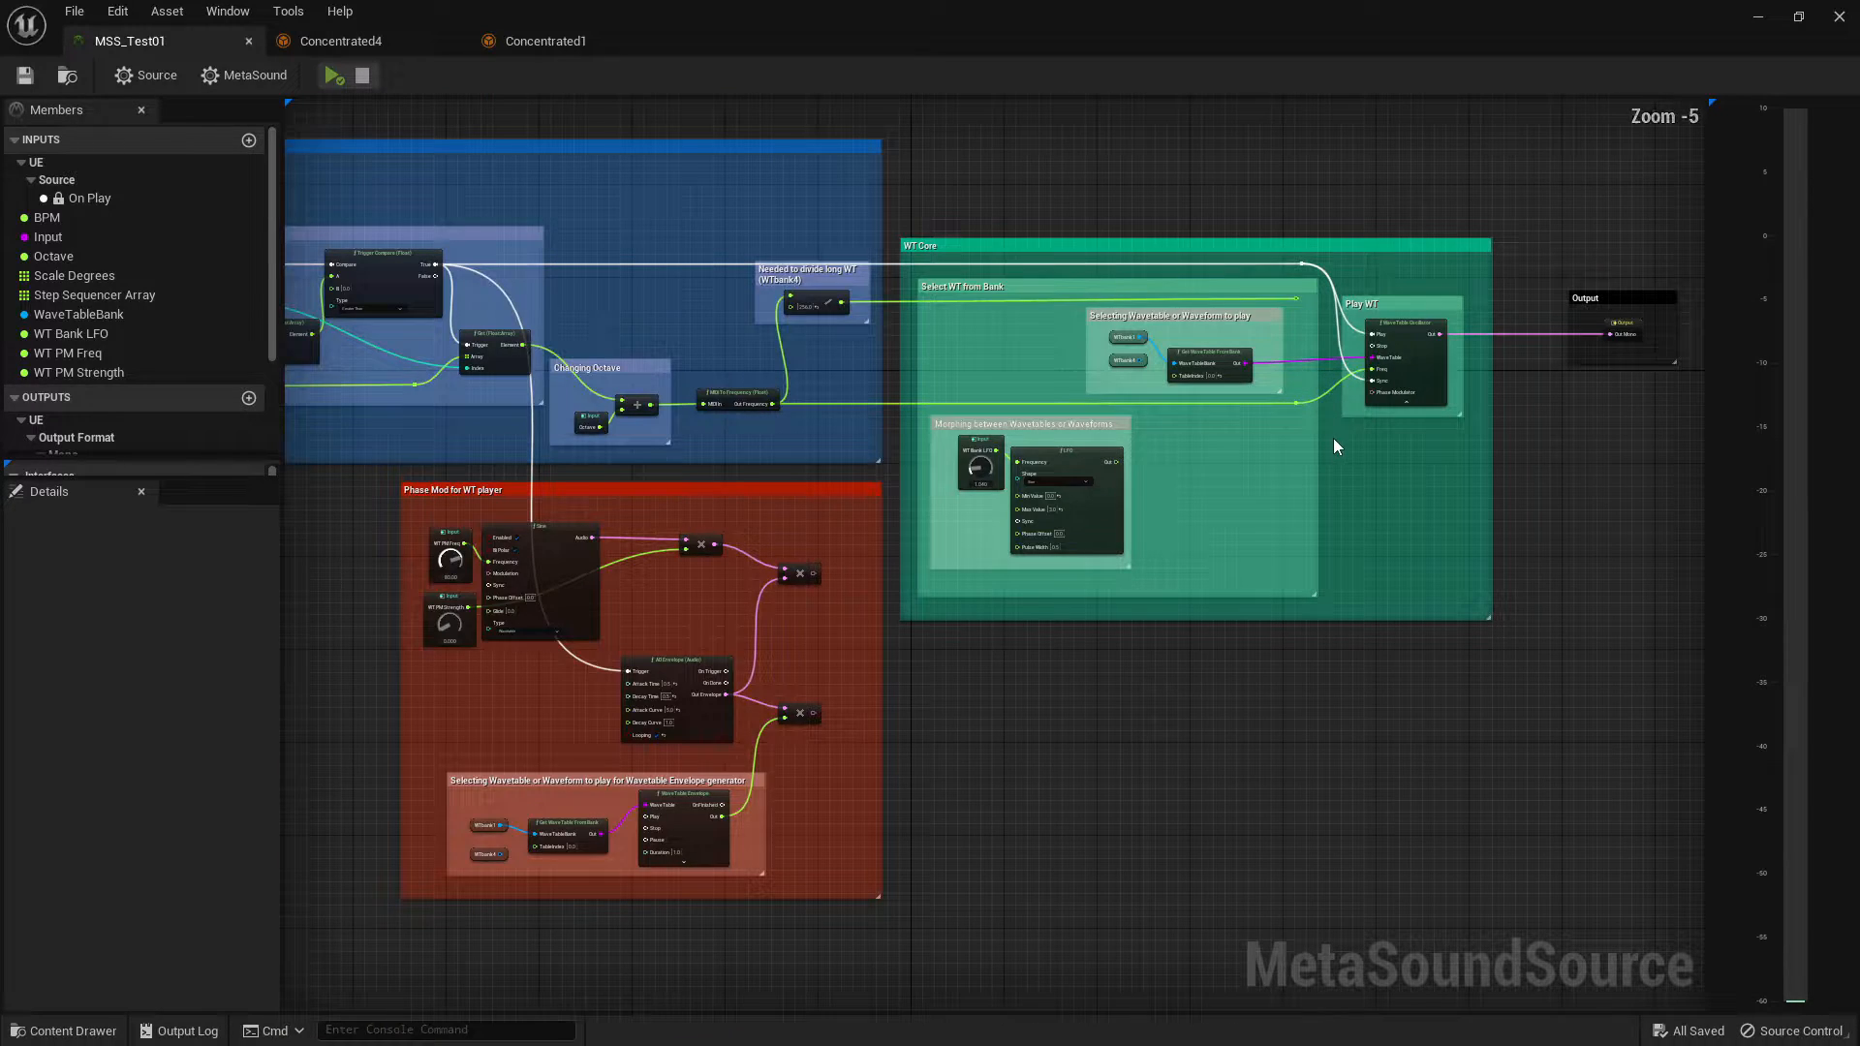
scroll(1325, 519, "down", 1)
scroll(1325, 519, "down", 1)
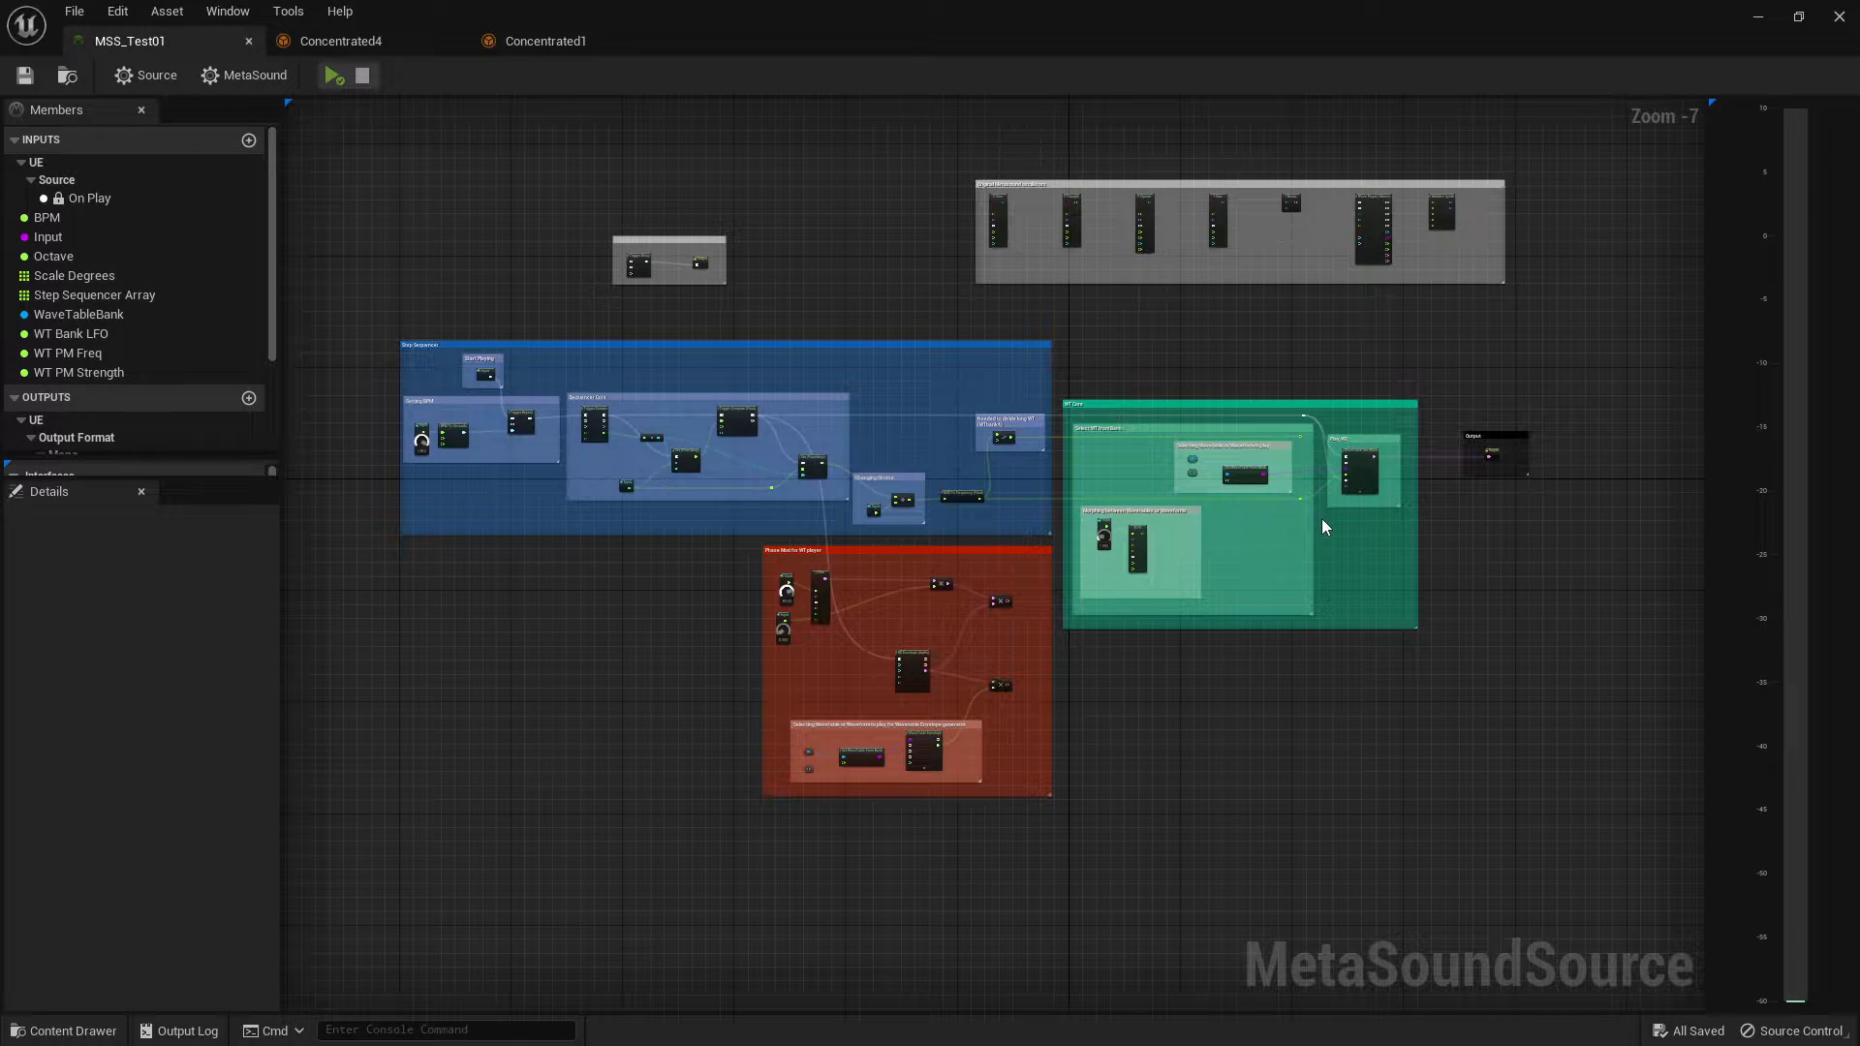
scroll(1105, 393, "up", 2)
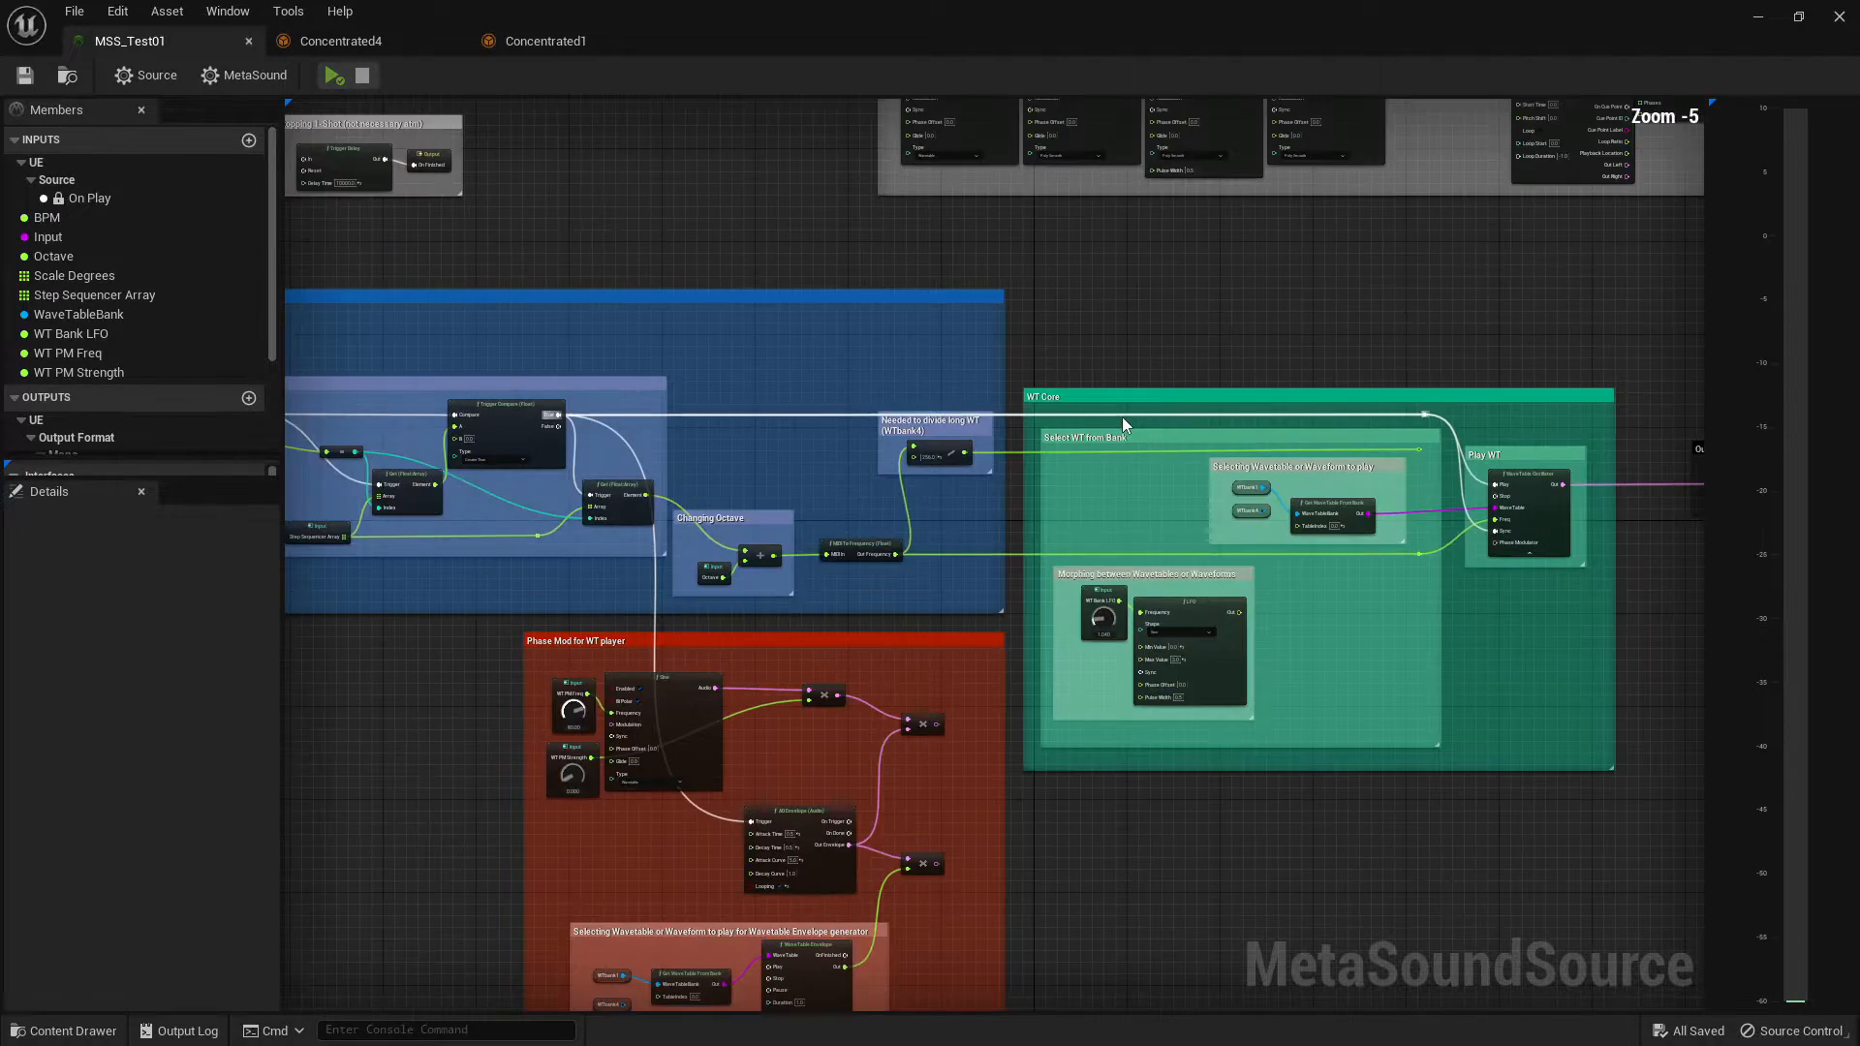
right_click_drag(1116, 352, 930, 197)
scroll(1201, 356, "up", 1)
scroll(1155, 210, "down", 1)
right_click_drag(1228, 163, 1296, 267)
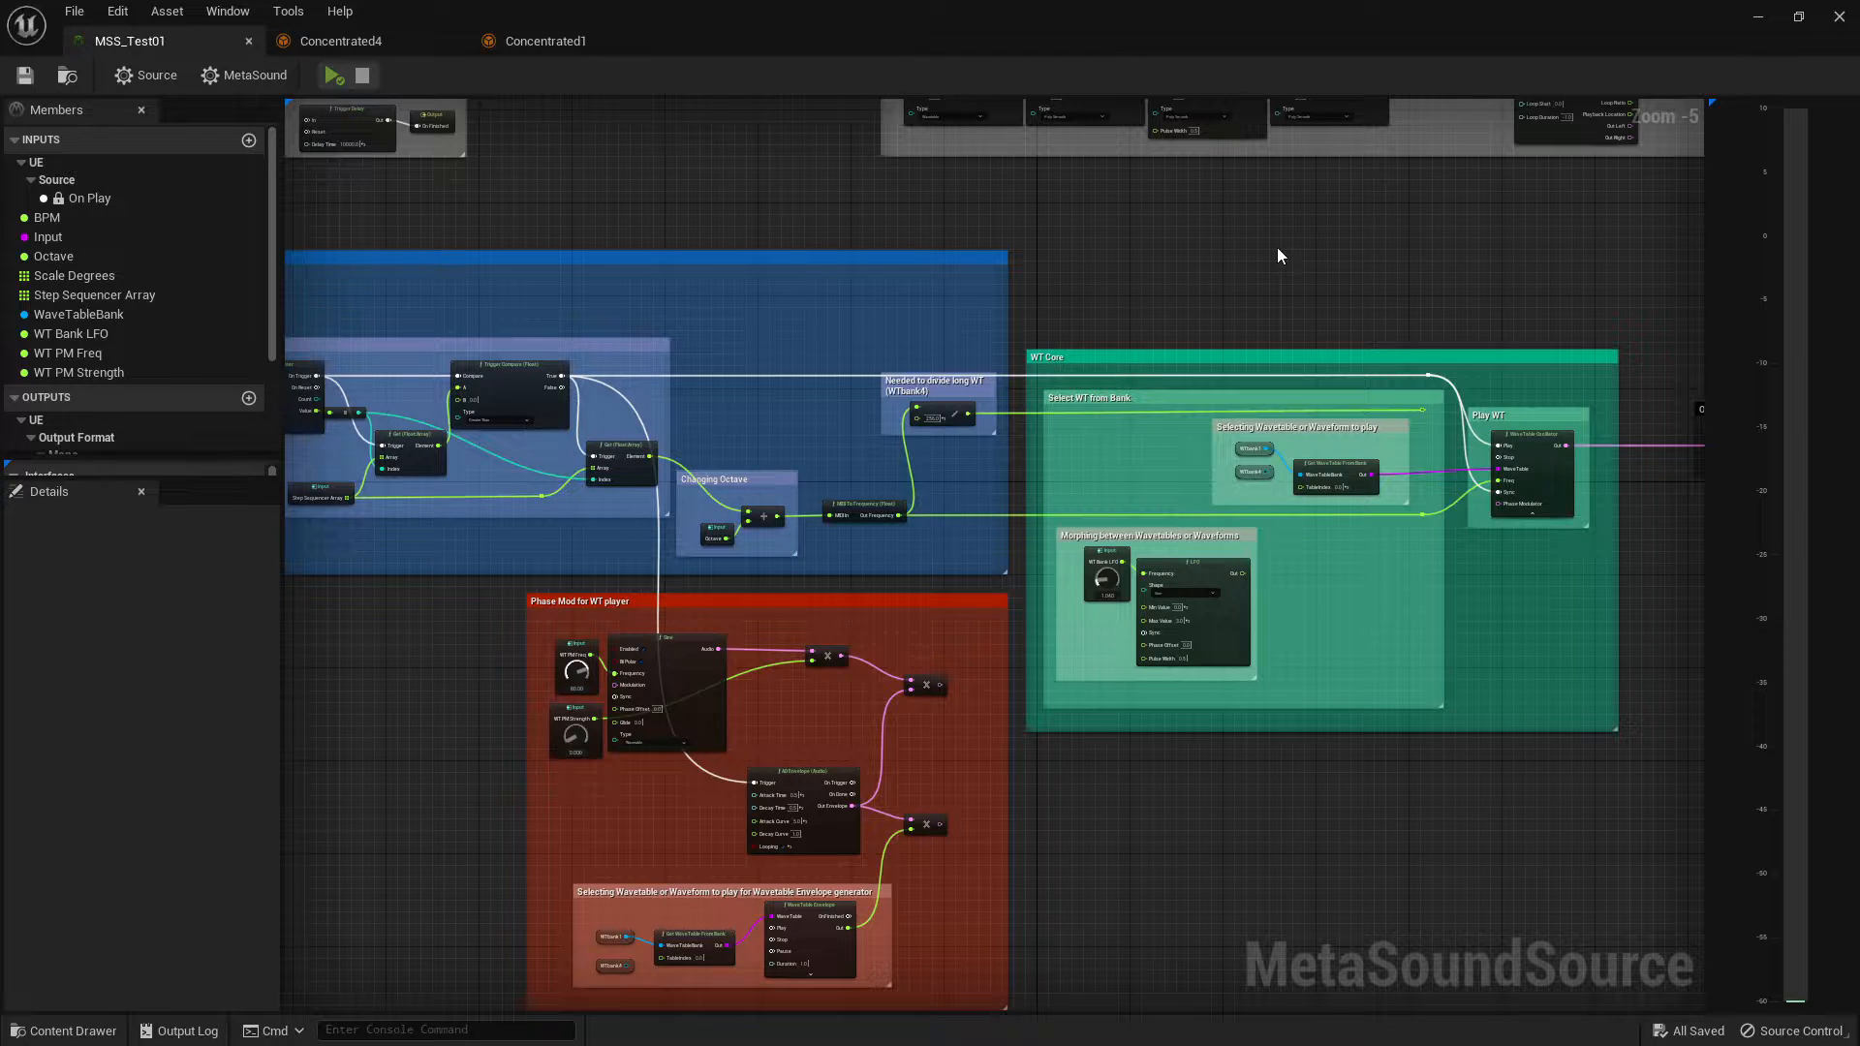
right_click_drag(1151, 236, 1119, 153)
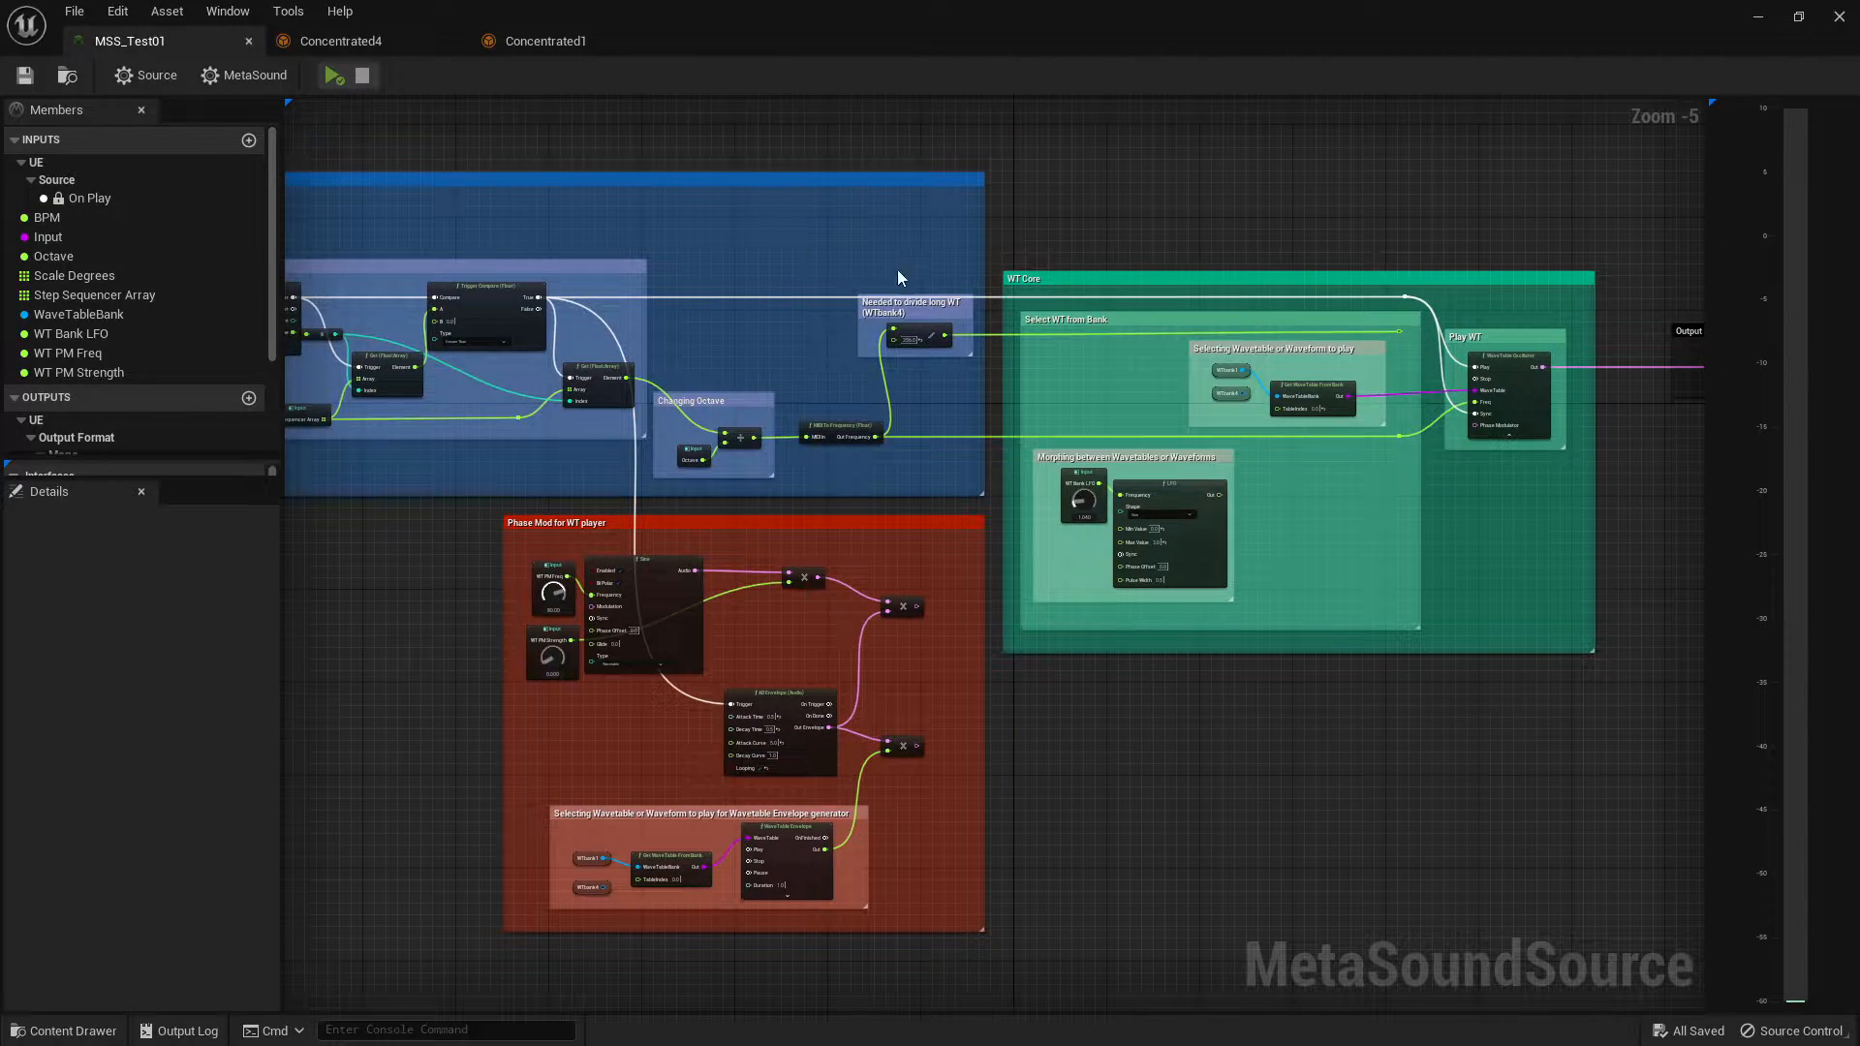
right_click_drag(653, 120, 1120, 195)
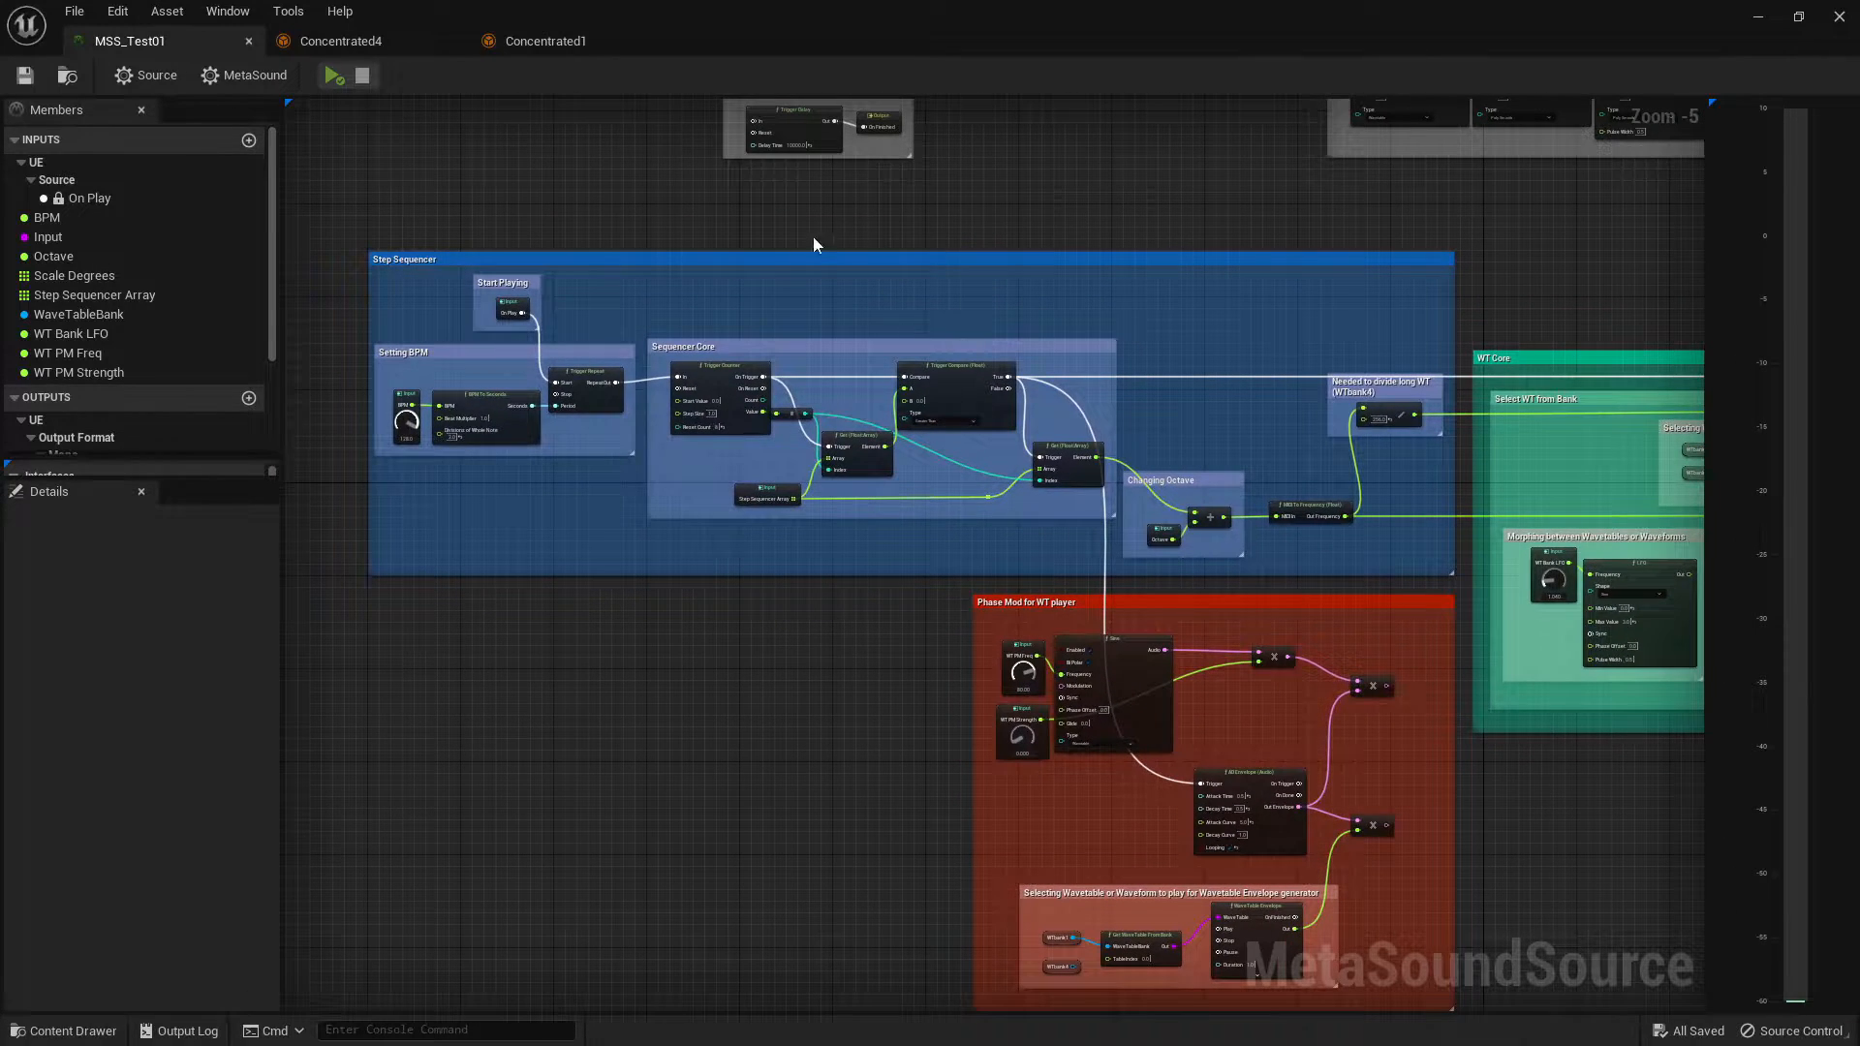
left_click_drag(343, 219, 1464, 581)
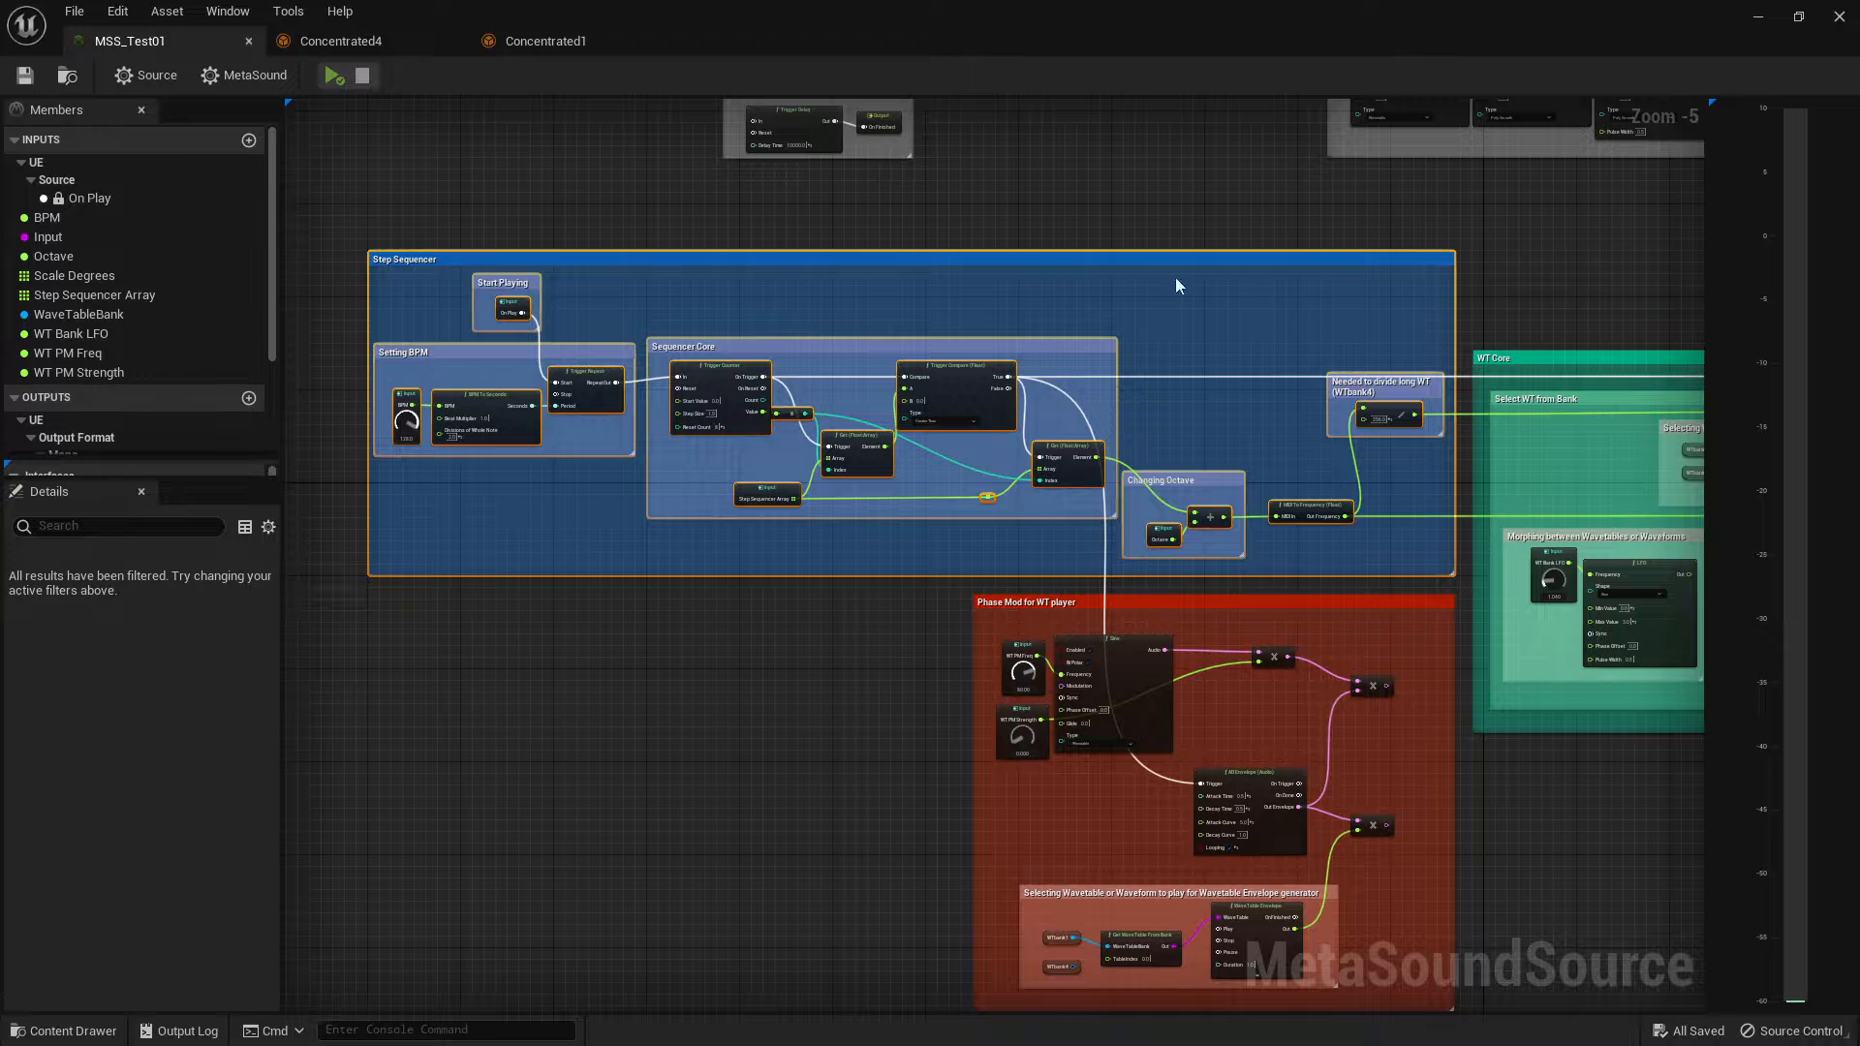
left_click(1152, 211)
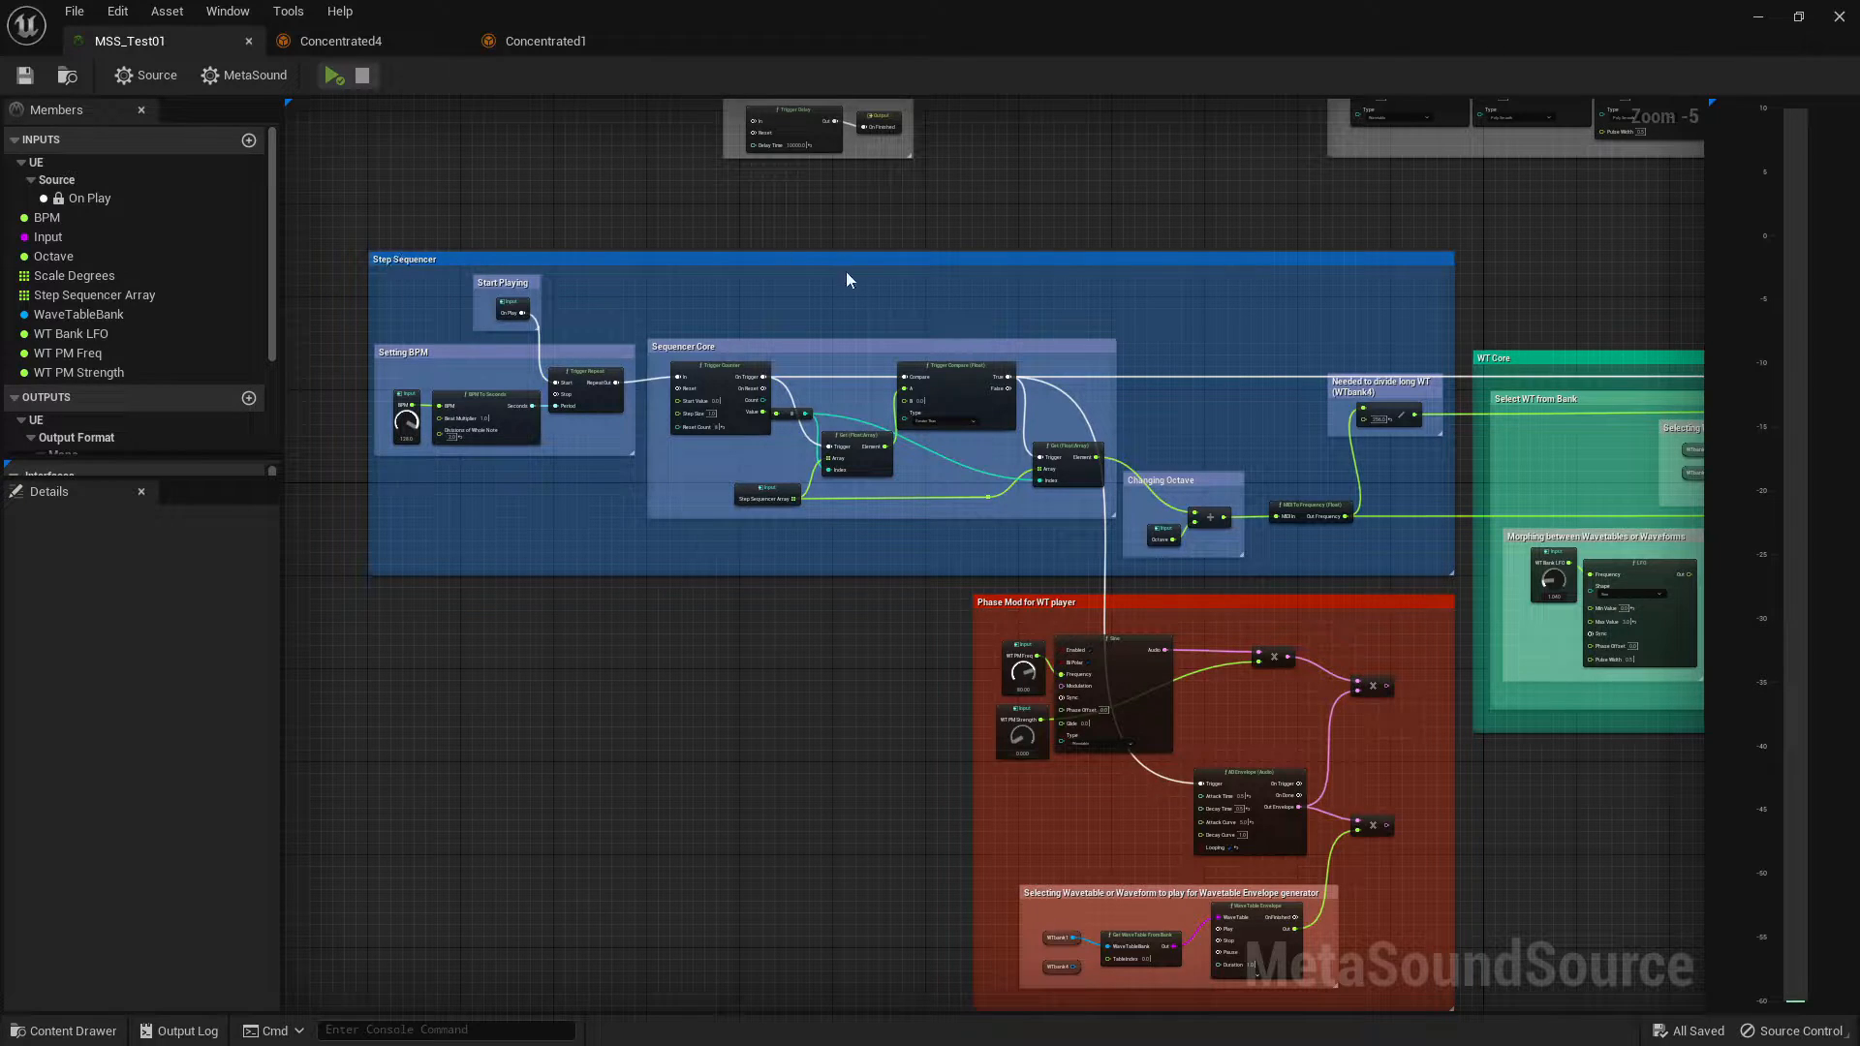
- Play the MetaSound briefly to hear the current wavetable sequence, and stop playback
scroll(695, 358, "up", 1)
mouse_move(813, 128)
right_mouse_down()
mouse_move(856, 146)
mouse_move(823, 166)
mouse_move(863, 165)
mouse_move(826, 163)
right_mouse_up()
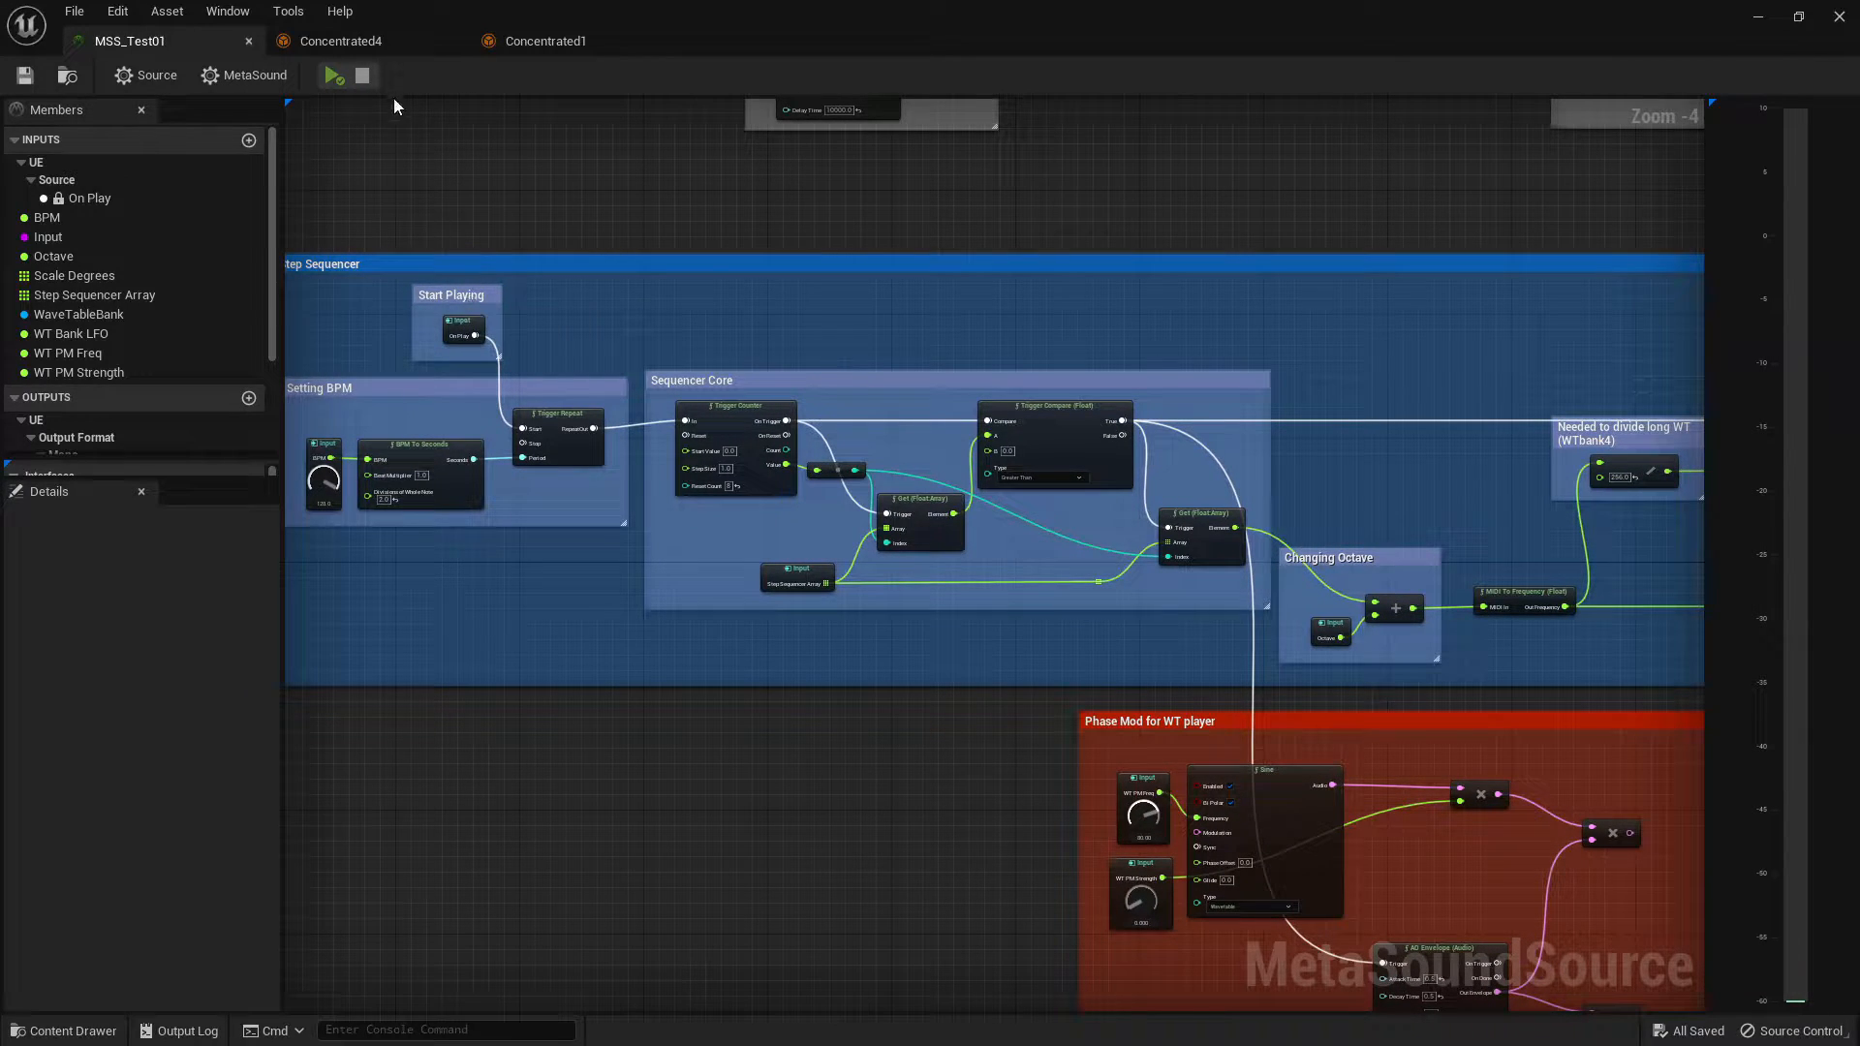
left_click(333, 75)
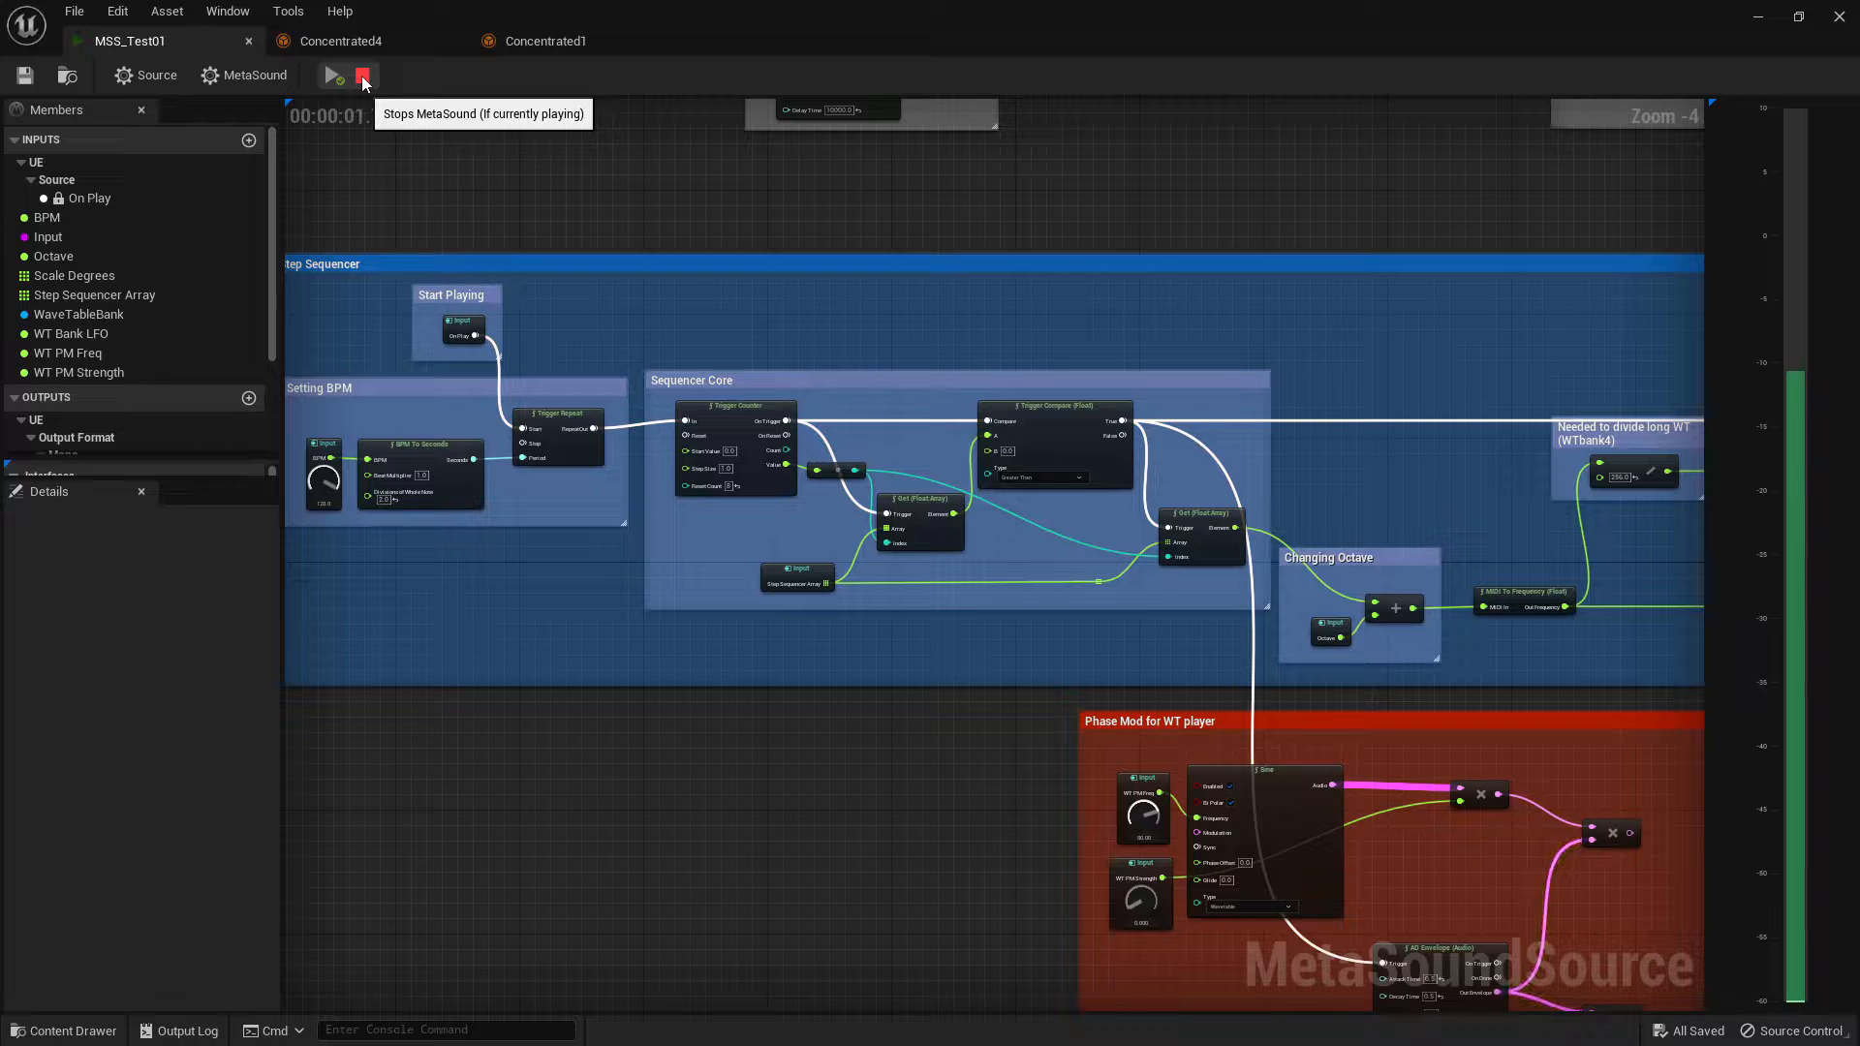
left_click(363, 77)
- Connect the lower wavetable bank variable in WT Core to the WaveTableBank input of Get WaveTable From Bank
right_click_drag(1112, 321, 170, 281)
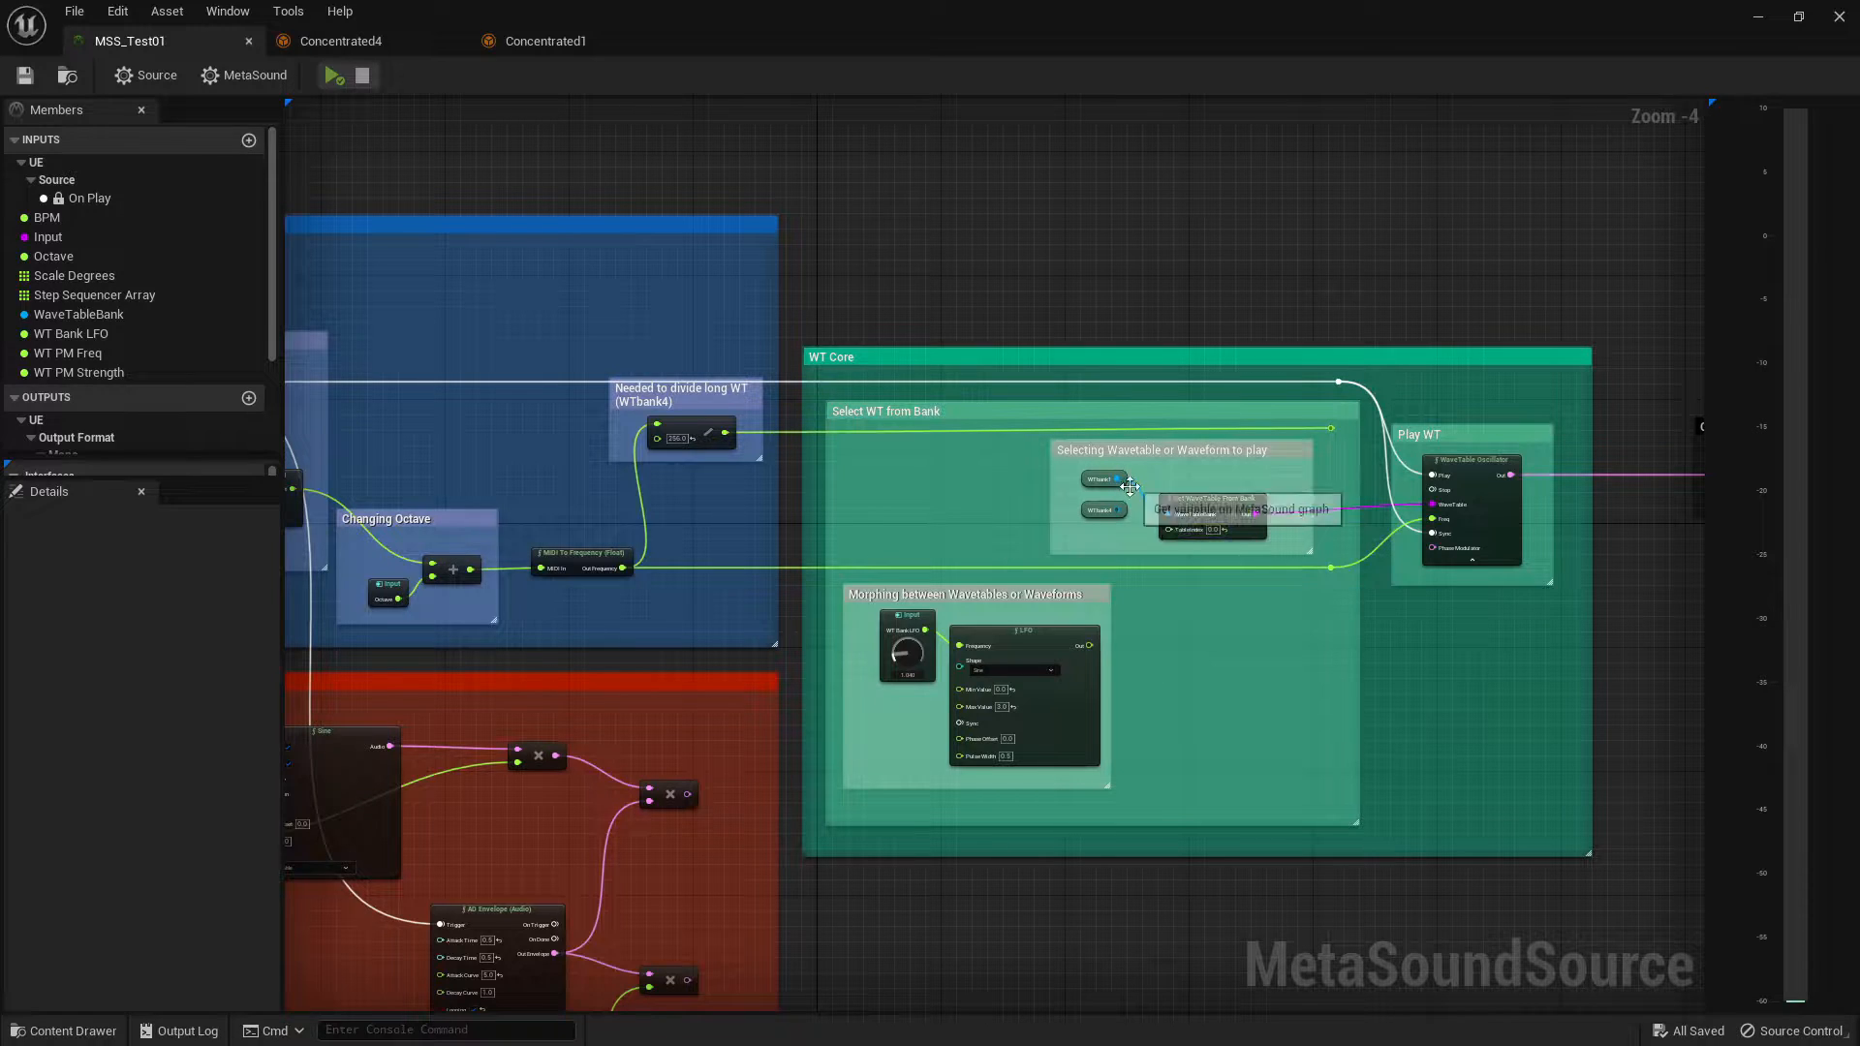
left_click_drag(1168, 514, 1121, 512)
right_click_drag(1121, 511, 1525, 501)
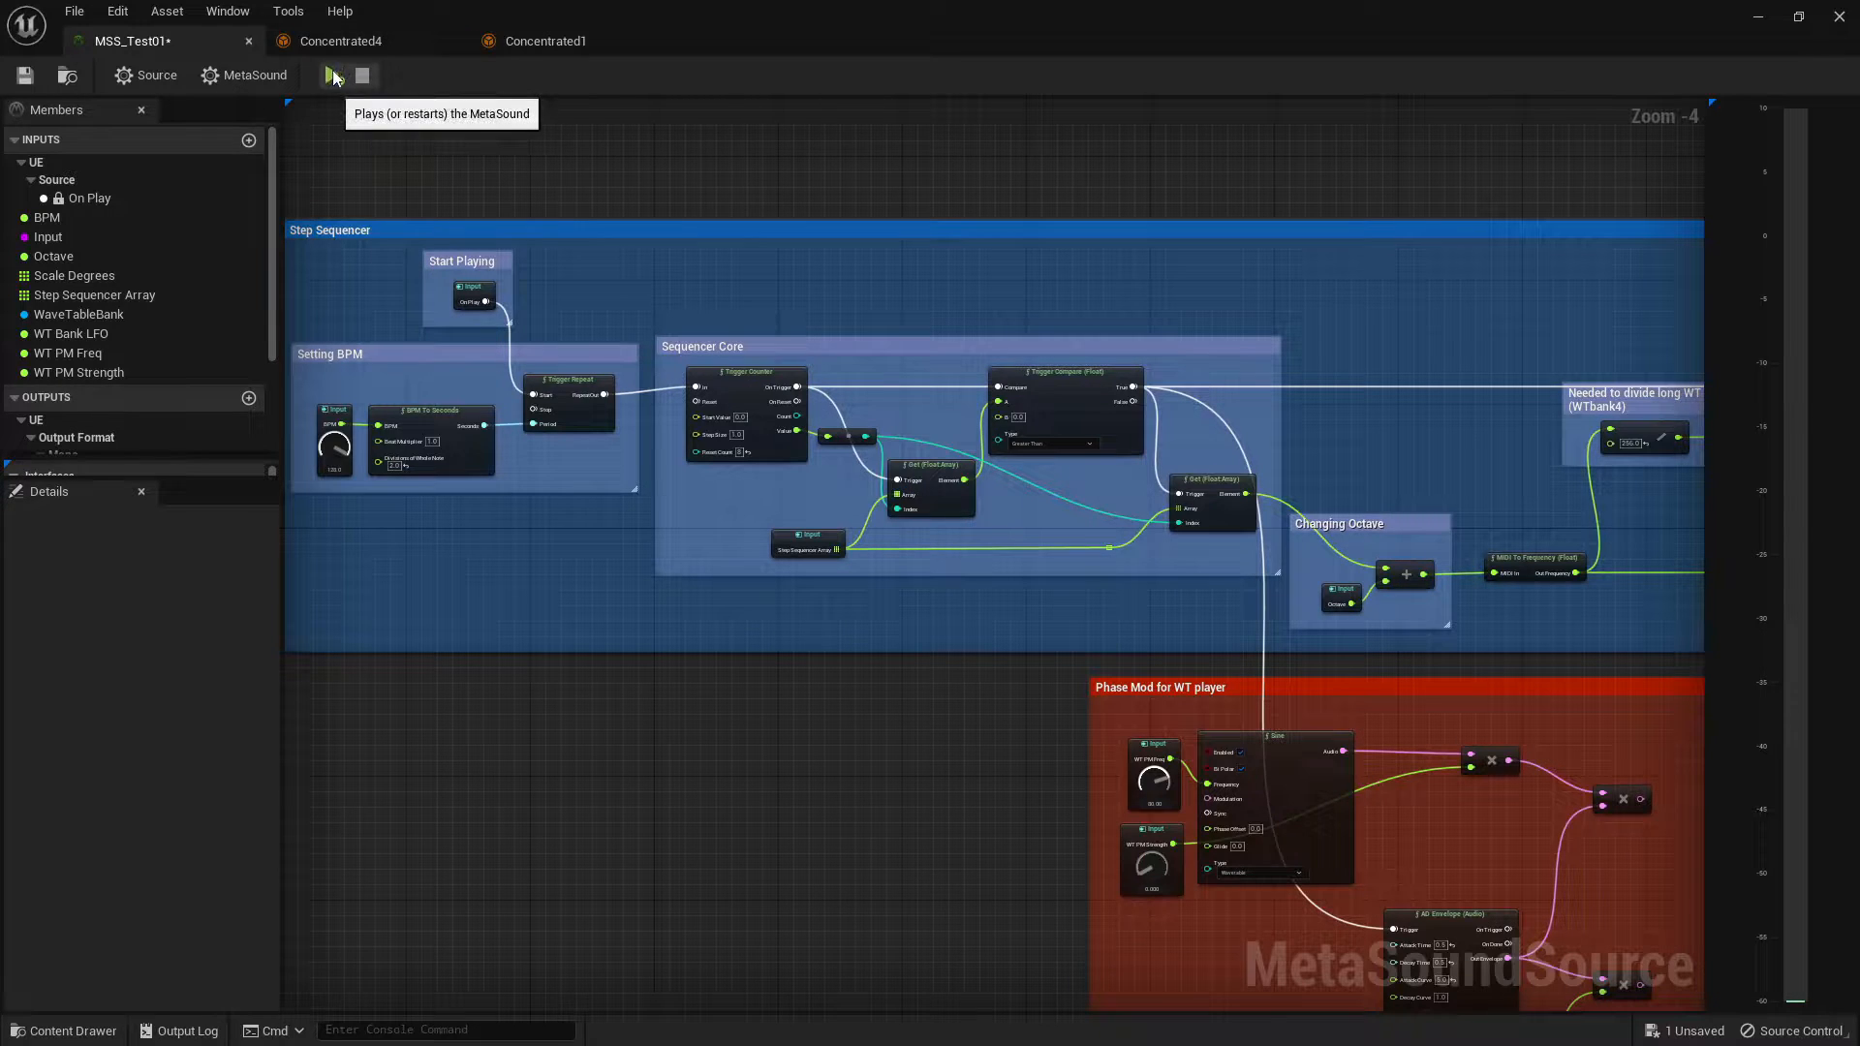
- Preview the MetaSound with the newly connected wavetable bank, restarting it to hear the sequence again, and stop playback
left_click(334, 75)
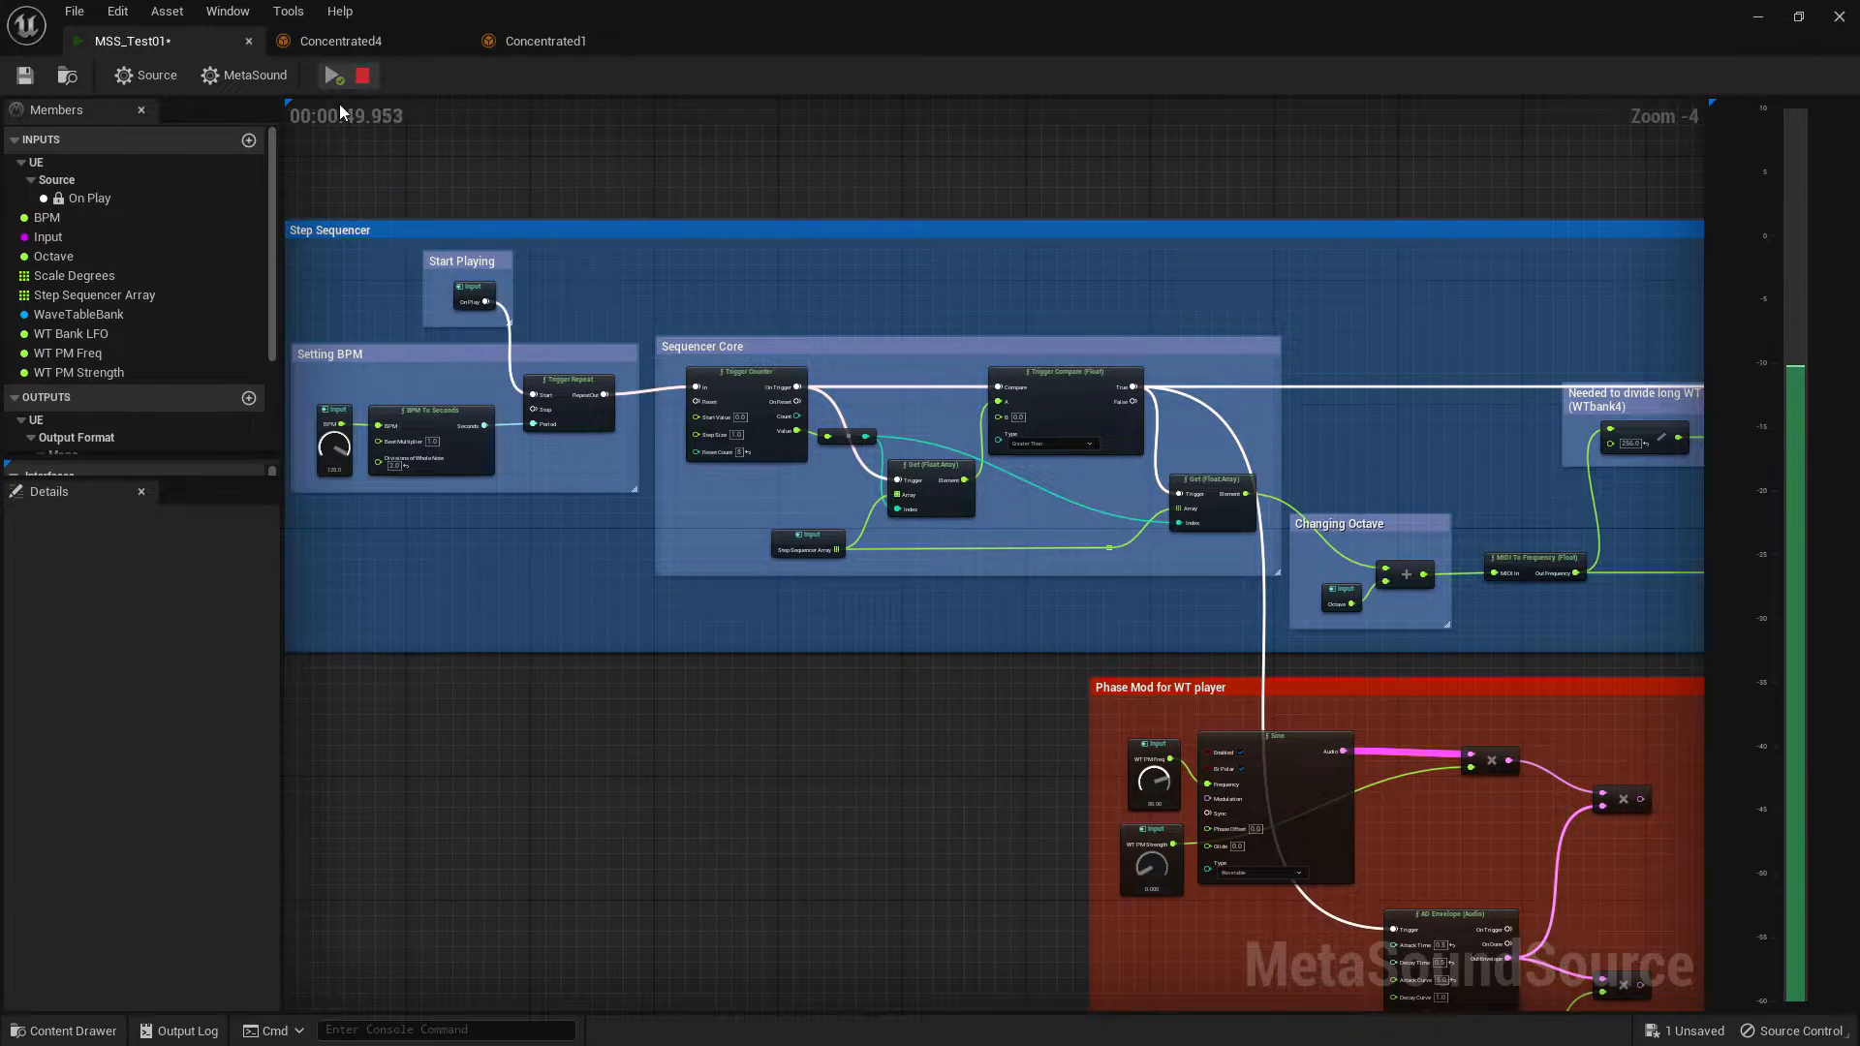
left_click(362, 75)
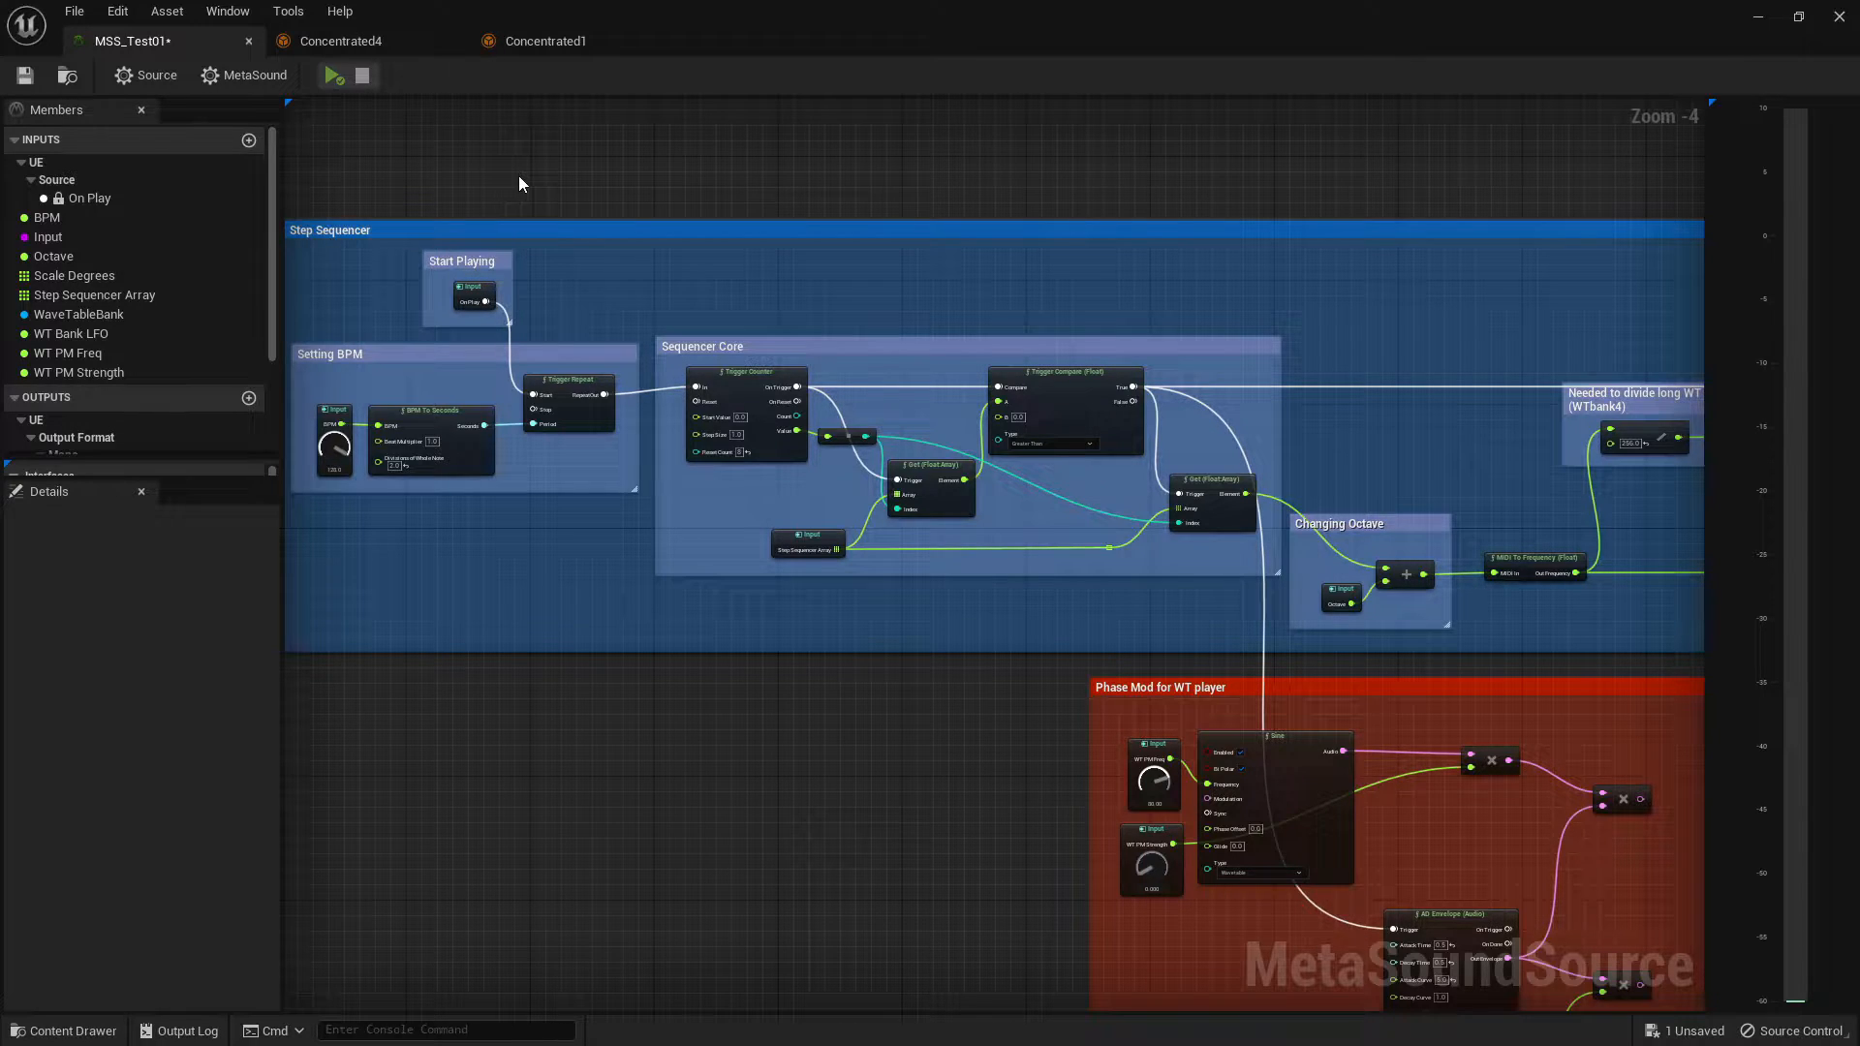
right_click_drag(519, 177, 510, 174)
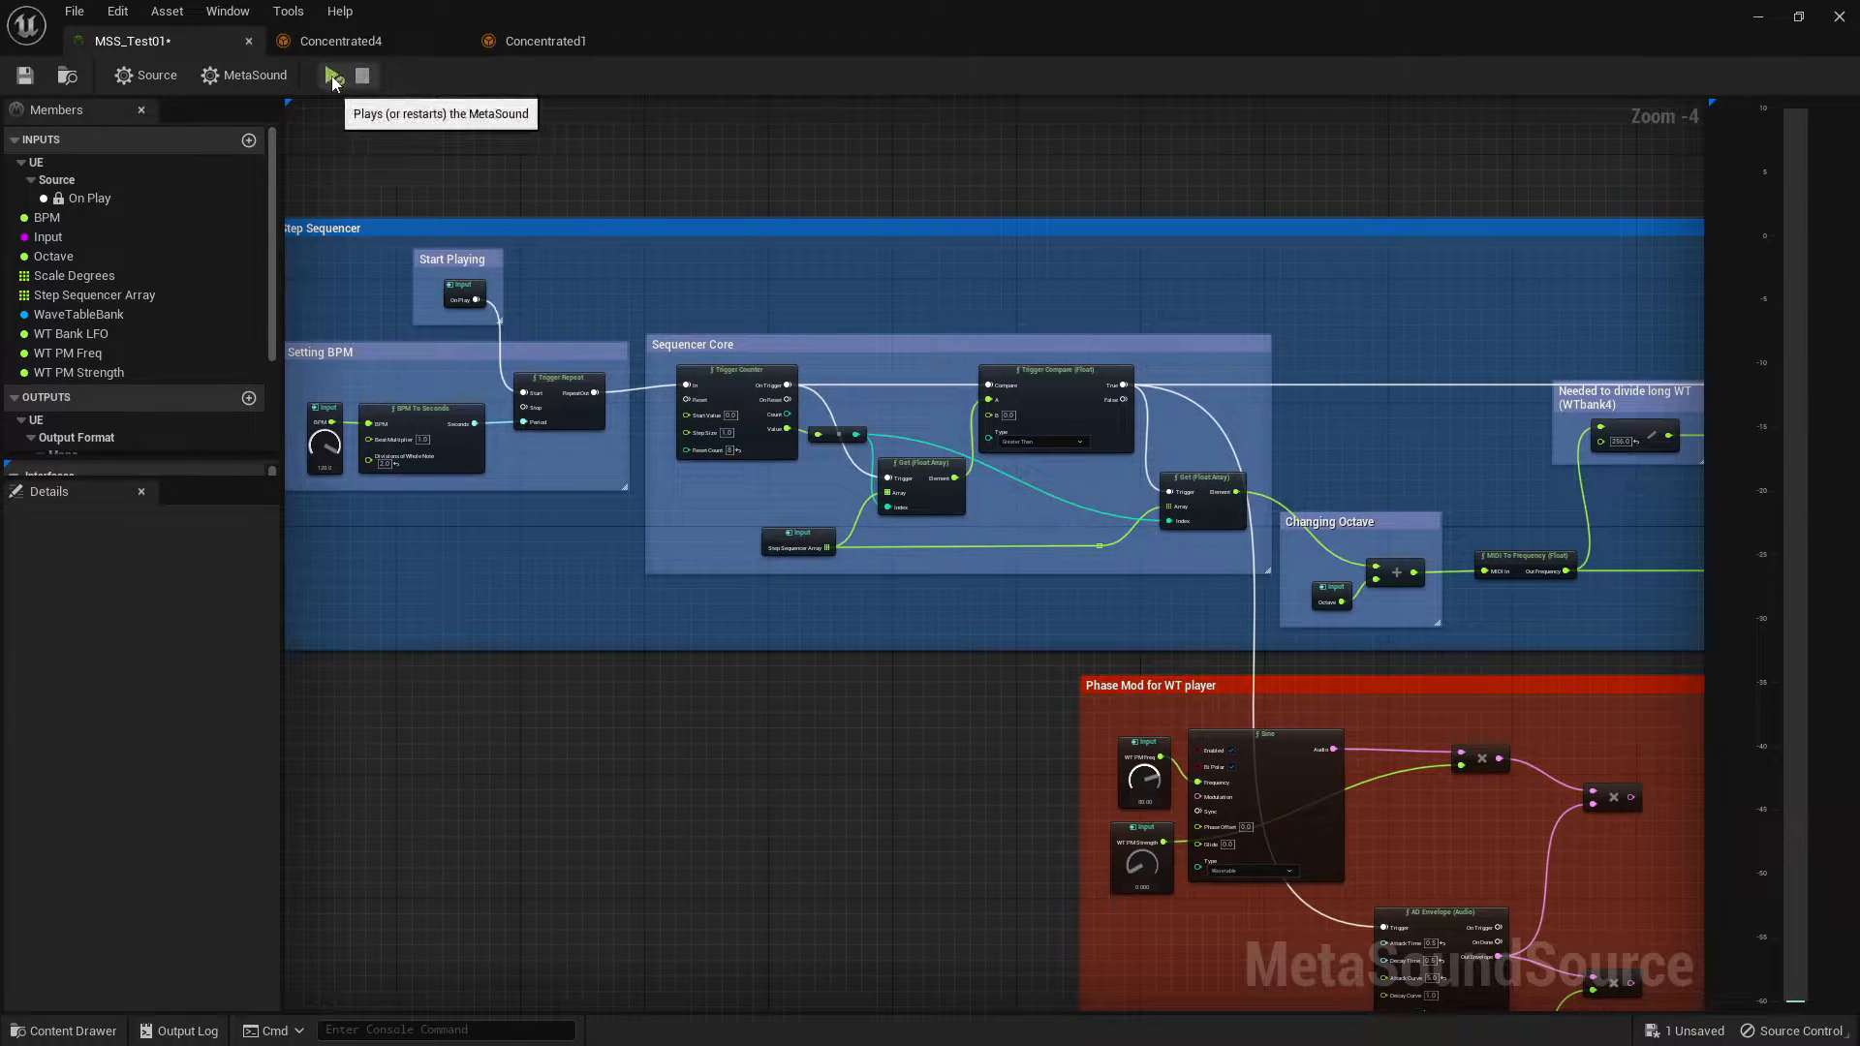
left_click(337, 76)
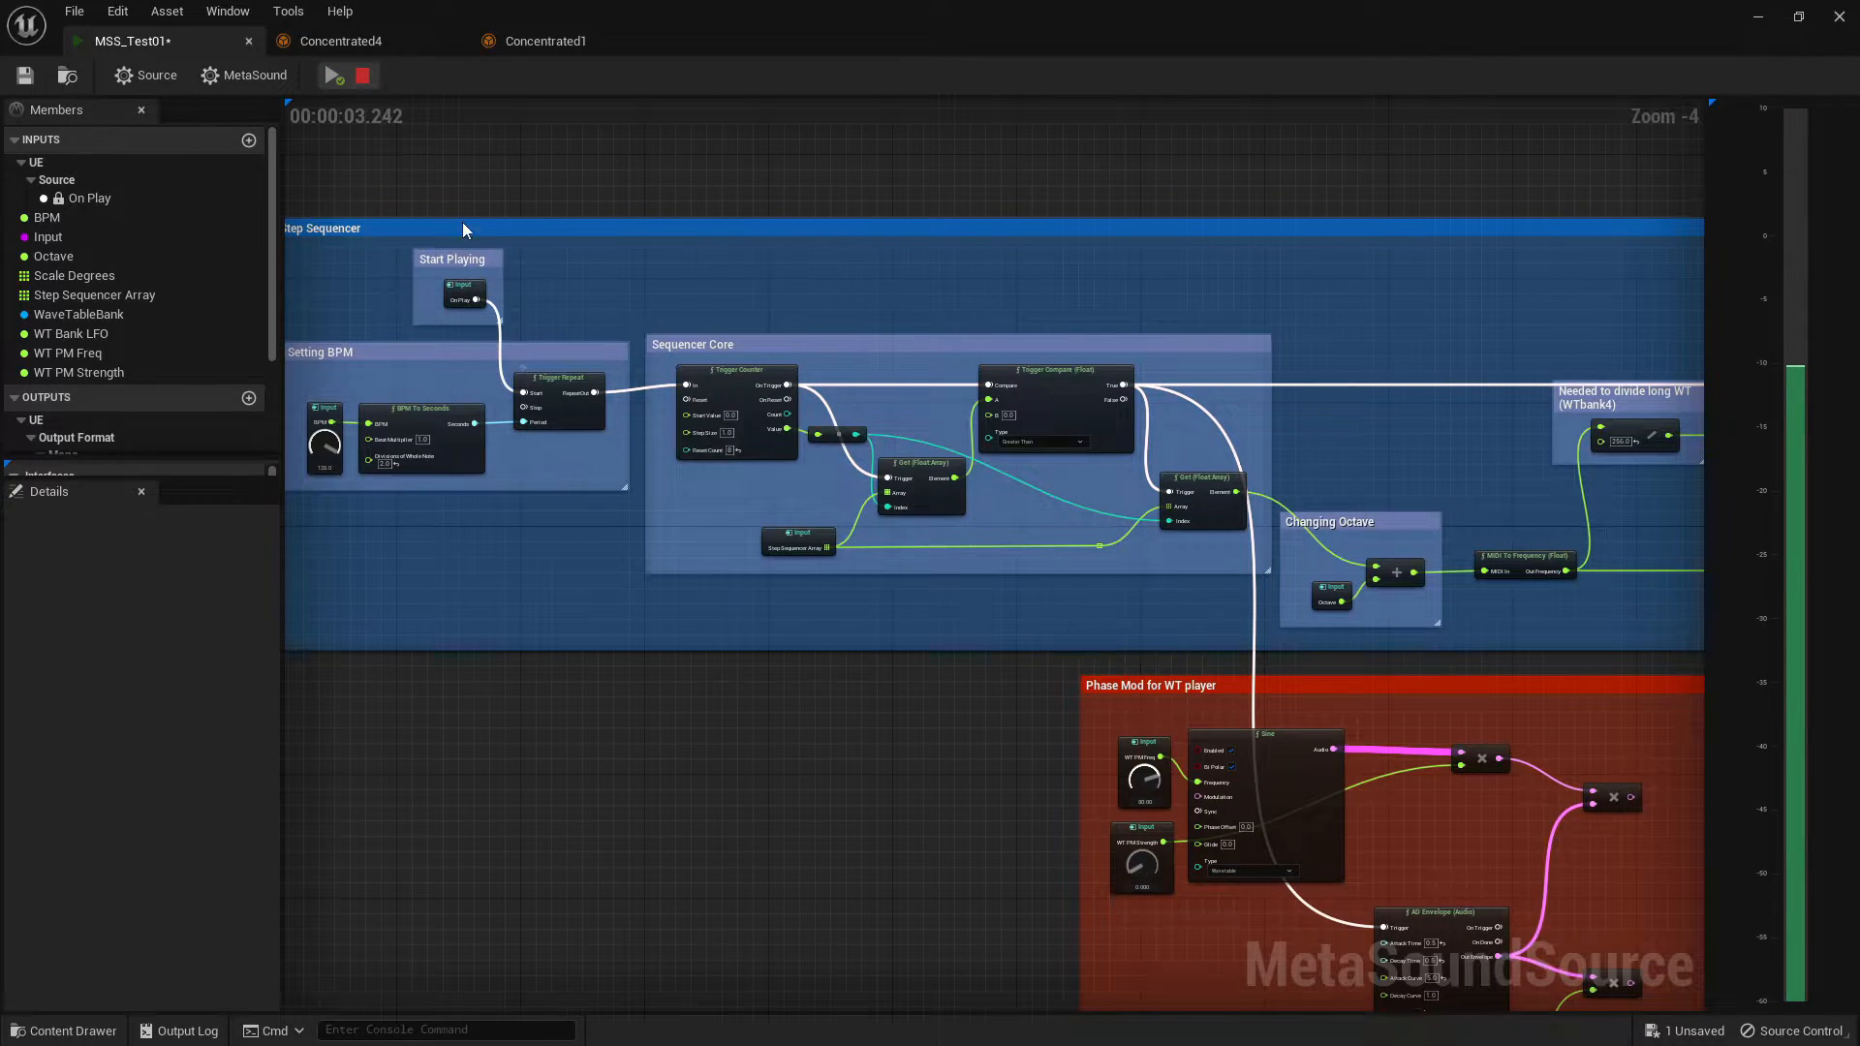
left_click(331, 77)
left_click(360, 80)
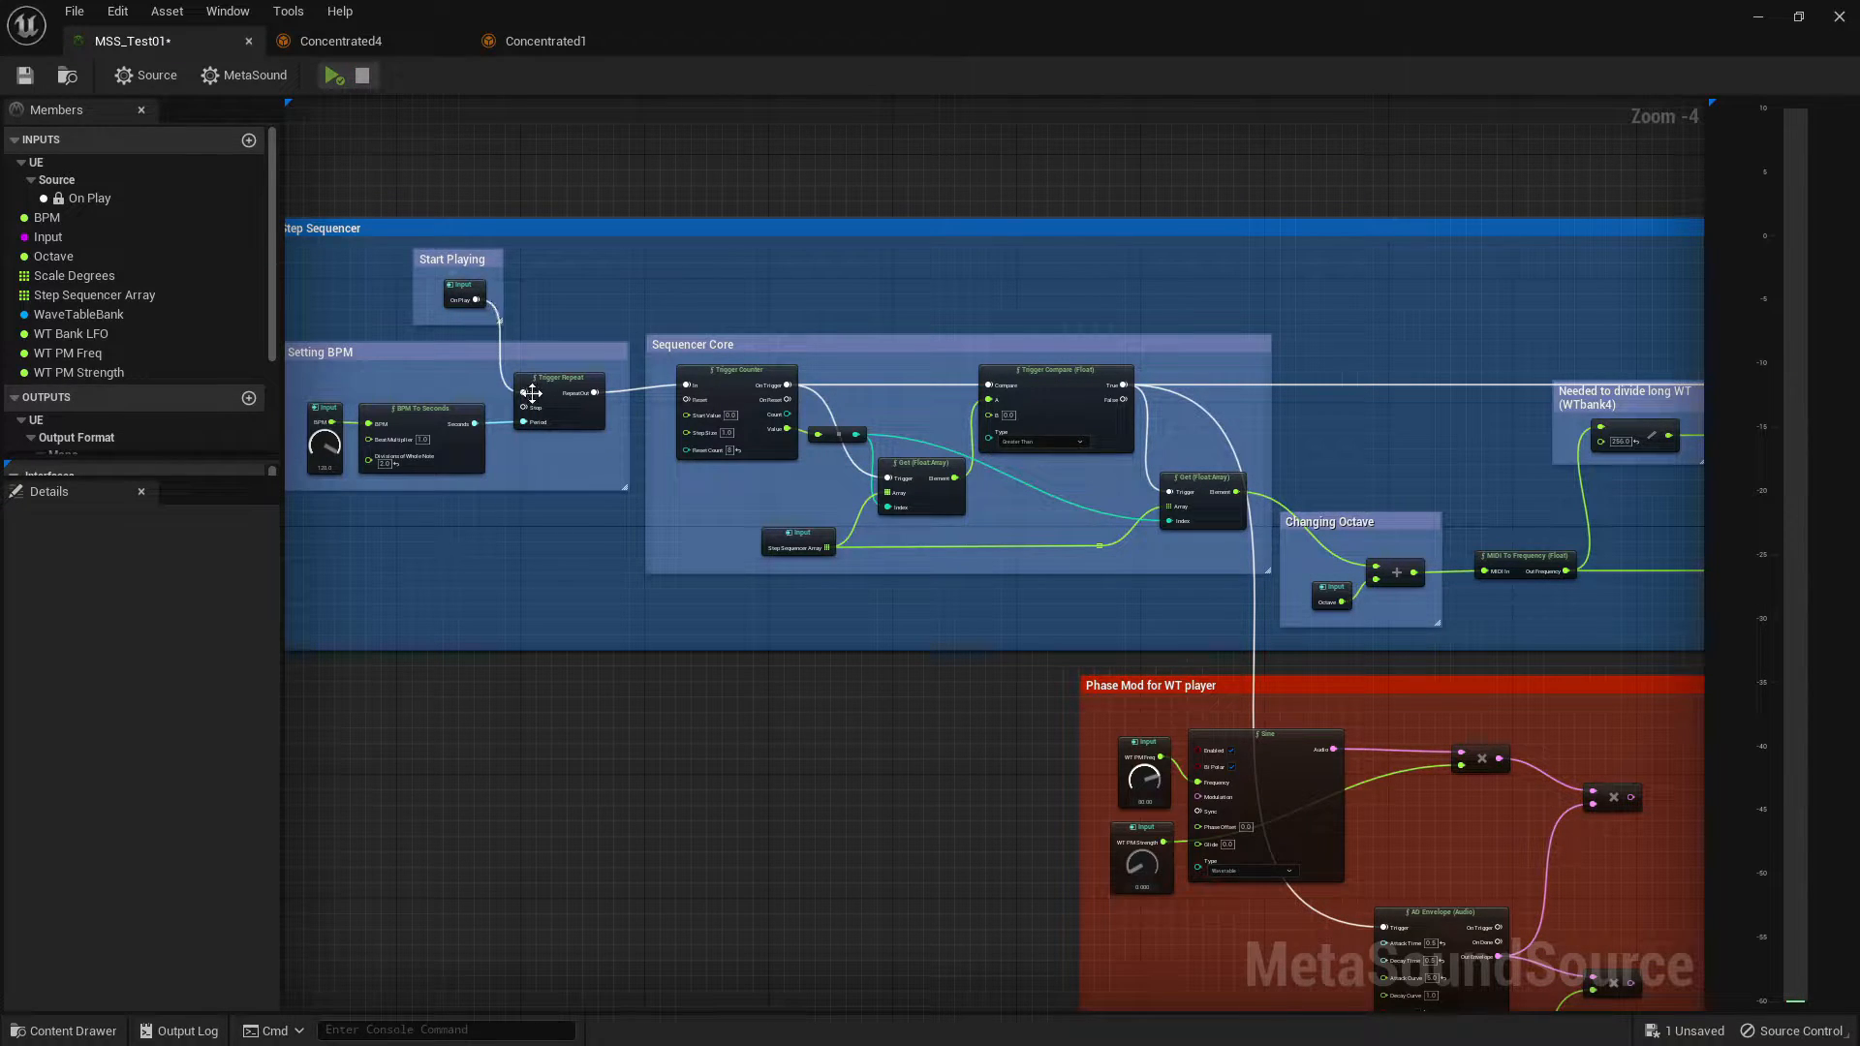
- Examine the Setting BPM section, from the BPM input and BPM To Seconds through Trigger Repeat into Sequencer Core
right_click_drag(452, 342, 522, 345)
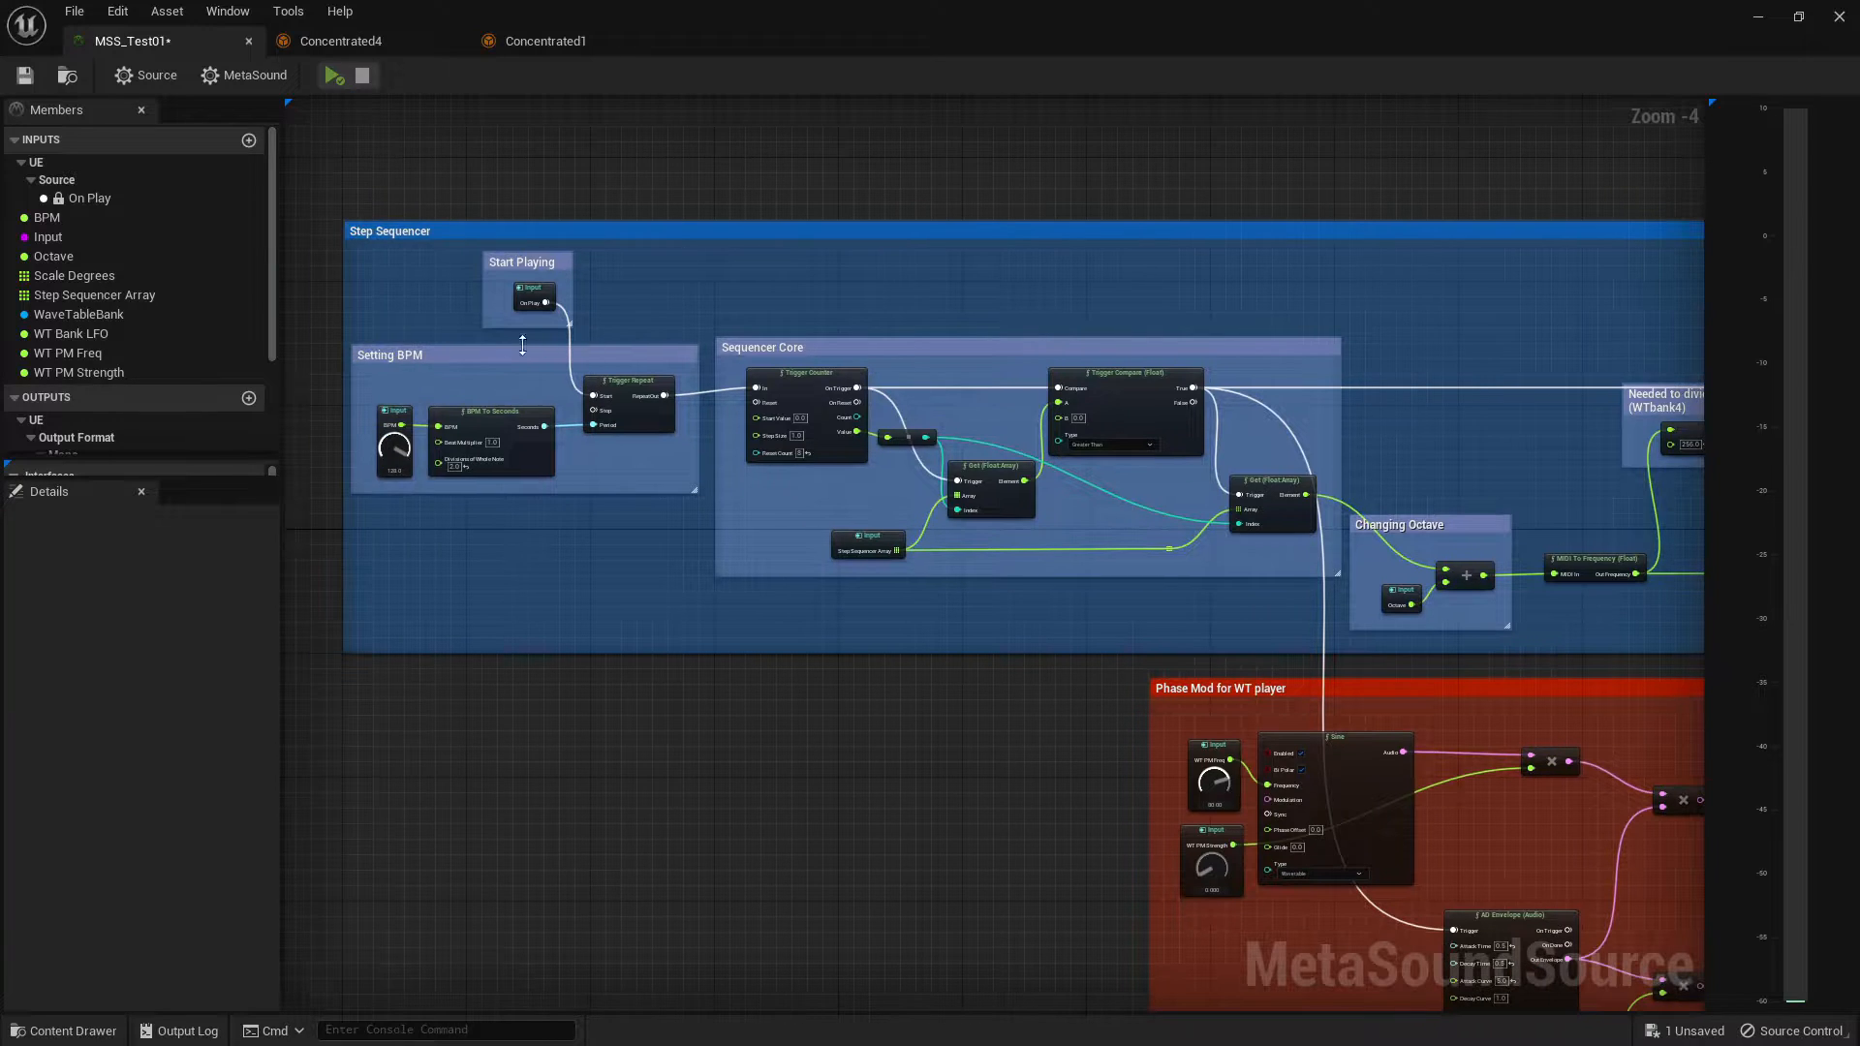
right_click_drag(927, 194, 881, 191)
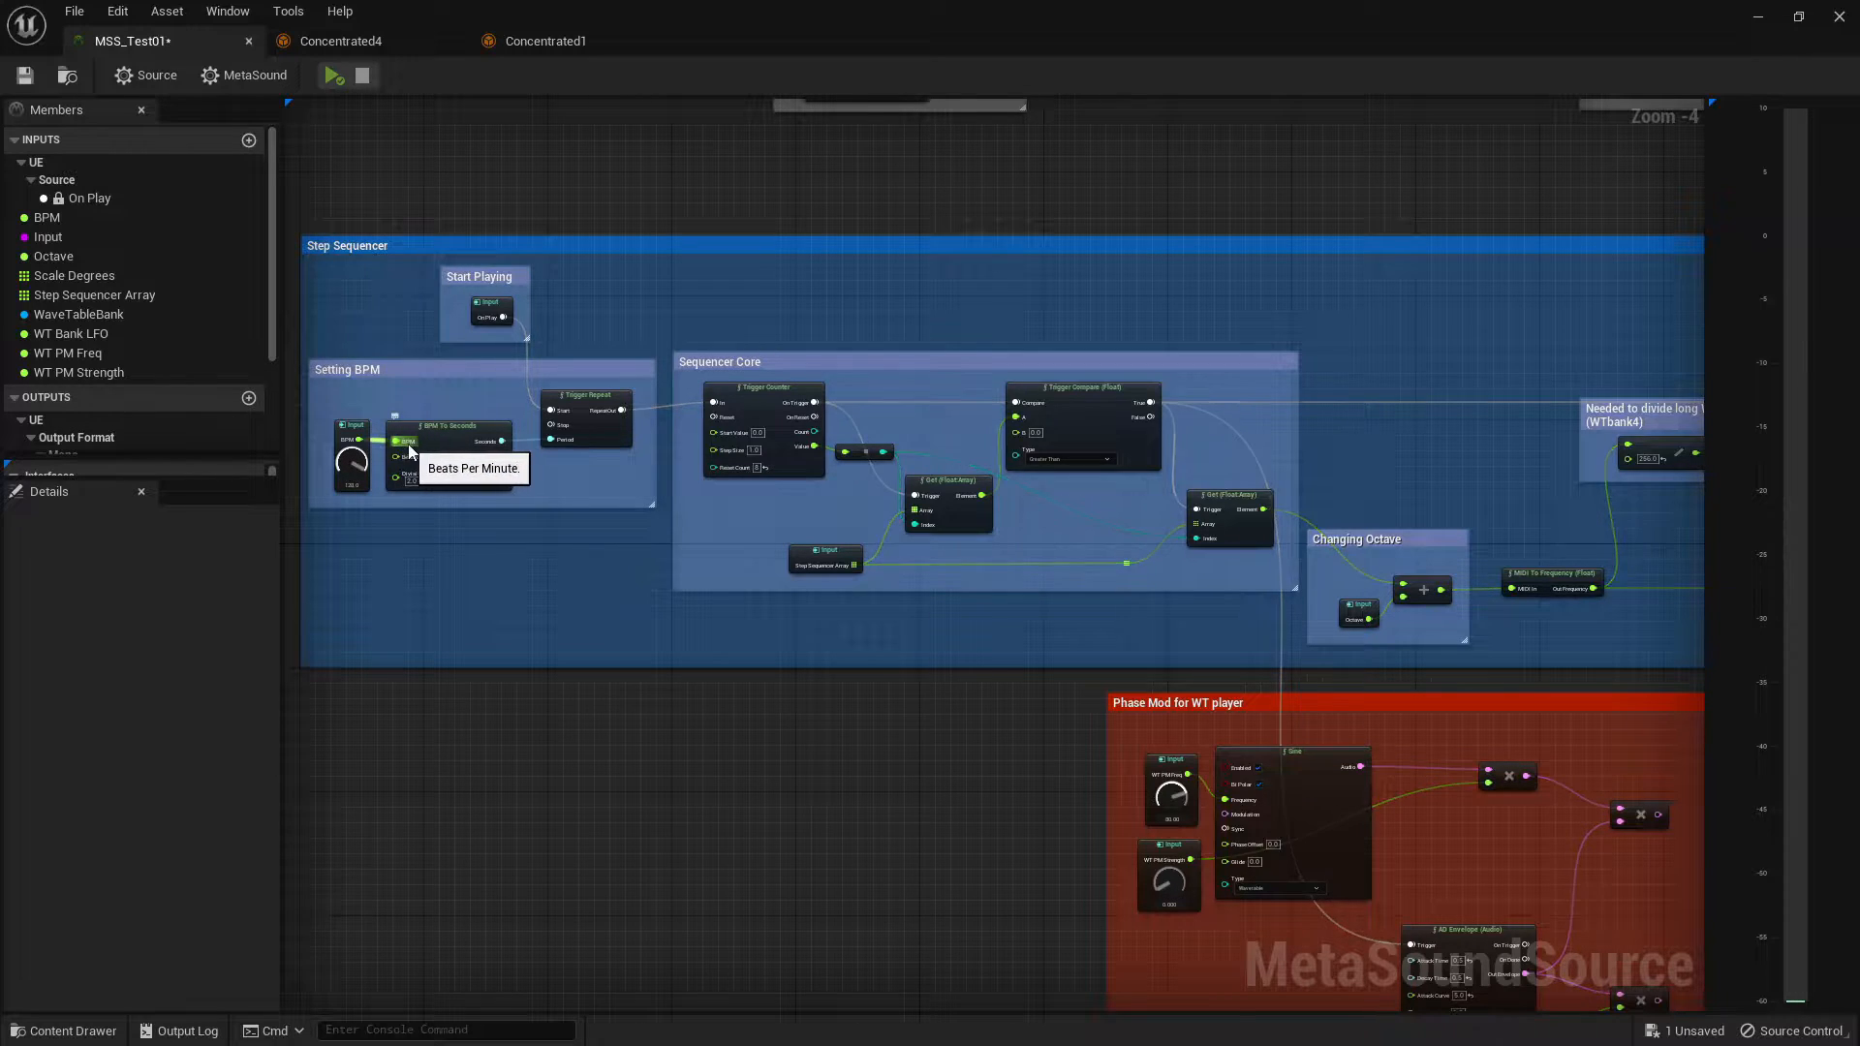
left_click_drag(358, 466, 367, 545)
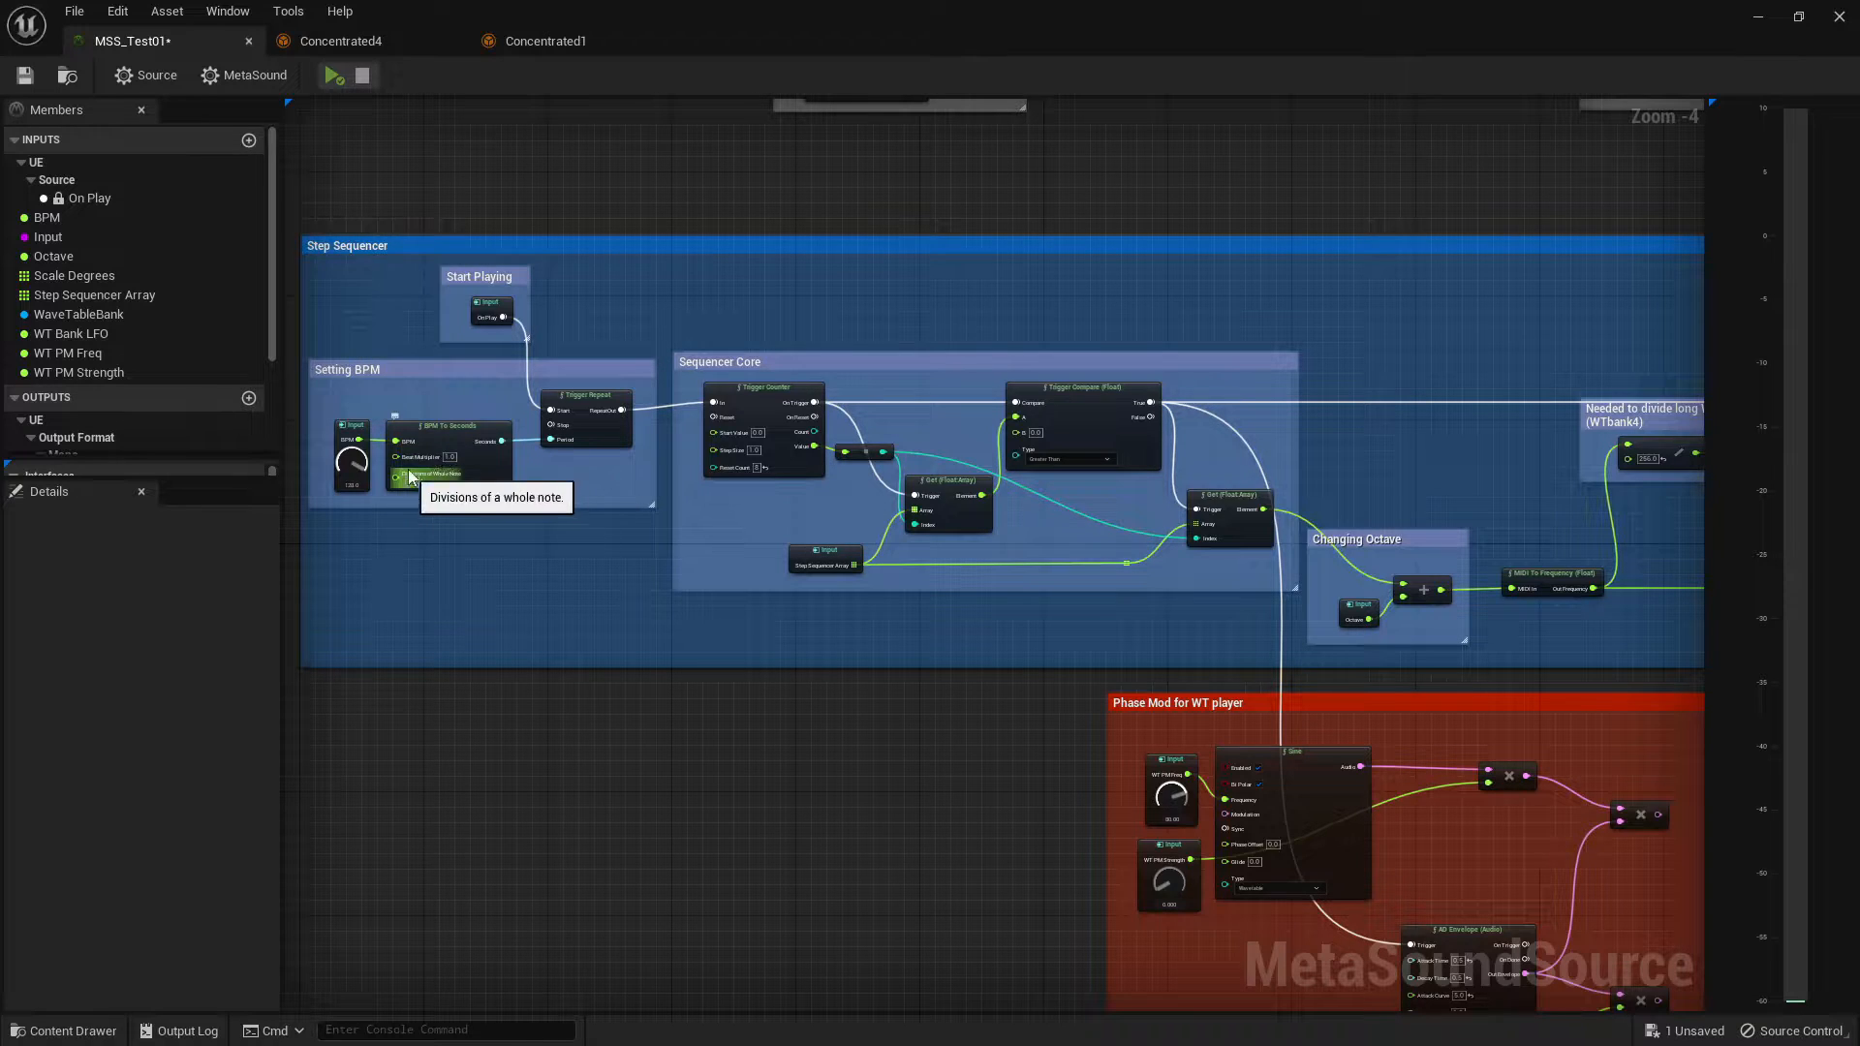
right_click_drag(725, 303, 608, 298)
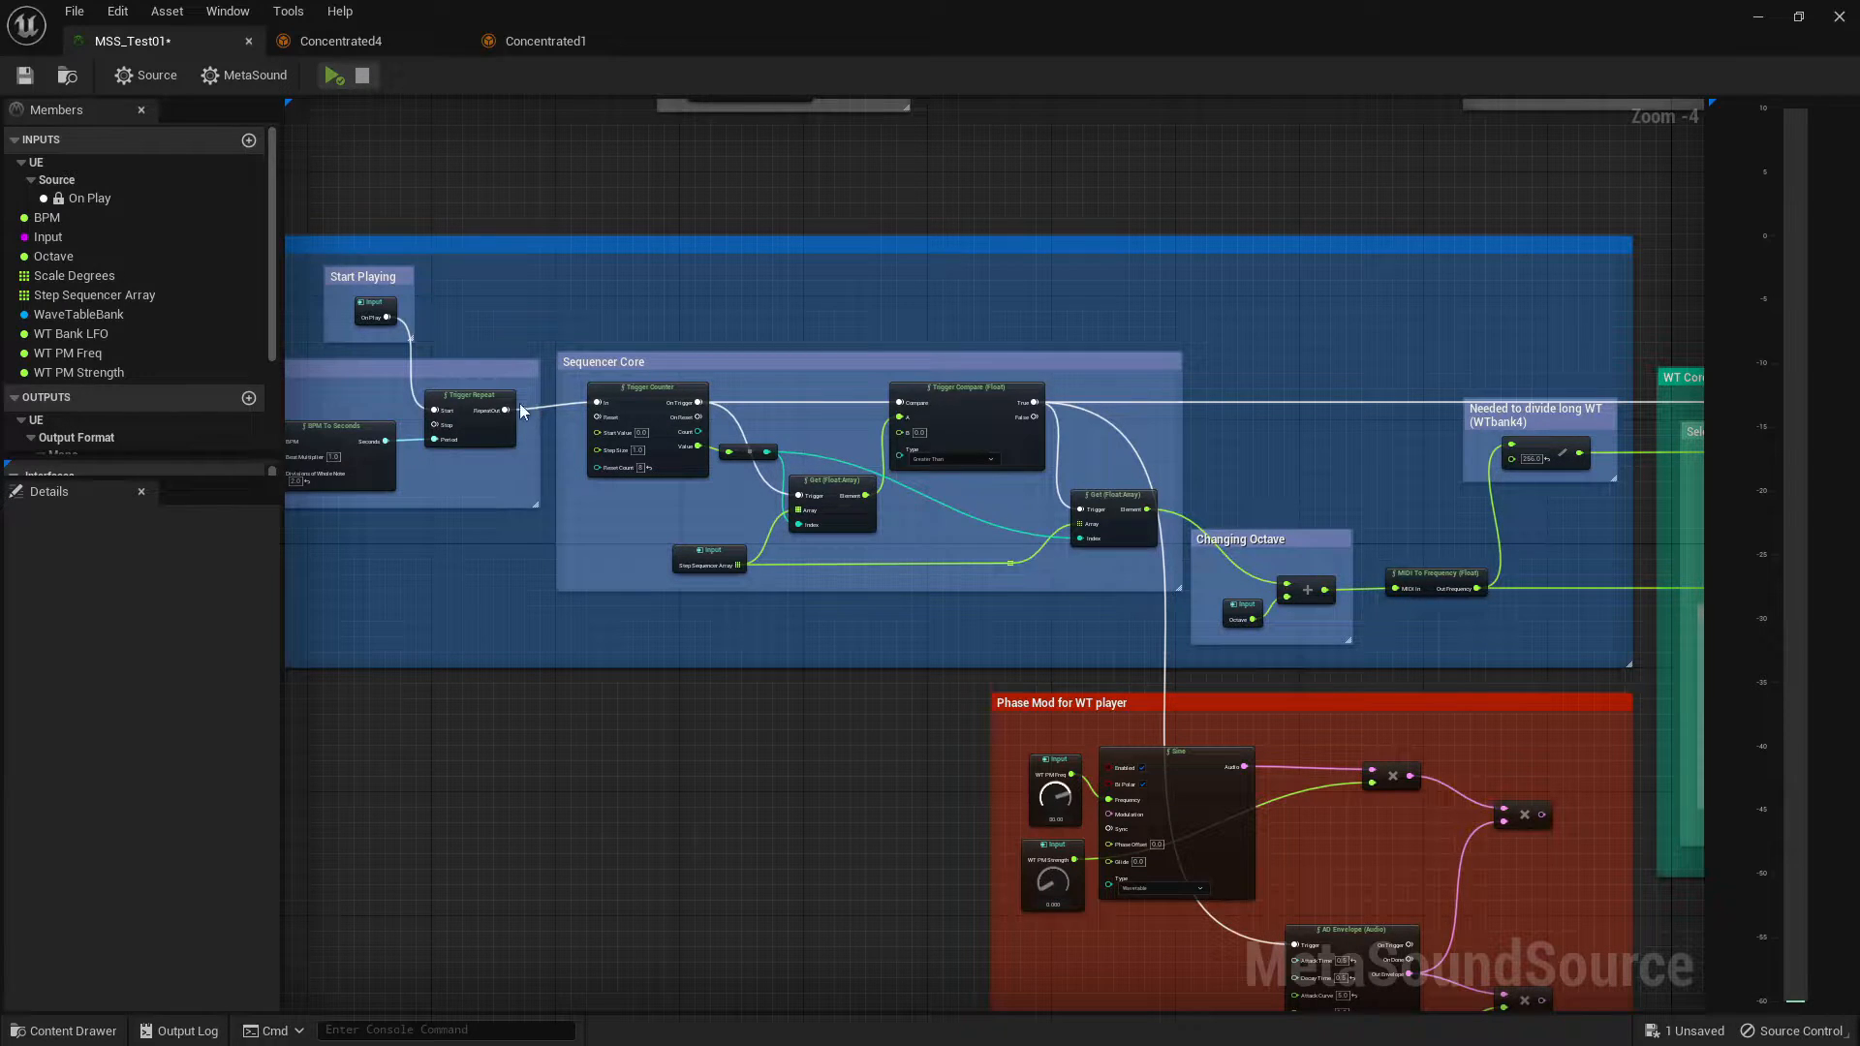
mouse_move(795, 329)
right_mouse_down()
mouse_move(632, 322)
mouse_move(798, 300)
right_mouse_up()
- Play the MetaSound and lower the BPM input in the Setting BPM section during playback
left_click(335, 77)
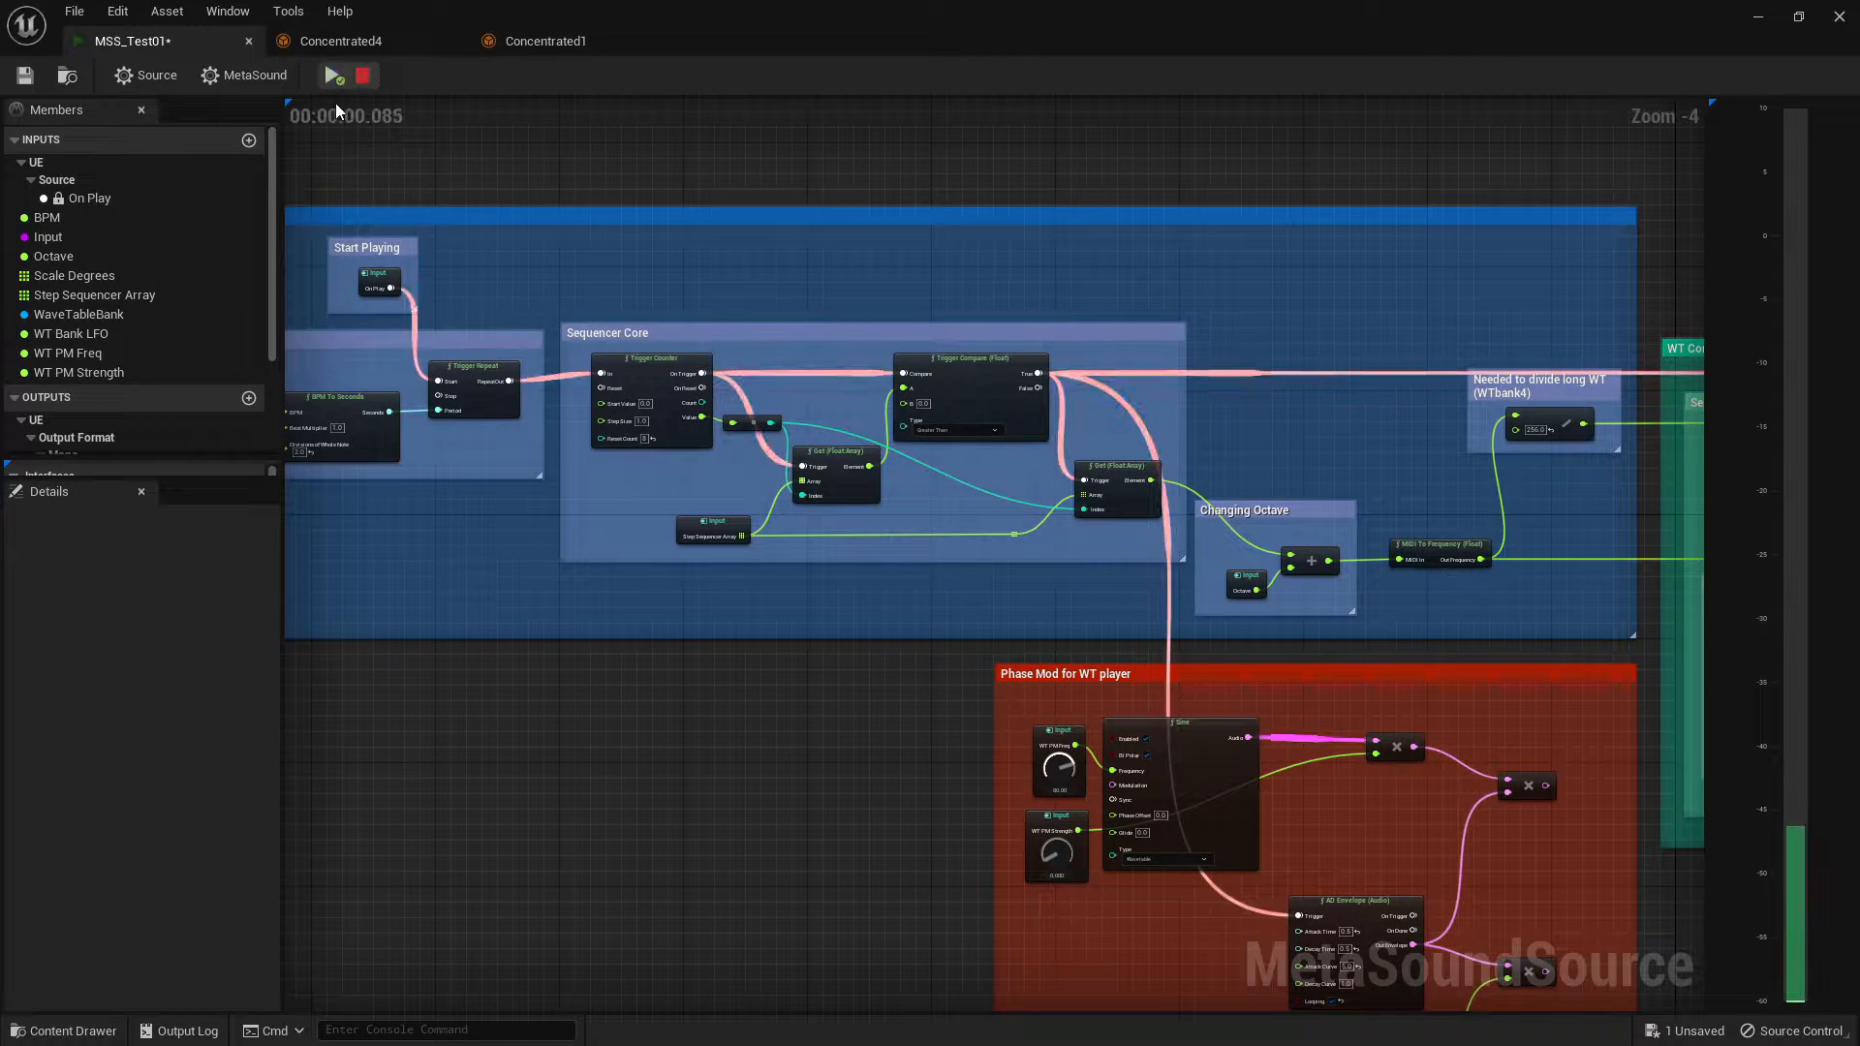
right_click_drag(523, 199, 692, 191)
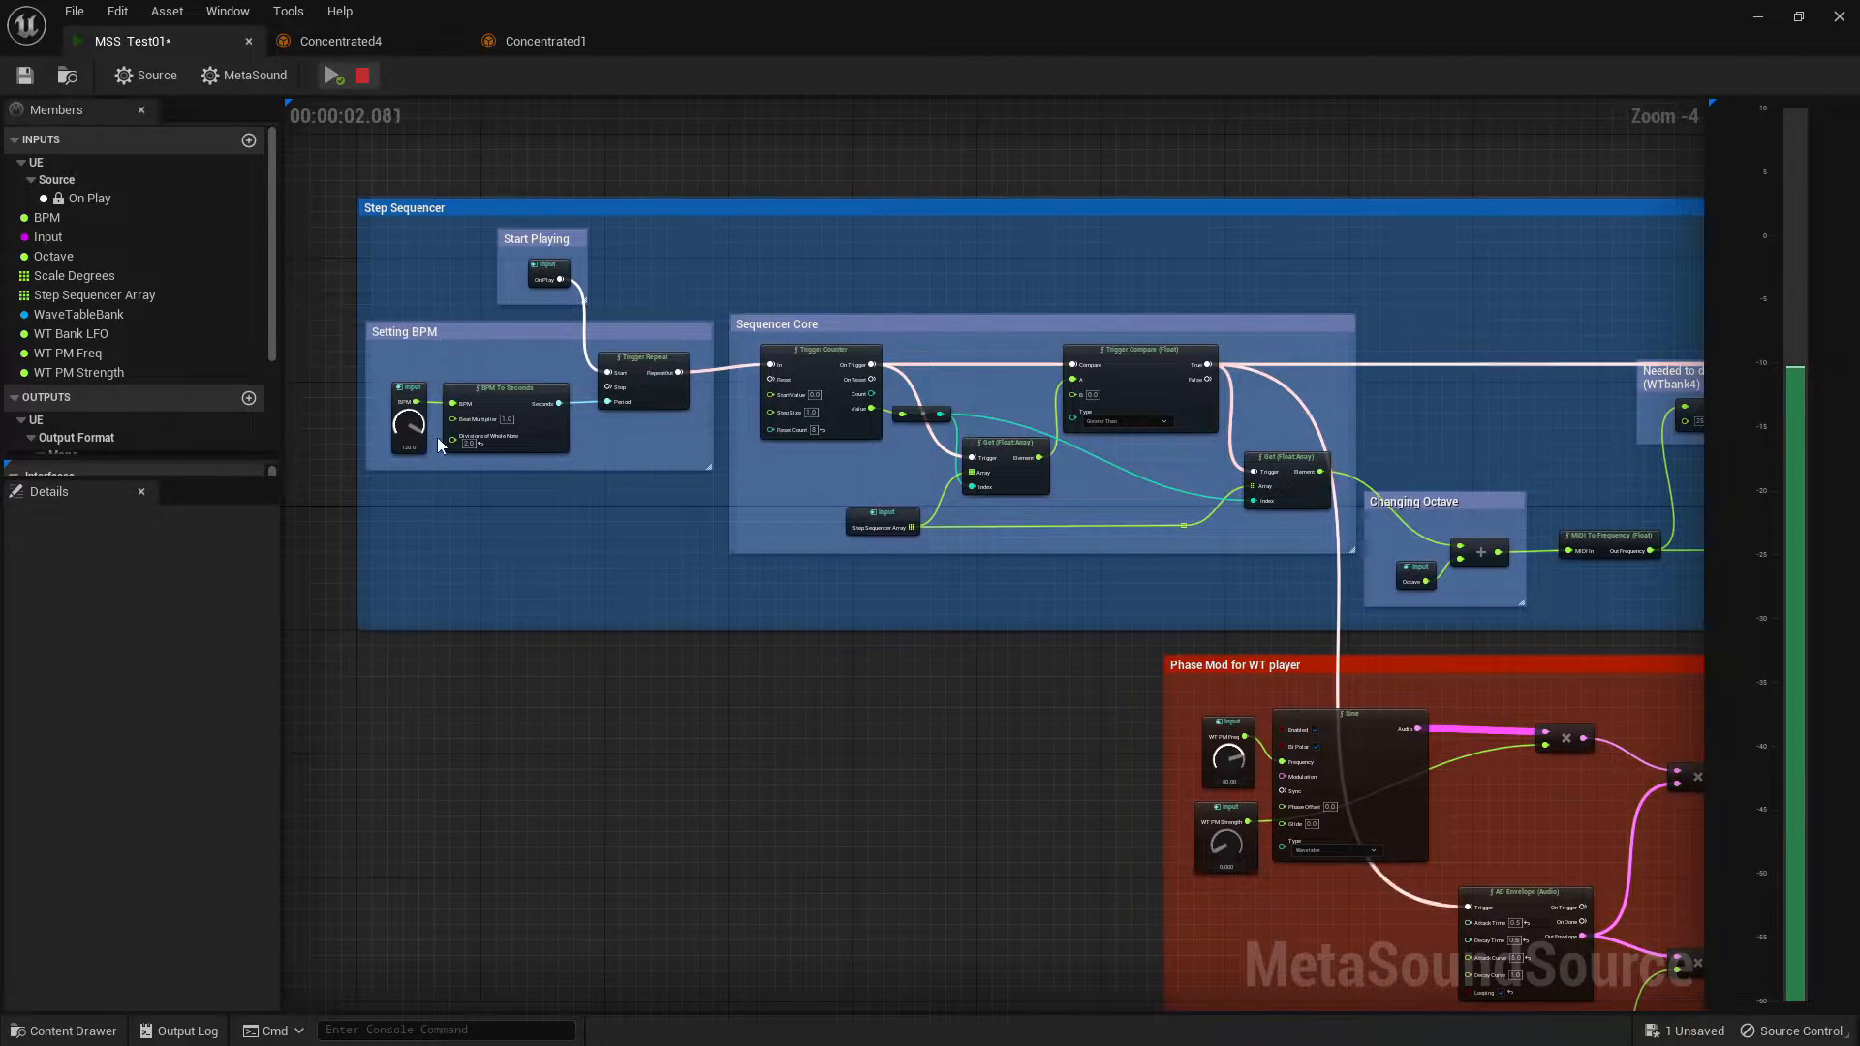
left_click_drag(419, 437, 412, 797)
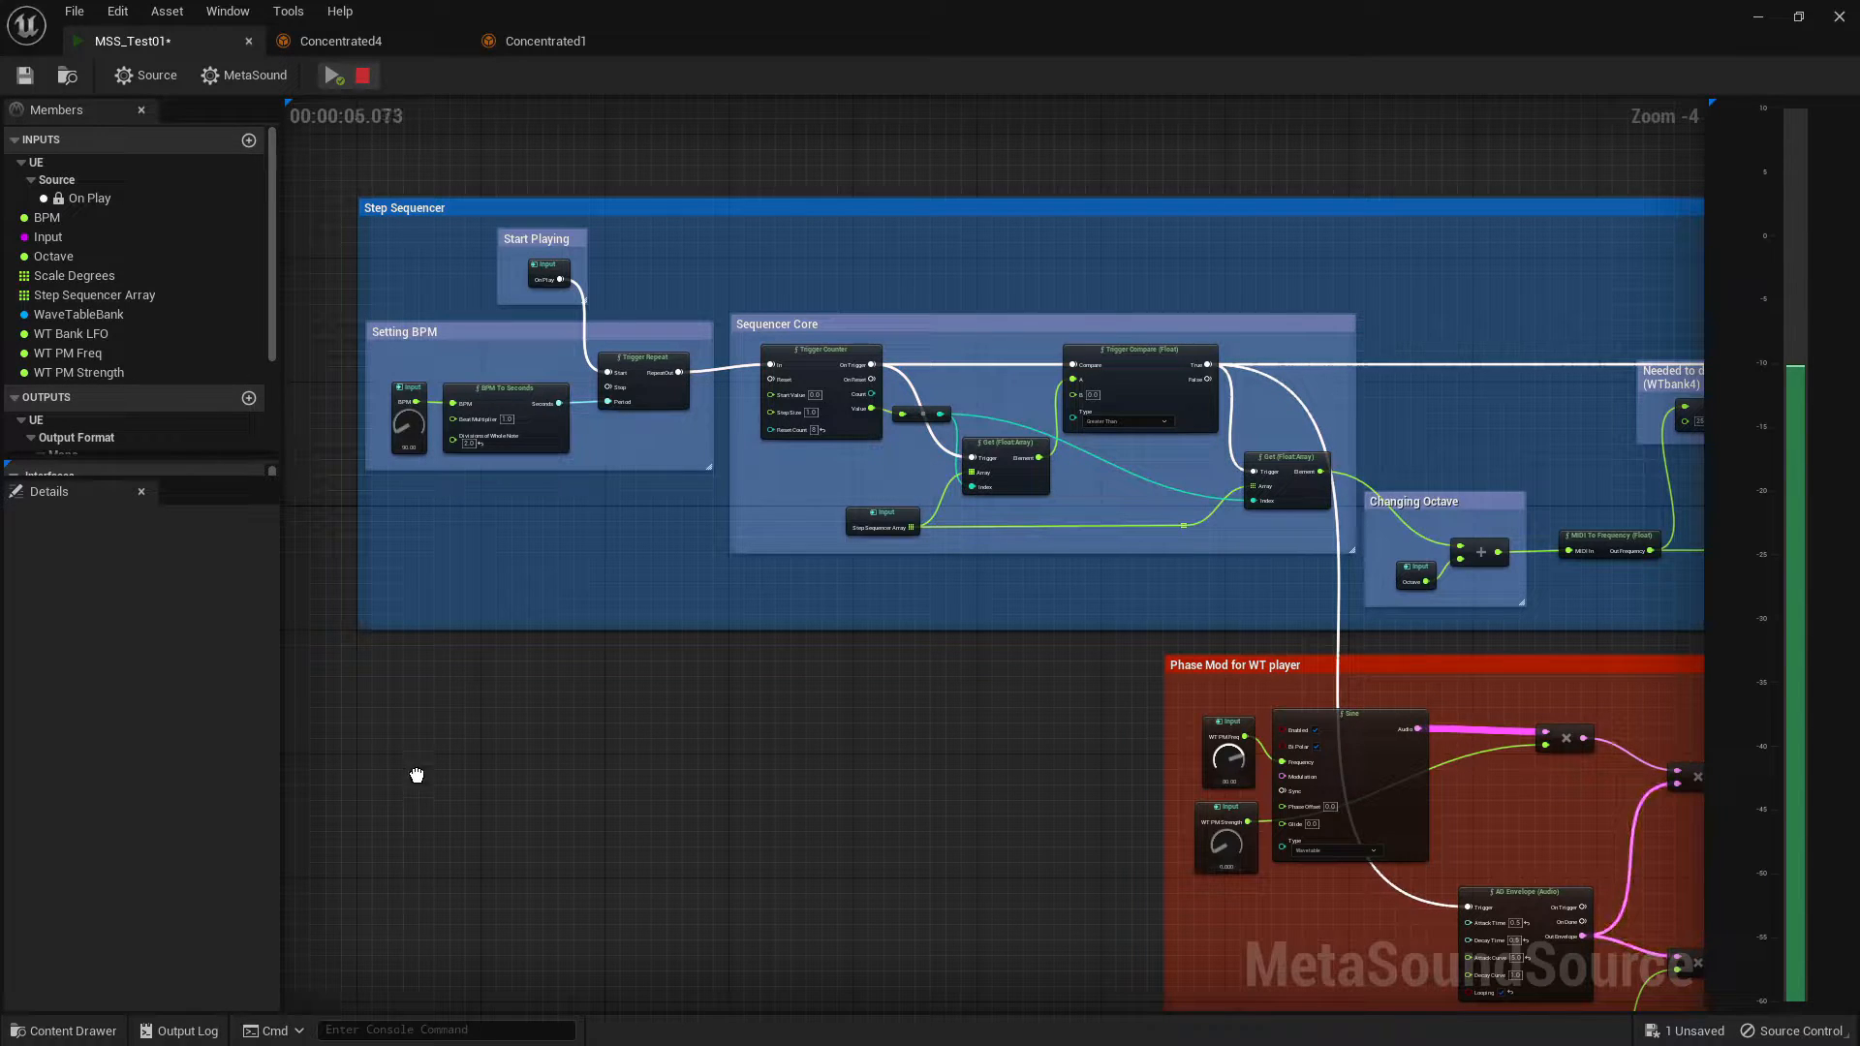
- Examine the trigger flow through the Sequencer Core nodes, starting at Trigger Counter, while the MetaSound plays
right_click_drag(930, 211, 580, 251)
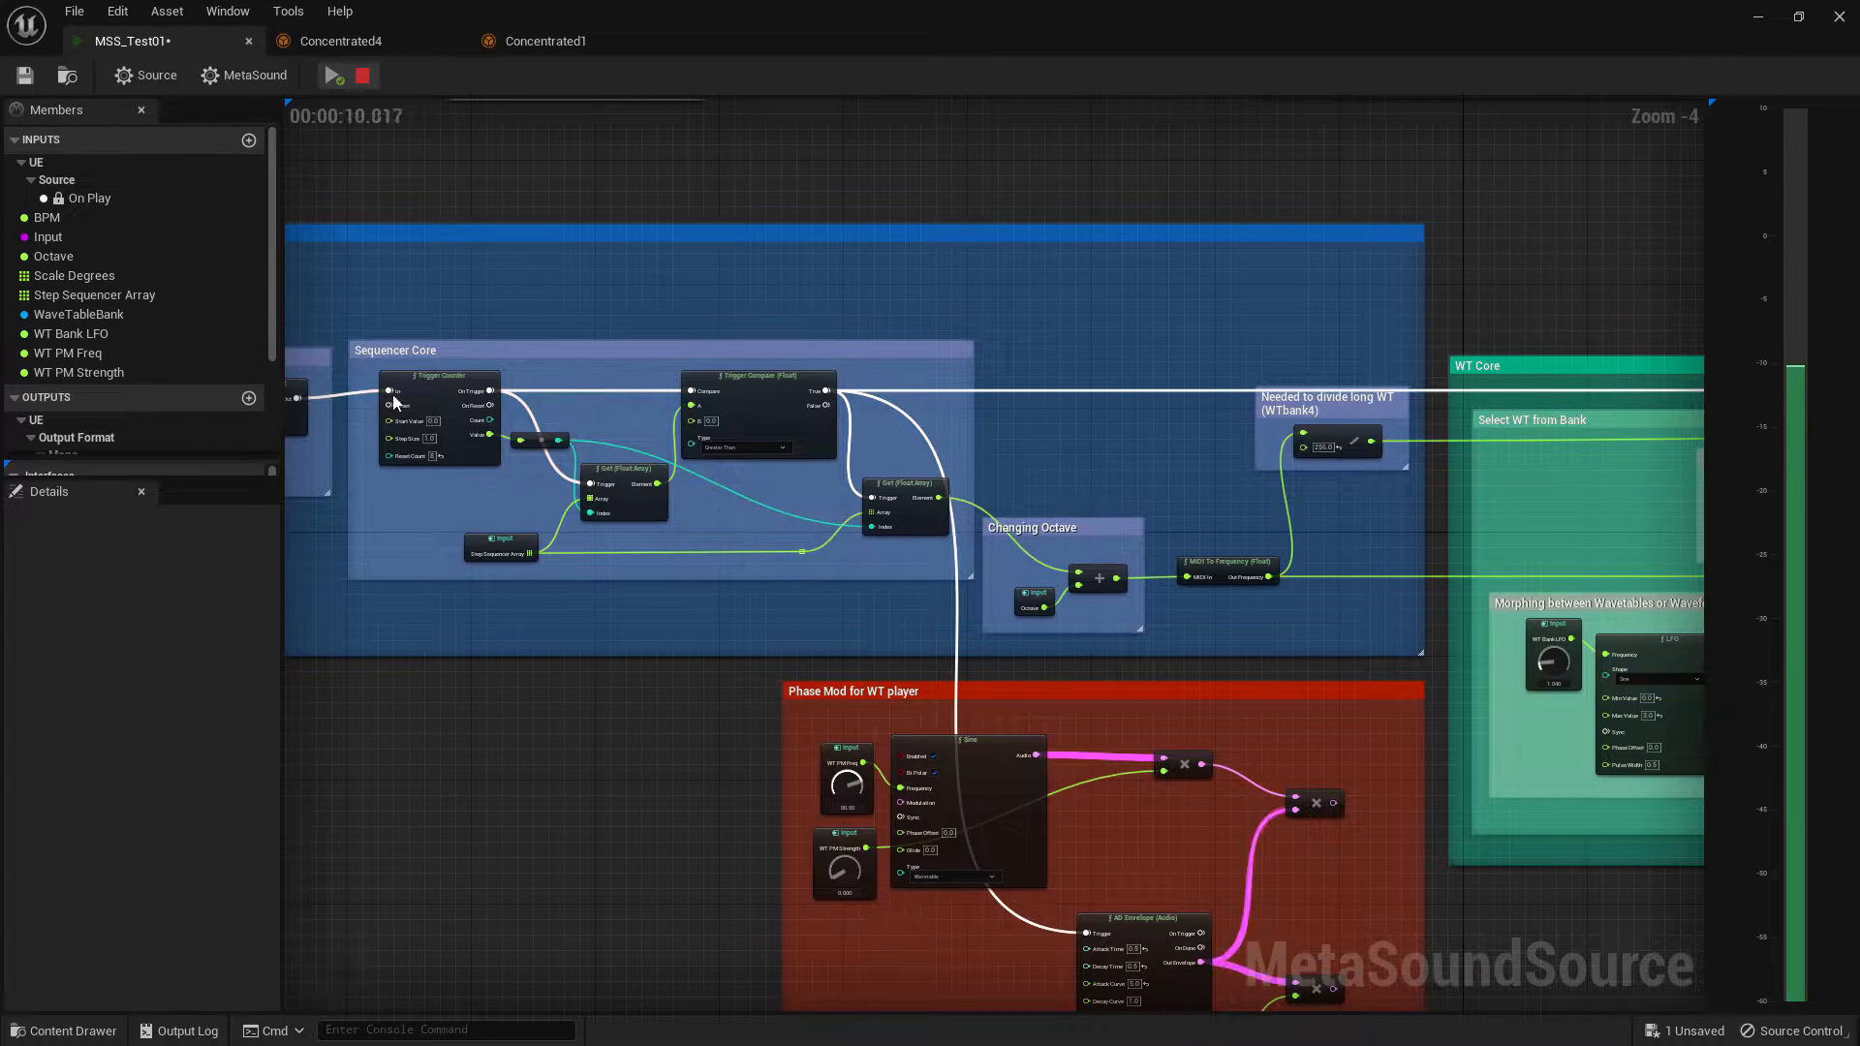
right_click_drag(337, 393, 442, 386)
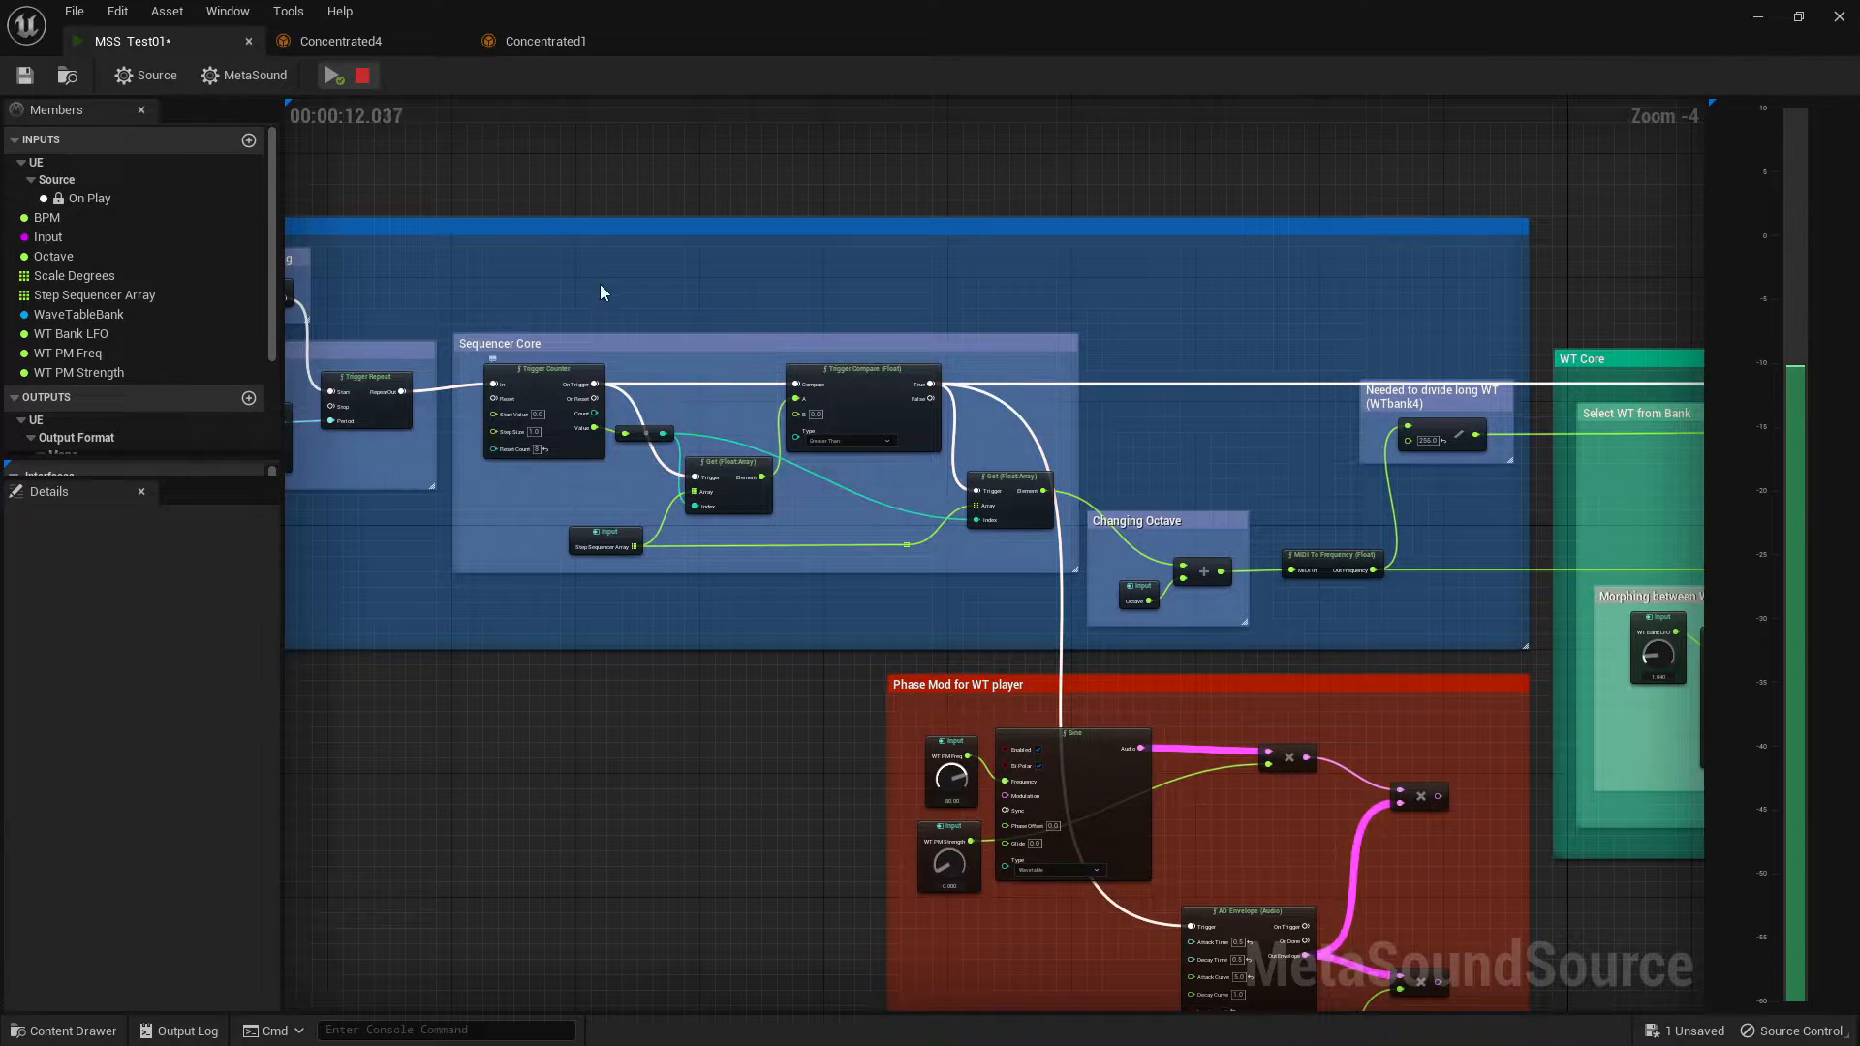
right_click_drag(601, 282, 453, 268)
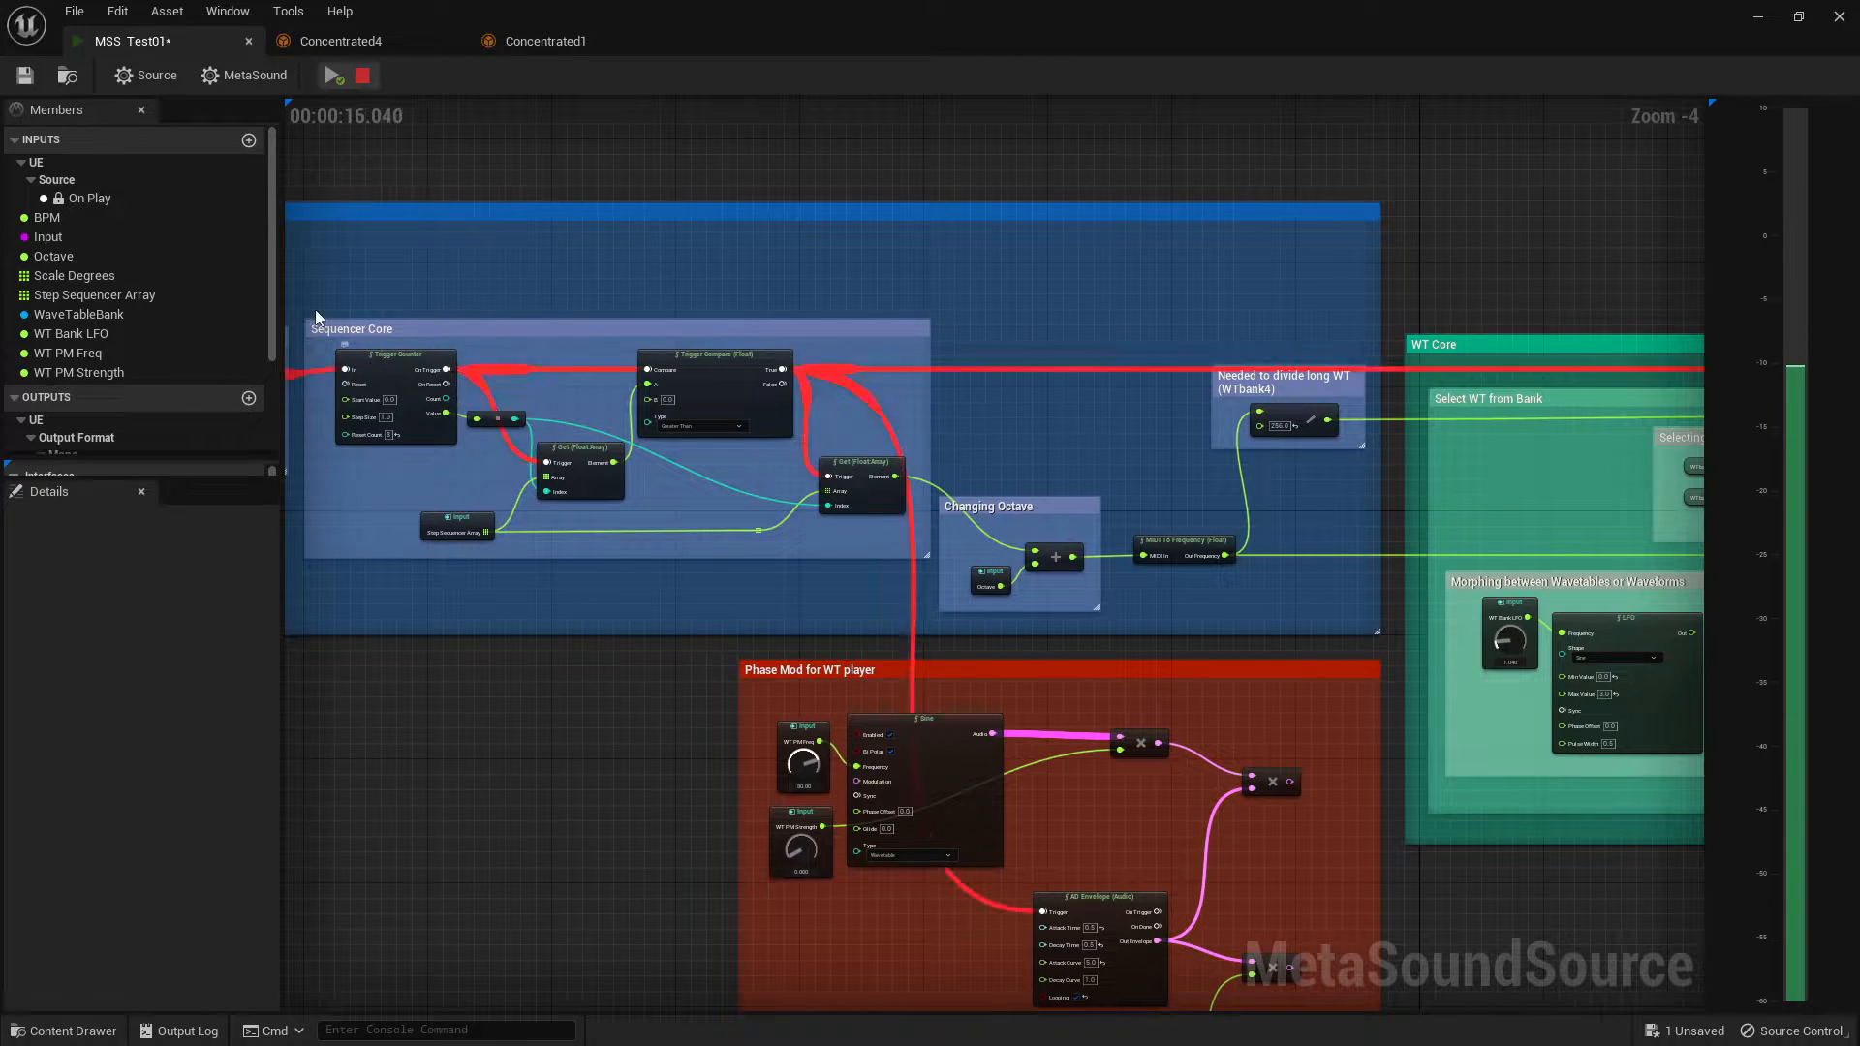
- Examine the Sequencer Core during playback: the Step Sequencer Array input, the counter's integer index and the first Get (Float Array) node's element output
left_click_drag(303, 290, 956, 567)
left_click(746, 270)
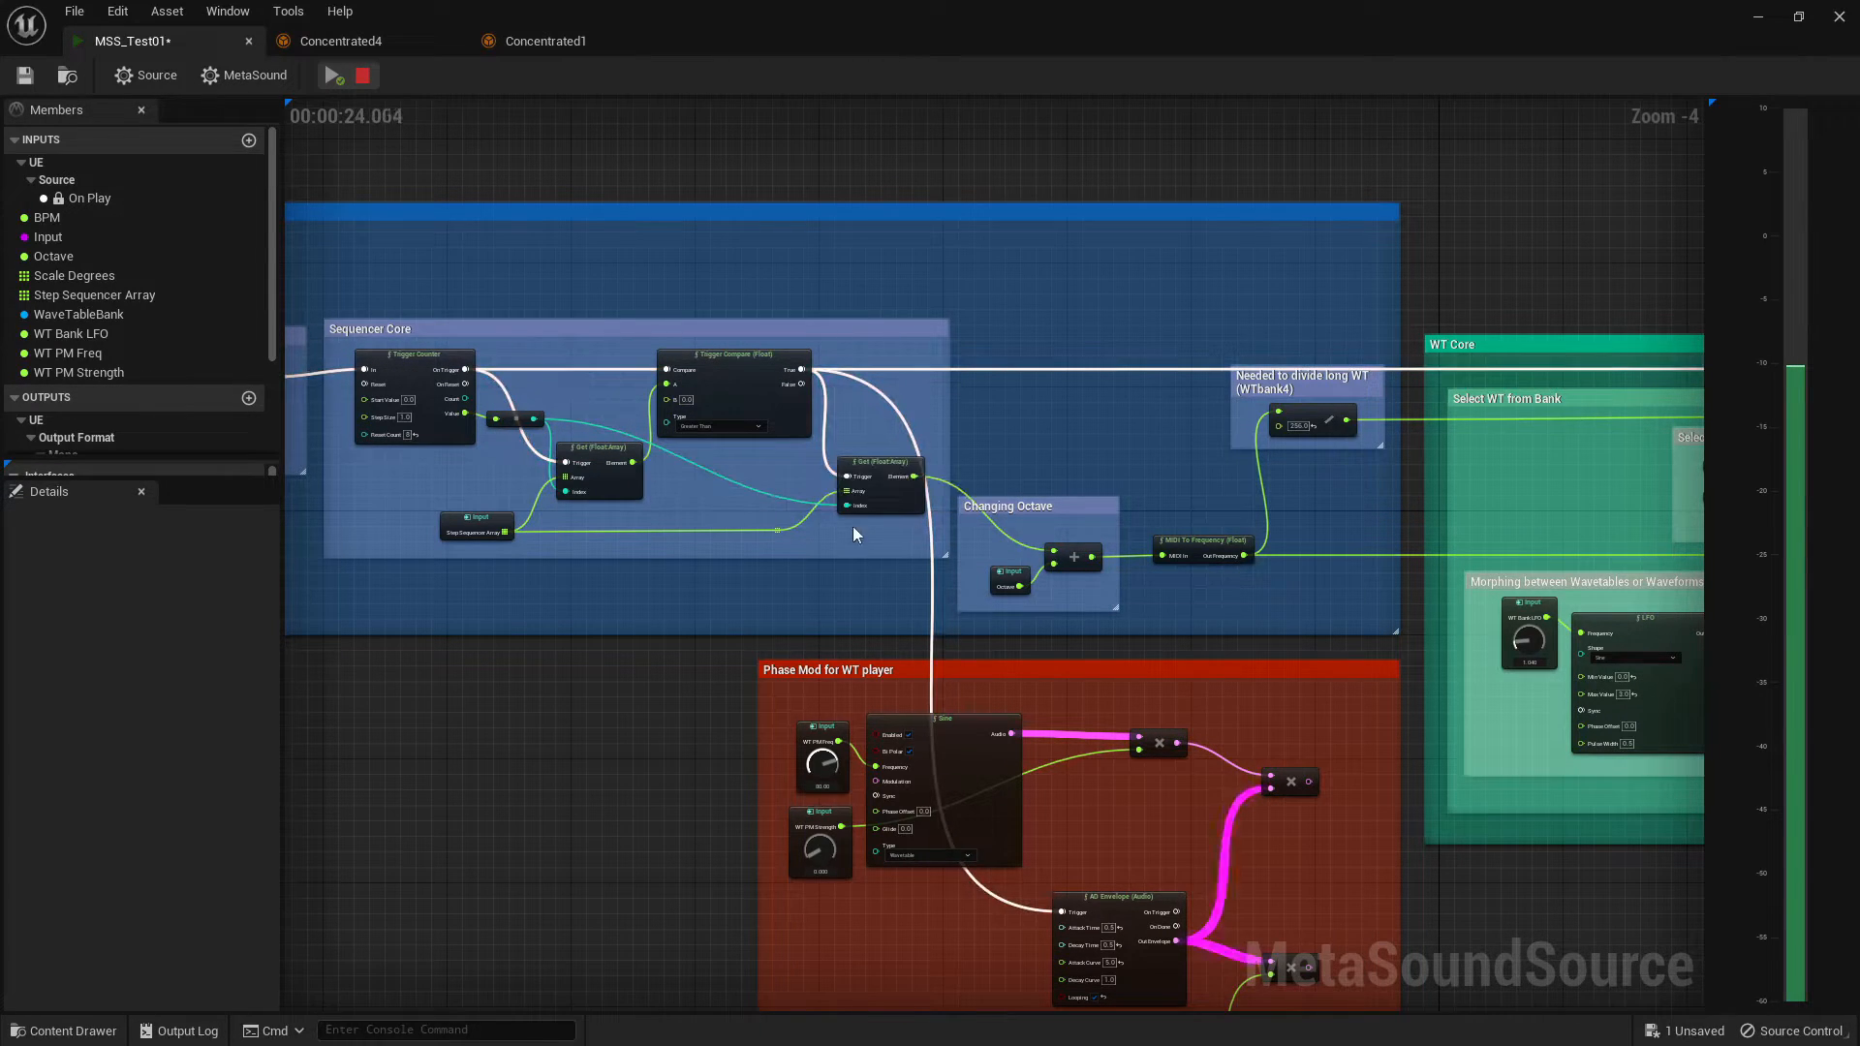
left_click(479, 527)
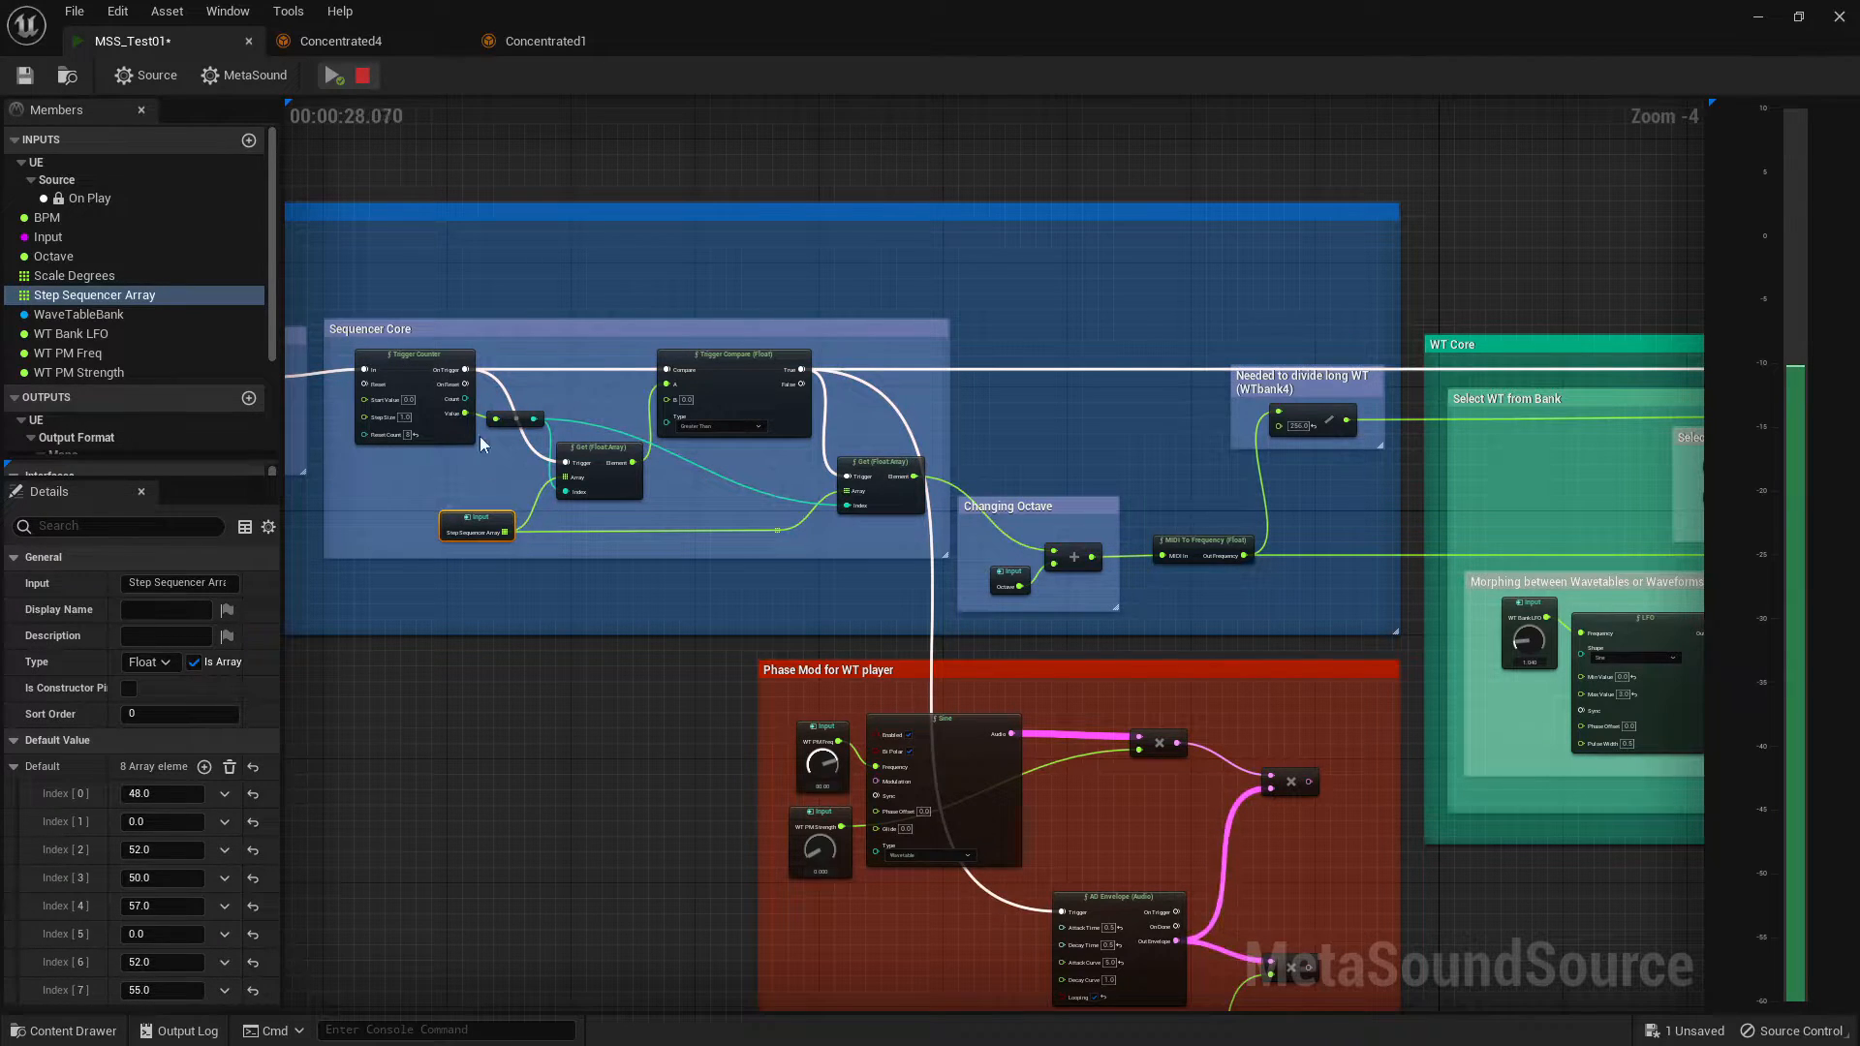
left_click(557, 359)
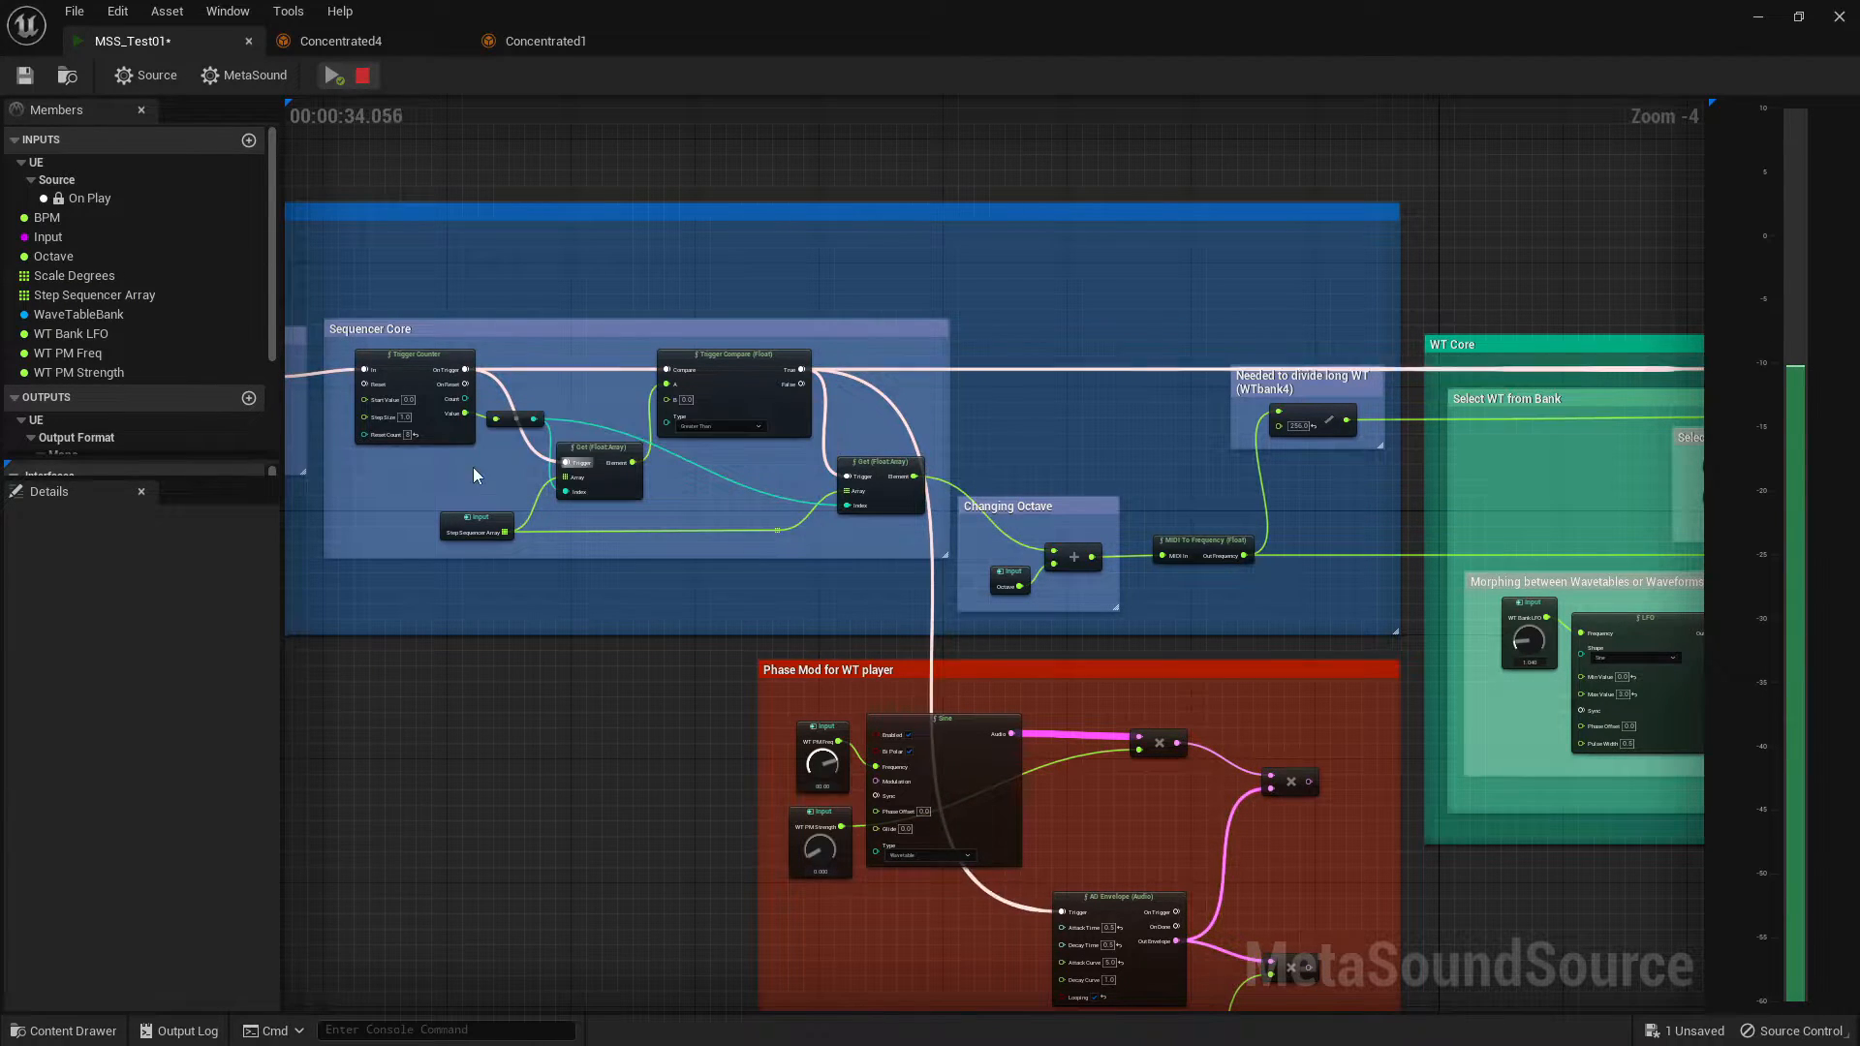
mouse_move(537, 423)
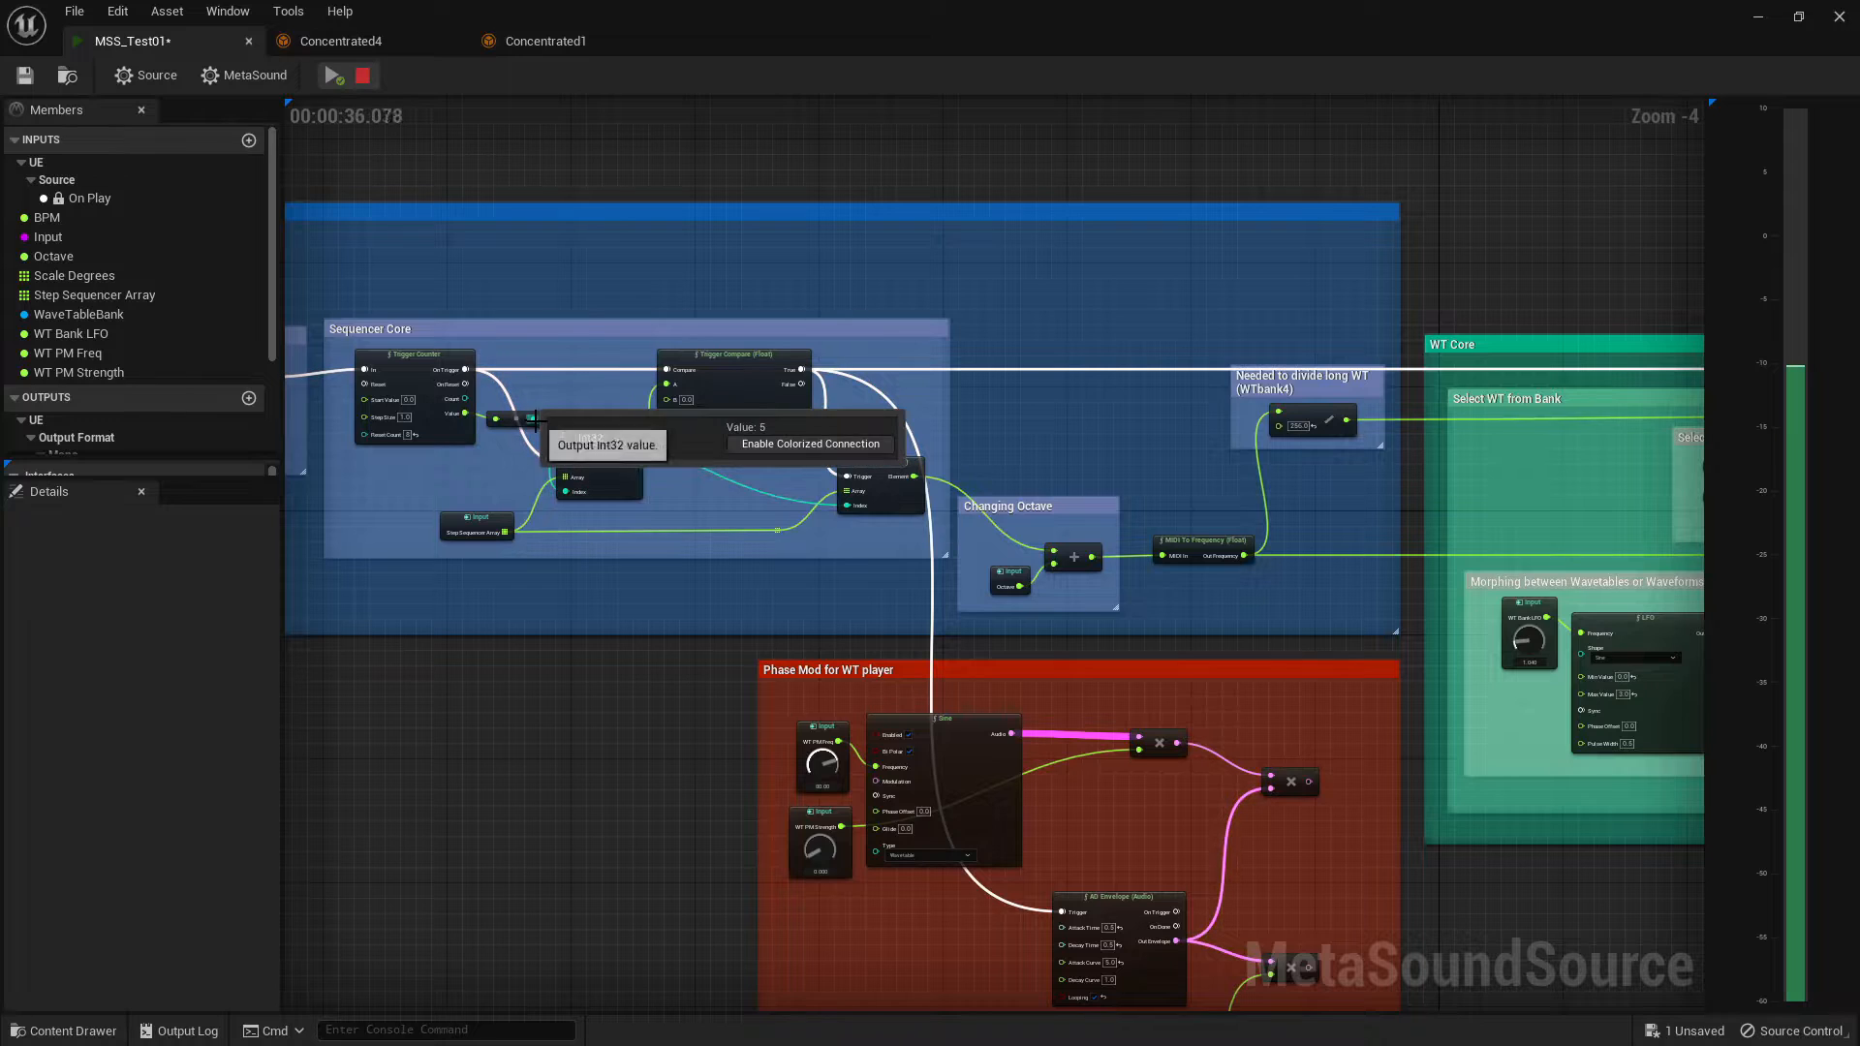
mouse_move(585, 505)
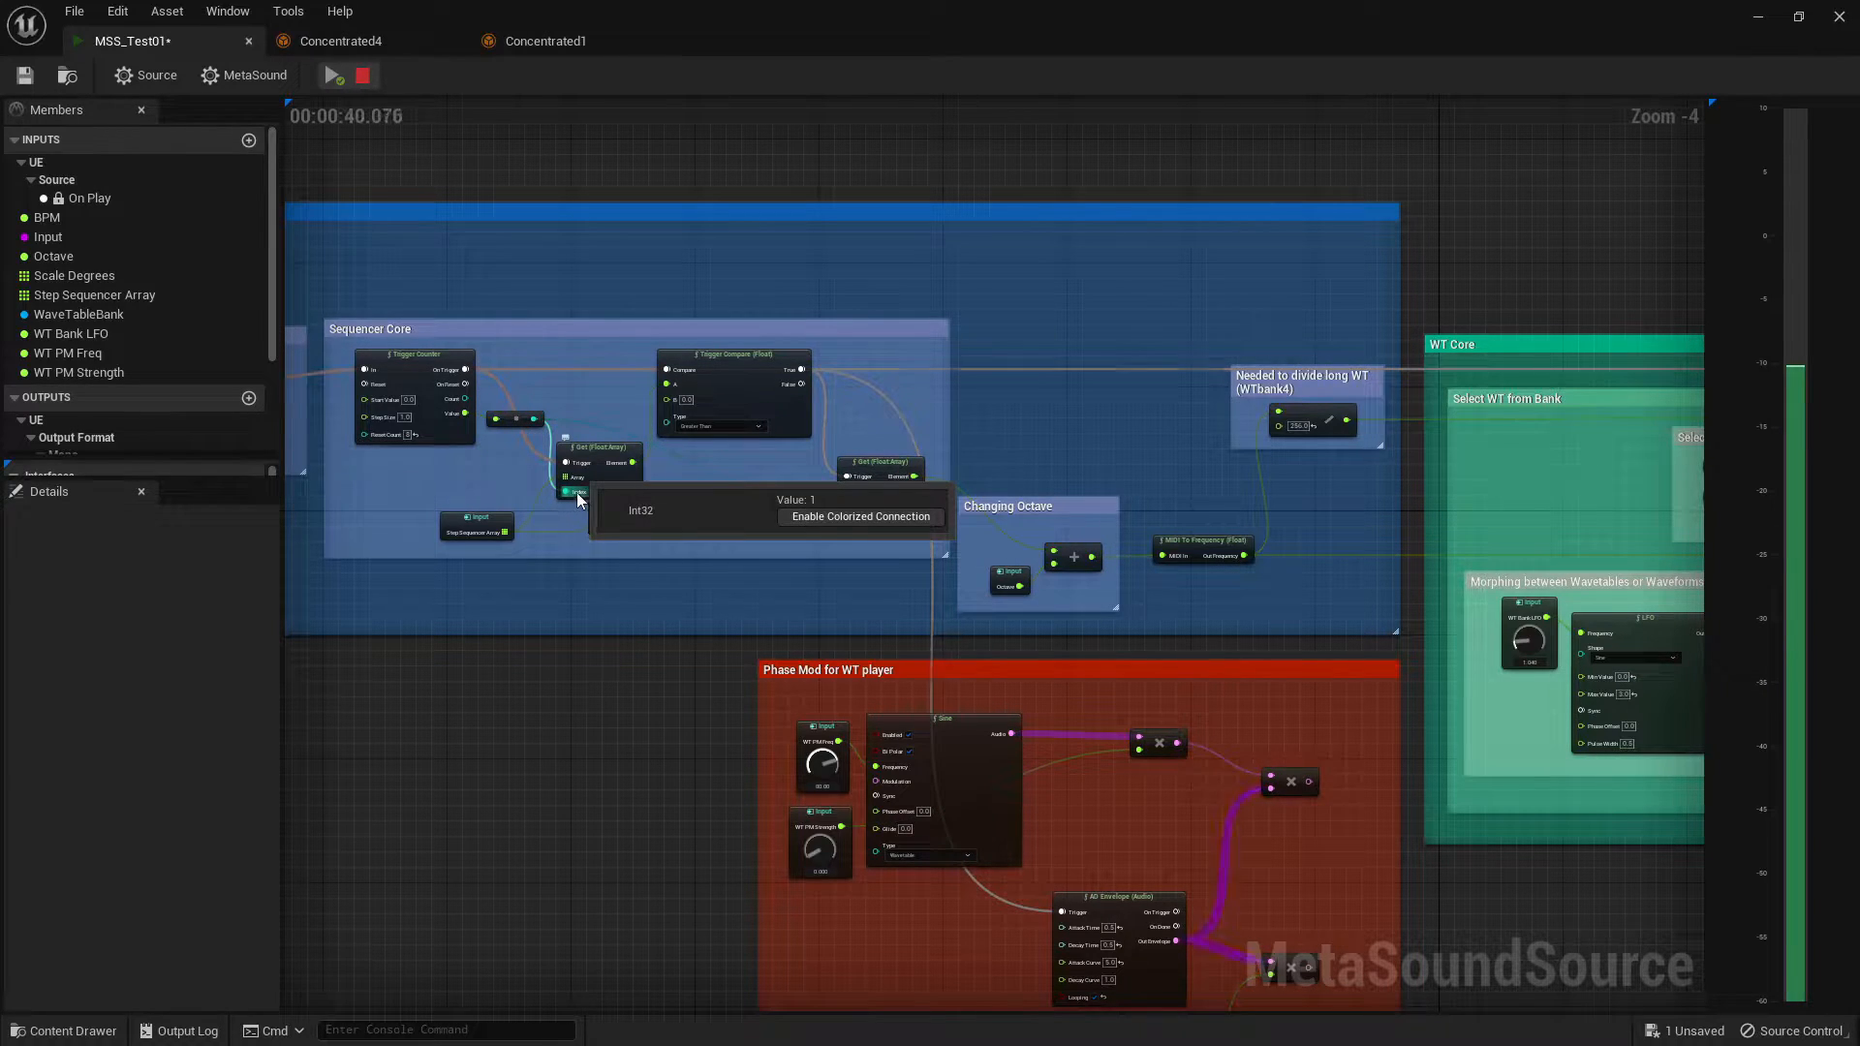
left_click(586, 497)
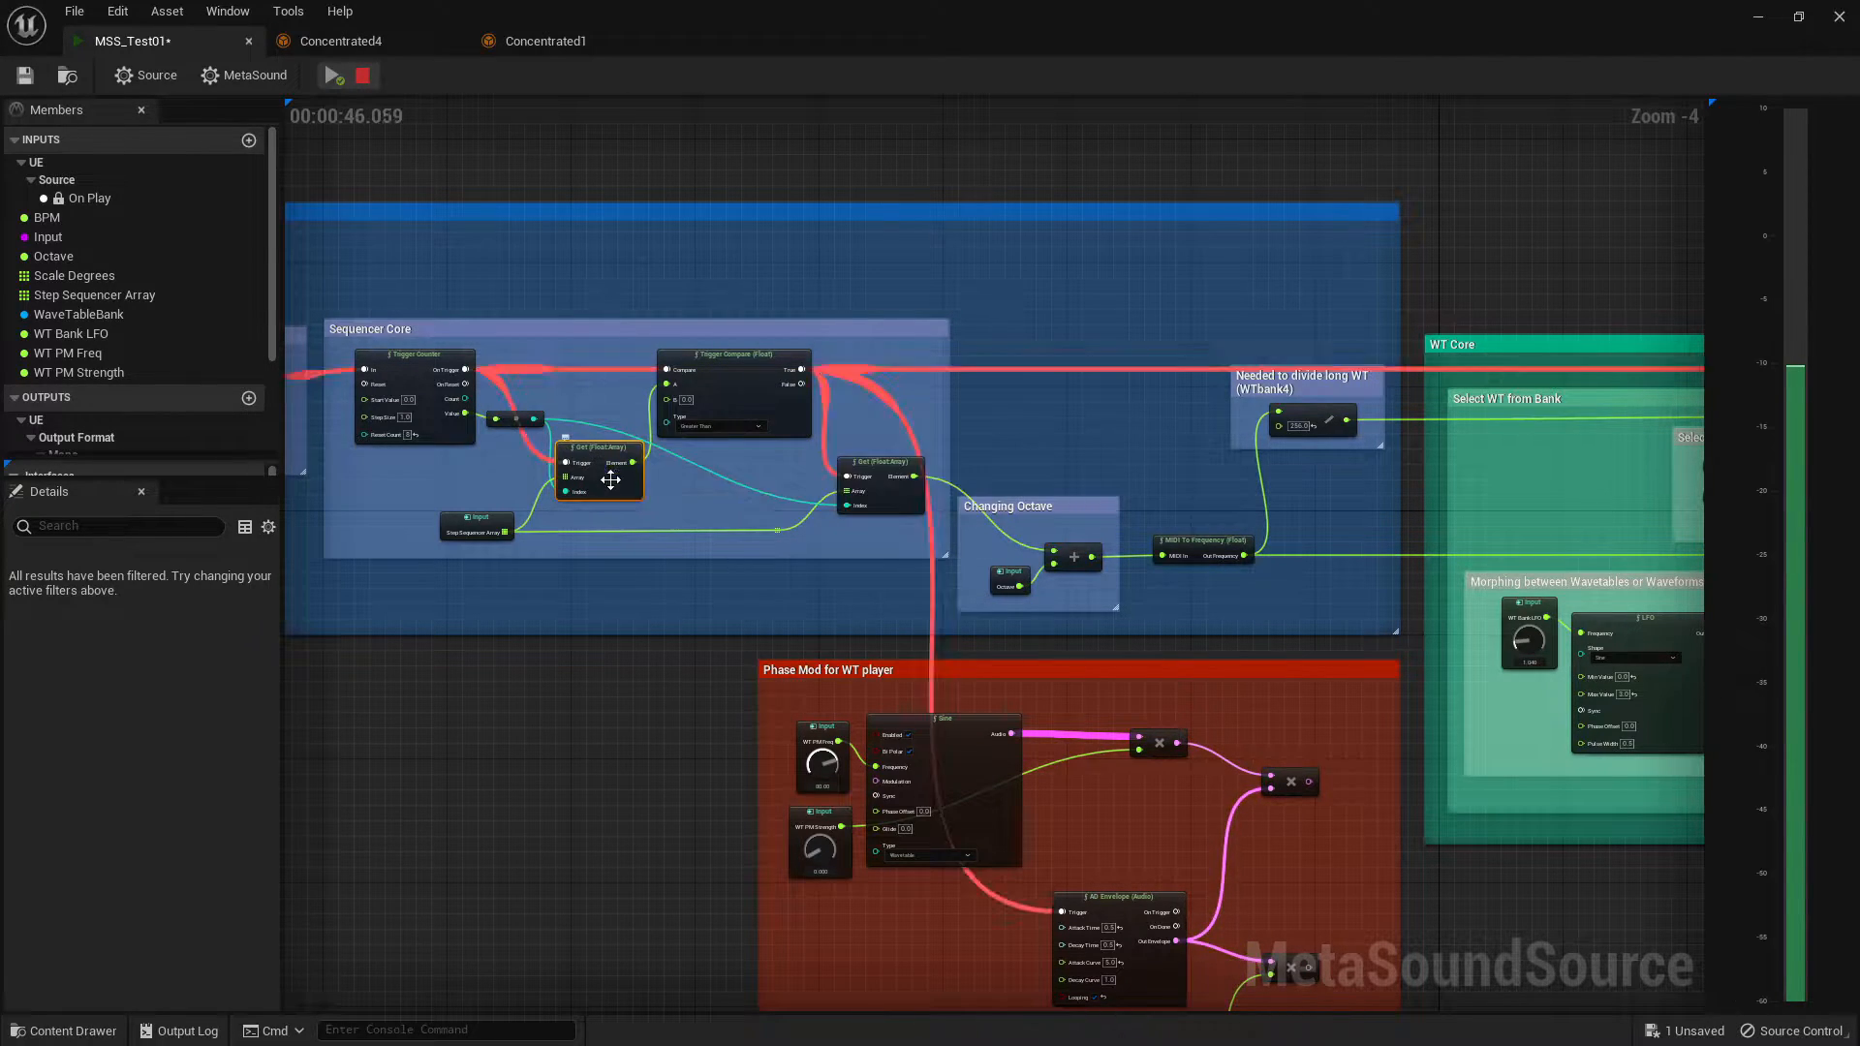
mouse_move(614, 467)
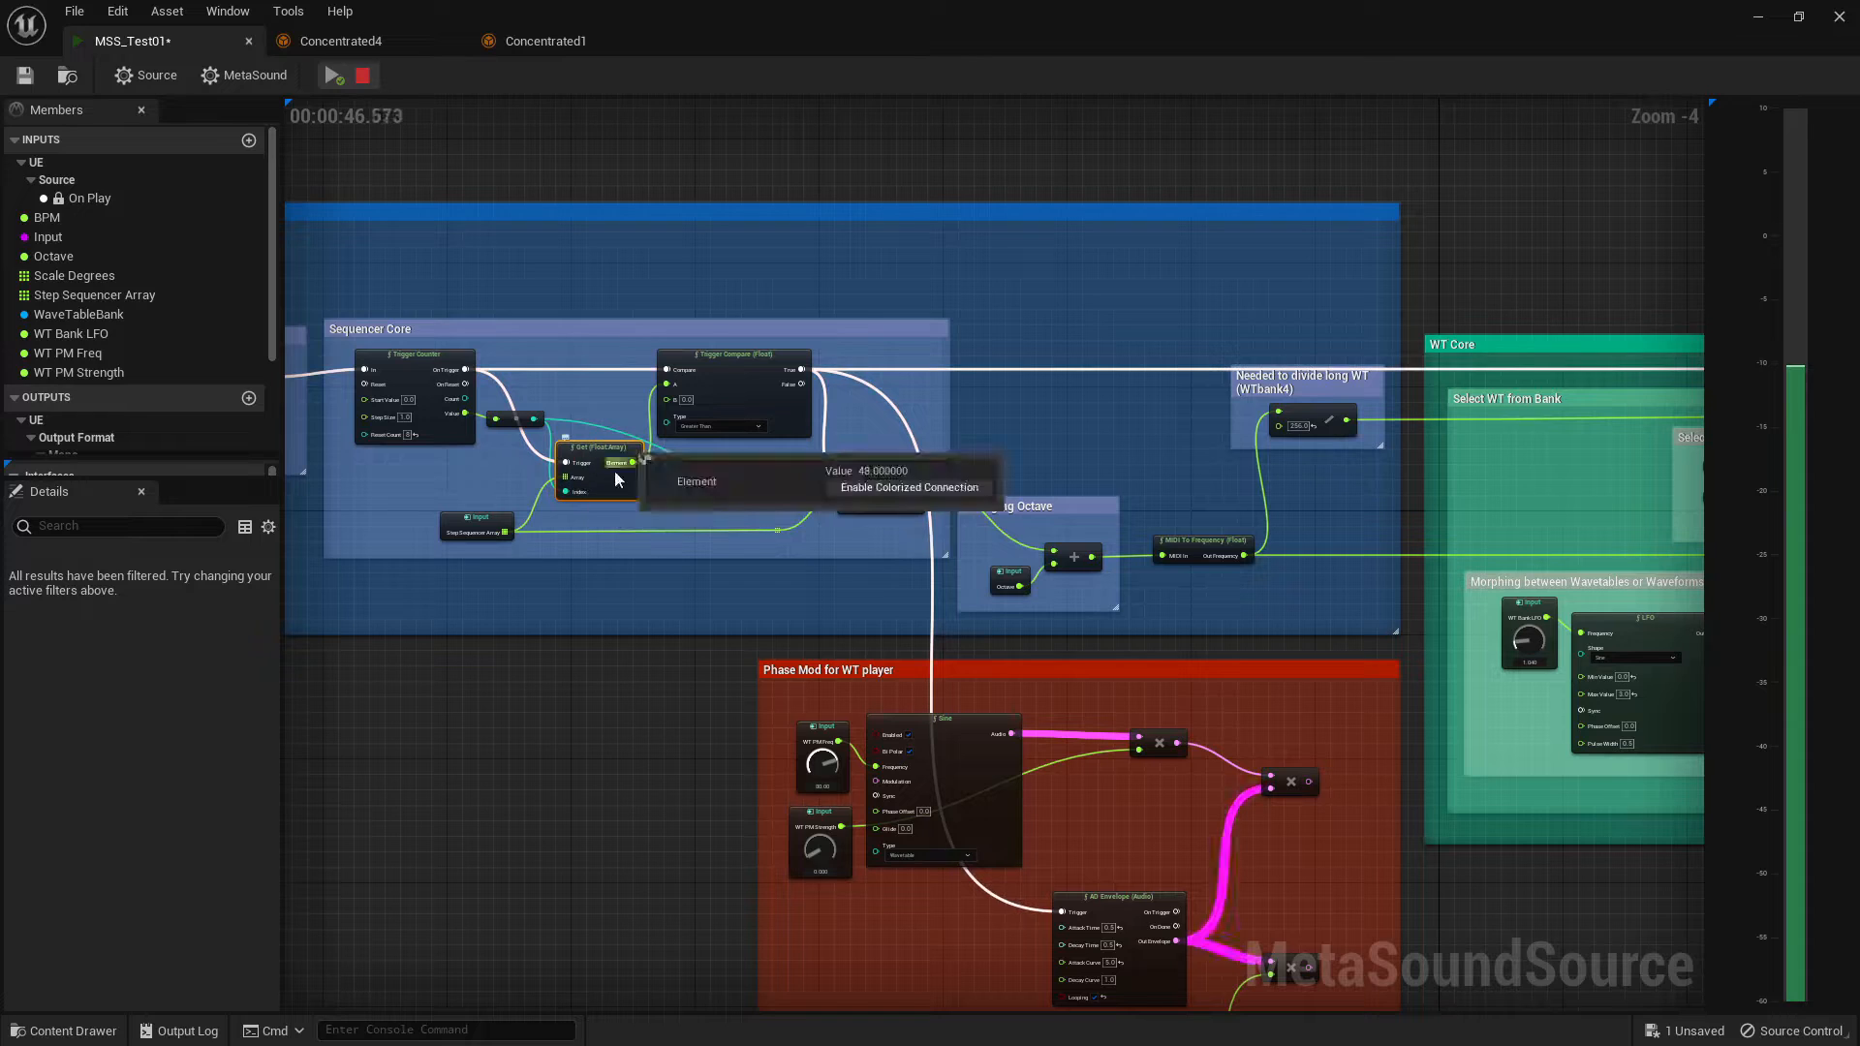
- Inspect the Step Sequencer Array's default values and trace how the array and counter index feed the second Get (Float Array) node
left_click(480, 524)
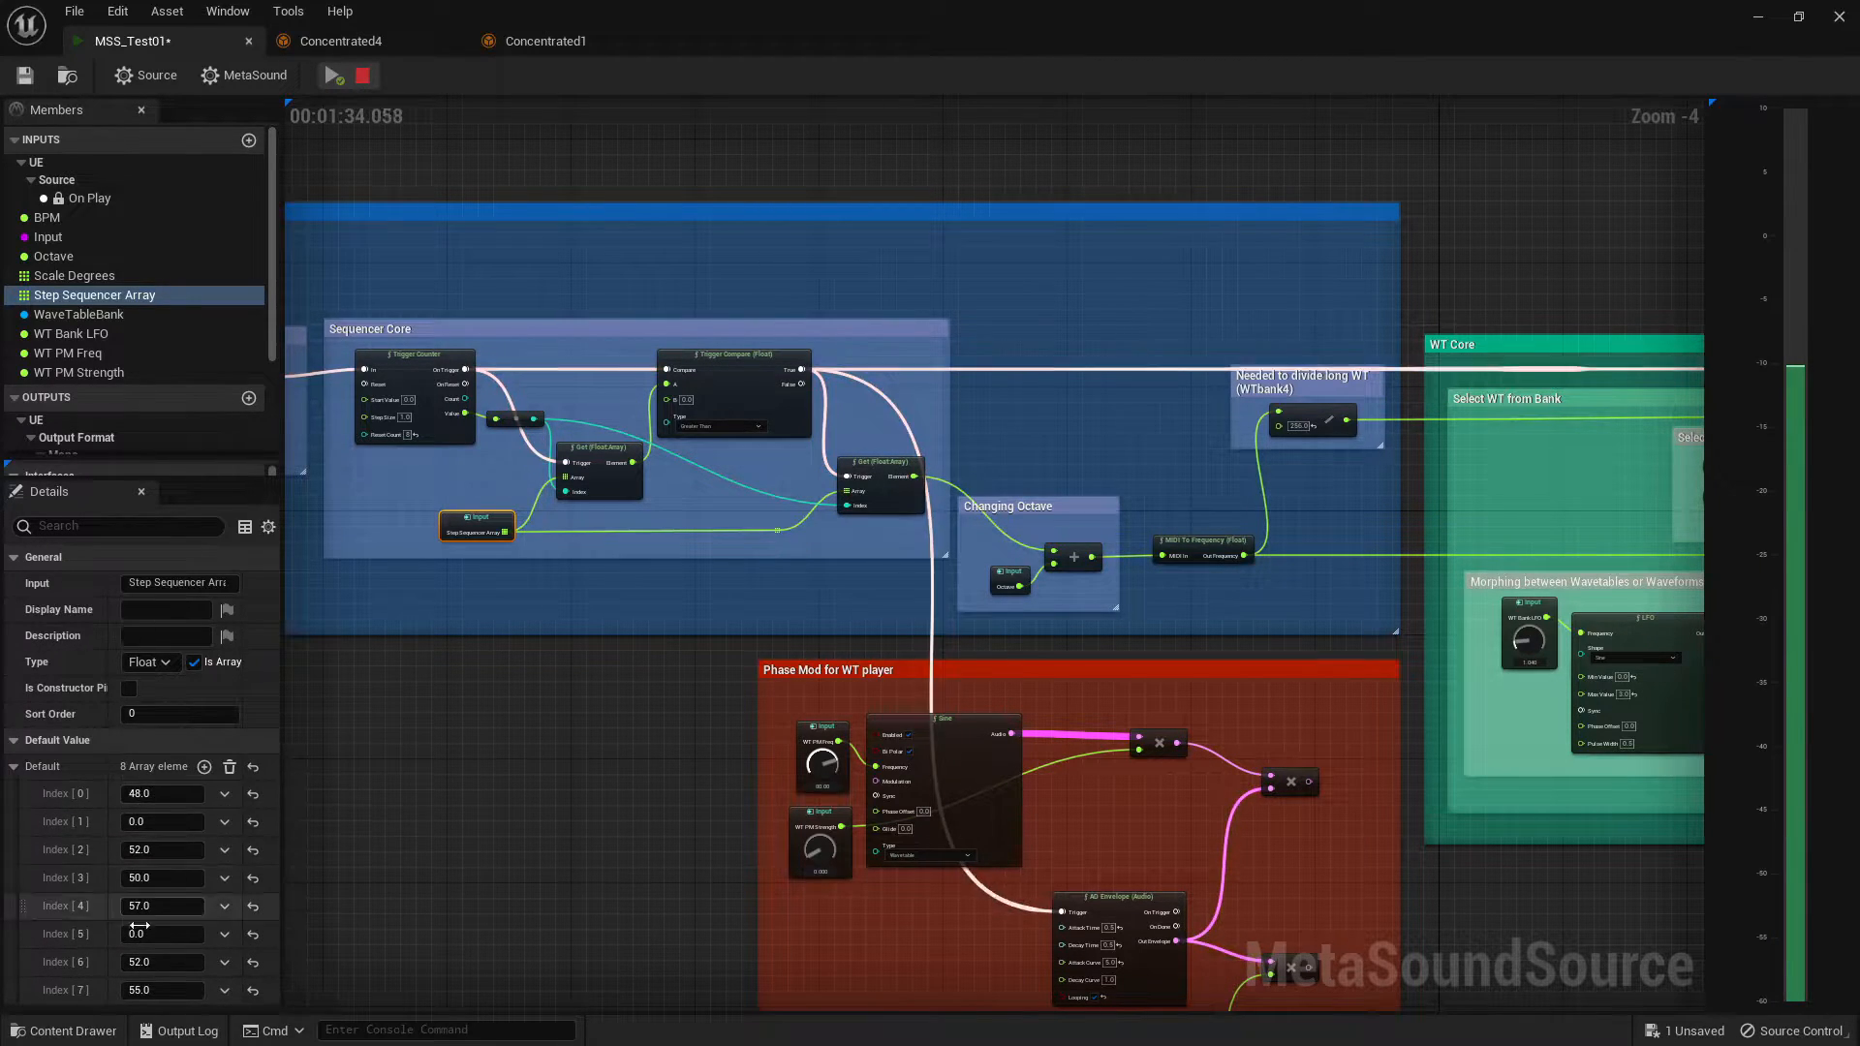
right_click_drag(1043, 424, 689, 392)
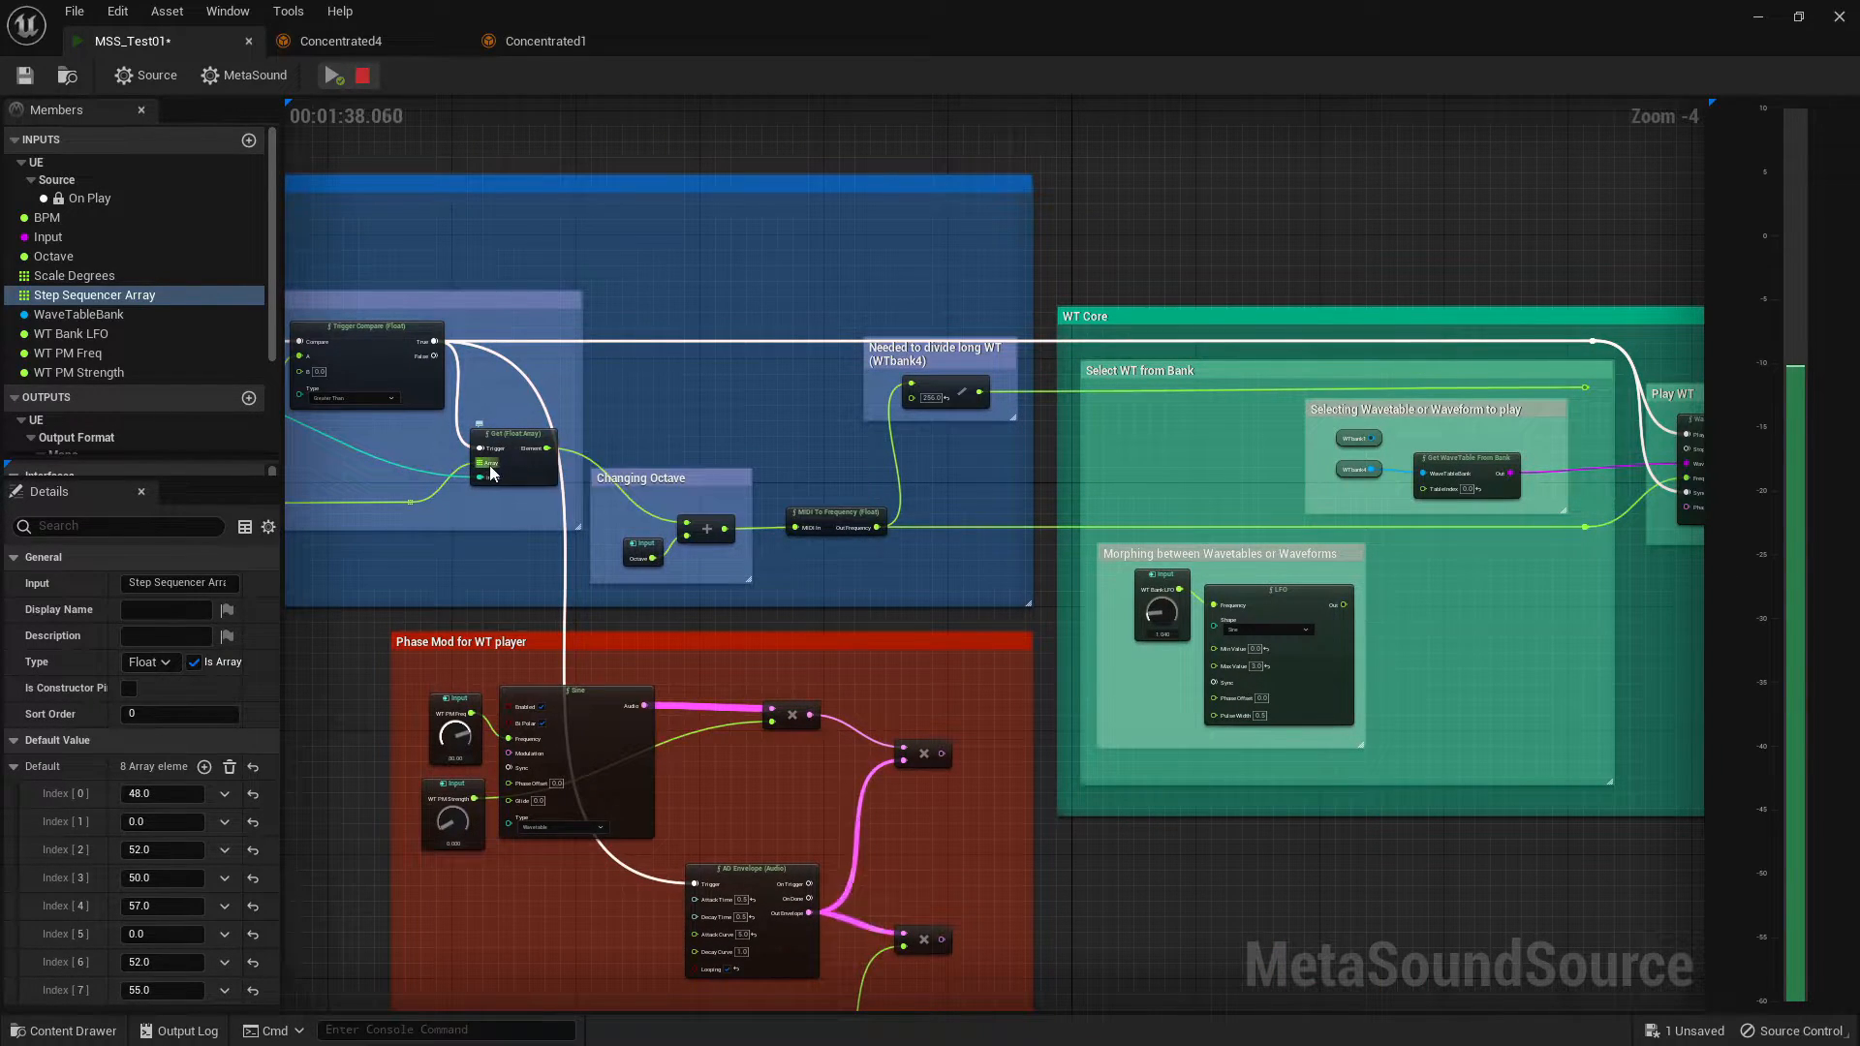
right_click_drag(561, 412, 879, 396)
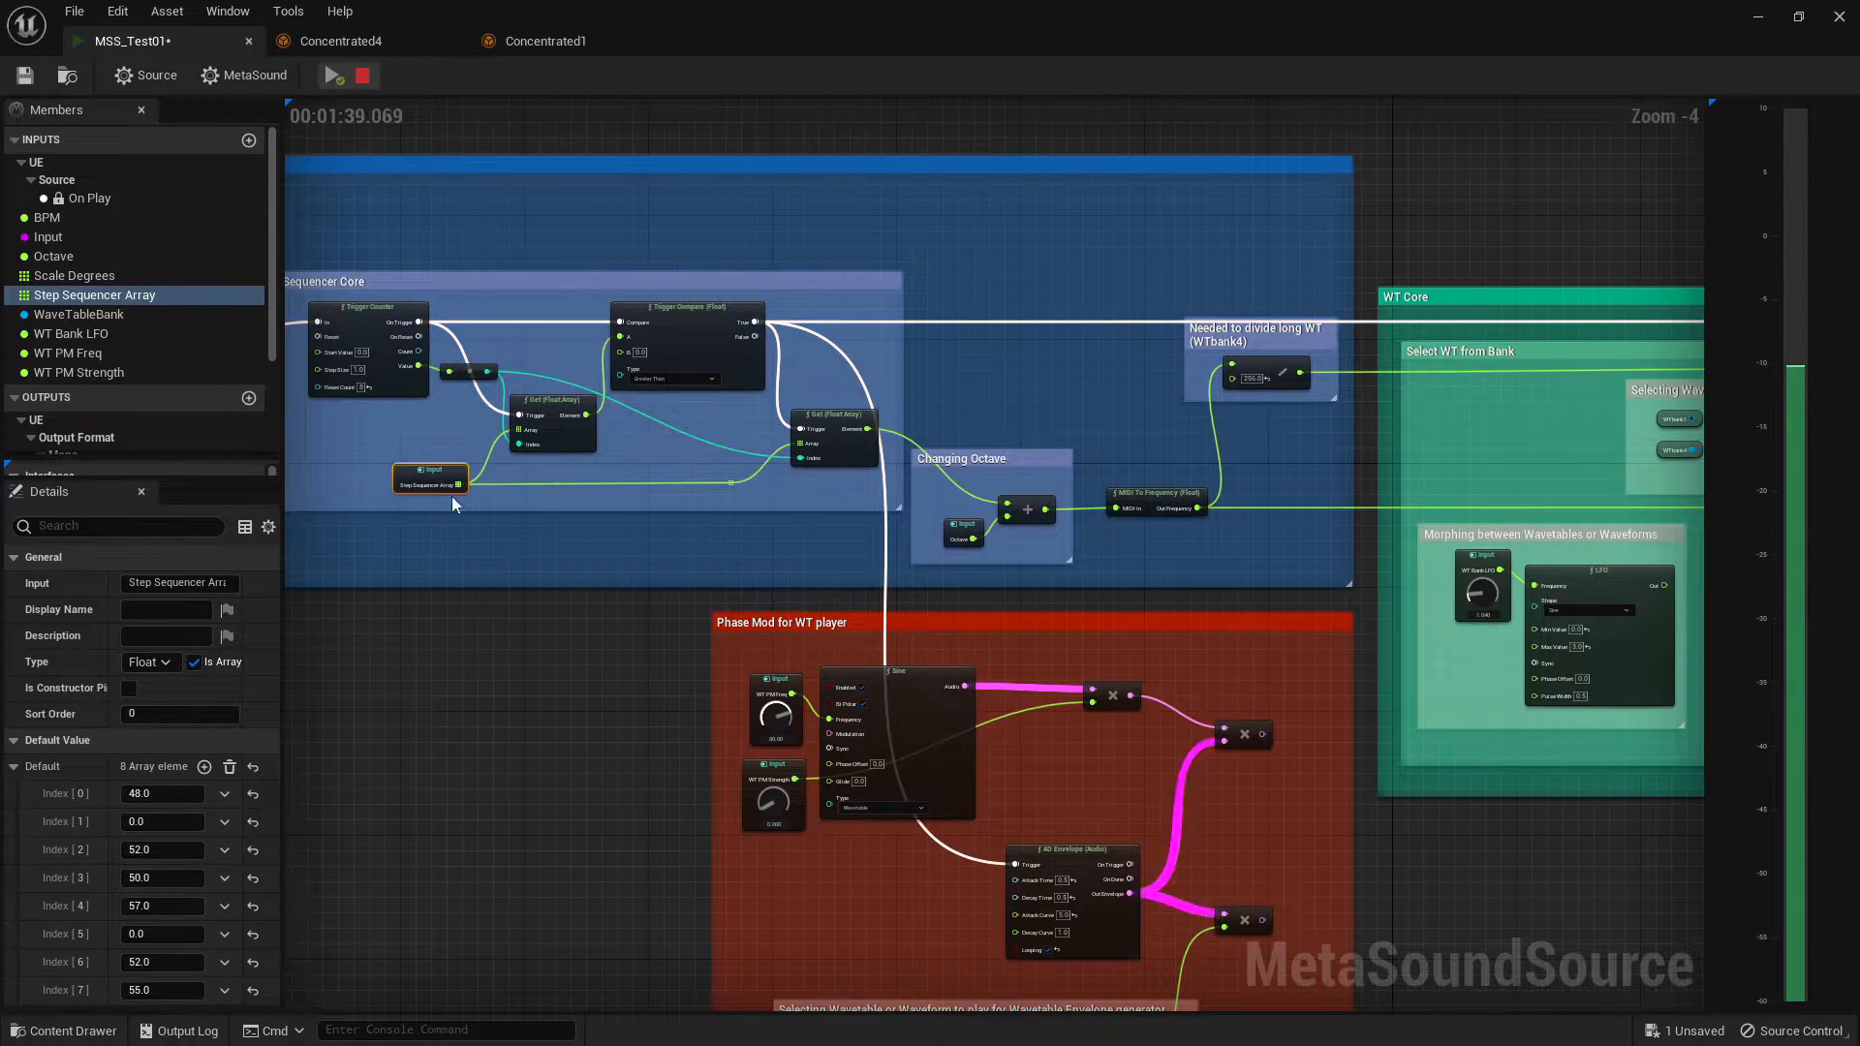
left_click(837, 438)
mouse_move(498, 376)
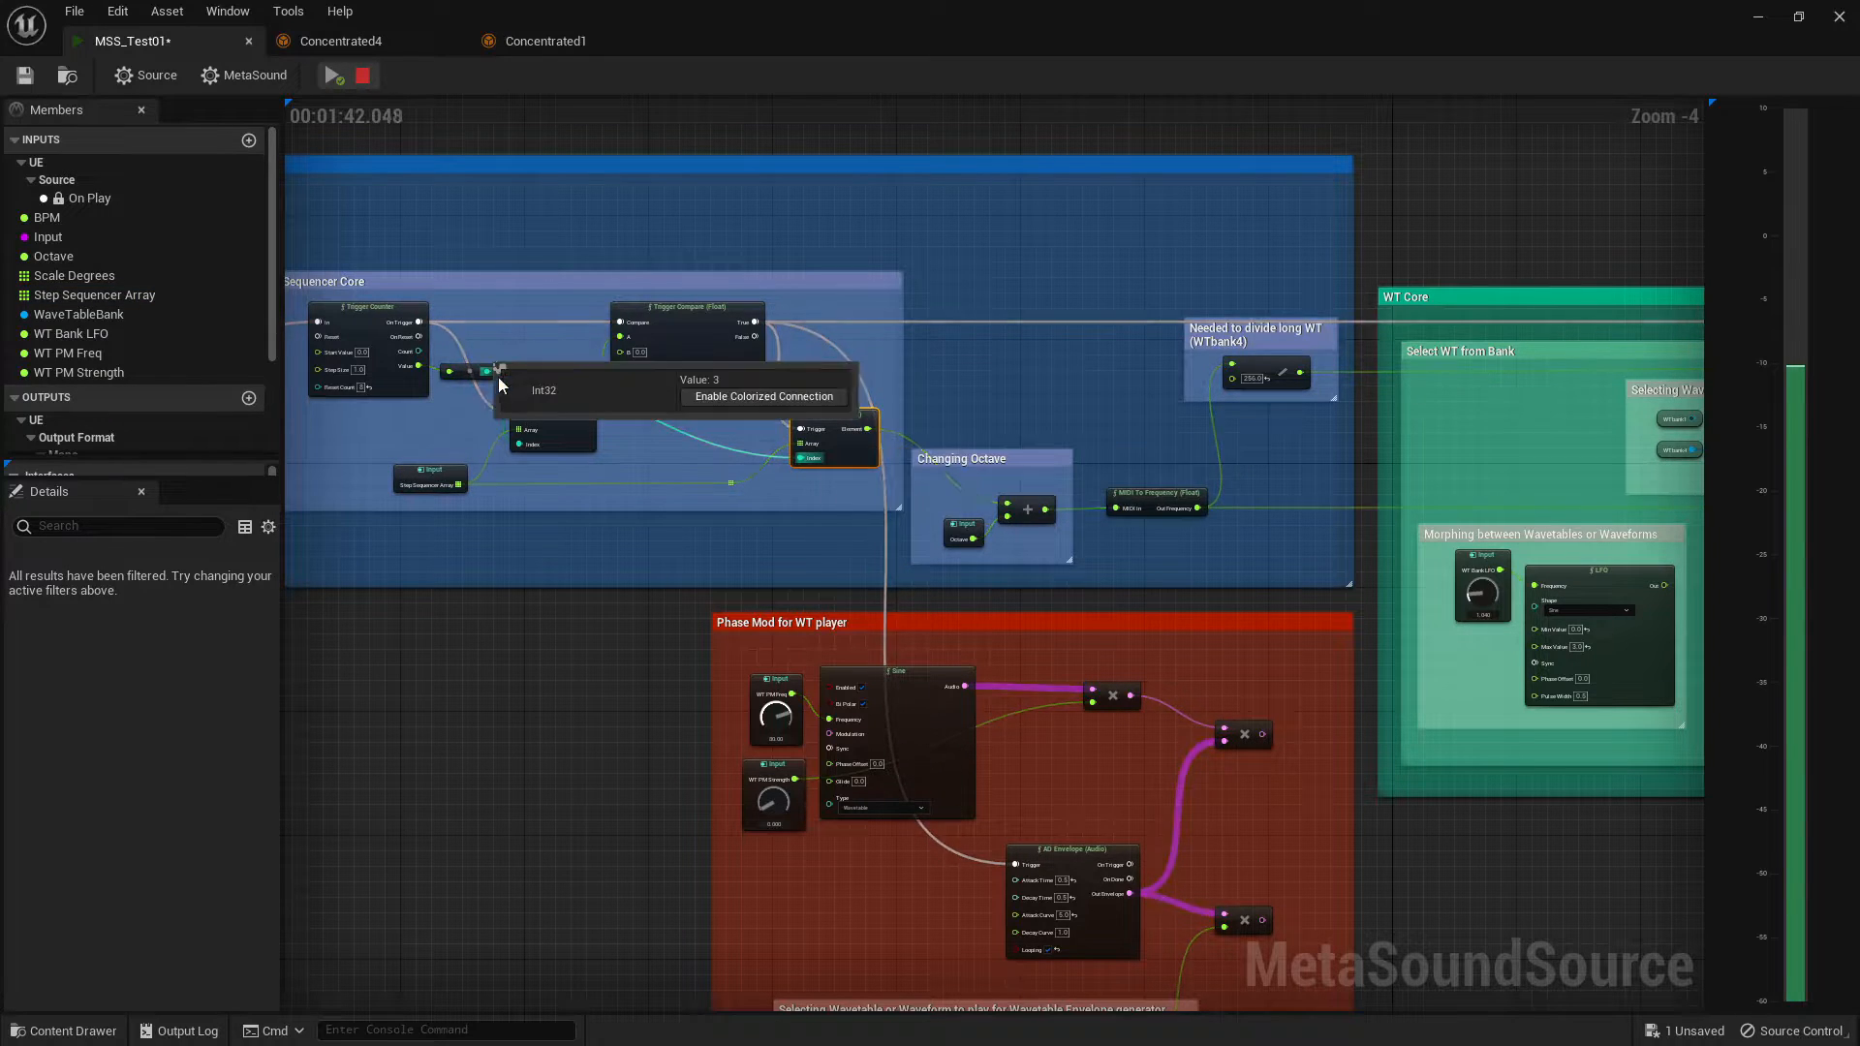
- Trace the second Get node's element through the Octave addition into MIDI To Frequency (Float), and check the Step Sequencer Array input again
right_click_drag(984, 391, 702, 381)
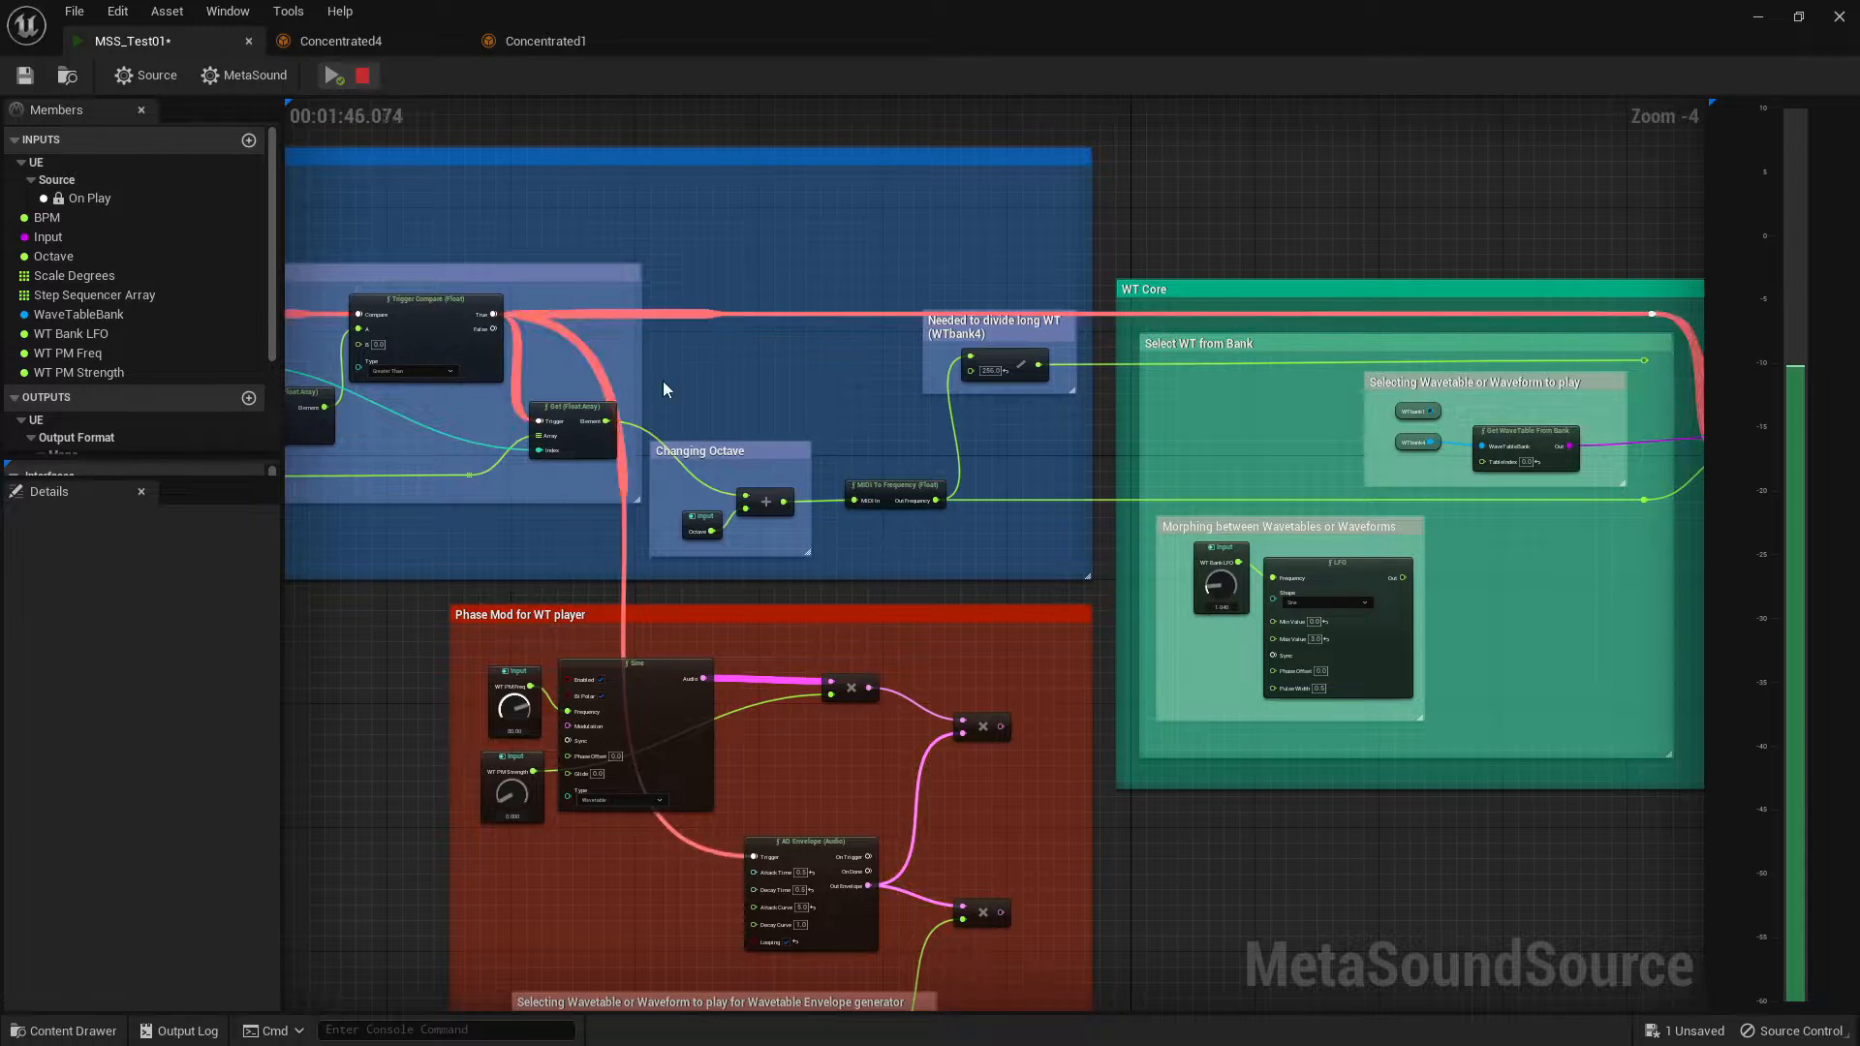
right_click_drag(663, 387, 579, 323)
mouse_move(513, 360)
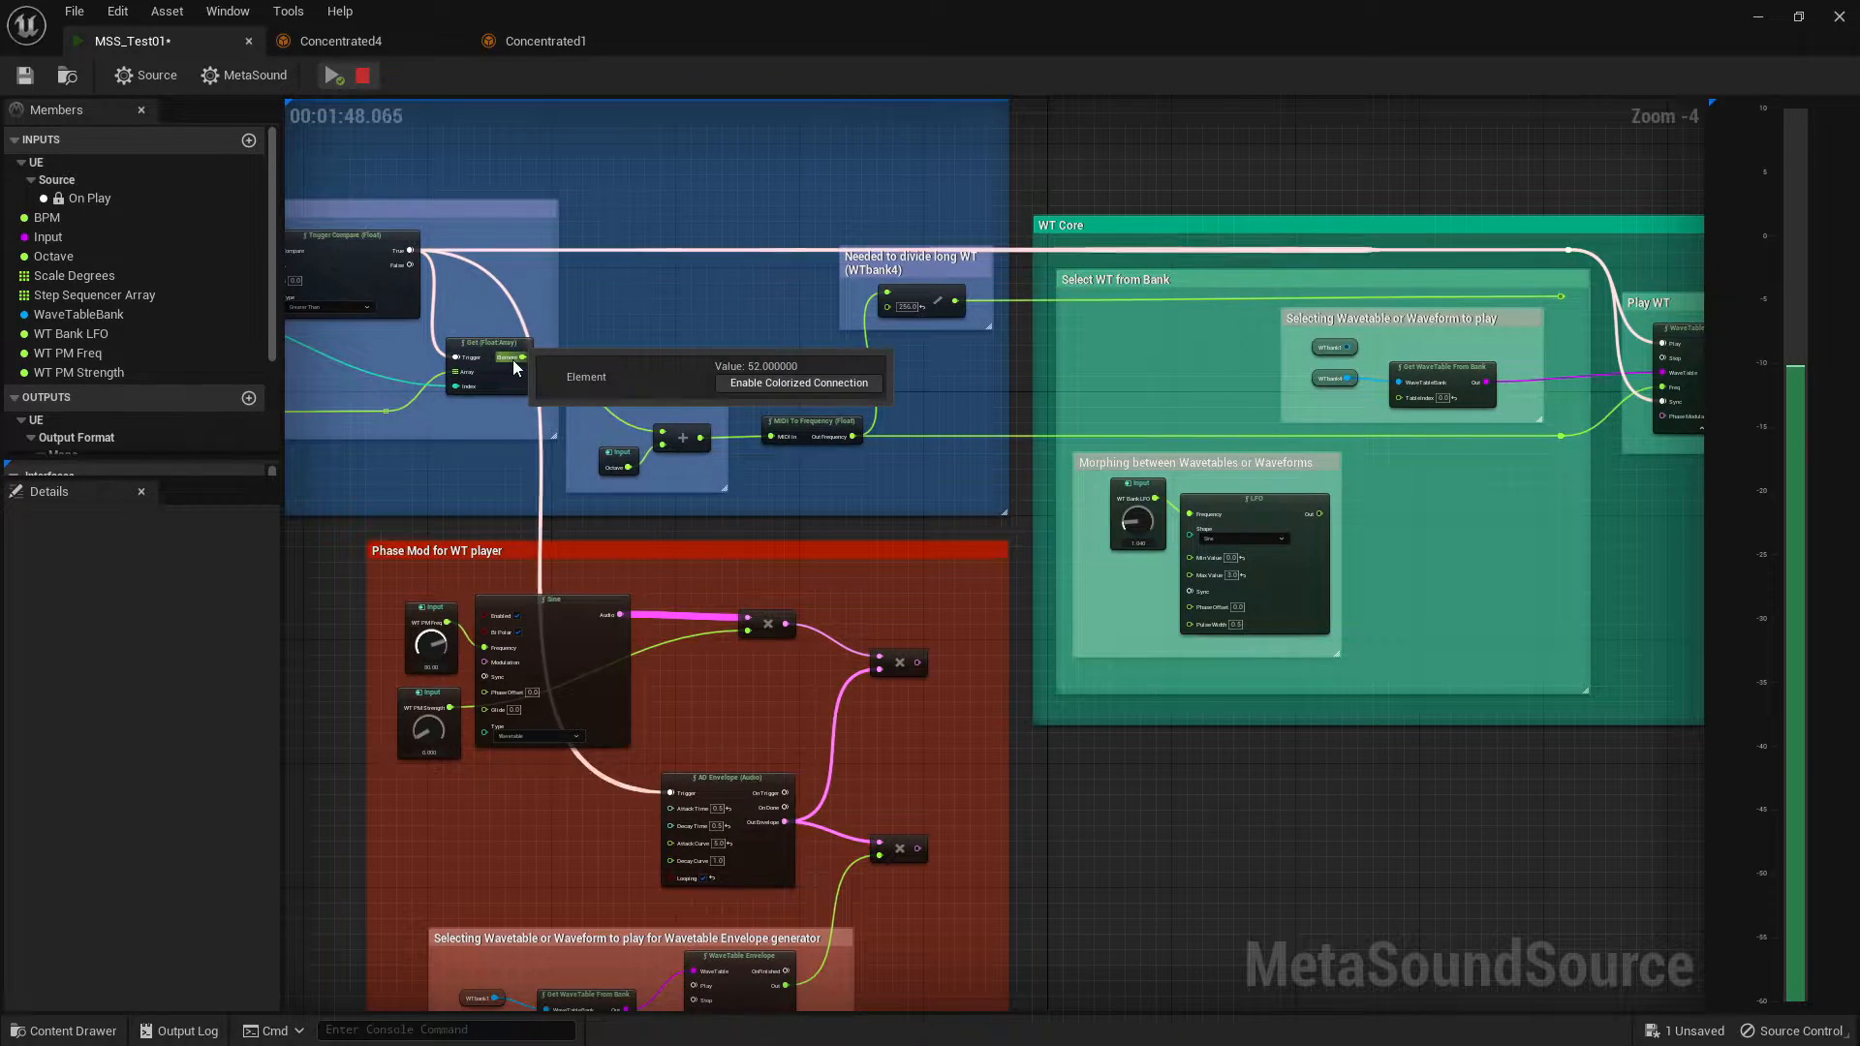
left_click(618, 458)
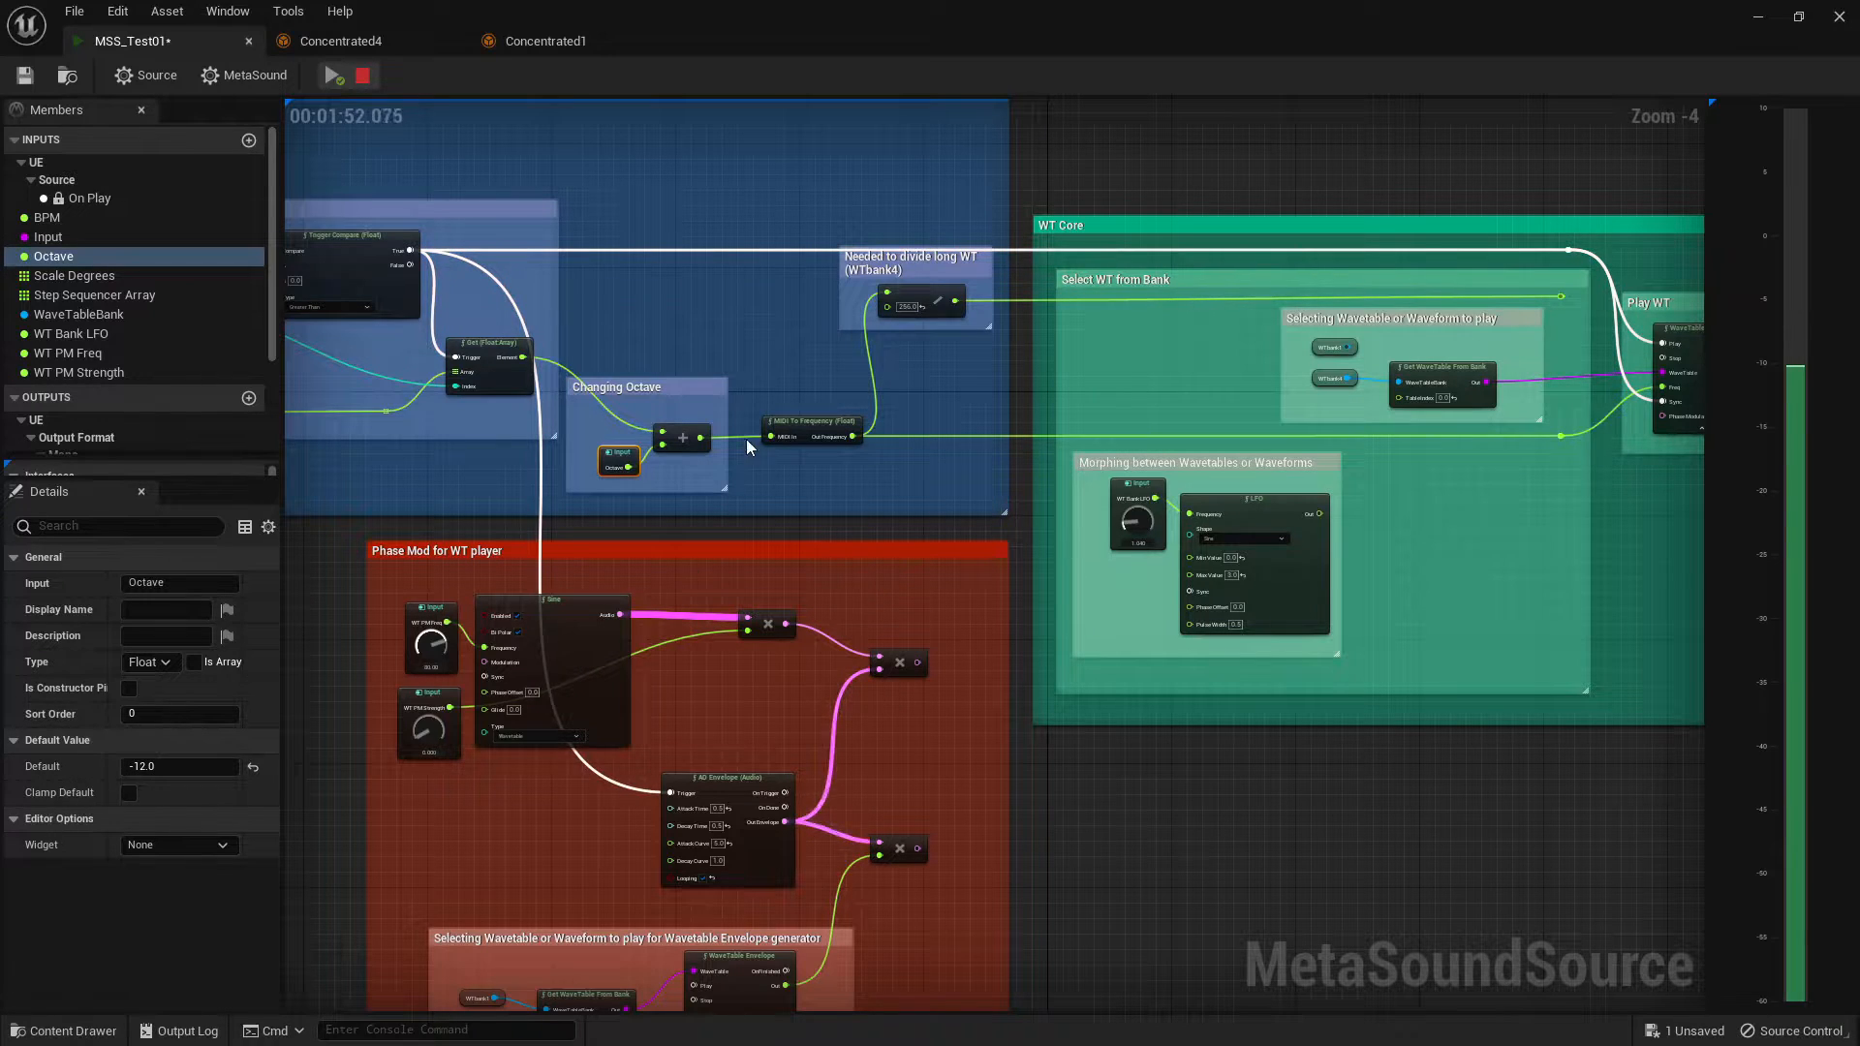
left_click(693, 386)
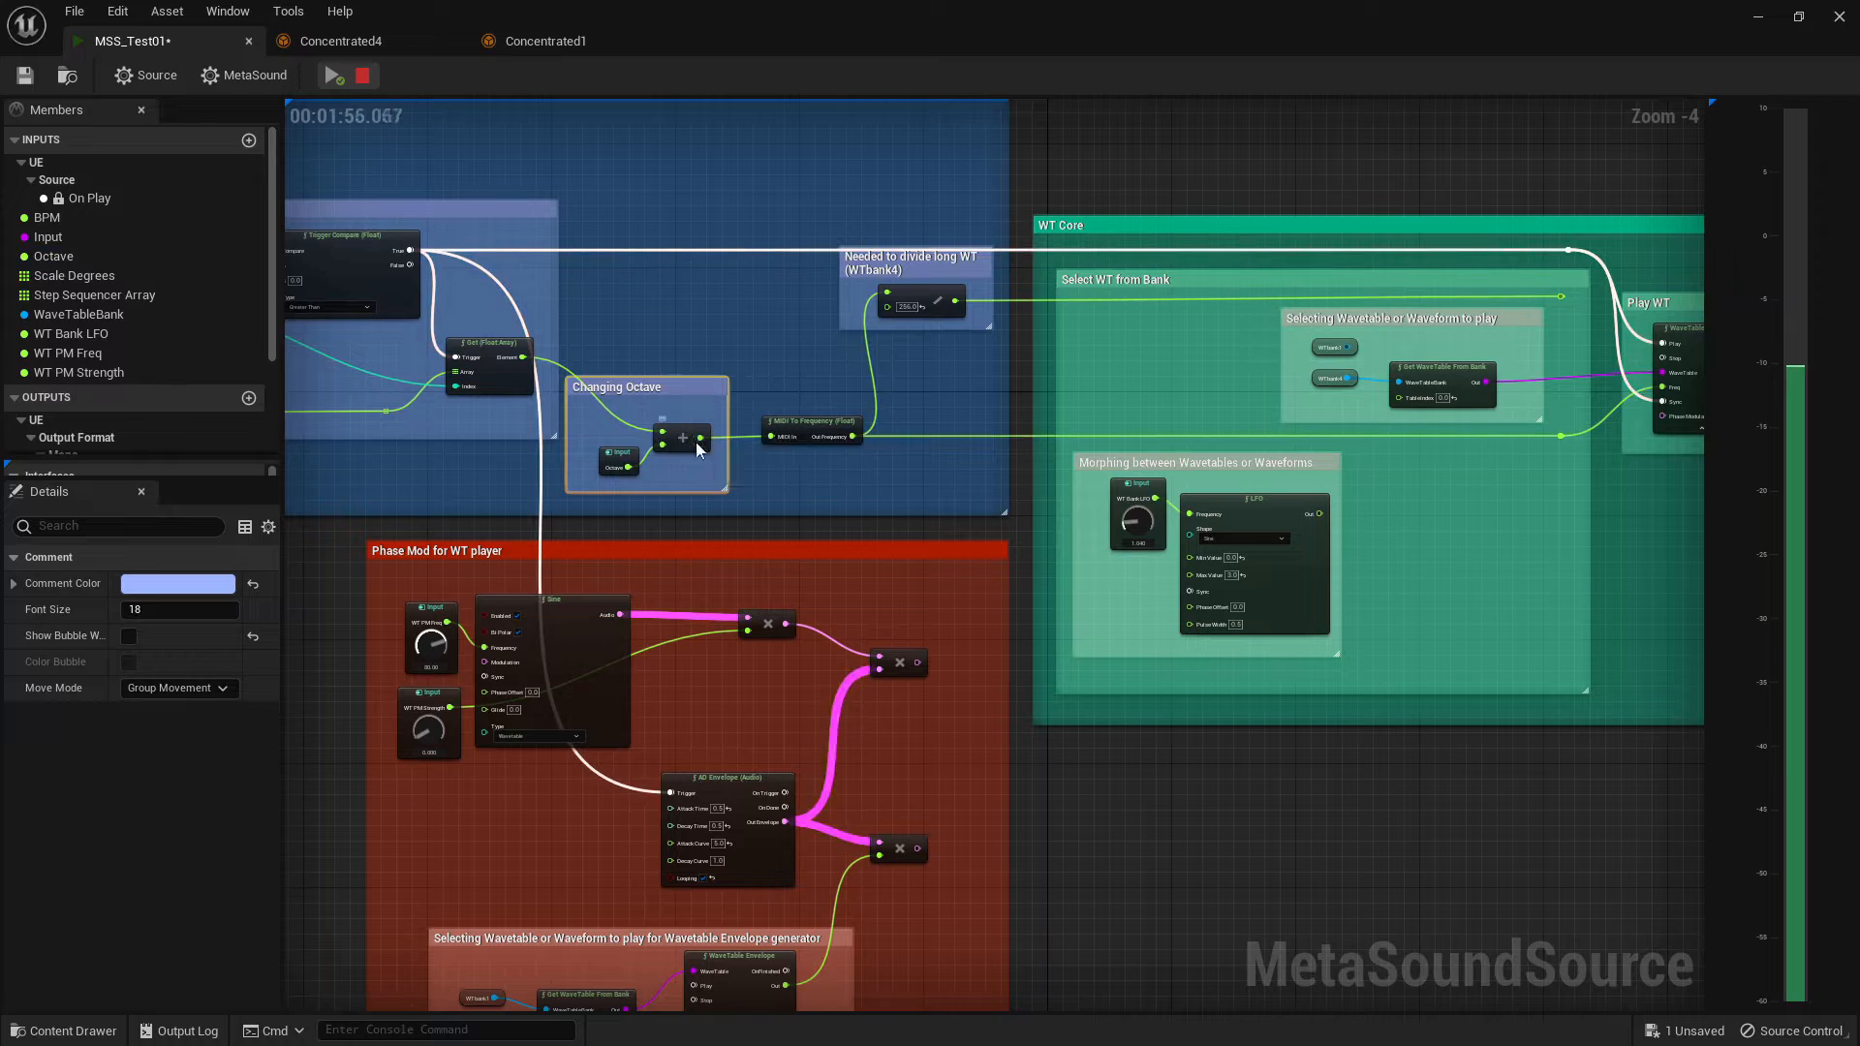
left_click(801, 420)
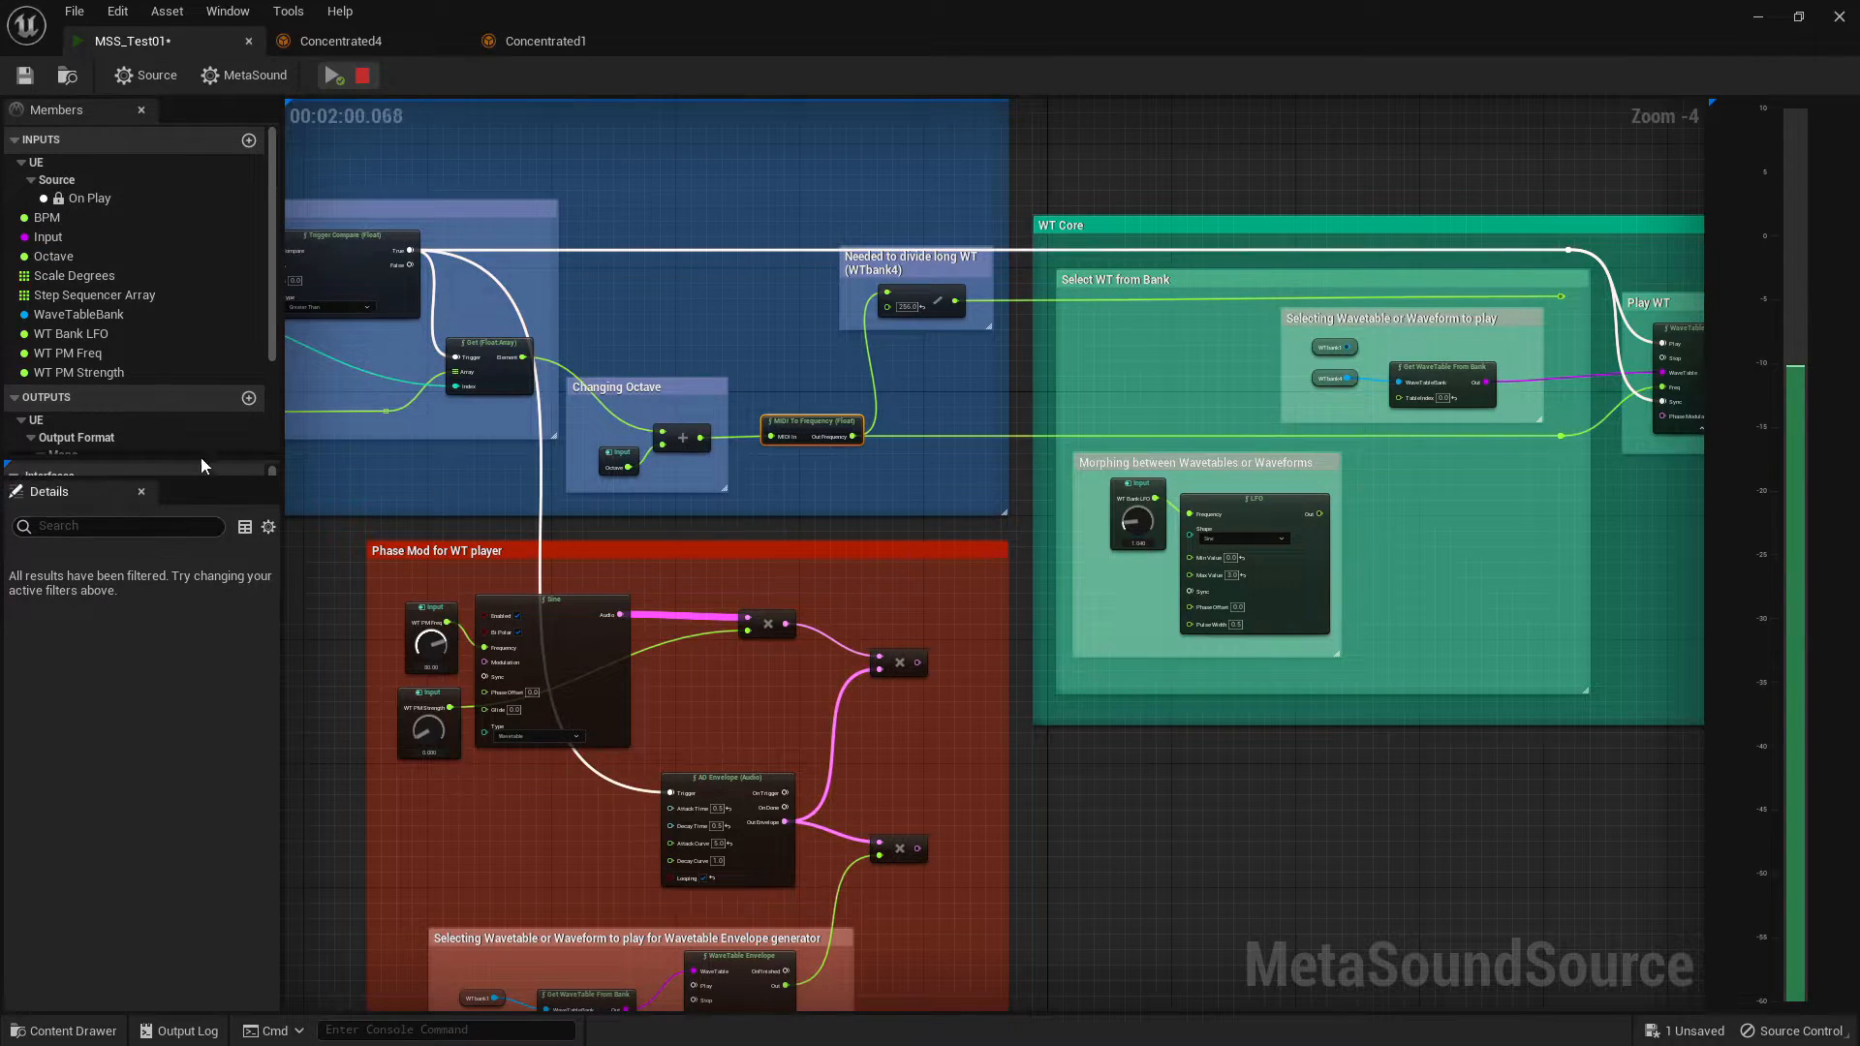
left_click(465, 377)
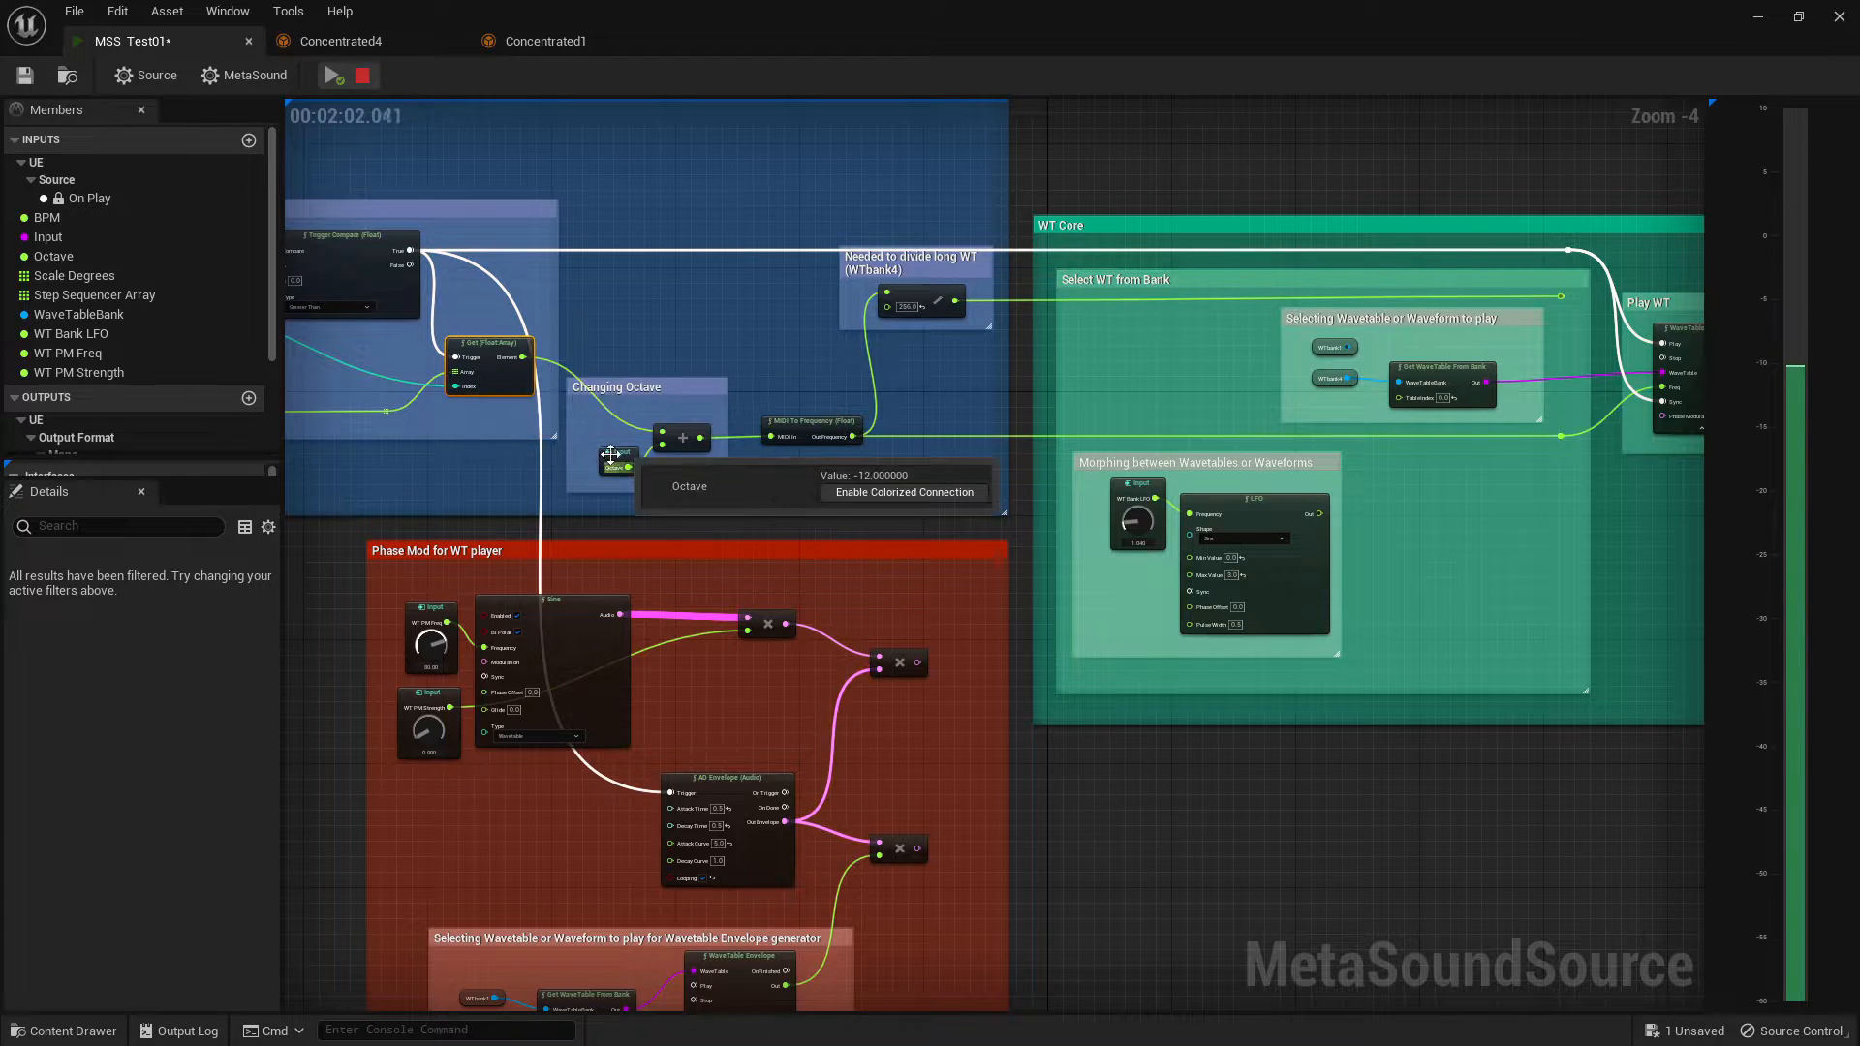
right_click_drag(482, 295, 752, 298)
left_click(341, 404)
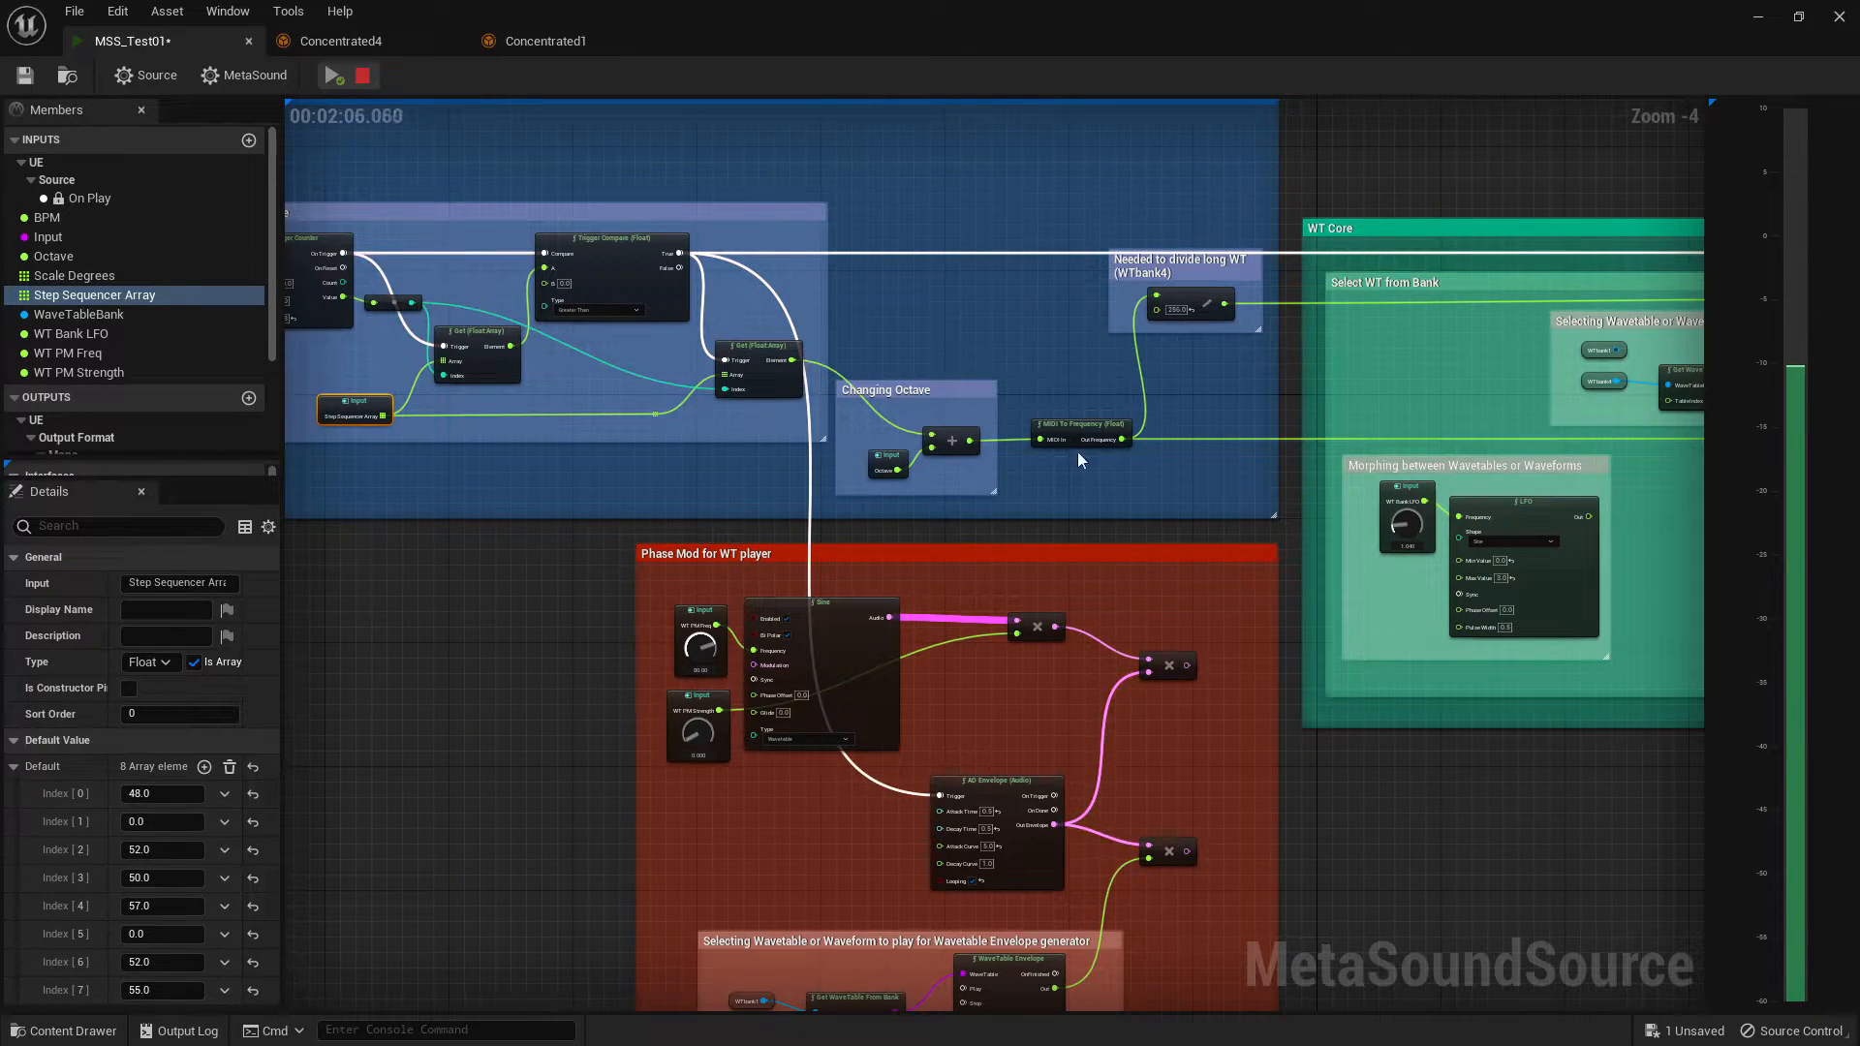
- Examine the divide node for the long wavetable and compare the waveforms in the Concentrated1 and Concentrated4 wavetable banks
right_click_drag(1063, 329, 611, 344)
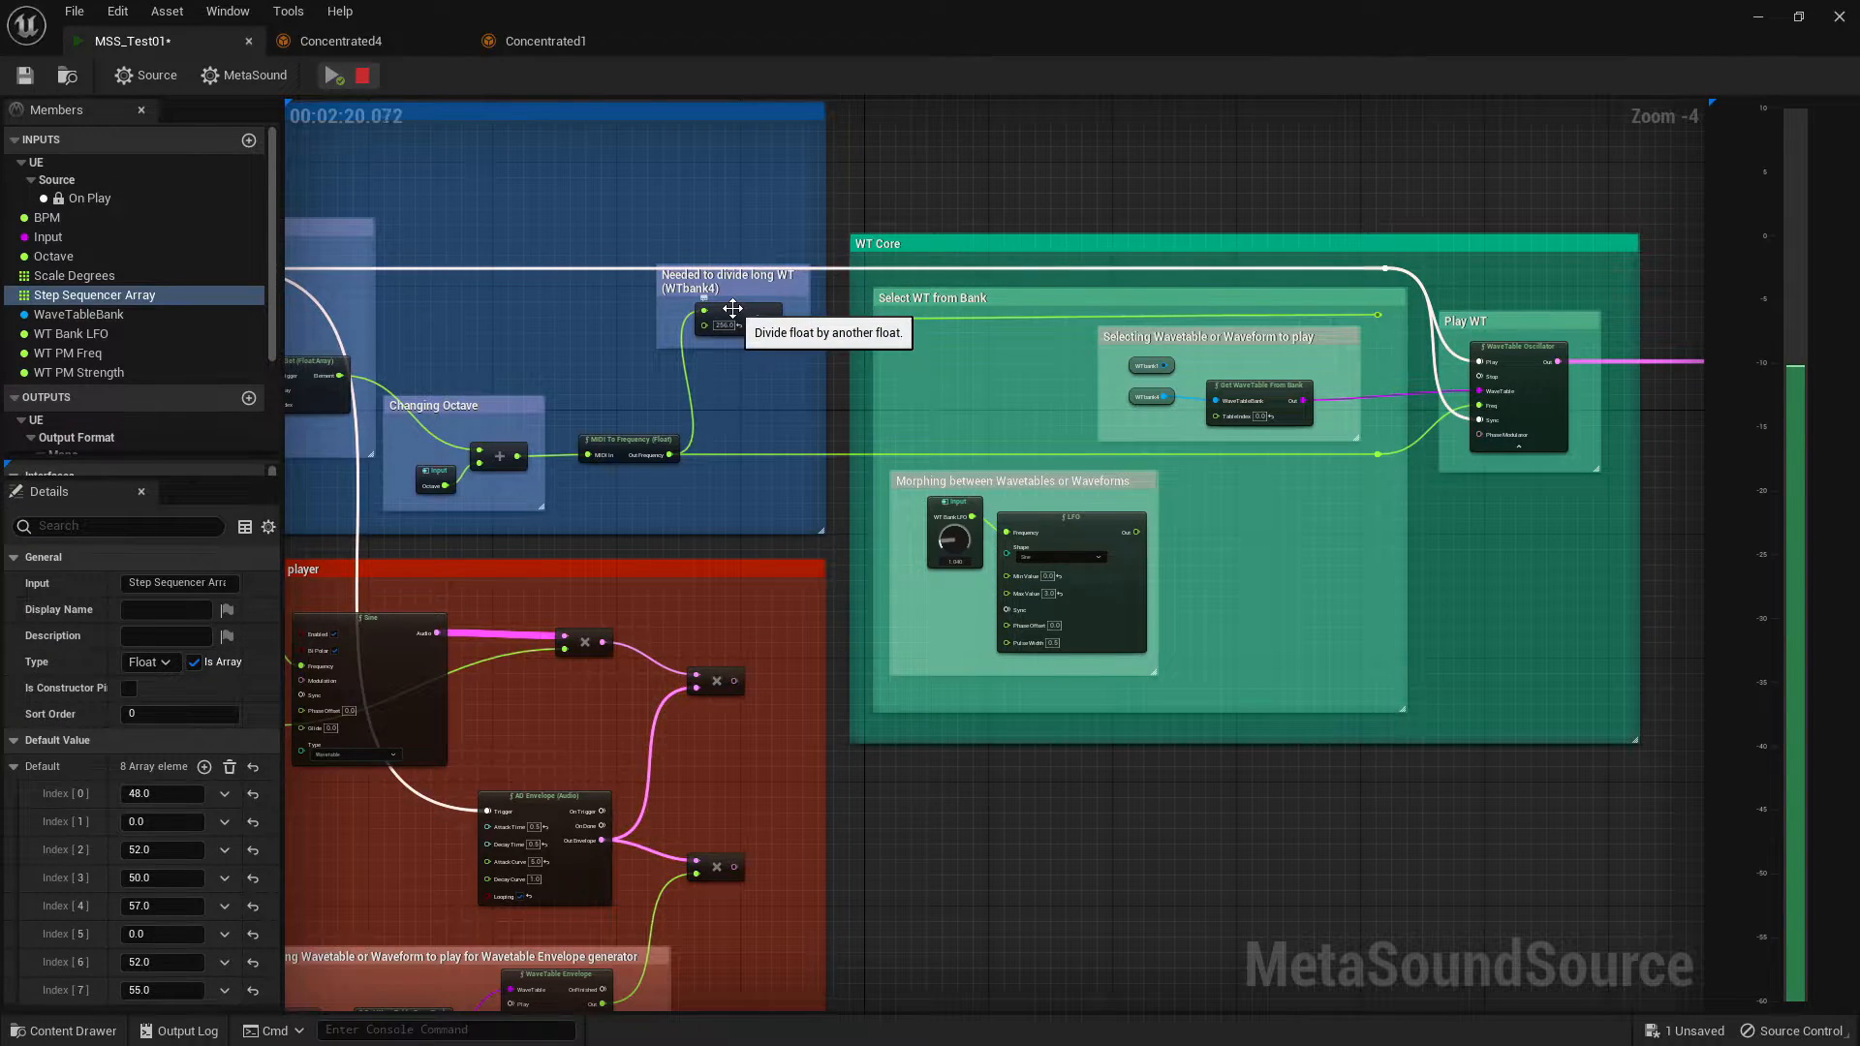
left_click(545, 41)
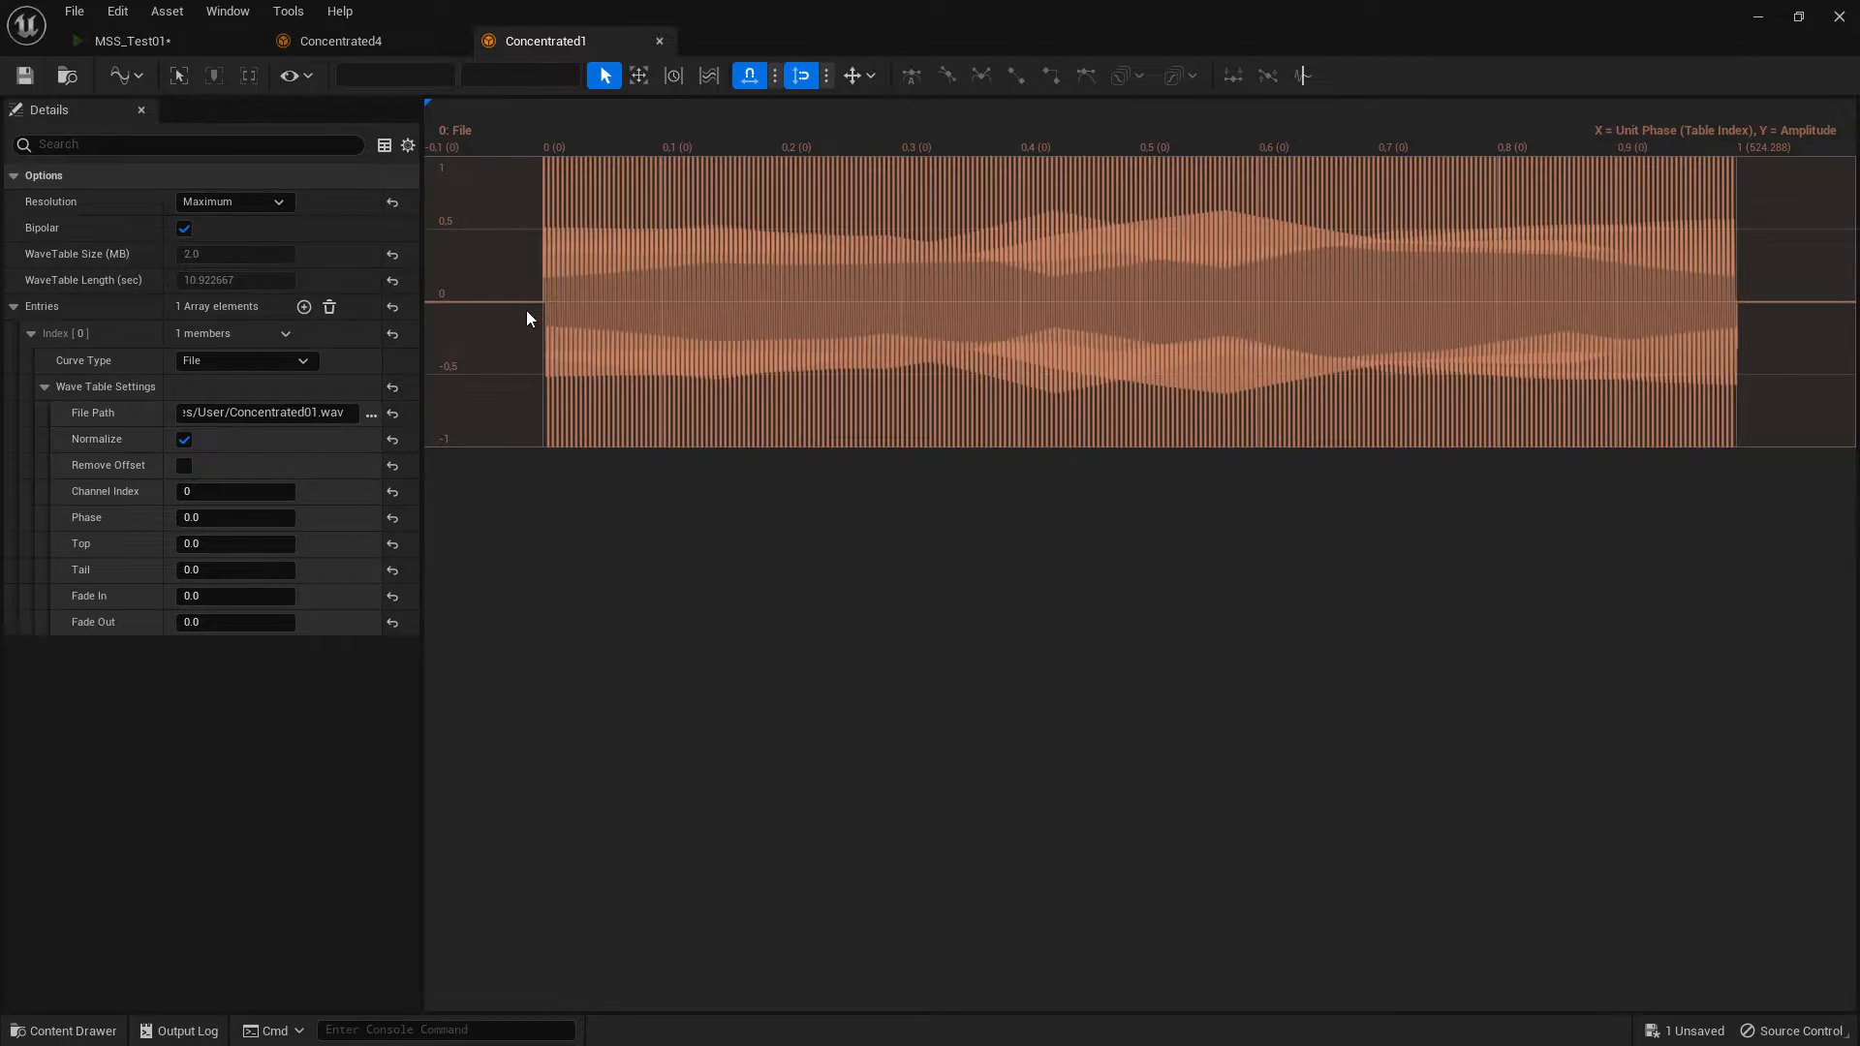
mouse_move(542, 301)
left_click(381, 47)
scroll(784, 479, "up", 3)
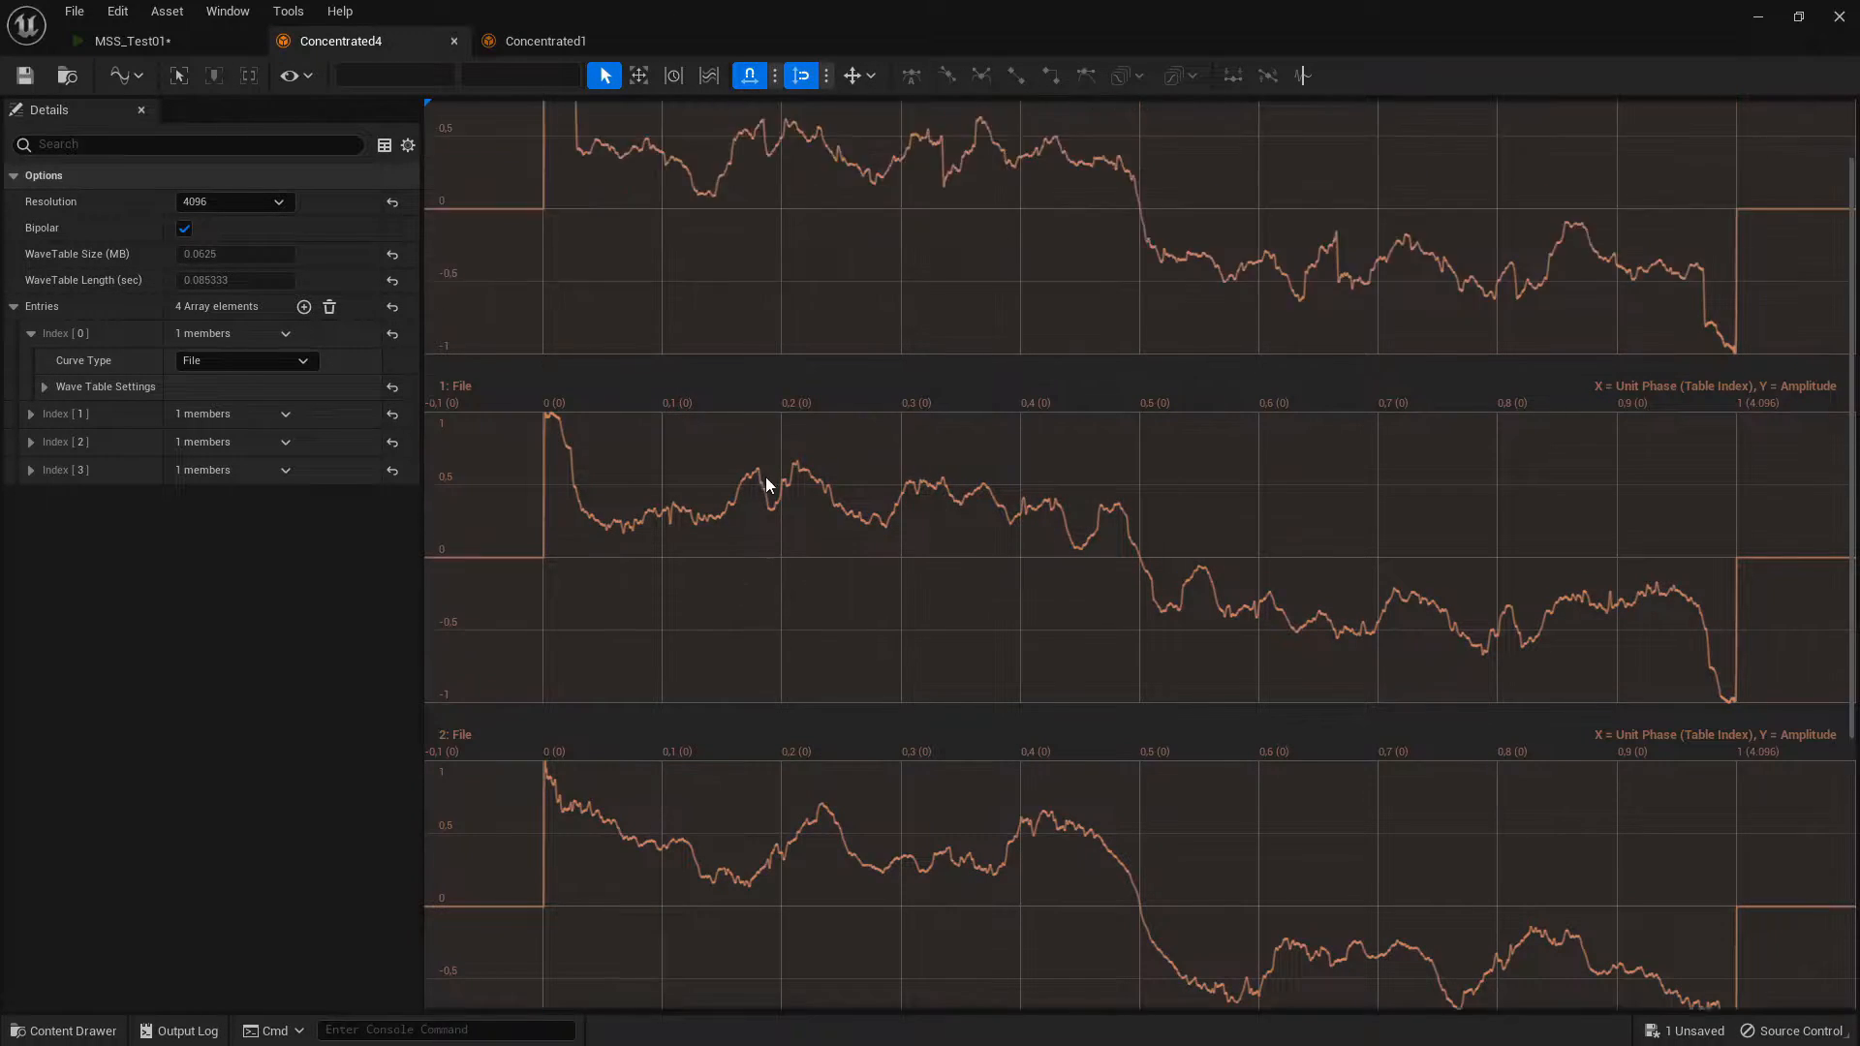
left_click(133, 41)
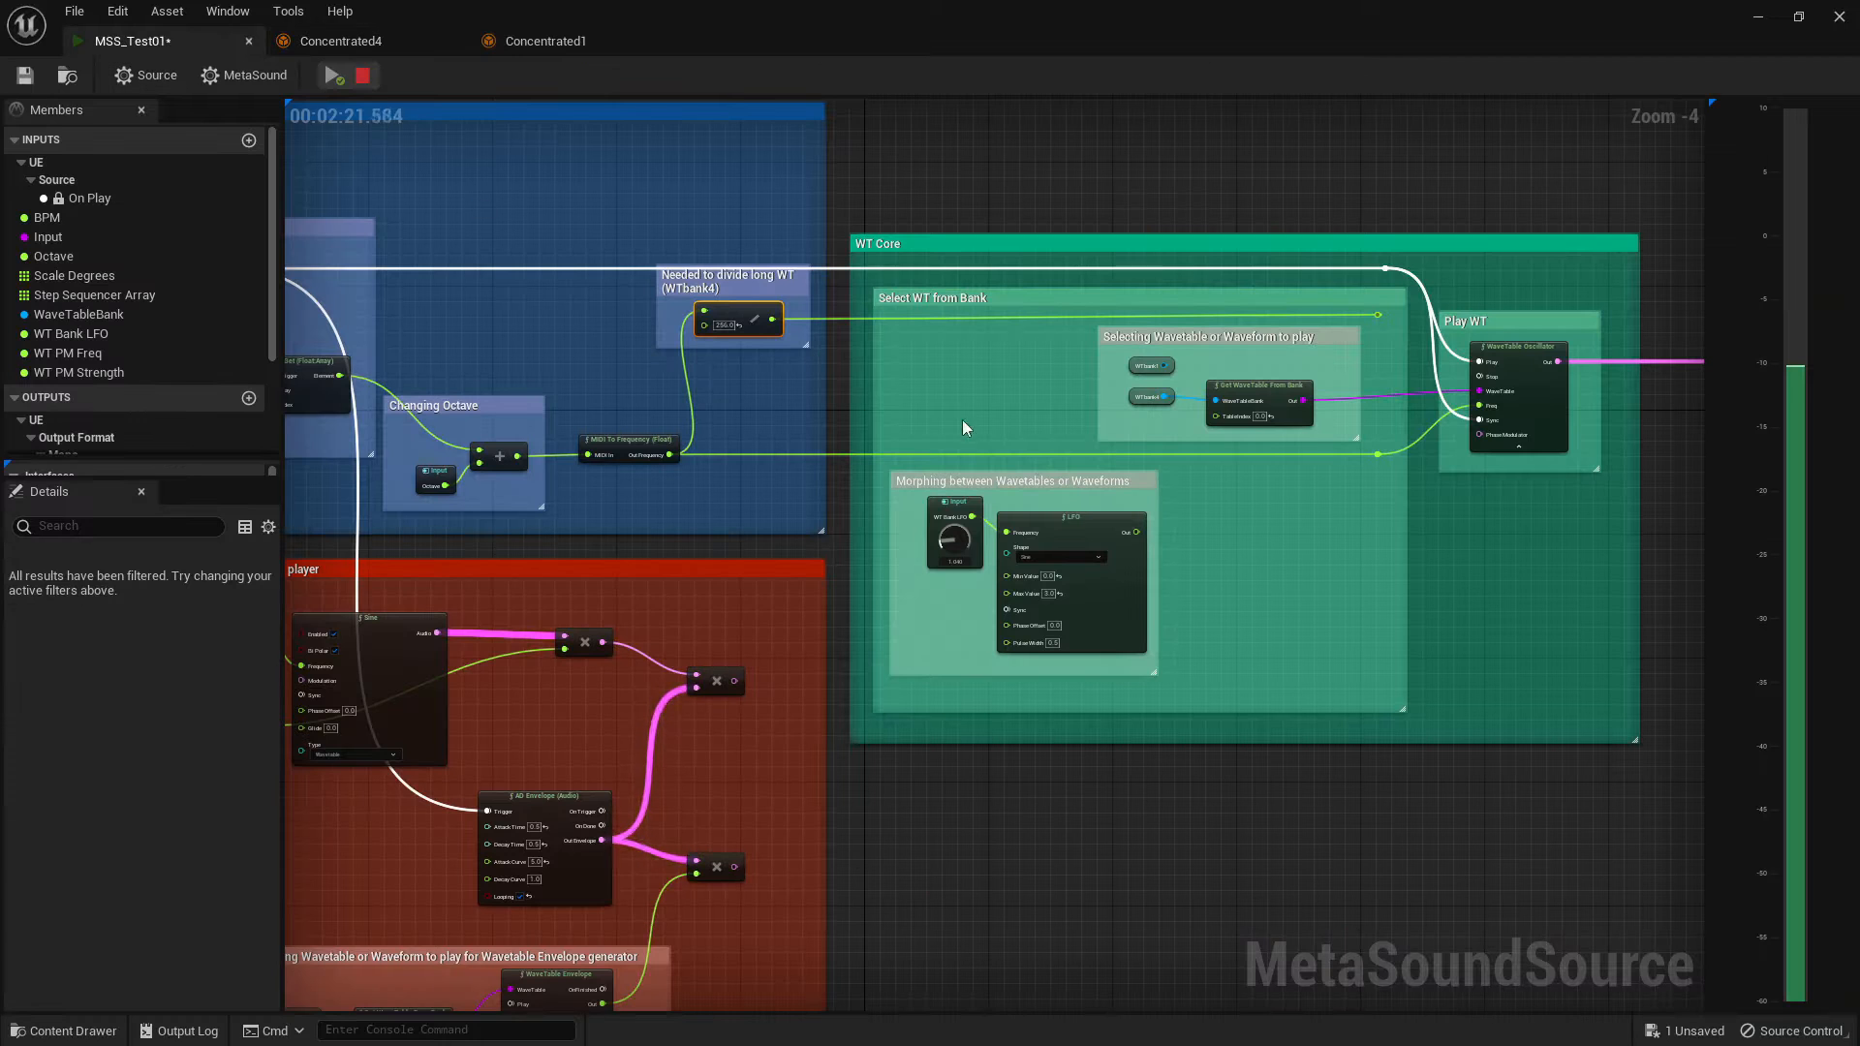
left_click(557, 41)
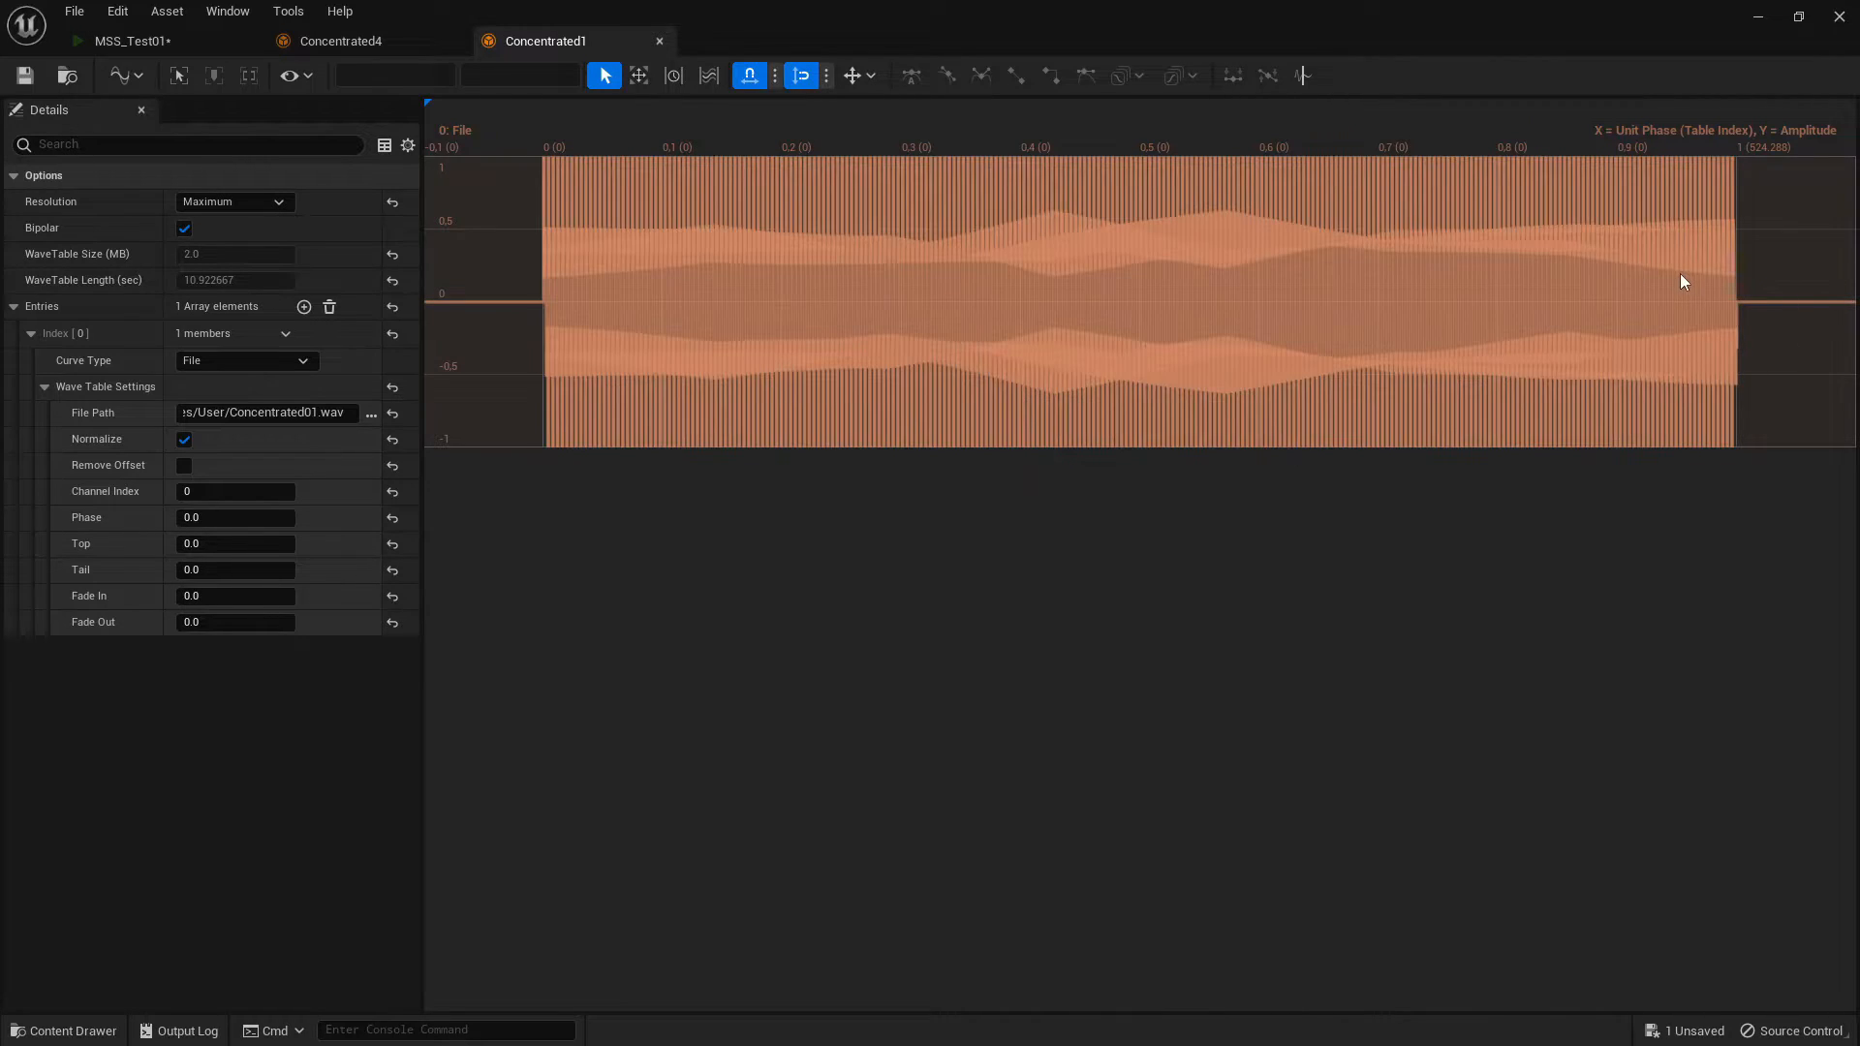
left_click(341, 42)
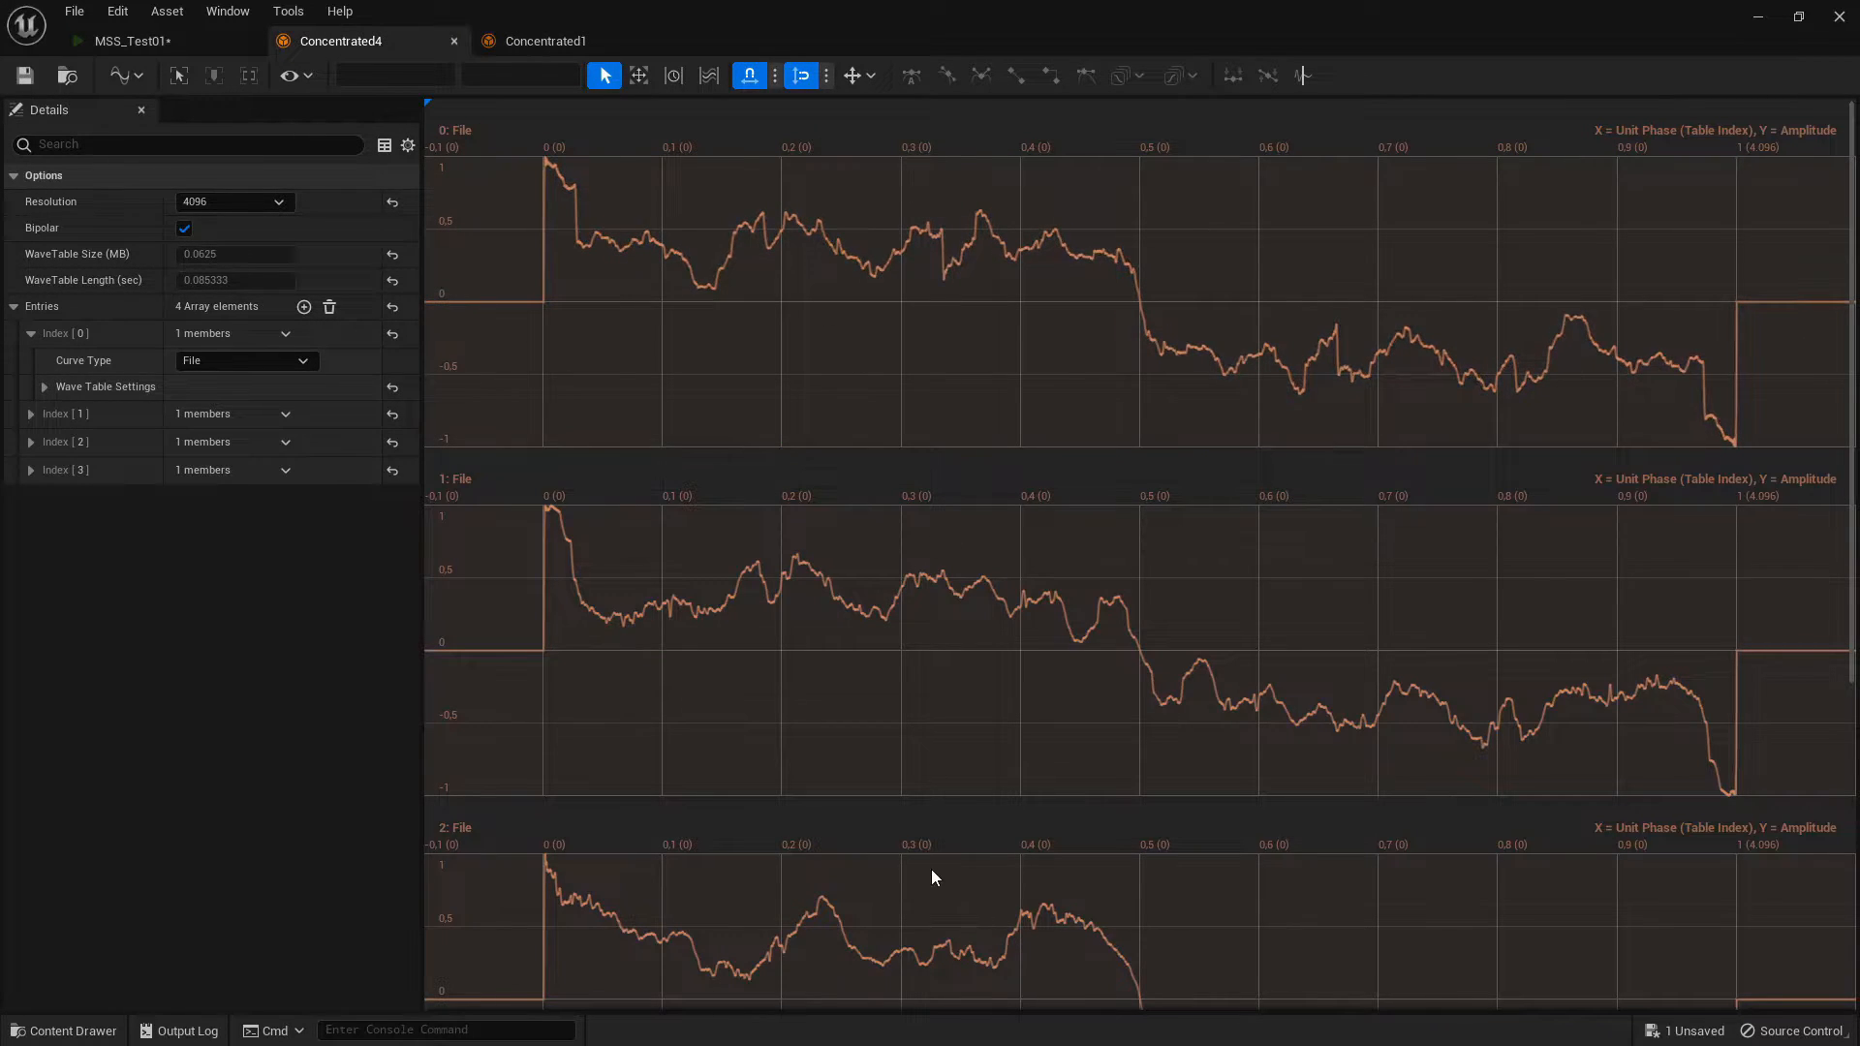
scroll(972, 594, "down", 2)
scroll(971, 593, "up", 2)
left_click(133, 41)
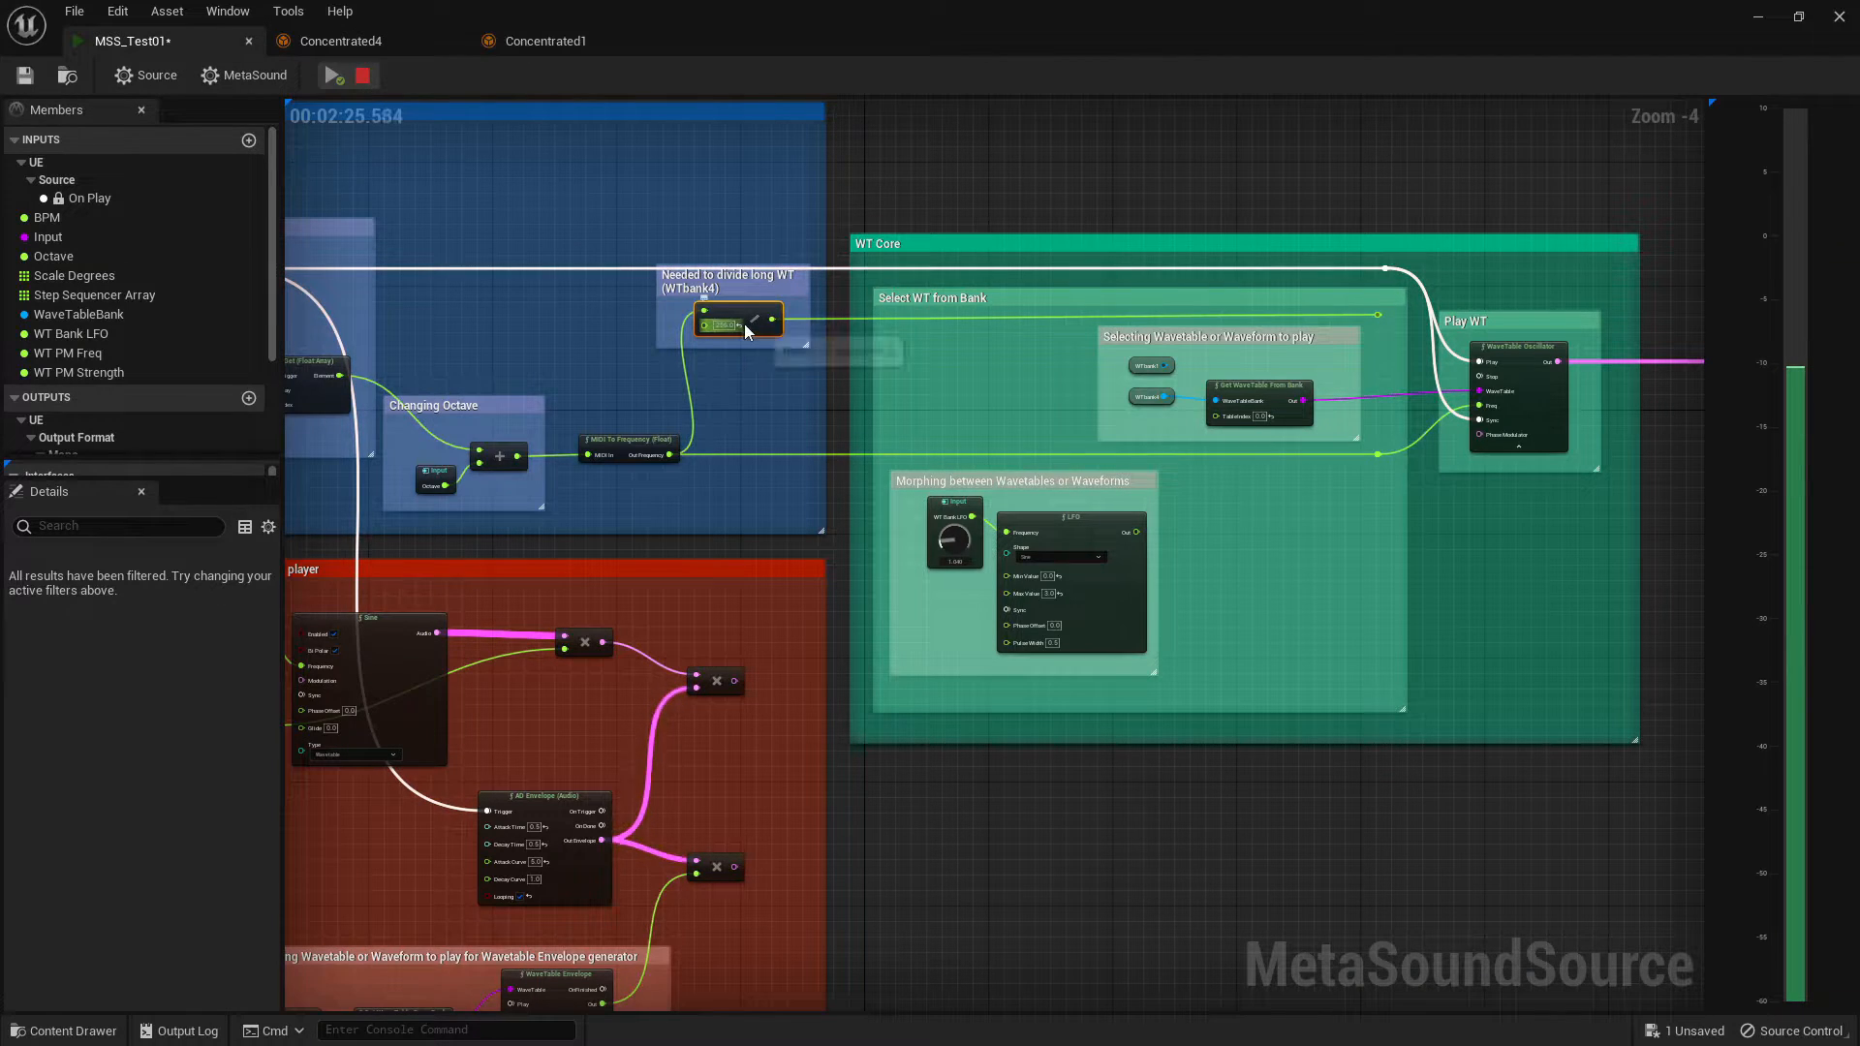
- Connect WTbank1 to Get WaveTable From Bank and the divided frequency to the WaveTable Oscillator's Freq, and restart playback
right_click_drag(1325, 184, 996, 200)
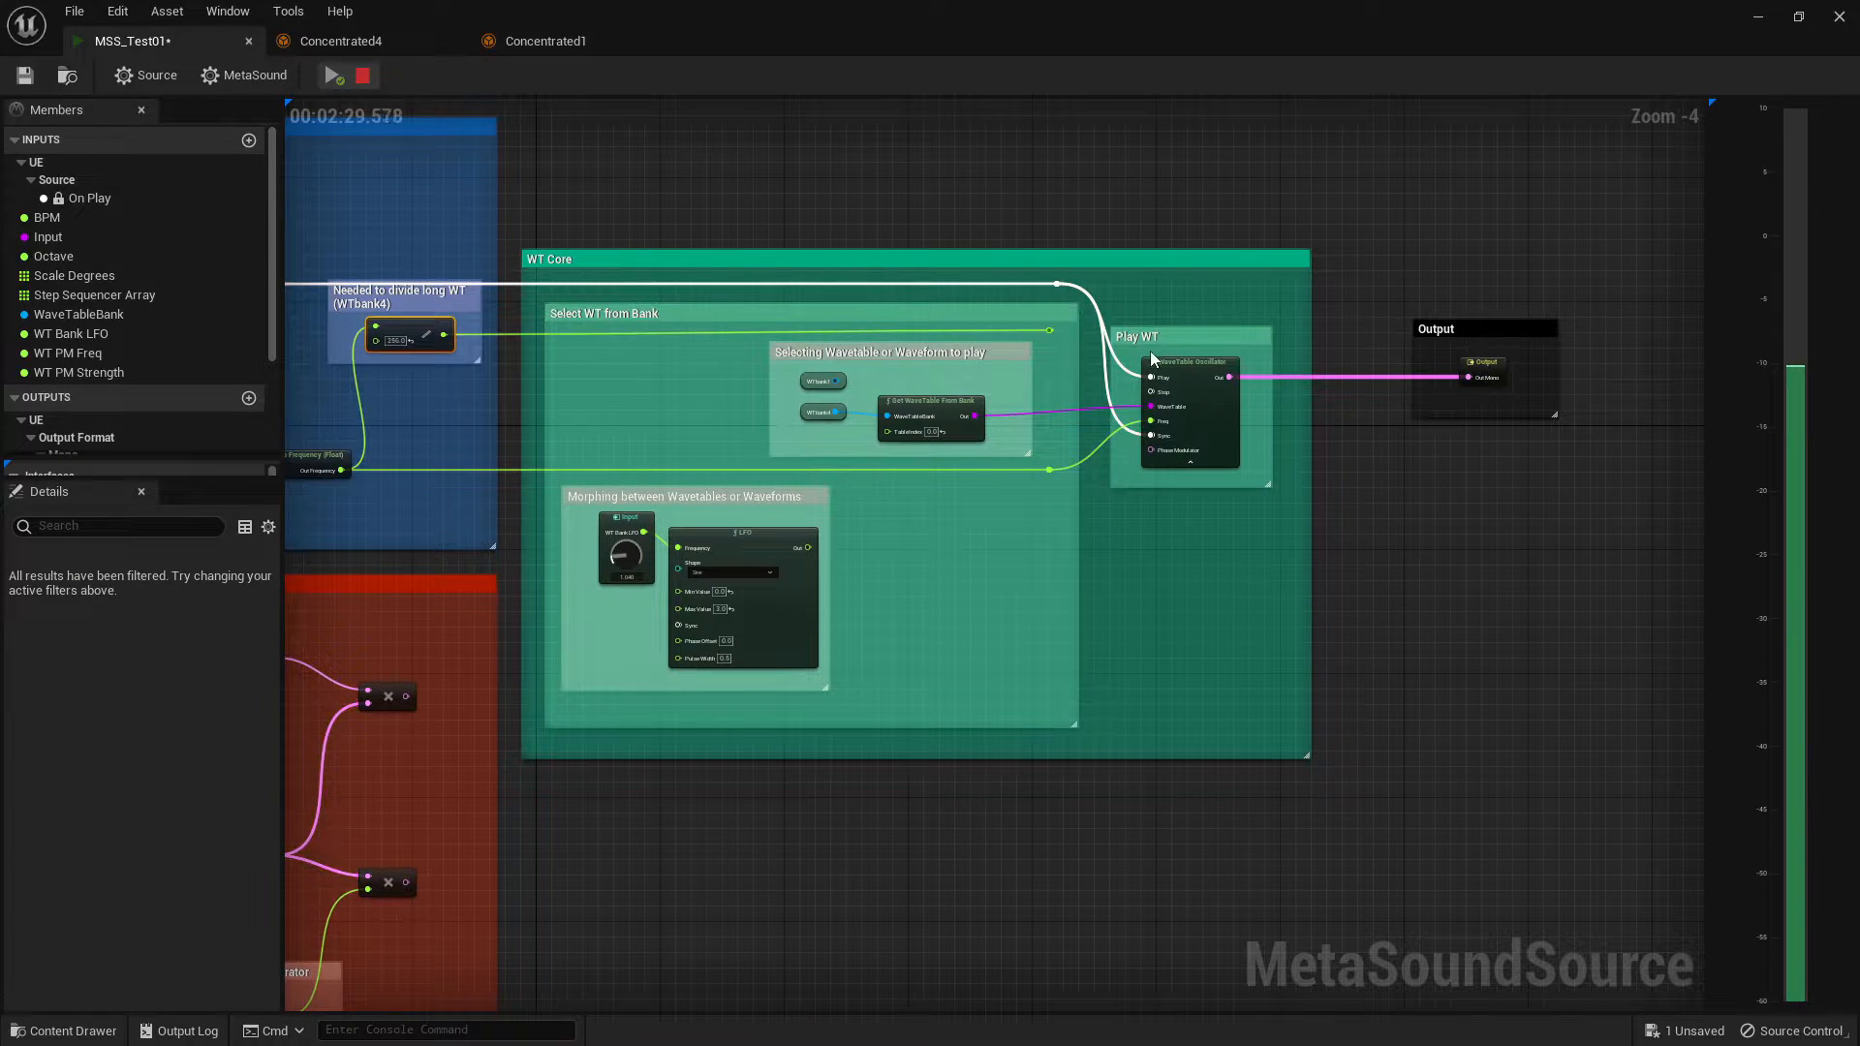
left_click(810, 377)
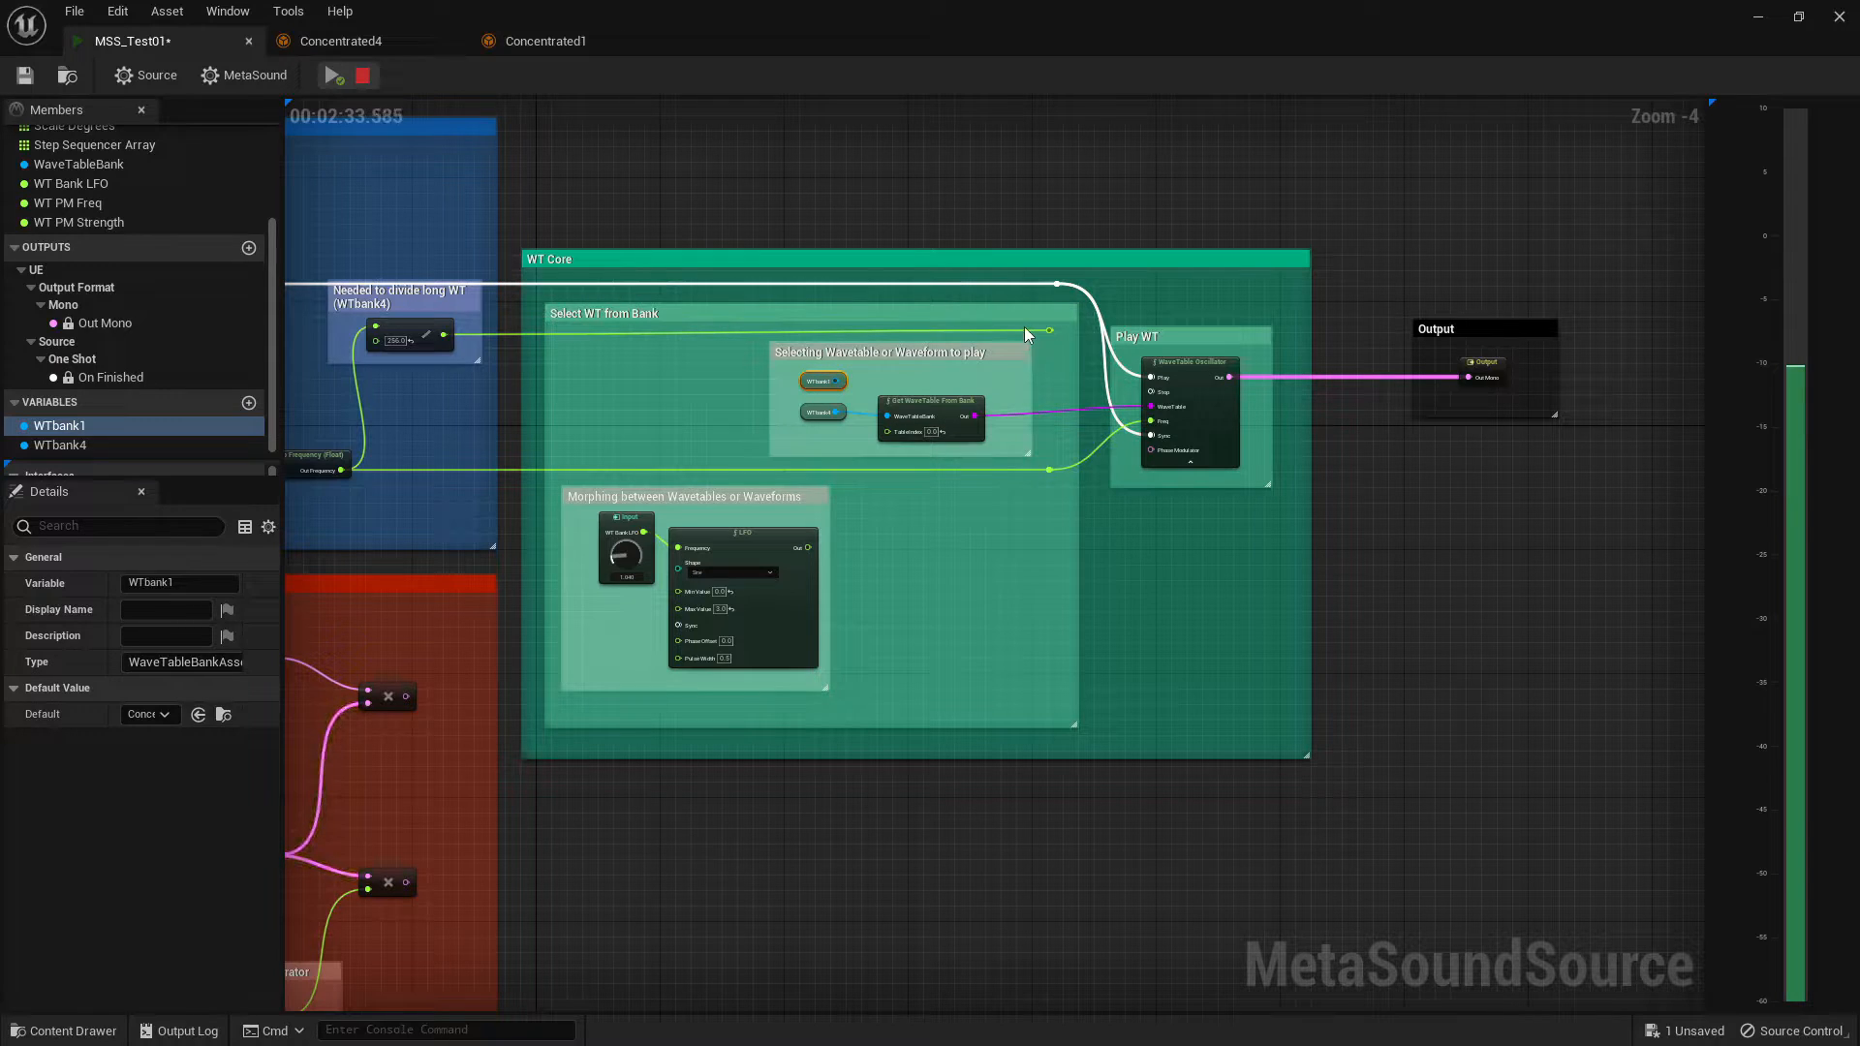
left_click_drag(1164, 413, 892, 418)
left_click(934, 236)
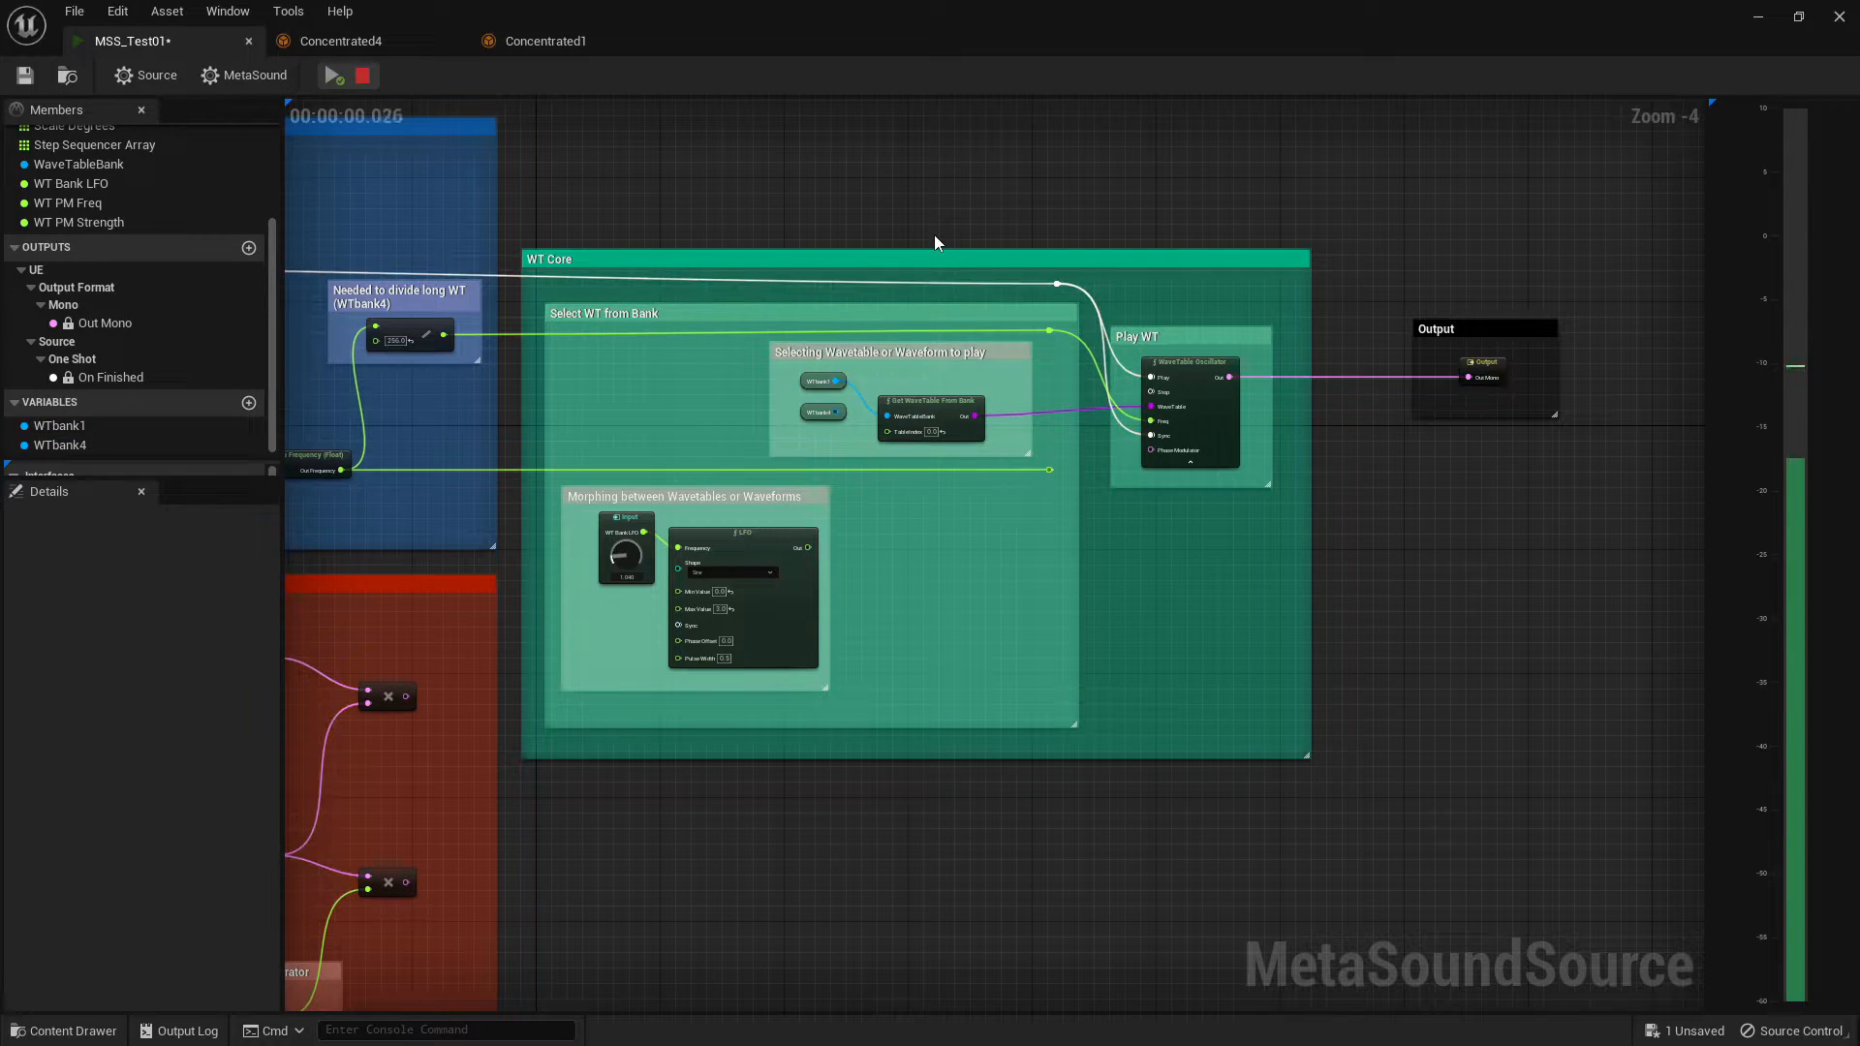
- View the Concentrated1 and Concentrated4 wavetable banks once more and switch to Ableton Live
left_click(550, 43)
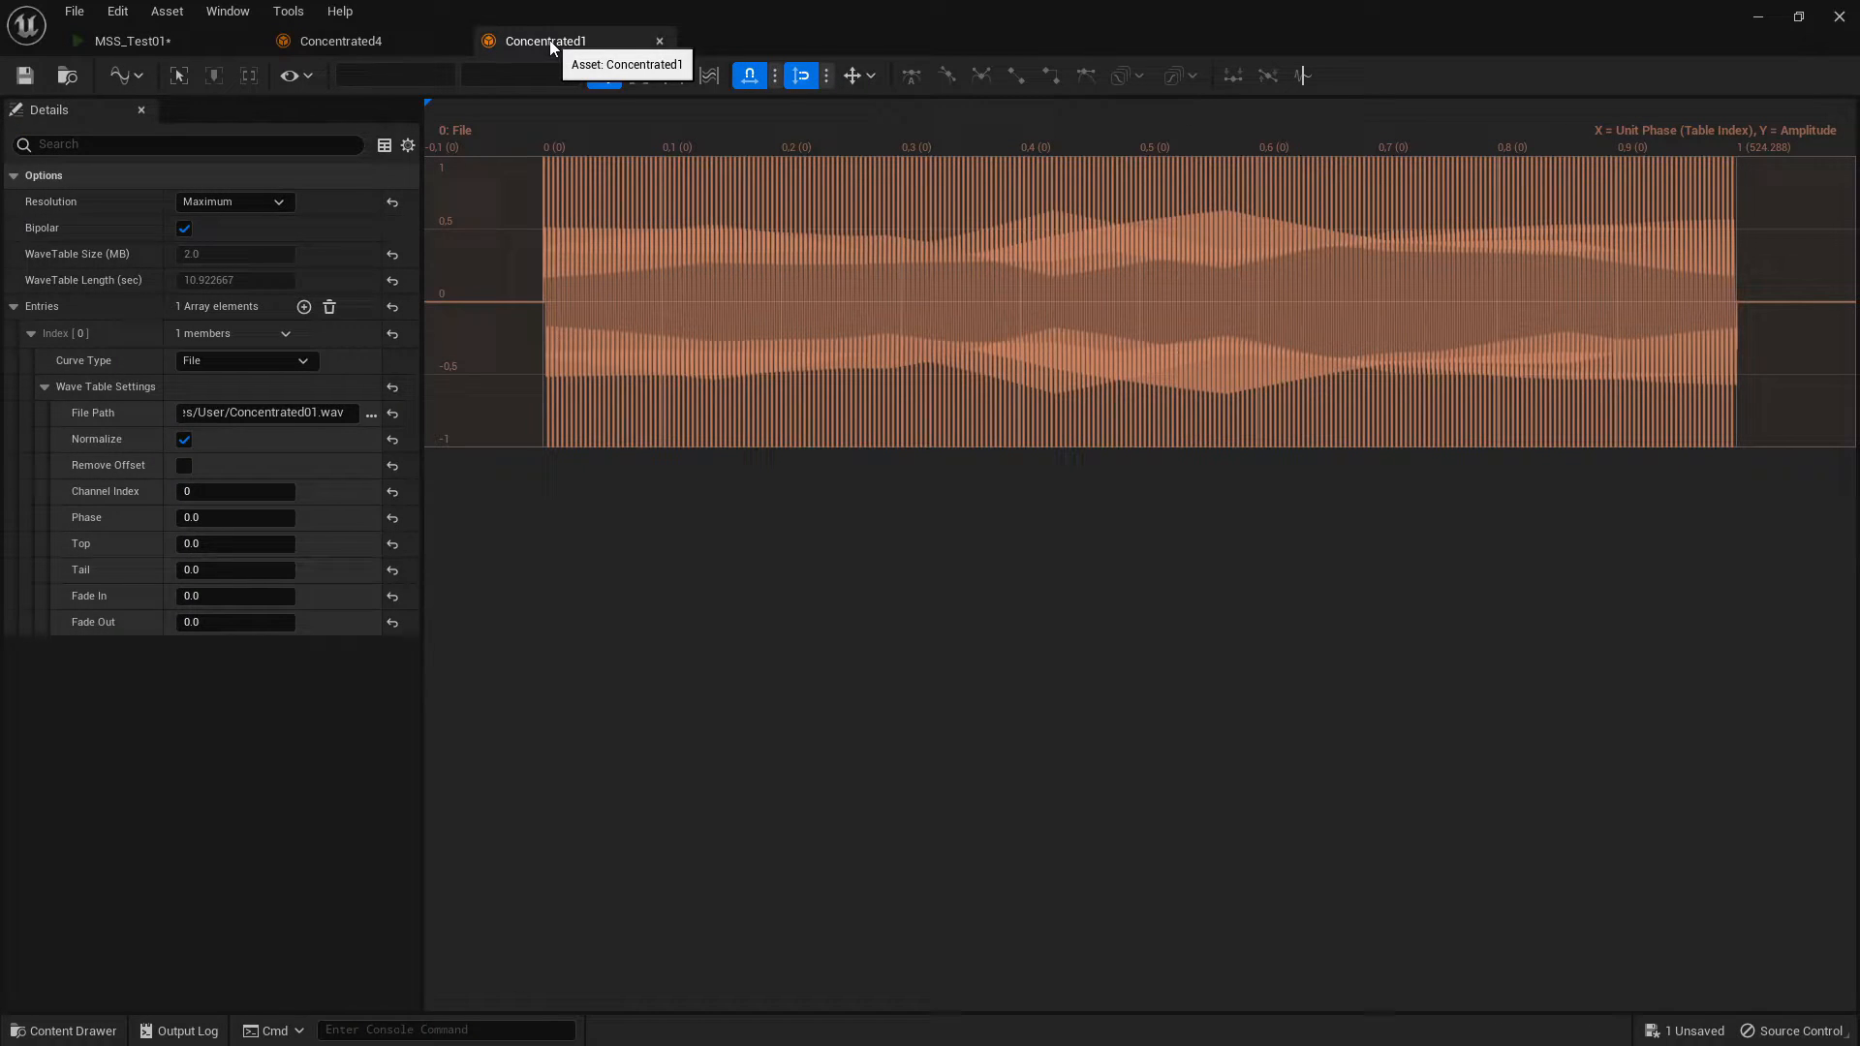
left_click(365, 43)
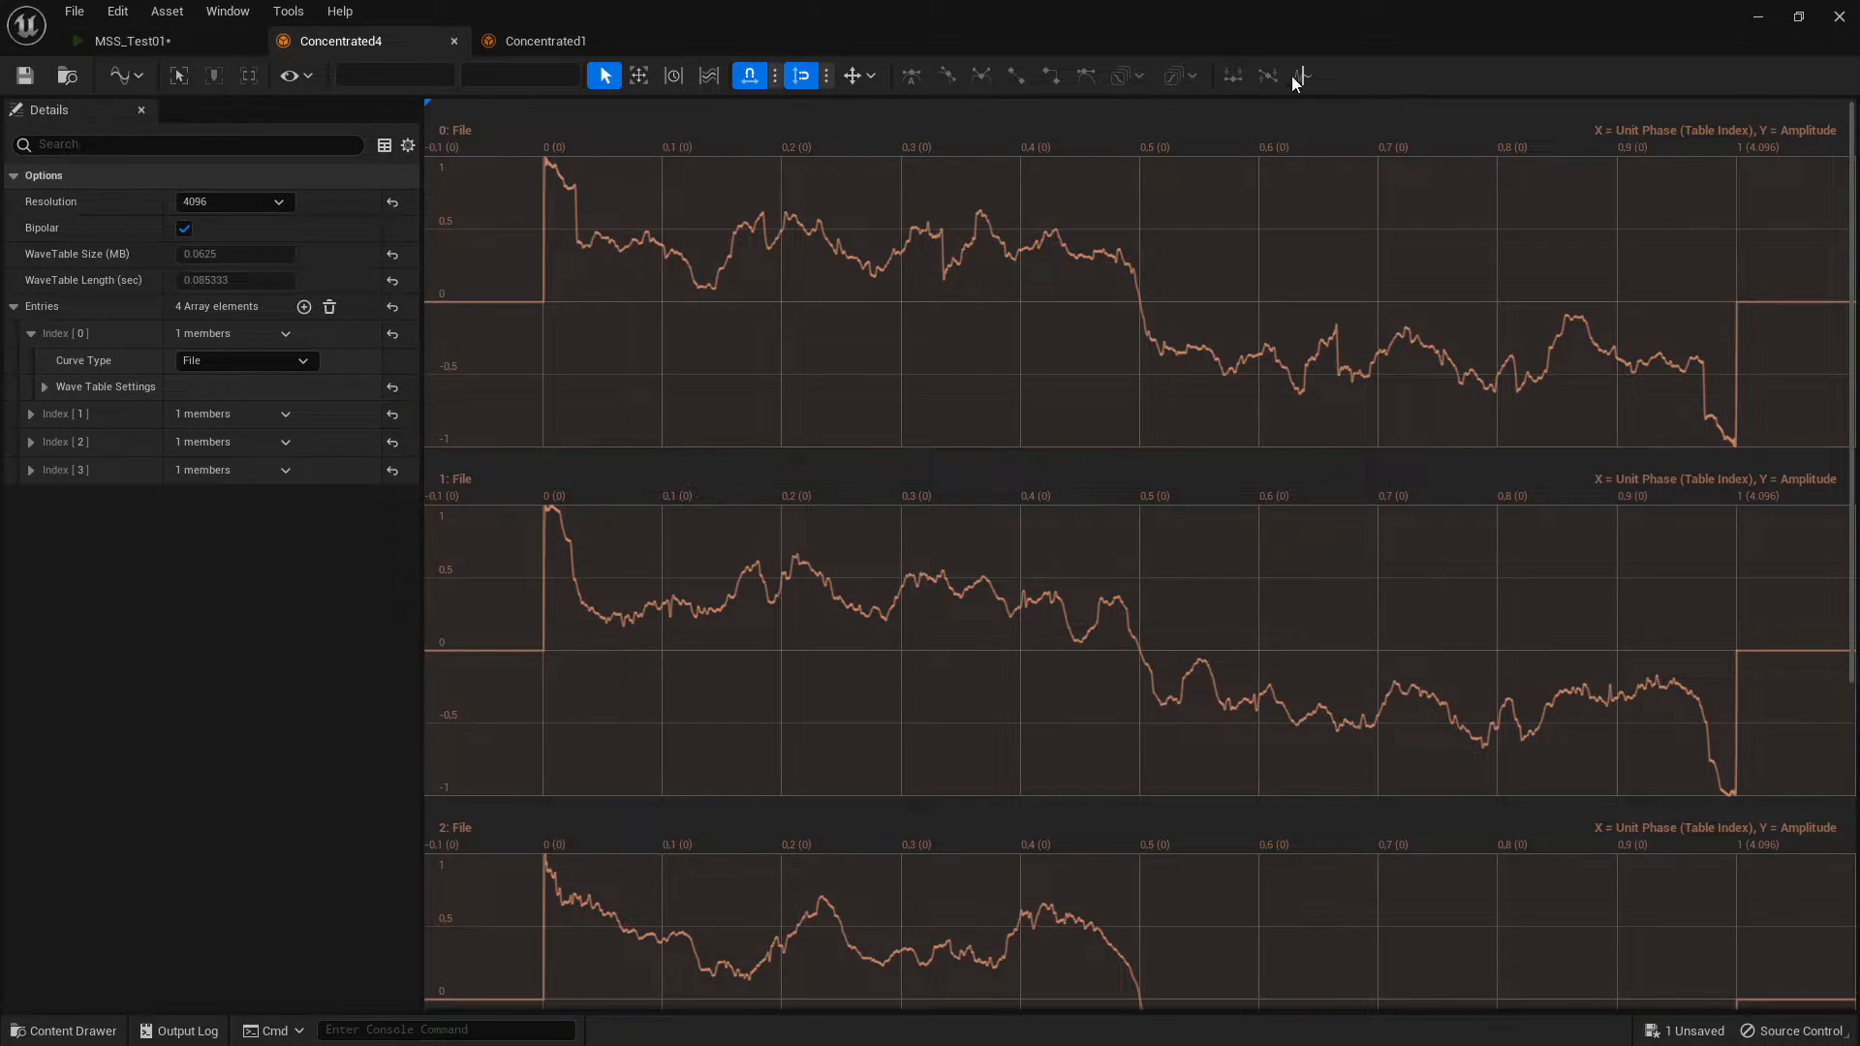
key("super")
left_click(1165, 17)
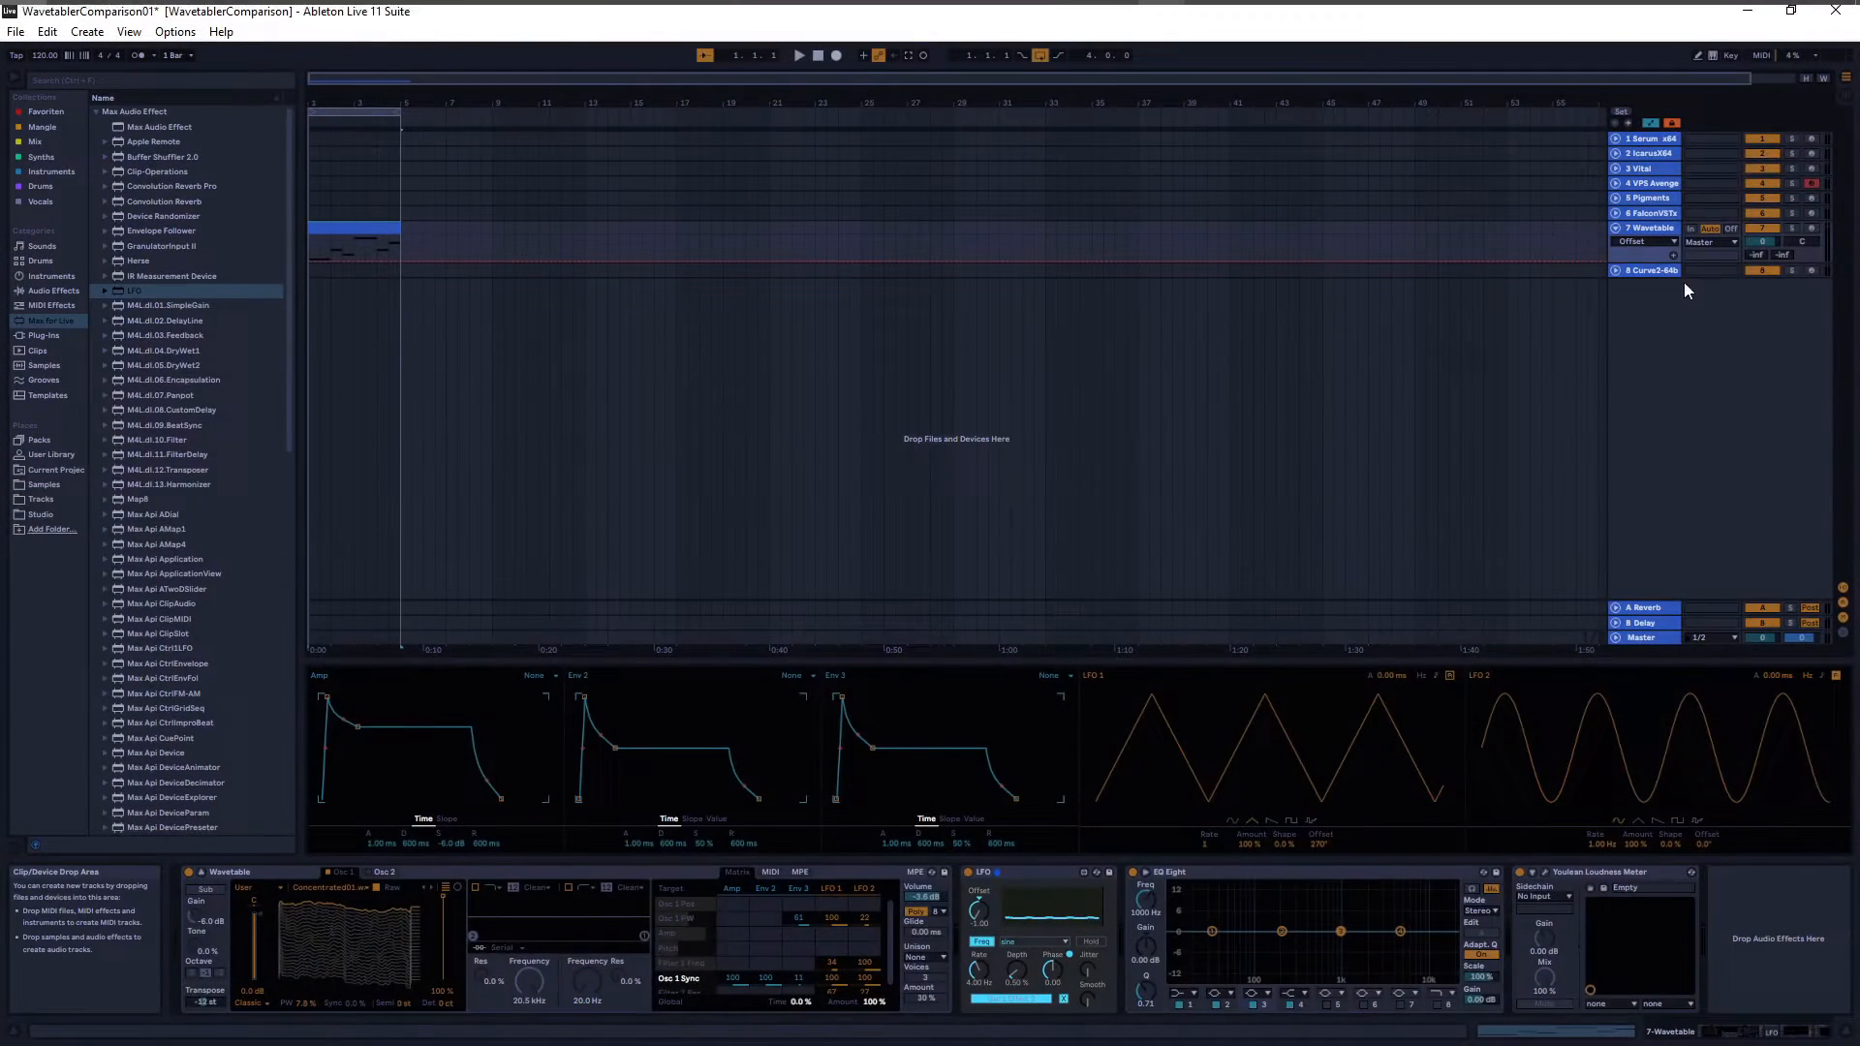
- Open Serum on the first track and load Concentrated01.wav from the User wavetables folder into oscillator A
left_click(1642, 139)
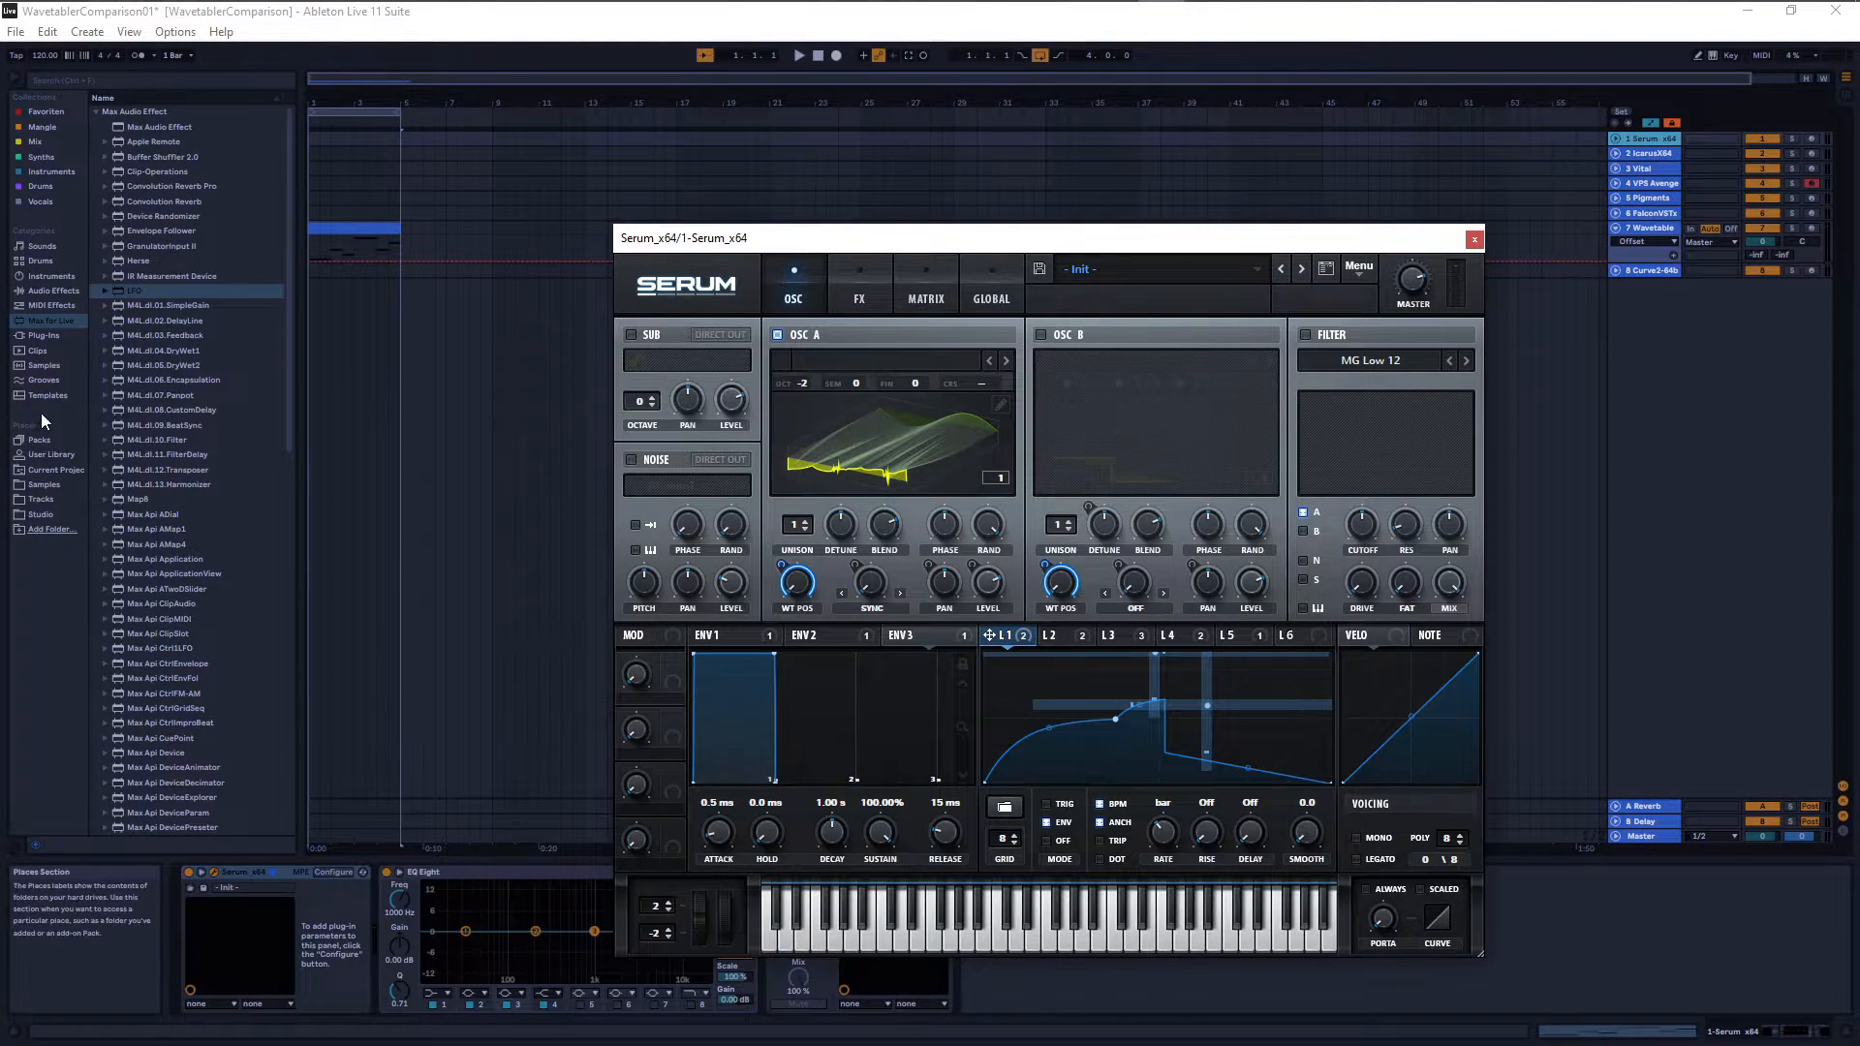
left_click(49, 485)
left_click_drag(178, 426, 876, 405)
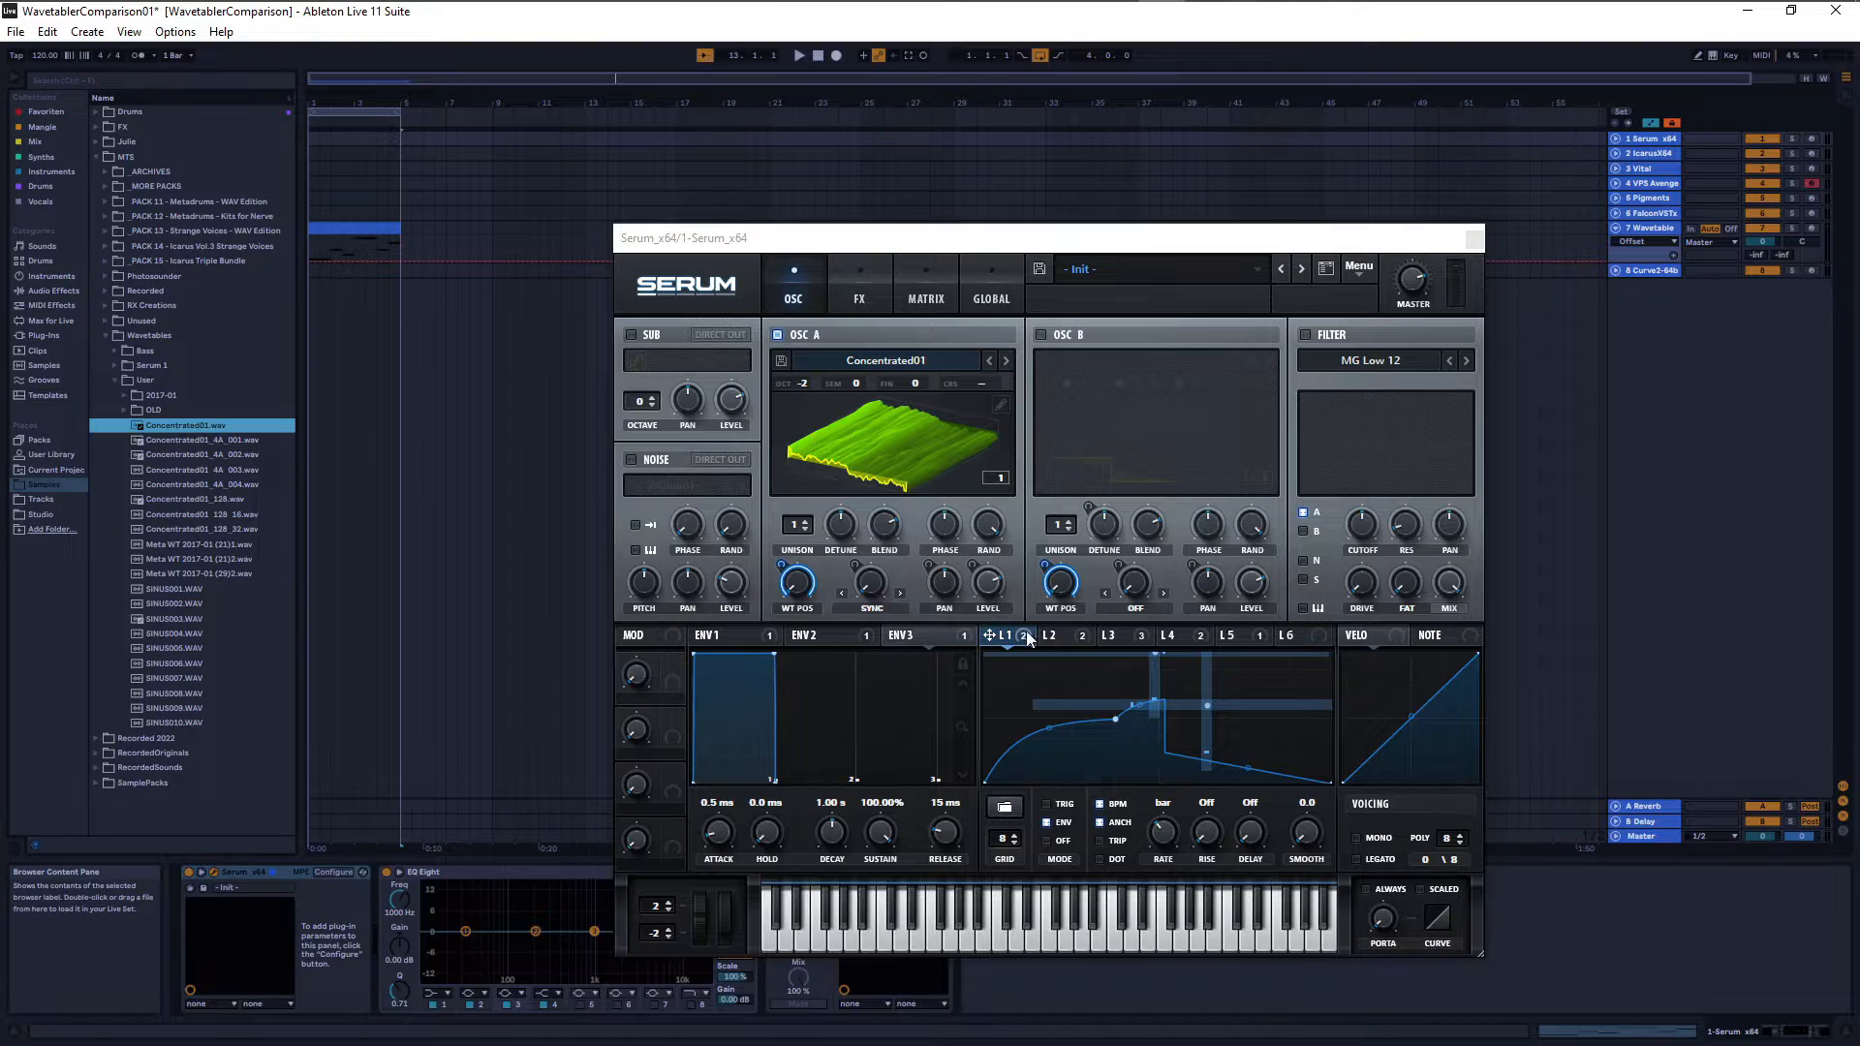
- Assign LFO 6 to oscillator A's wavetable position and reshape the LFO into a rising ramp
left_click(1299, 636)
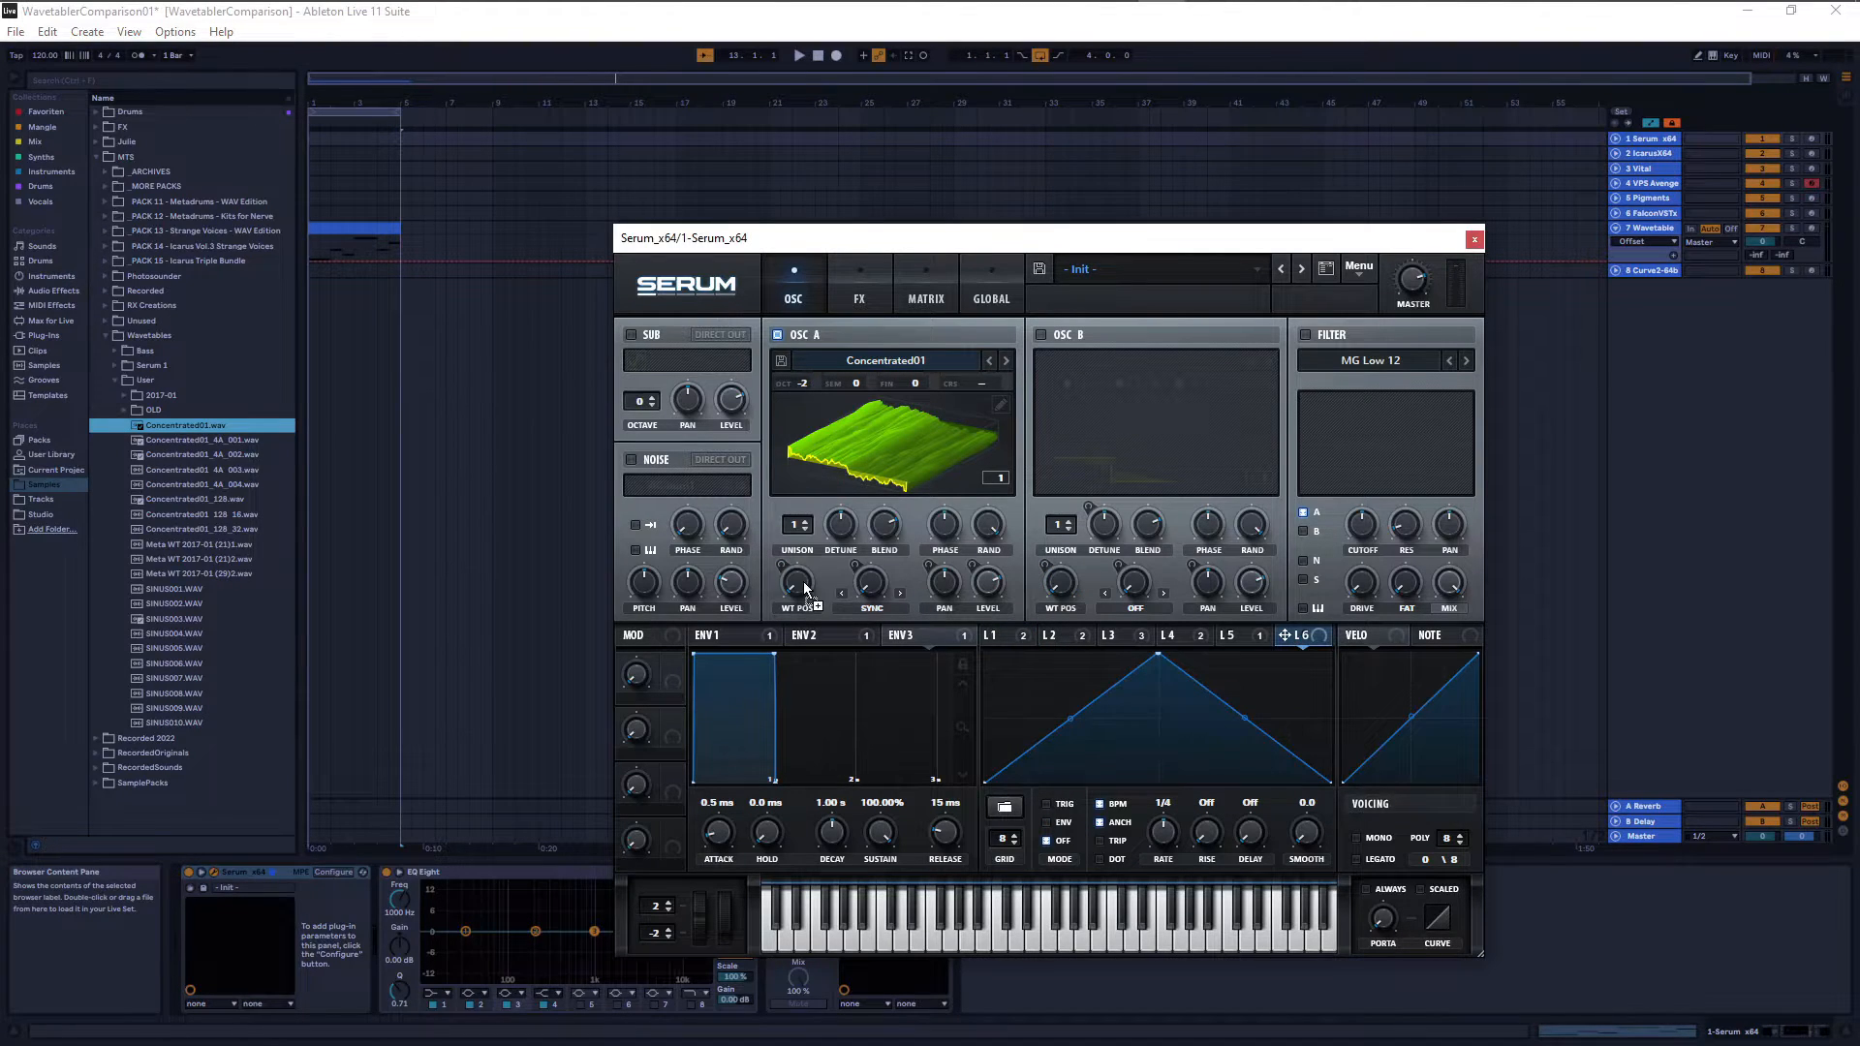
left_click_drag(1158, 658, 1356, 654)
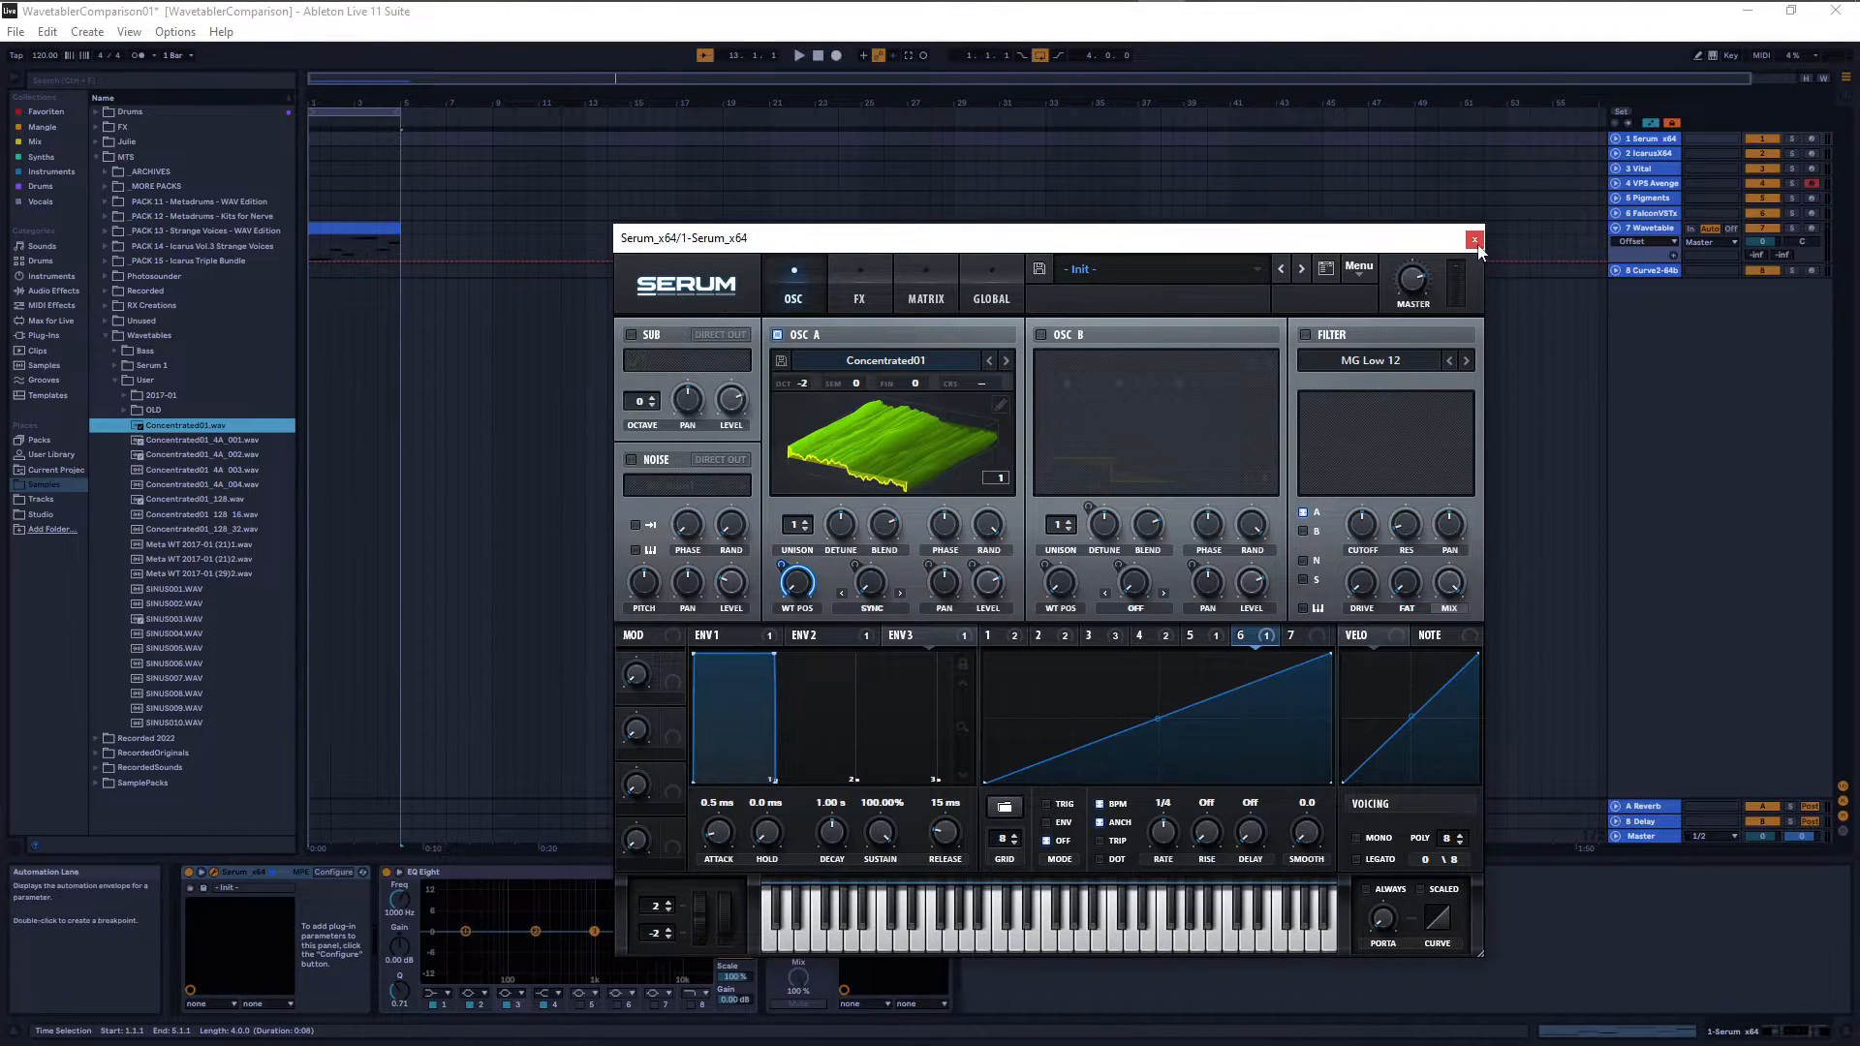
- Close the Serum window, switch to the Unreal Editor, and open the MSS_Test01 MetaSound graph
mouse_move(1216, 9)
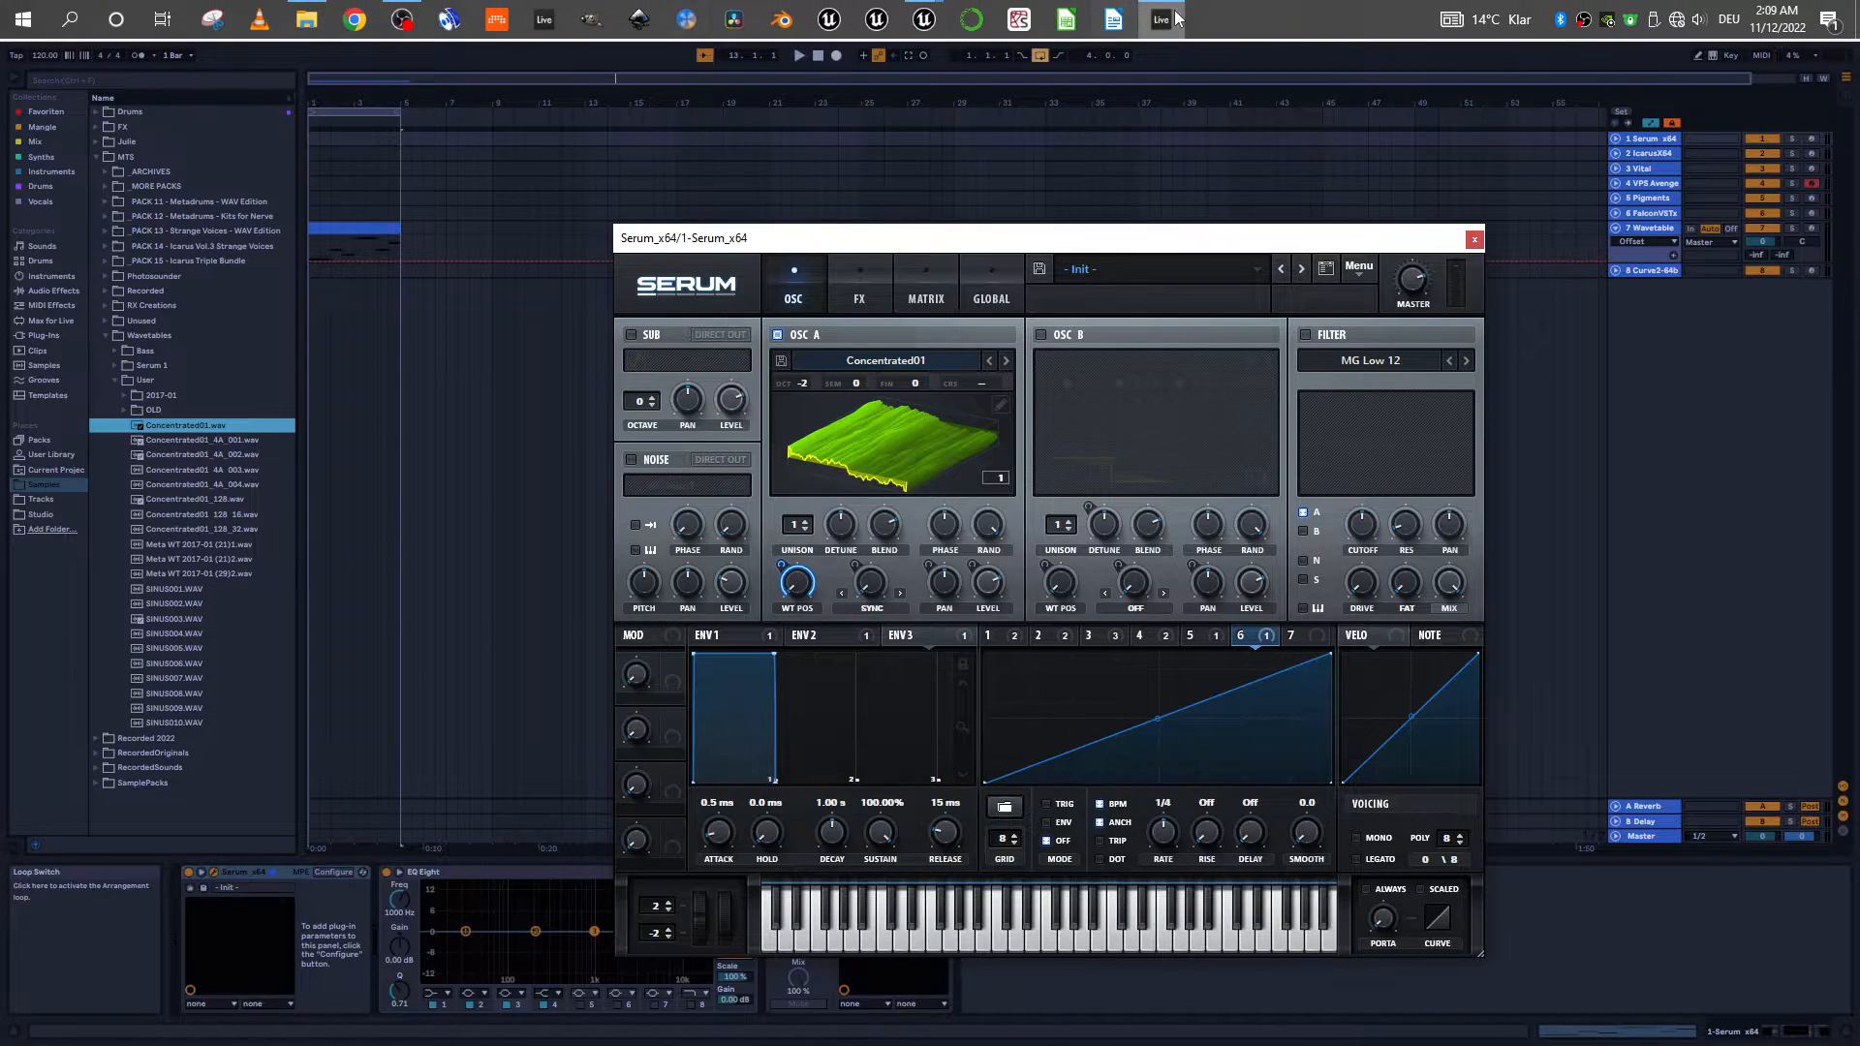
left_click(1474, 239)
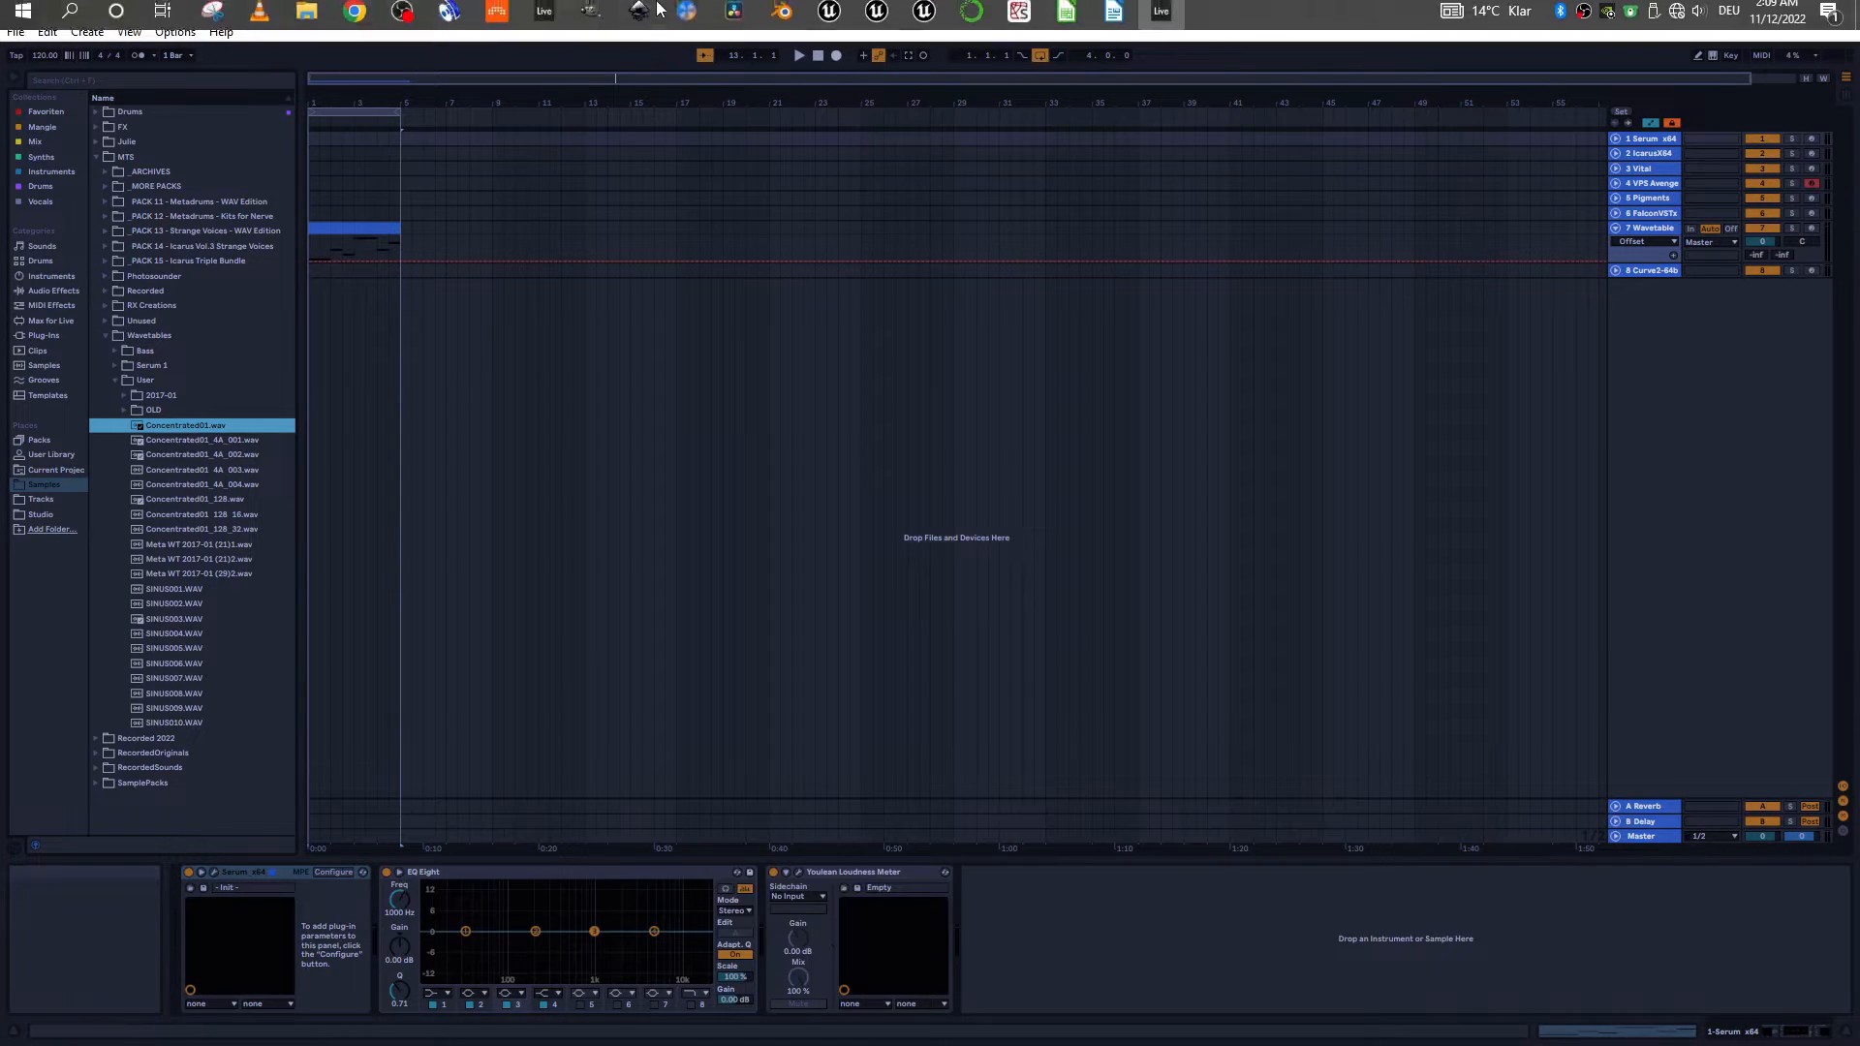
key("super")
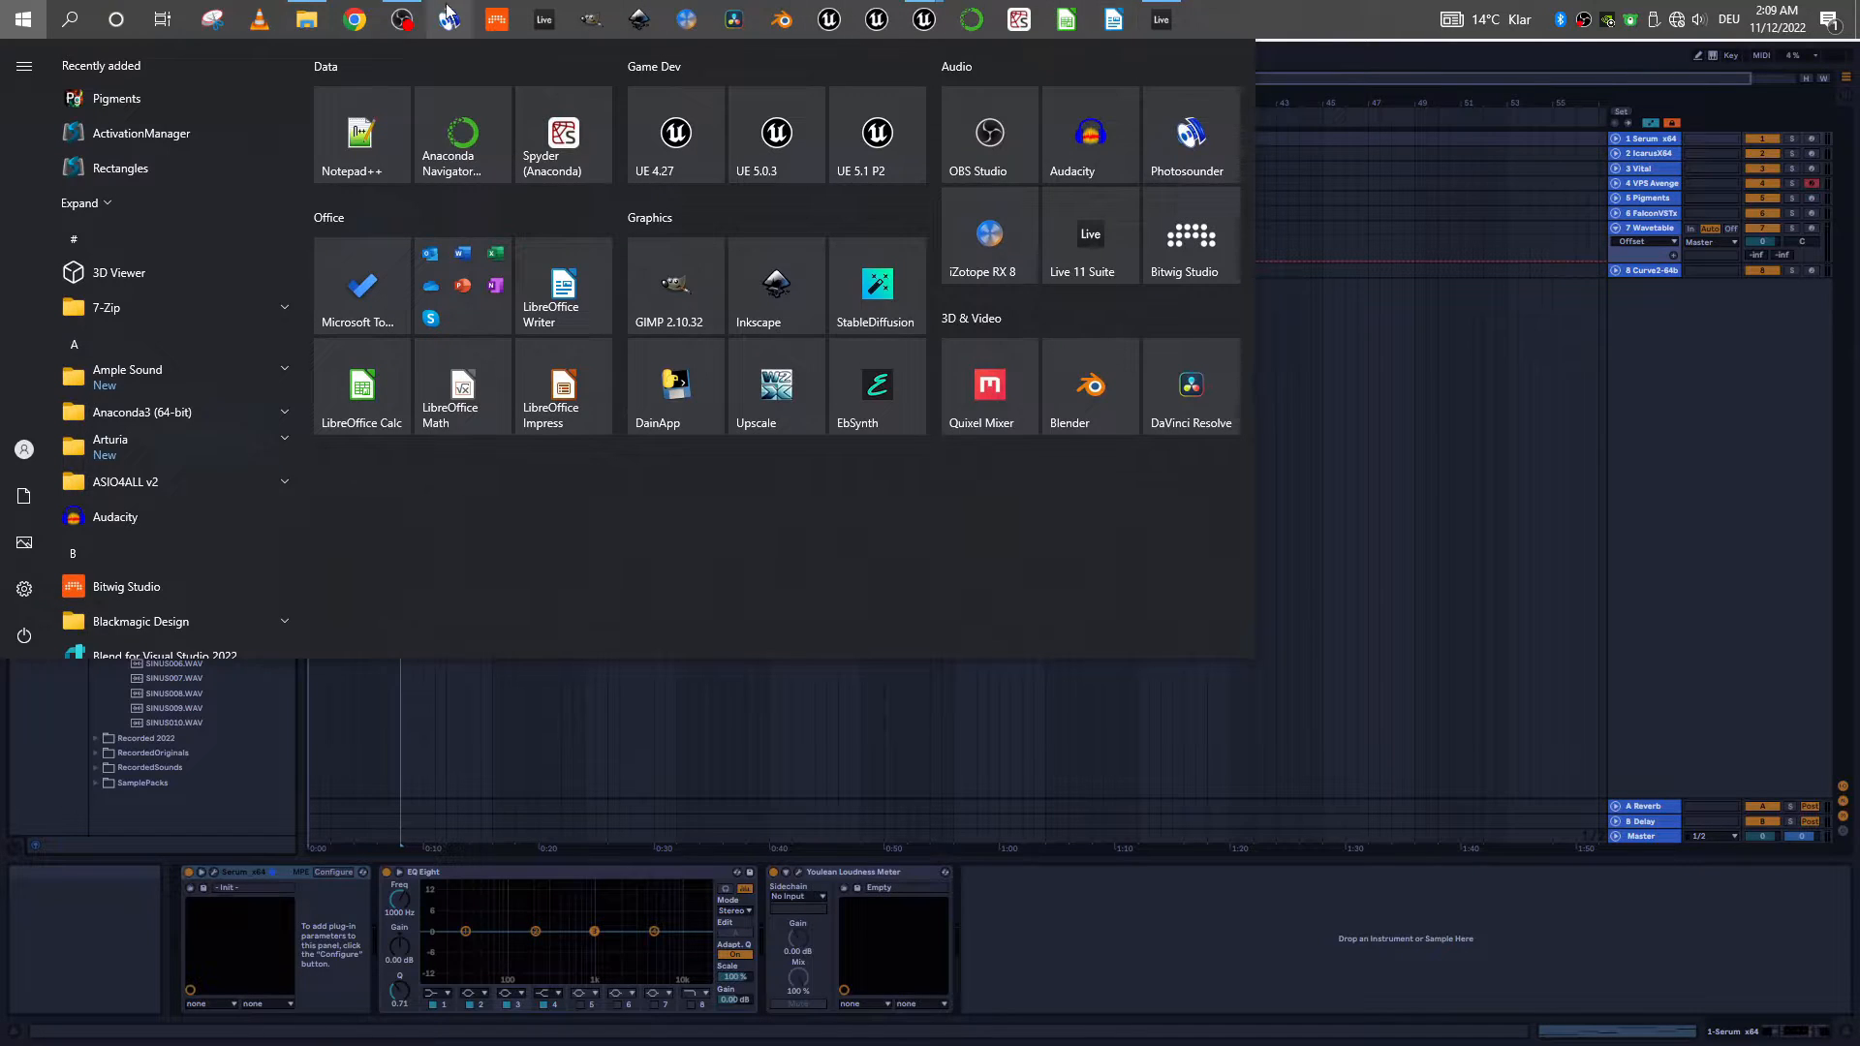
mouse_move(924, 19)
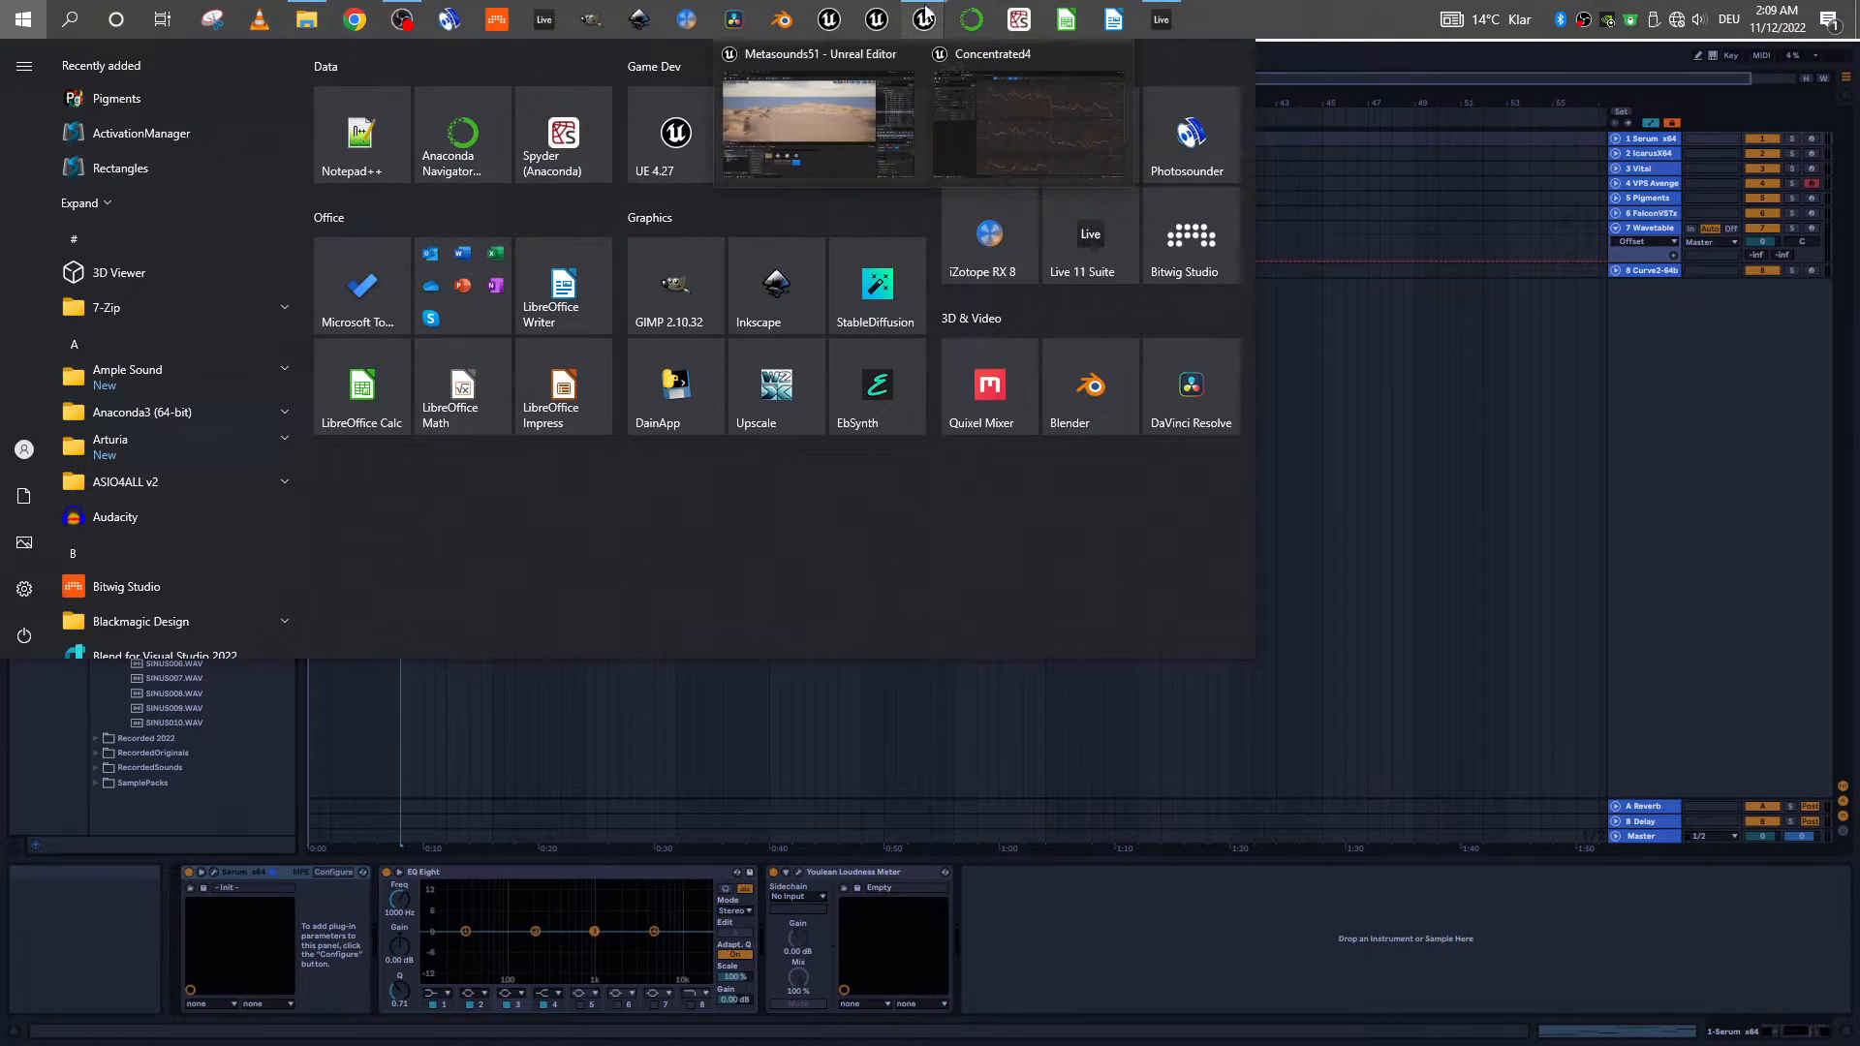
left_click(1026, 99)
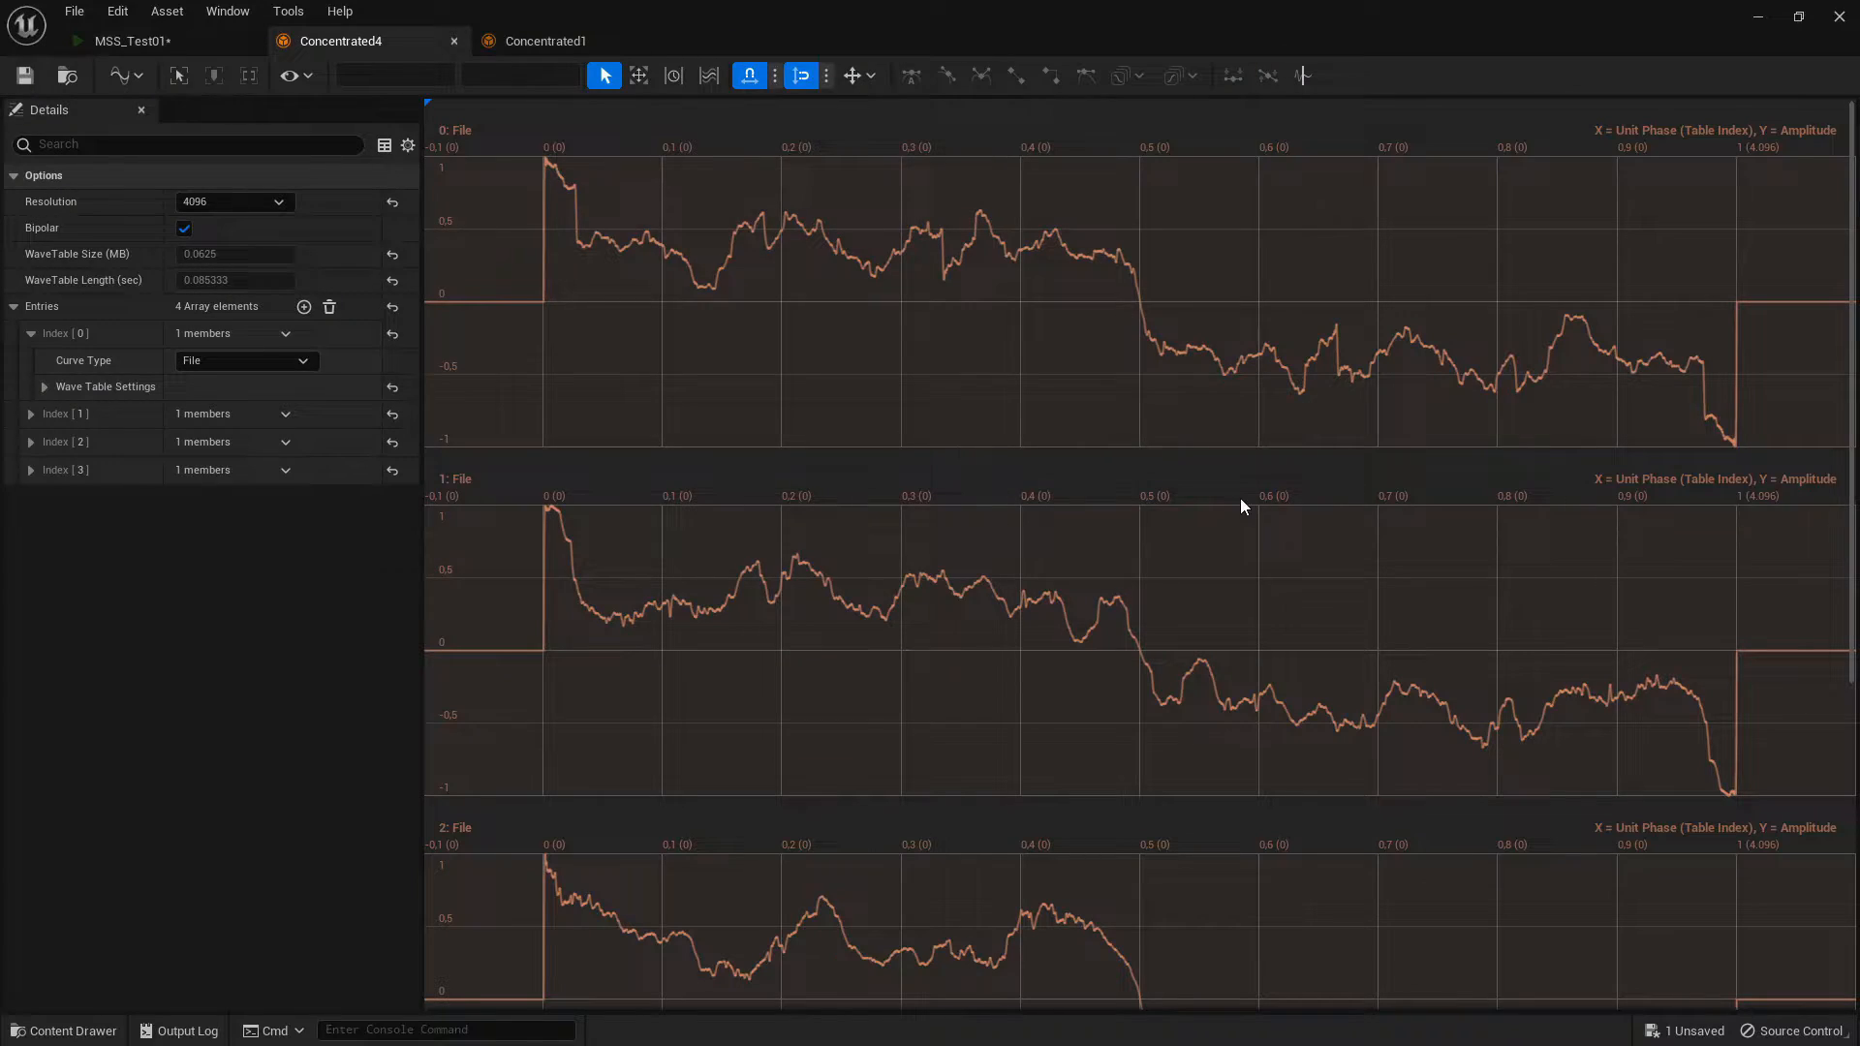
left_click(108, 44)
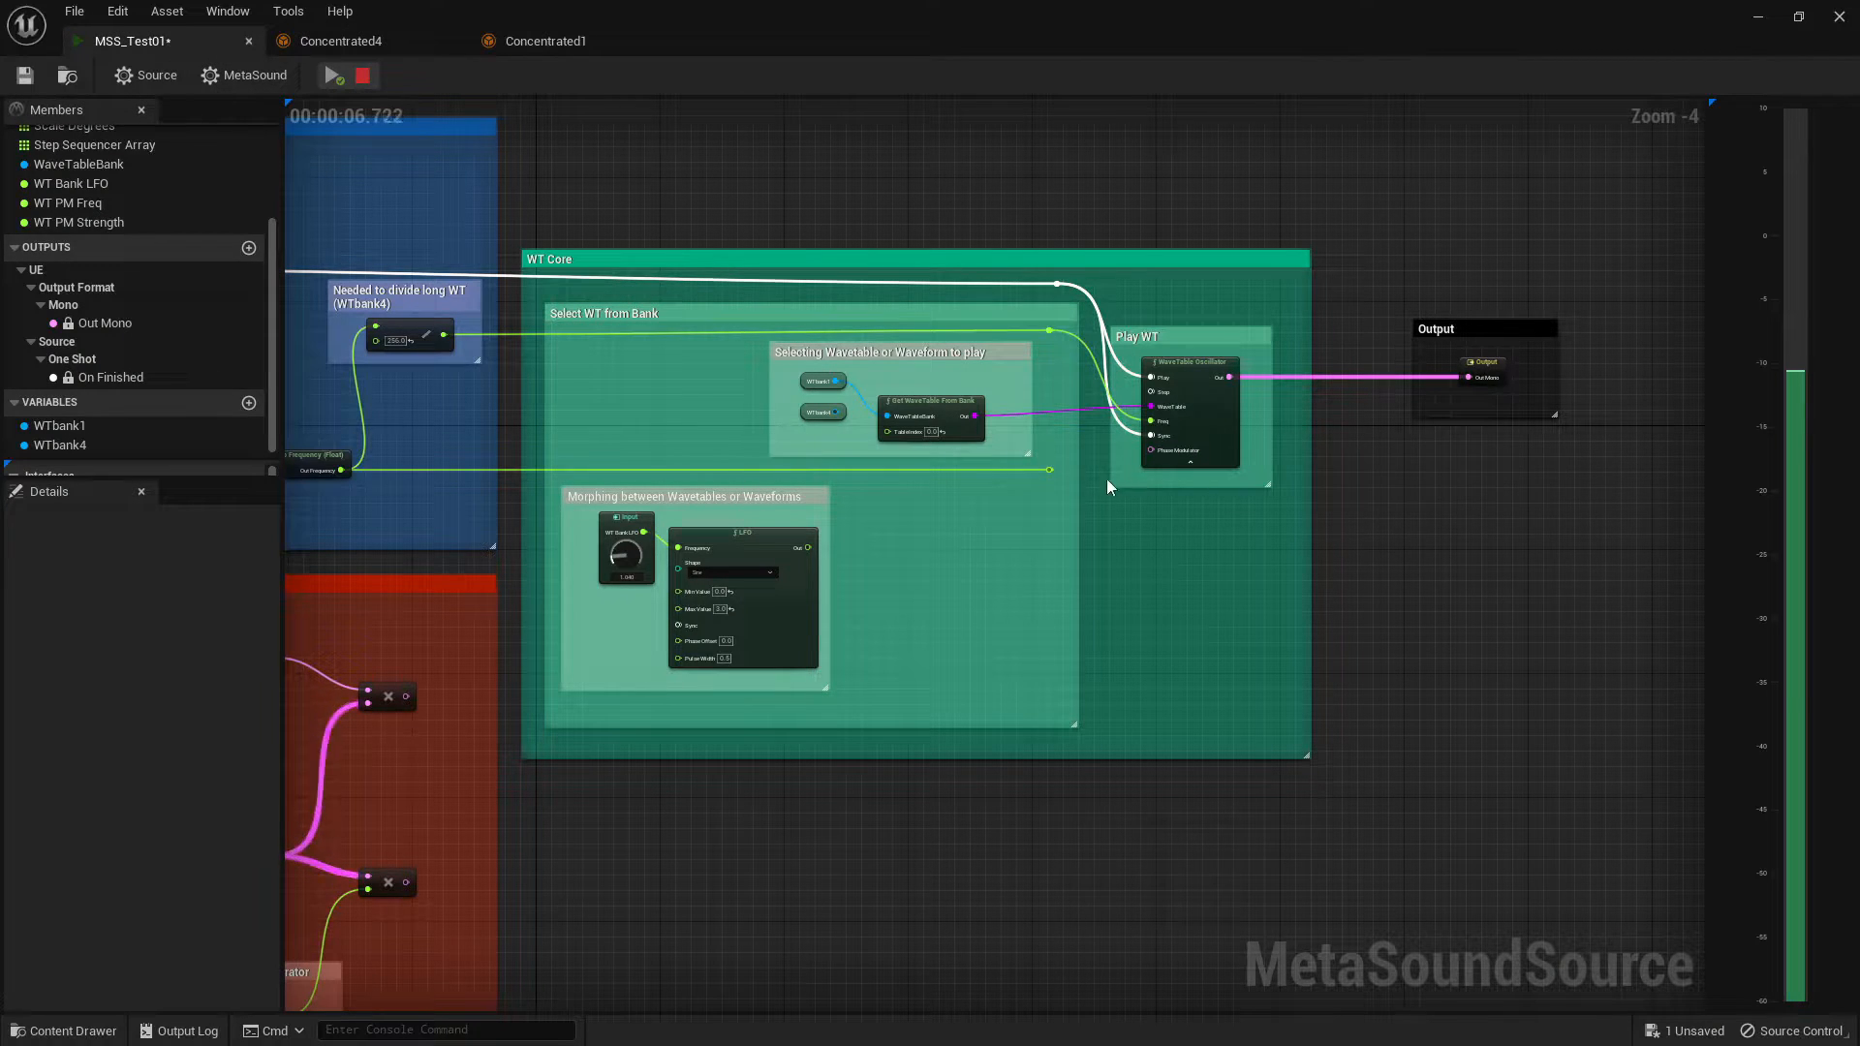
- Examine the Step Sequencer section, the Step Sequencer Array input's values, and the trigger path to the WaveTable Oscillator's Sync input
mouse_move(1155, 423)
right_click_drag(655, 183, 1856, 338)
right_click_drag(932, 609, 1043, 620)
left_click(883, 603)
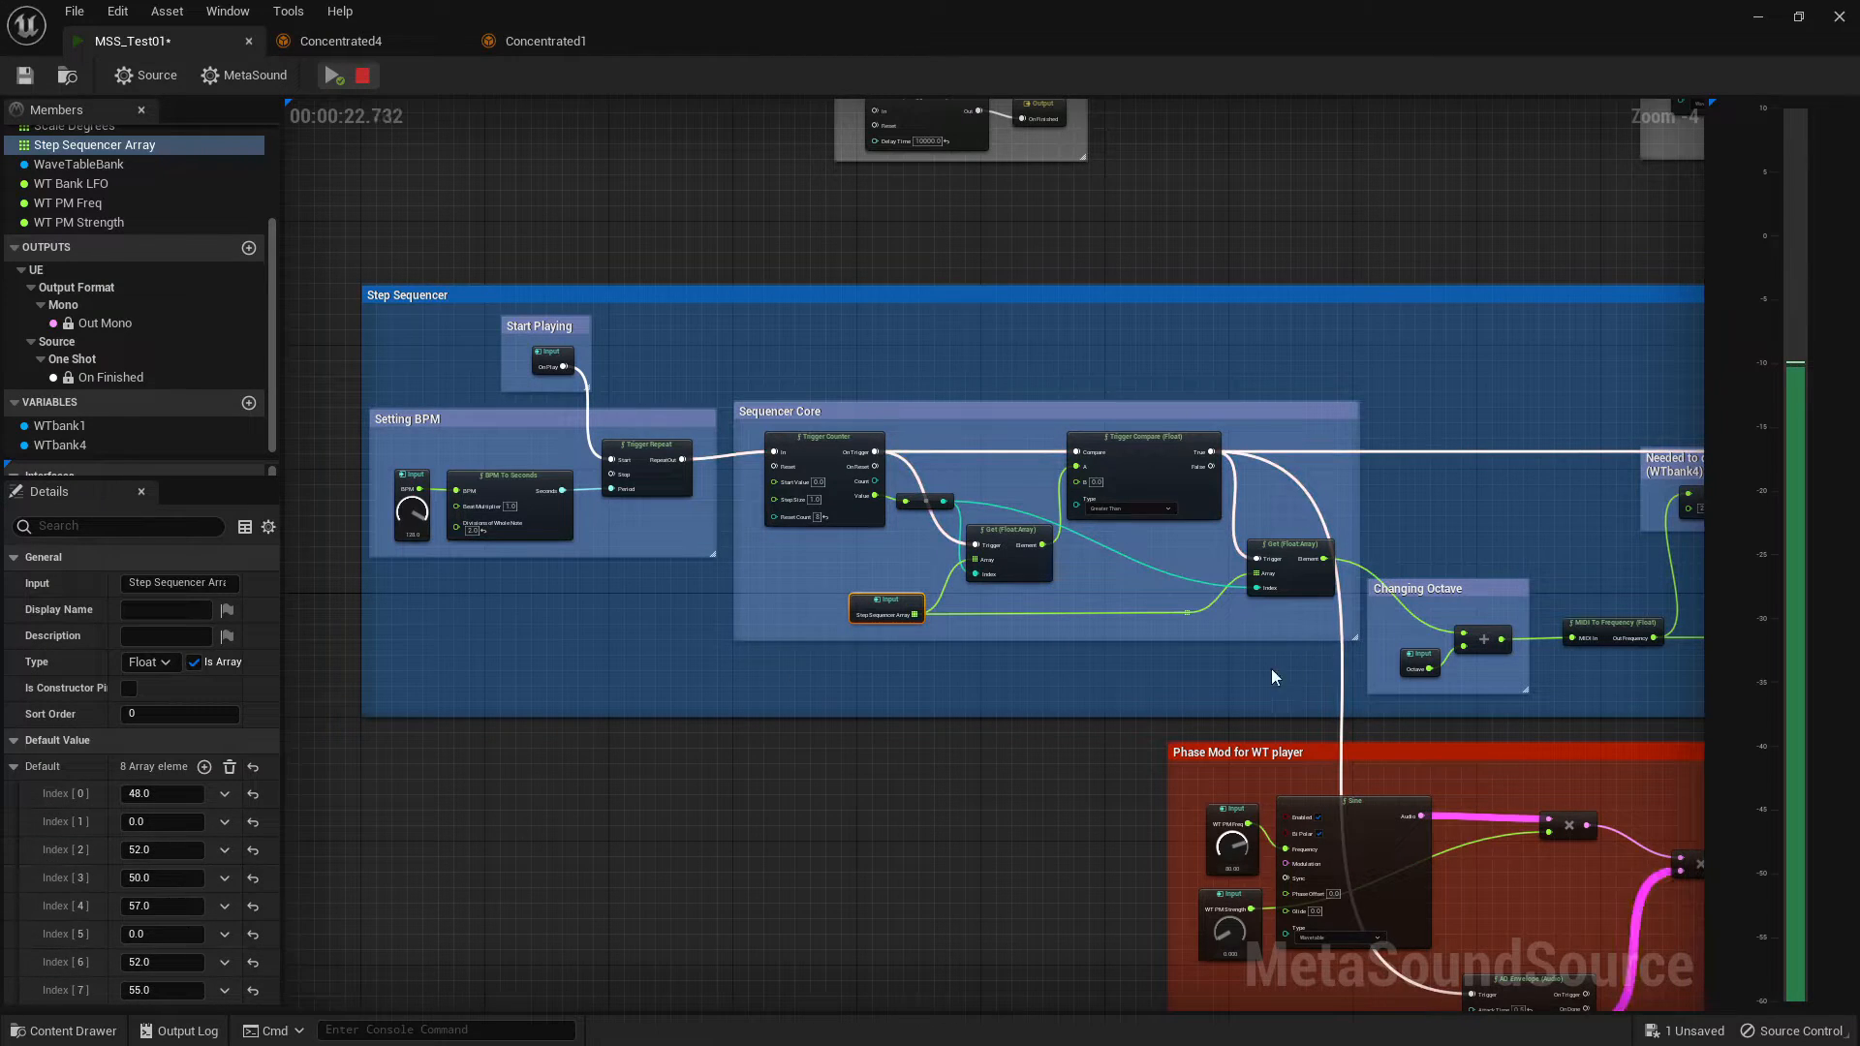
right_click_drag(1407, 457, 662, 459)
right_click_drag(1514, 335, 827, 304)
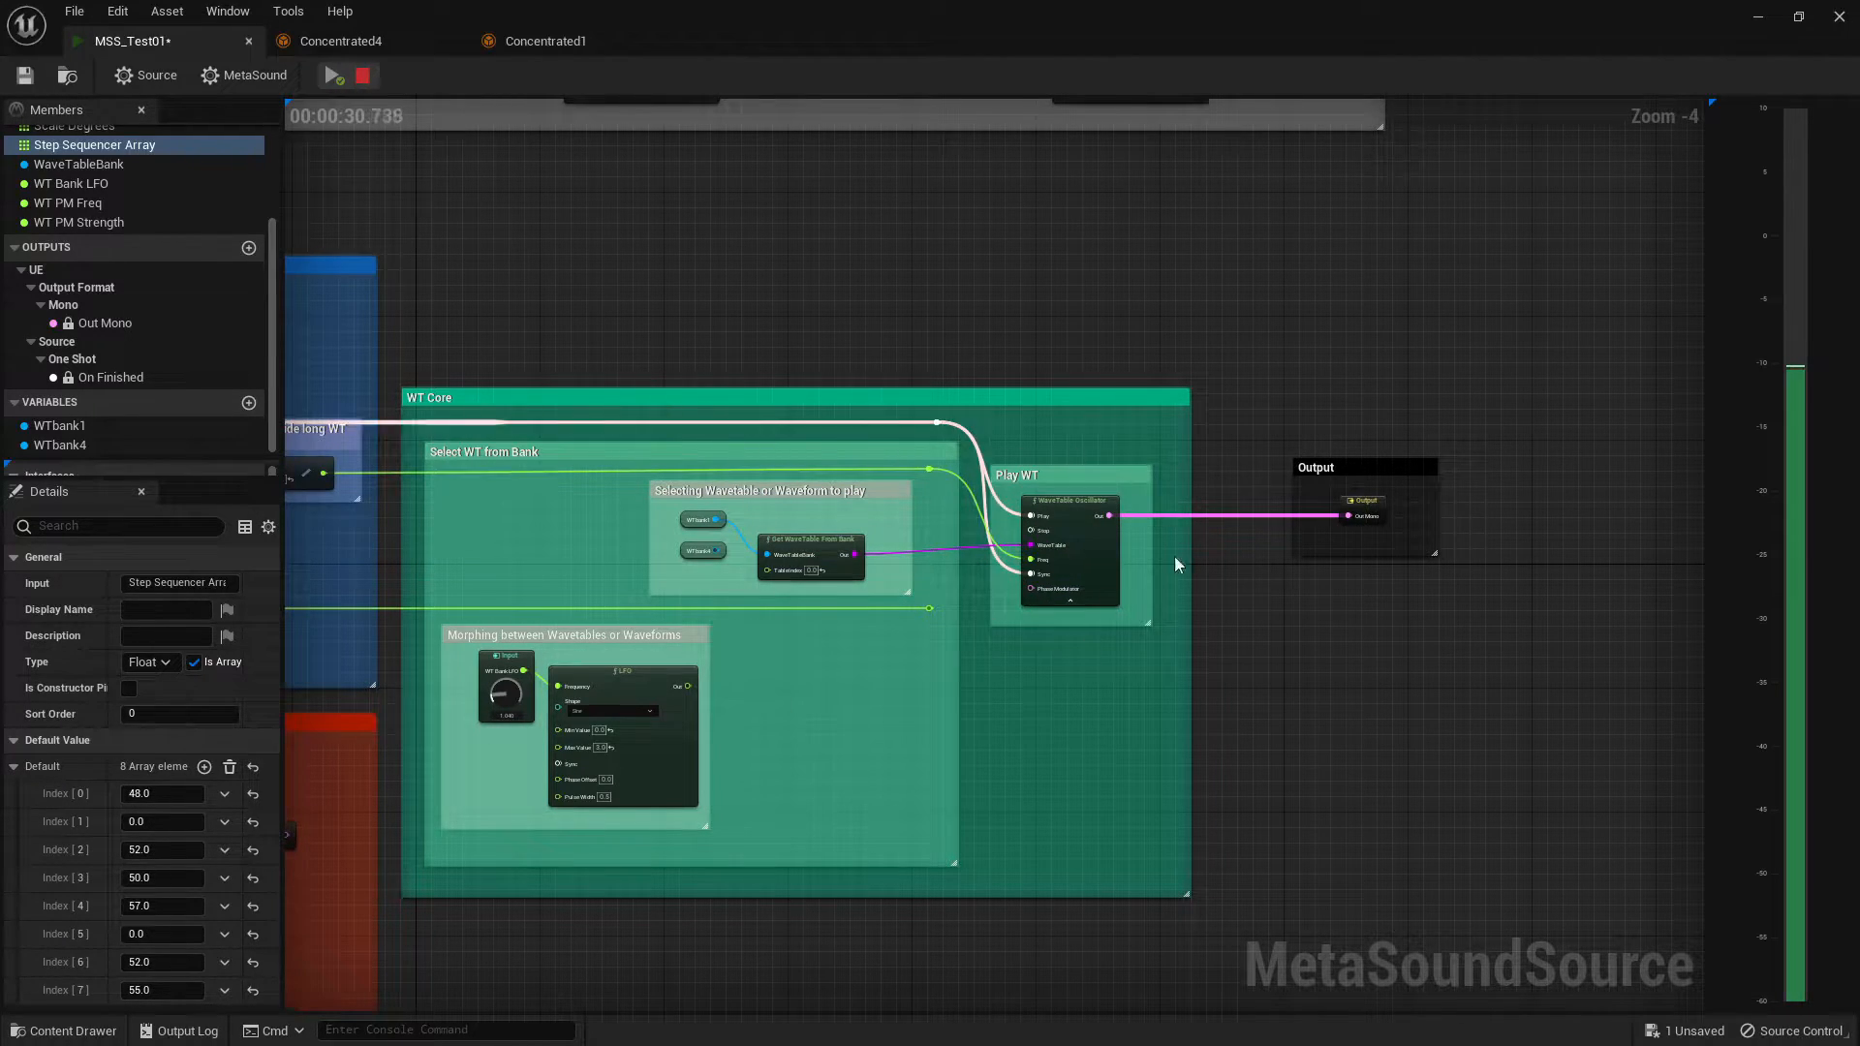
right_click_drag(943, 568, 1073, 660)
right_click_drag(1152, 520, 1202, 310)
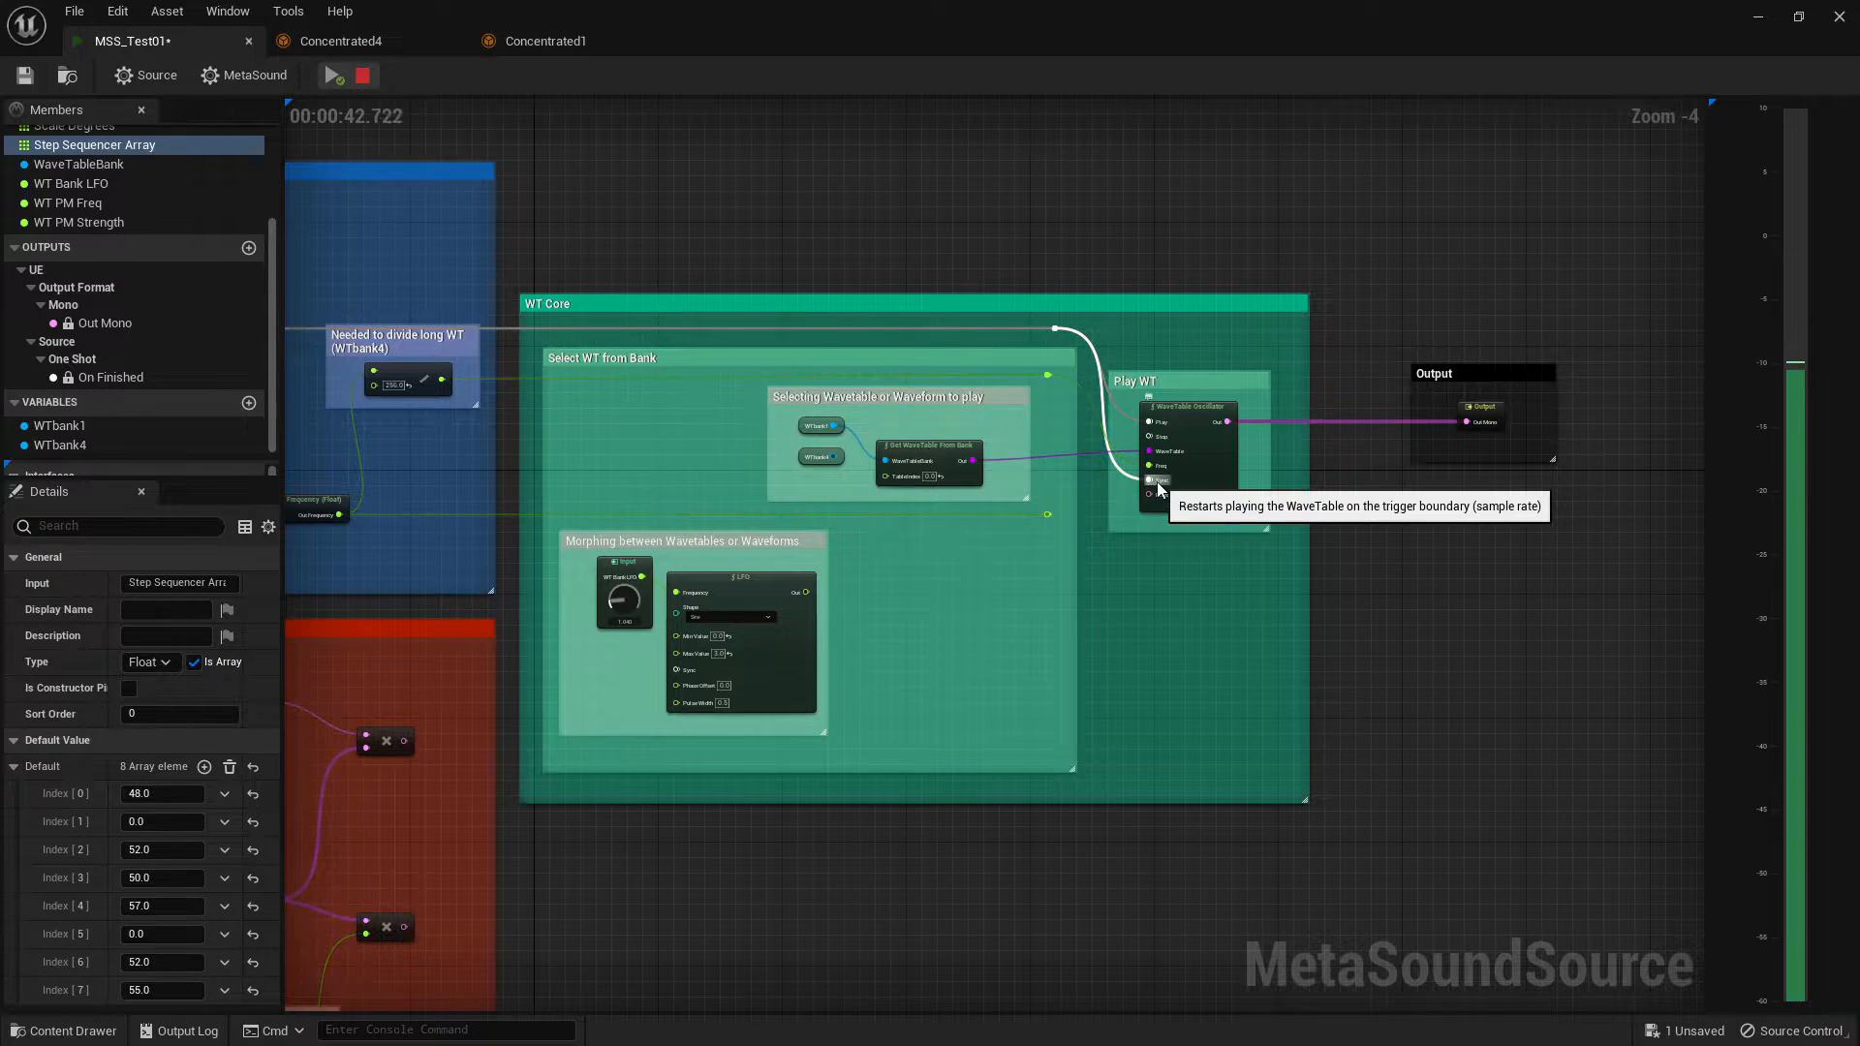
- Play the MetaSound without the trigger on the WaveTable Oscillator's Sync input, and view the Concentrated1 bank
left_click(1230, 289)
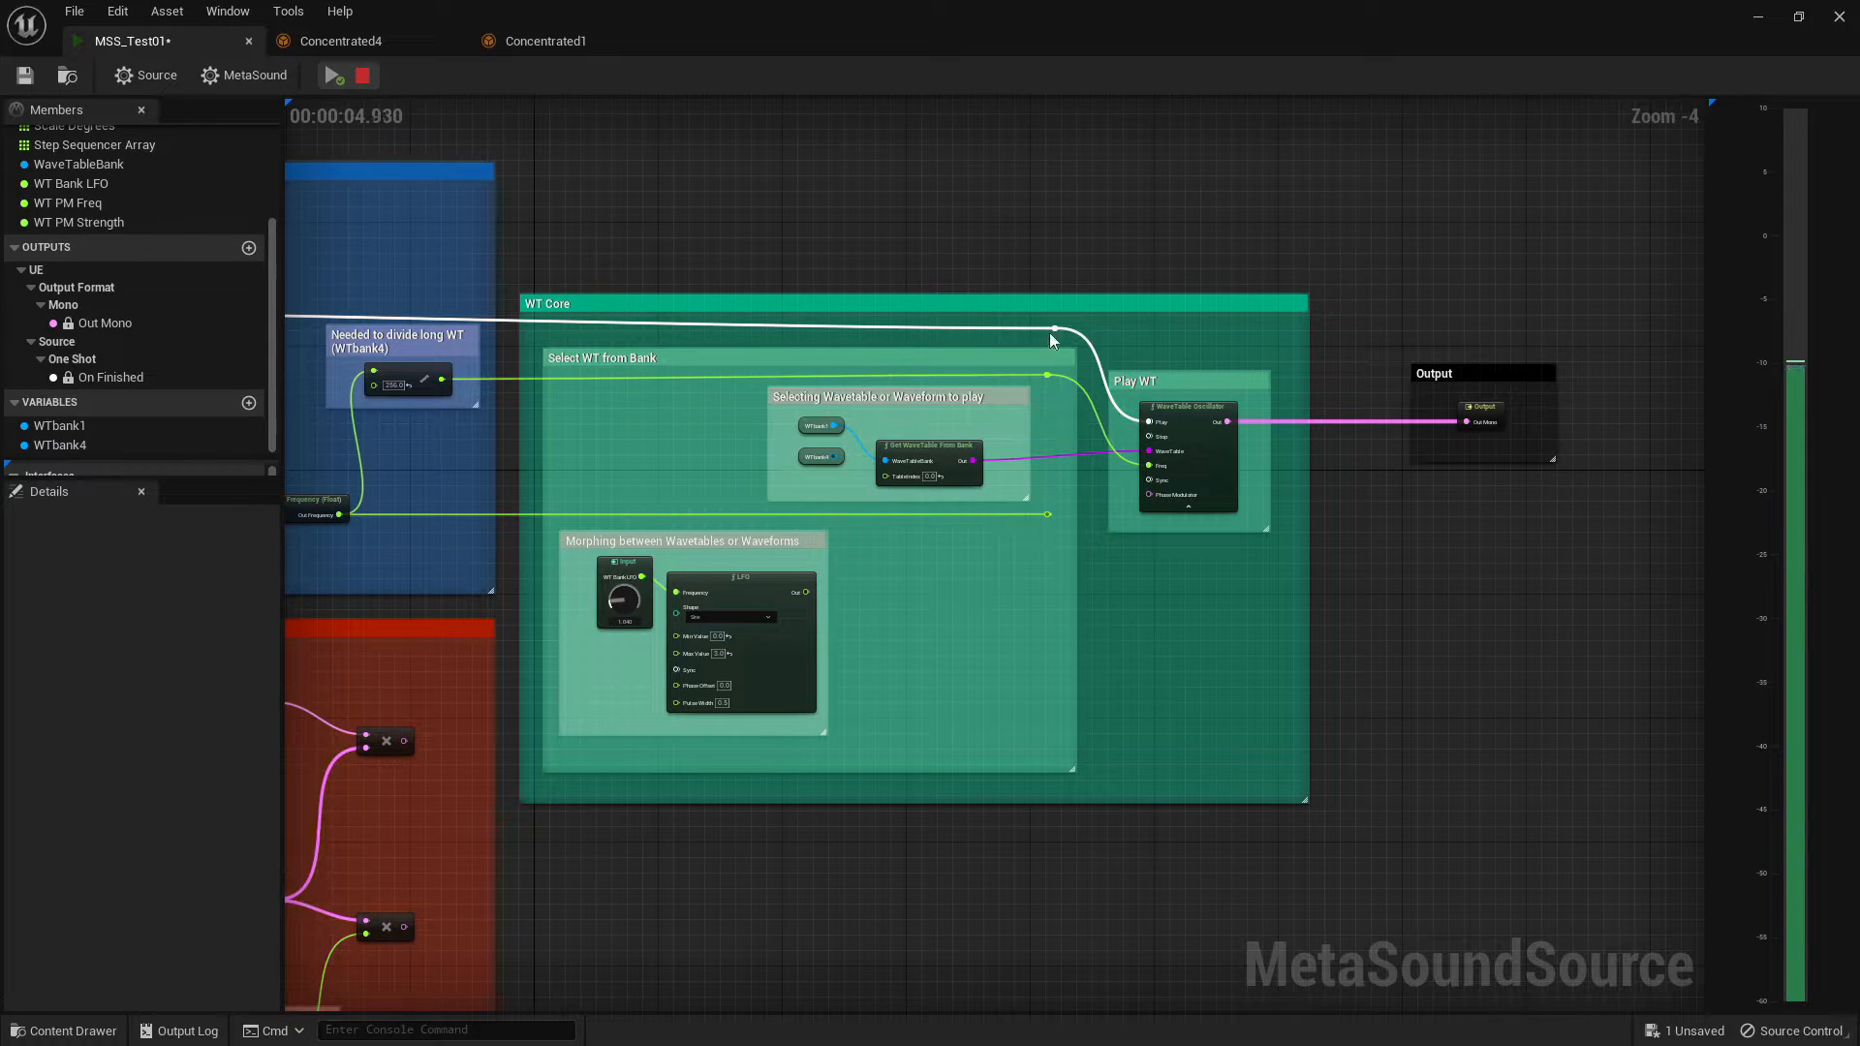
left_click(532, 43)
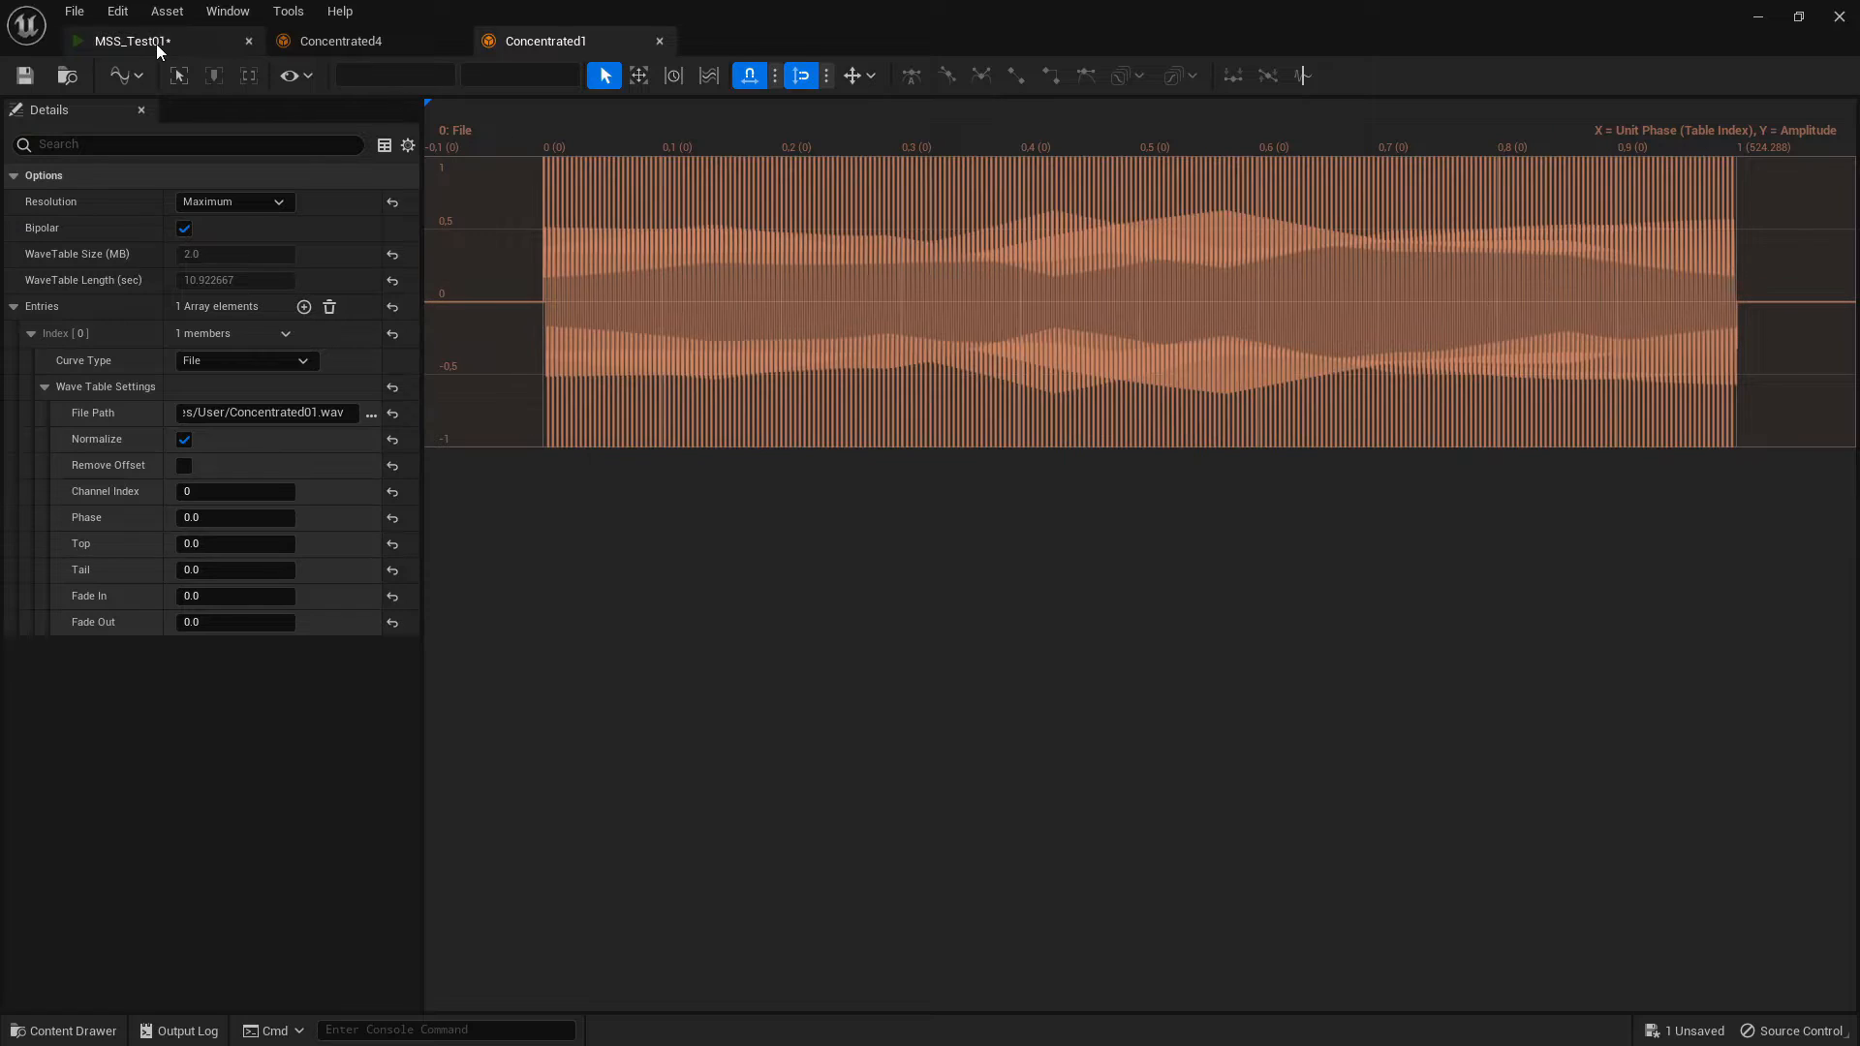
left_click(155, 44)
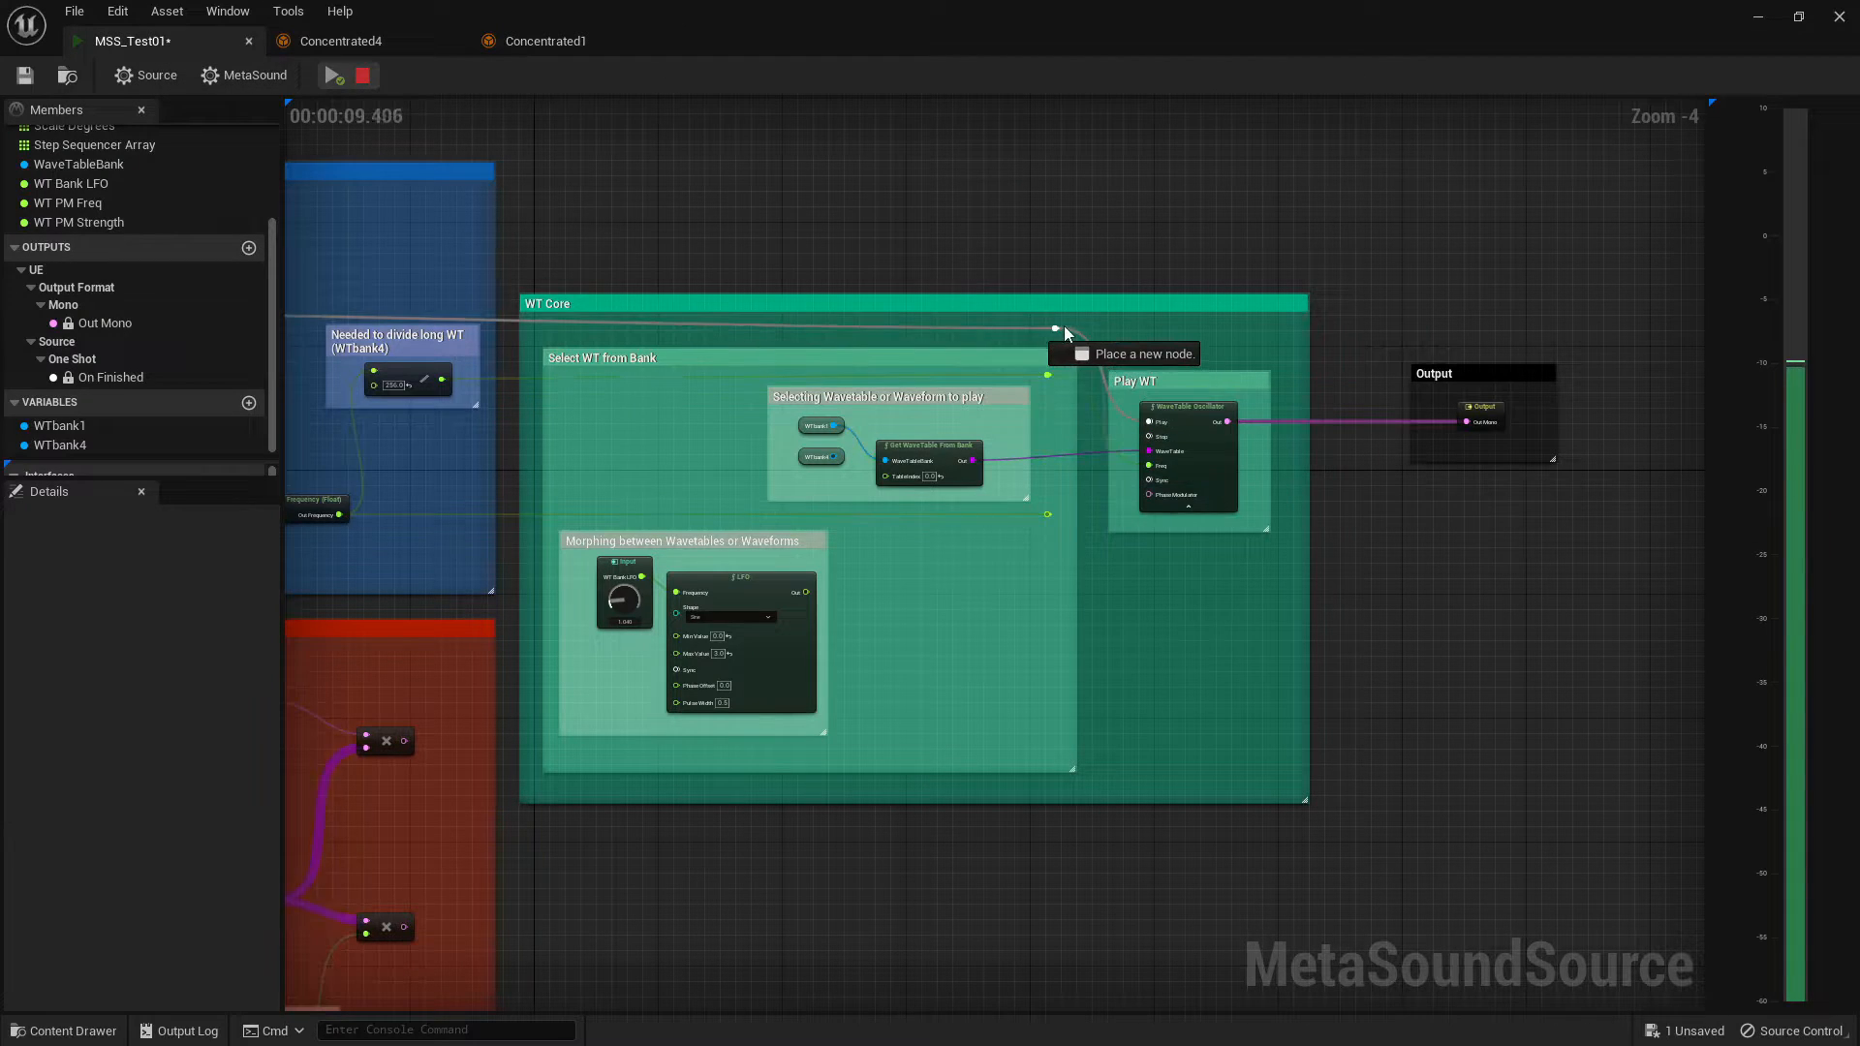
- Connect the sequencer trigger's reroute node to the WaveTable Oscillator's Sync input and restart playback
left_click_drag(1064, 328, 1055, 327)
key("space")
key("space")
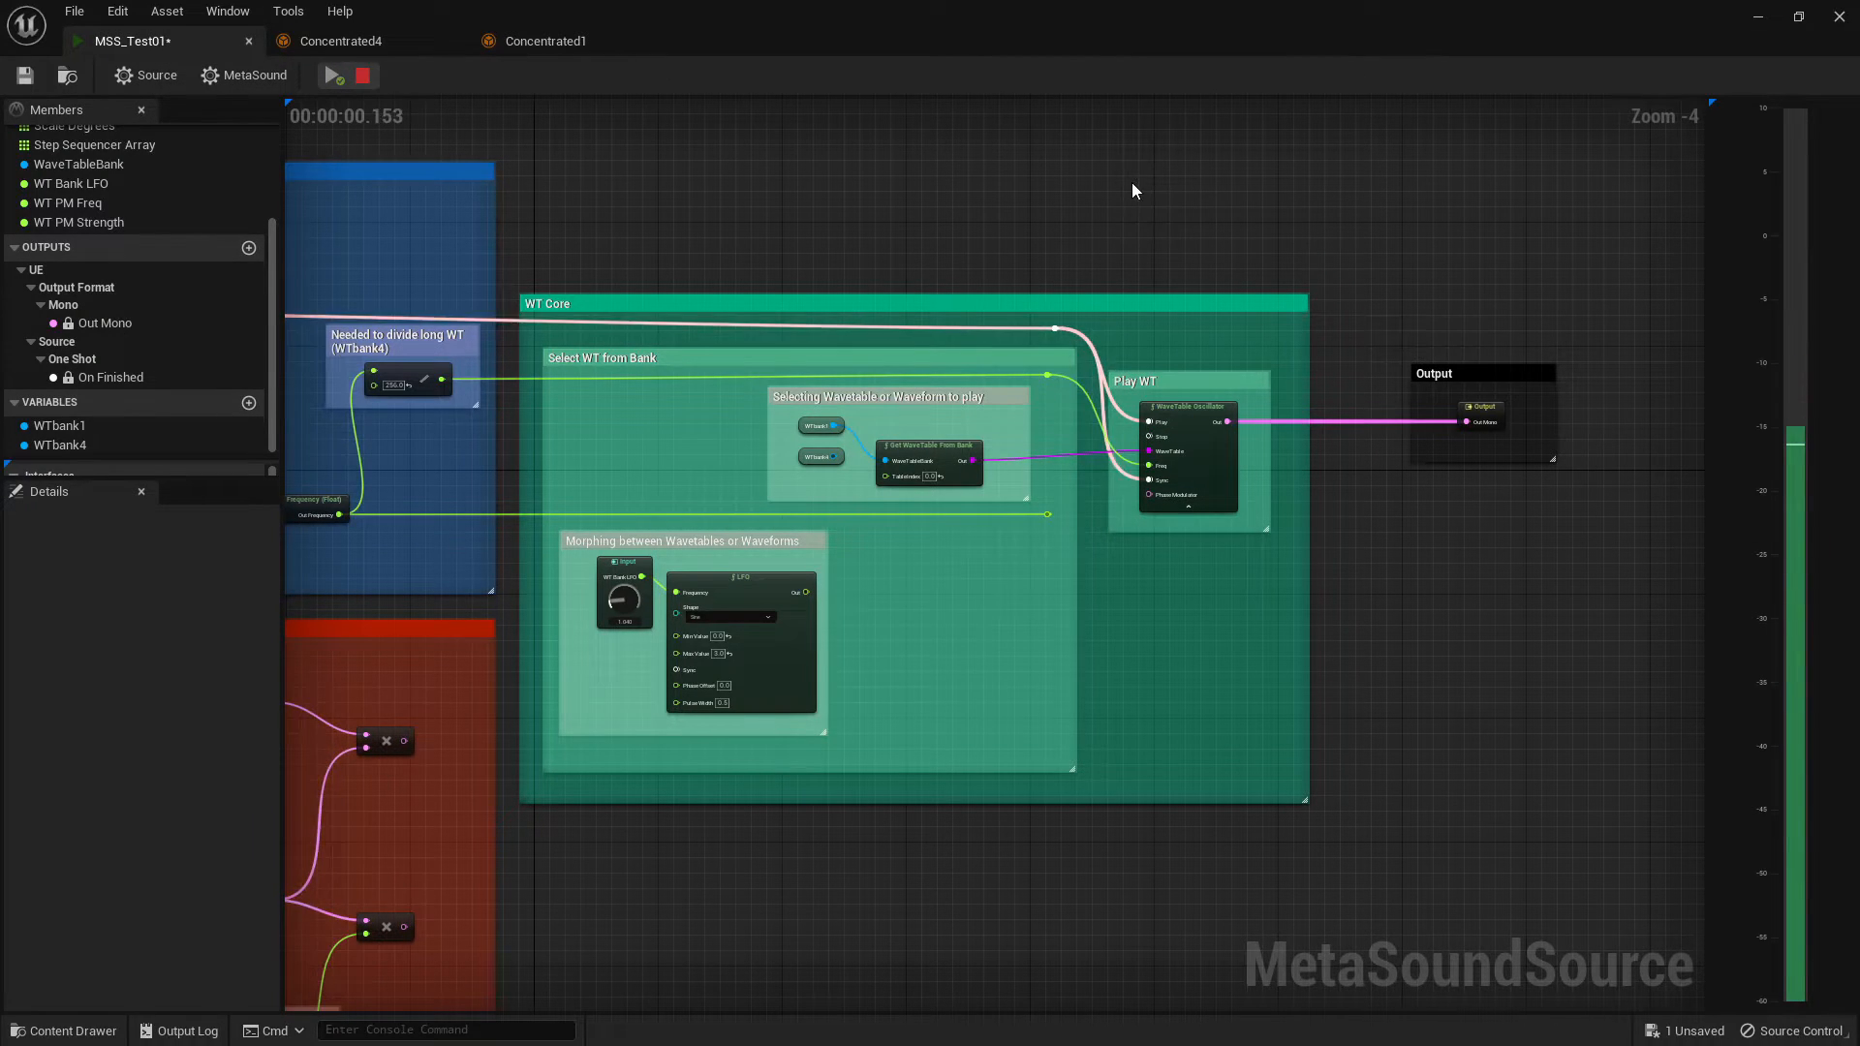
- Review the Concentrated1 bank's waveform together with the Get WaveTable From Bank and WTbank1 nodes in the MSS_Test01 graph
left_click(540, 44)
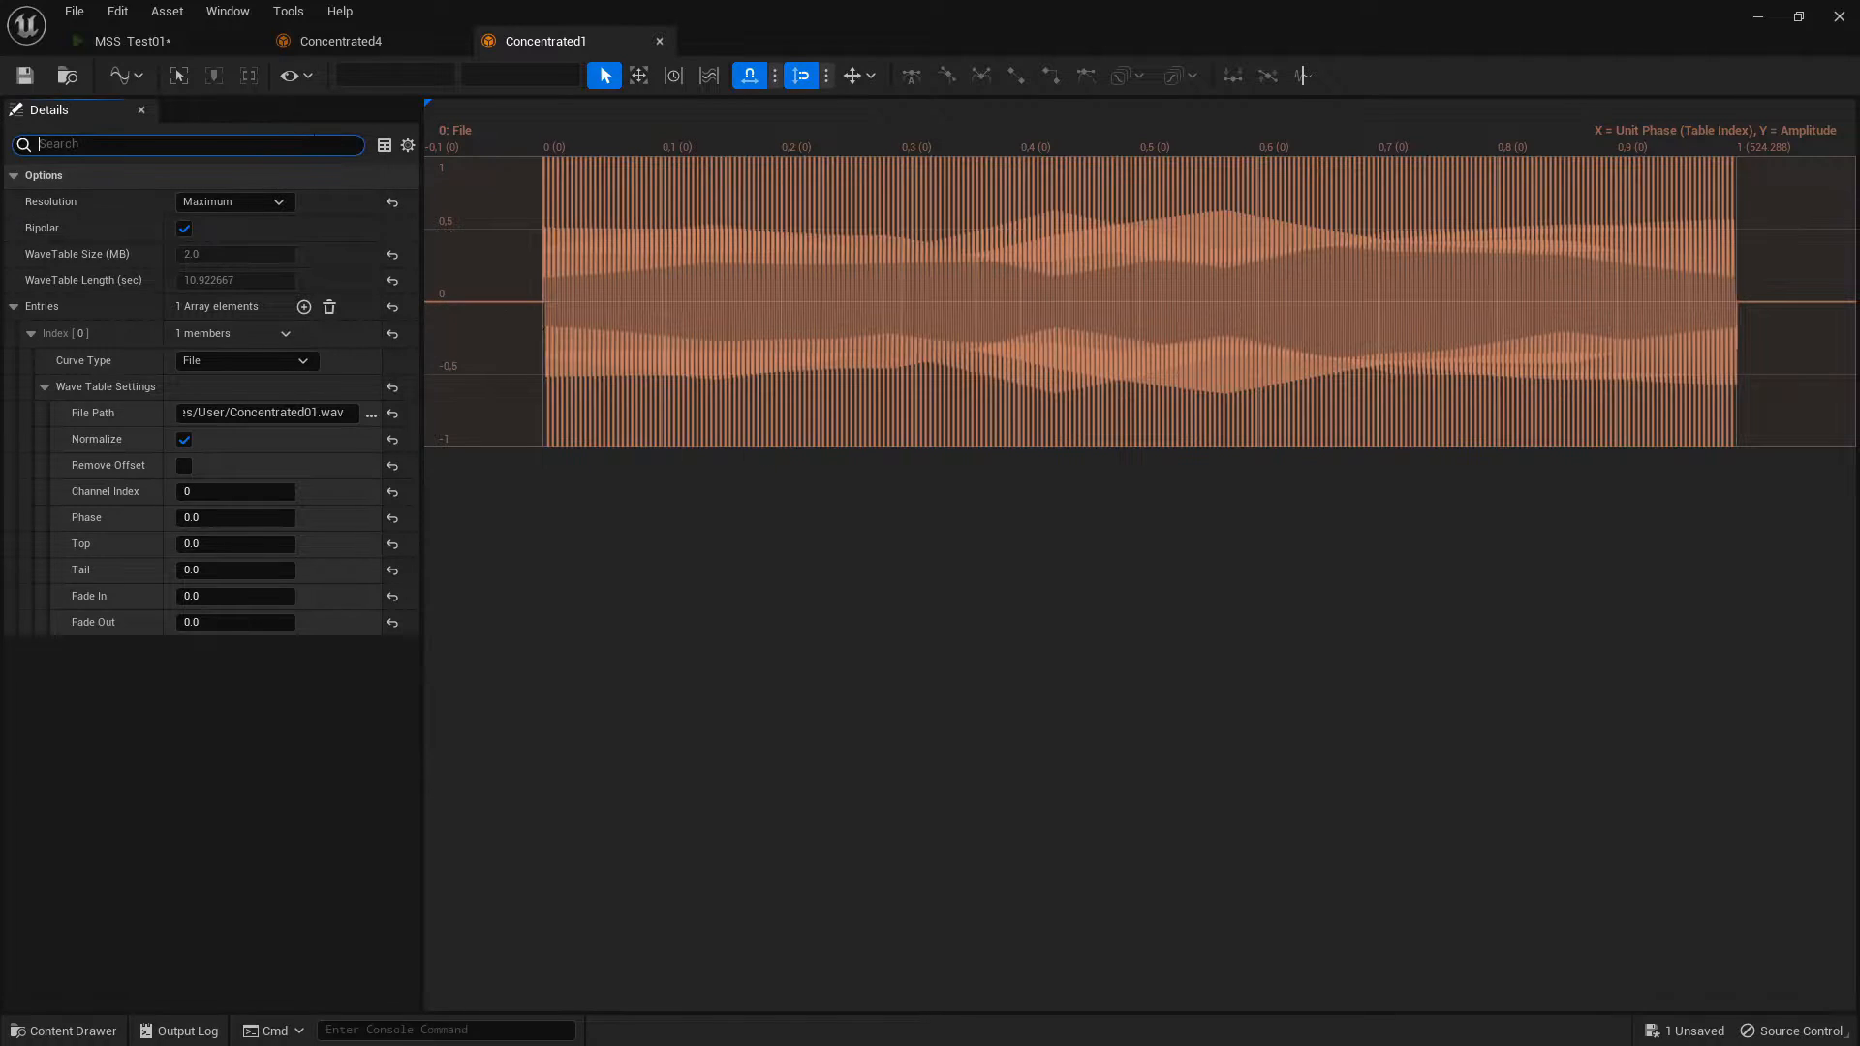
left_click(129, 42)
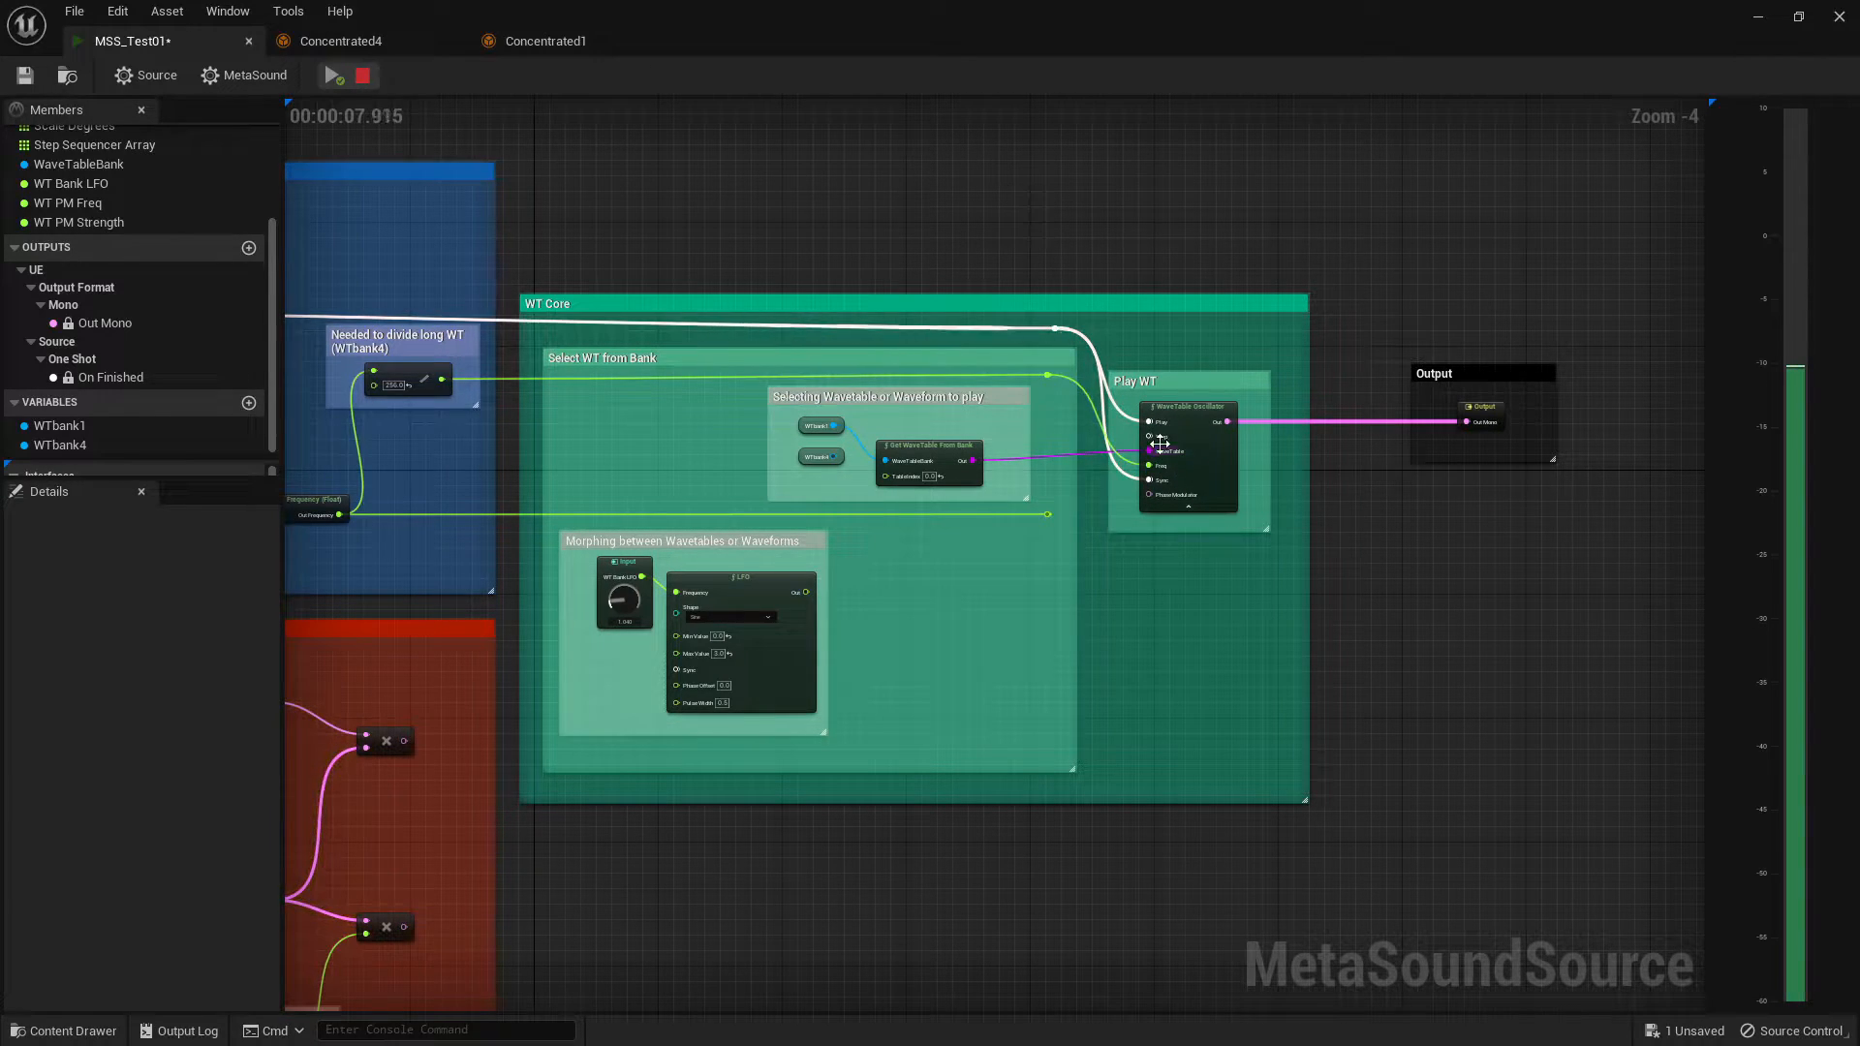
right_click_drag(1026, 202, 1125, 198)
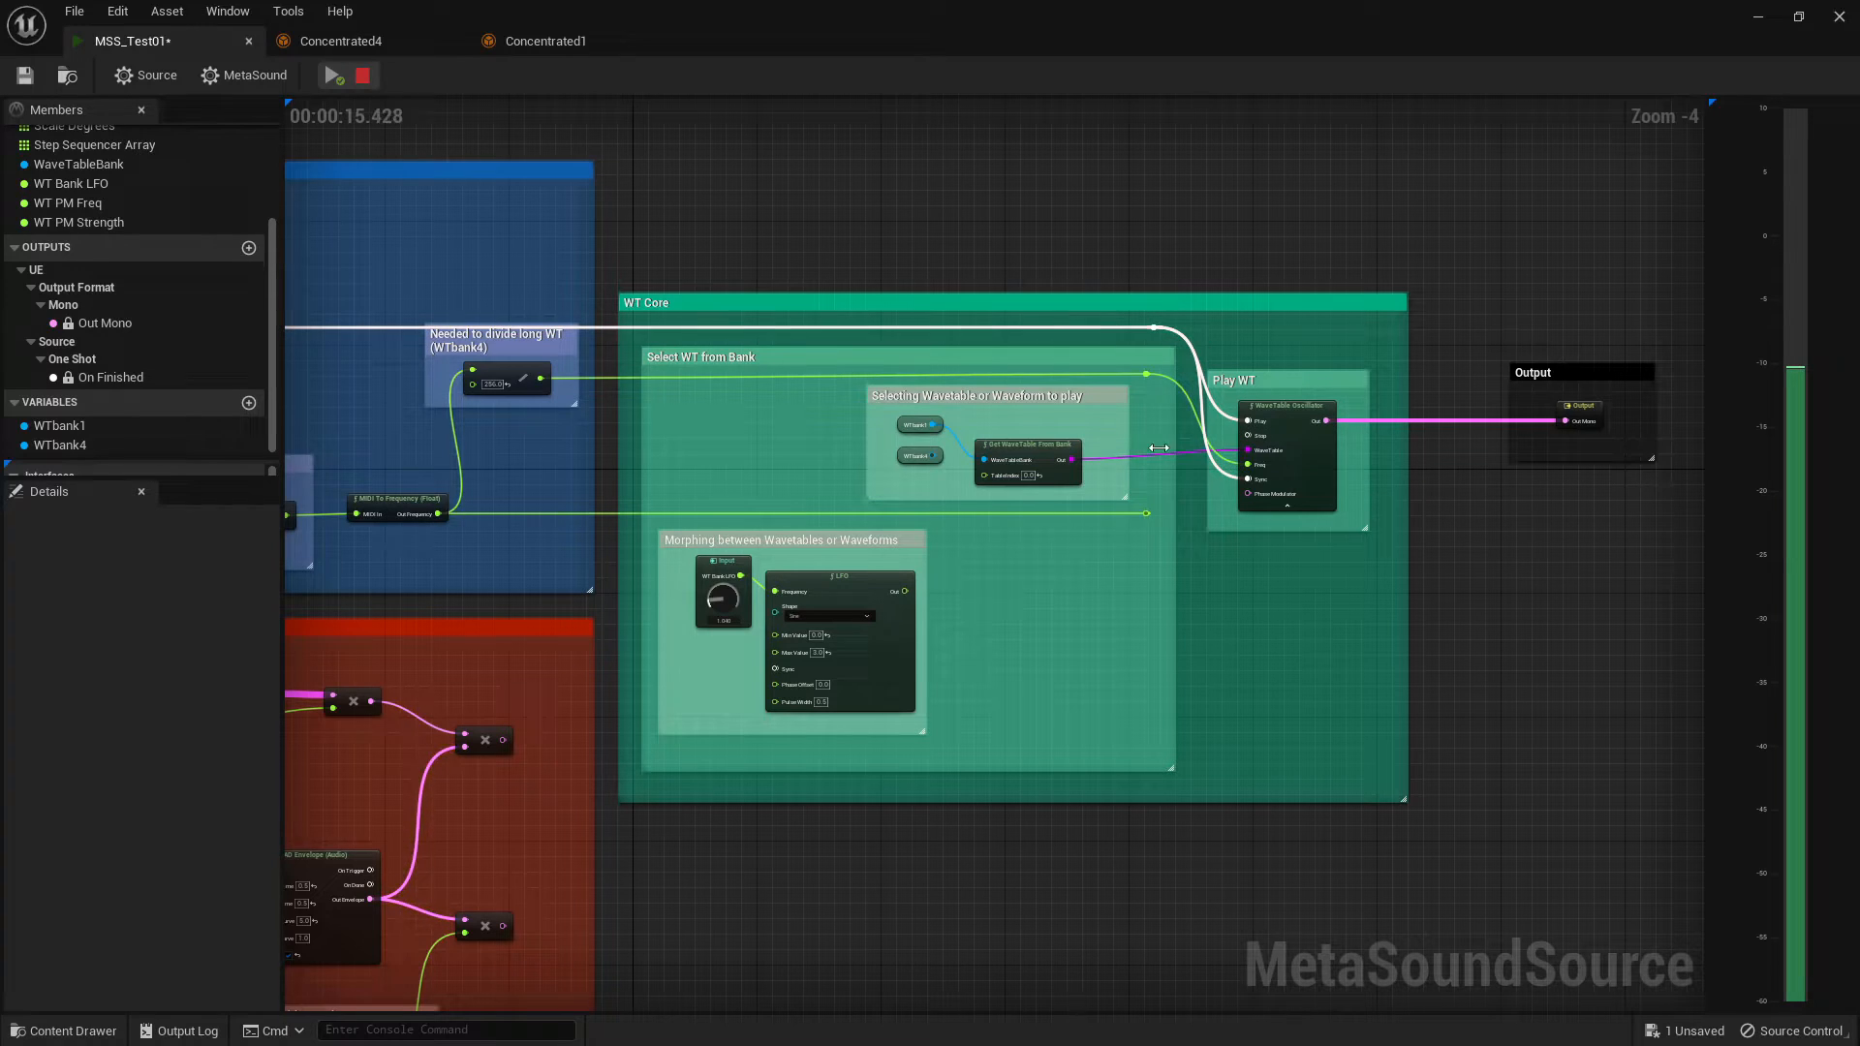
left_click(1003, 463)
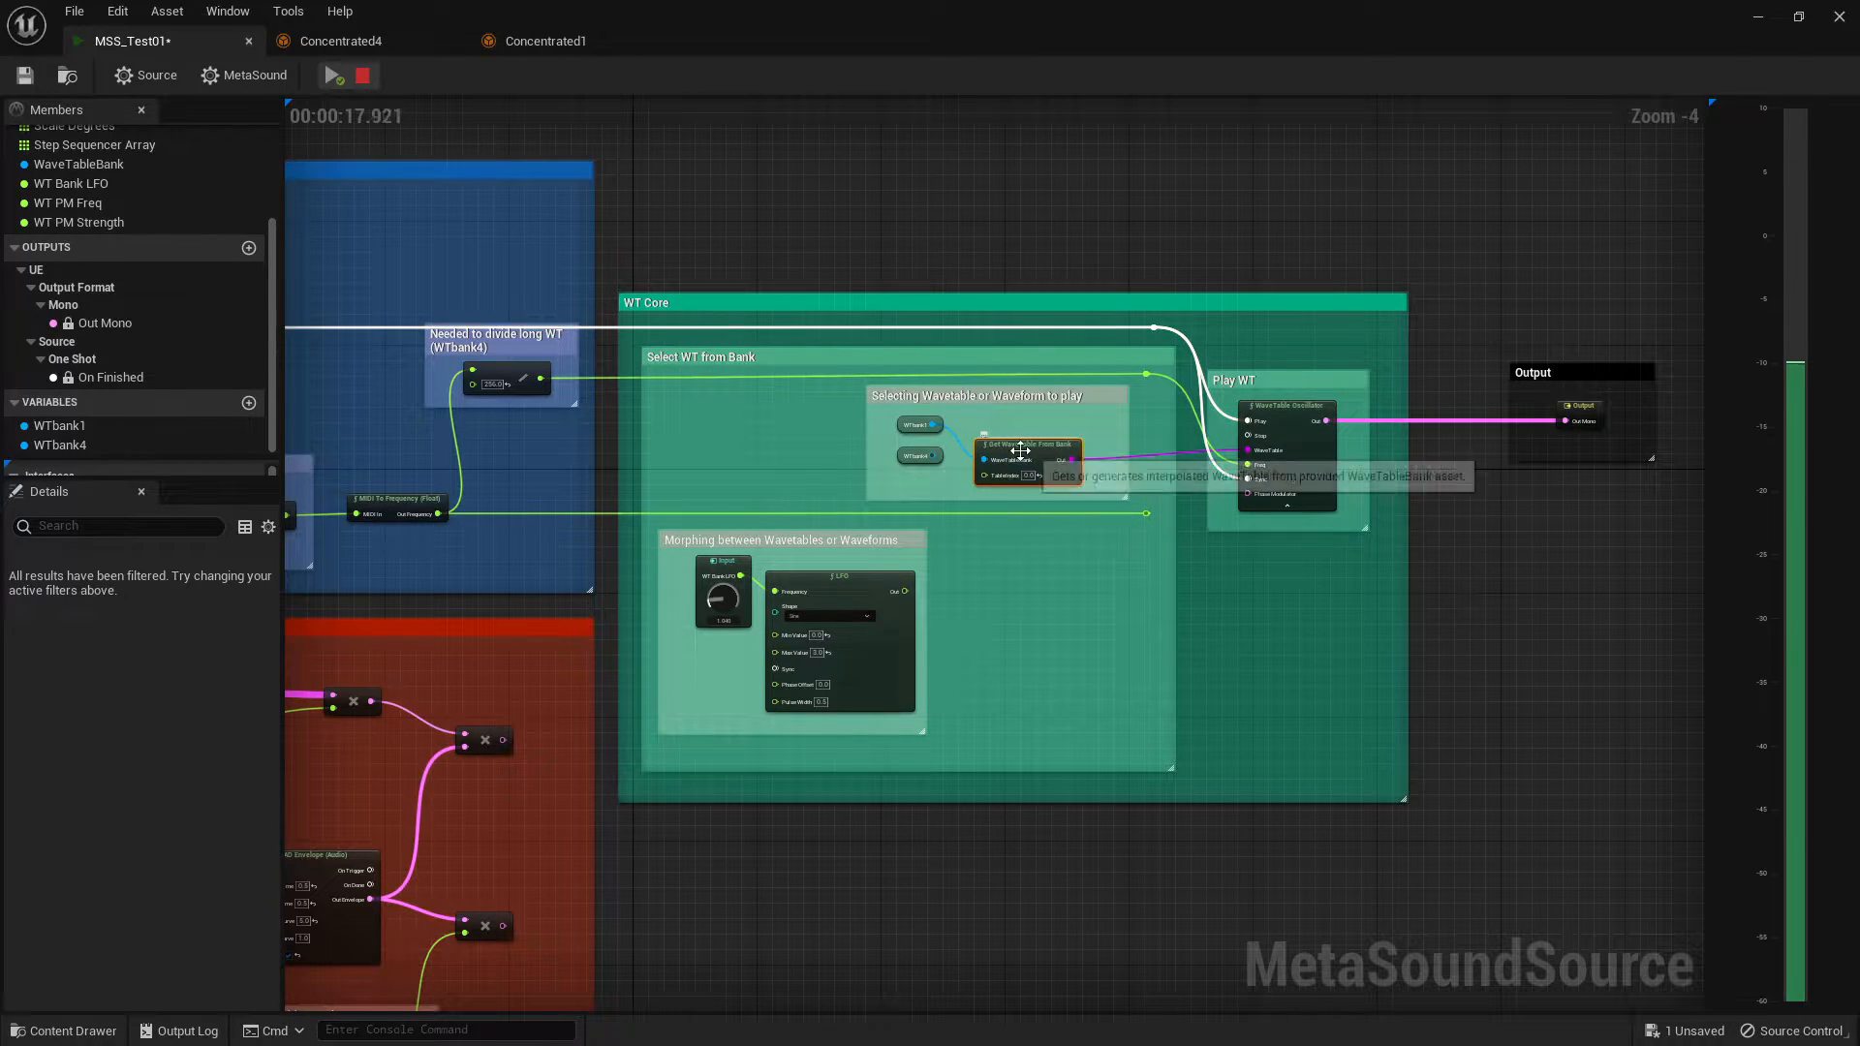
left_click(914, 427)
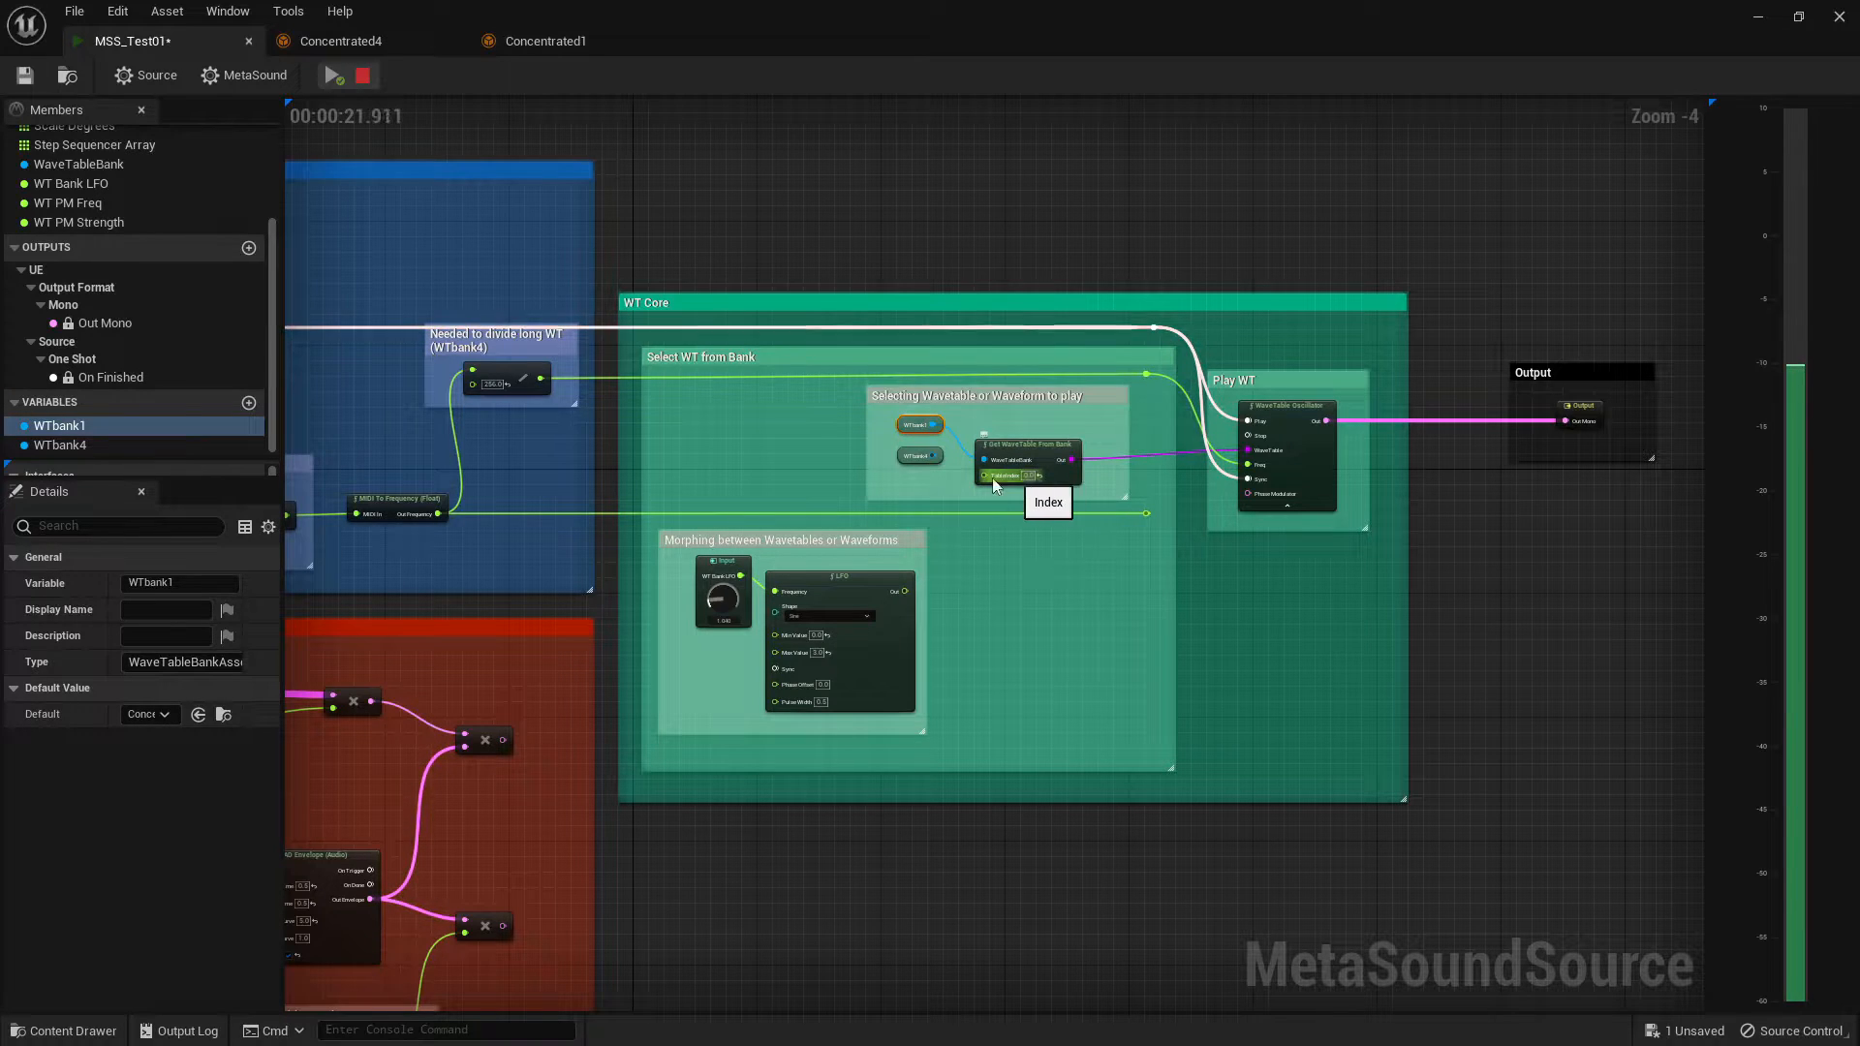
left_click(542, 42)
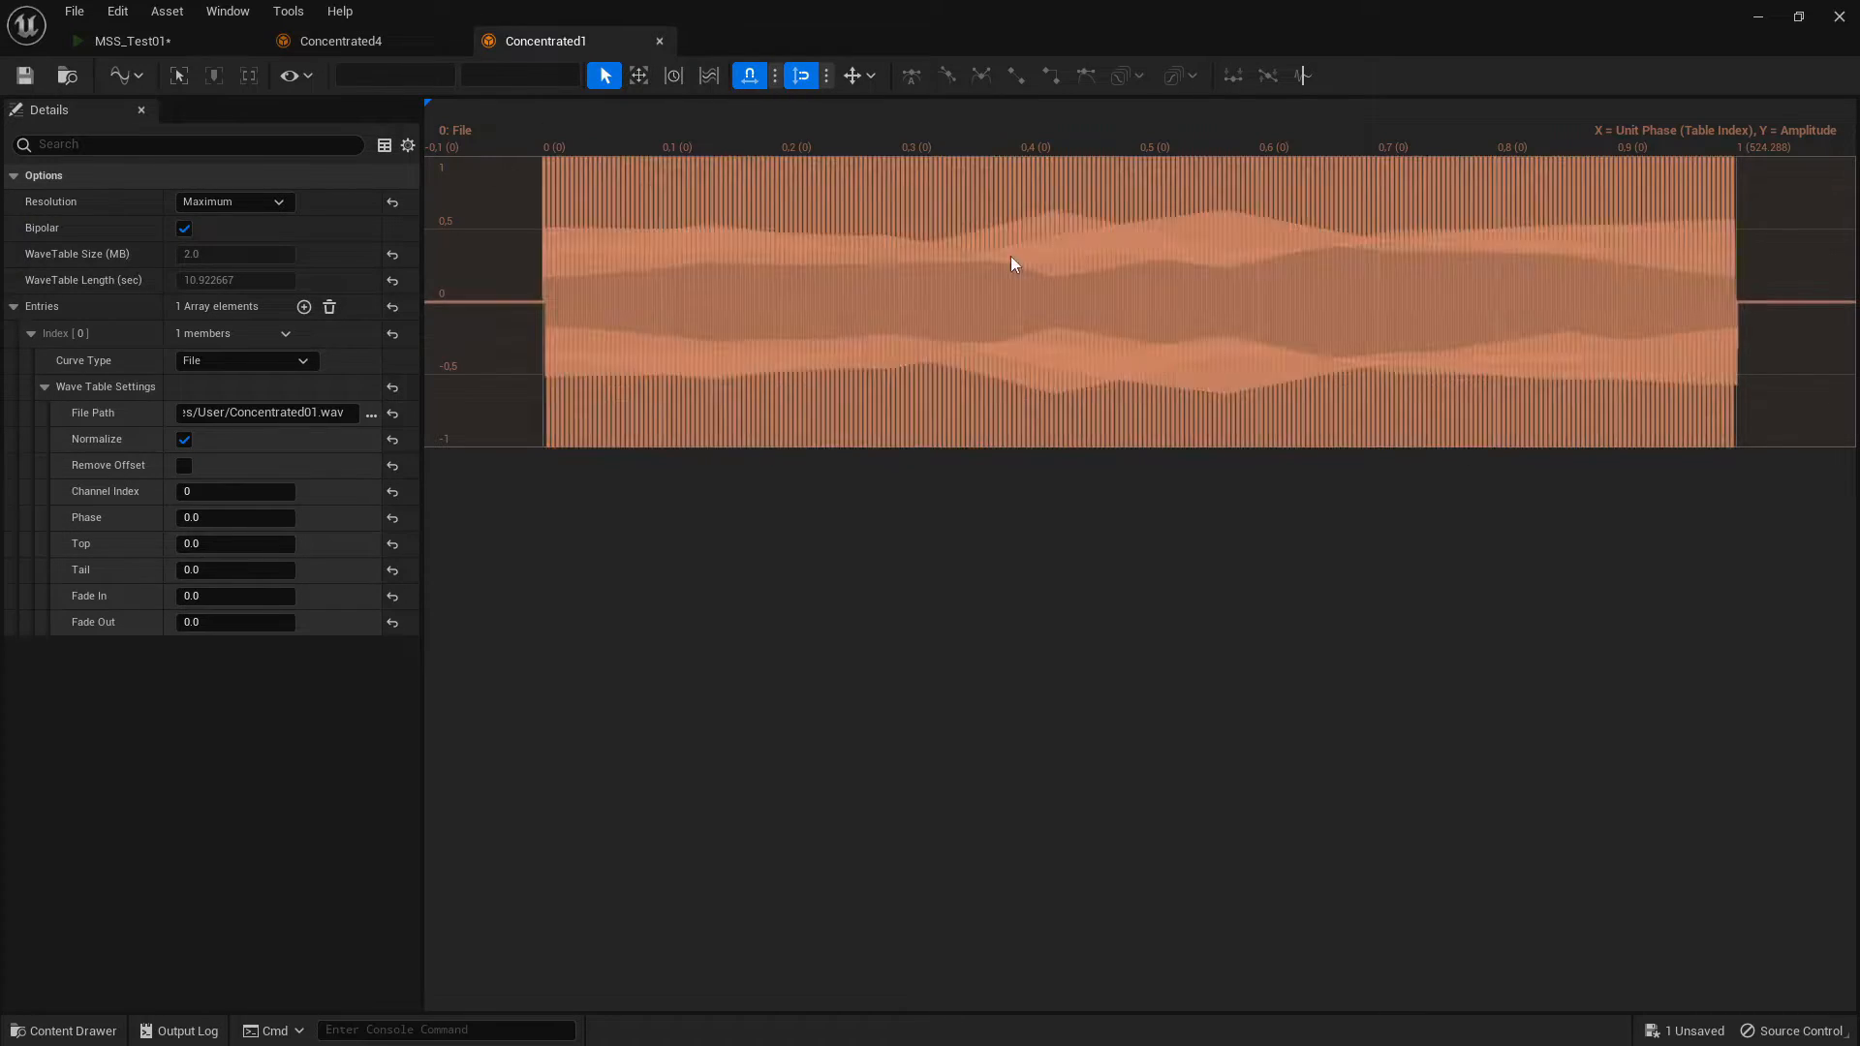
left_click(170, 36)
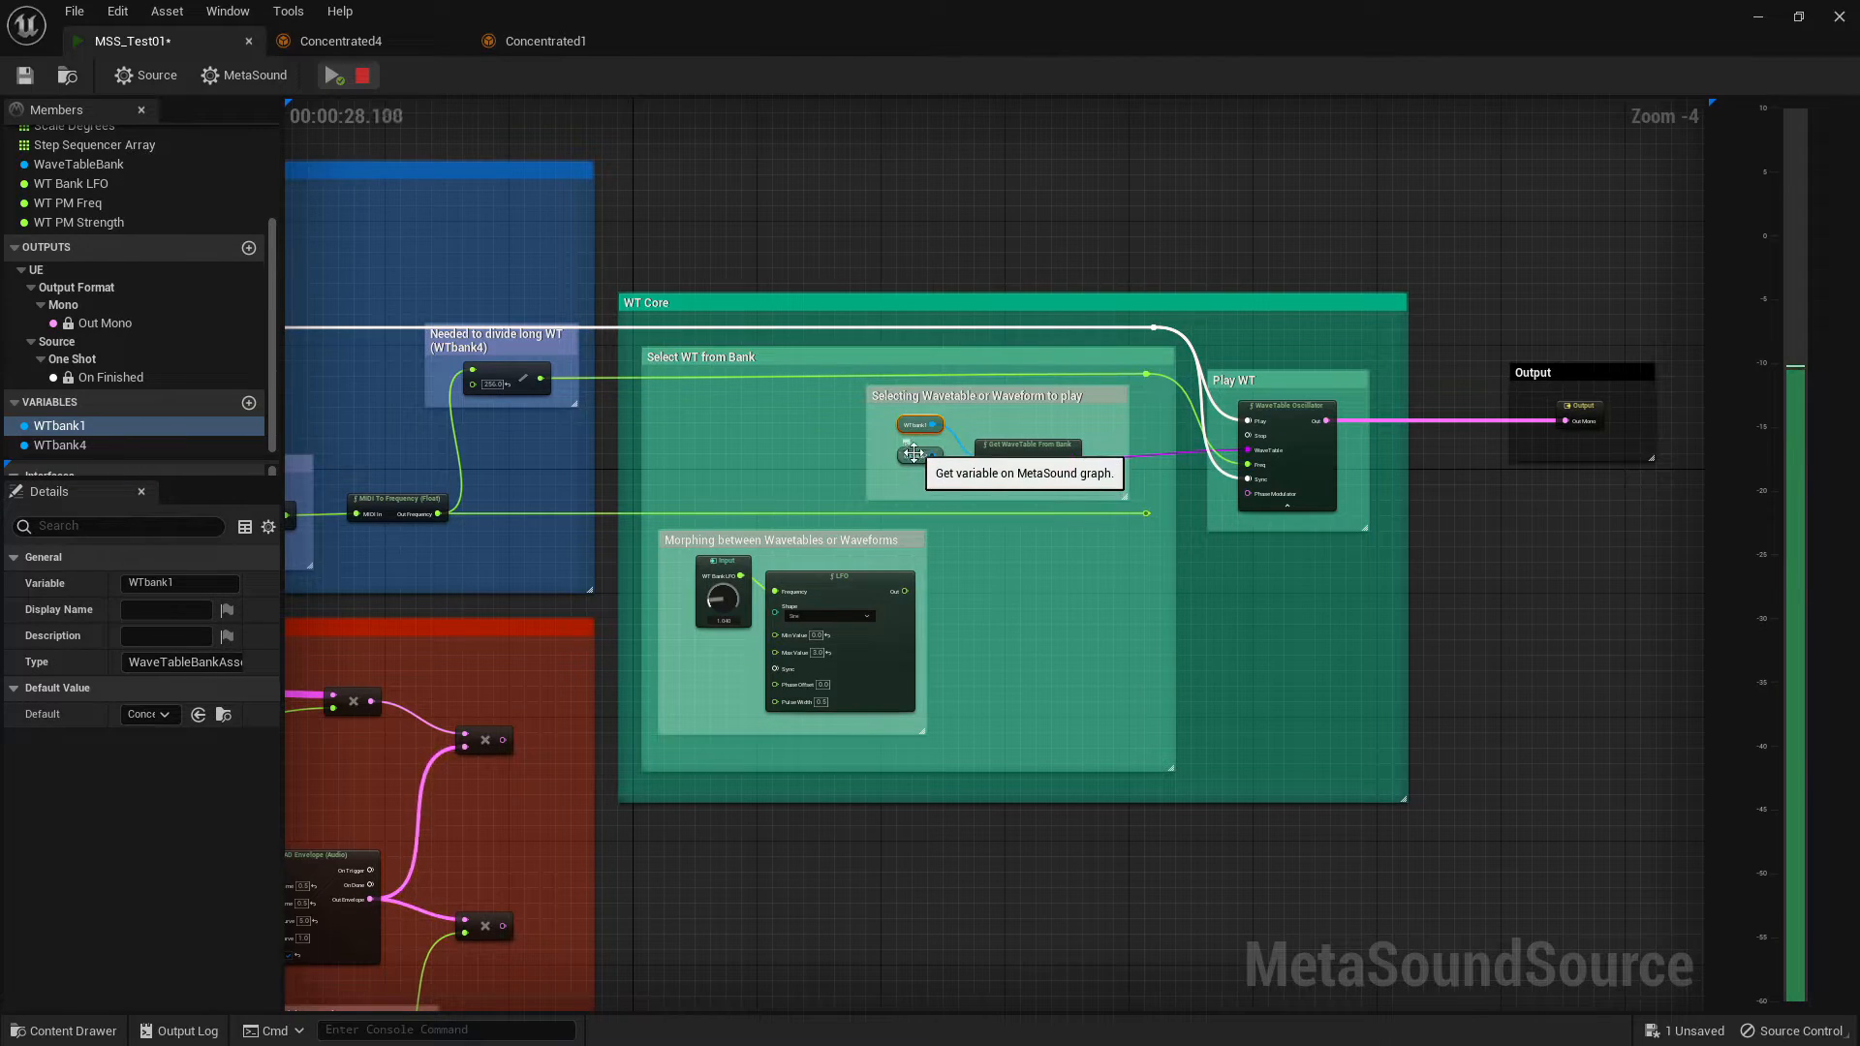
- Compare the Concentrated1 and Concentrated4 wavetable banks and return to the MSS_Test01 graph
mouse_move(932, 455)
left_mouse_down()
mouse_move(988, 463)
mouse_move(951, 474)
left_mouse_up()
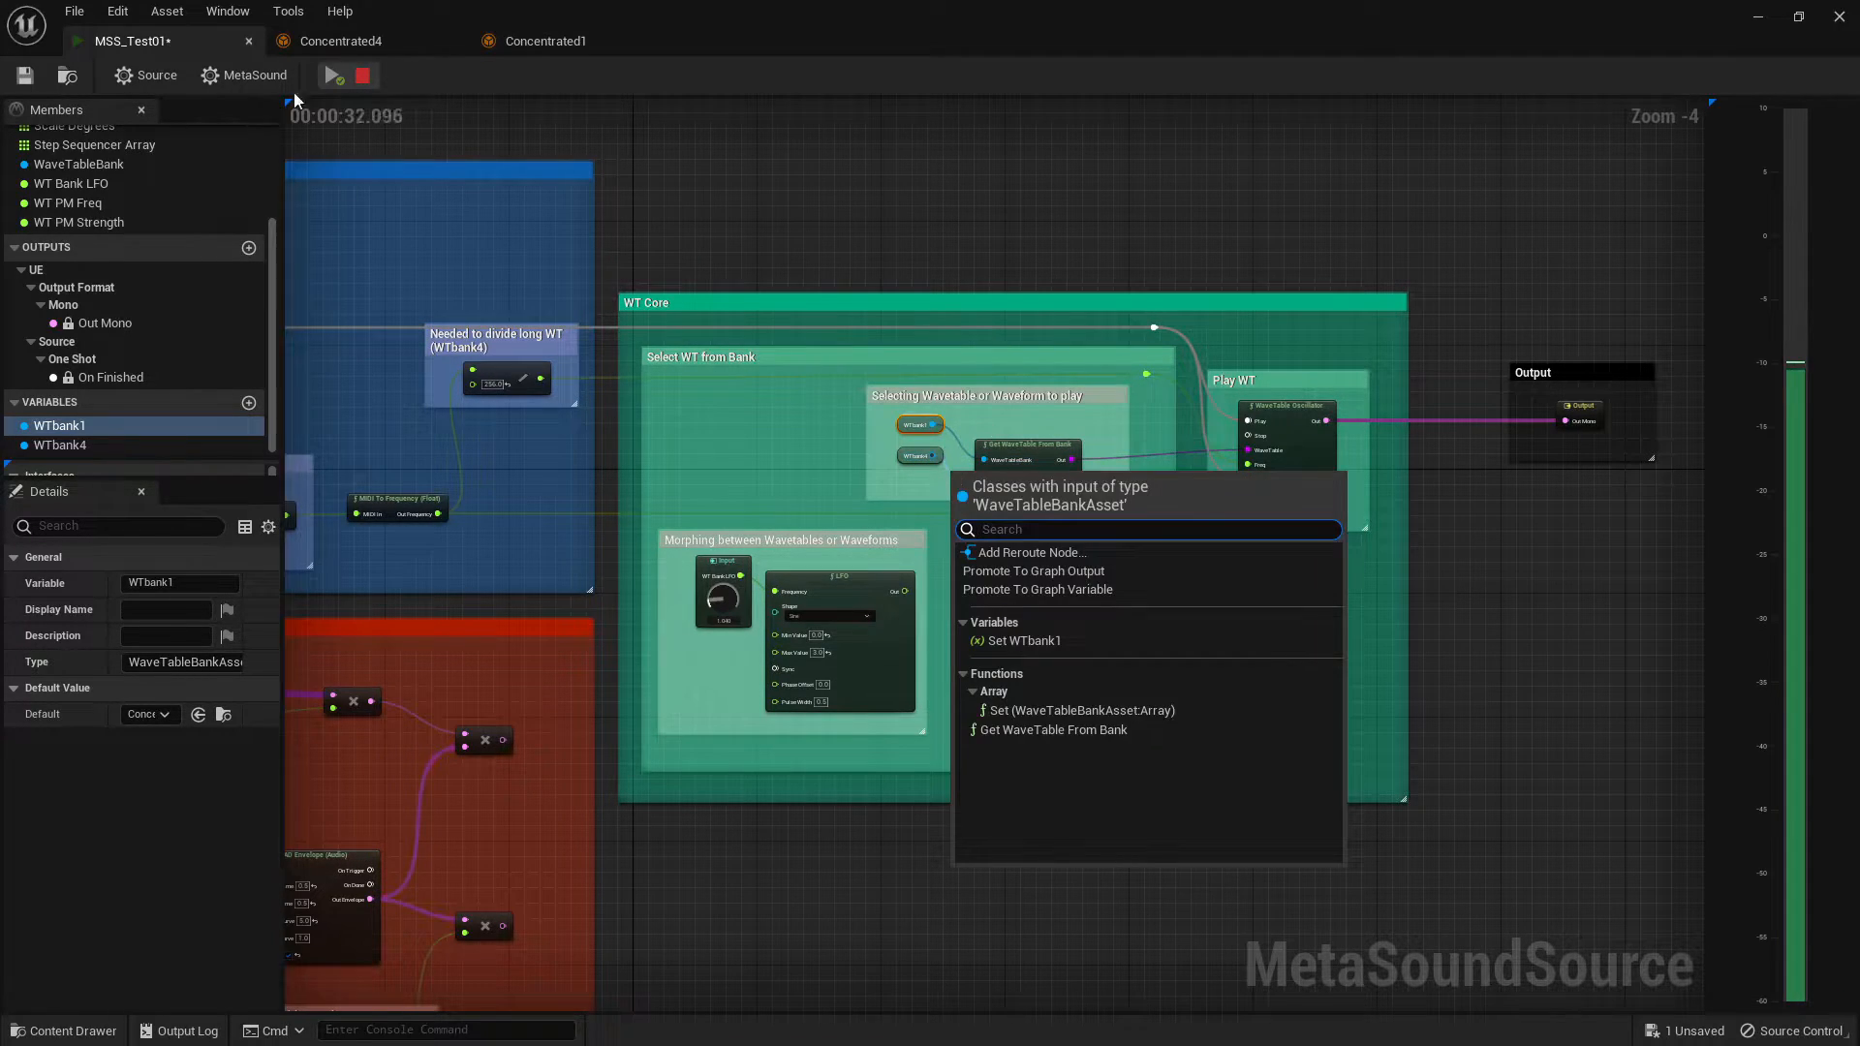
left_click(572, 40)
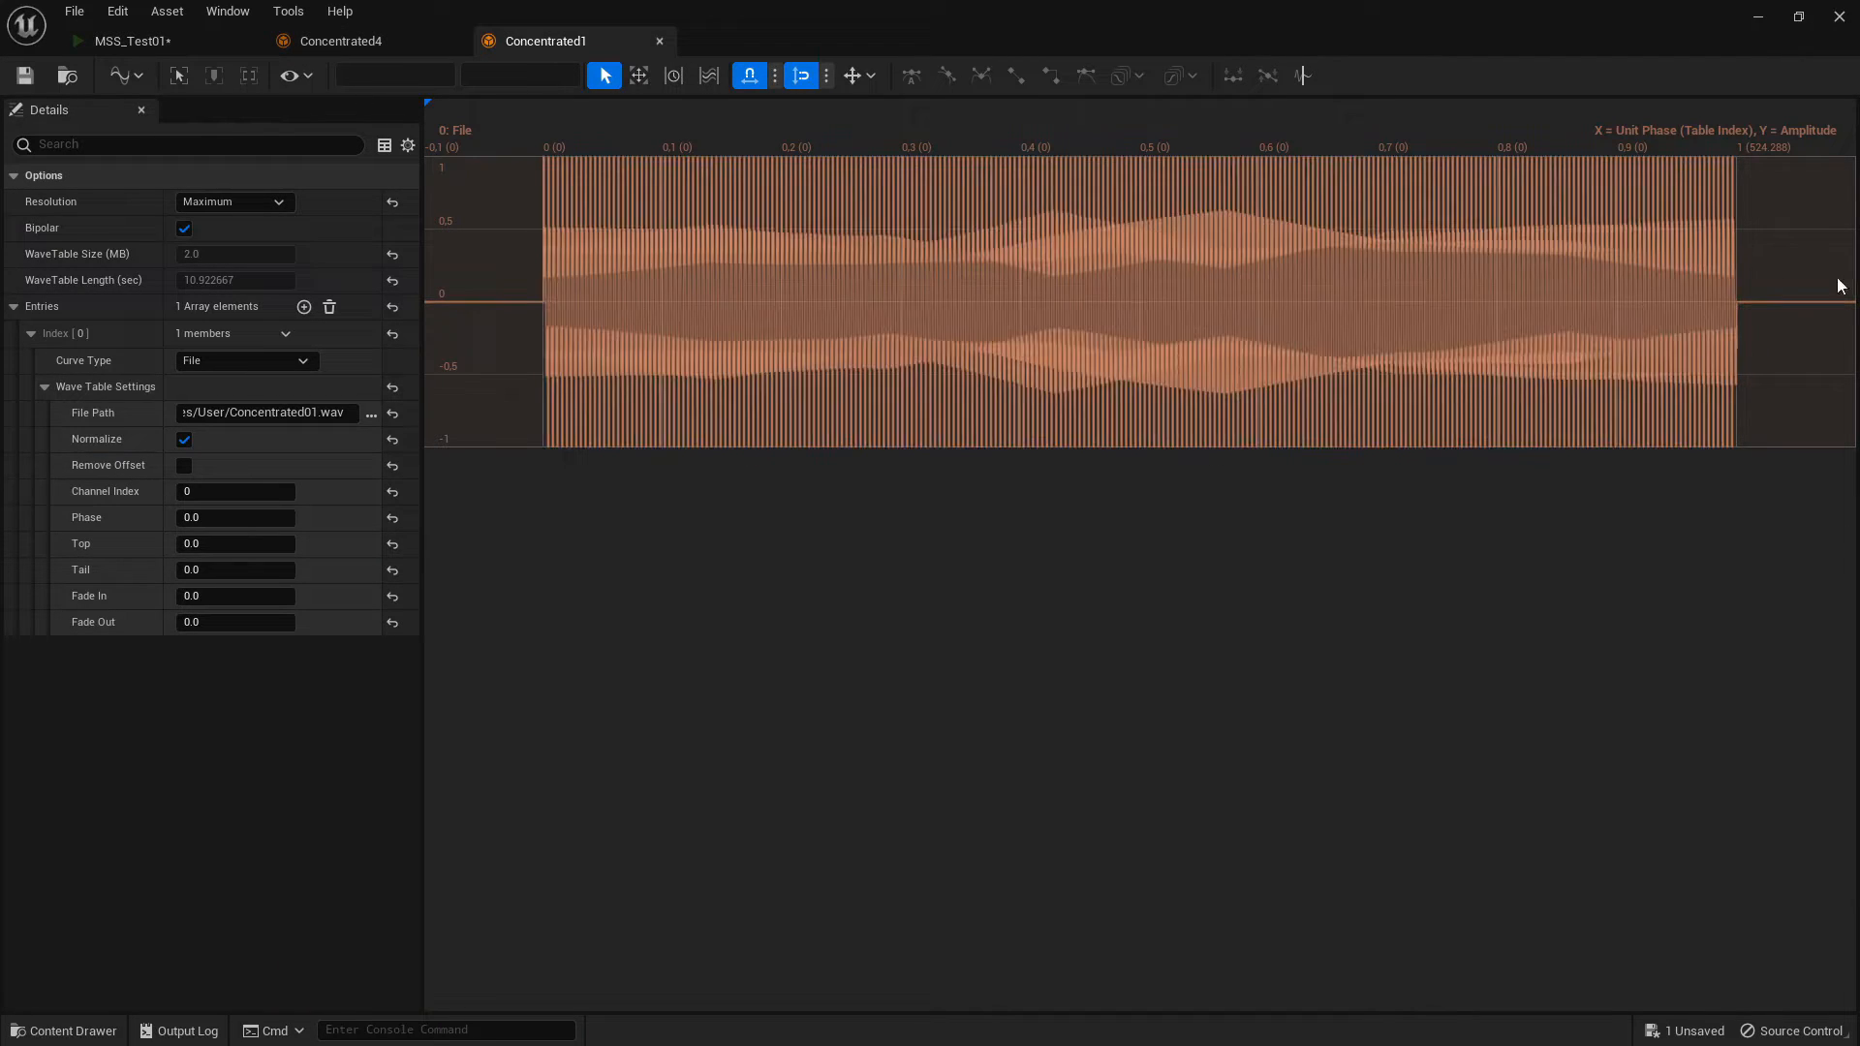
left_click(322, 42)
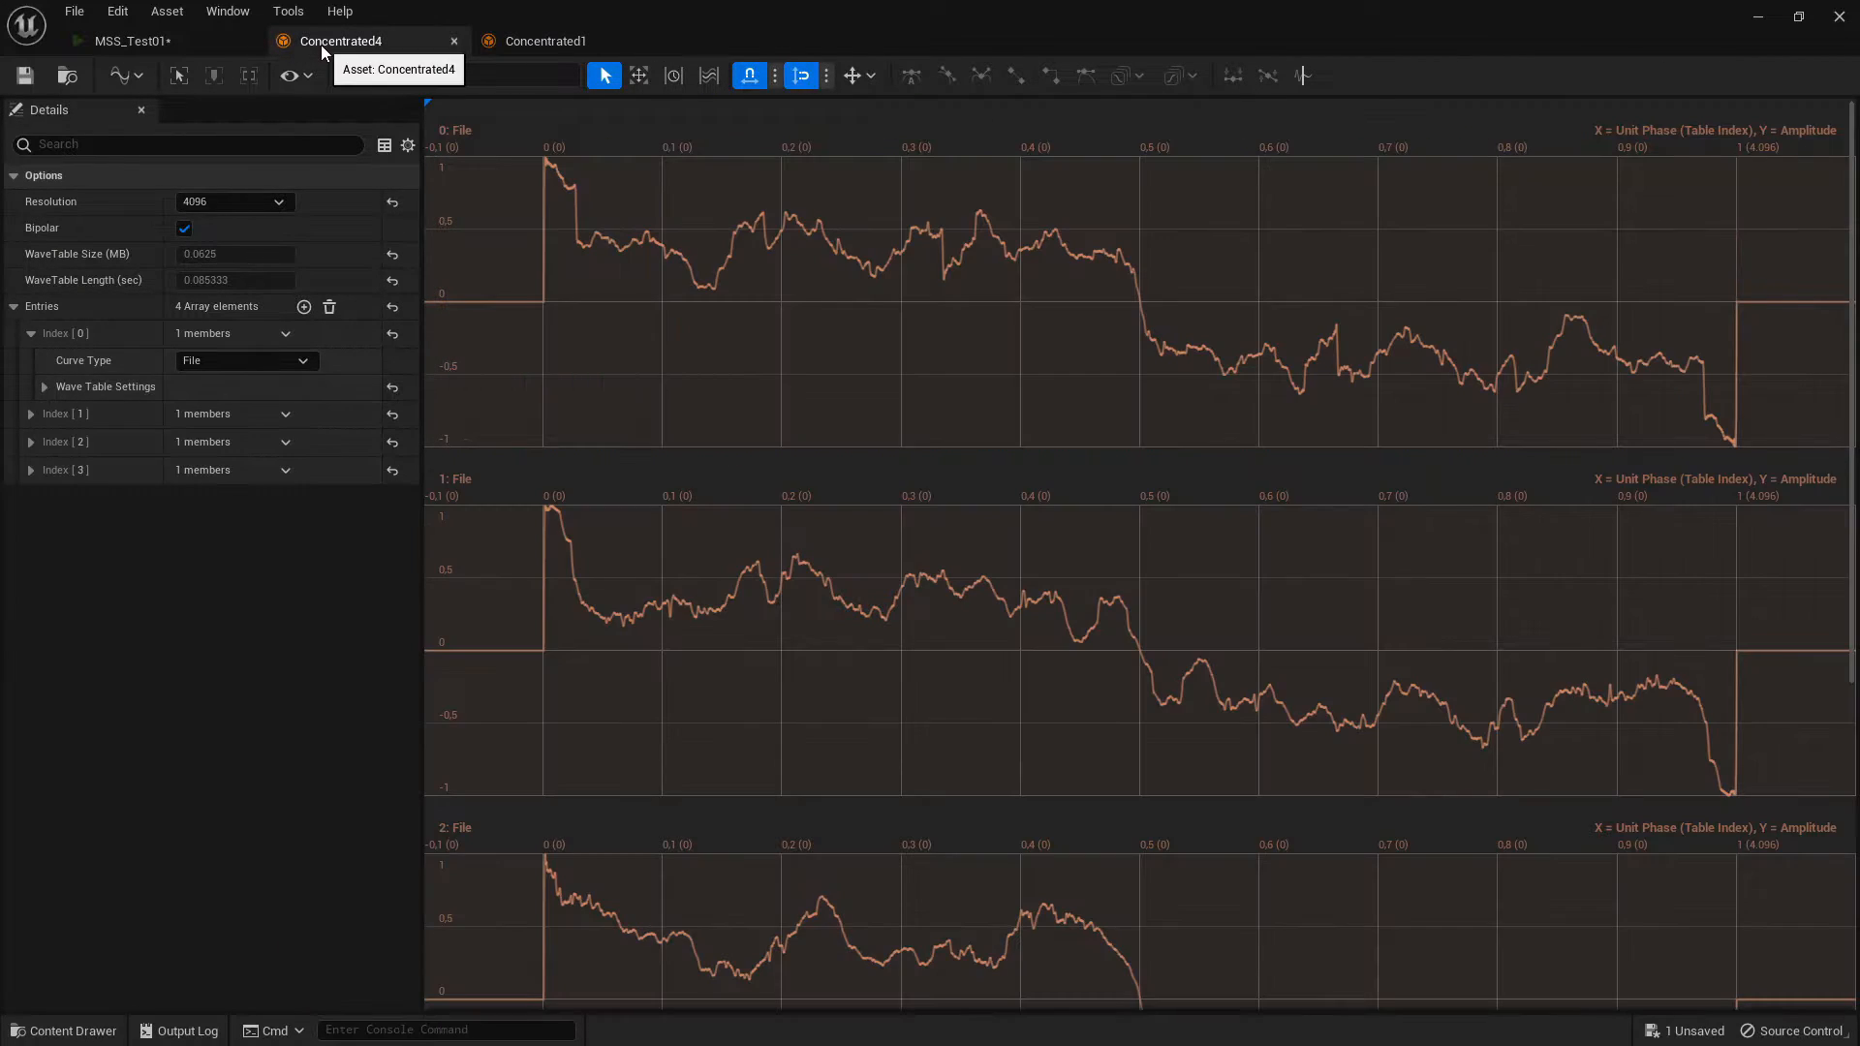
left_click(184, 41)
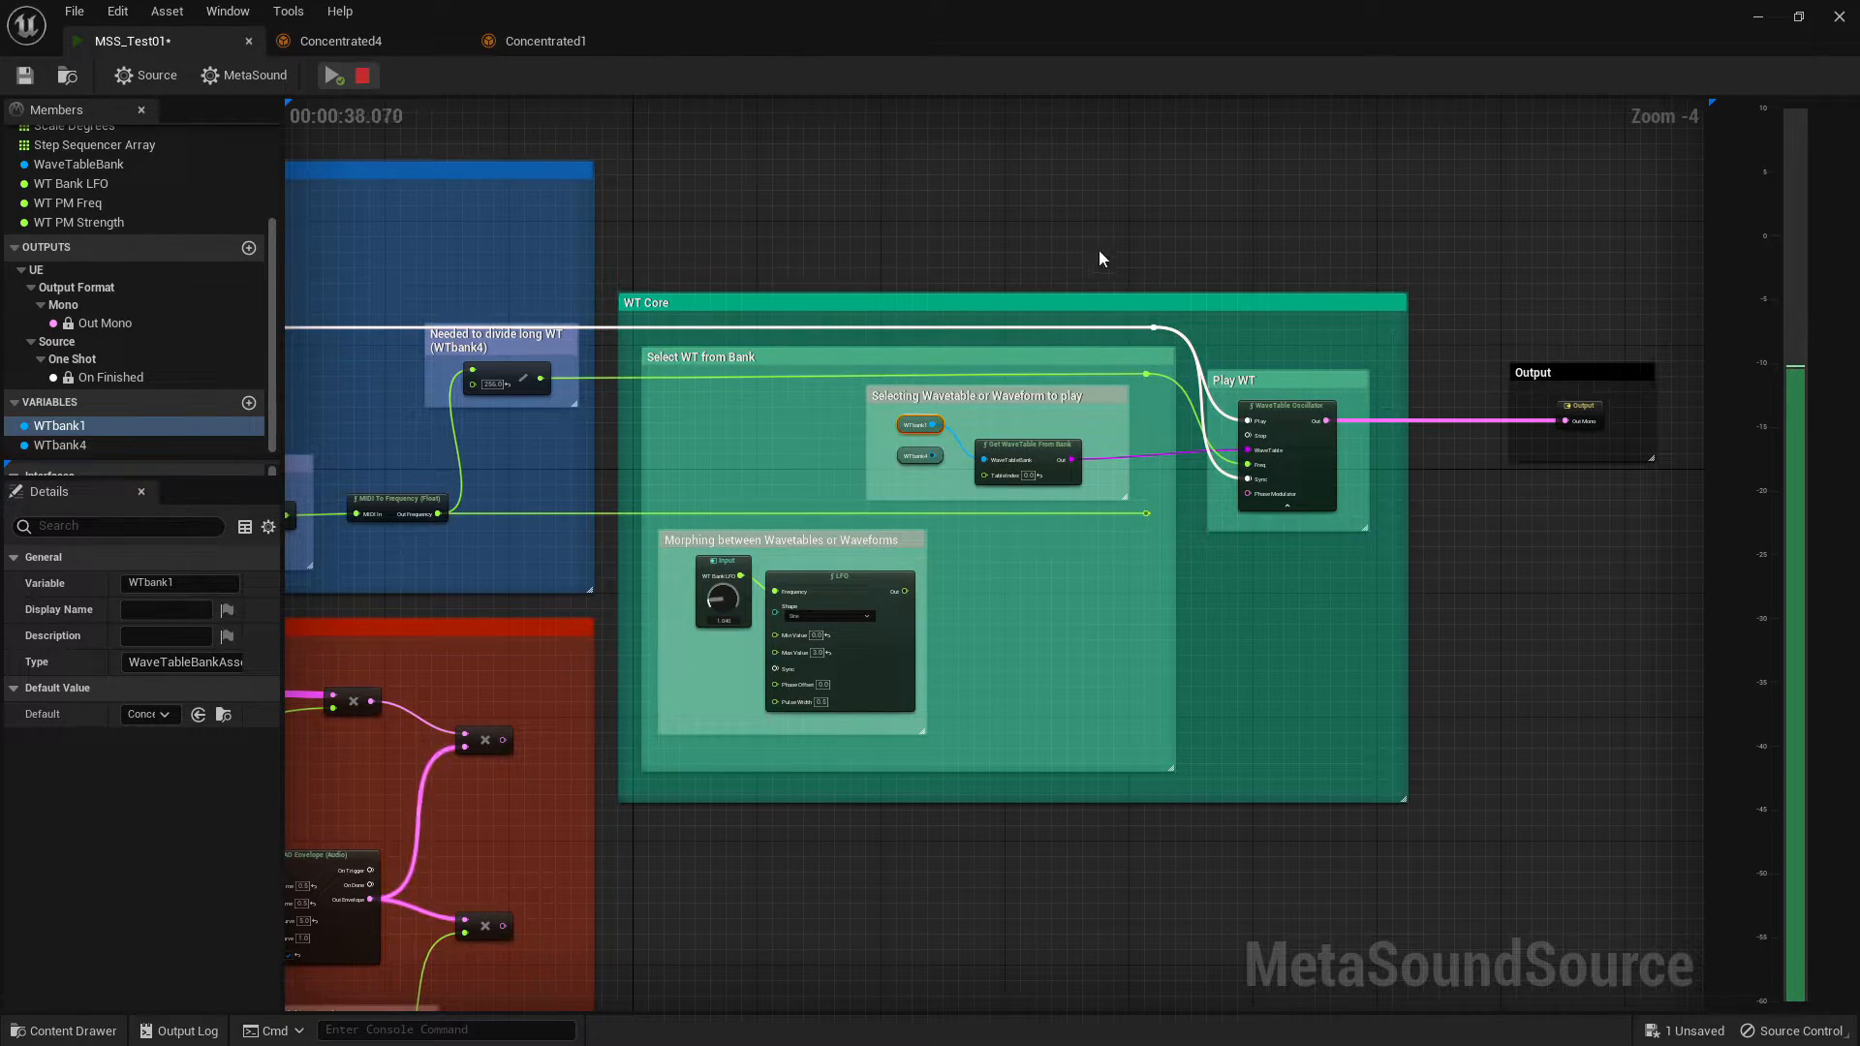
- Connect WTbank4 to the WaveTableBank input of Get WaveTable From Bank and restart playback
mouse_move(1114, 229)
right_mouse_down()
mouse_move(1134, 229)
mouse_move(1103, 237)
right_mouse_up()
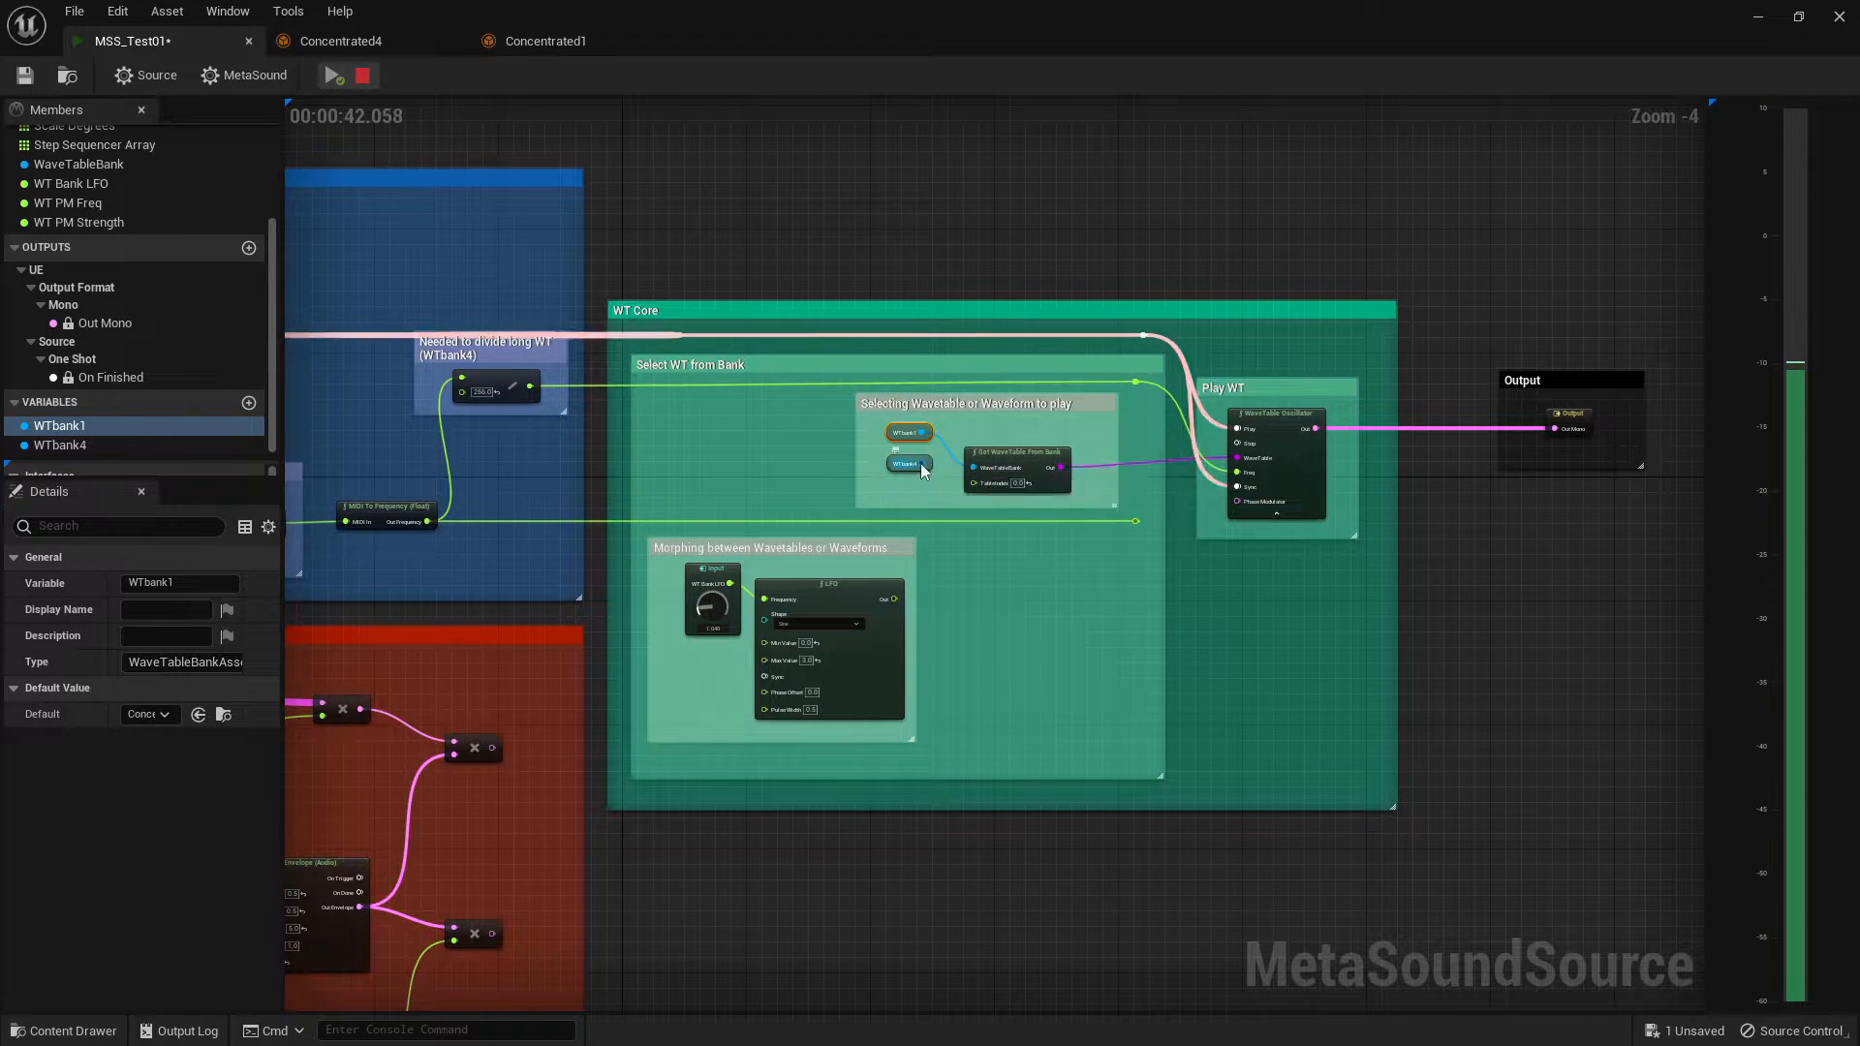
left_click_drag(922, 470, 979, 470)
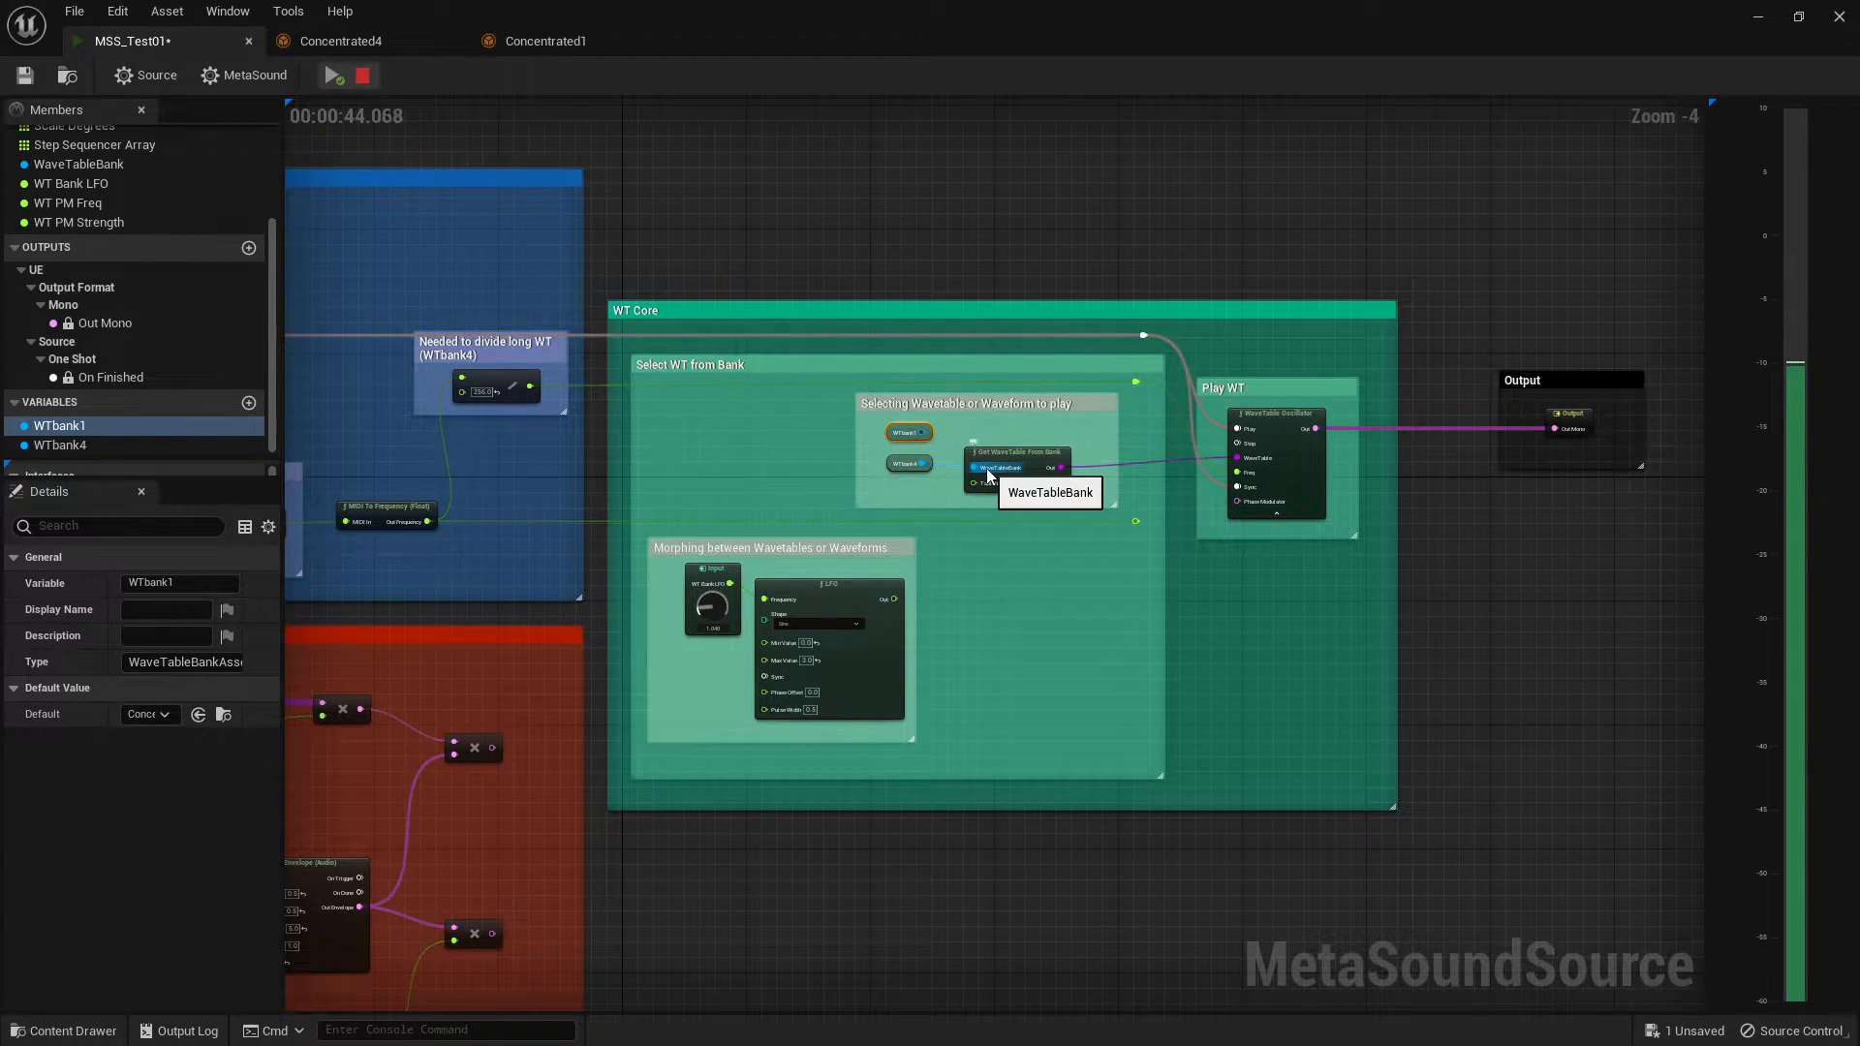
left_click(926, 240)
right_click_drag(916, 330, 1266, 330)
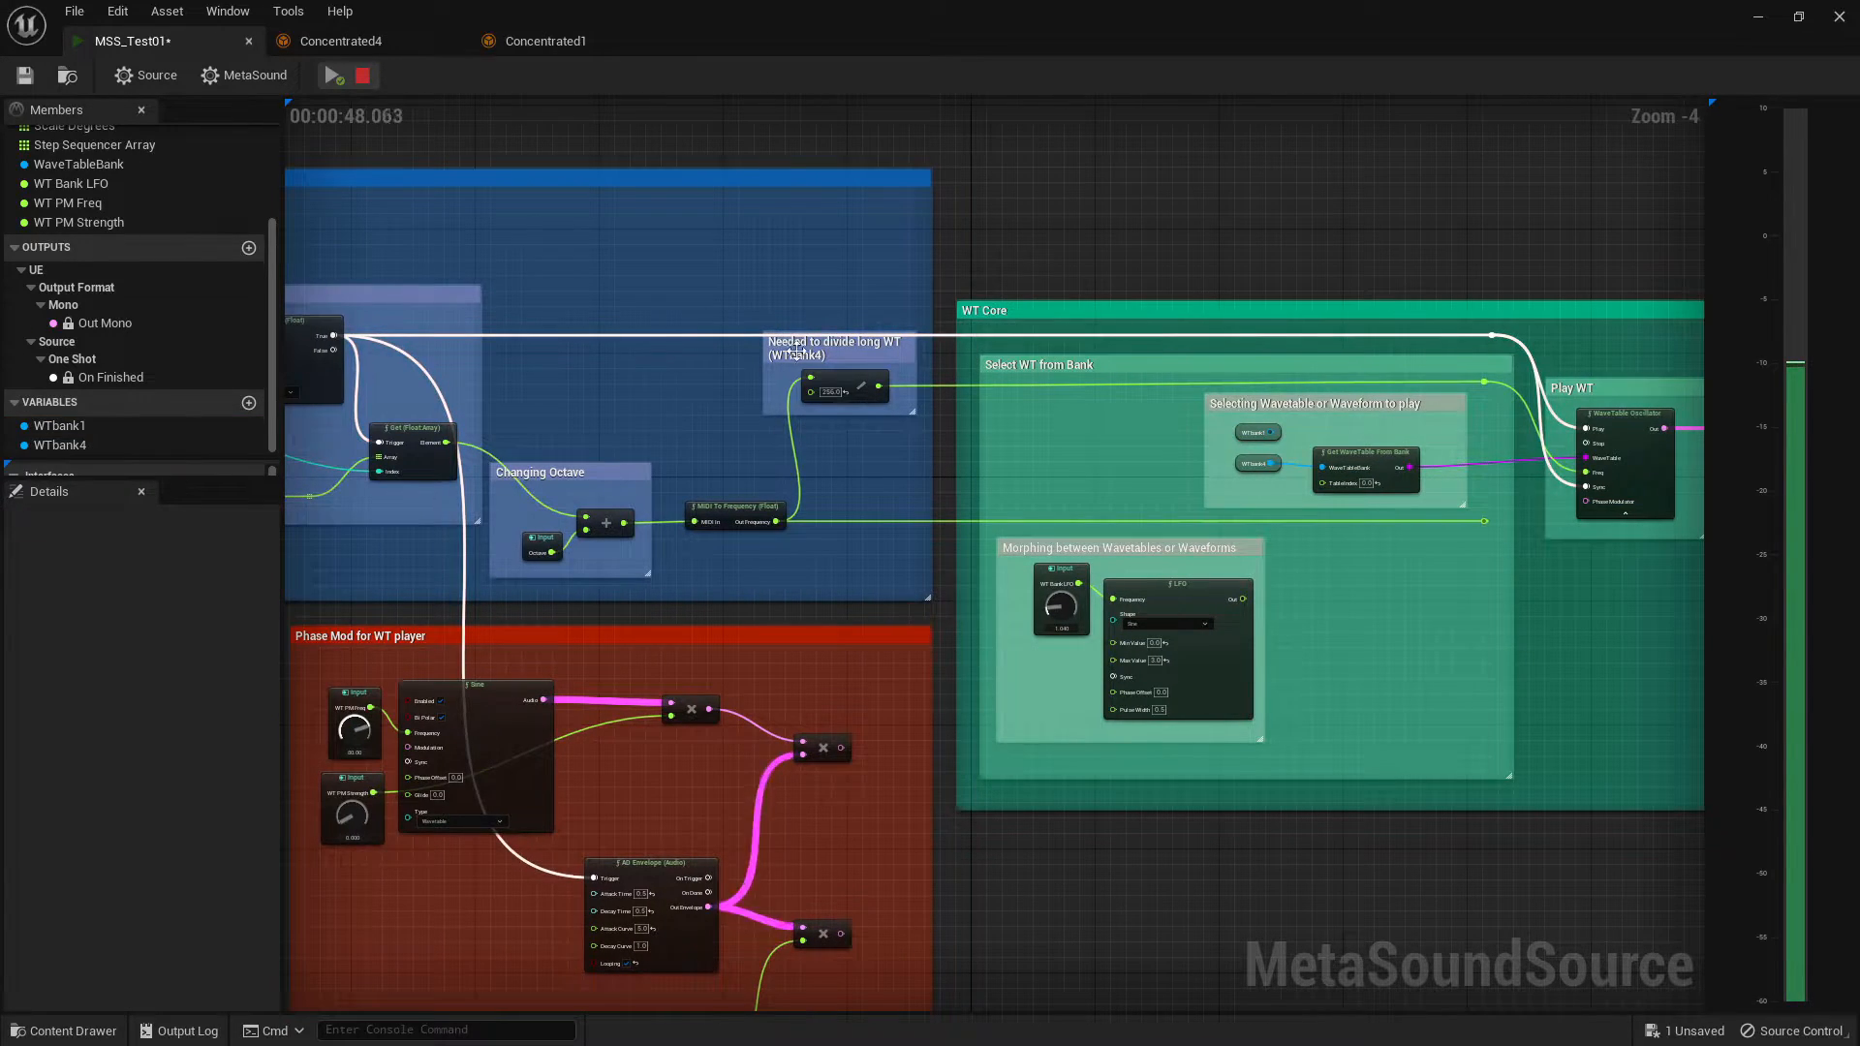
key("space")
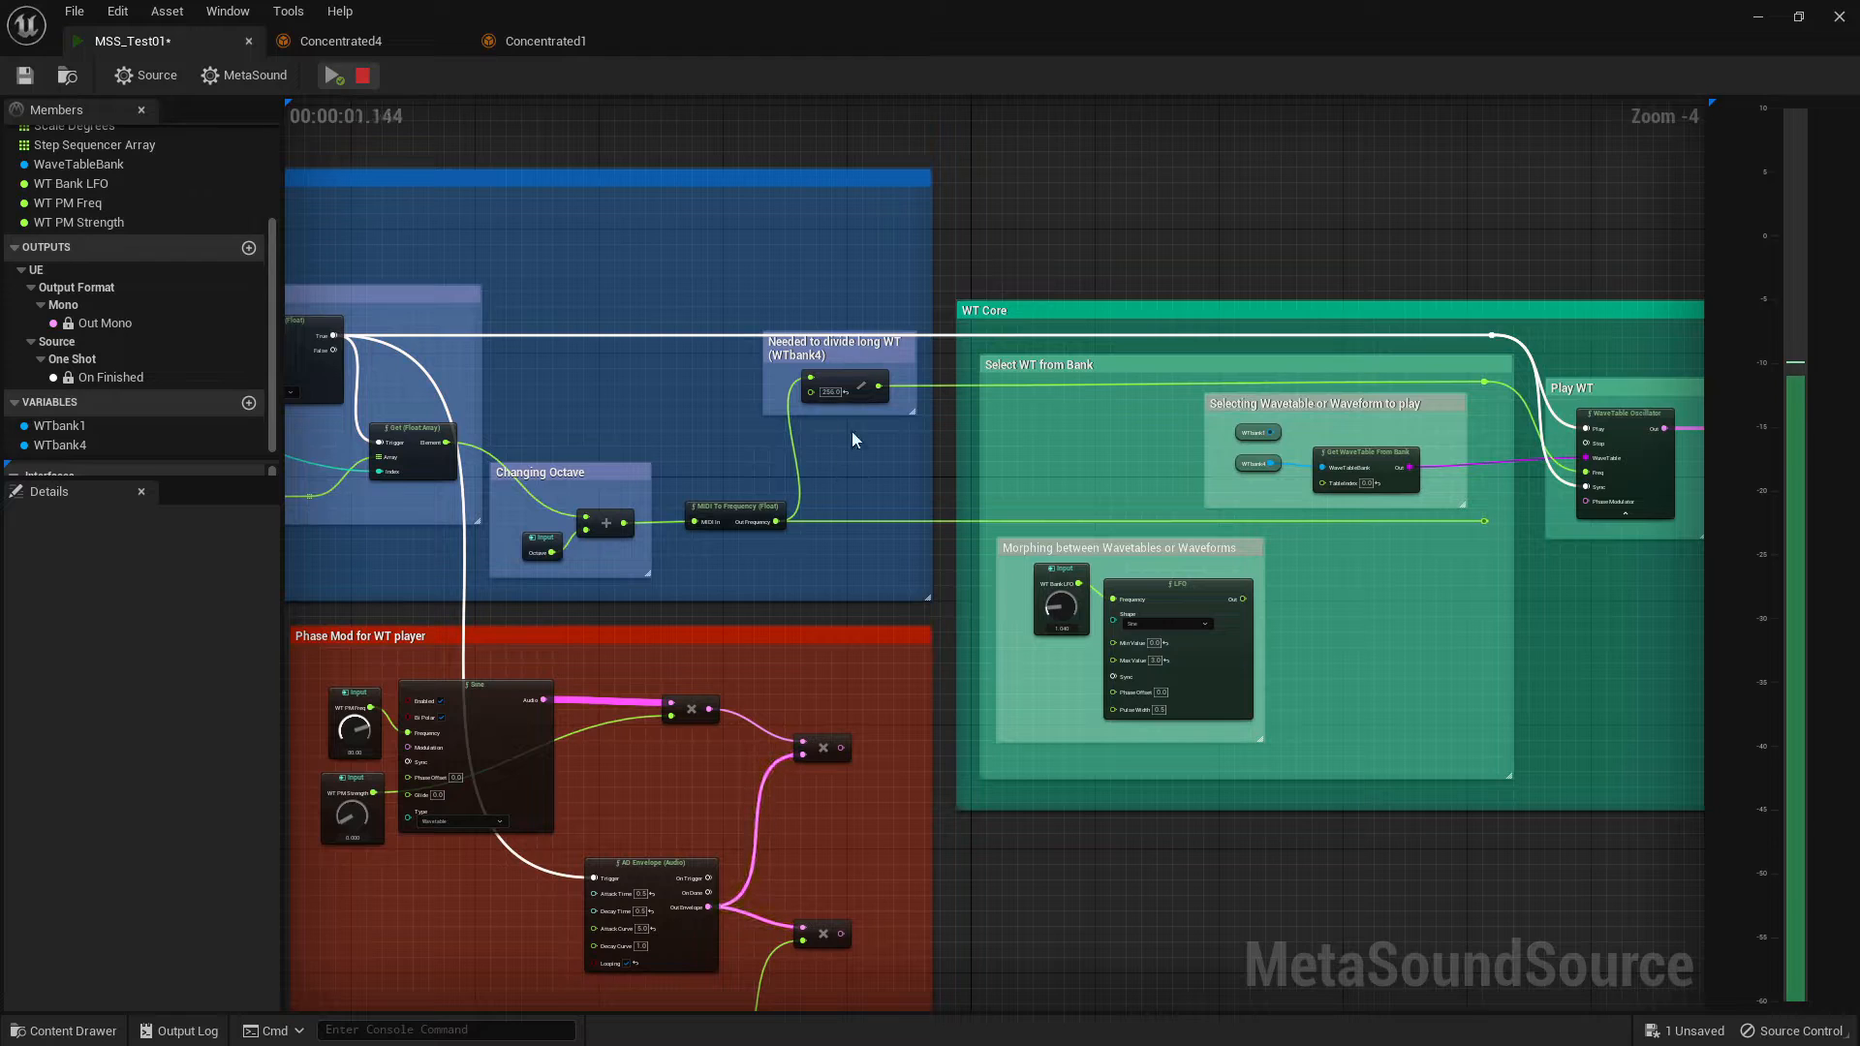
- Check the Concentrated4 bank, then connect the undivided MIDI To Frequency output to the WaveTable Oscillator's Freq and restart playback
mouse_move(1188, 522)
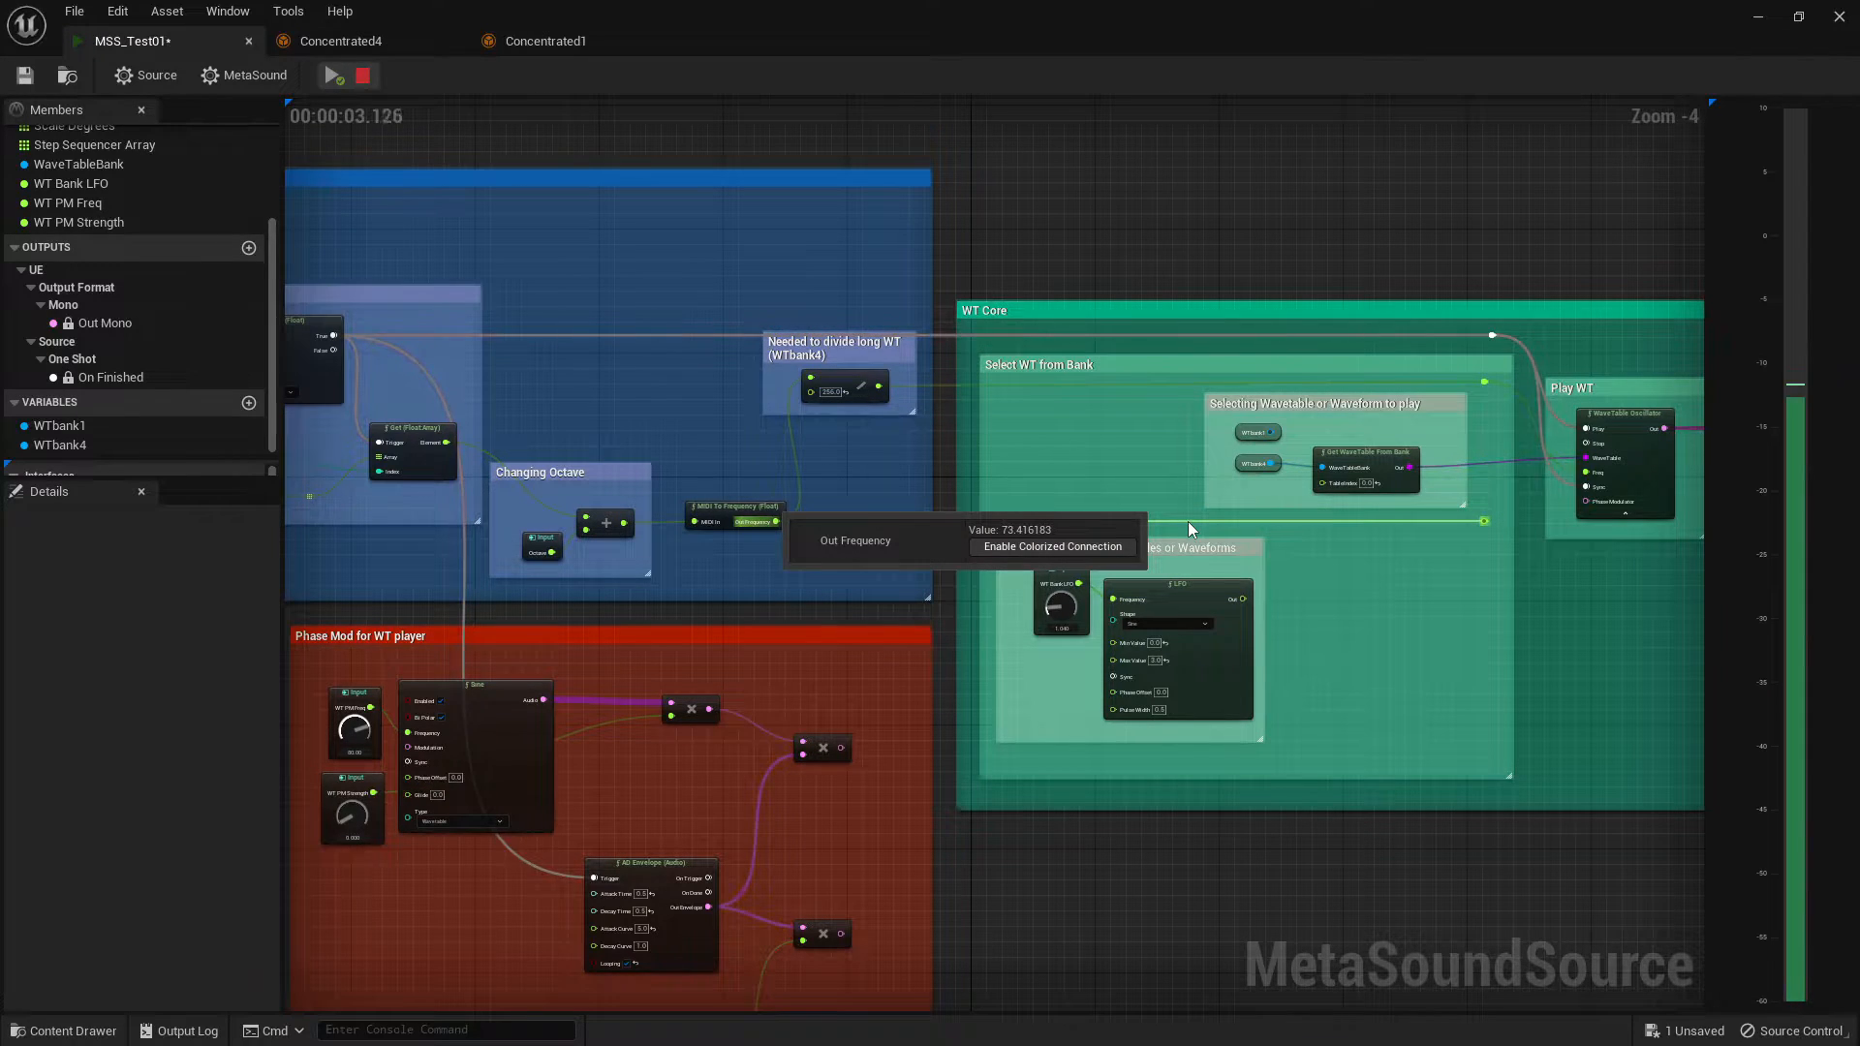
left_click(399, 44)
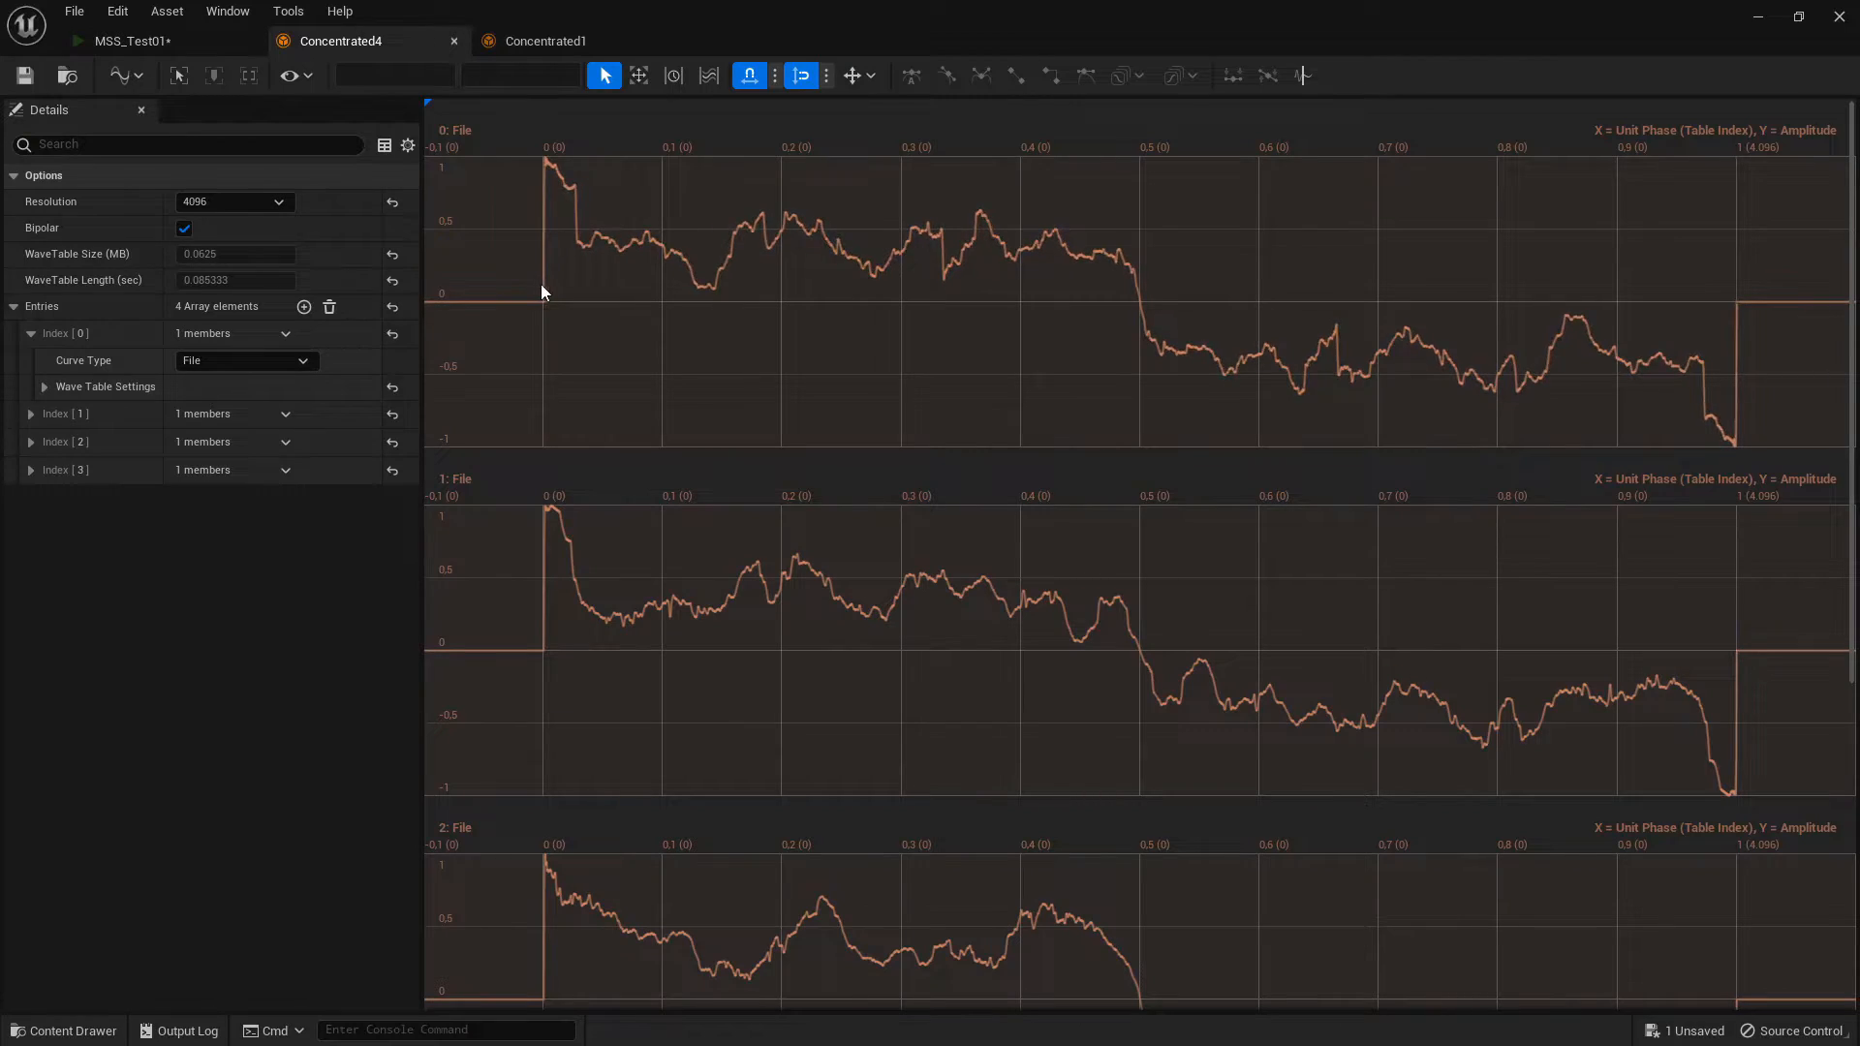
left_click(208, 40)
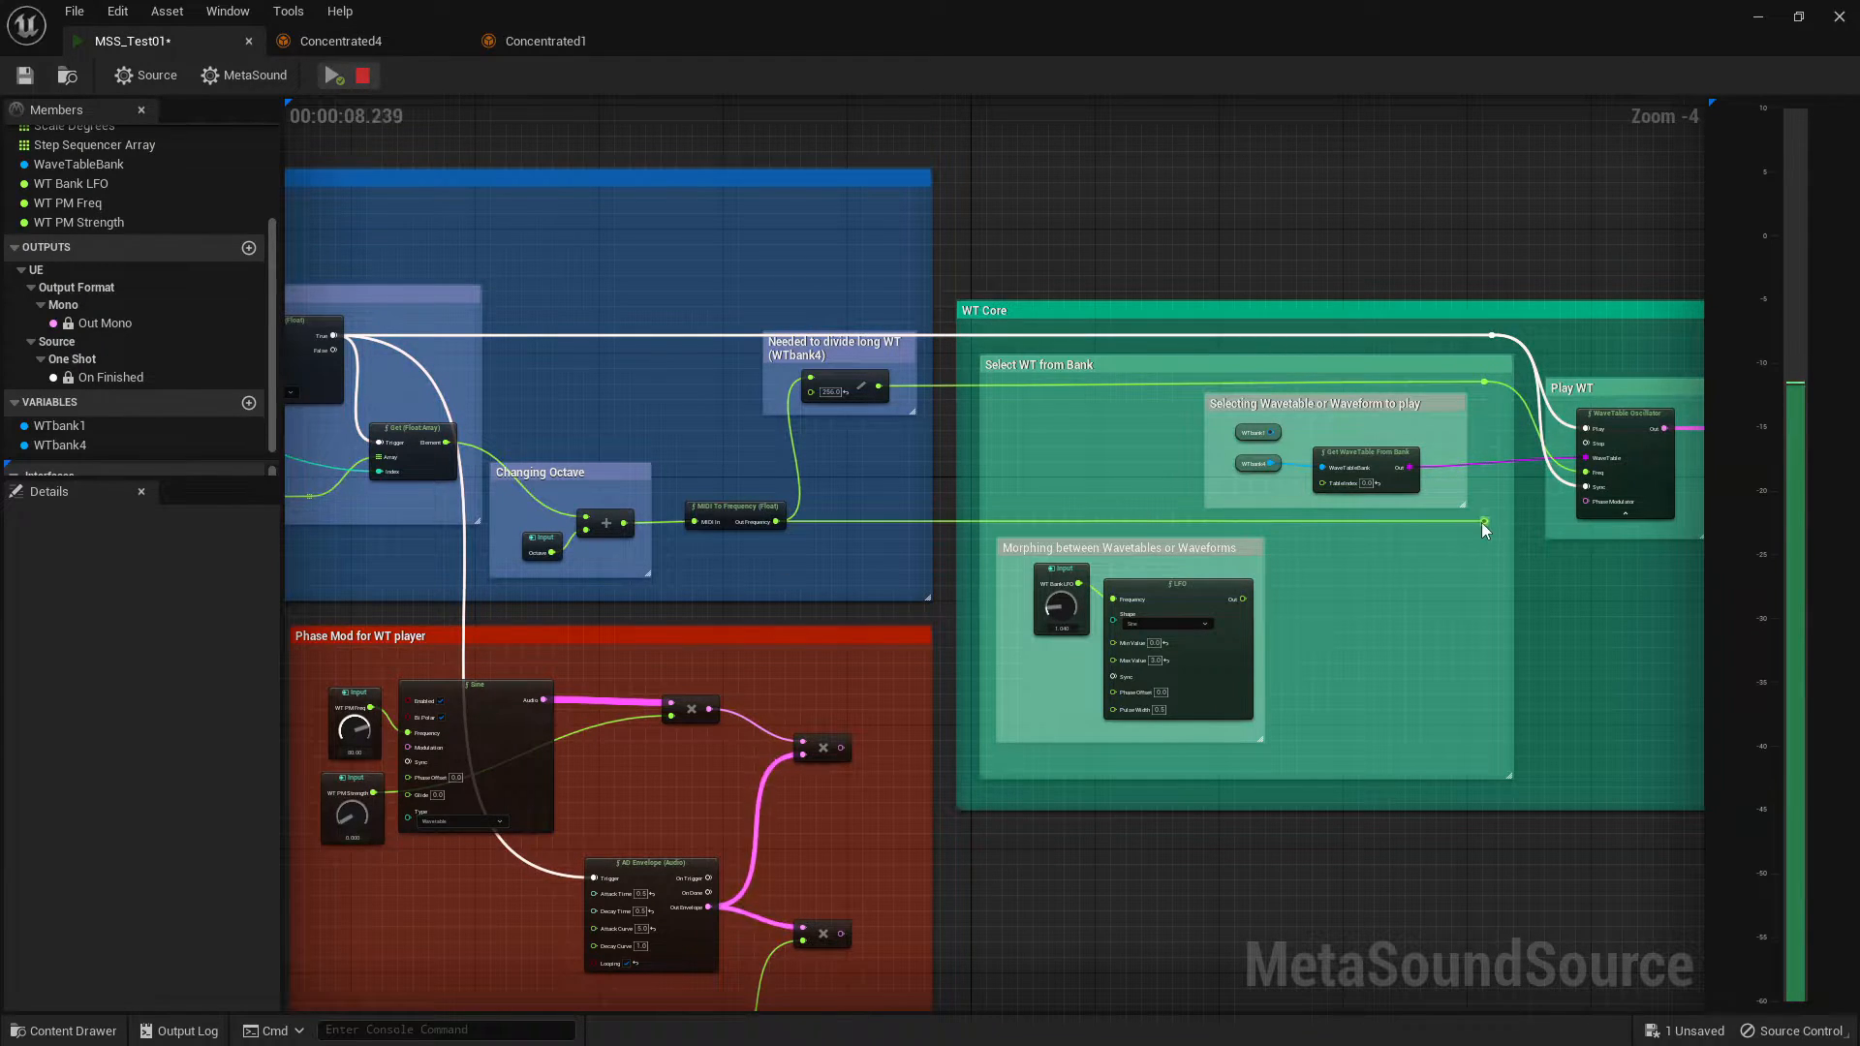
left_click_drag(1480, 522, 1577, 491)
key("space")
key("space")
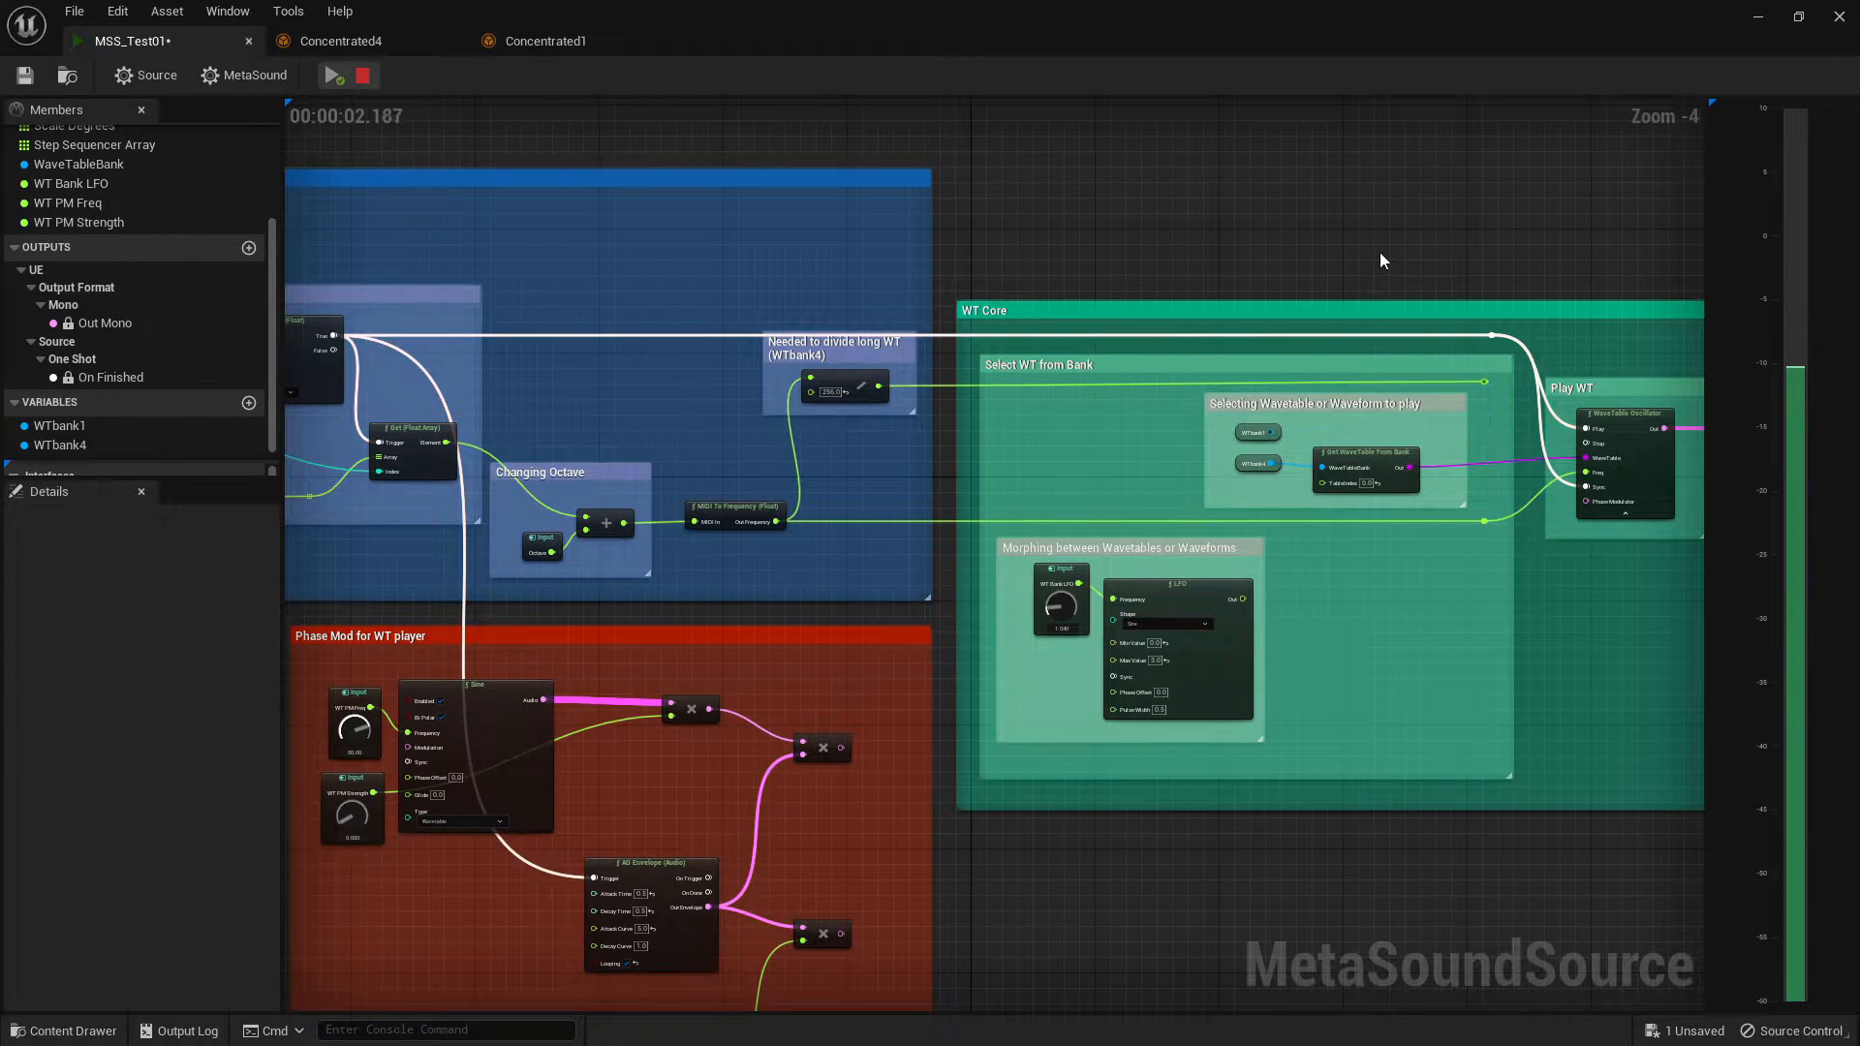
- Inspect the start of the Concentrated1 waveform, view the Concentrated4 bank, and return to the graph's WT Core section
left_click(494, 40)
mouse_move(456, 305)
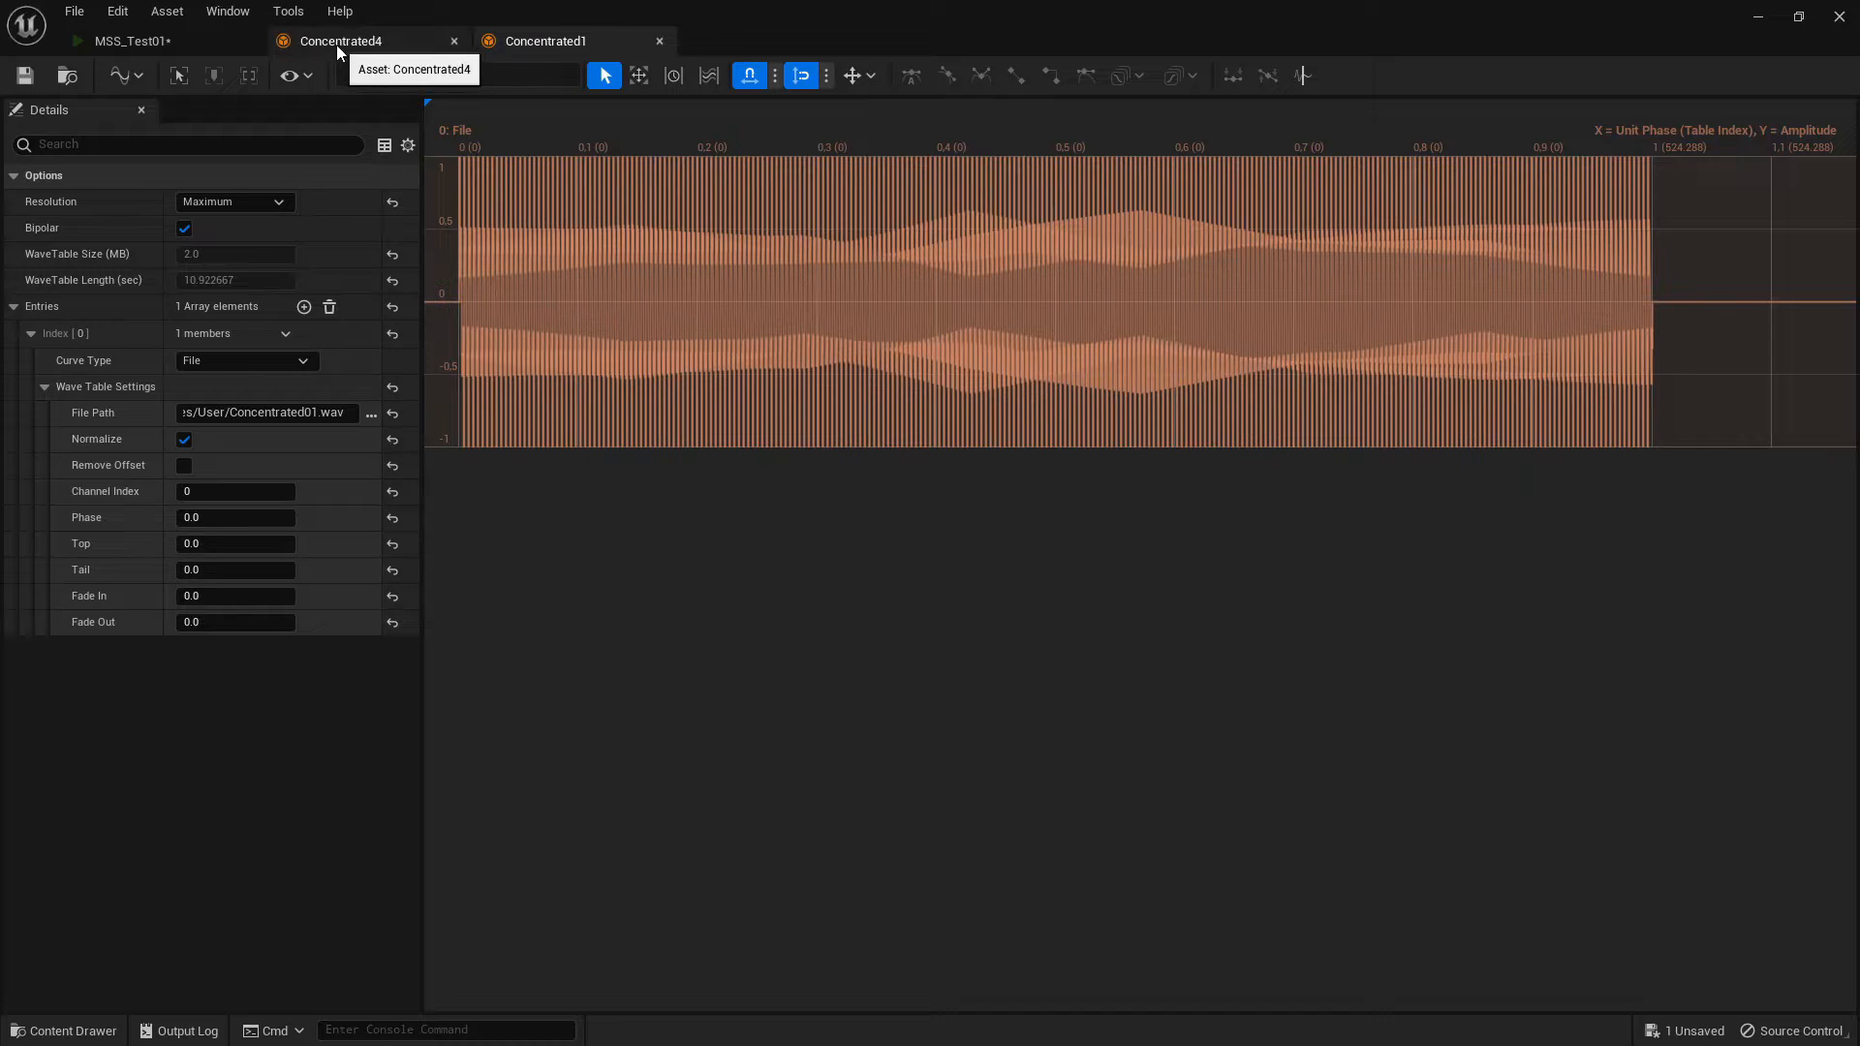
left_click(336, 44)
left_click(132, 43)
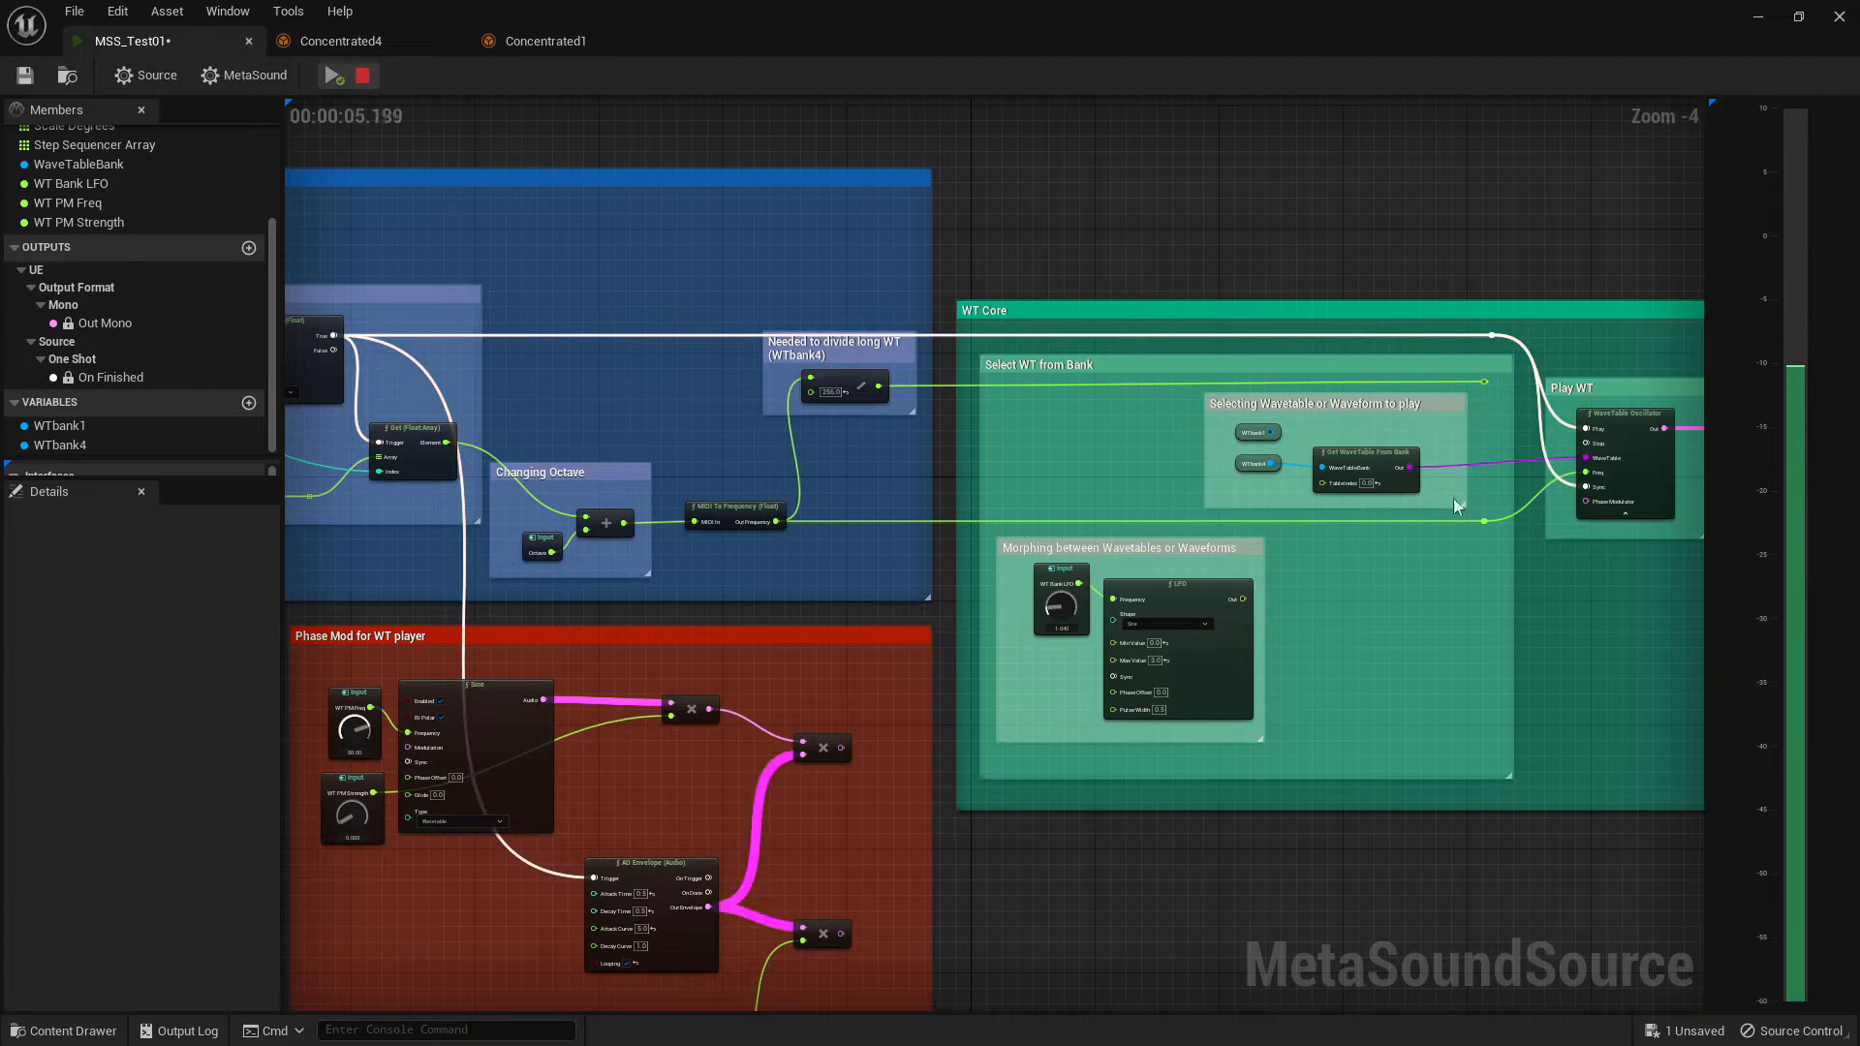
right_click_drag(1434, 253, 1328, 205)
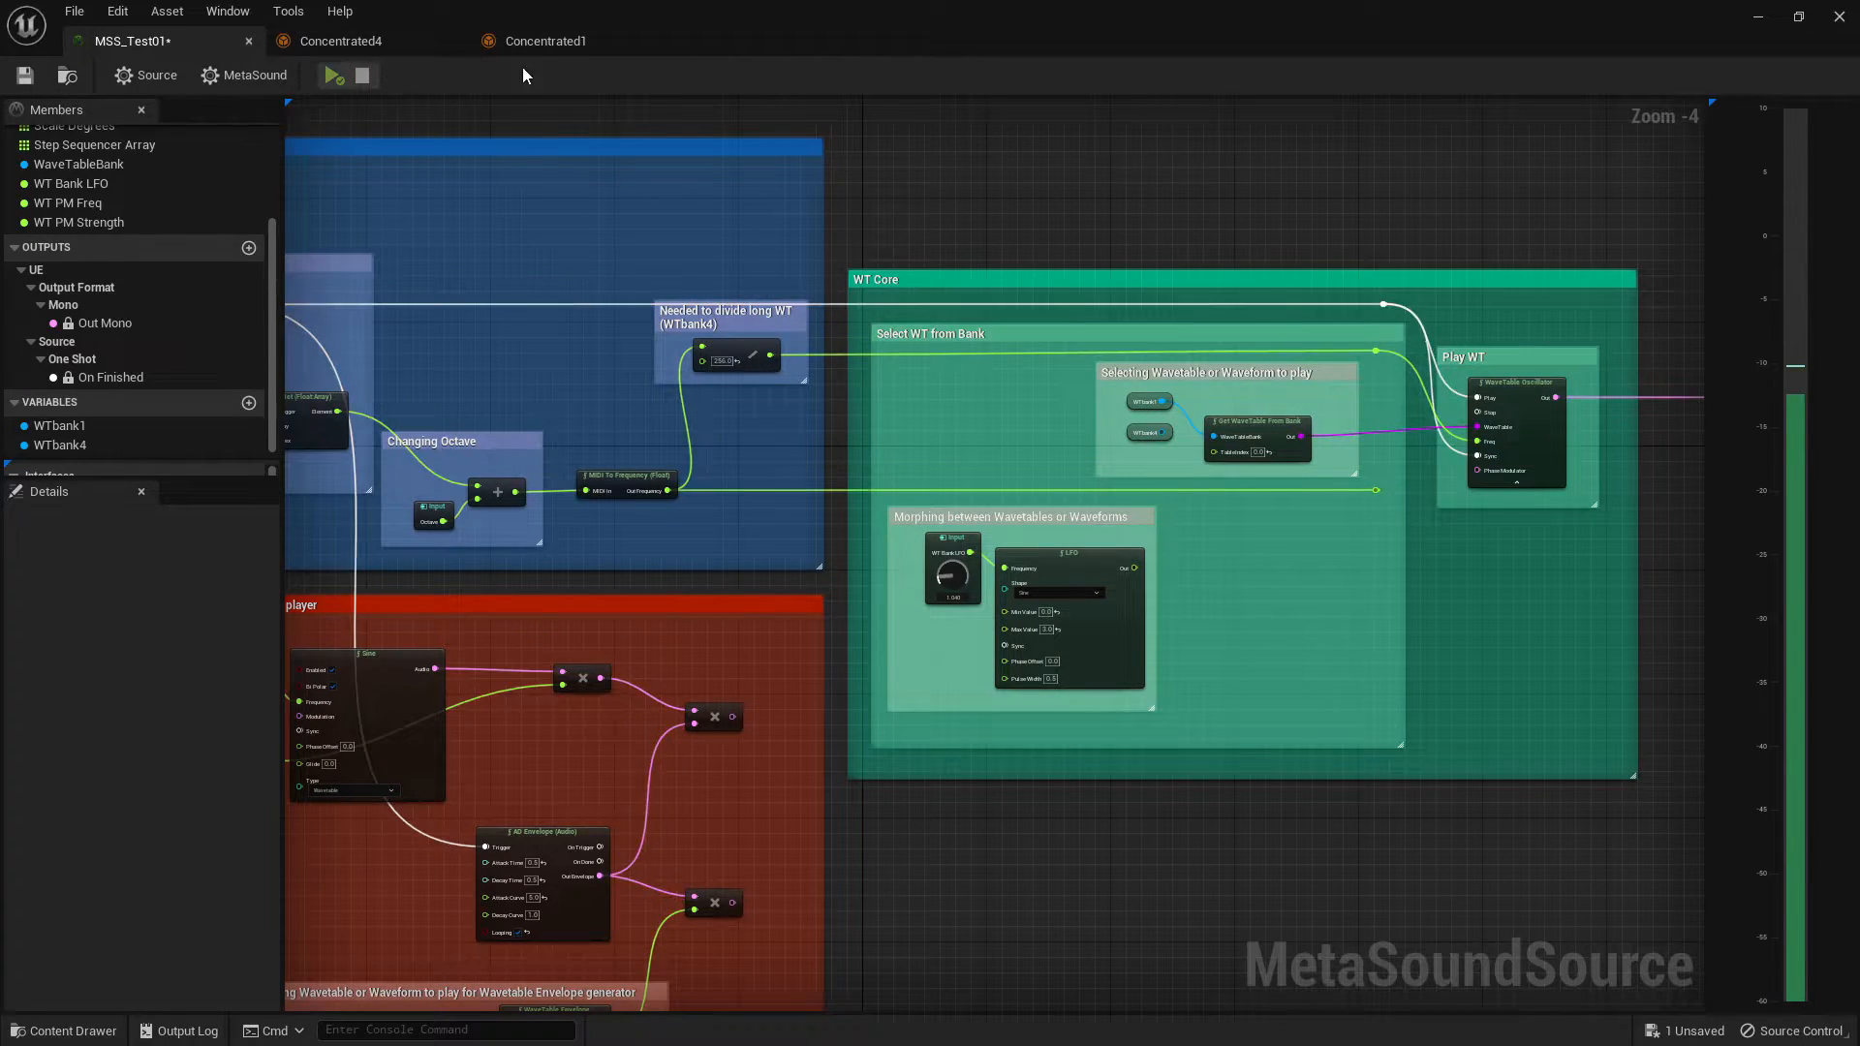
- Set the Concentrated1 bank's resolution to 4096 and return to the MSS_Test01 graph to audition it
left_click(568, 43)
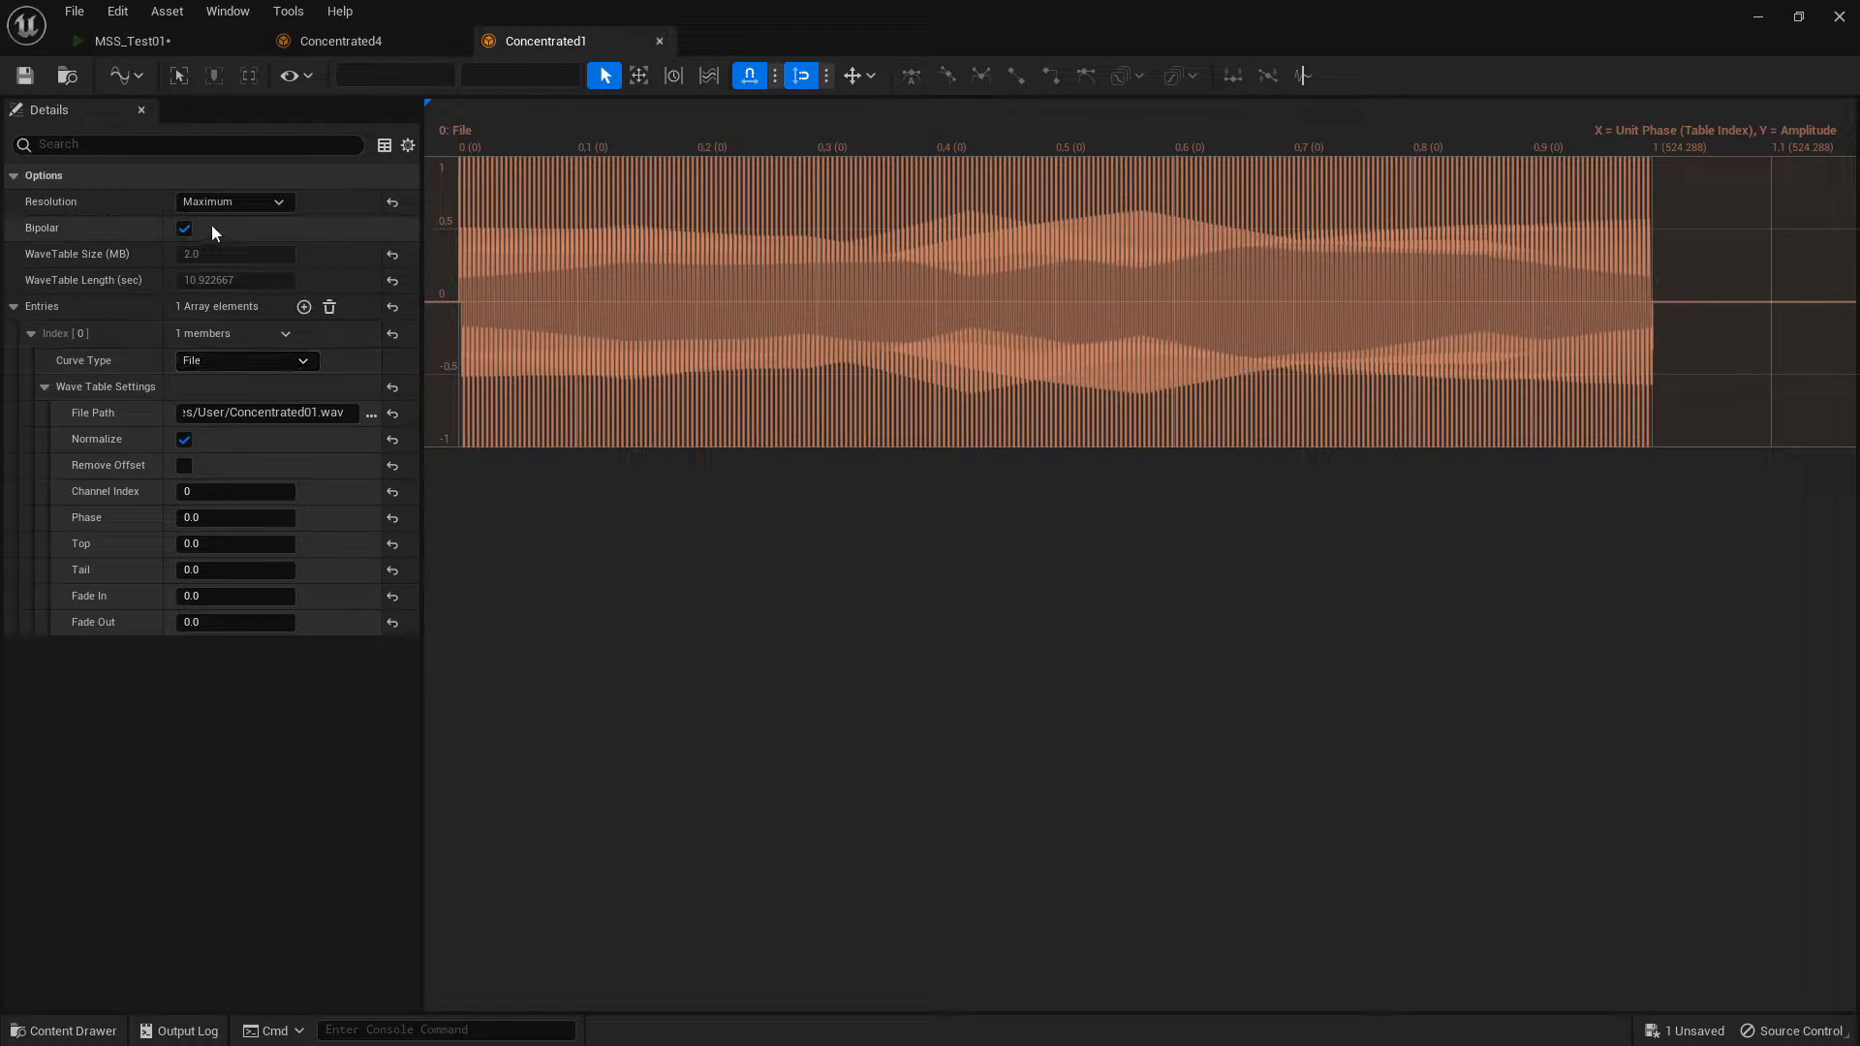
left_click(223, 201)
left_click(217, 387)
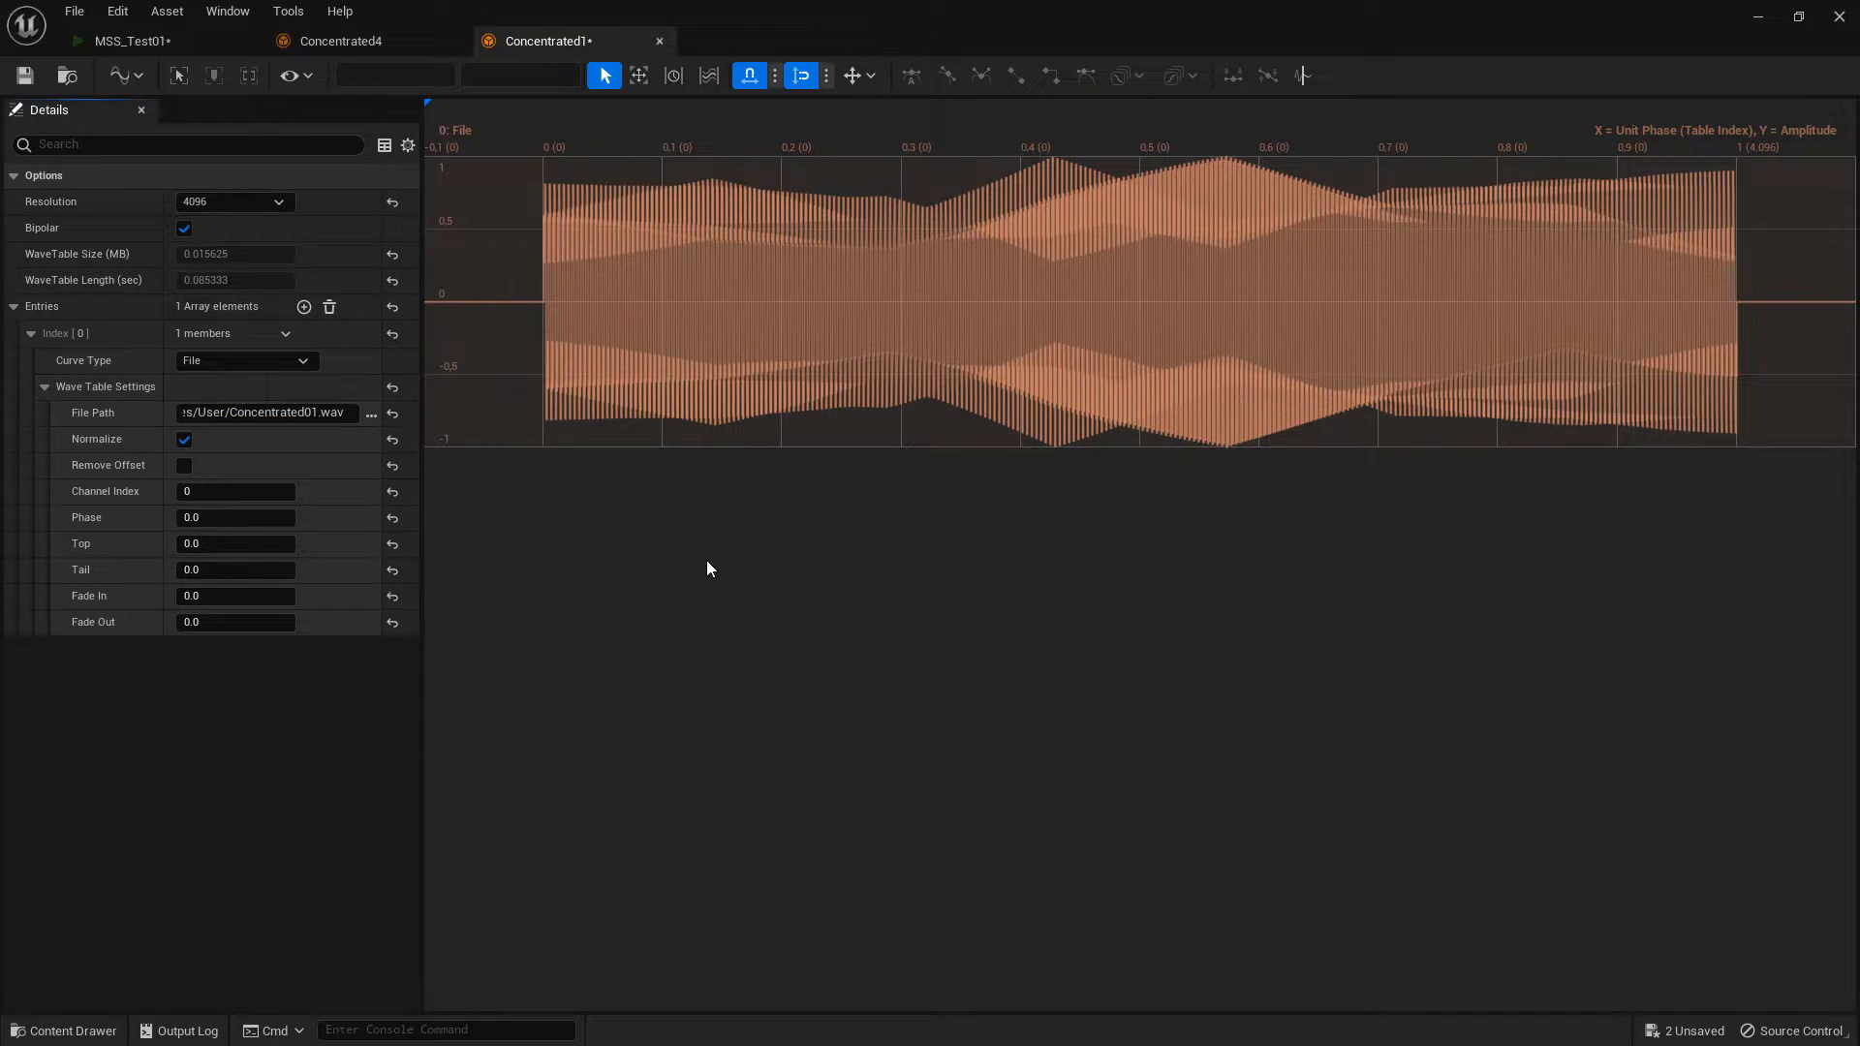
left_click(157, 43)
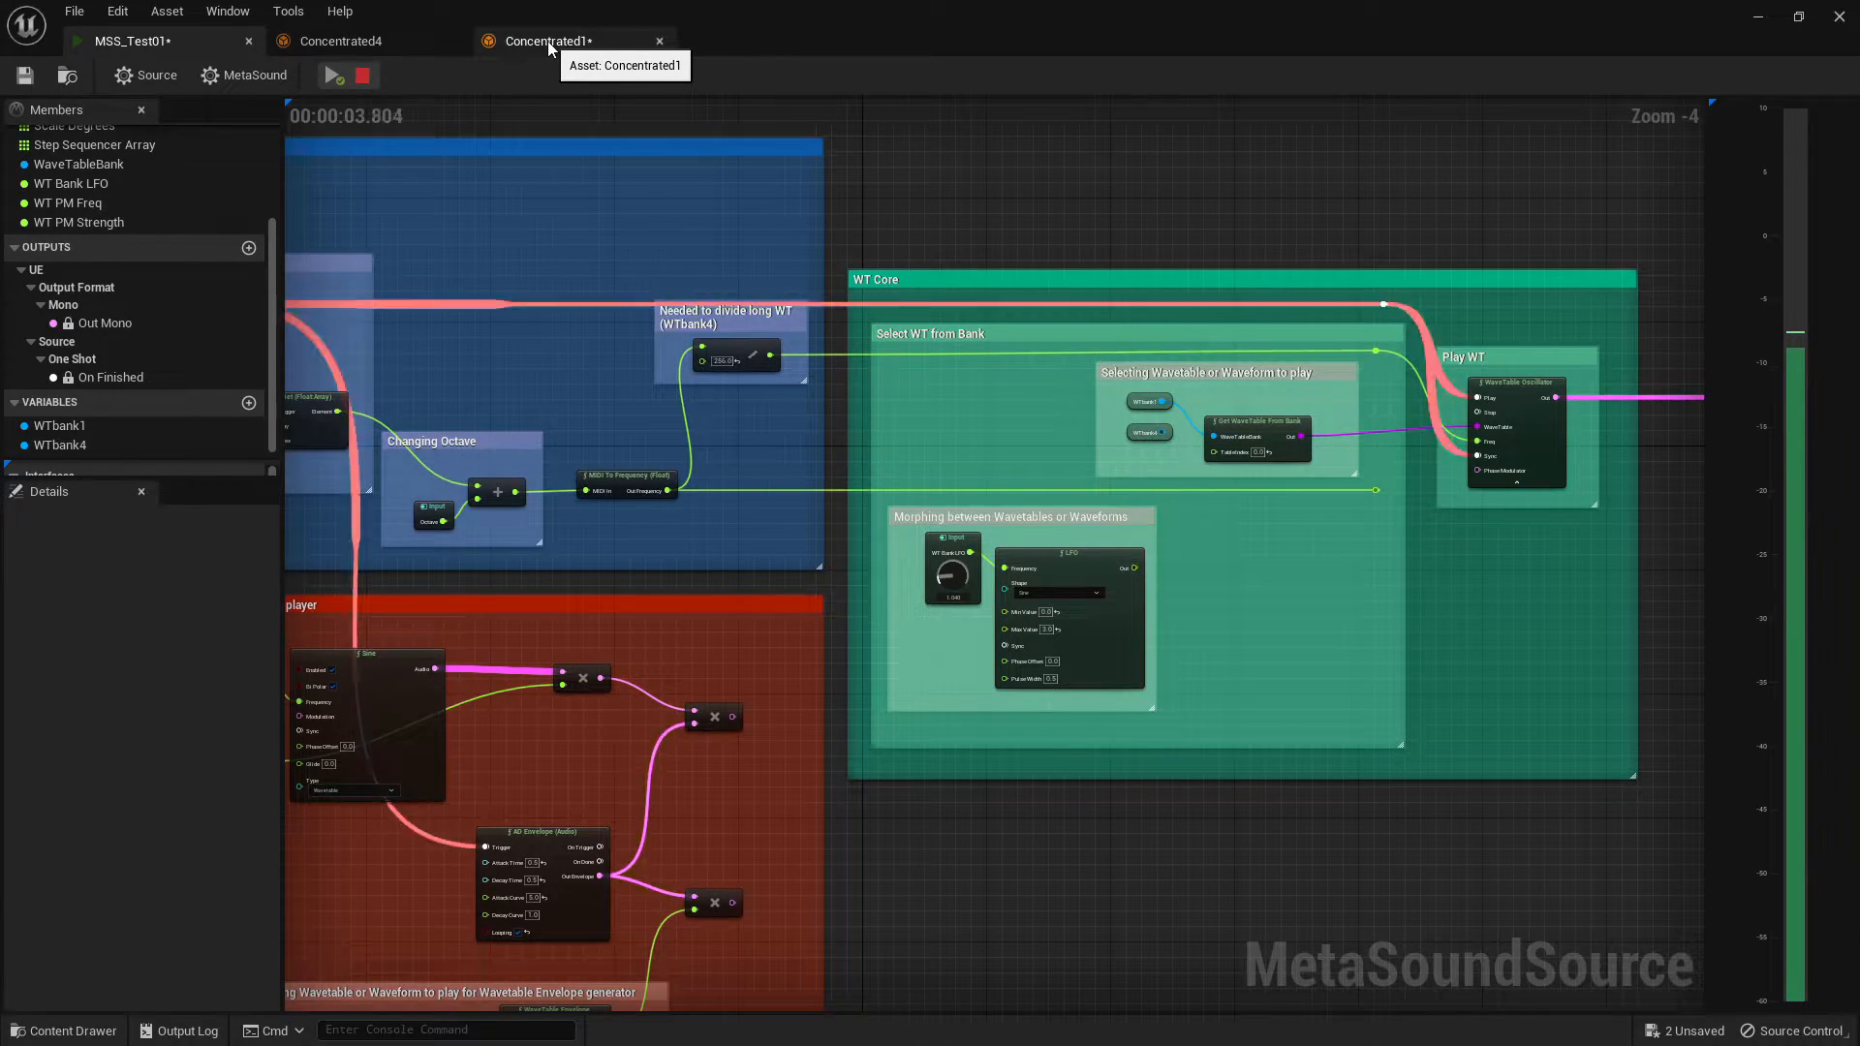
- Restore the Concentrated1 bank's resolution to Maximum and return to the MSS_Test01 graph to hear the difference
left_click(548, 41)
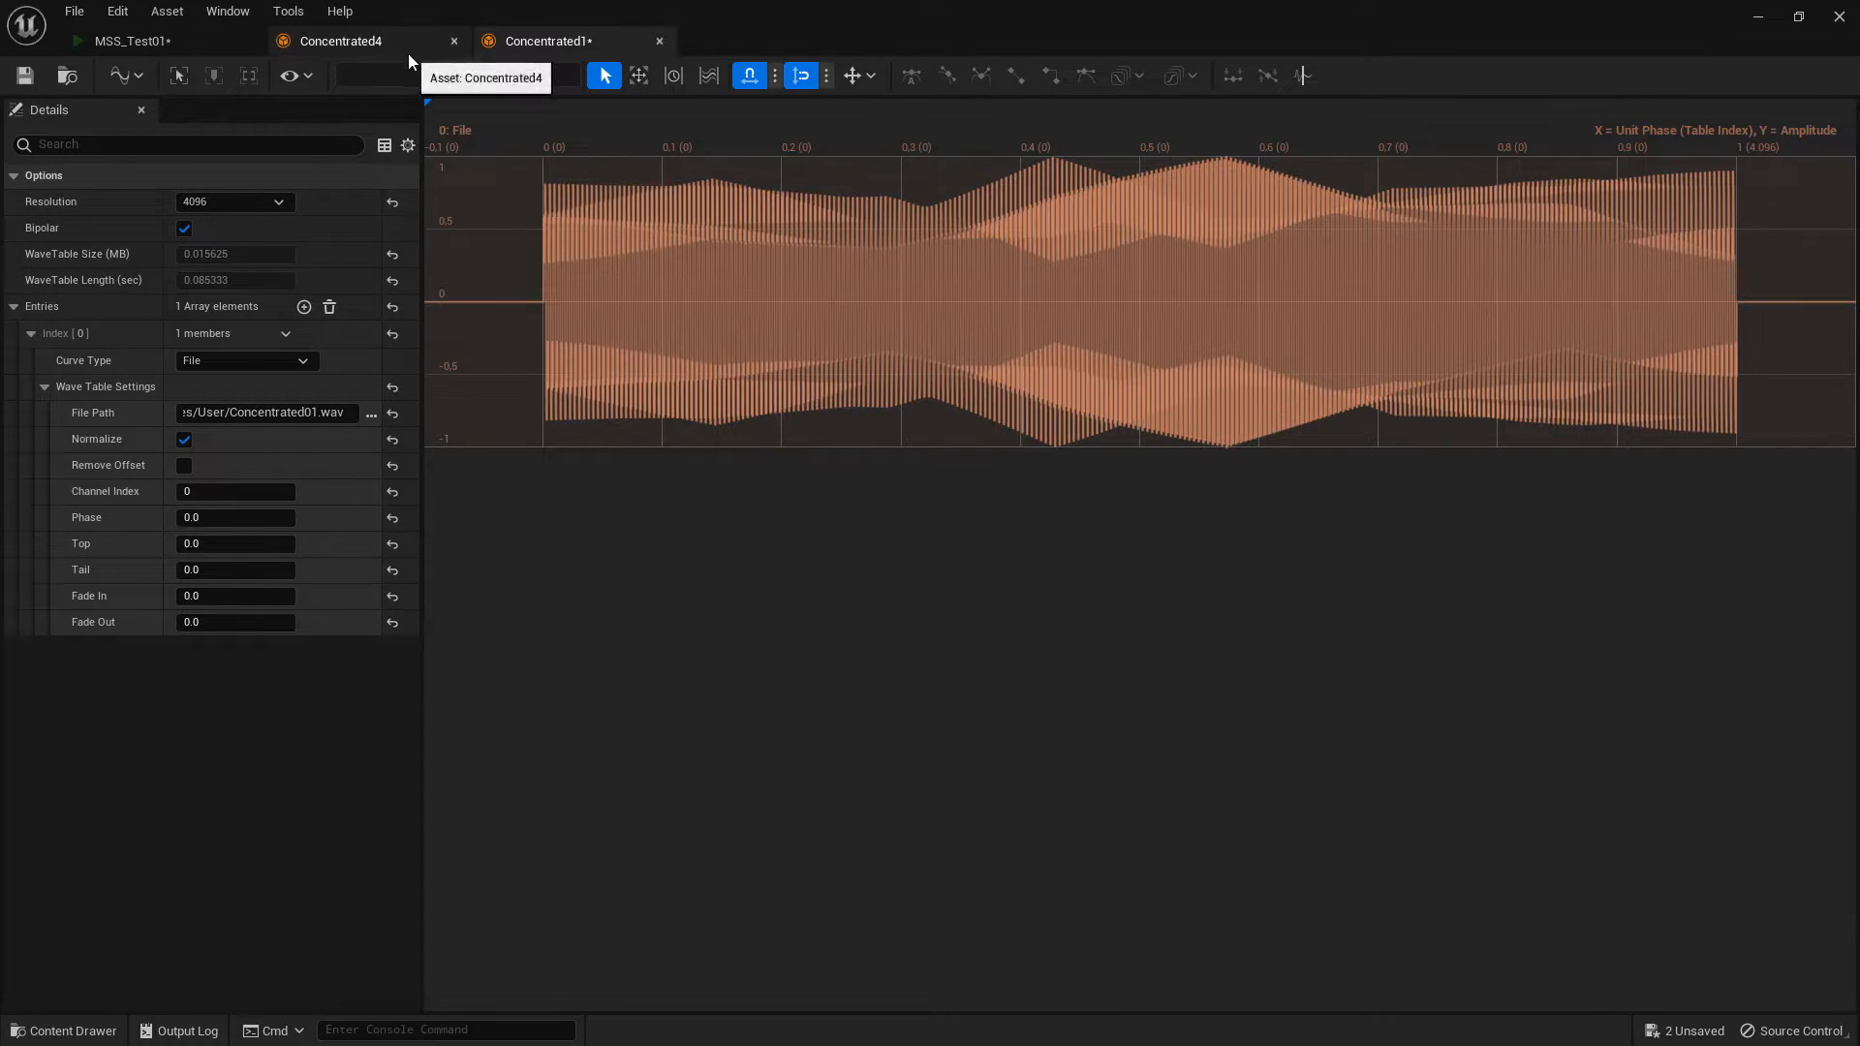
left_click(263, 201)
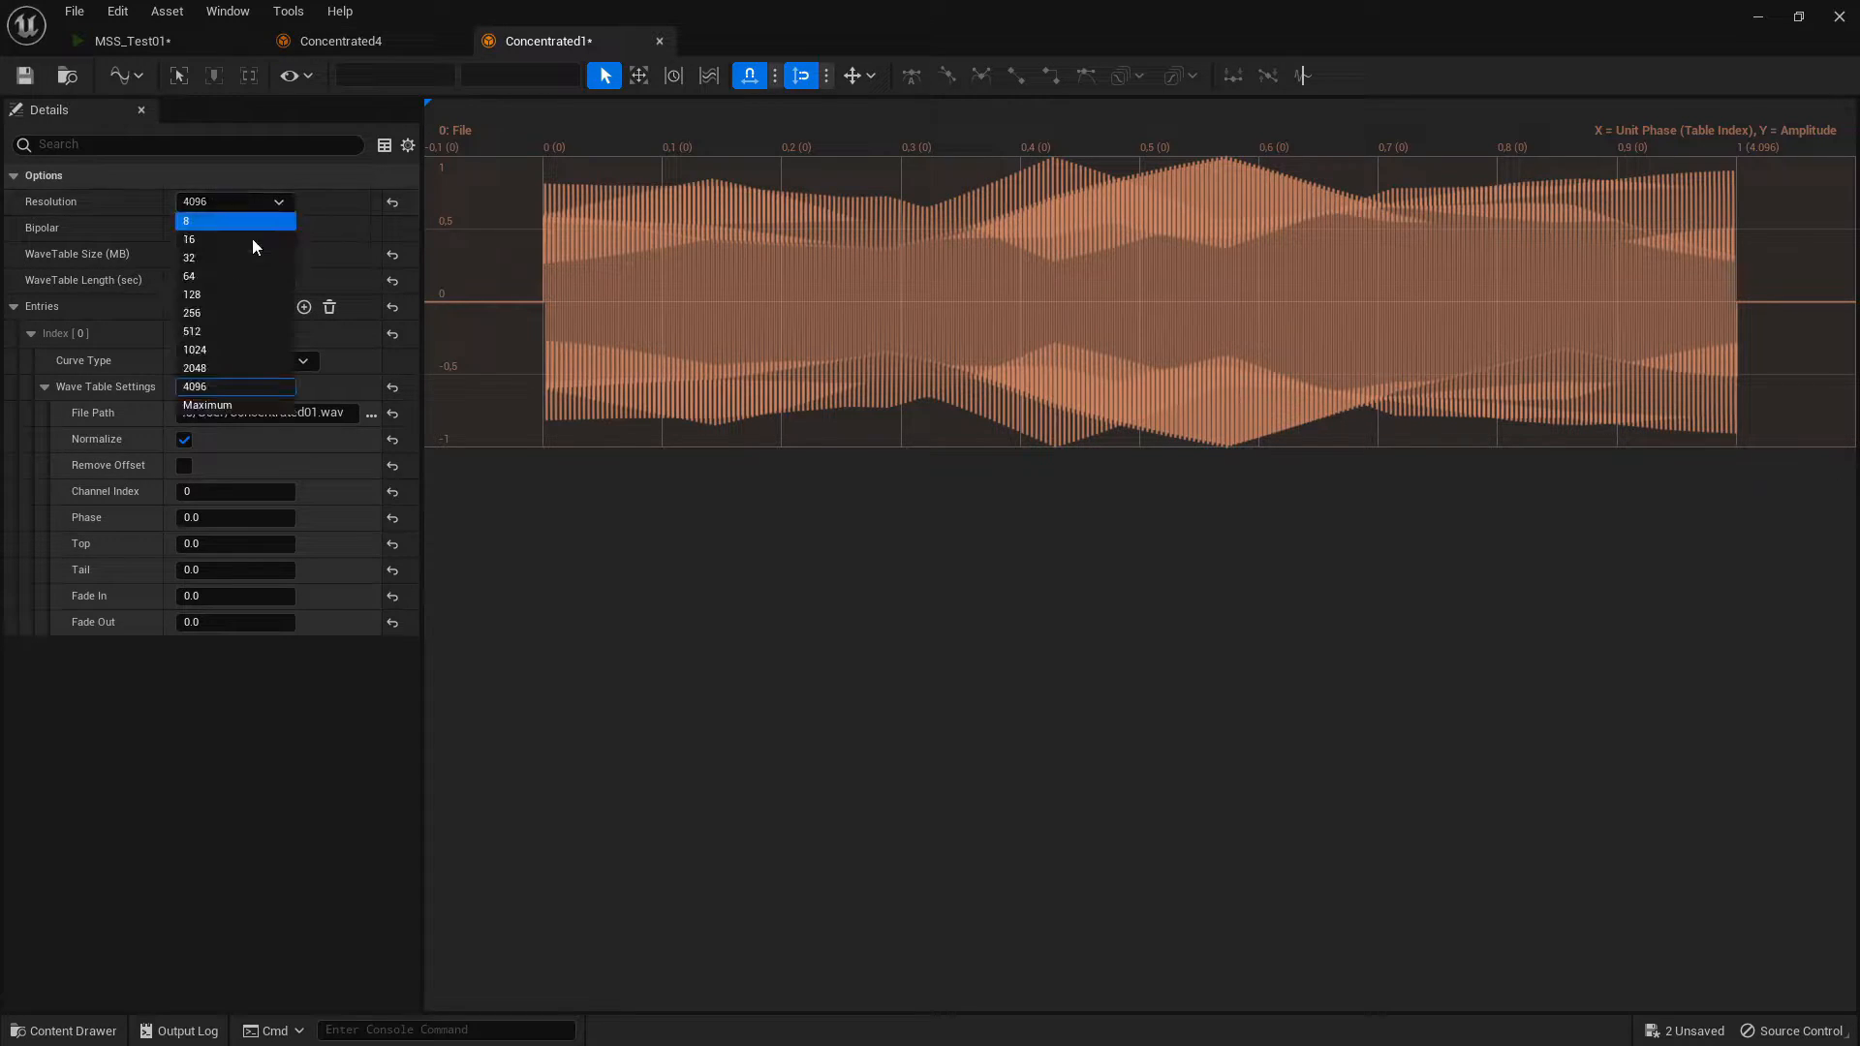
left_click(200, 405)
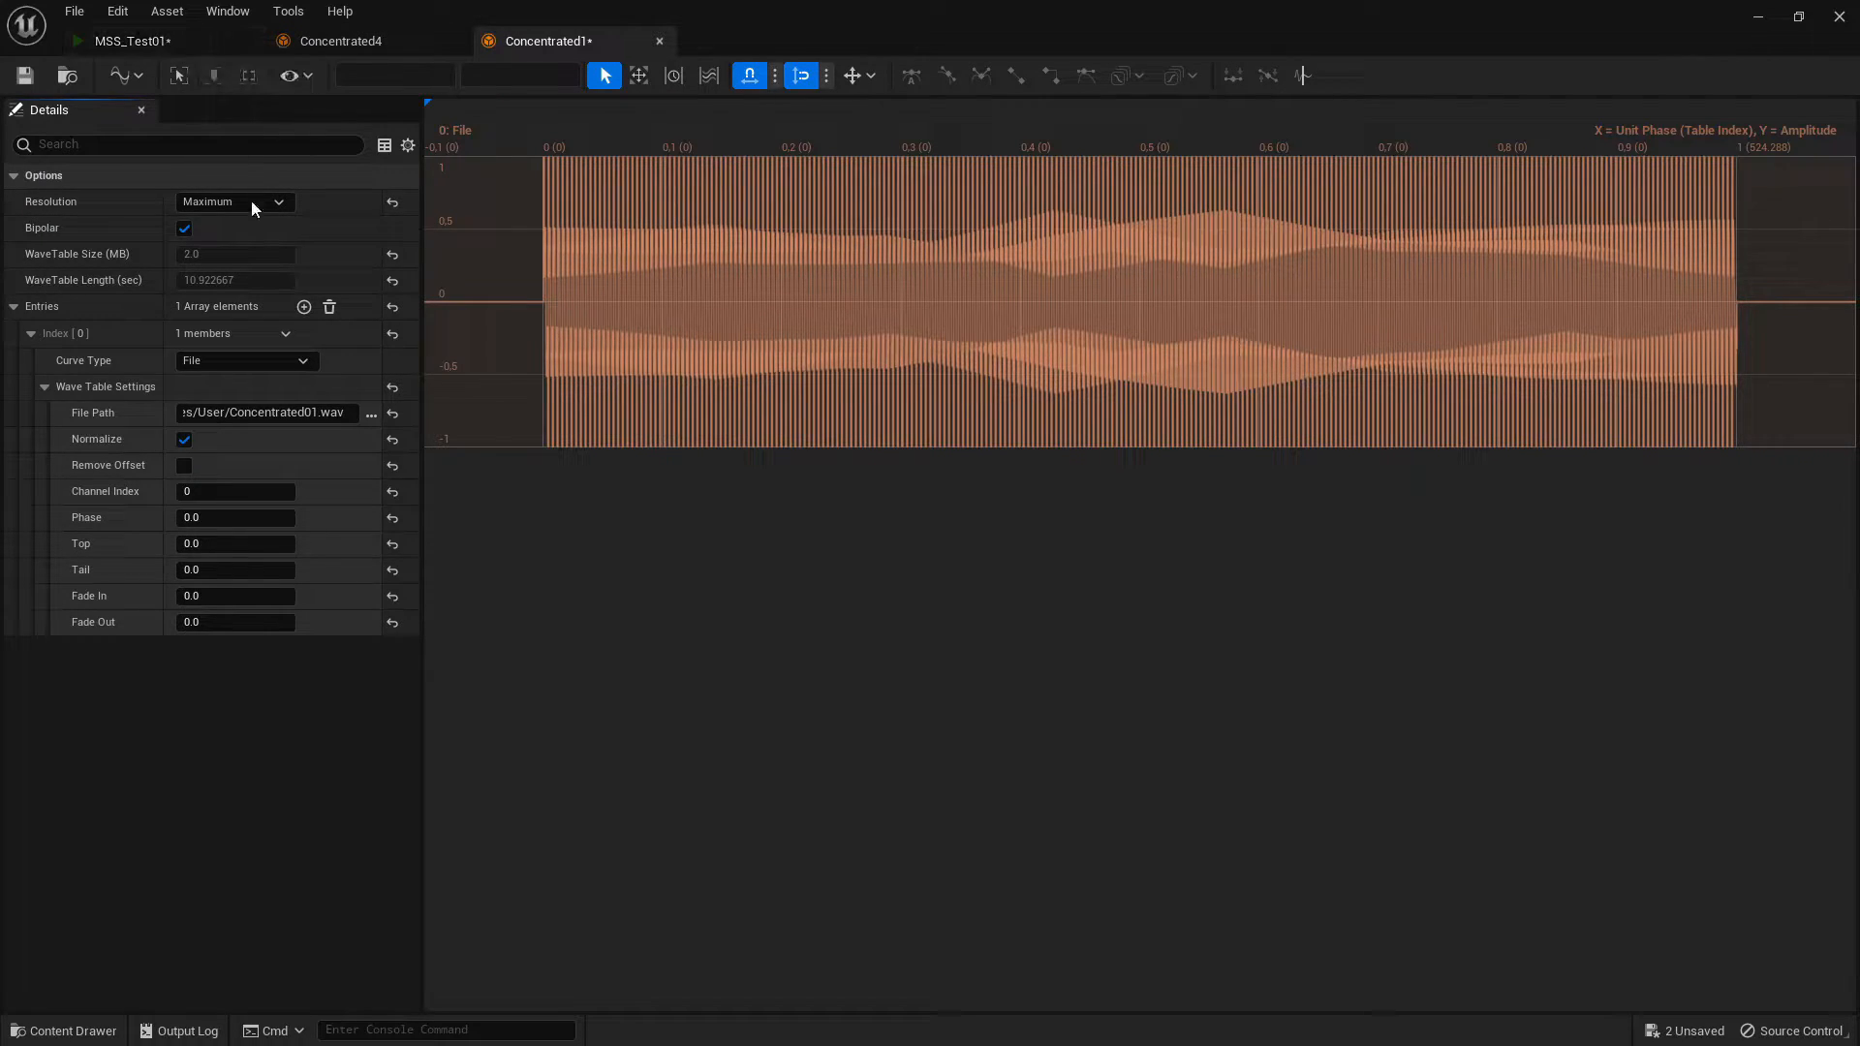
left_click(124, 48)
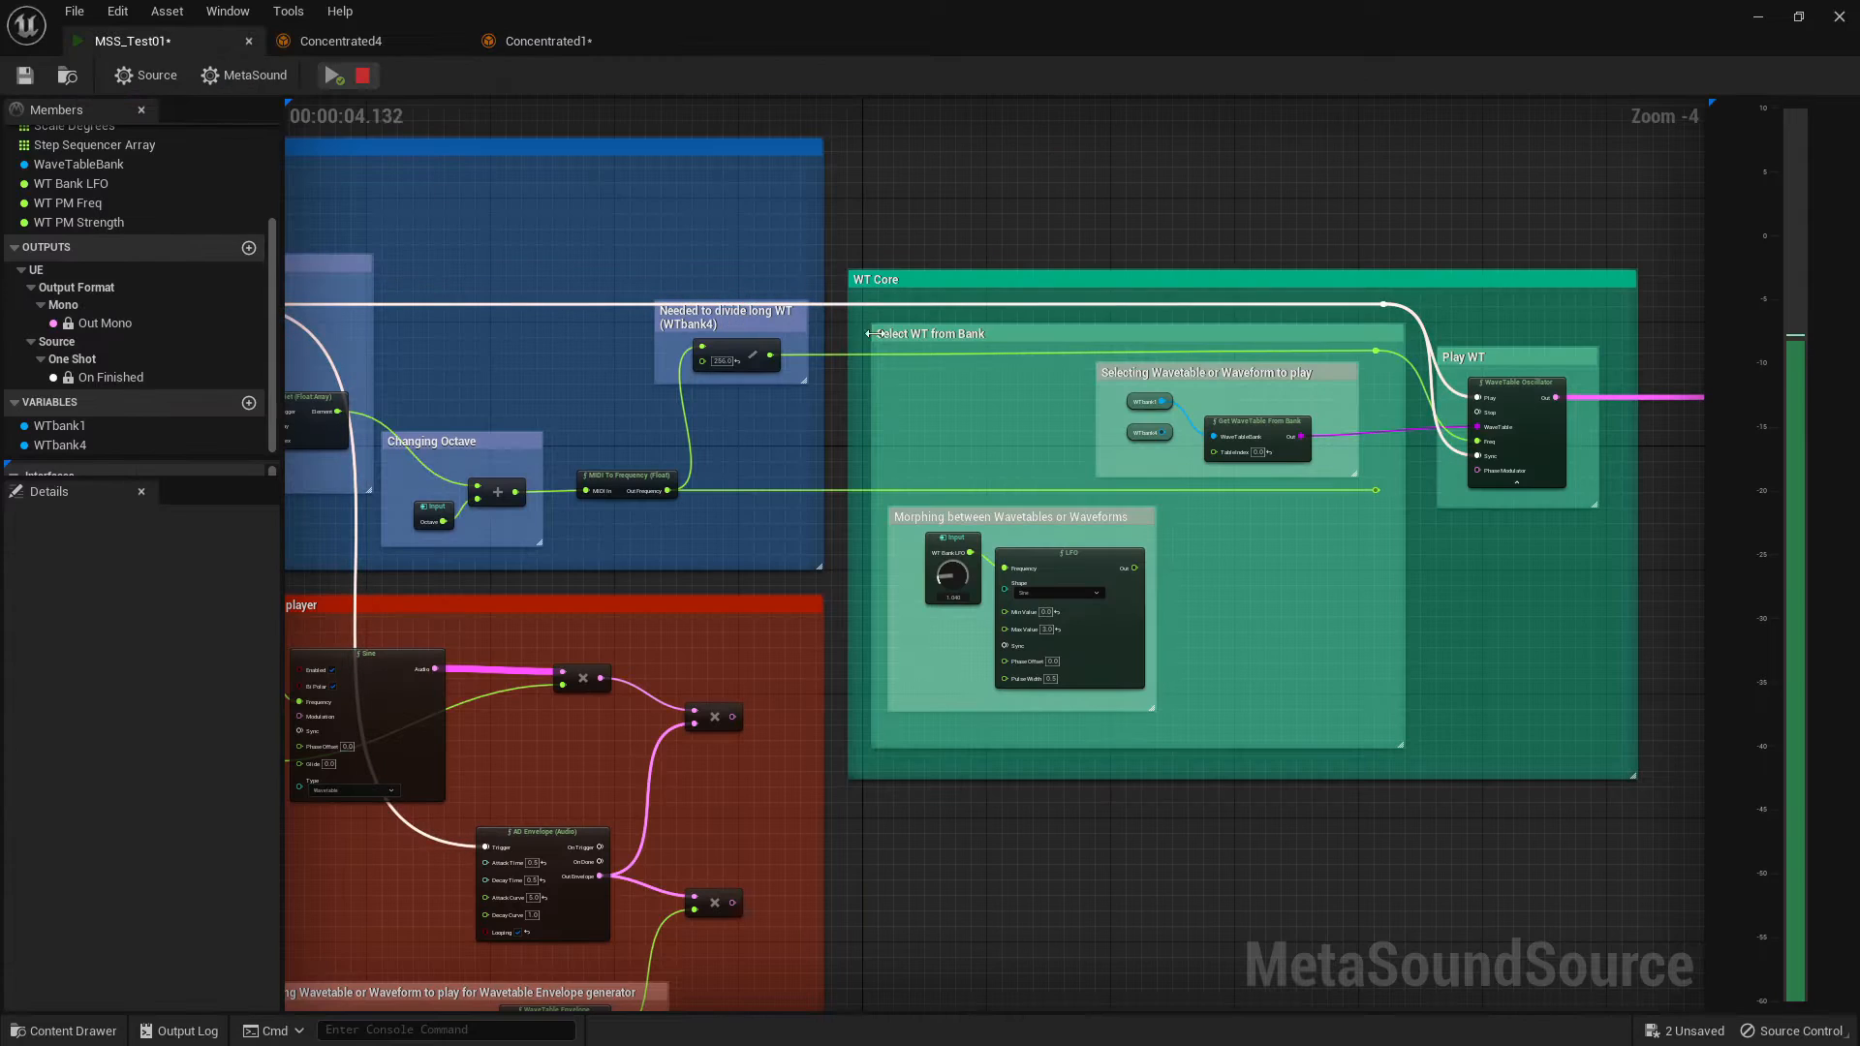
- Set the Concentrated1 bank's resolution to 512 and audition it in the MSS_Test01 graph
left_click(555, 49)
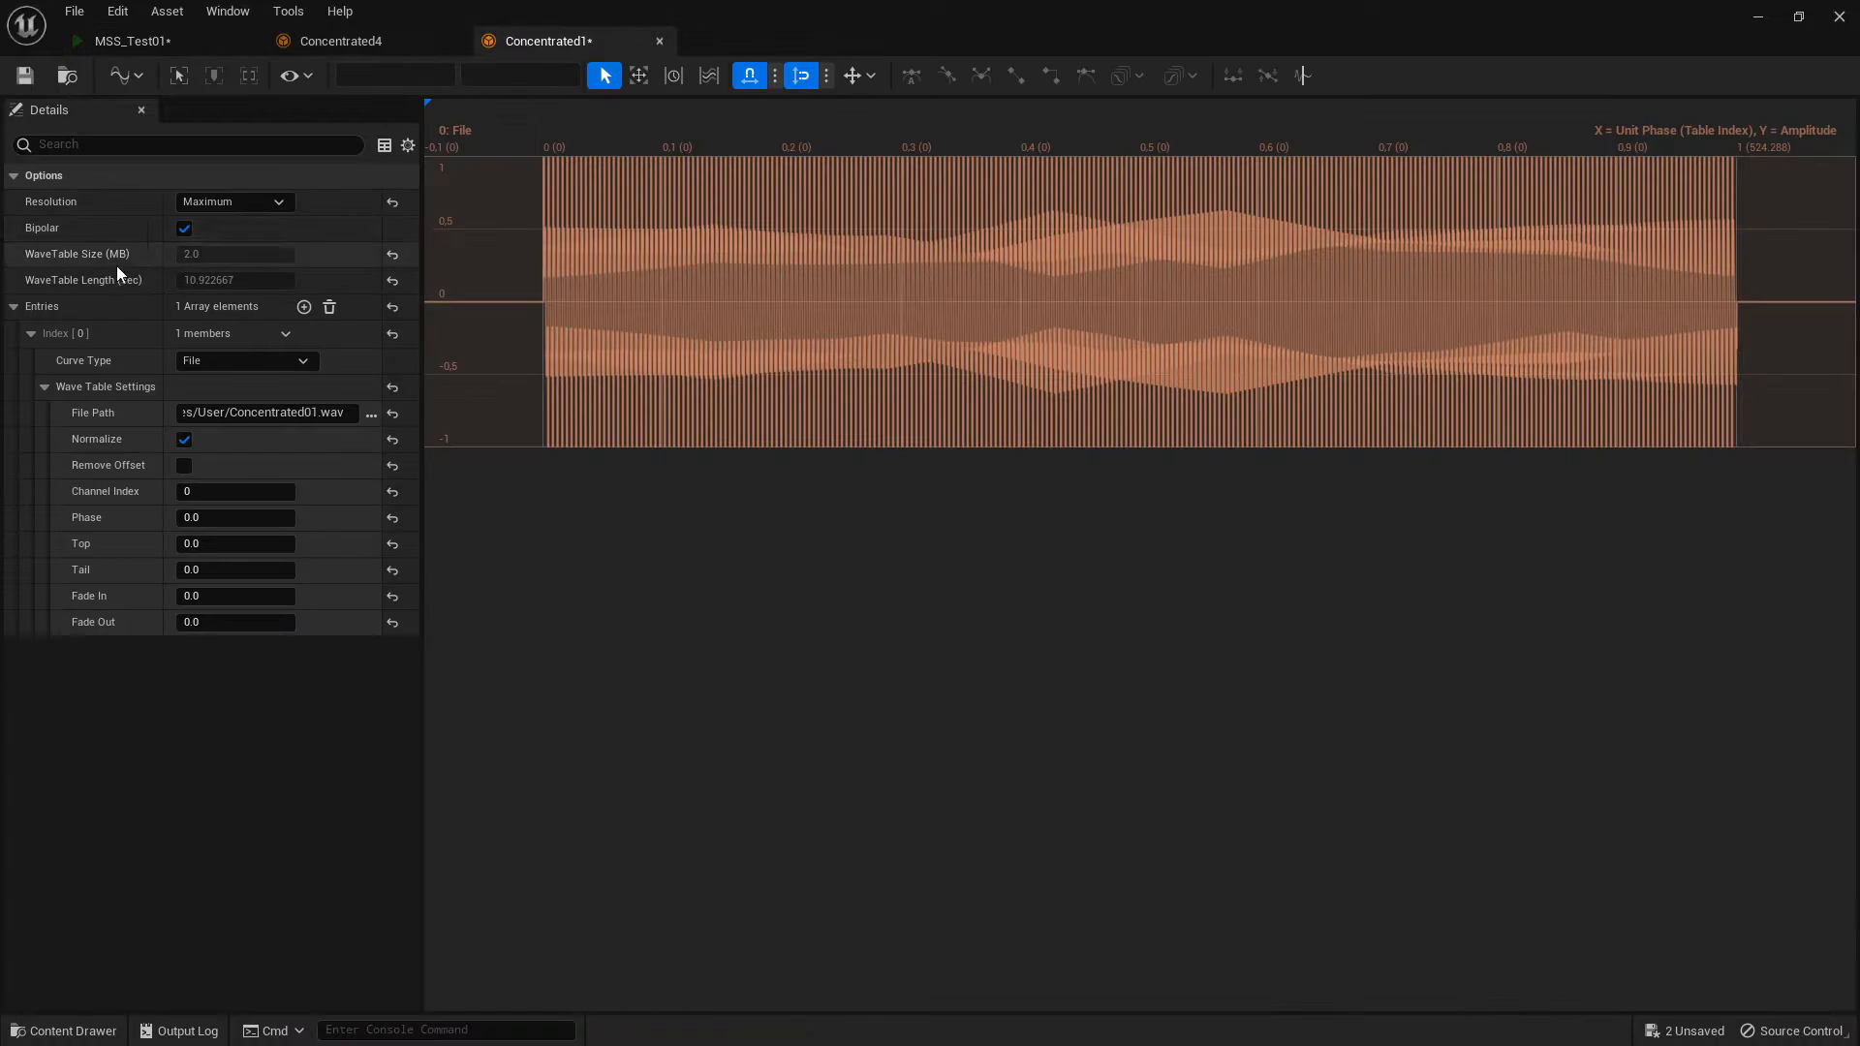
left_click(235, 202)
left_click(208, 333)
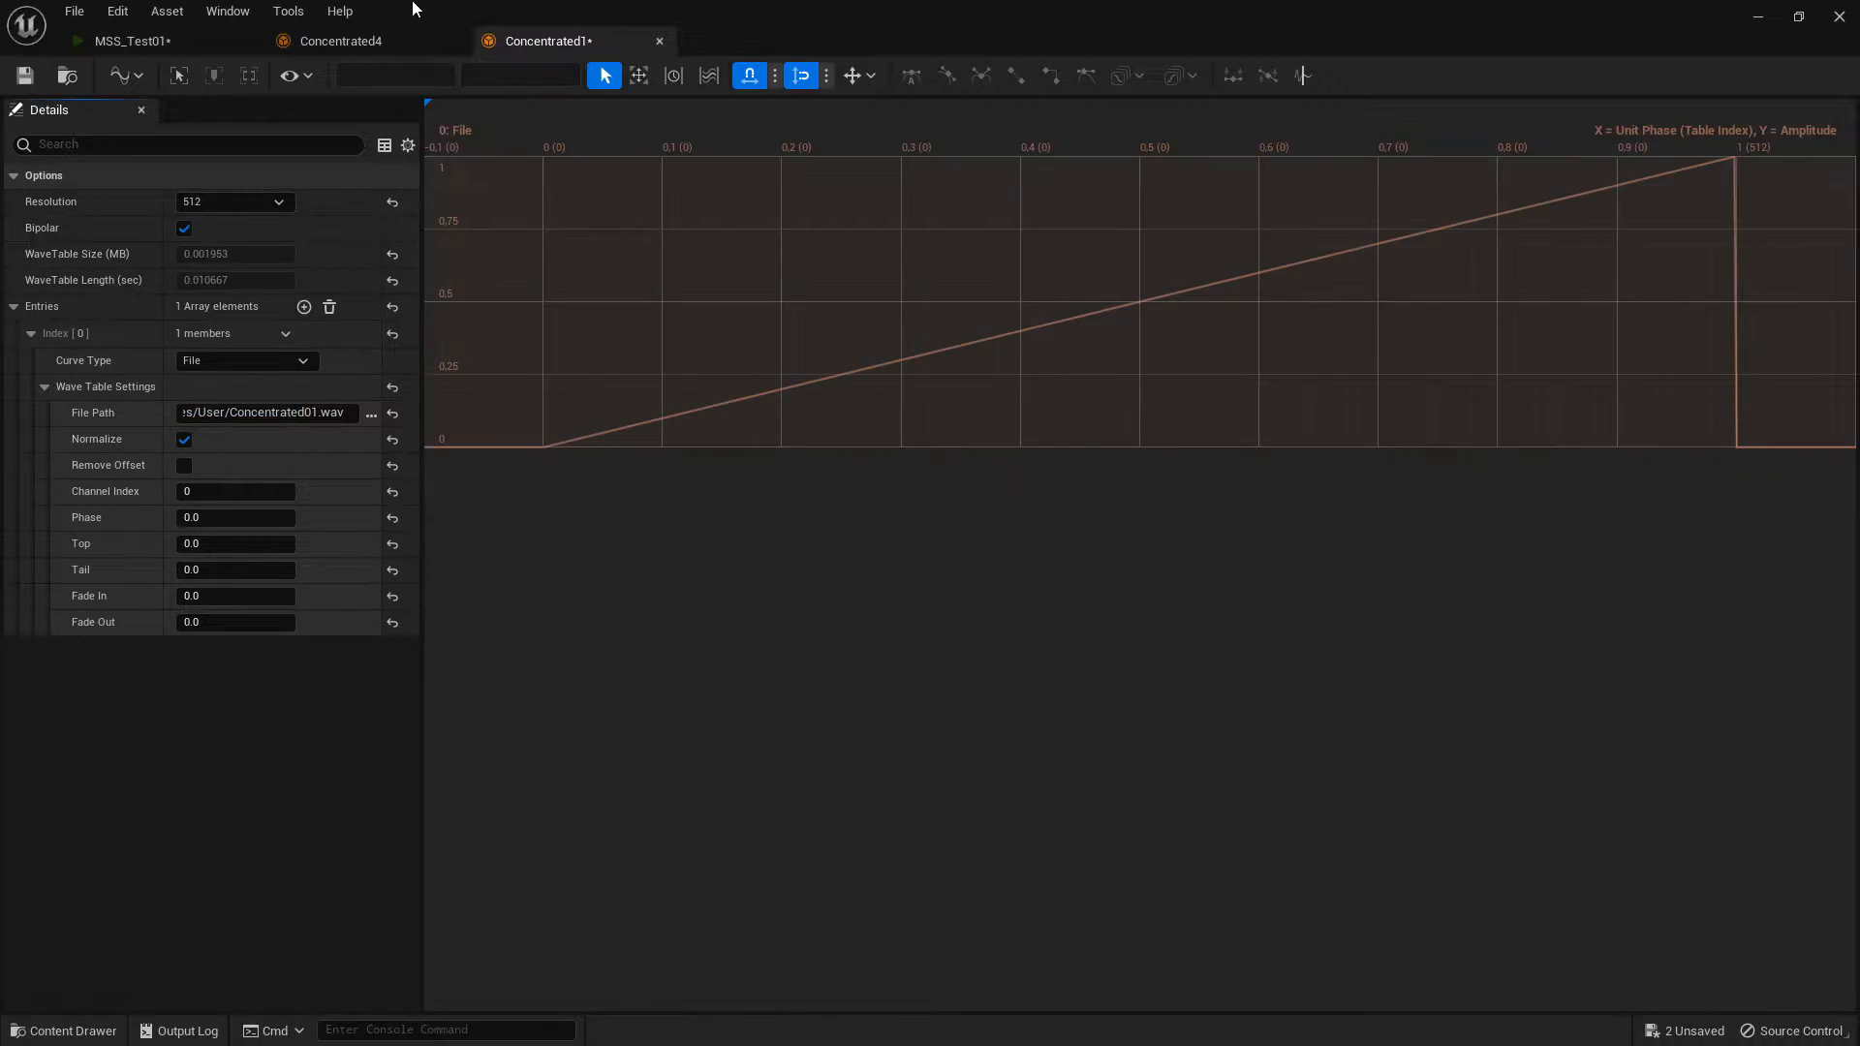
left_click(194, 39)
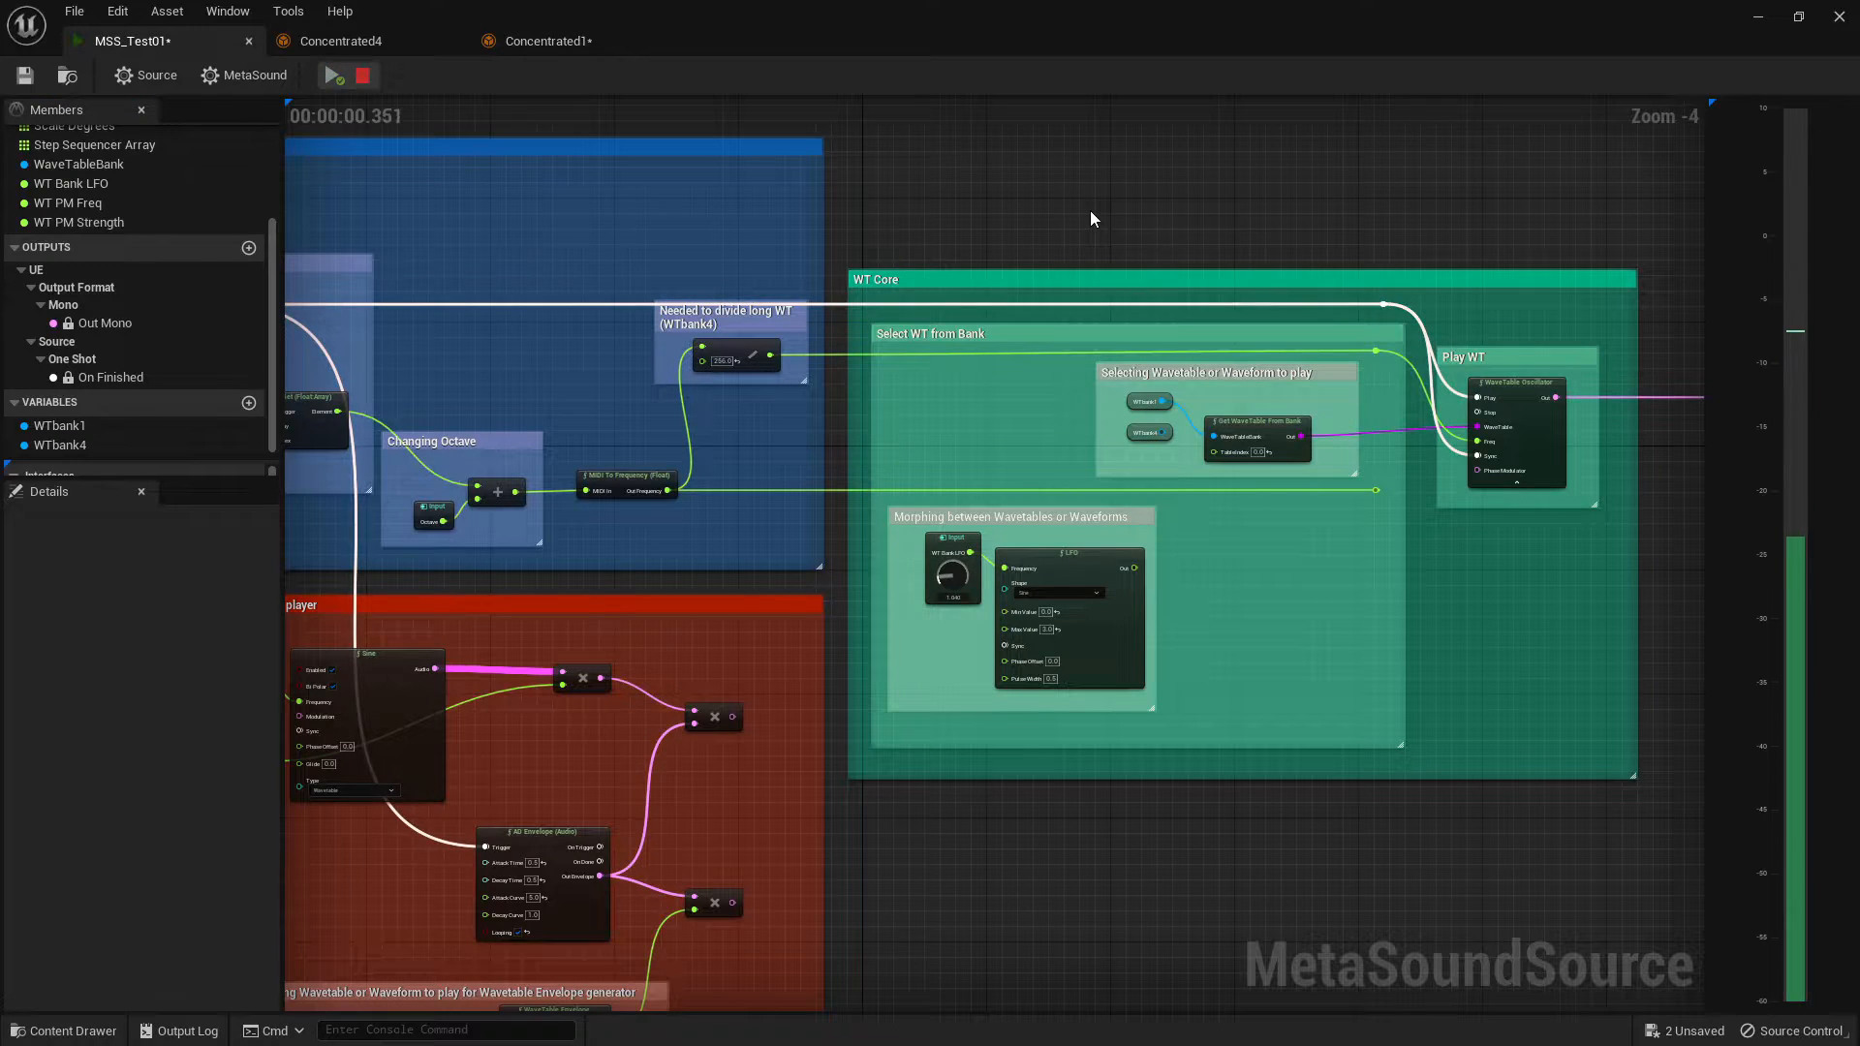
- Set the Concentrated1 bank's resolution to 2048 and audition it in the MSS_Test01 graph
left_click(529, 42)
left_click(234, 201)
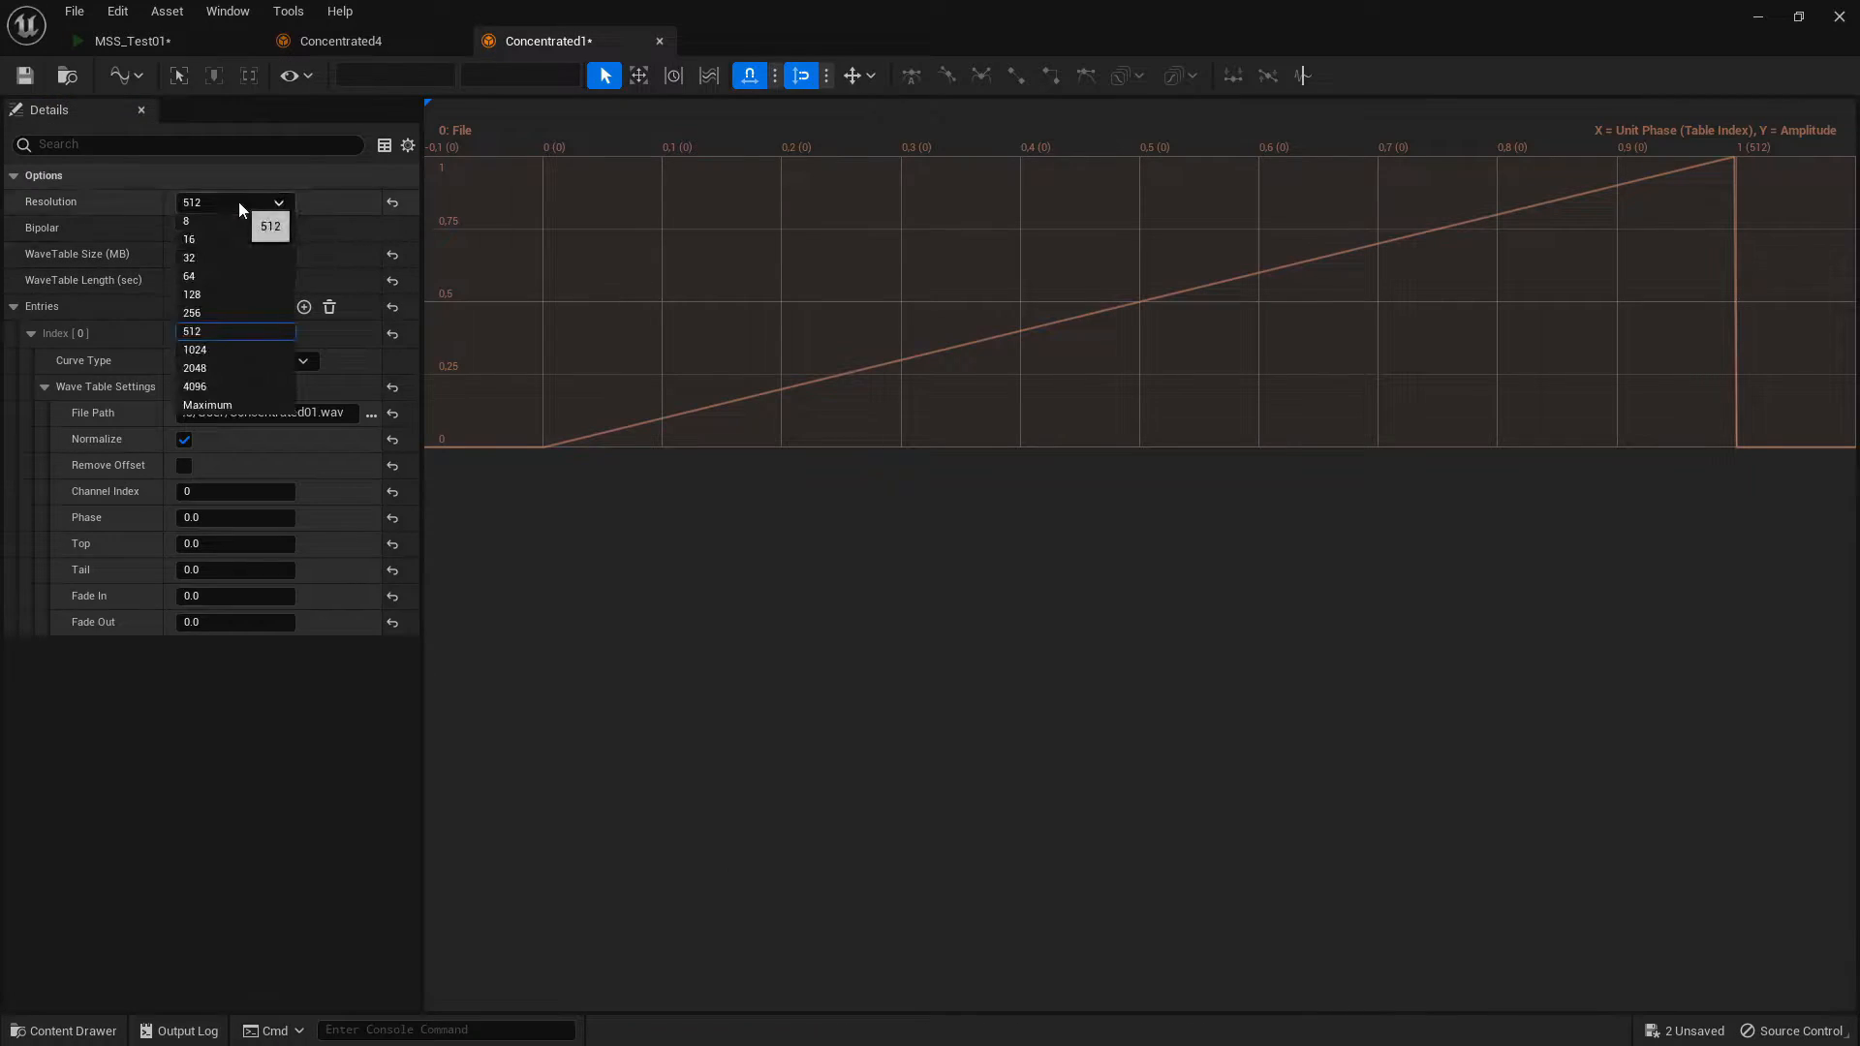
left_click(214, 365)
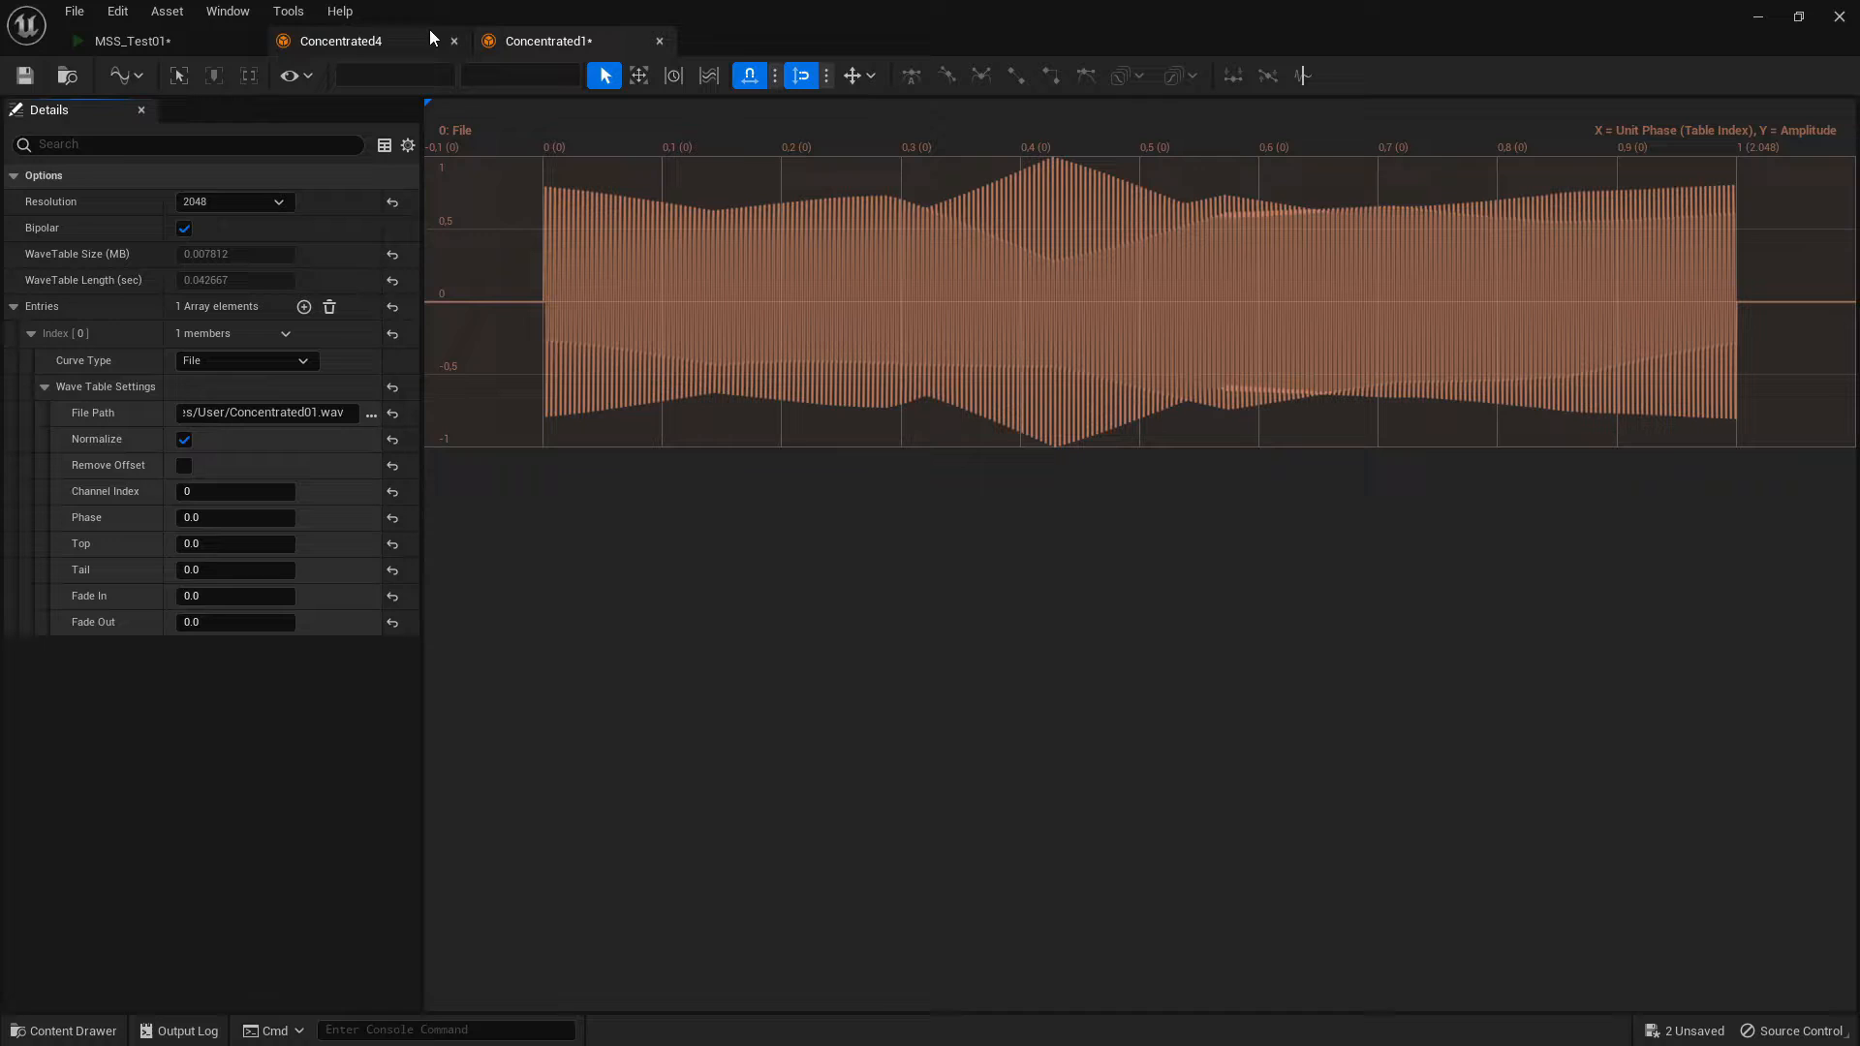
left_click(132, 41)
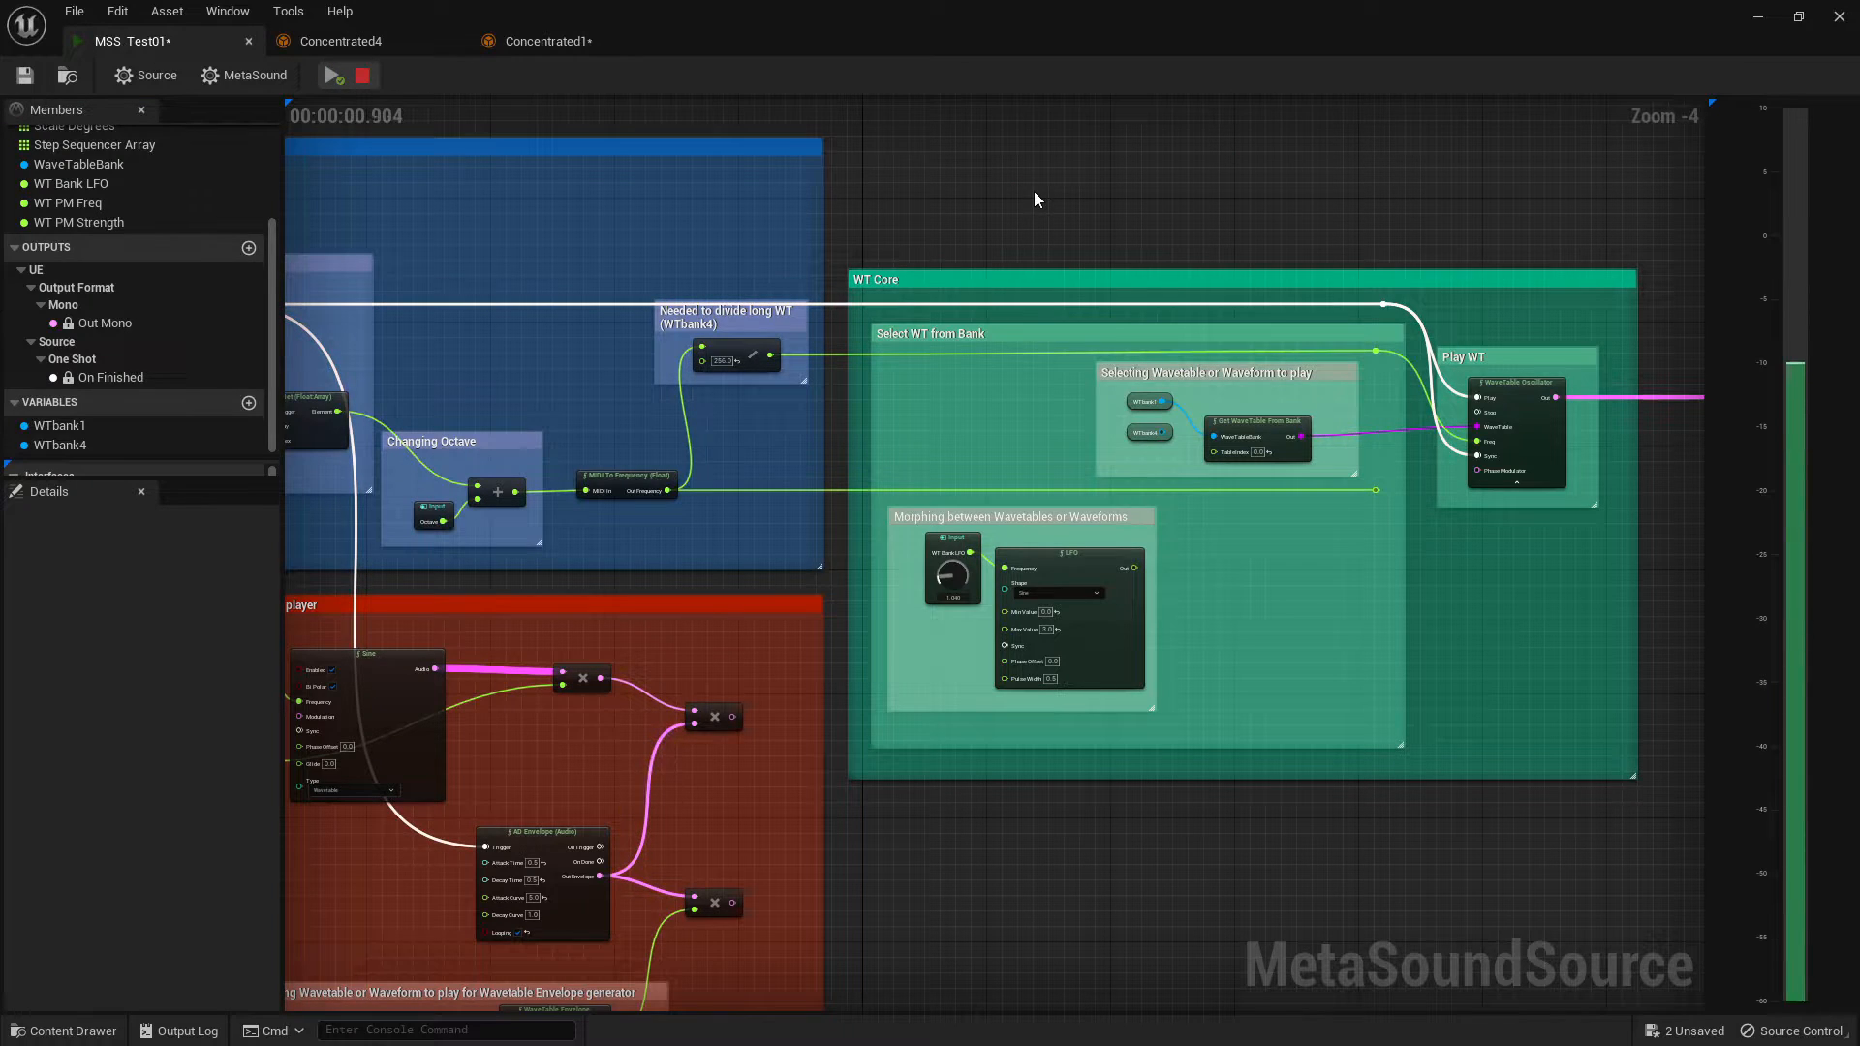
- Set the Concentrated1 bank's resolution to 1024 and audition it in the MSS_Test01 graph
left_click(526, 43)
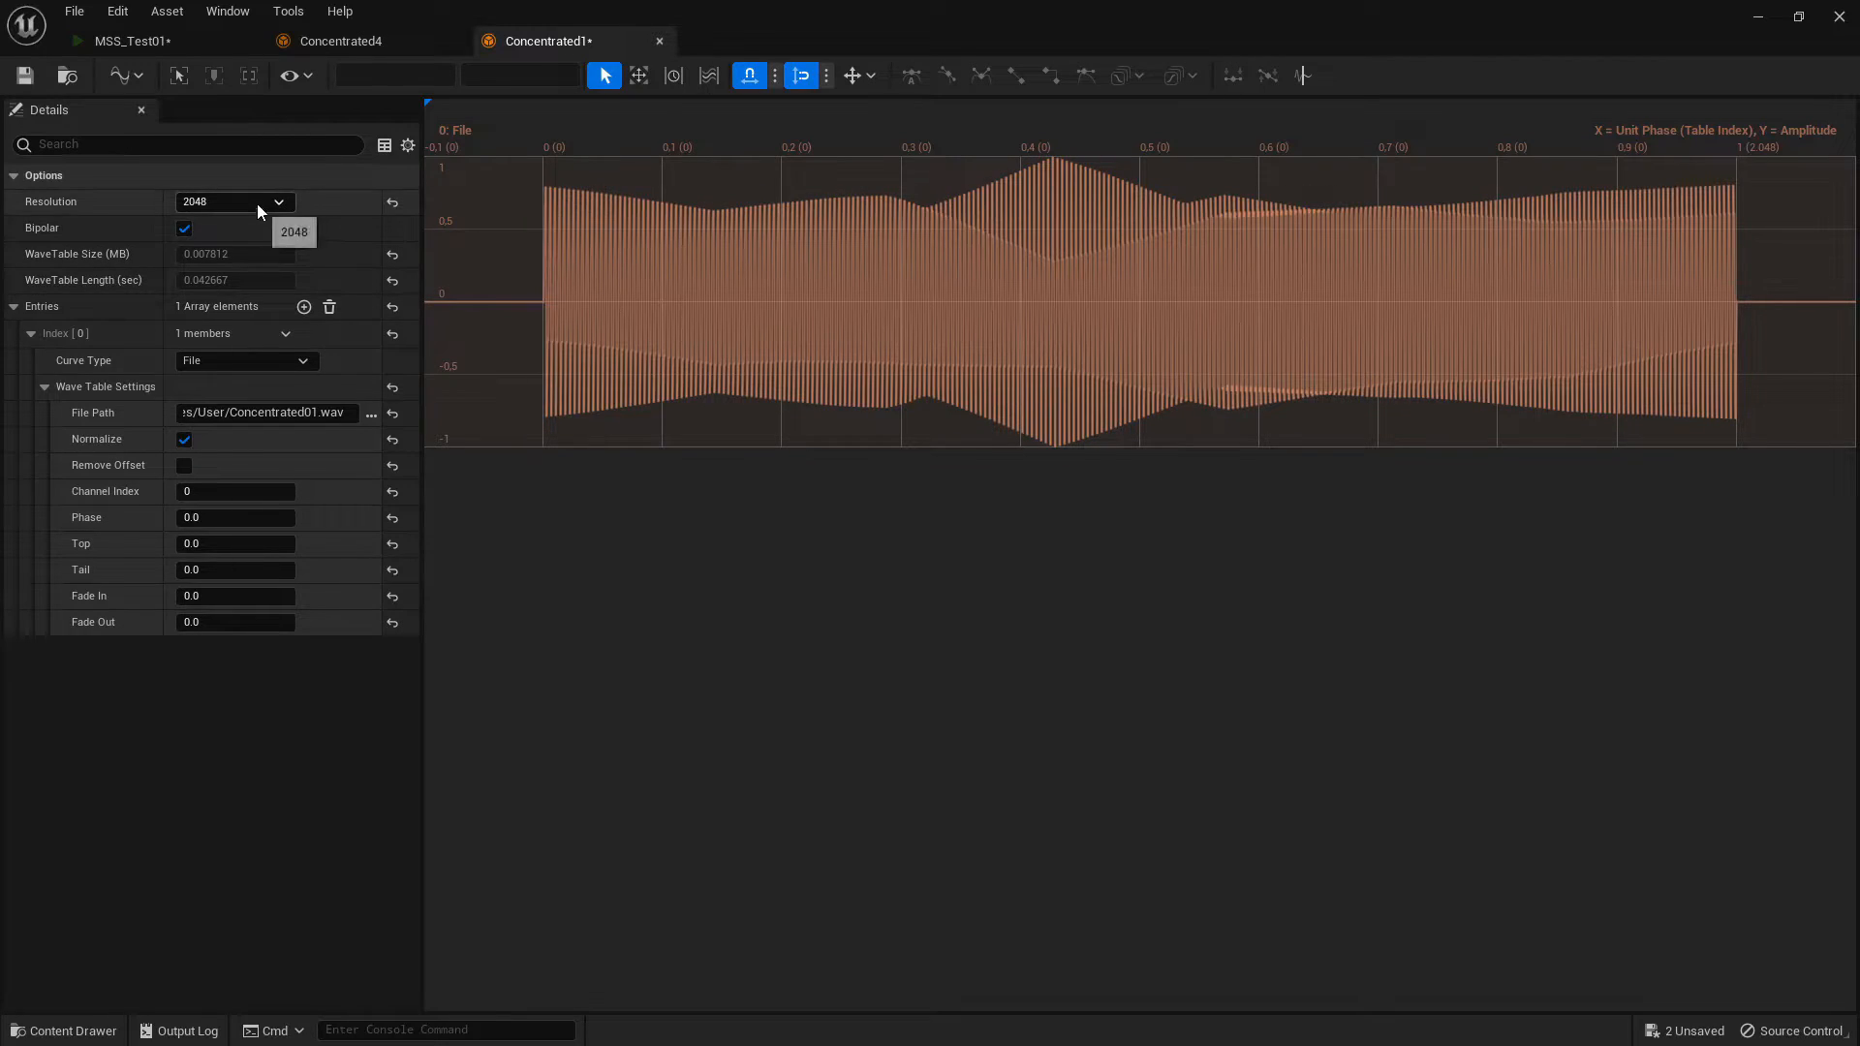
left_click(257, 202)
left_click(241, 346)
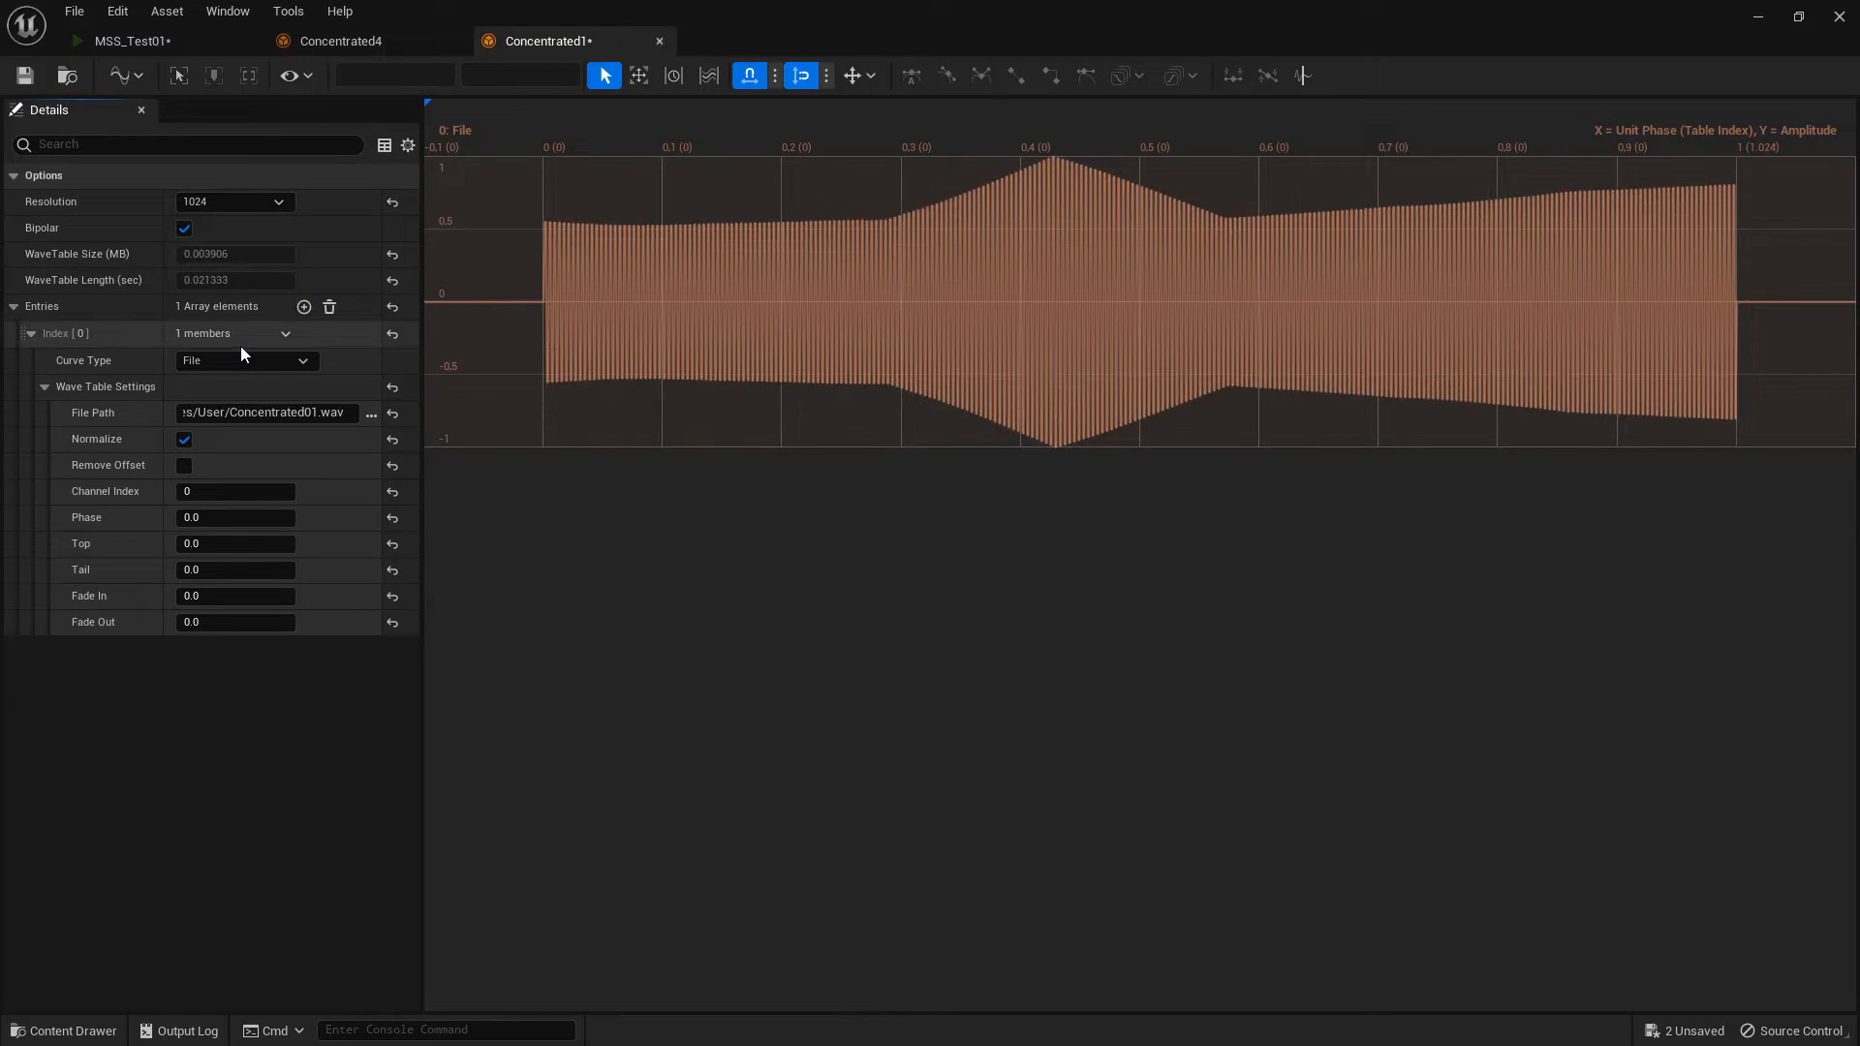
left_click(173, 39)
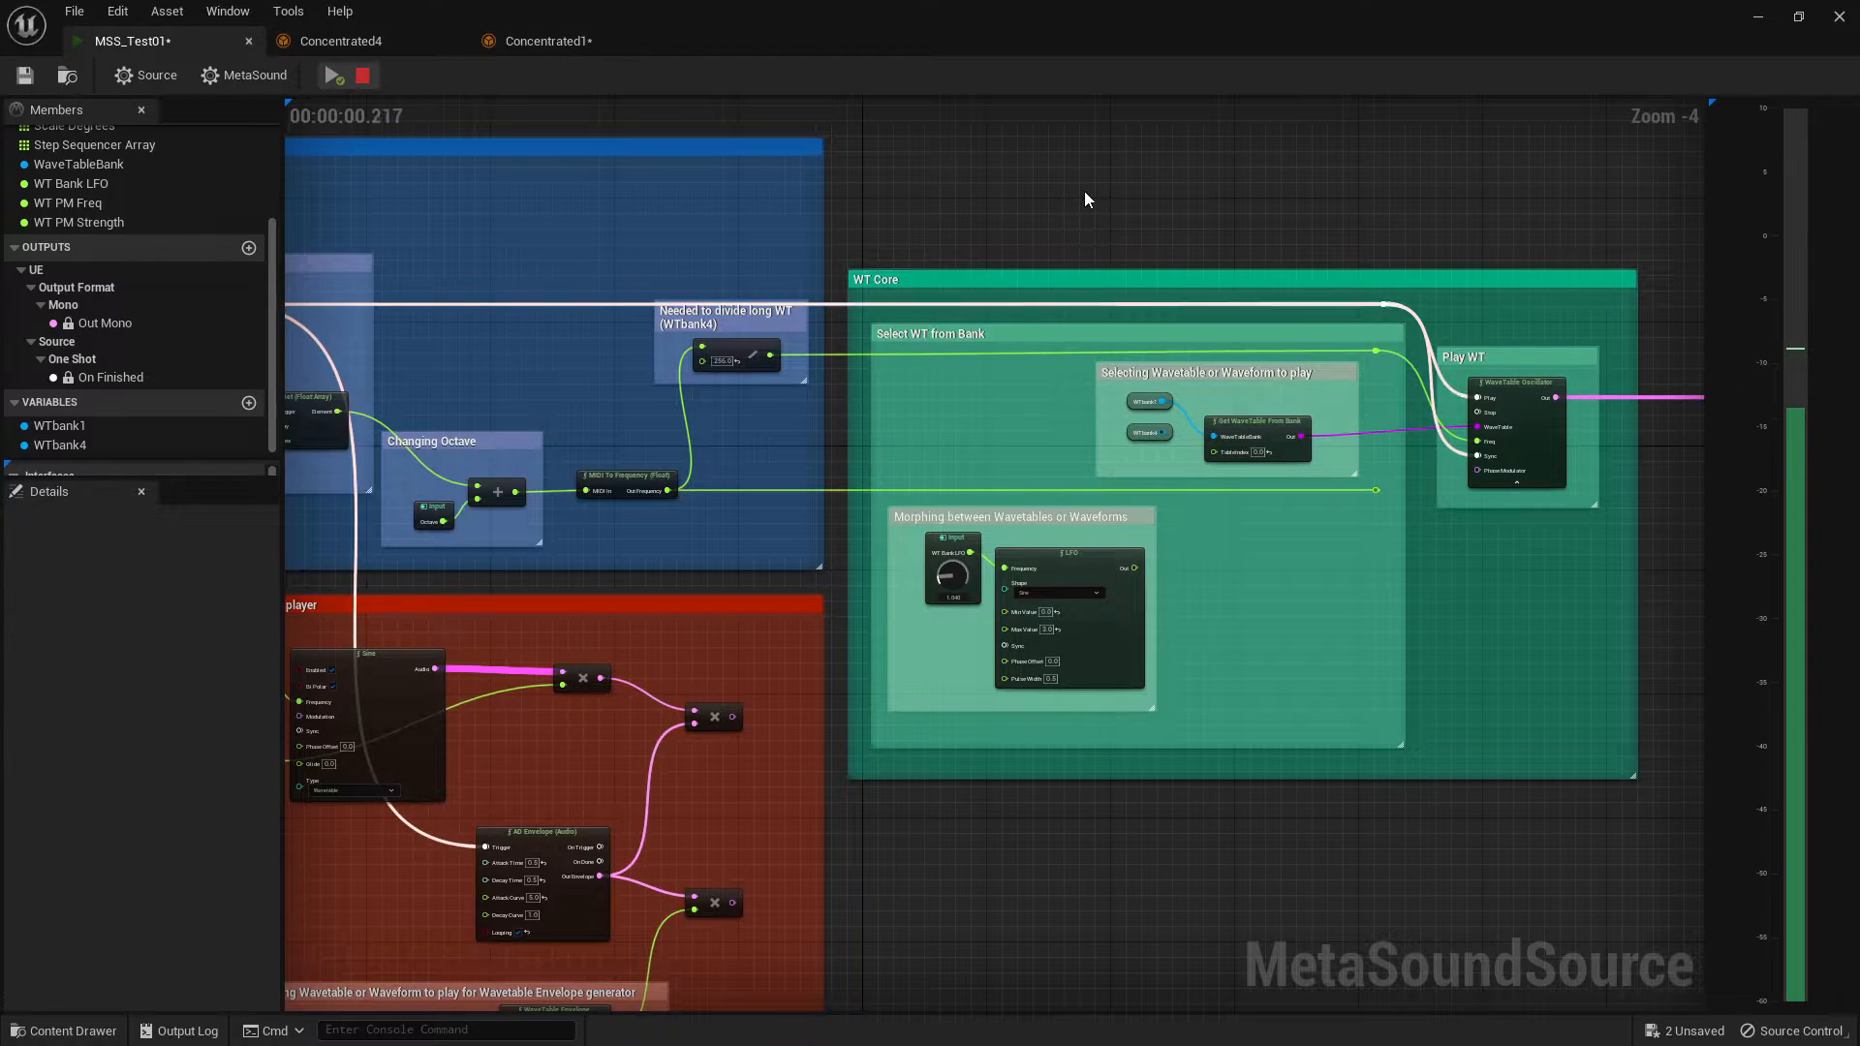
- Try the Concentrated1 bank at resolutions 512 and 256 to compare the resulting waveforms
left_click(542, 42)
left_click(223, 201)
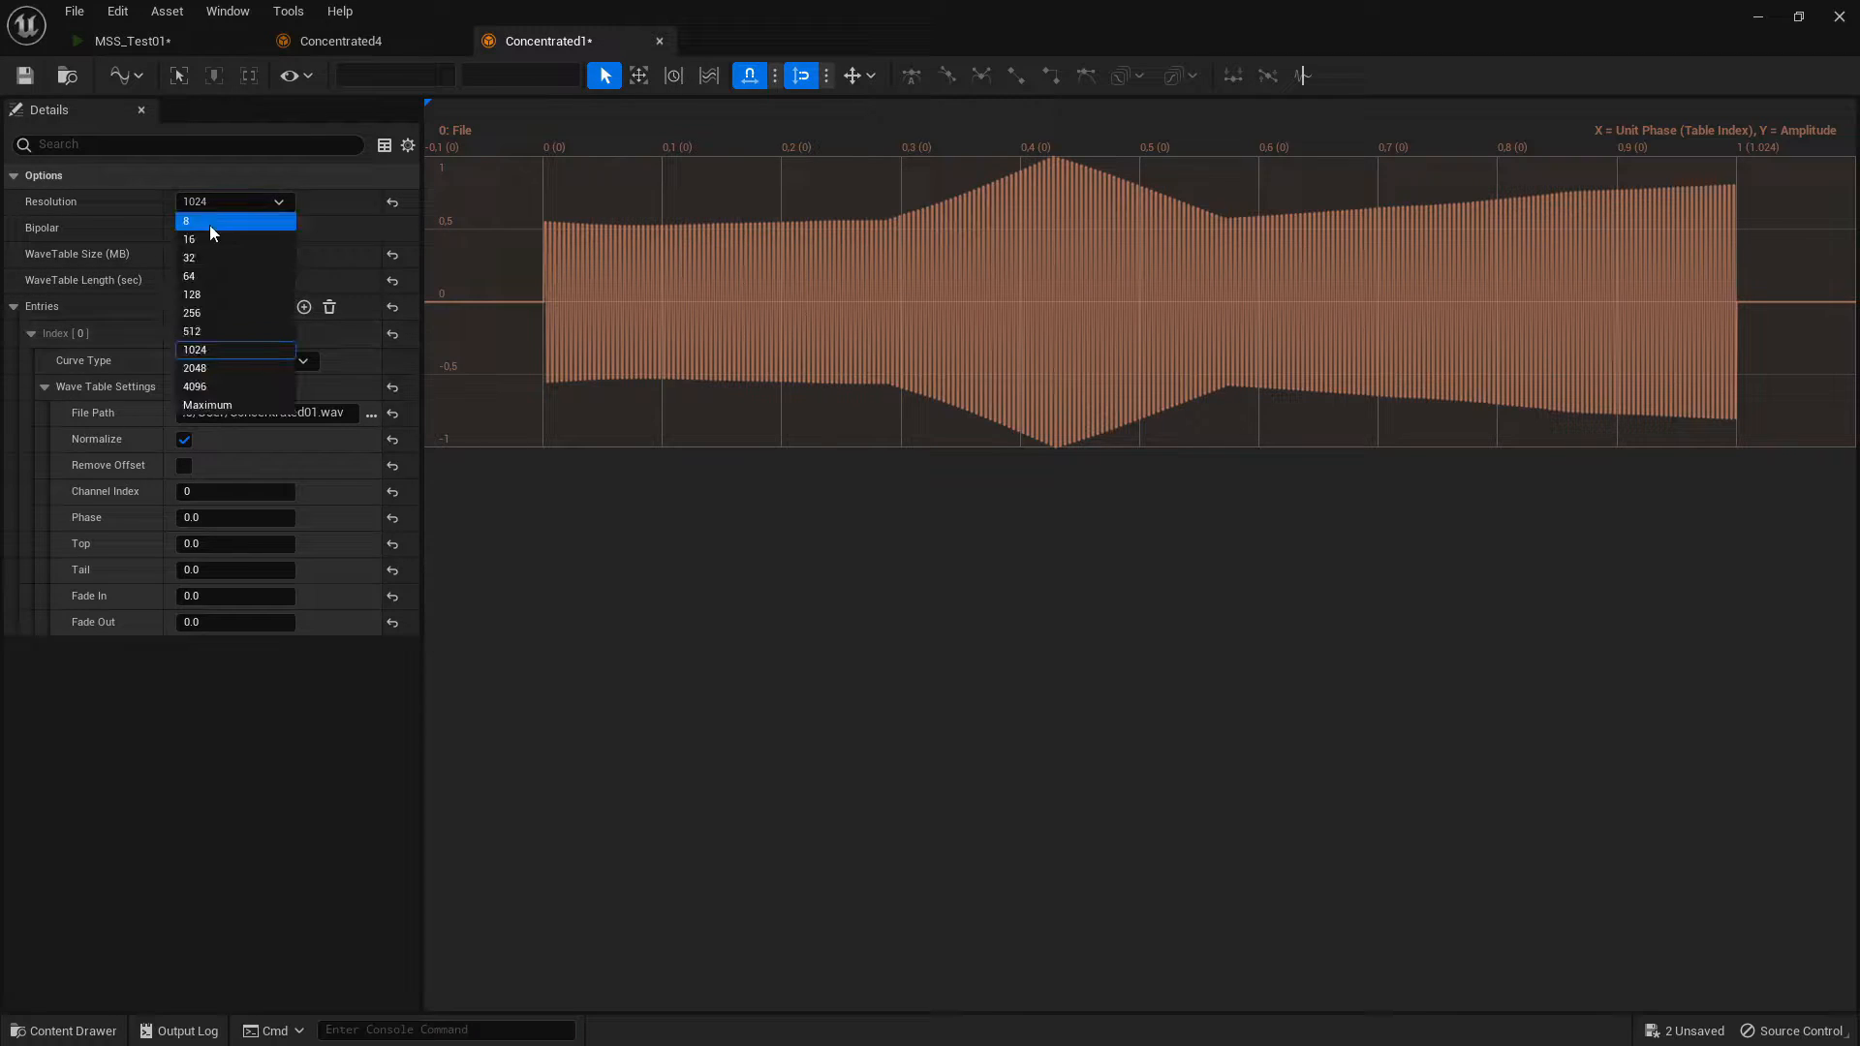
left_click(205, 335)
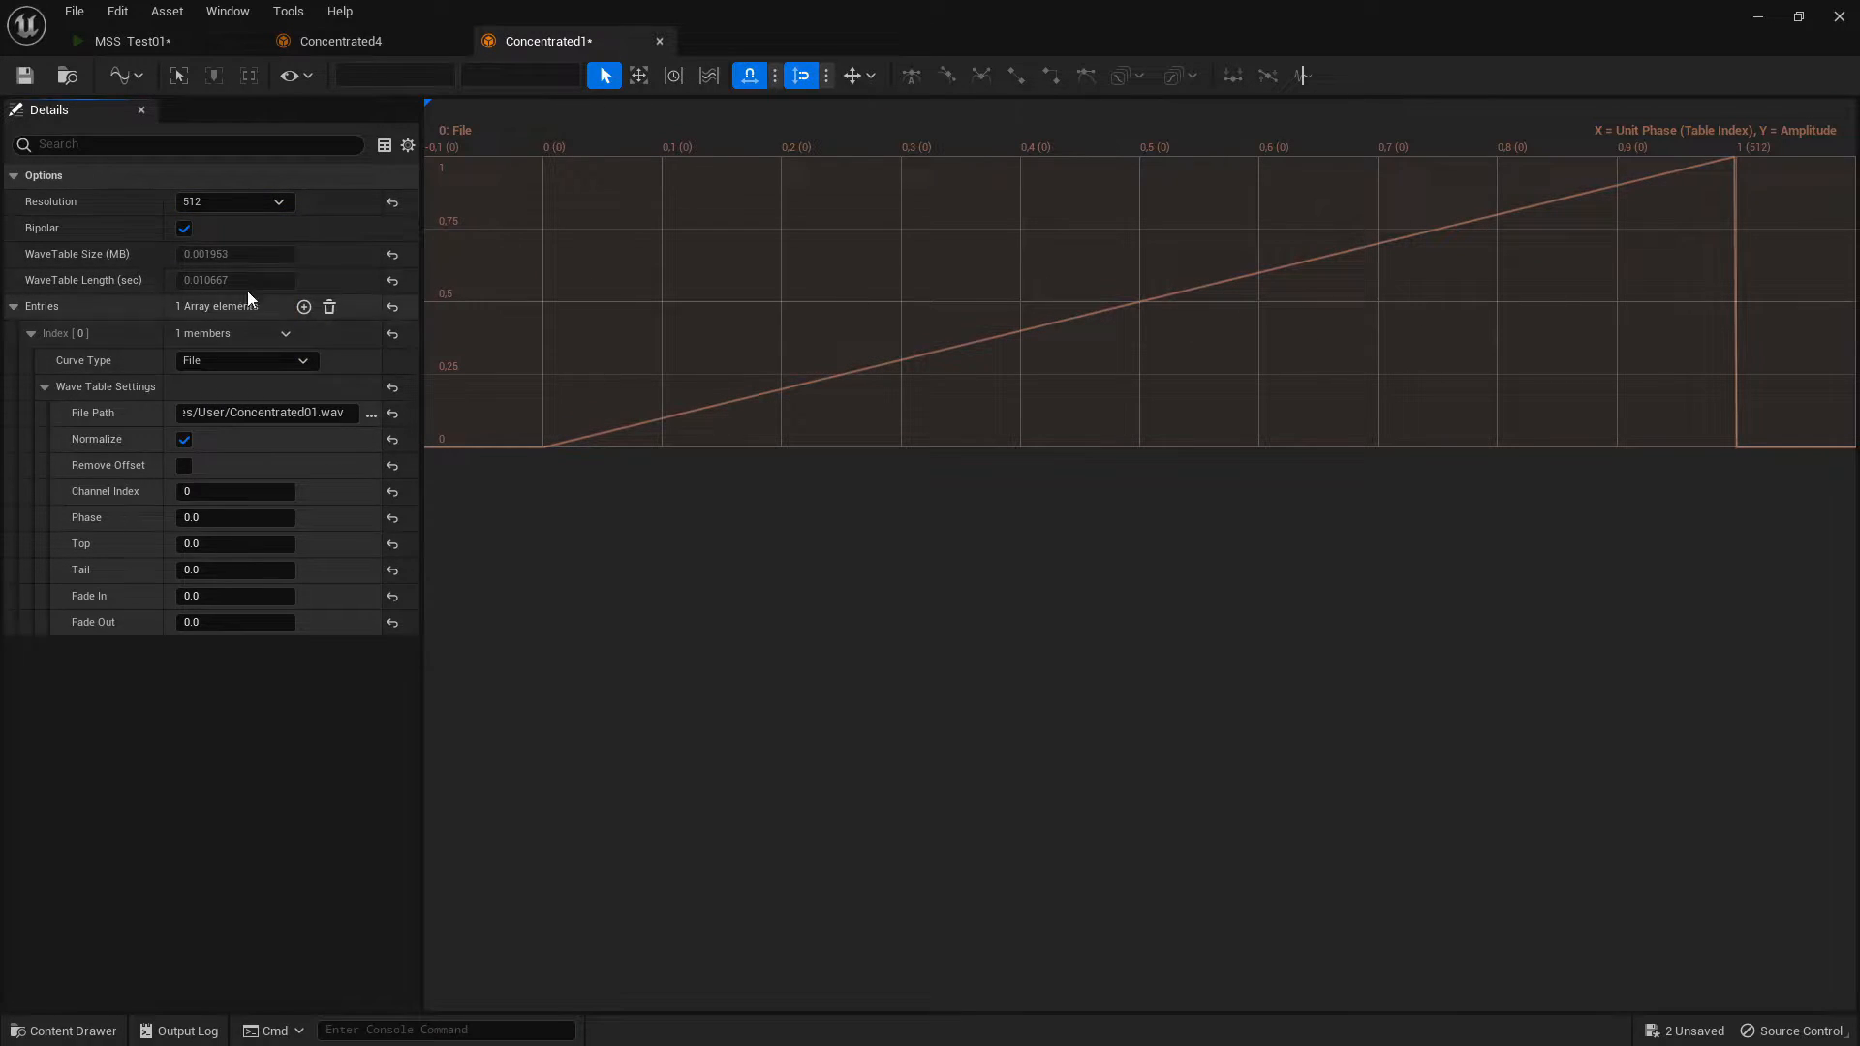
left_click(233, 200)
left_click(229, 313)
- Set the Concentrated1 bank's resolution to Maximum and play it again in the MSS_Test01 graph
left_click(237, 204)
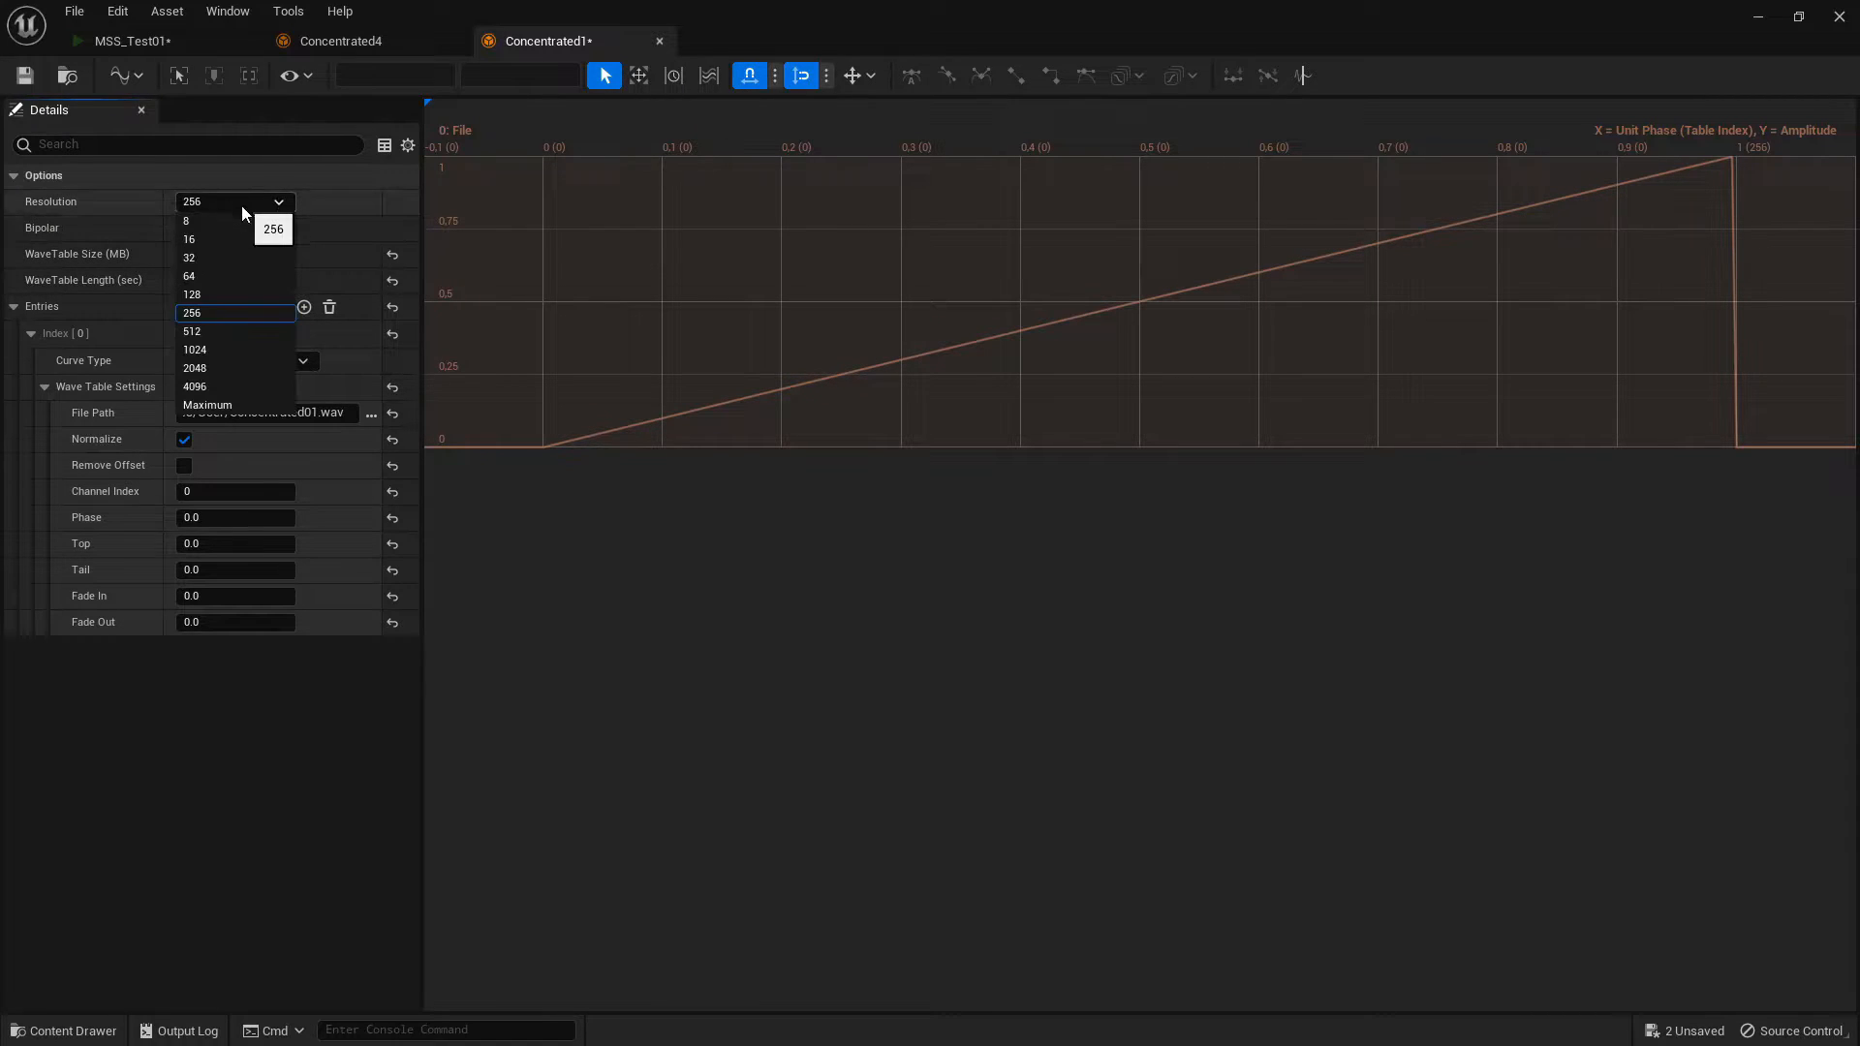
left_click(219, 405)
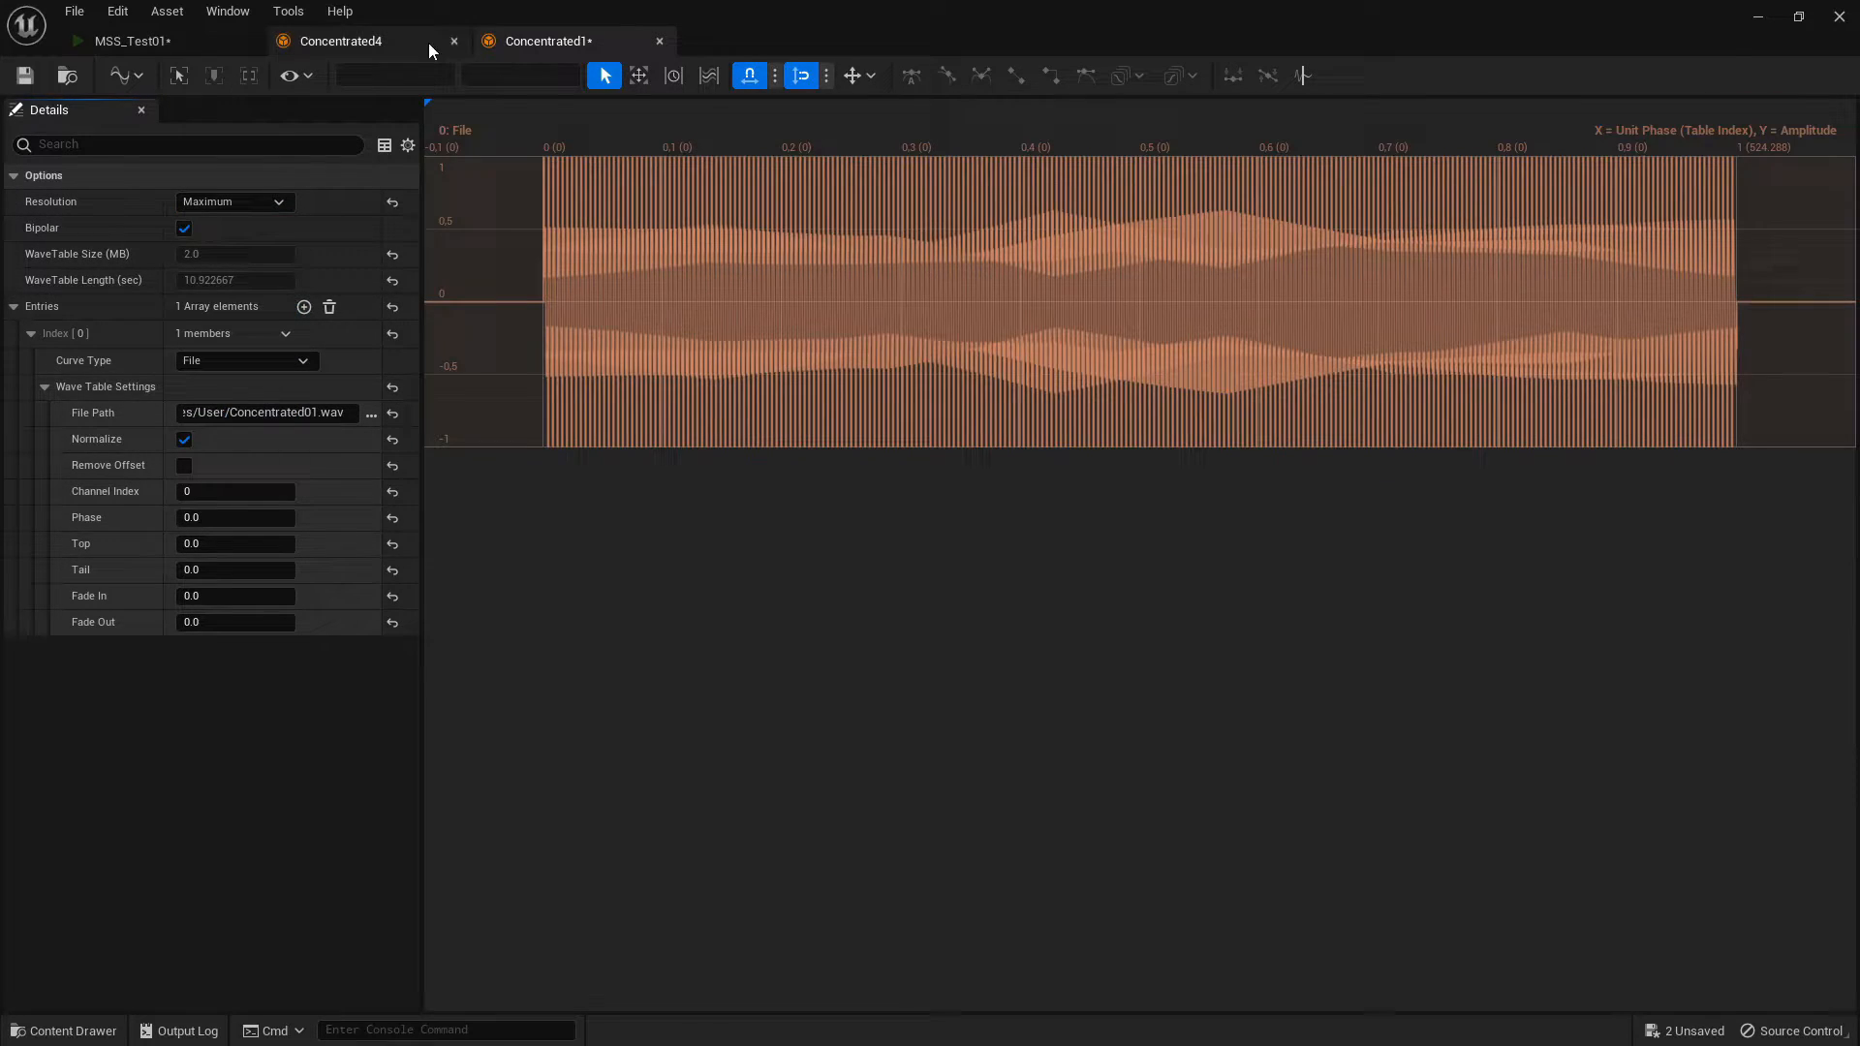
left_click(150, 42)
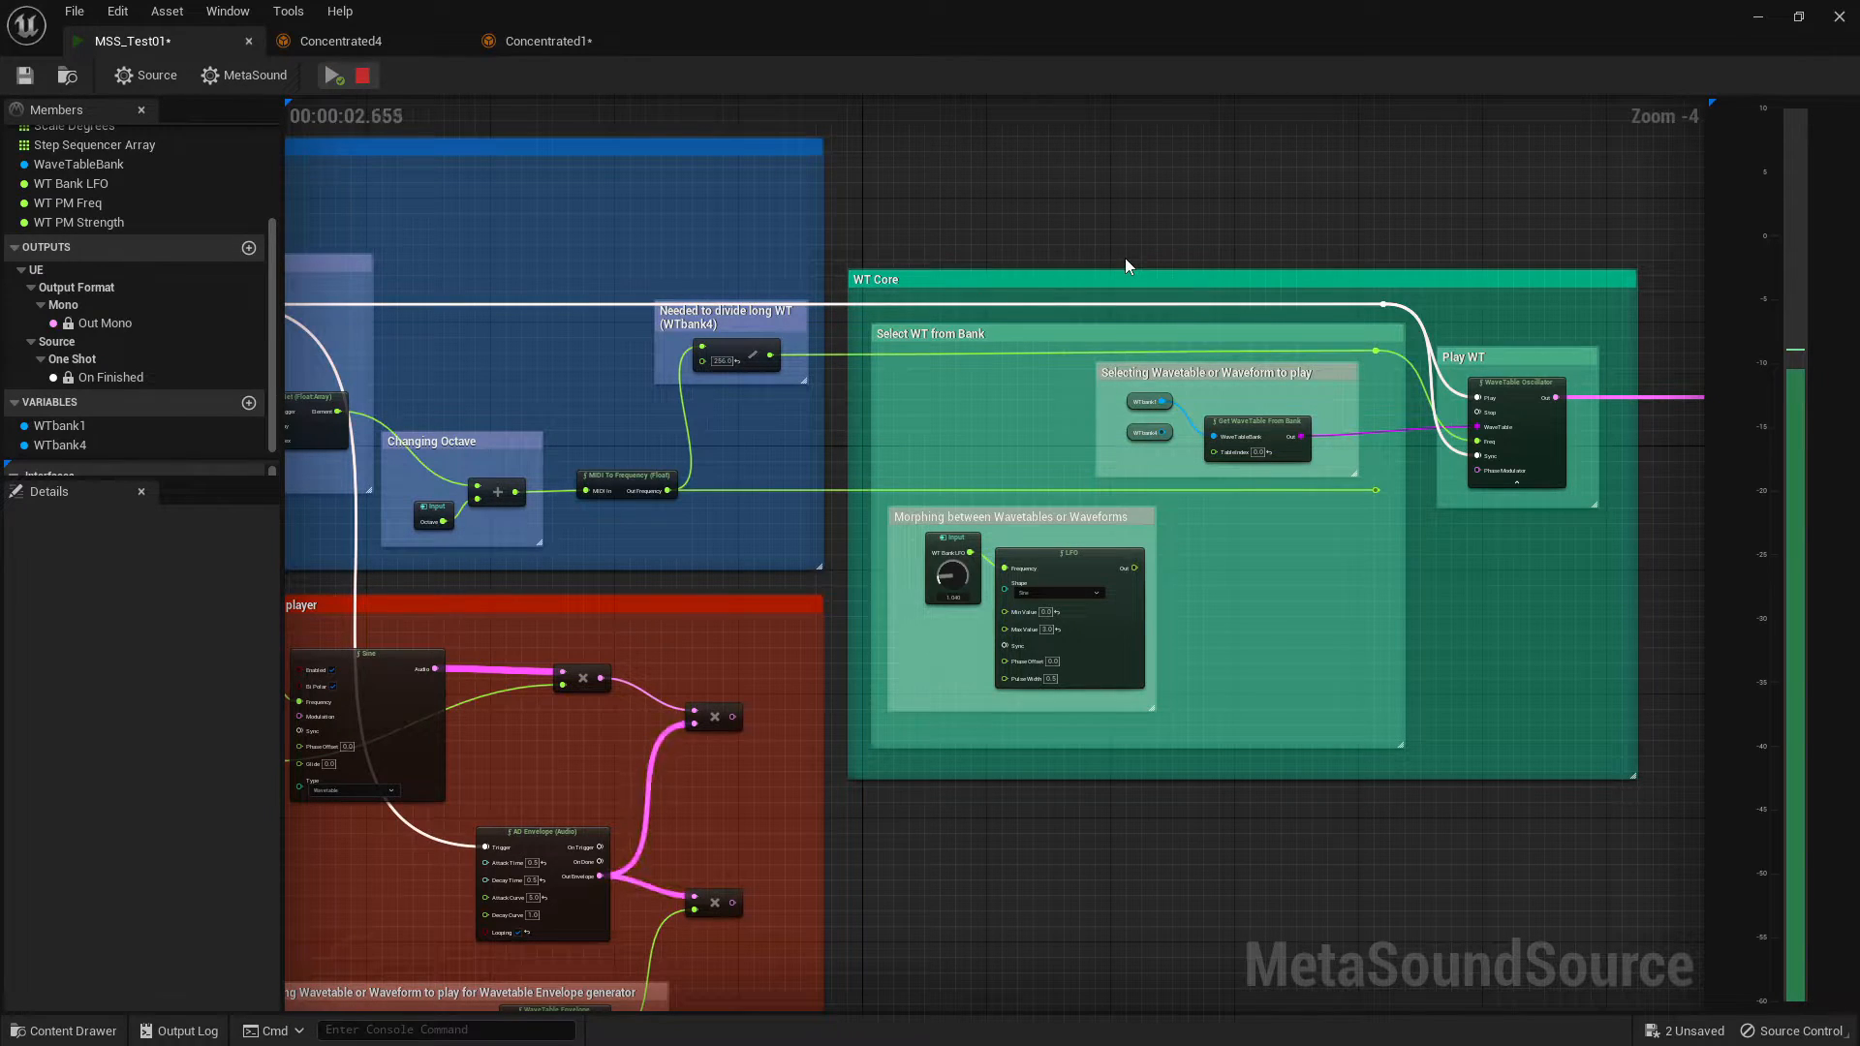
- Switch to Ableton Live, examine the Concentrated01 wavetable in the Serum track's plug-in, and return to the Unreal MetaSound graph
key("super")
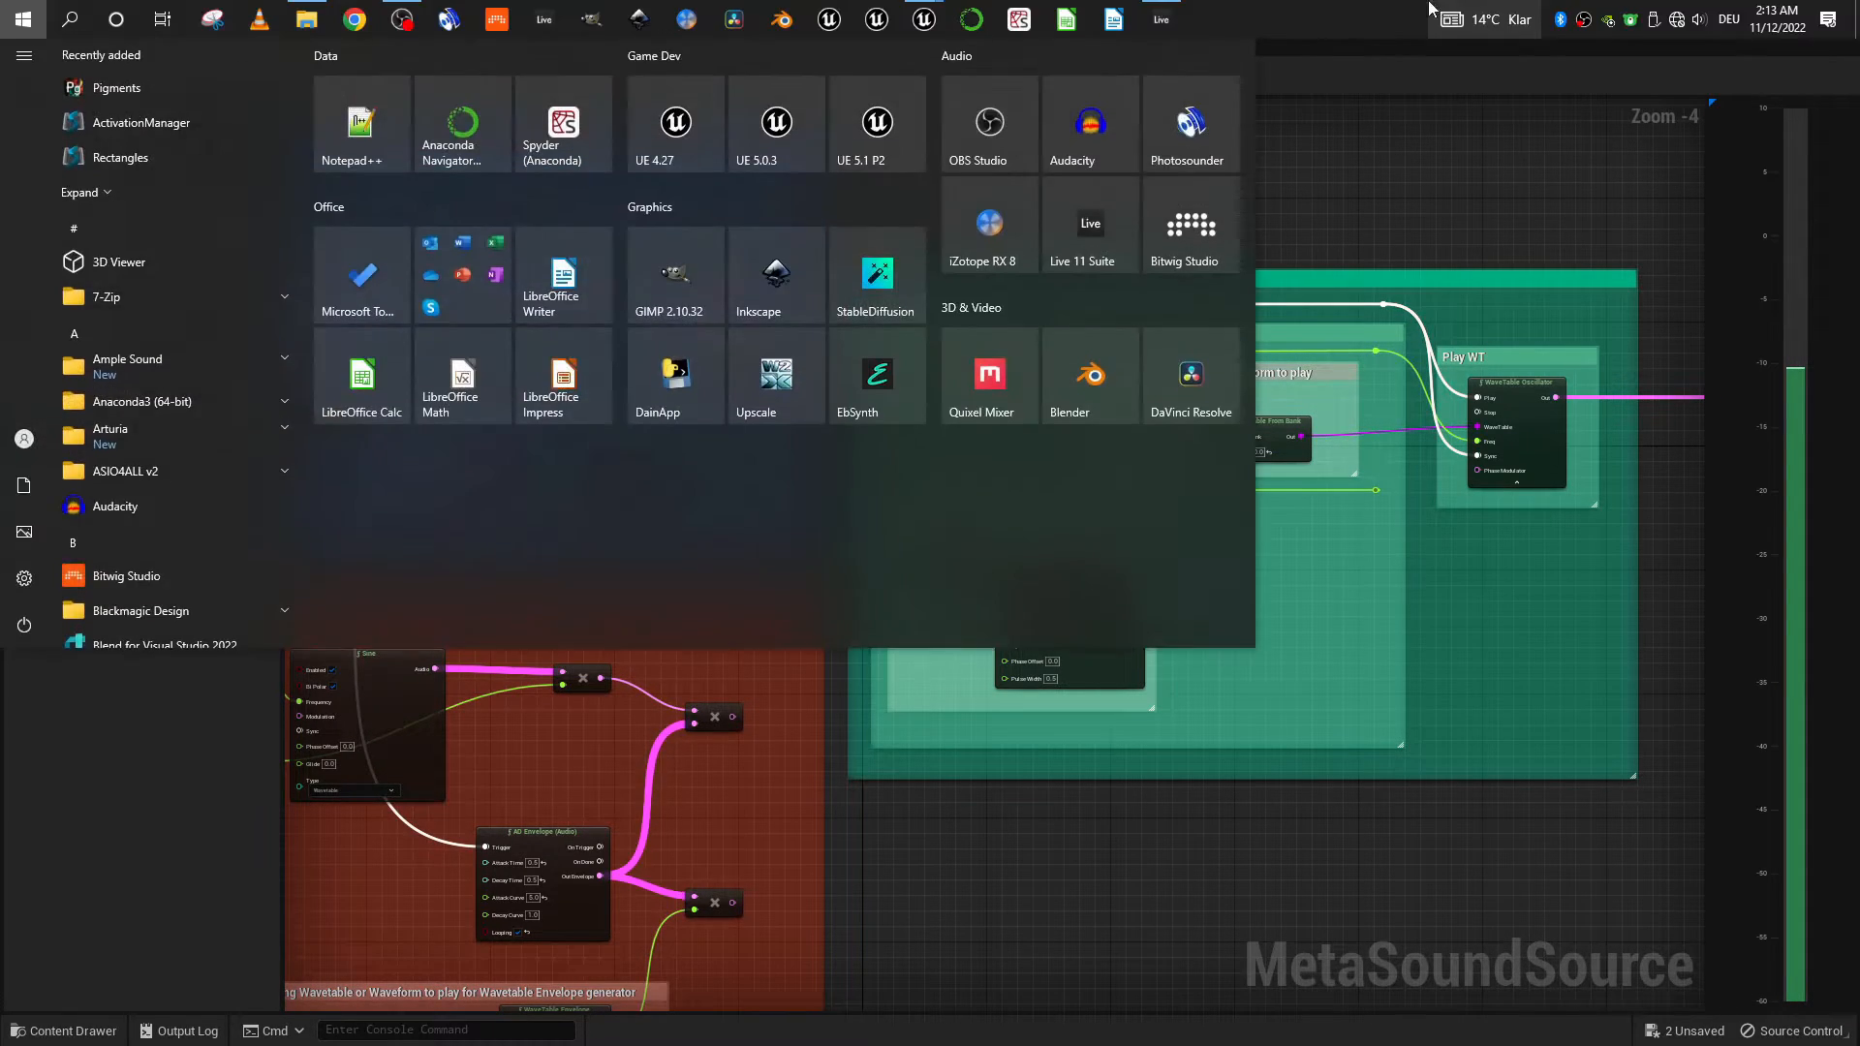
left_click(1153, 22)
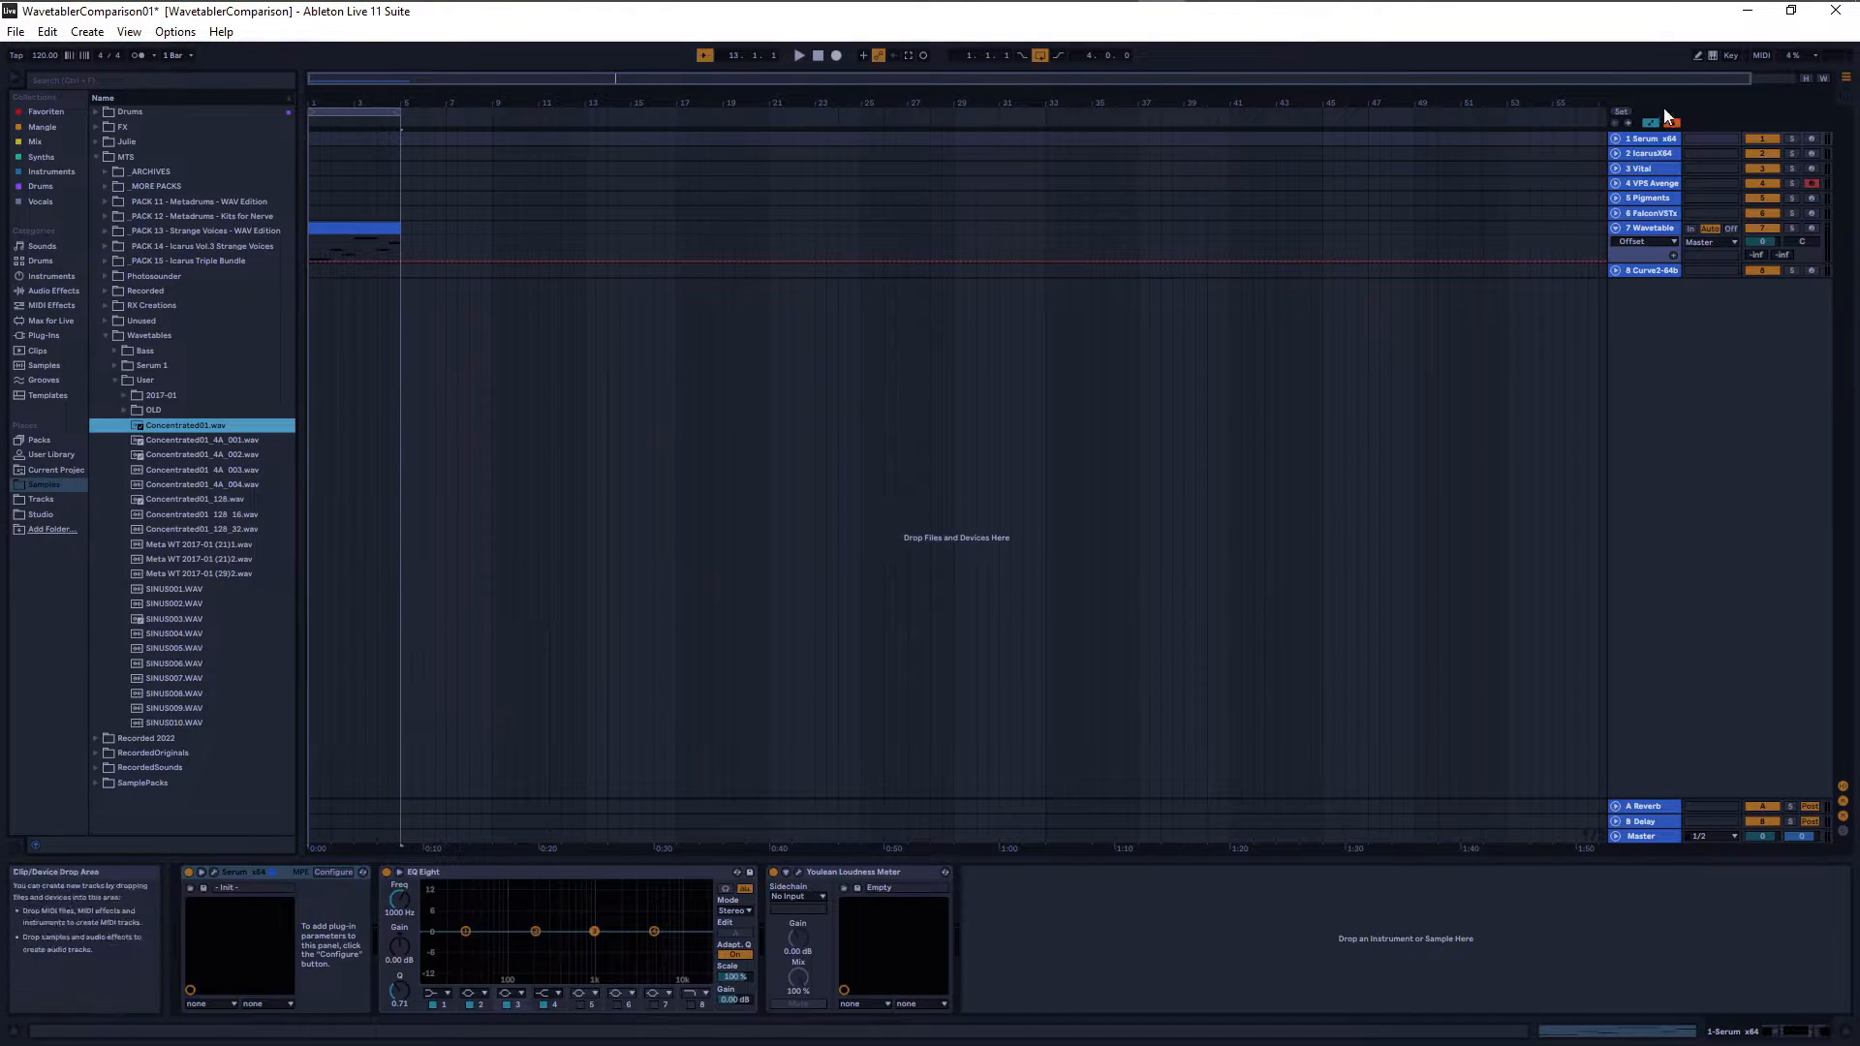
left_click(1651, 140)
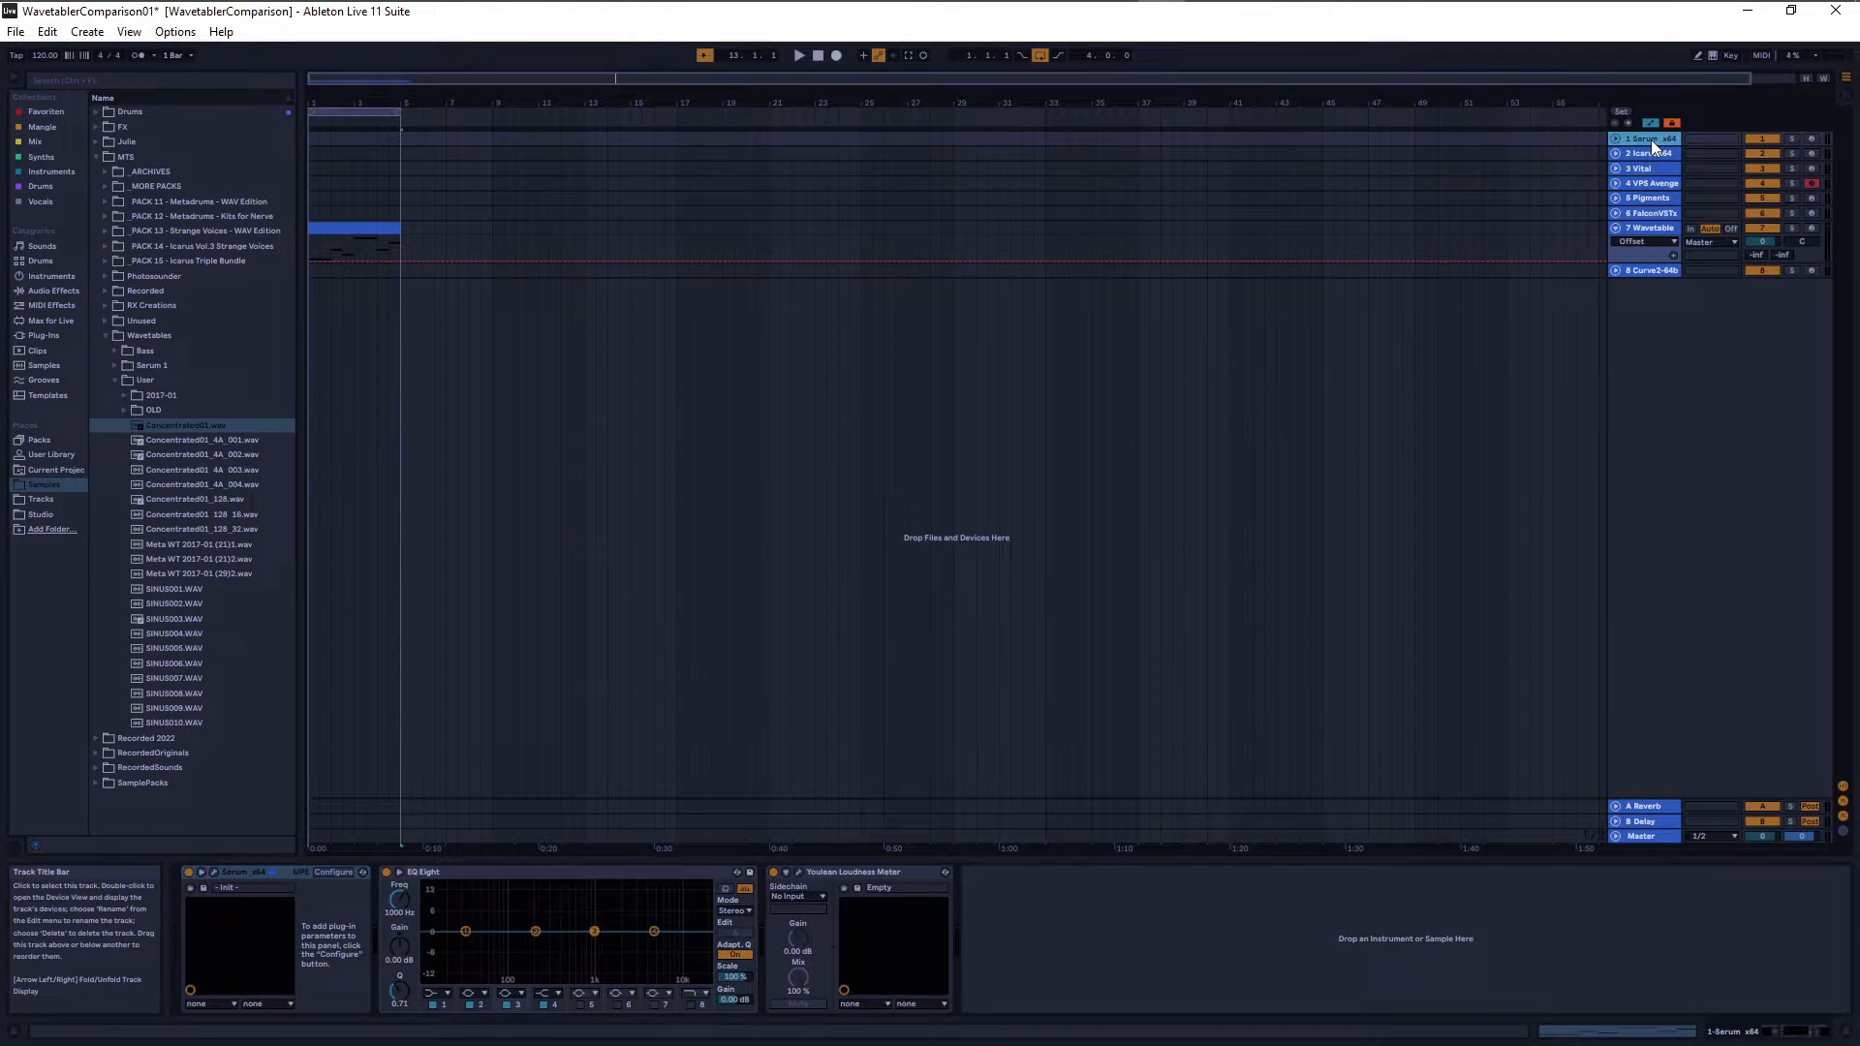
left_click(215, 870)
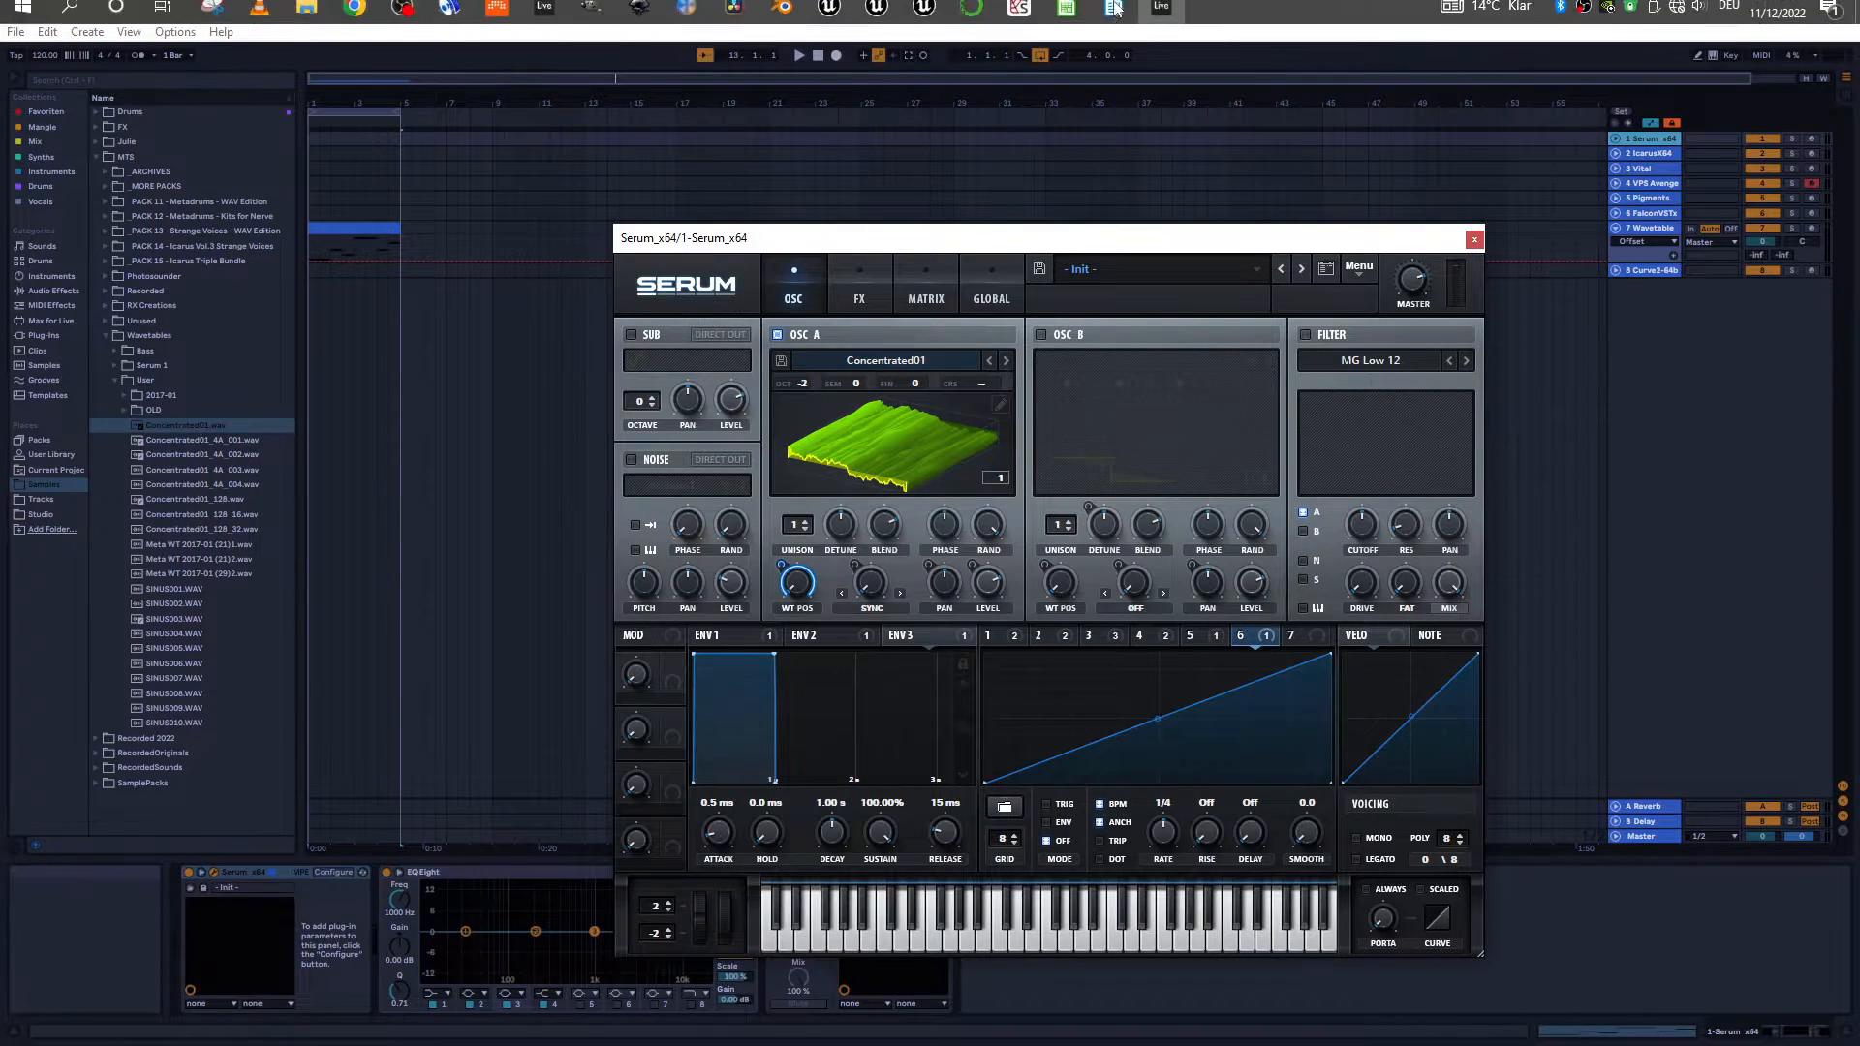
key("super")
mouse_move(926, 18)
left_click(1048, 124)
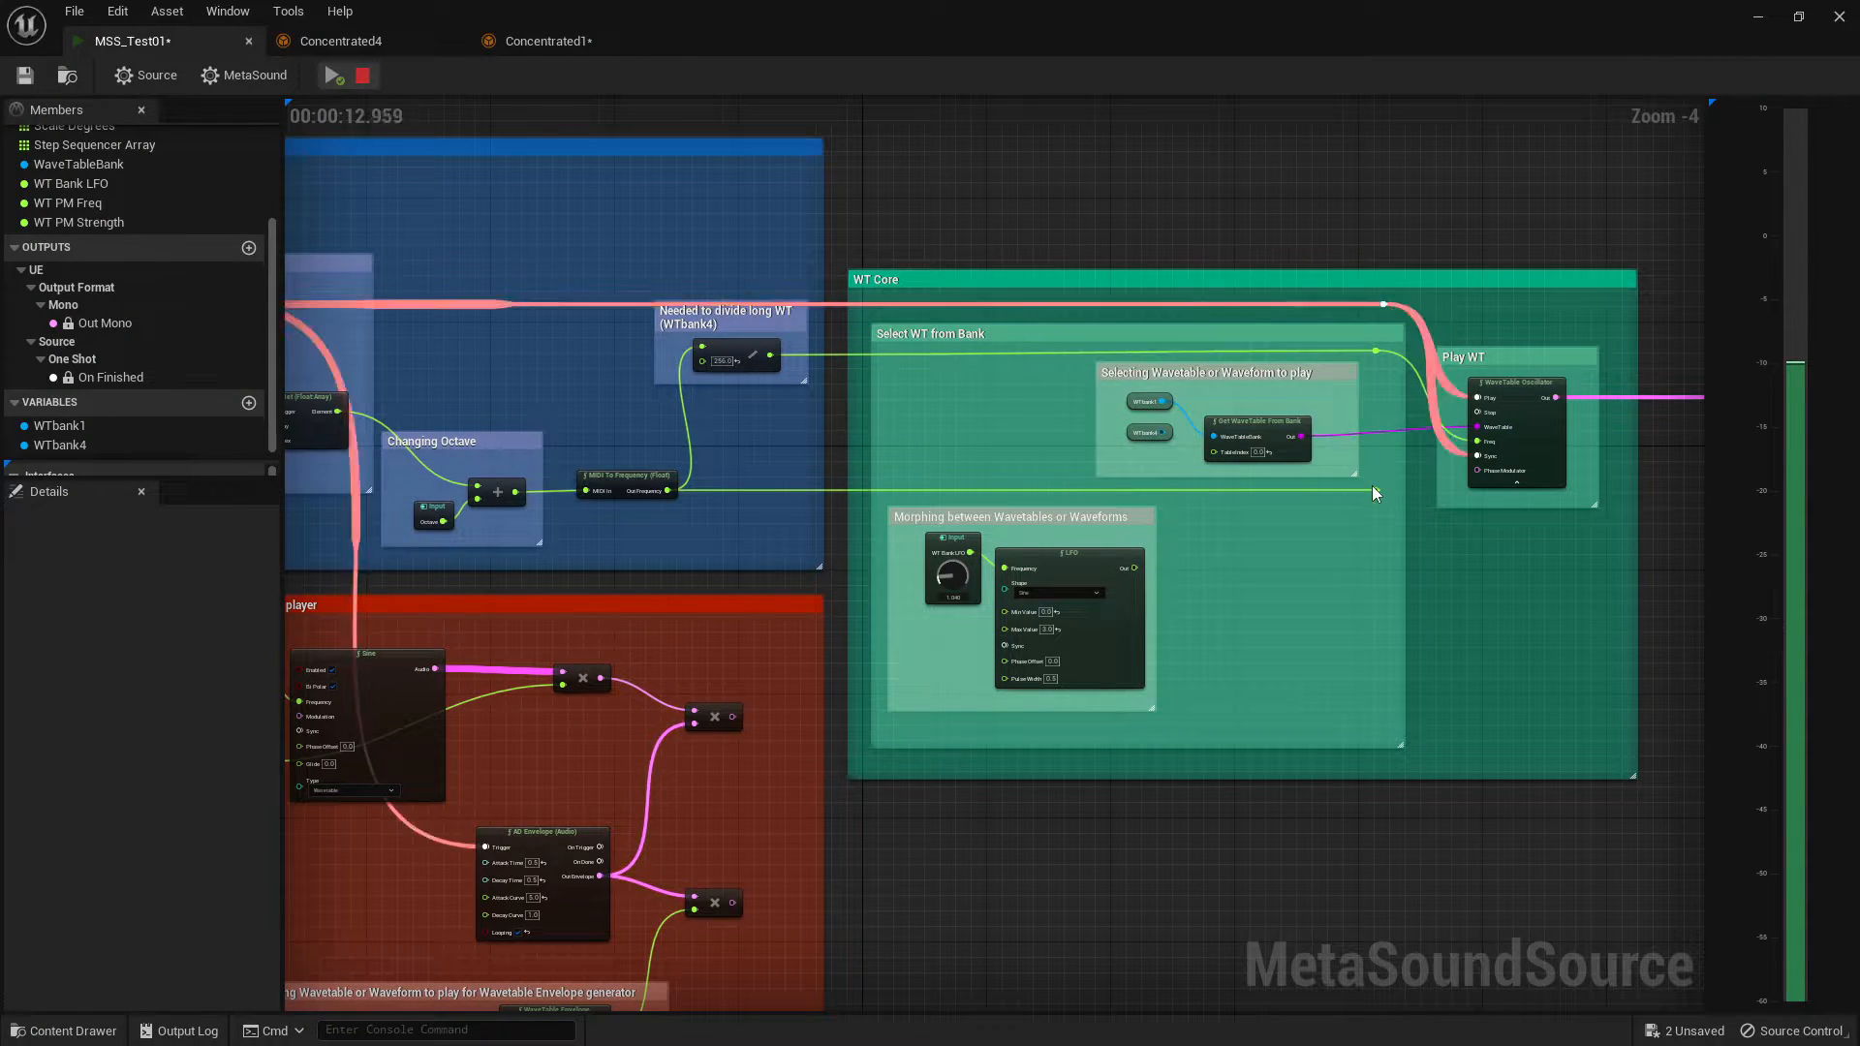
- Connect the undivided MIDI frequency to the WaveTable Oscillator's Freq and WTbank4 to Get WaveTable From Bank, restarting playback
left_click_drag(1376, 489, 1482, 446)
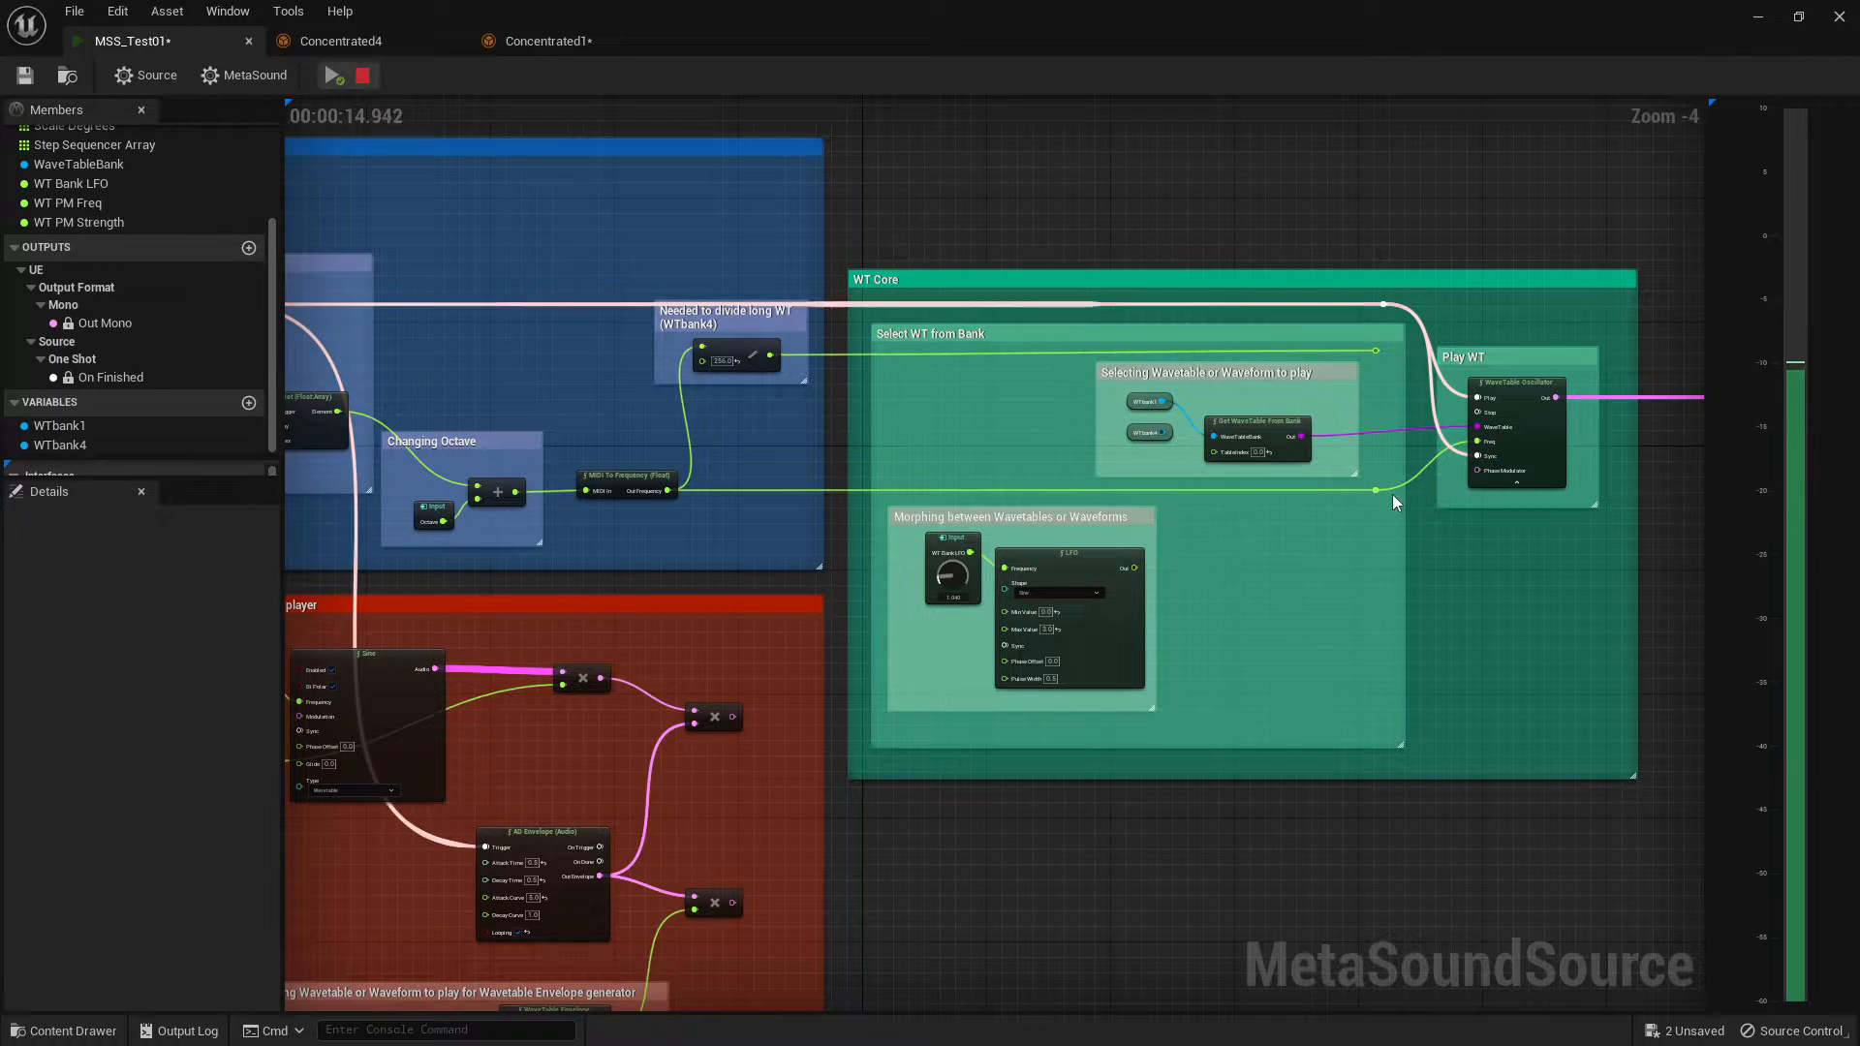
left_click_drag(1163, 433, 1227, 438)
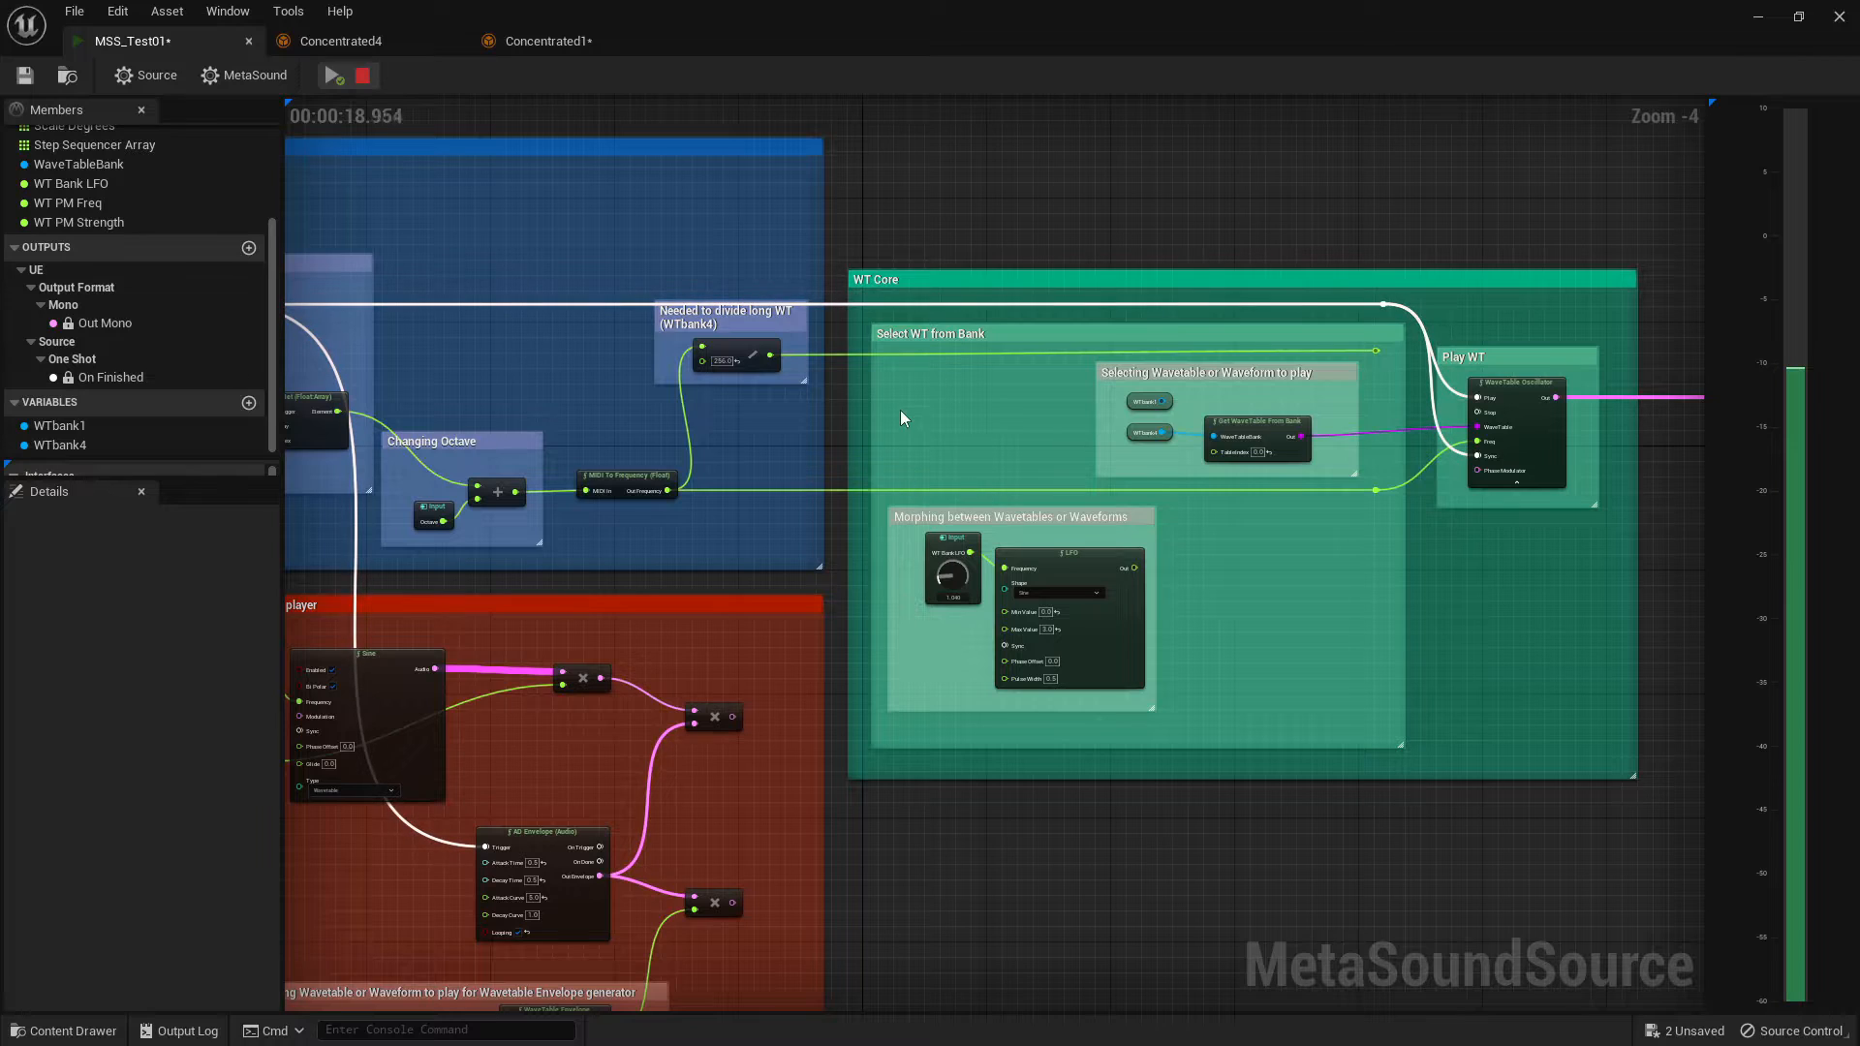
key("space")
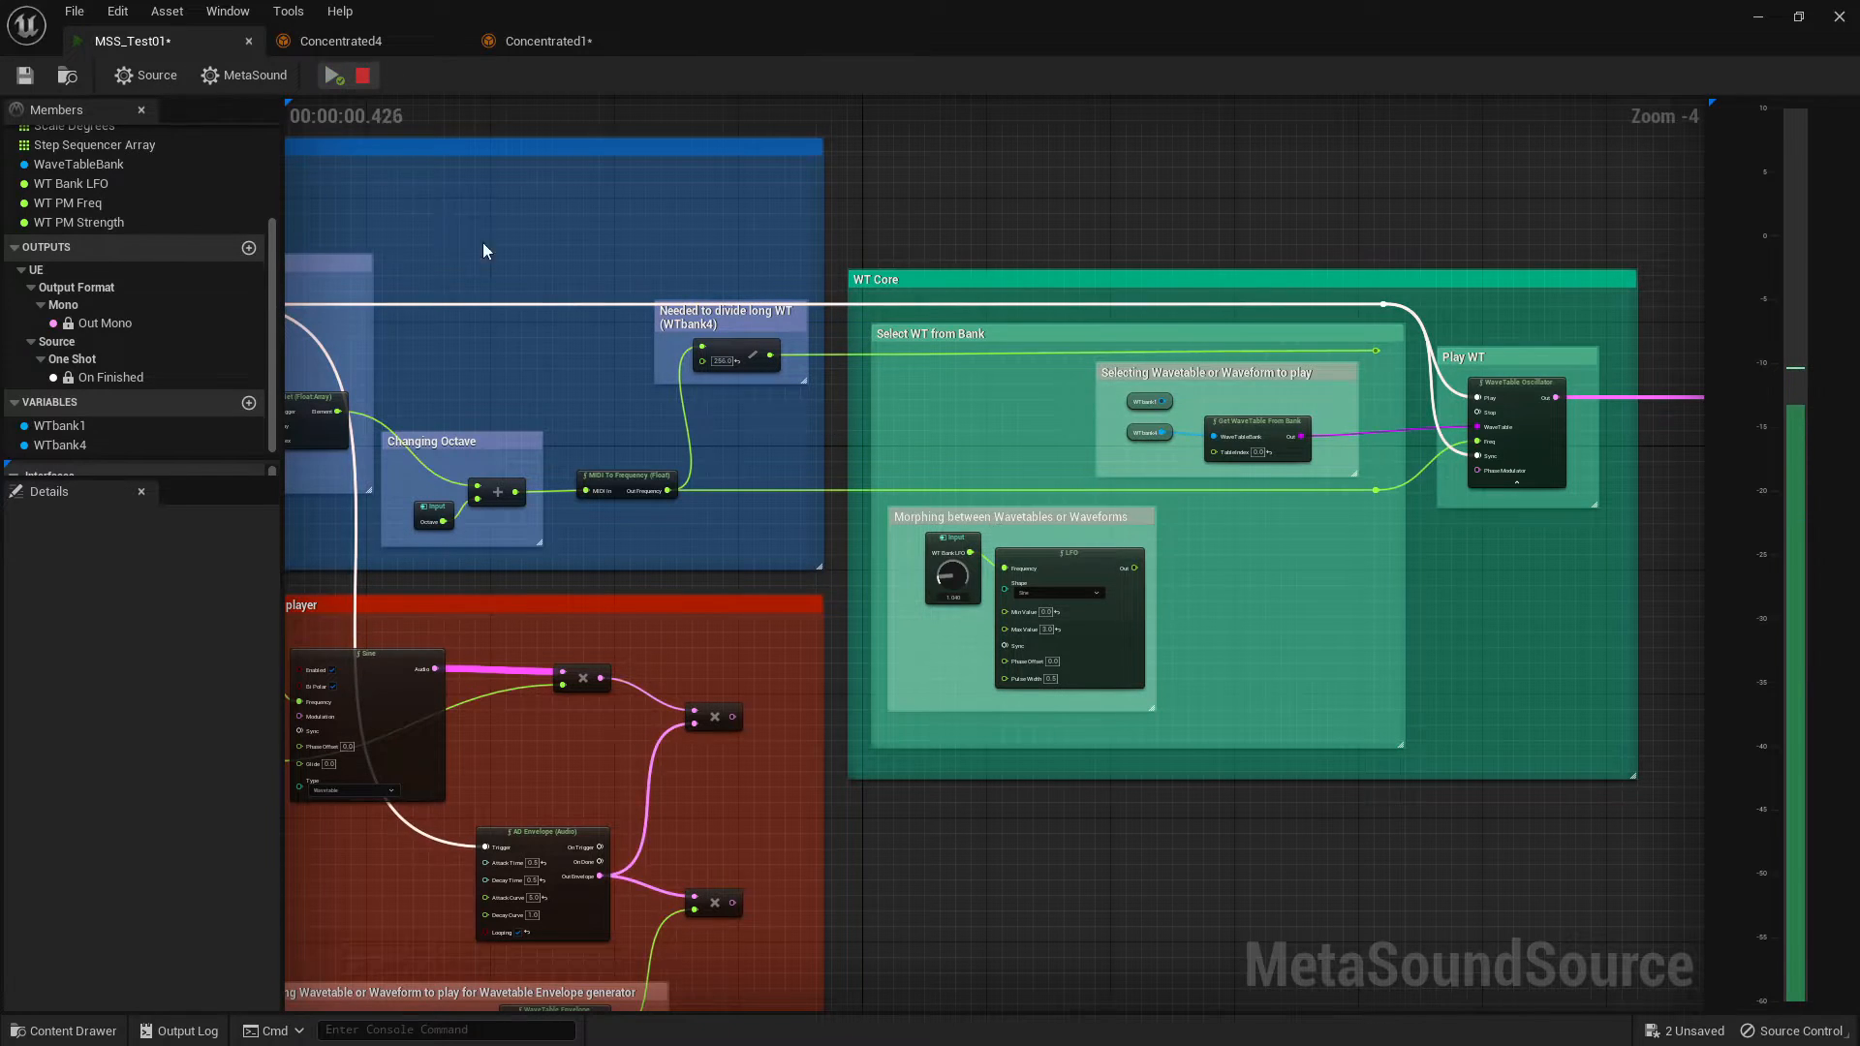
- Compare the split Concentrated4 waveforms with the long Concentrated1 waveform and return to the MSS_Test01 graph
left_click(392, 38)
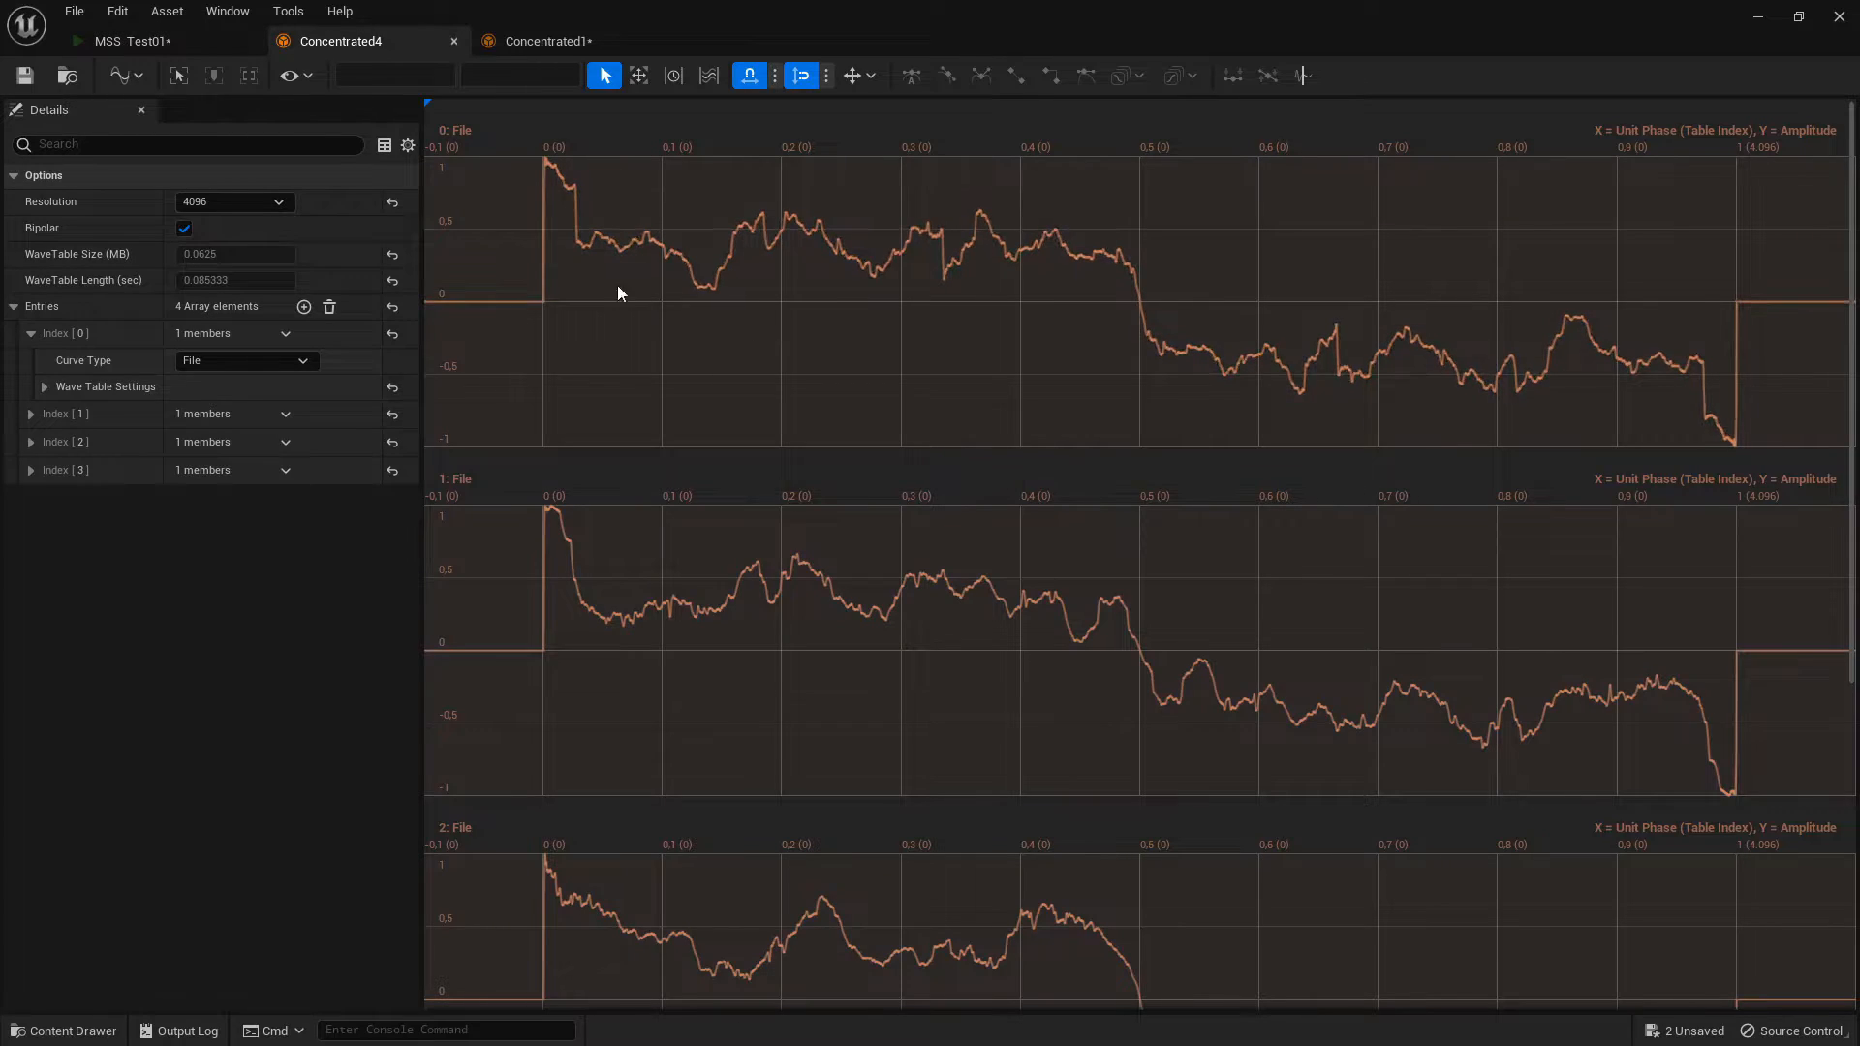
left_click(528, 43)
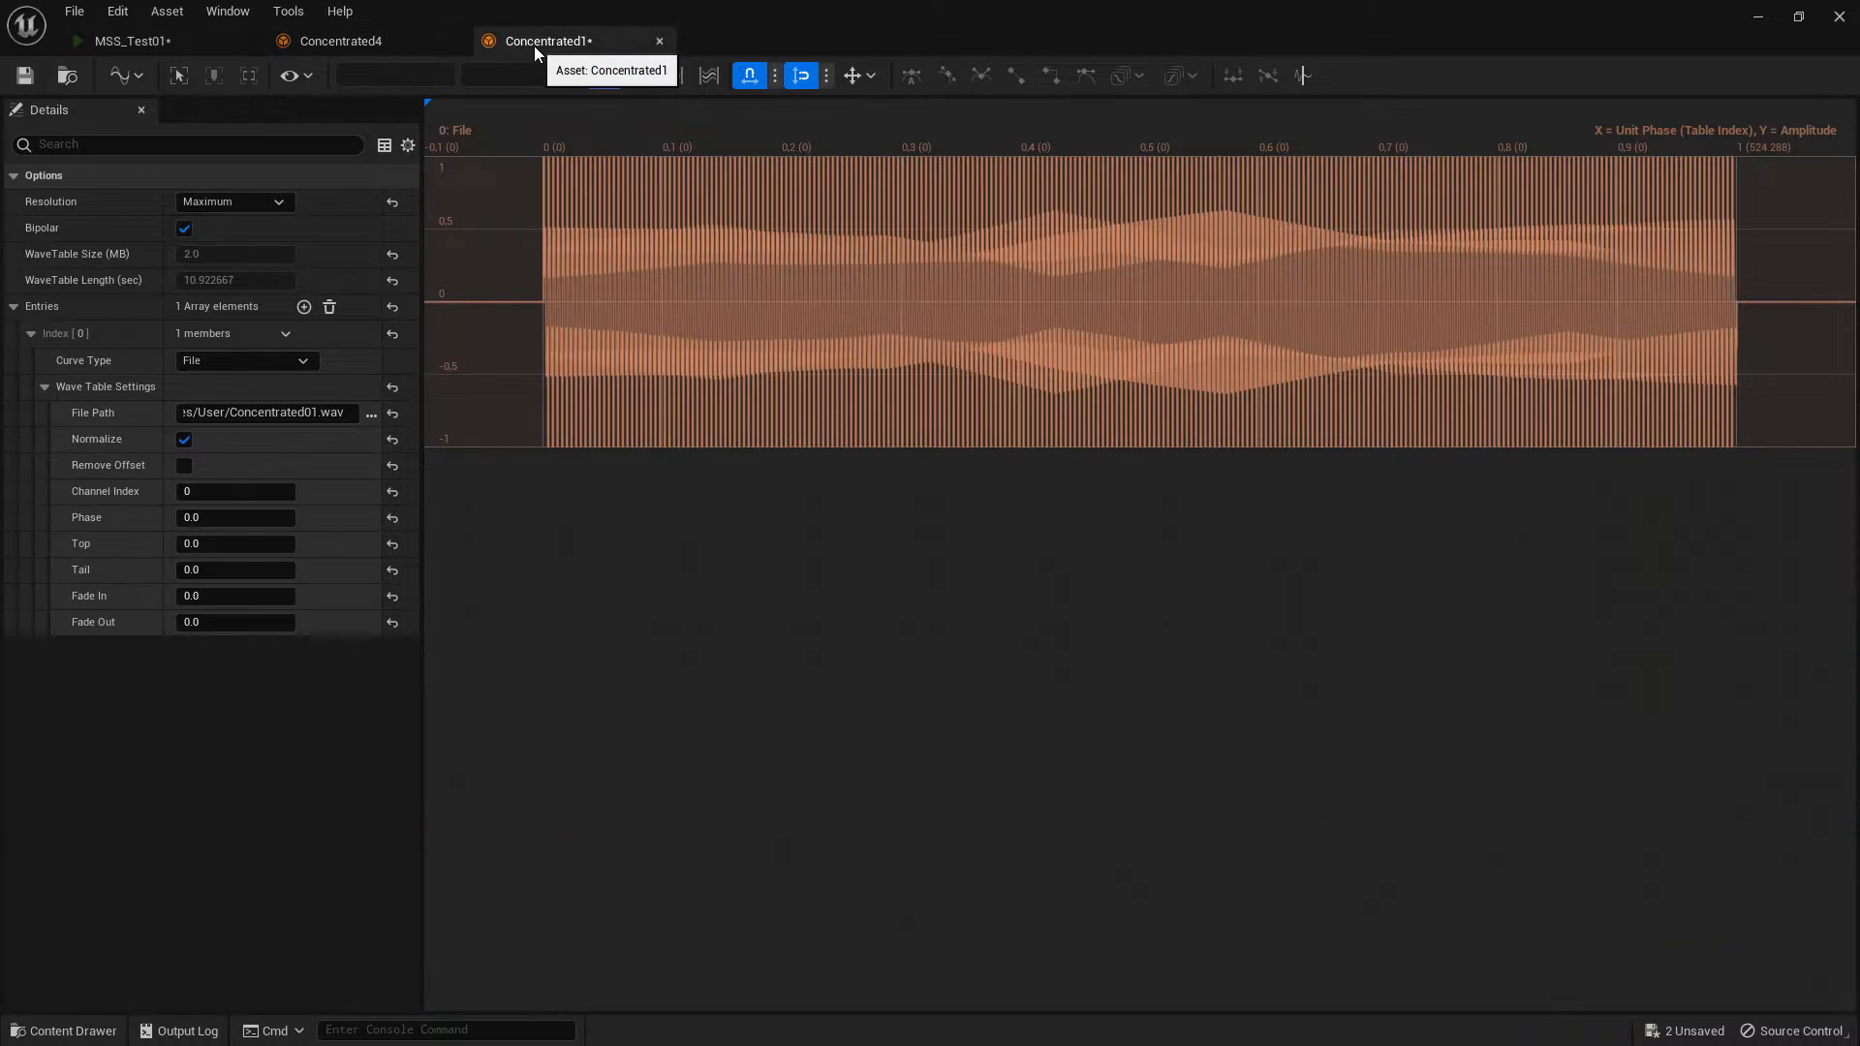
left_click(322, 49)
left_click(130, 43)
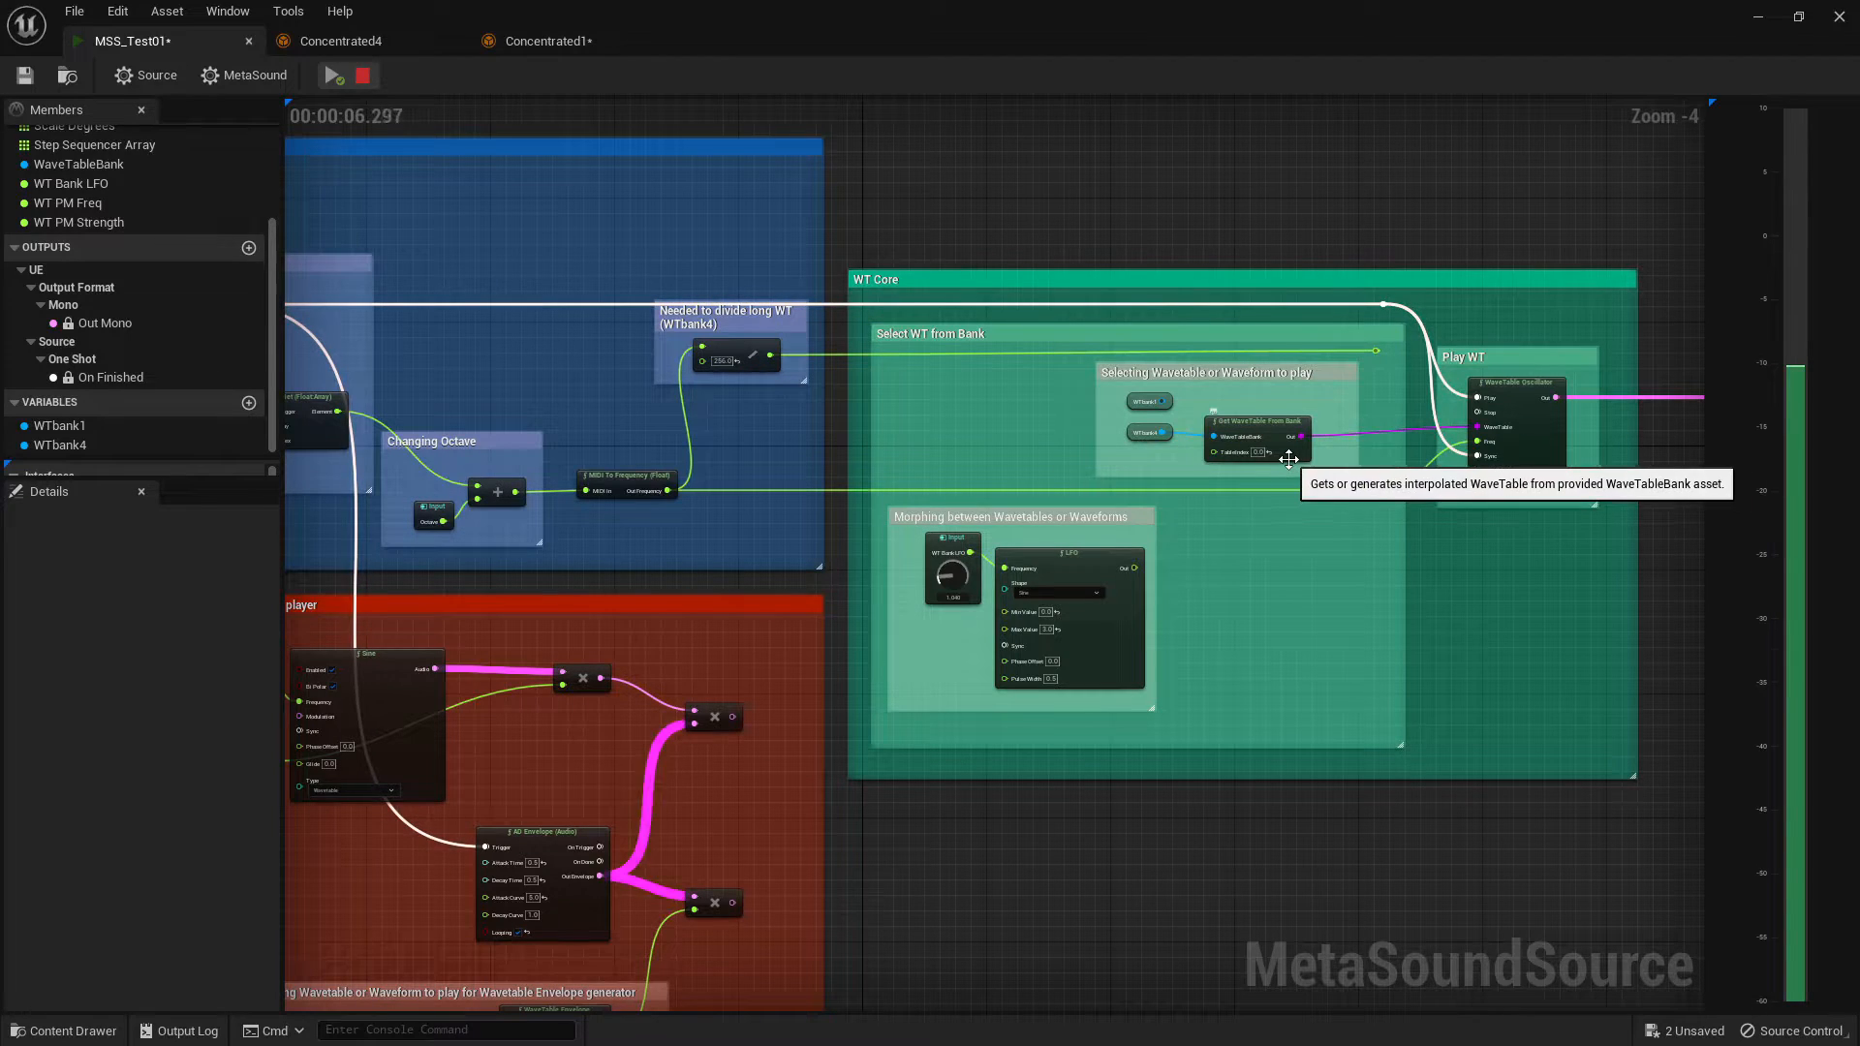
- Connect the LFO's Out to the TableIndex of Get WaveTable From Bank with a lower WT Bank LFO frequency, and view the Concentrated4 bank
left_click_drag(1132, 568, 1213, 452)
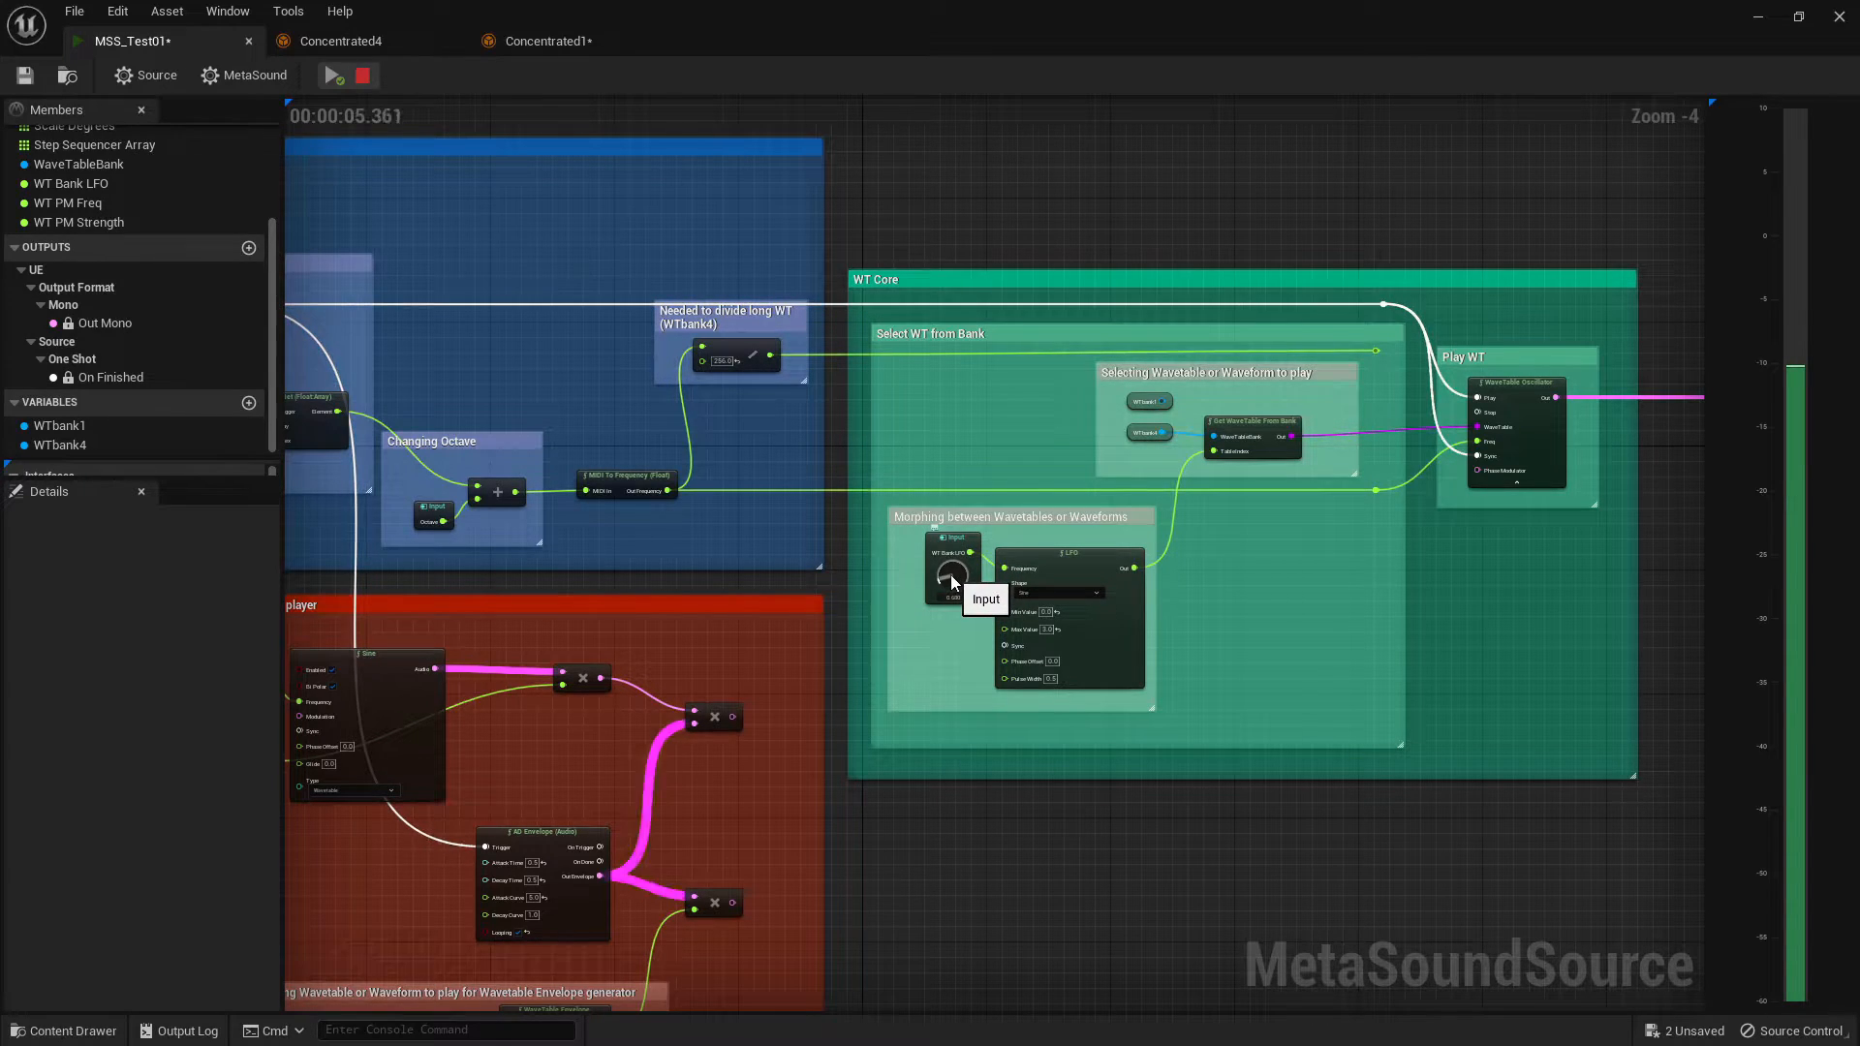
left_click_drag(952, 583, 977, 549)
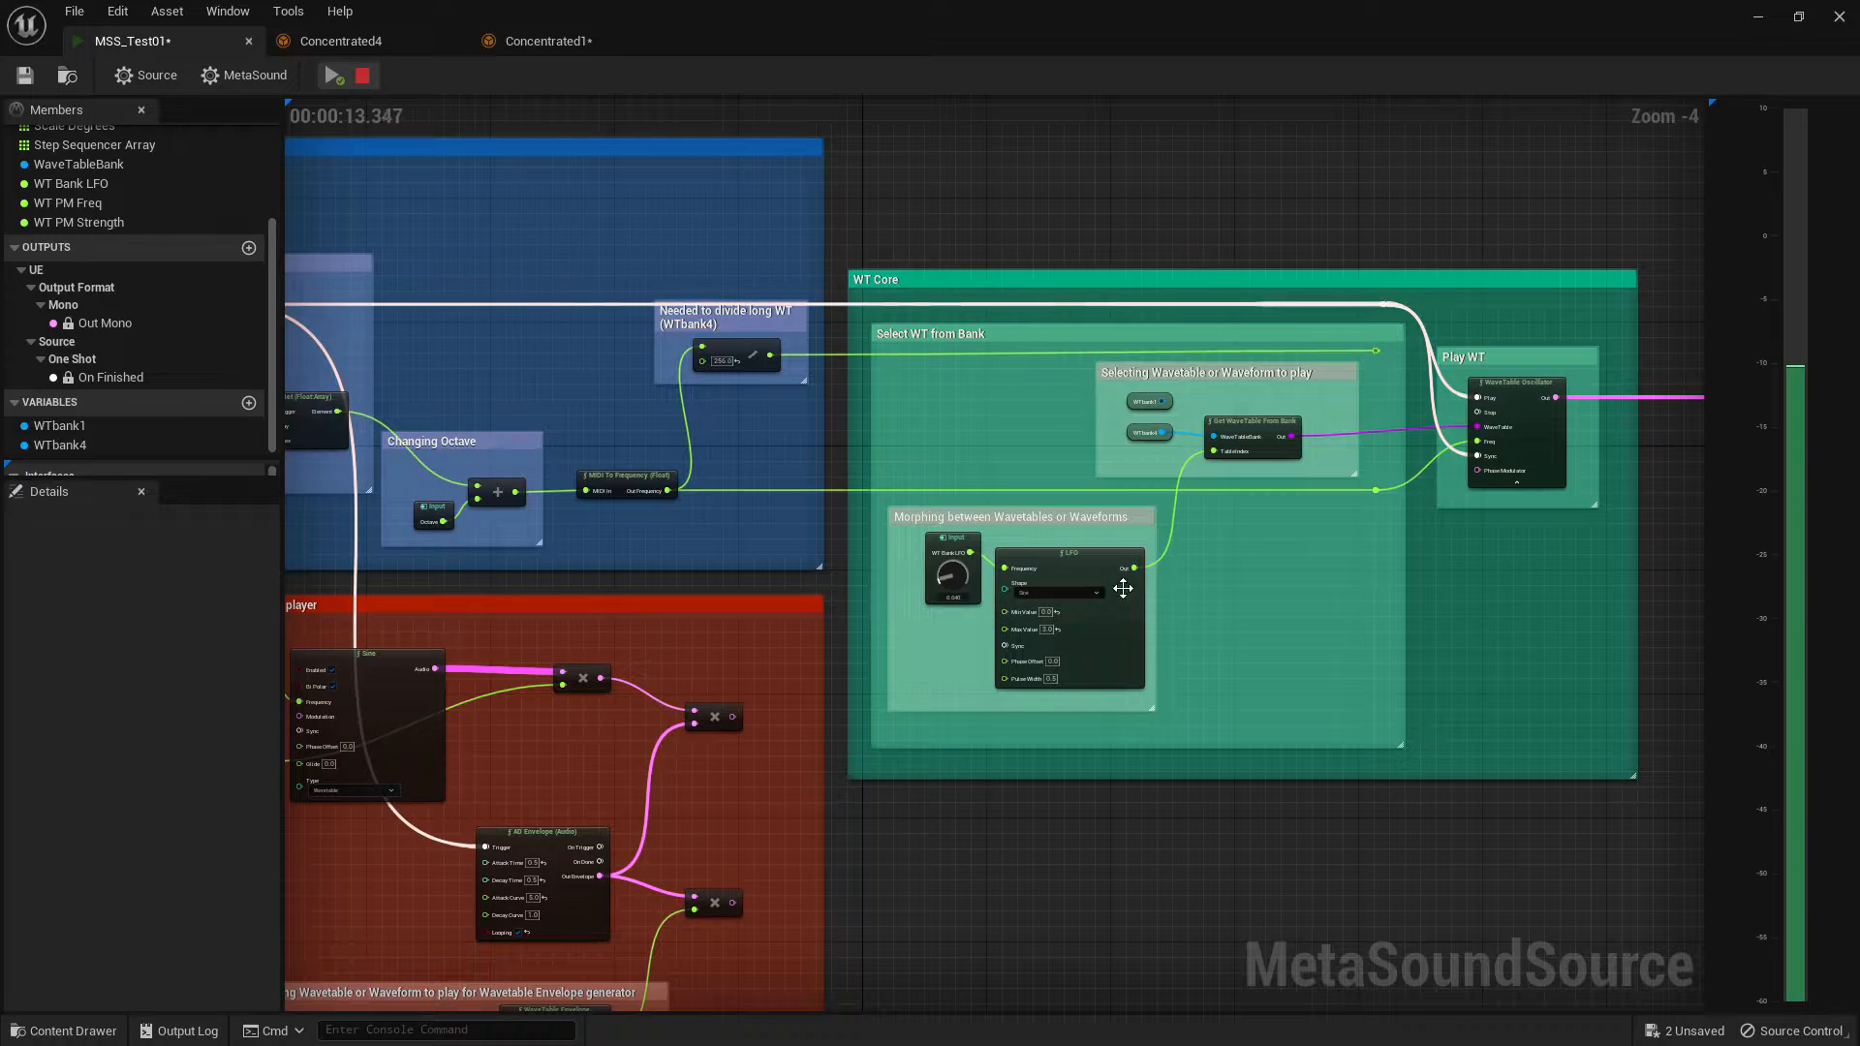
left_click(341, 40)
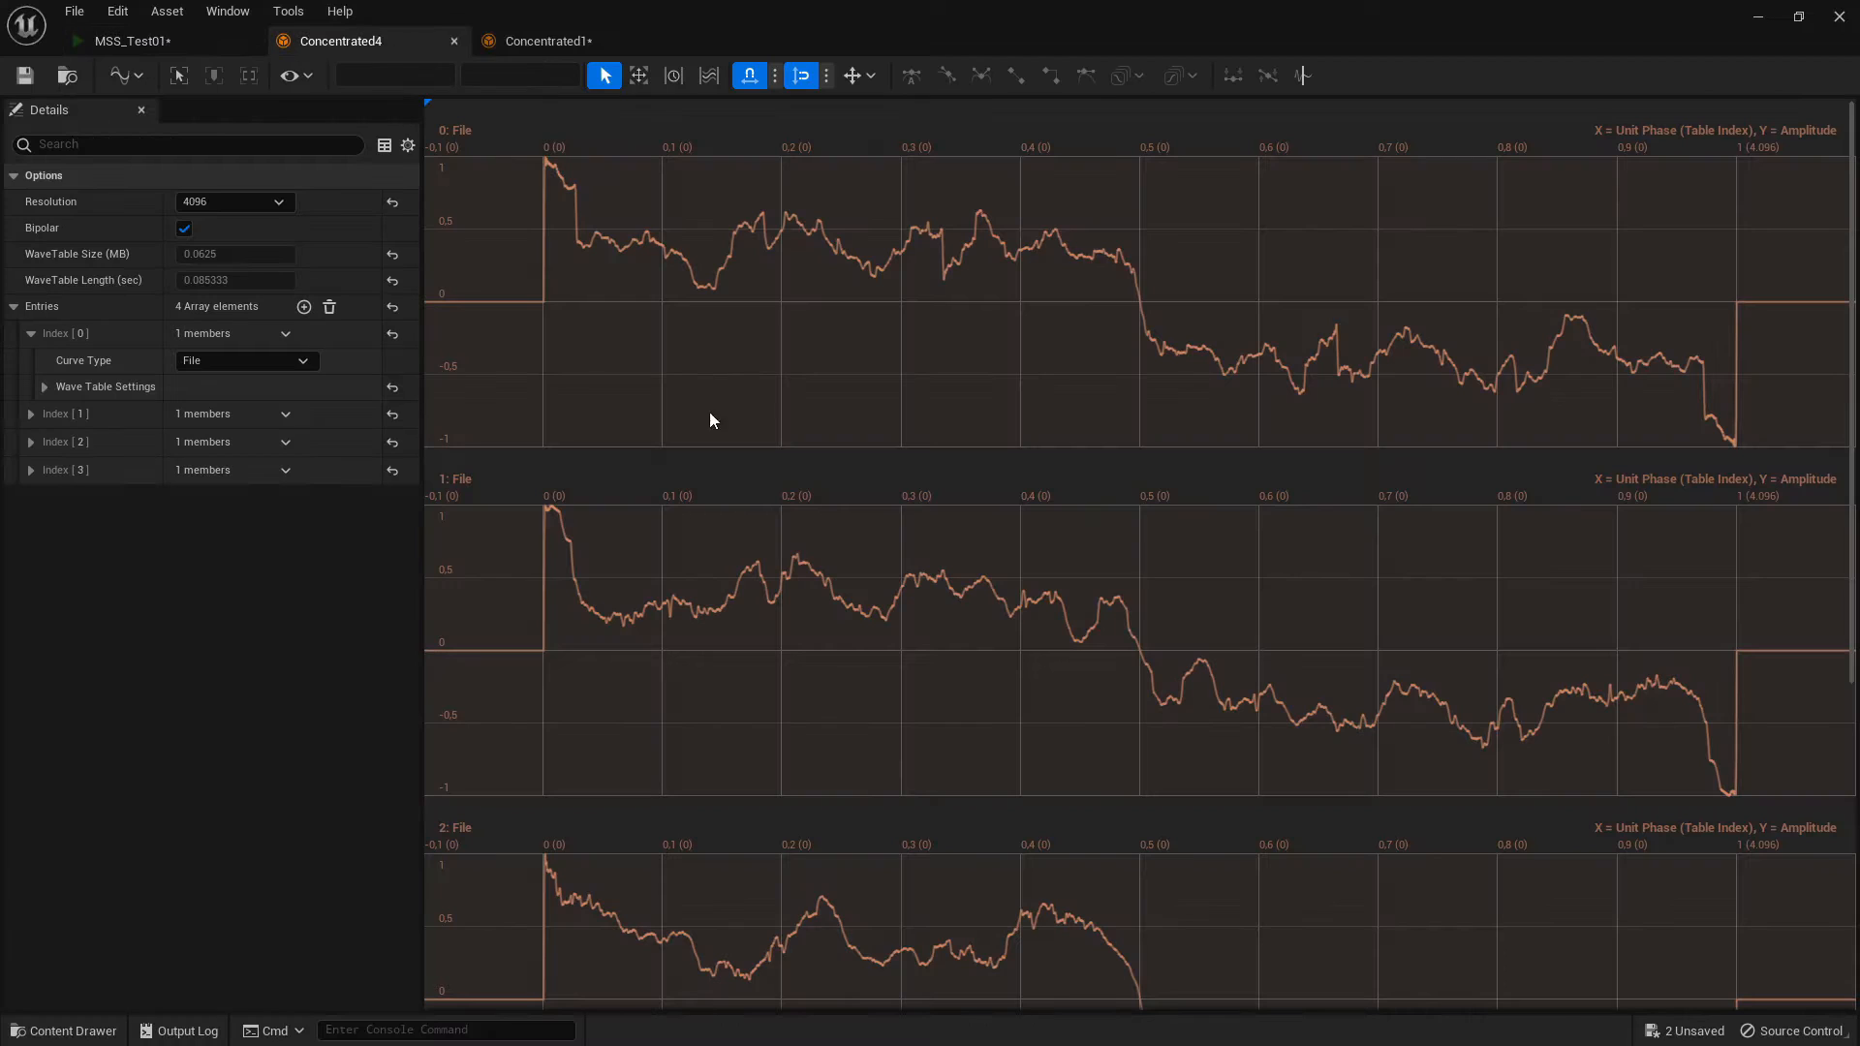
- Return from the Concentrated4 bank to the MSS_Test01 graph and adjust the WT Bank LFO frequency, then select the Get WaveTable From Bank node
scroll(795, 554, "down", 3)
left_click(133, 41)
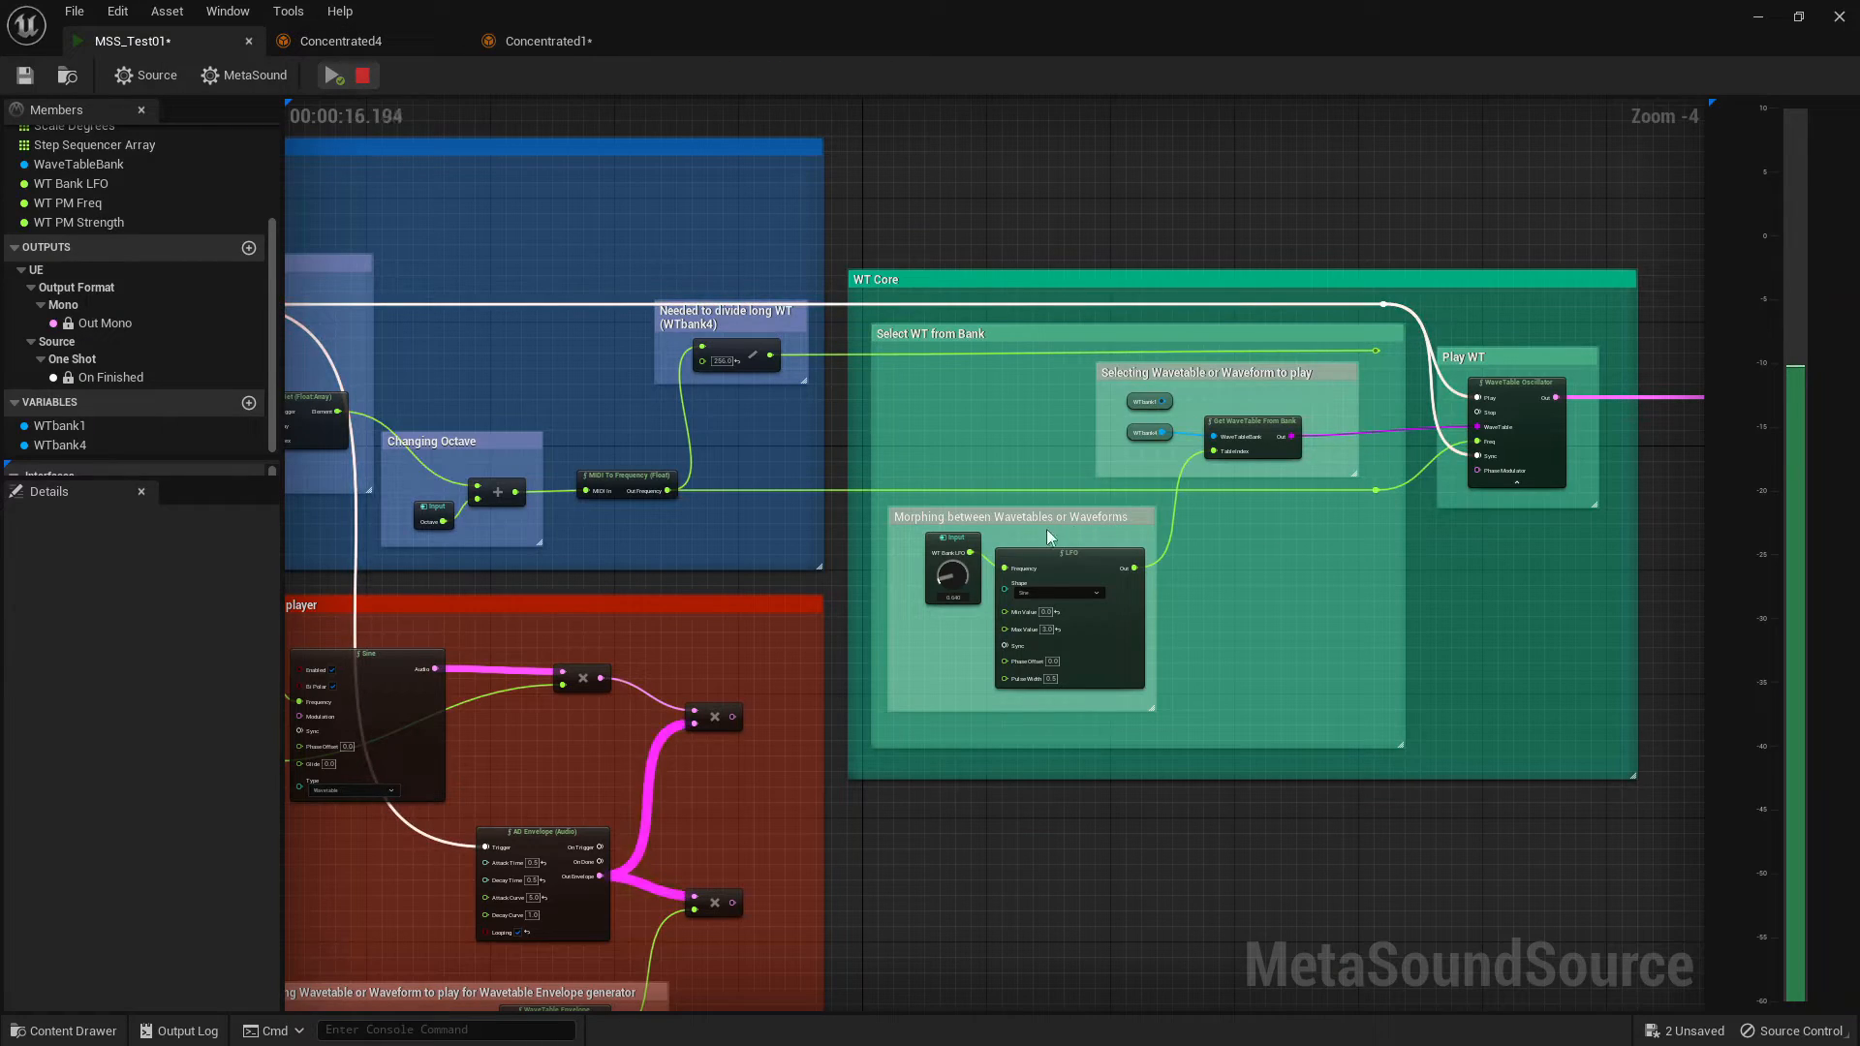
mouse_move(957, 581)
left_mouse_down()
mouse_move(970, 519)
mouse_move(963, 565)
left_mouse_up()
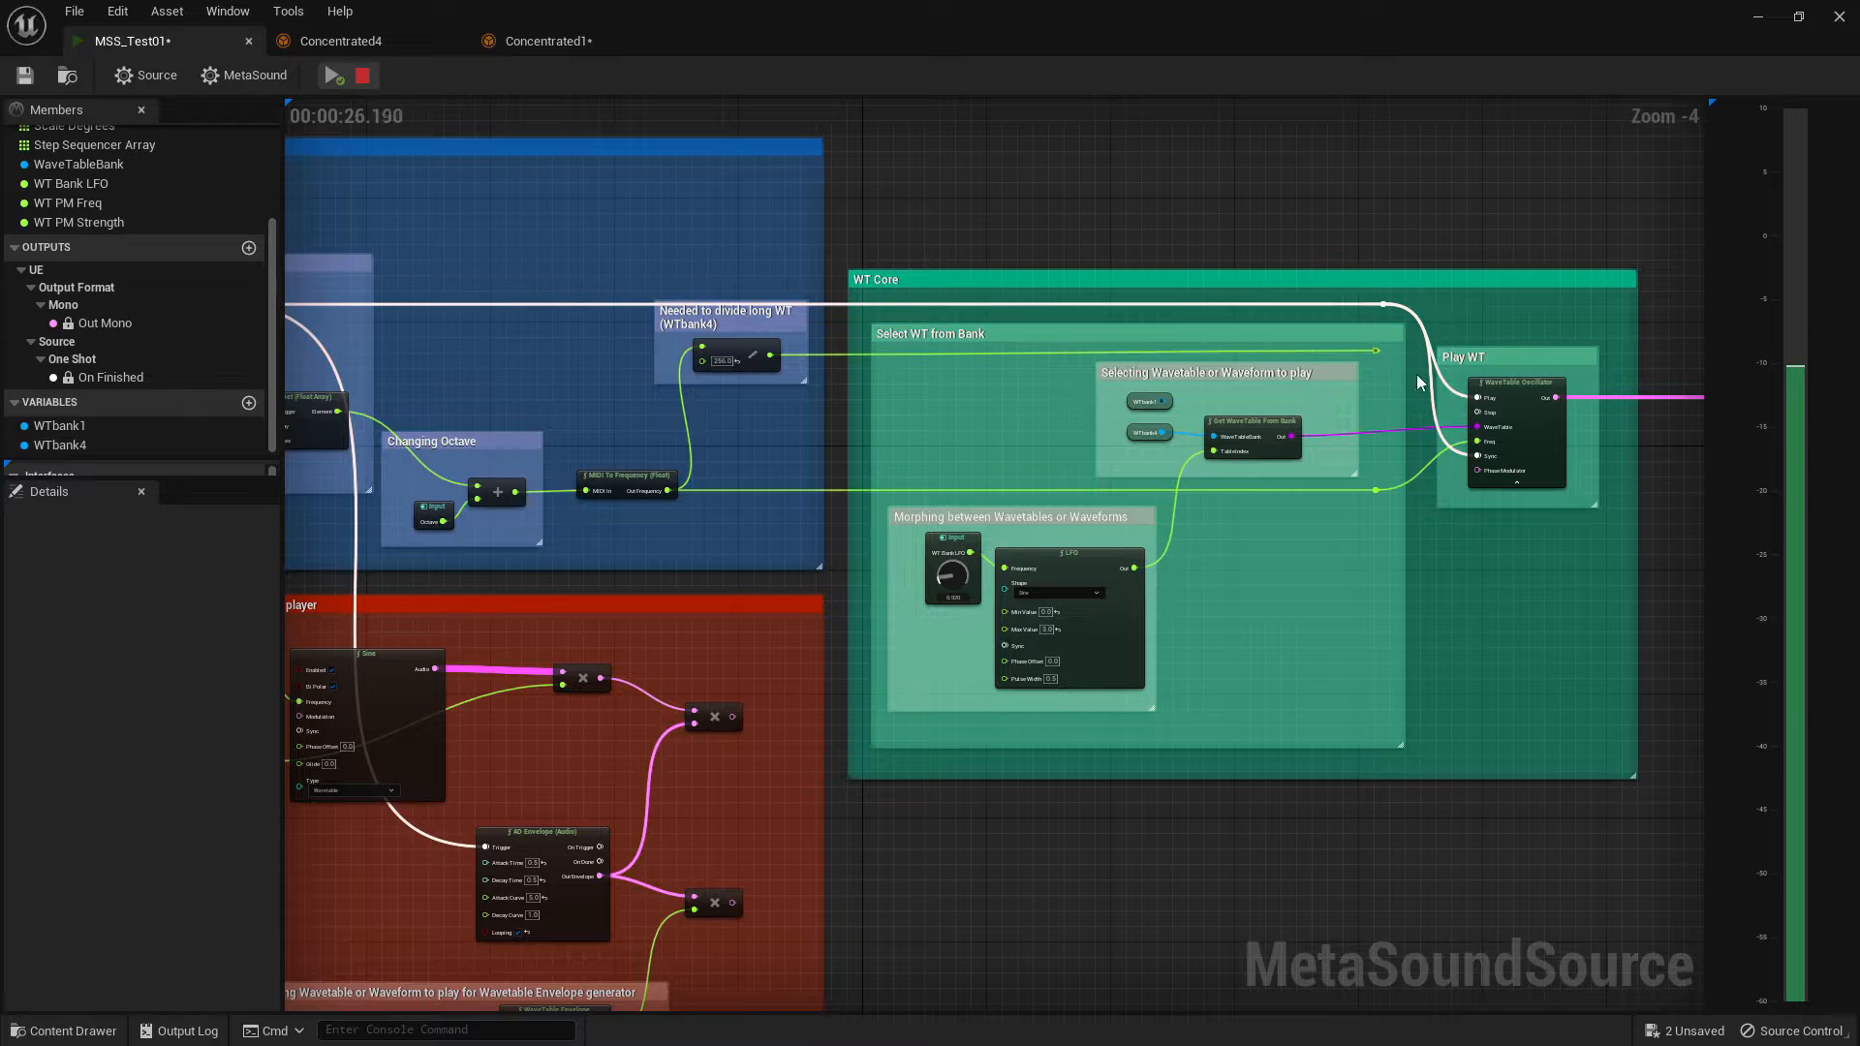
left_click(1283, 449)
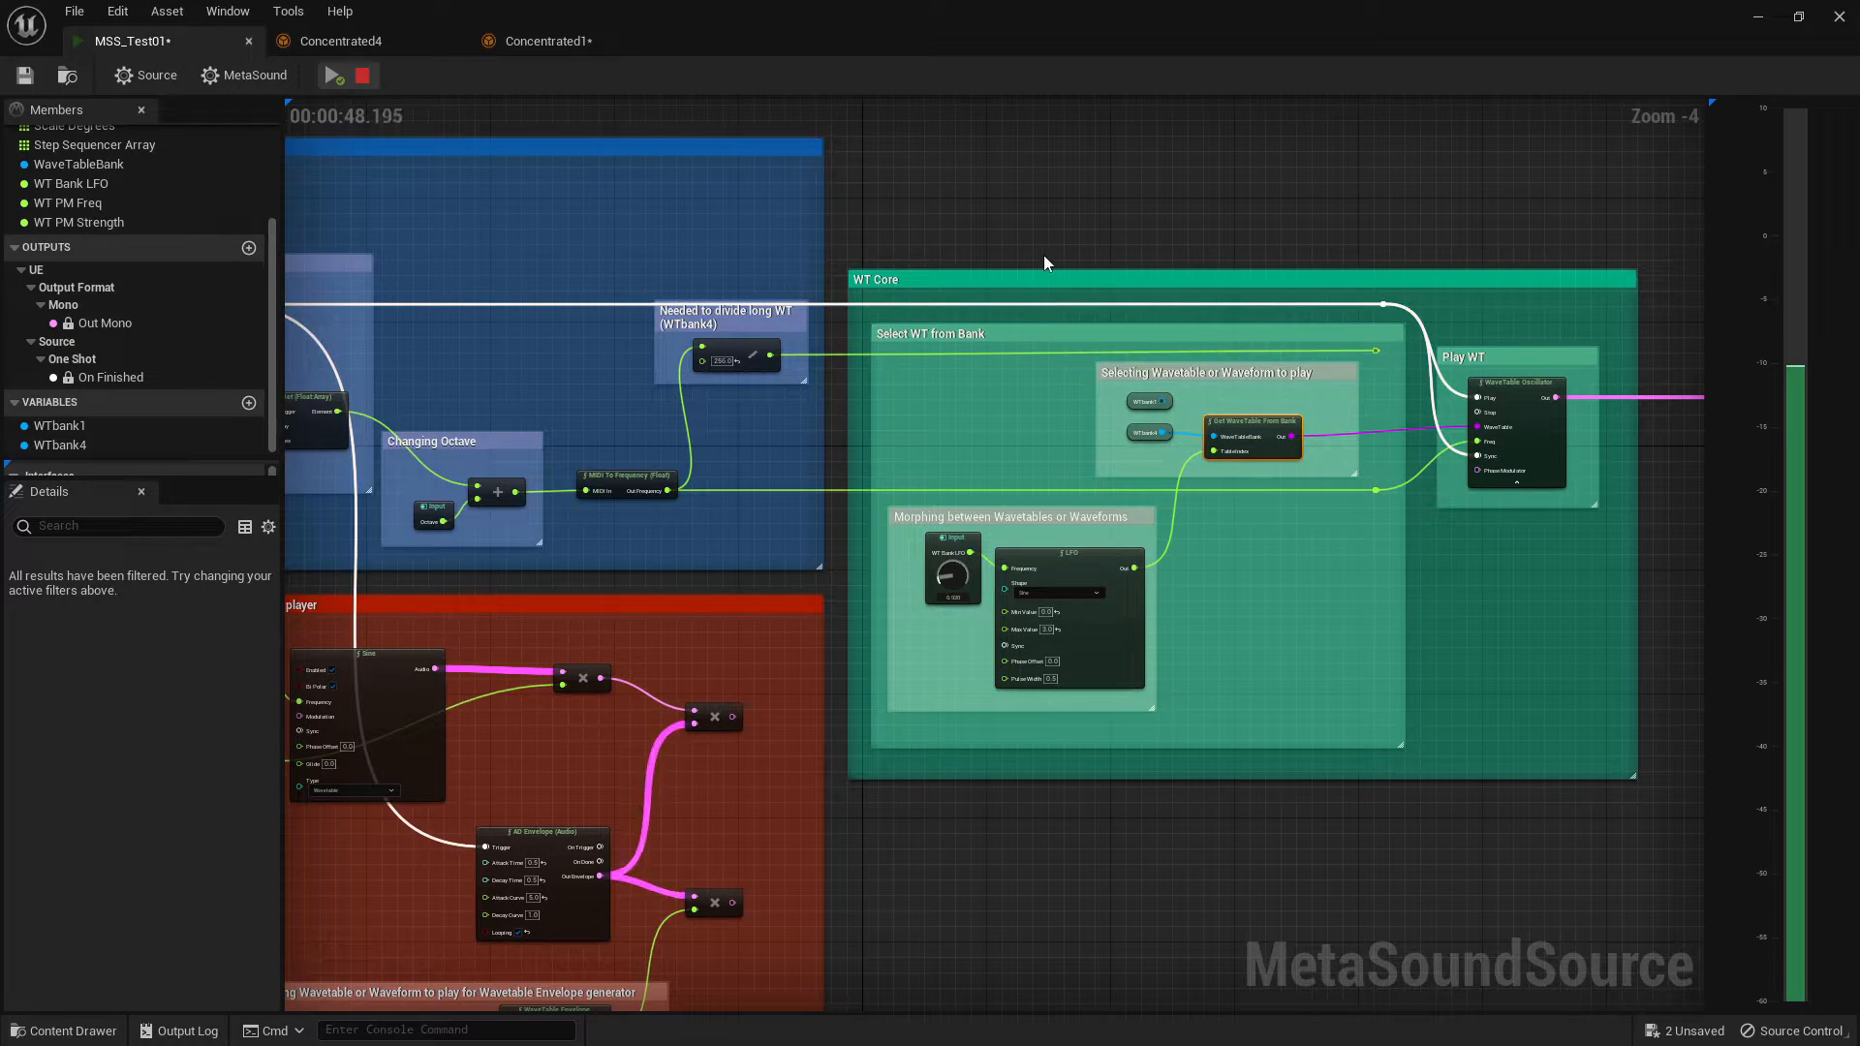
- Switch to Ableton Live and examine Serum's Osc A WT Pos modulation and the LFO 6 ramp, including its shape options
key("super")
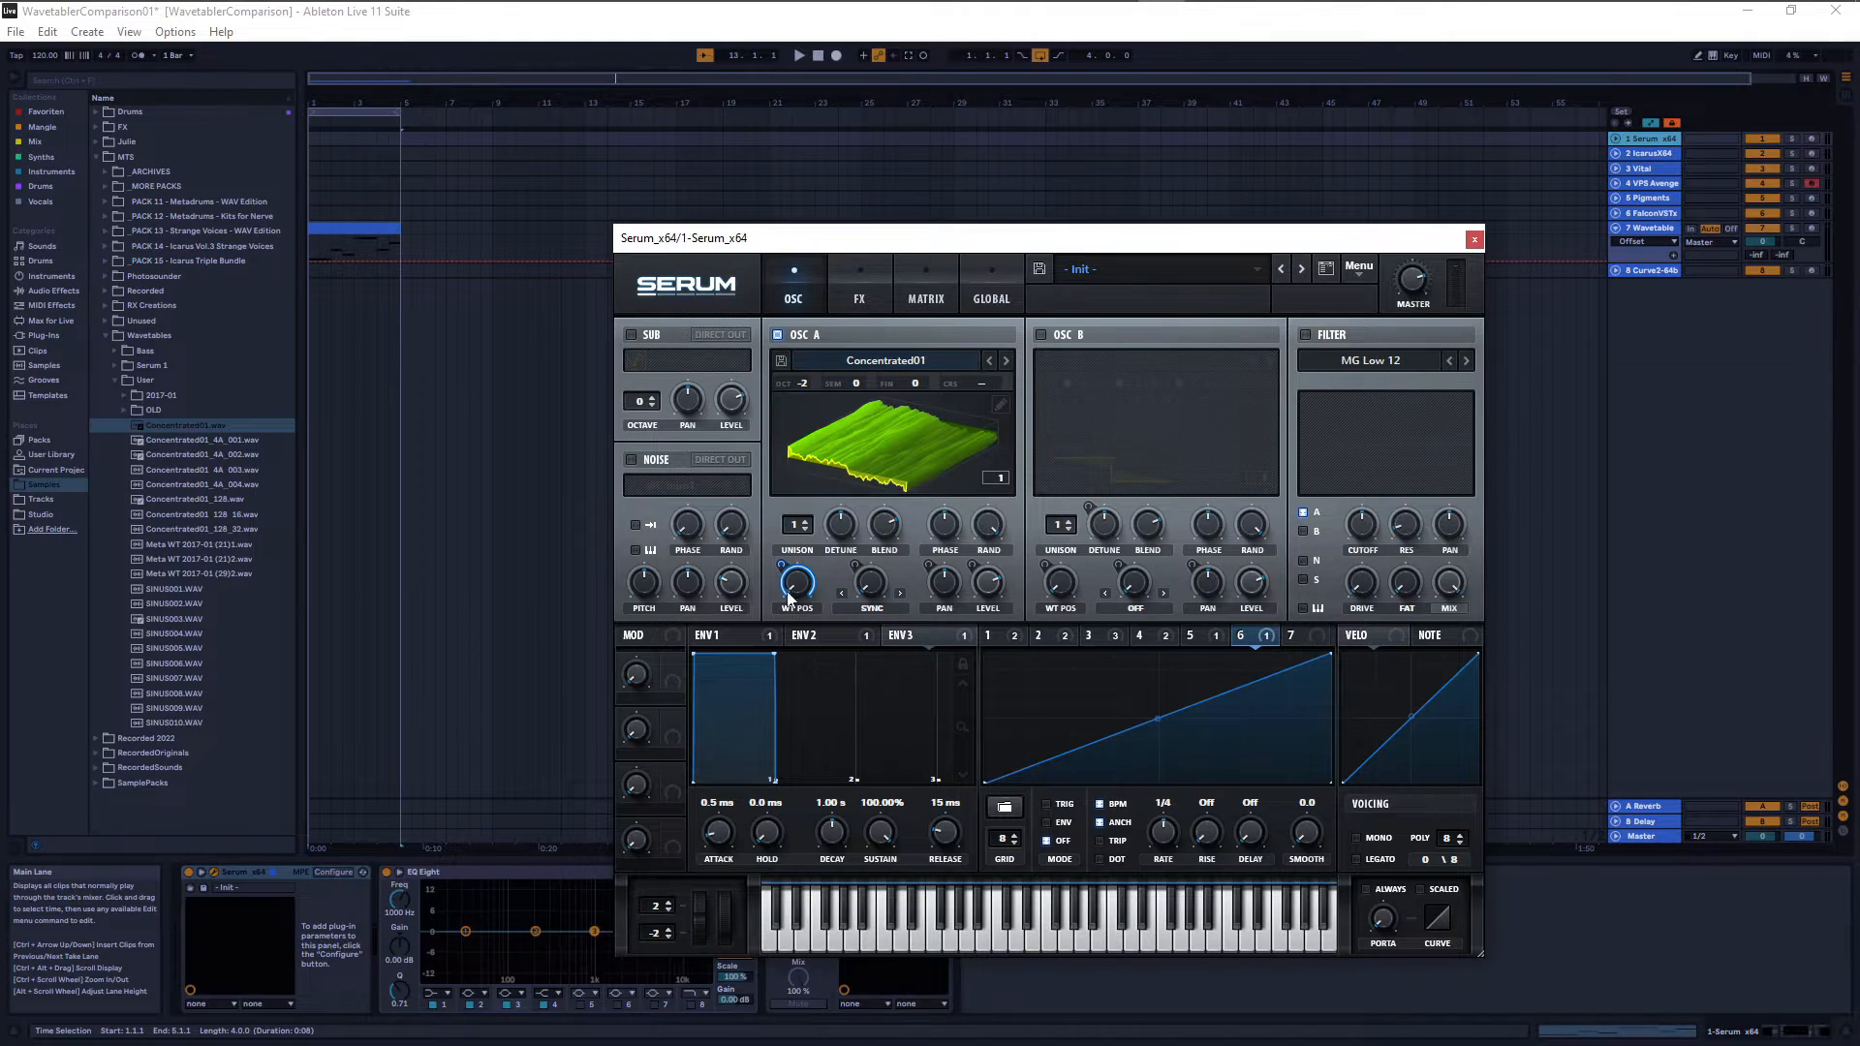
left_click_drag(791, 598, 804, 574)
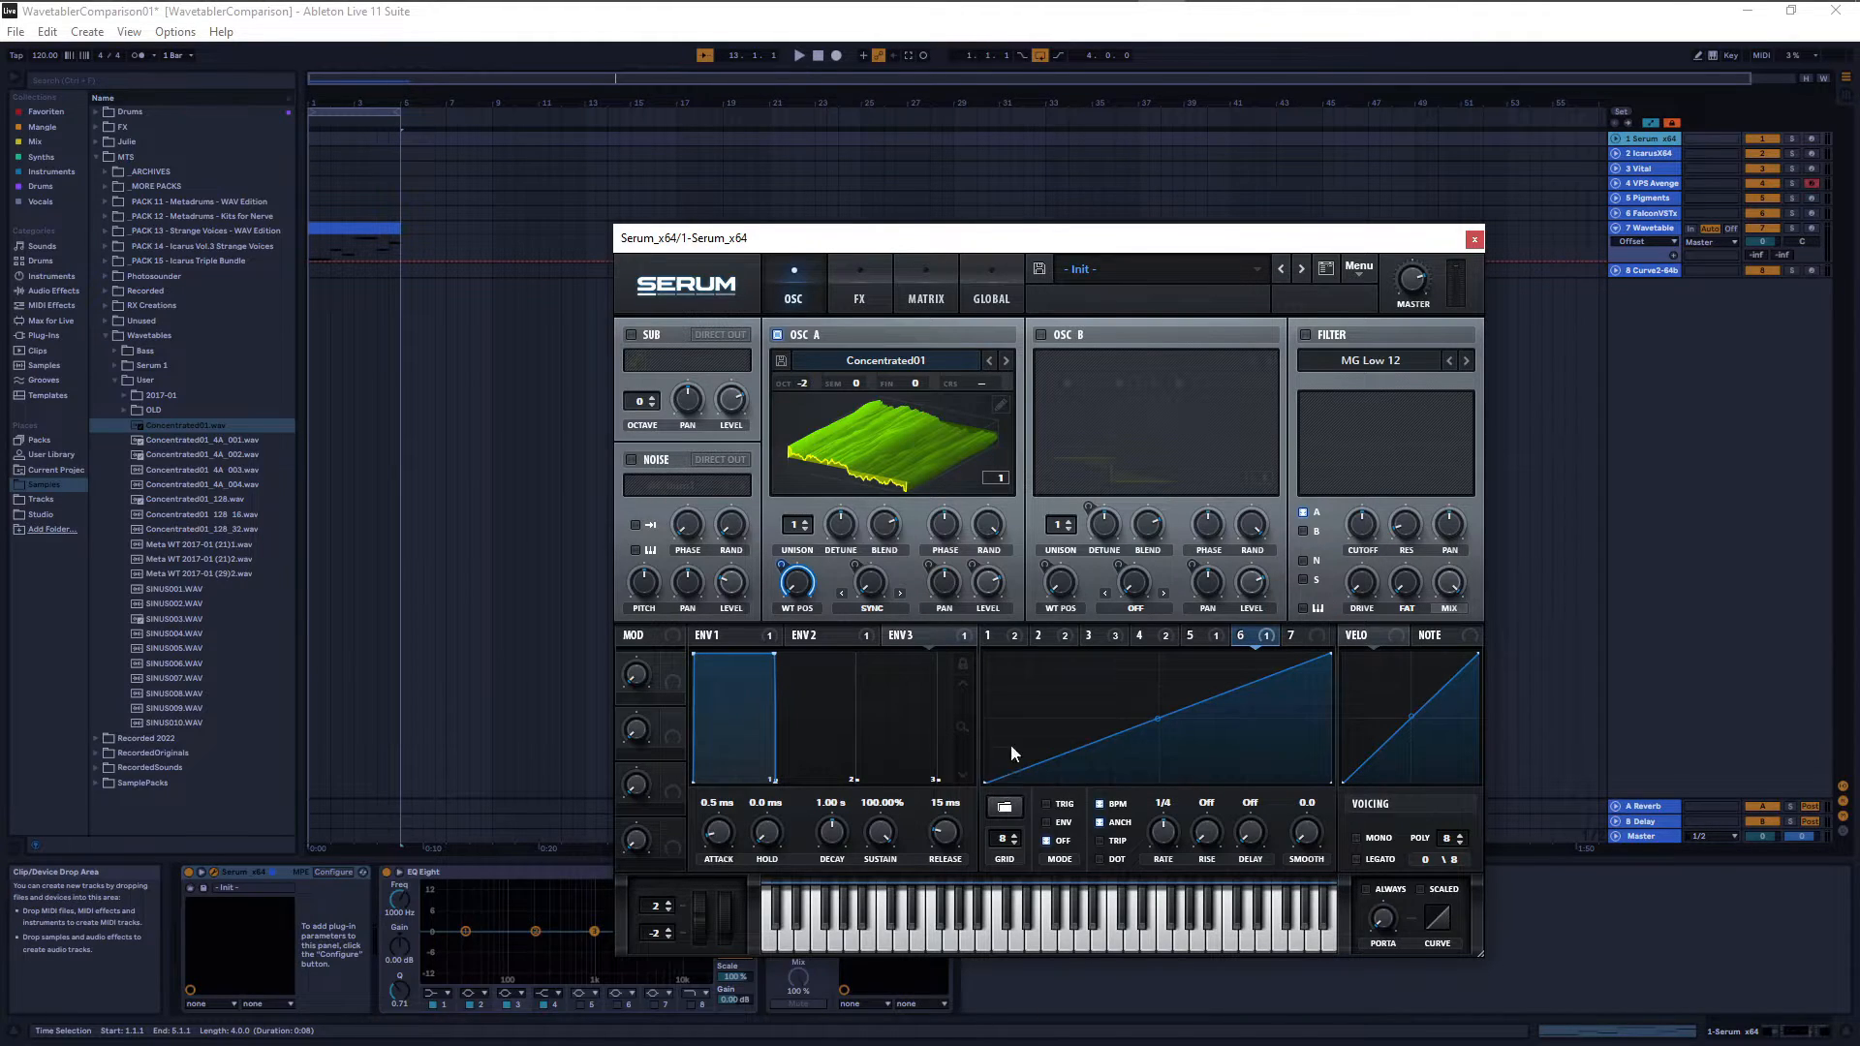
right_click(1242, 675)
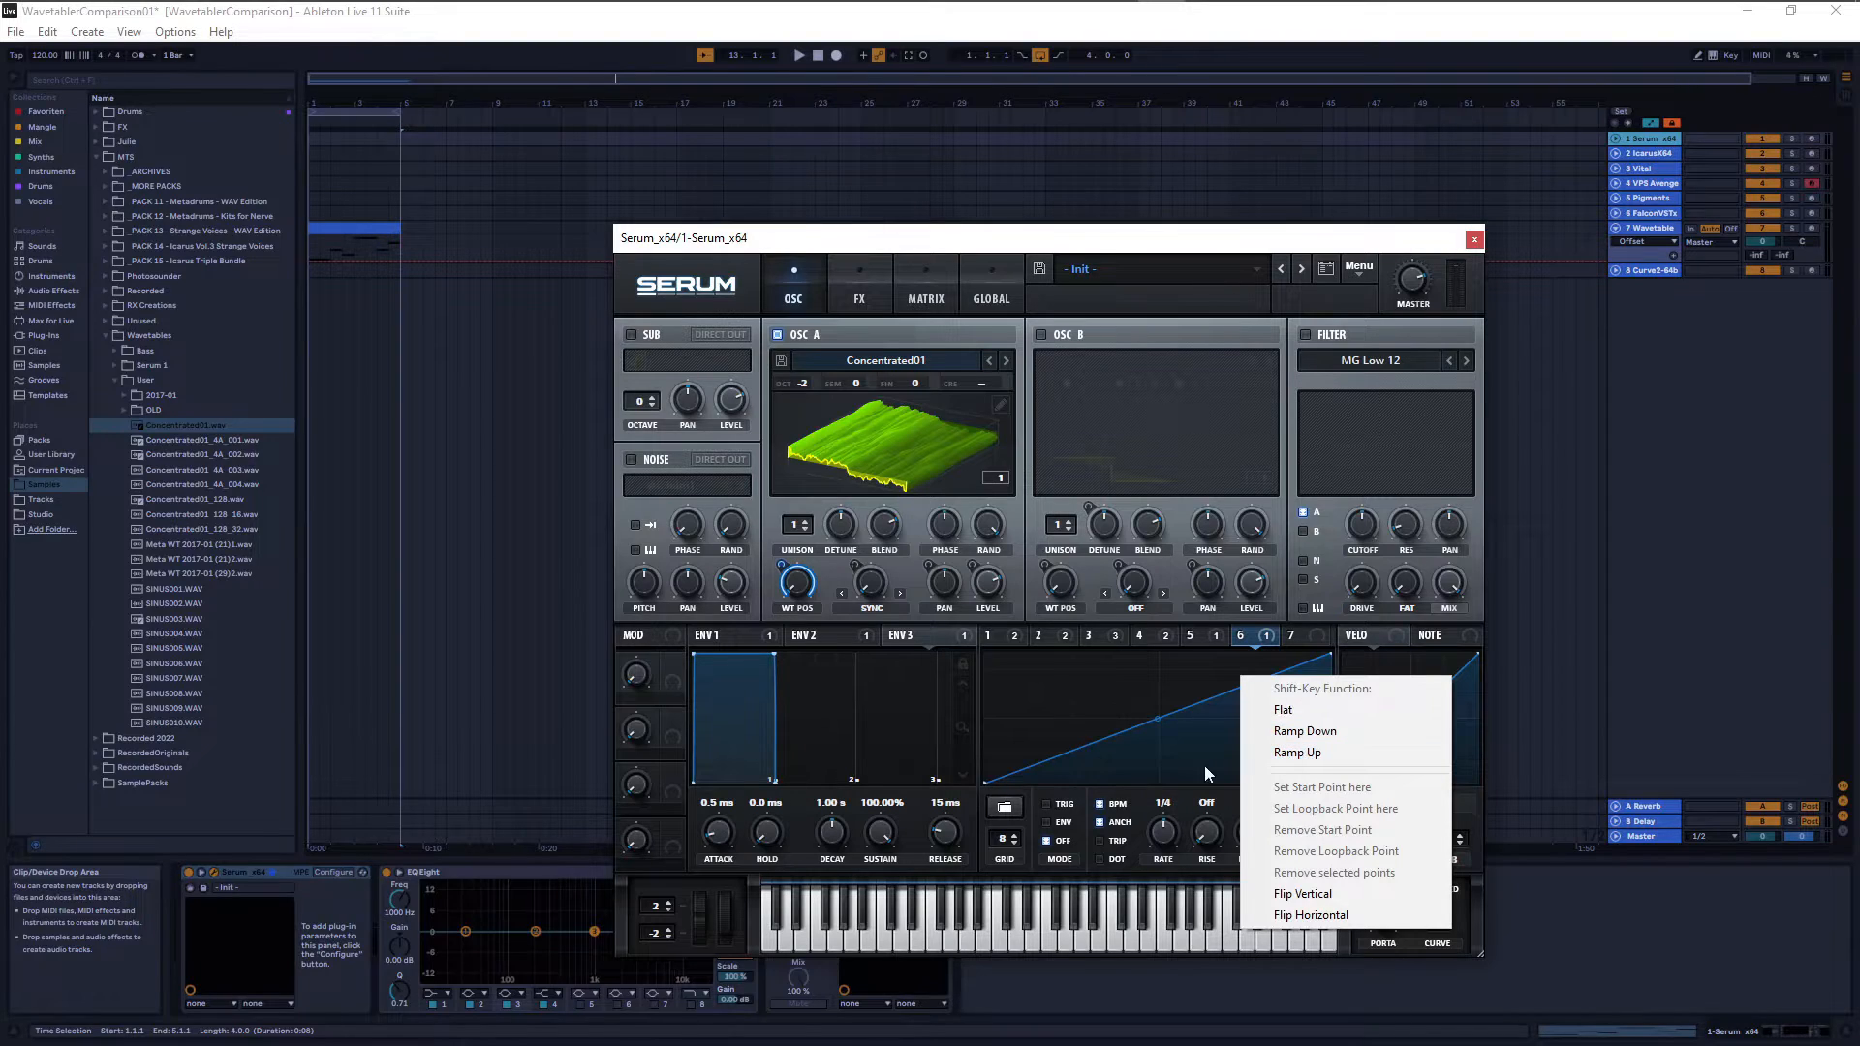
left_click(1164, 759)
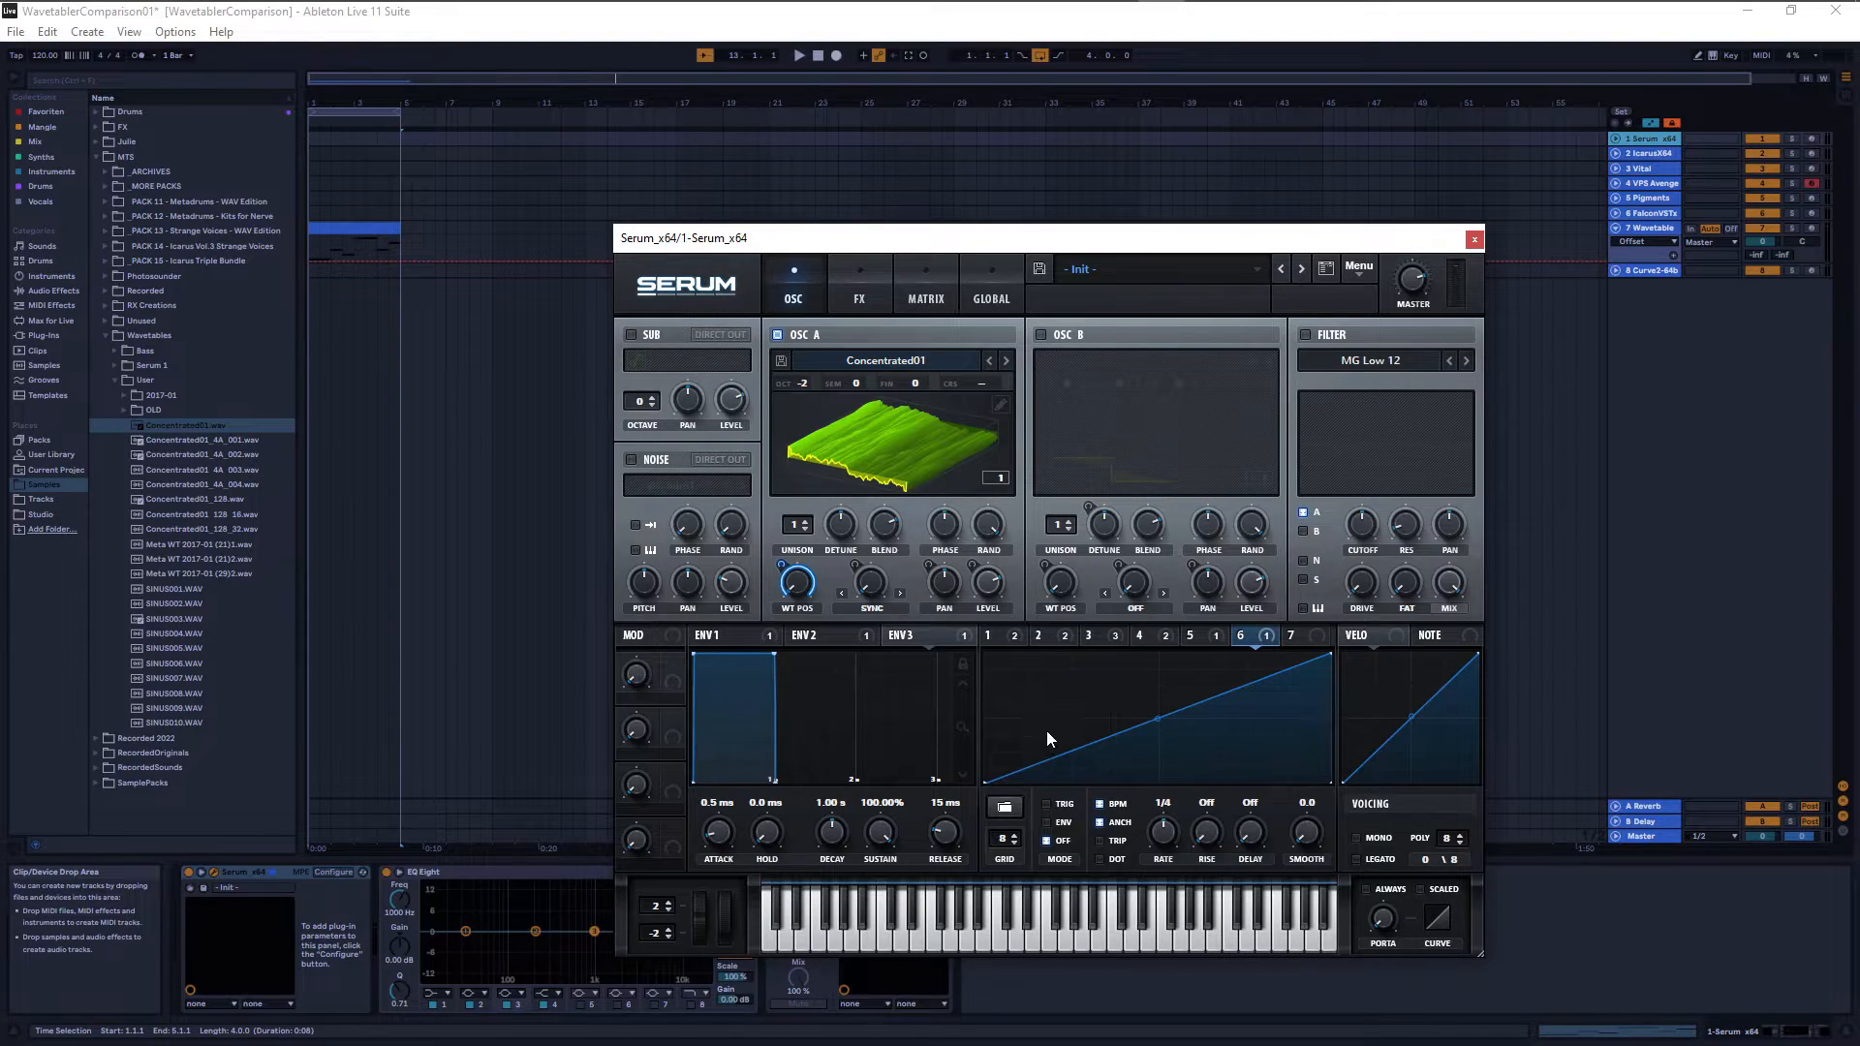
- Compare Serum's LFO 1 shape with LFO 6, and bend the LFO 6 ramp into a convex curve
left_click(1001, 637)
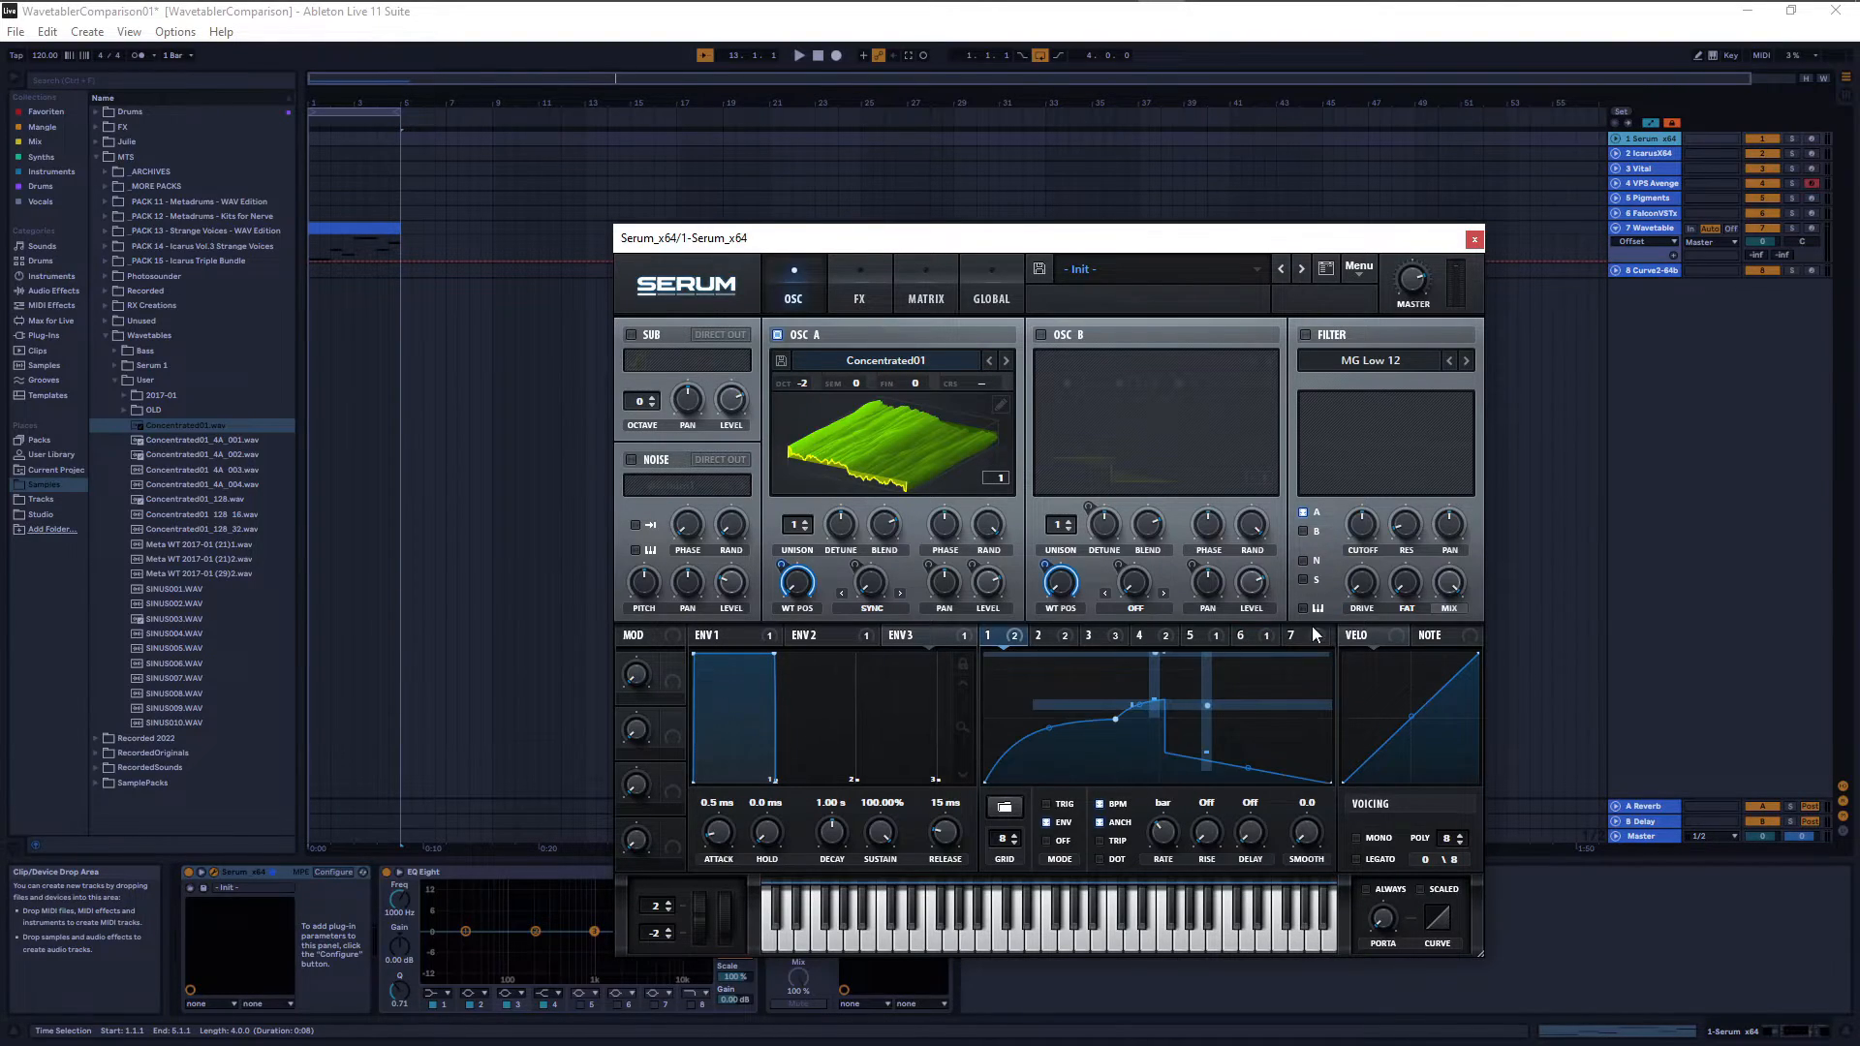
left_click(1246, 634)
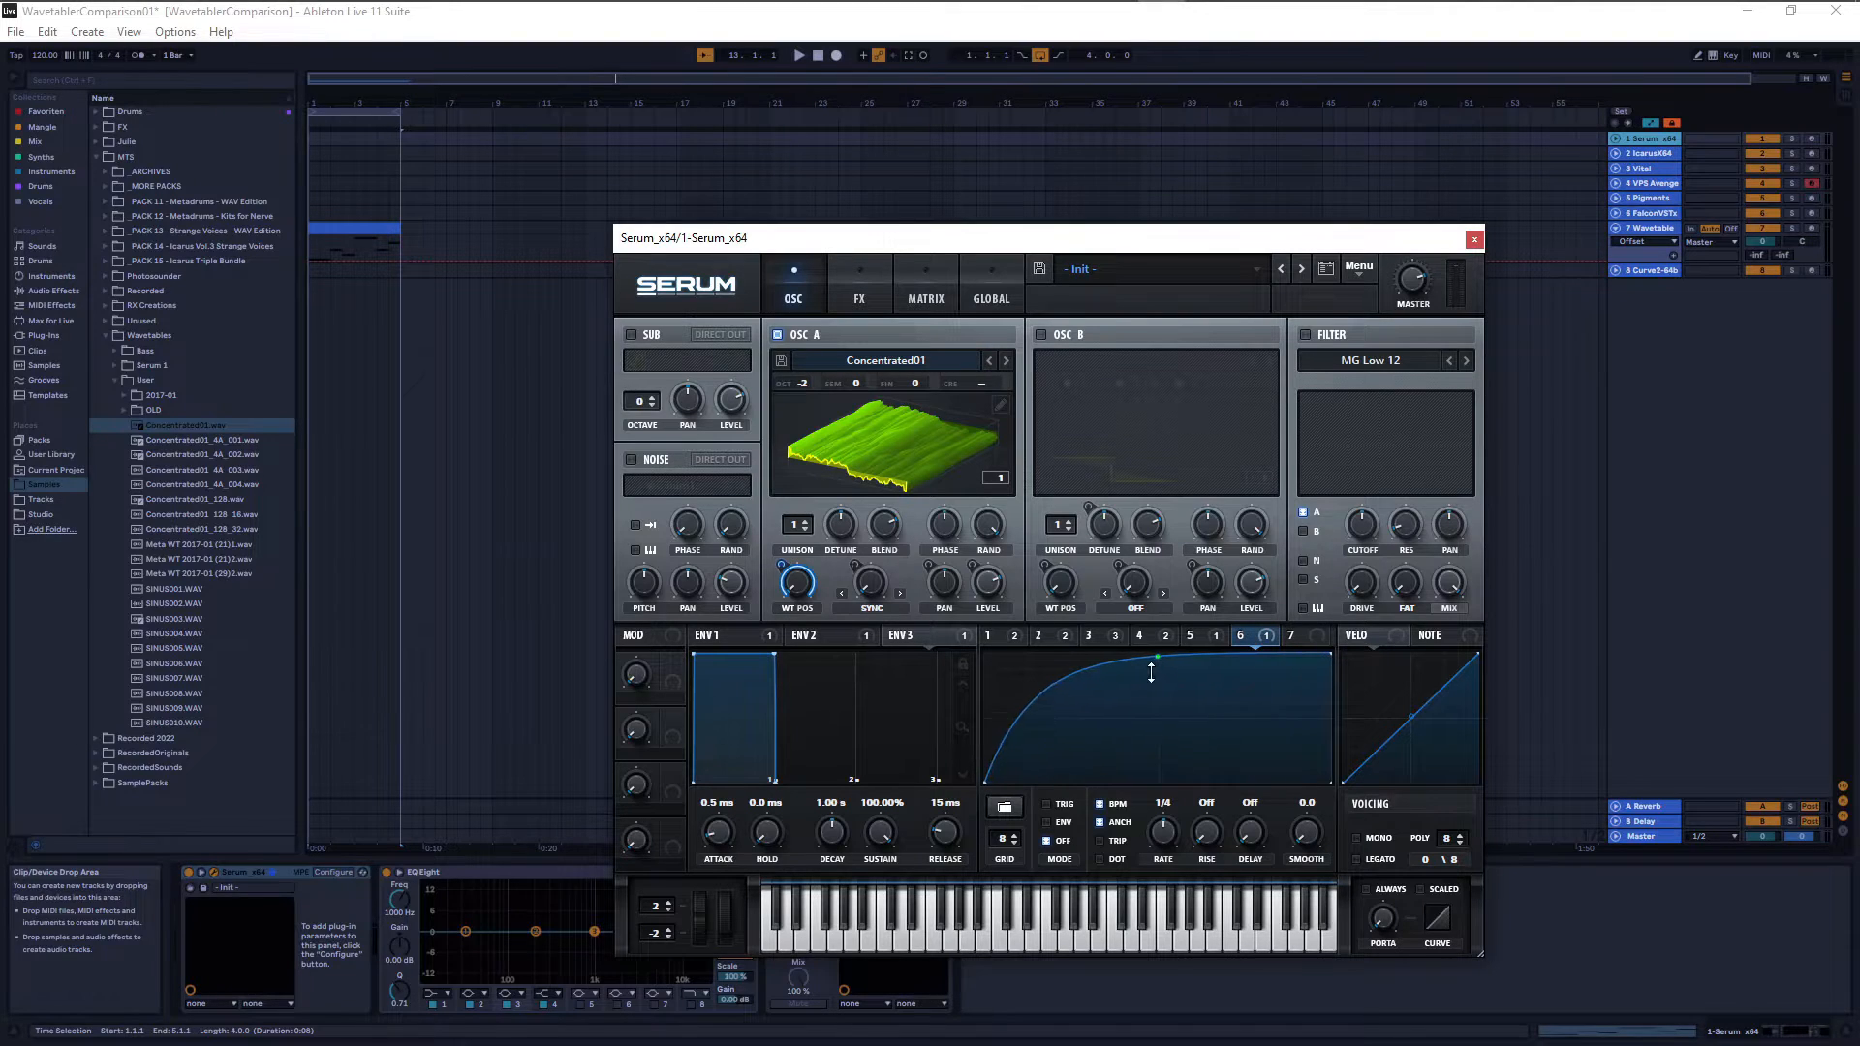
mouse_move(1151, 672)
left_mouse_down()
mouse_move(1160, 746)
mouse_move(1163, 667)
mouse_move(1162, 744)
mouse_move(1167, 697)
left_mouse_up()
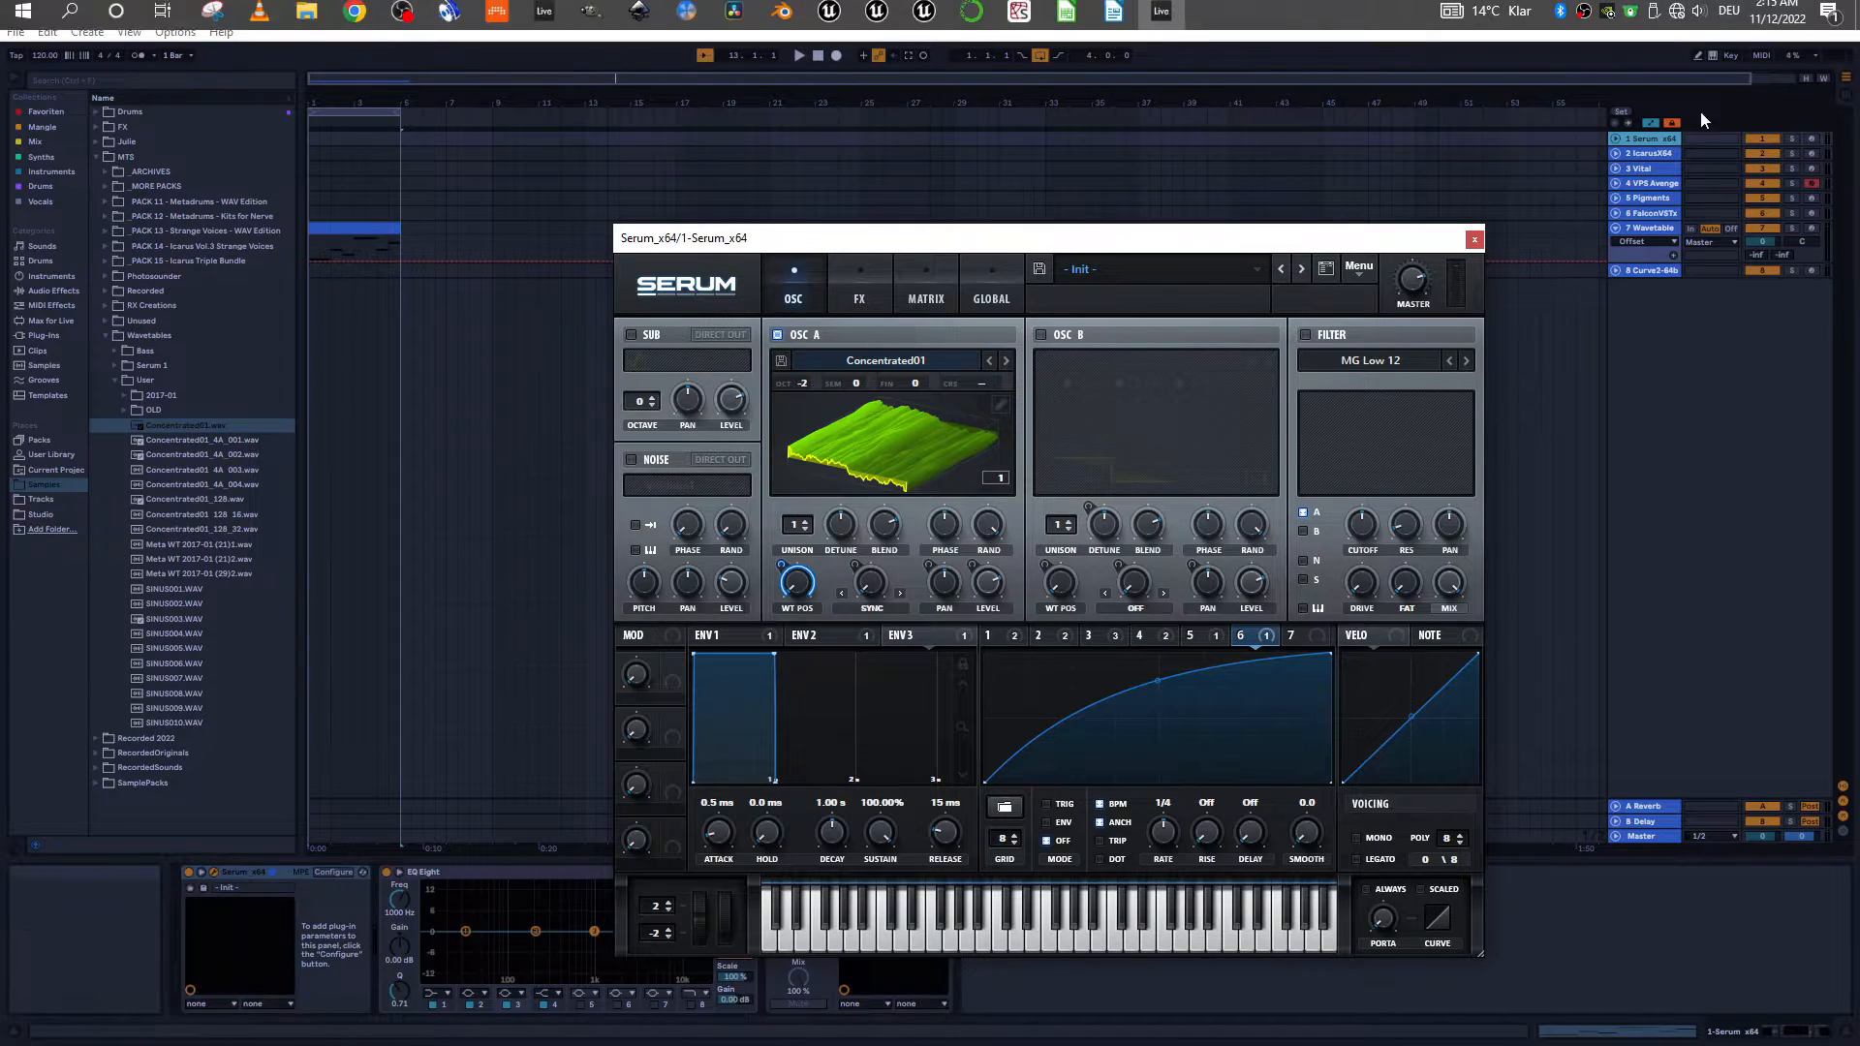
- Close the Serum plug-in window and switch back to the Unreal MetaSound graph
left_click(1476, 241)
key("super")
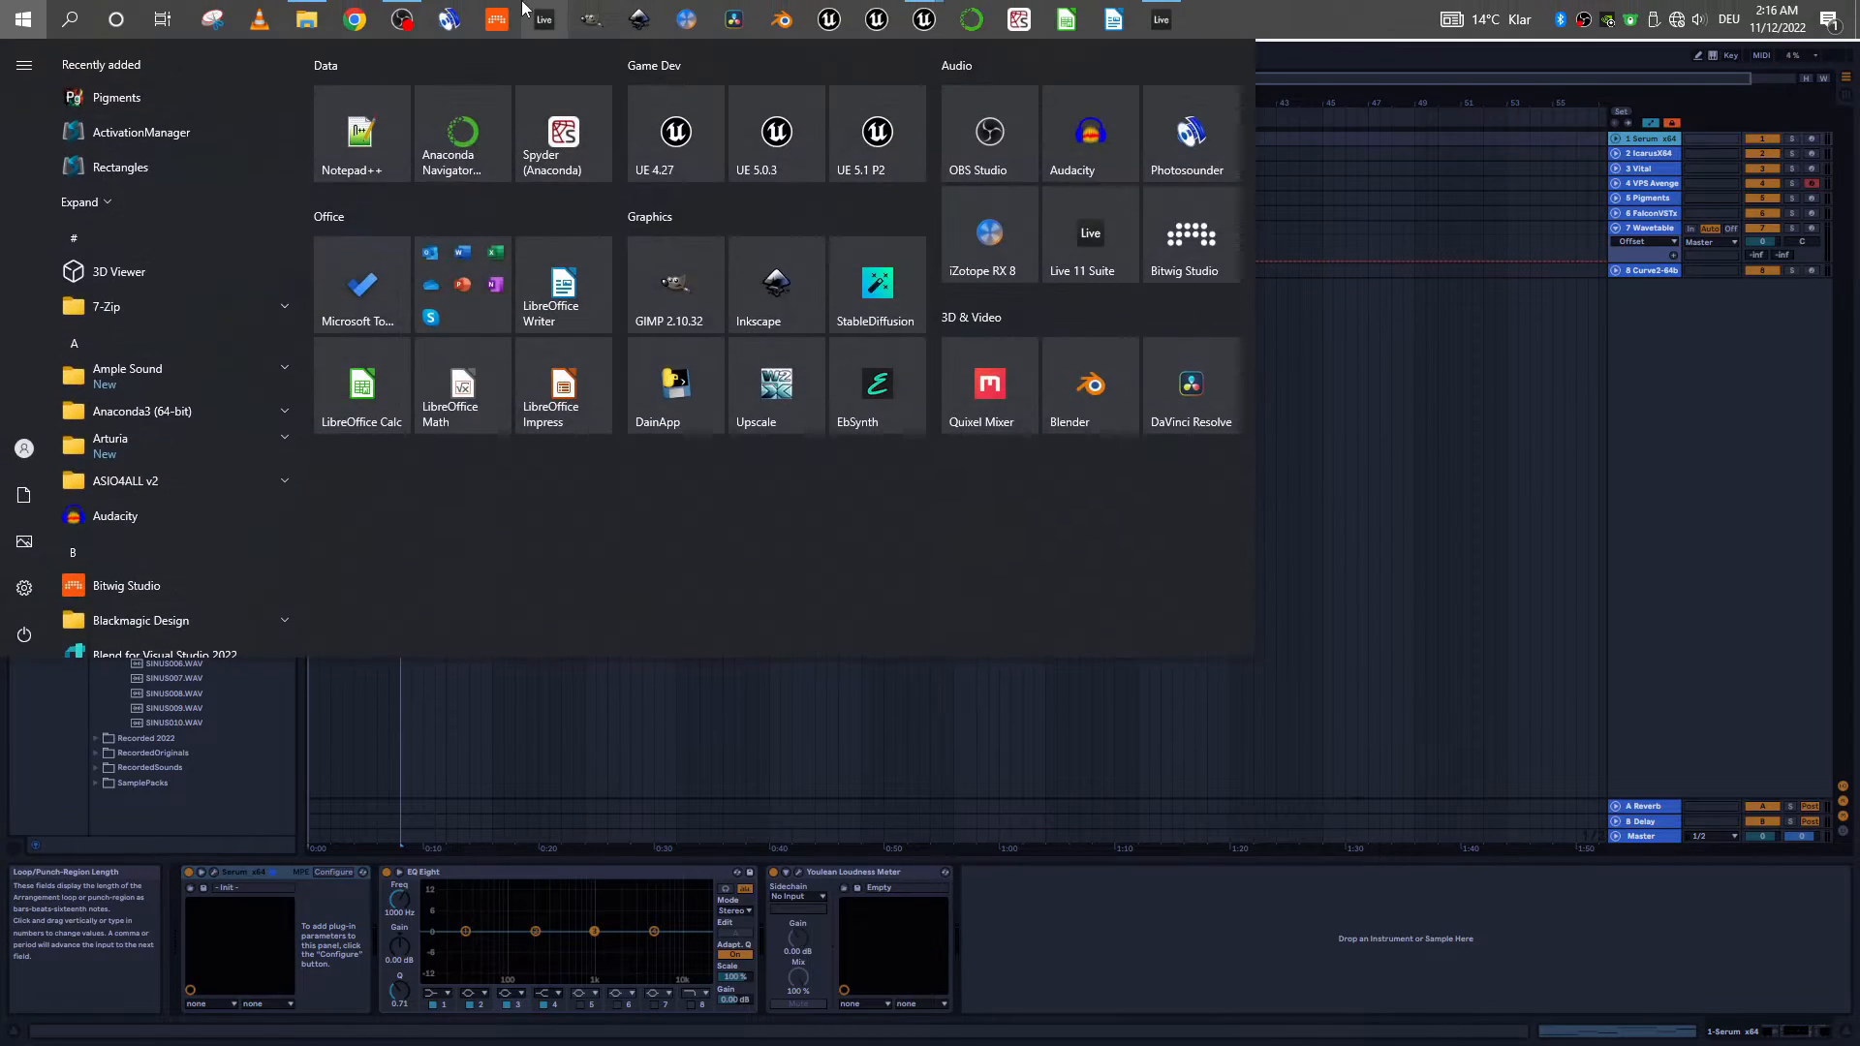
mouse_move(882, 15)
left_click(1038, 66)
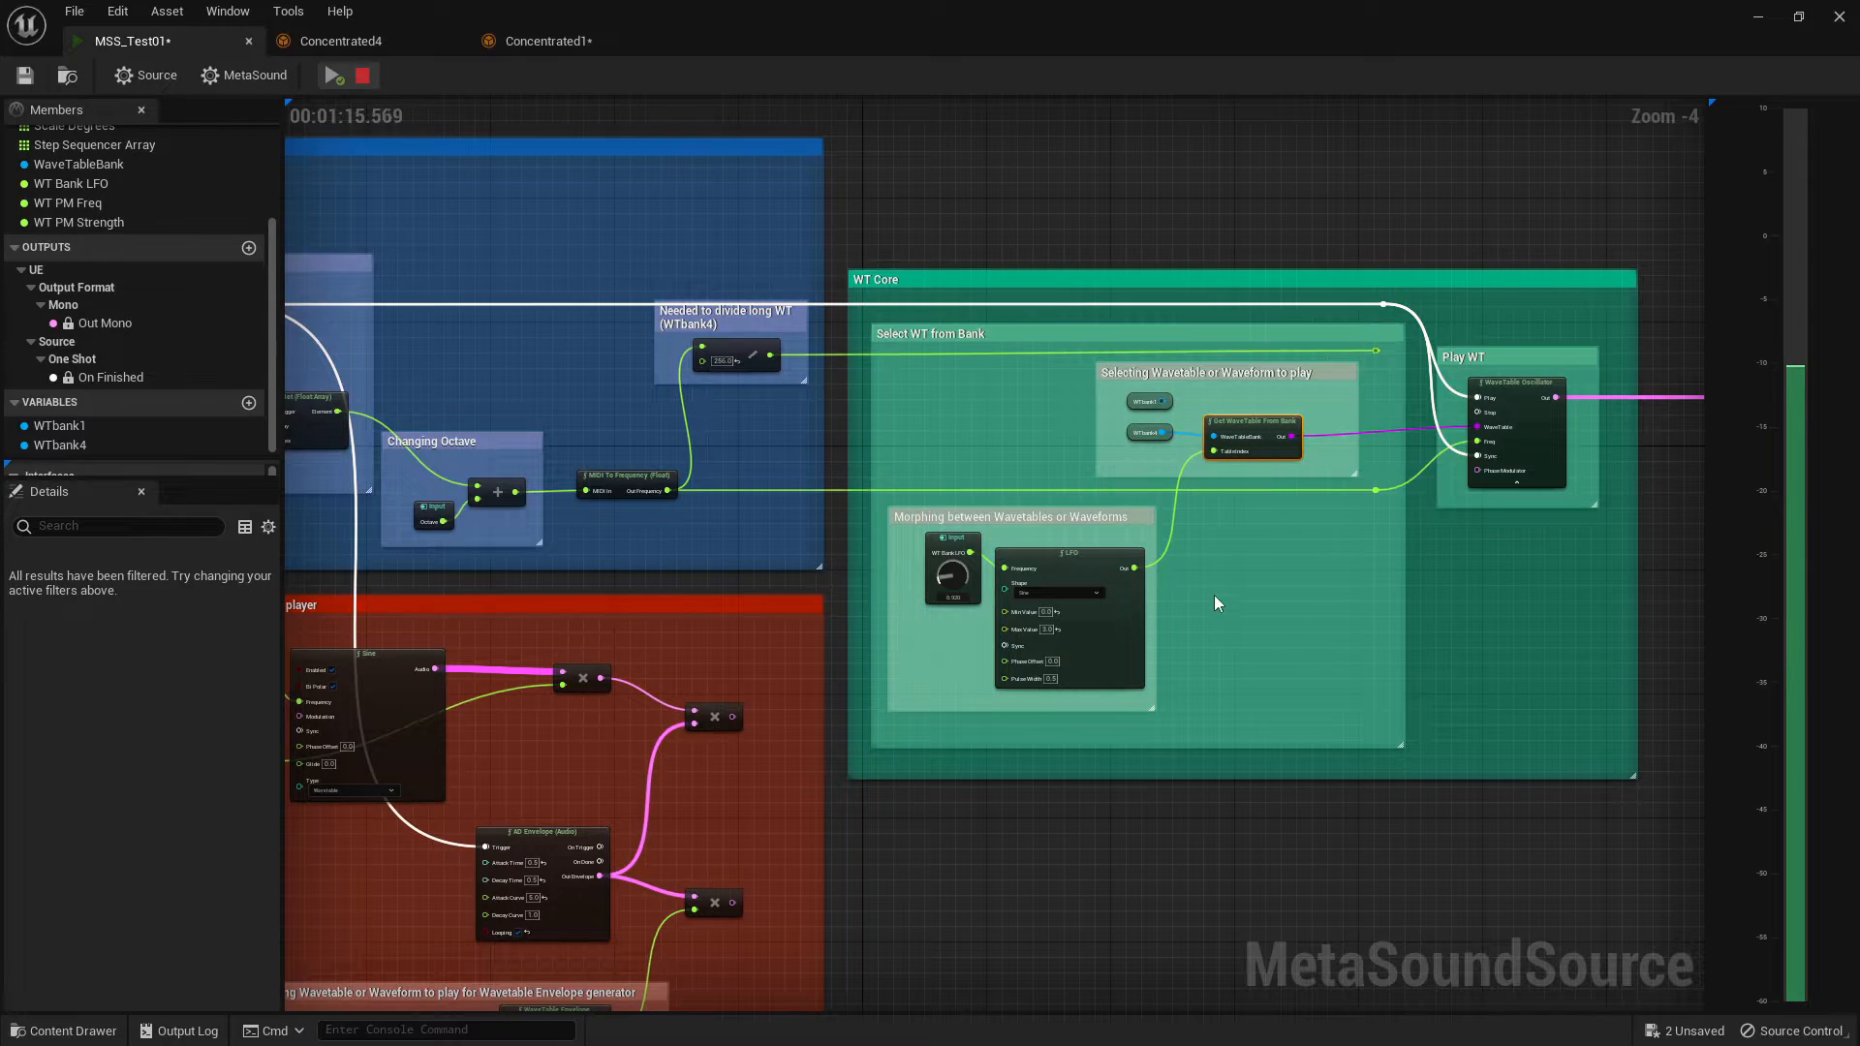
- Connect the WaveTable Envelope's Out to the TableIndex of Get WaveTable From Bank in WT Core, replacing the LFO
mouse_move(1223, 461)
right_click_drag(1258, 723, 1647, 575)
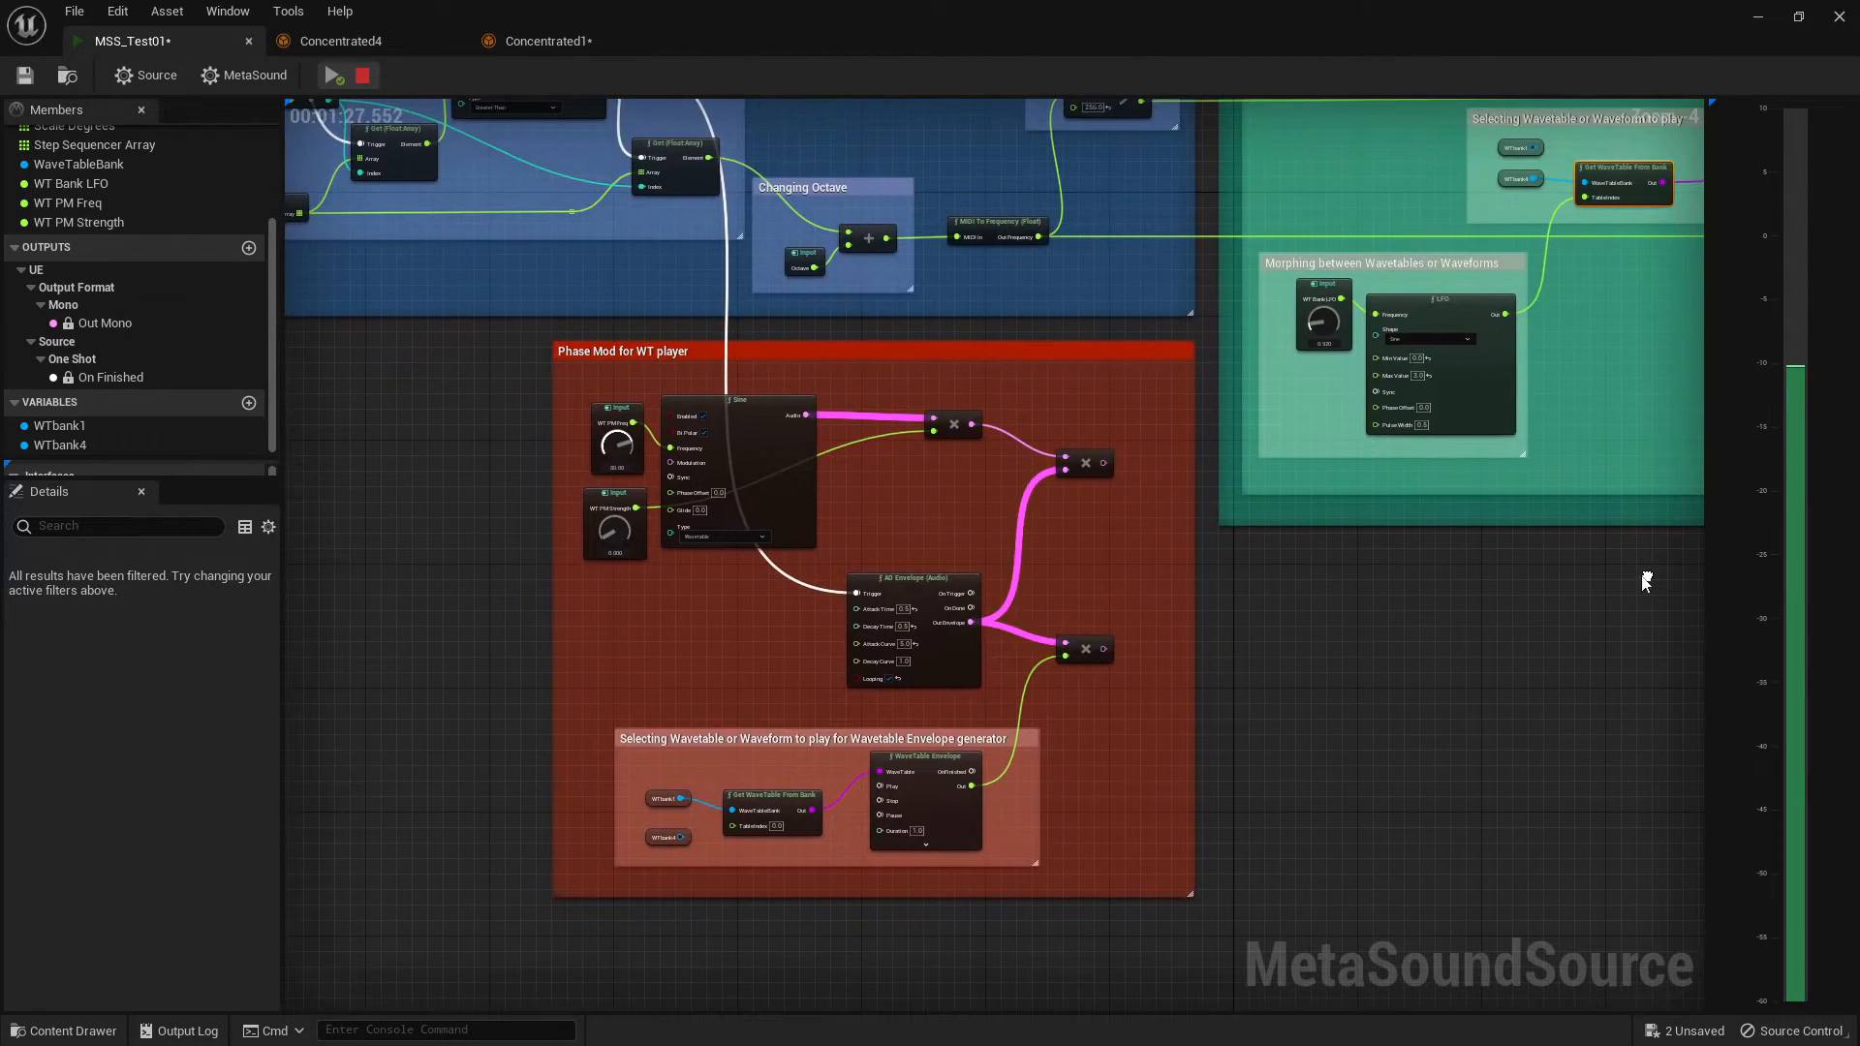
scroll(905, 844, "up", 4)
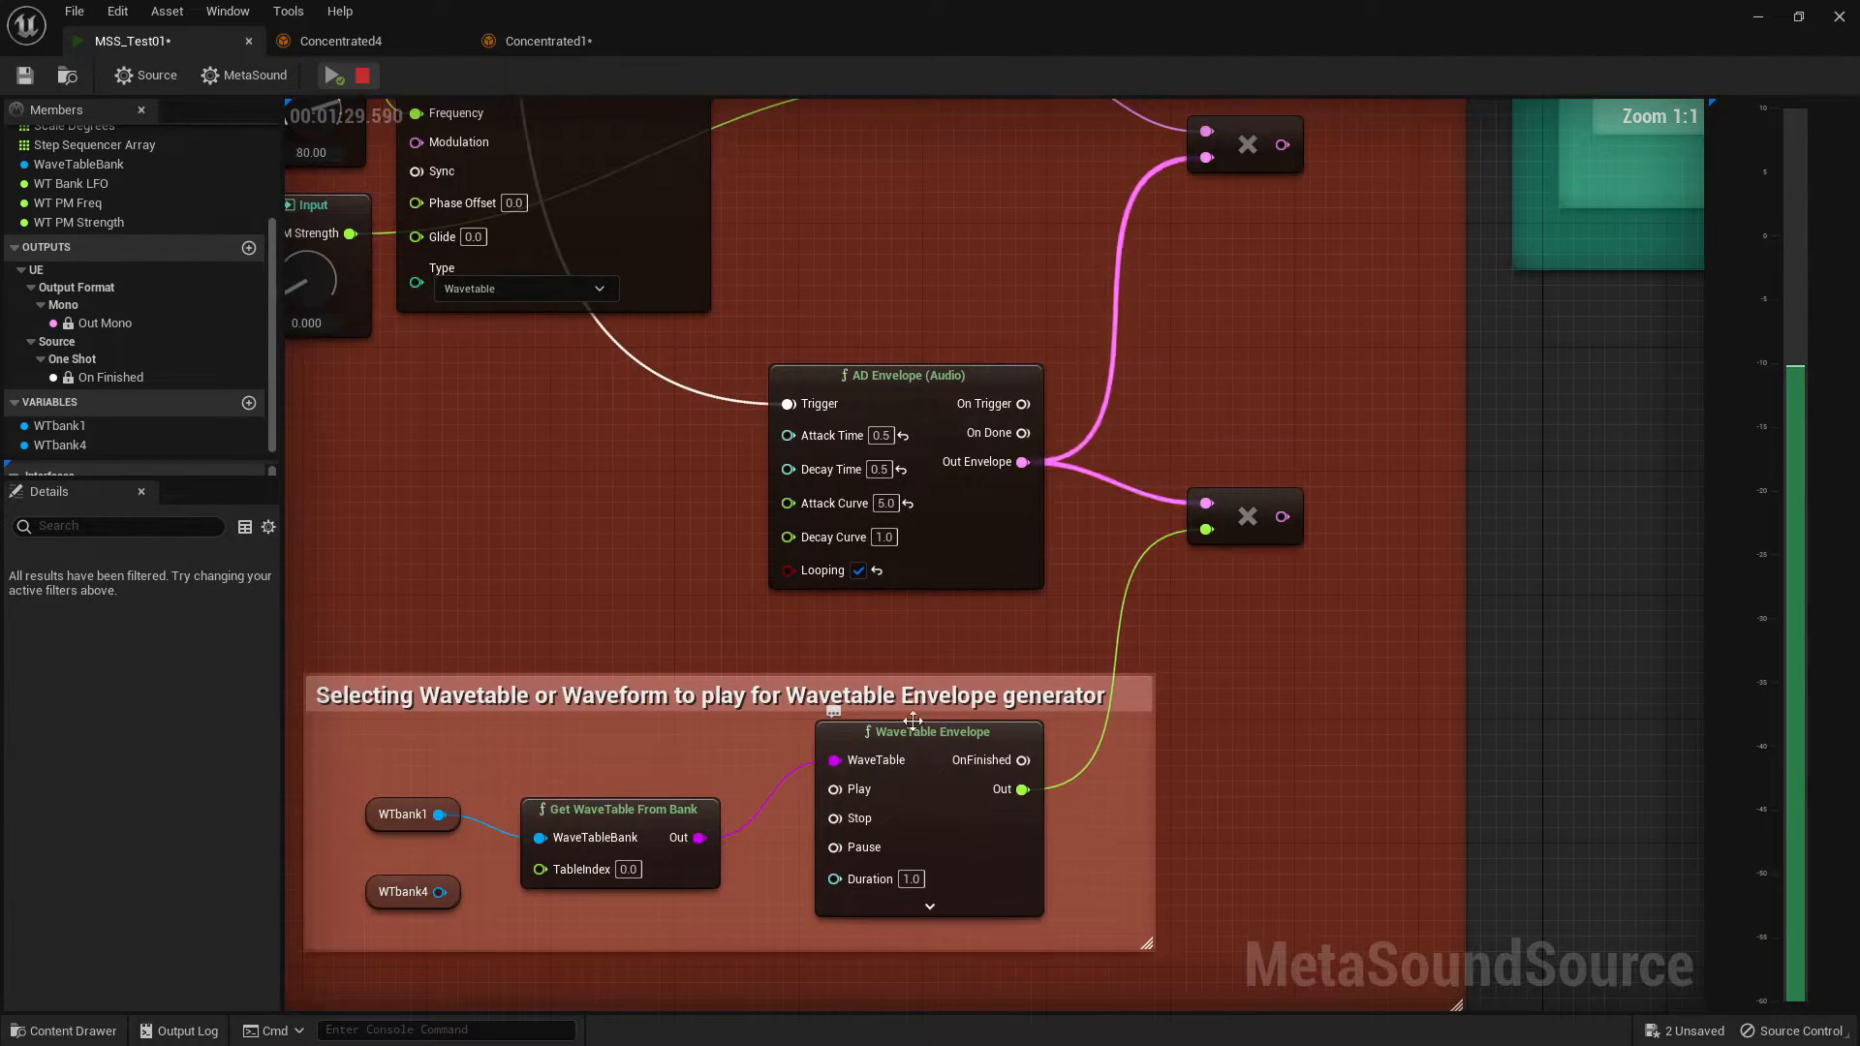
scroll(1211, 649, "down", 4)
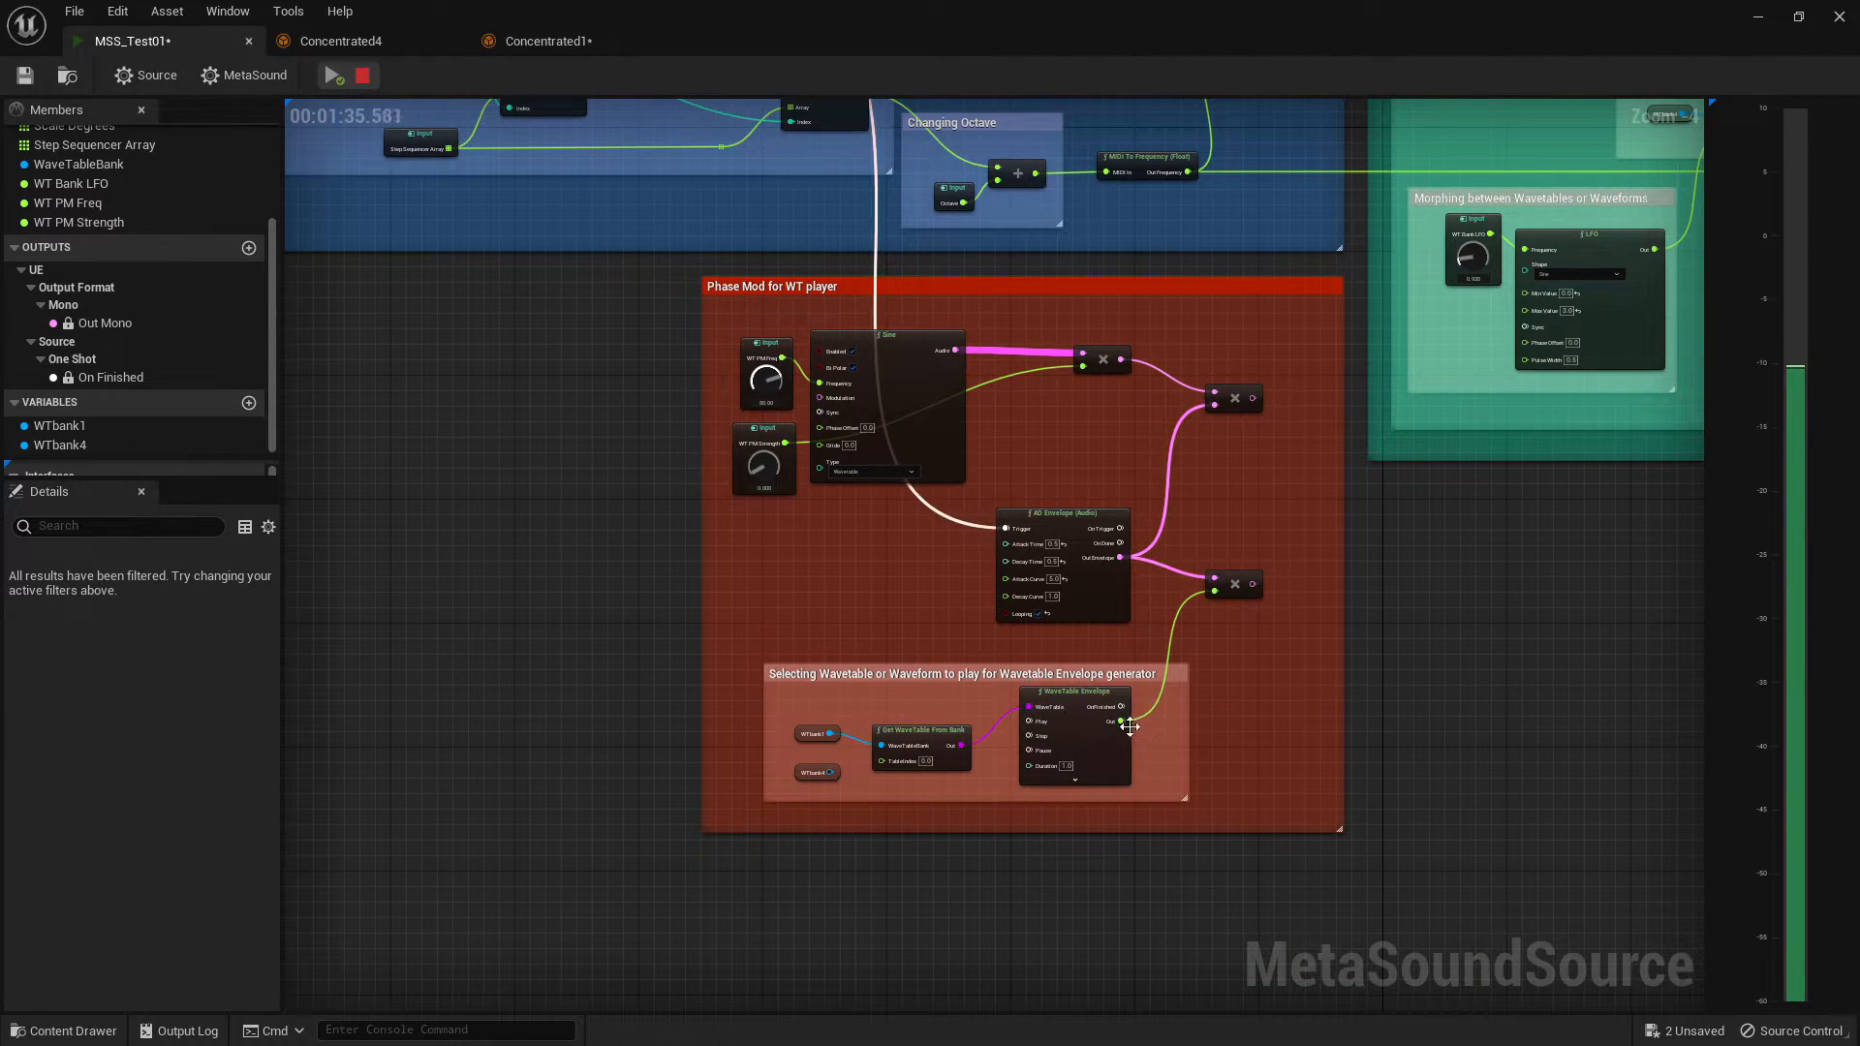
mouse_move(1167, 724)
right_click_drag(1449, 526, 923, 759)
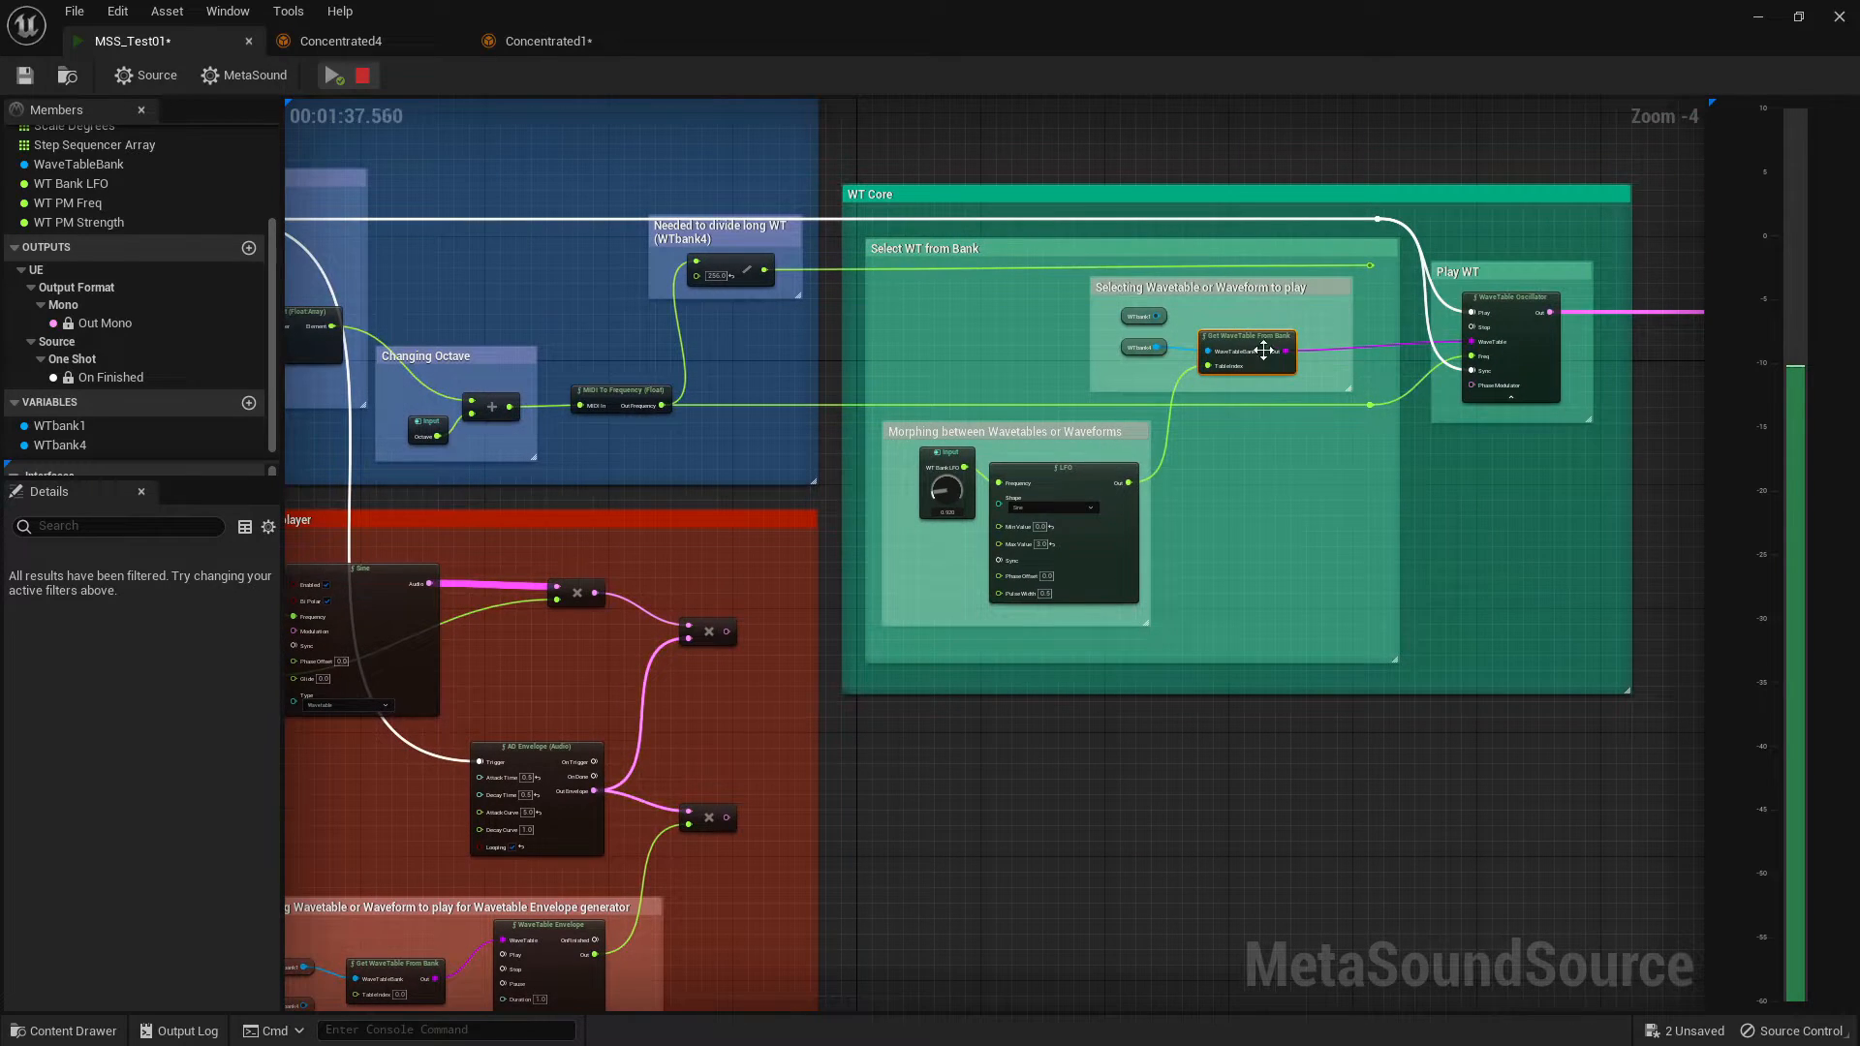
right_click_drag(772, 867, 896, 831)
mouse_move(718, 917)
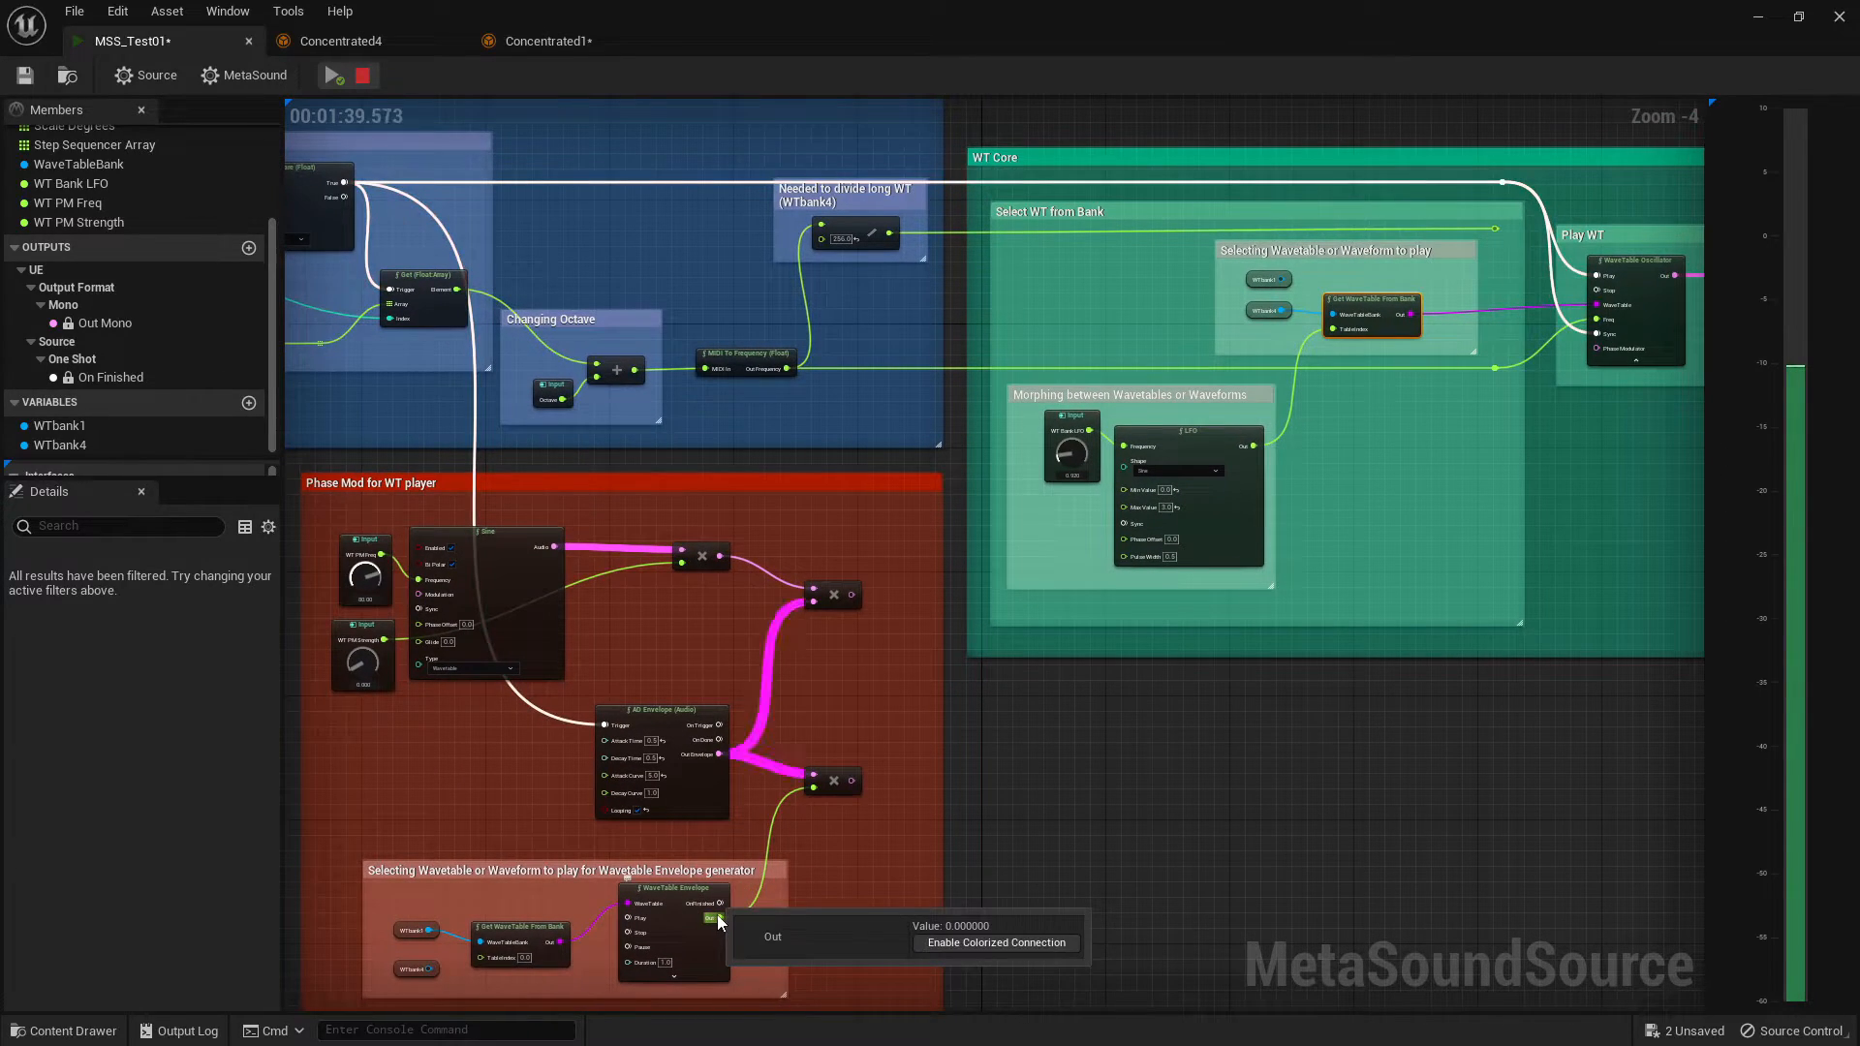
left_click_drag(1359, 329, 717, 897)
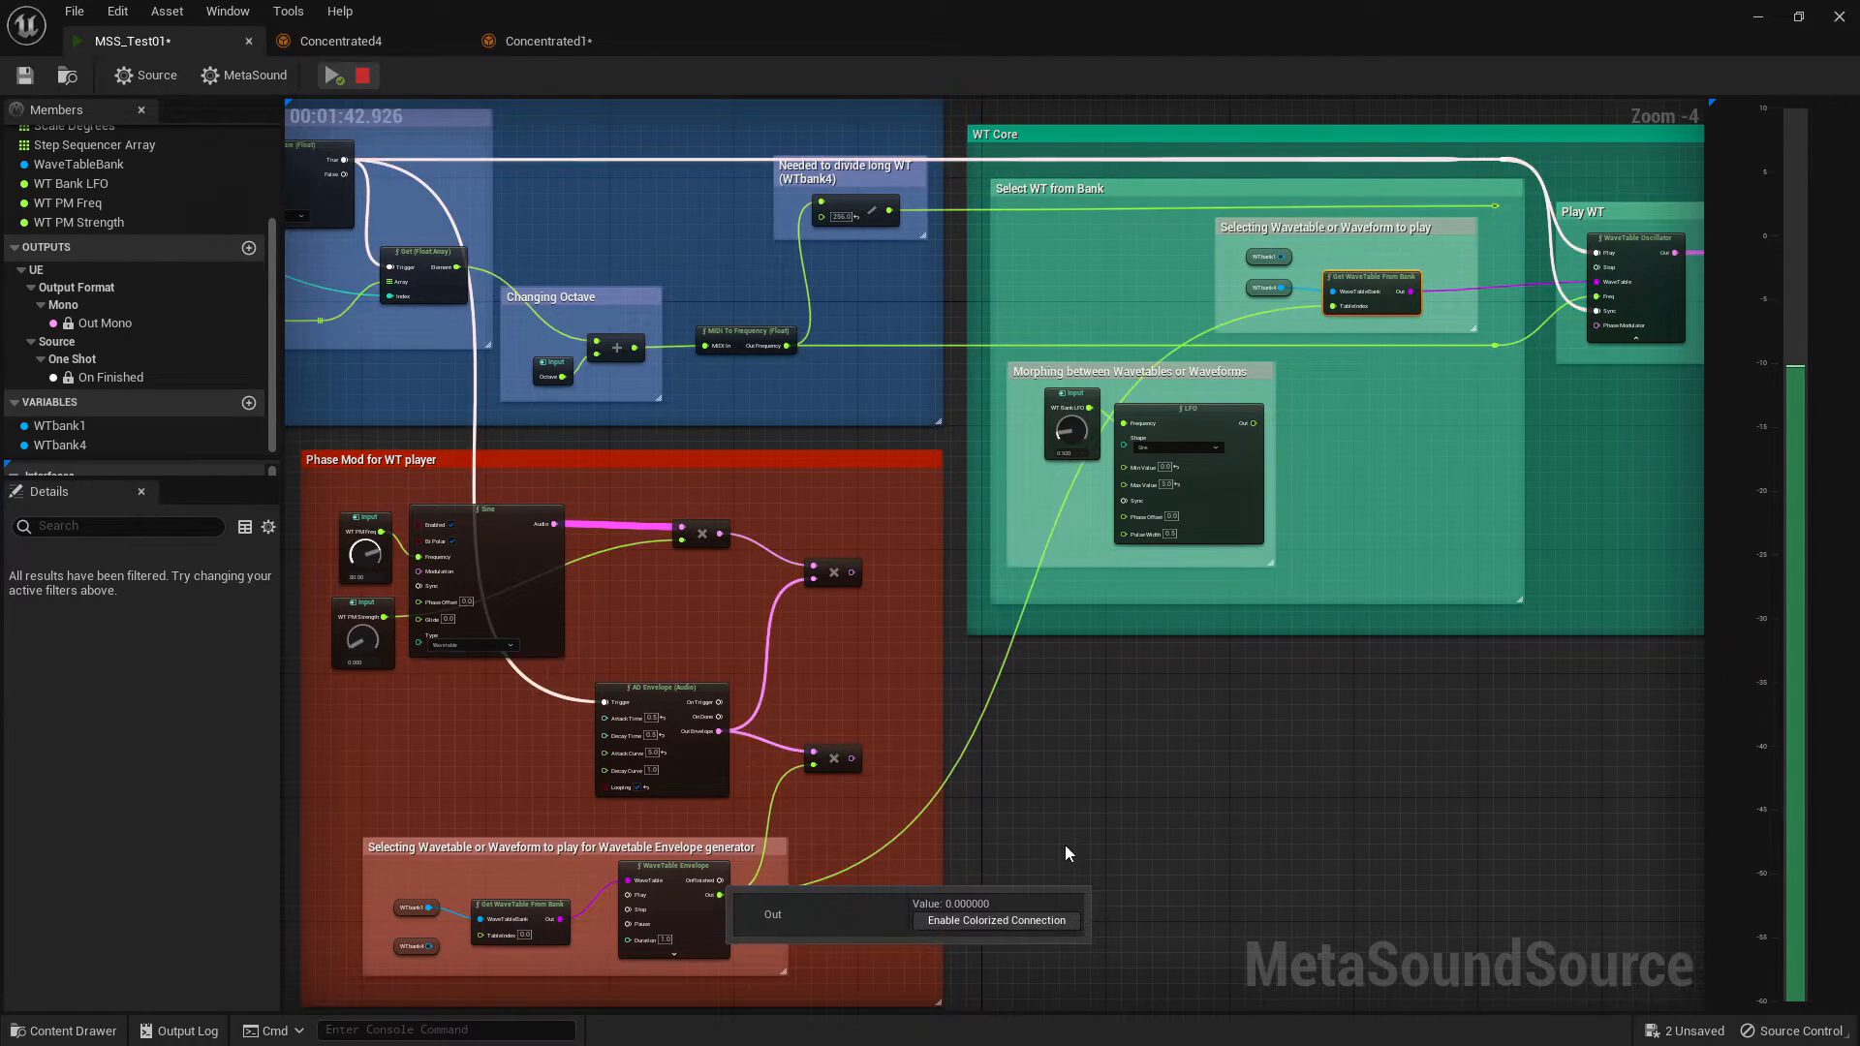
left_click(1295, 736)
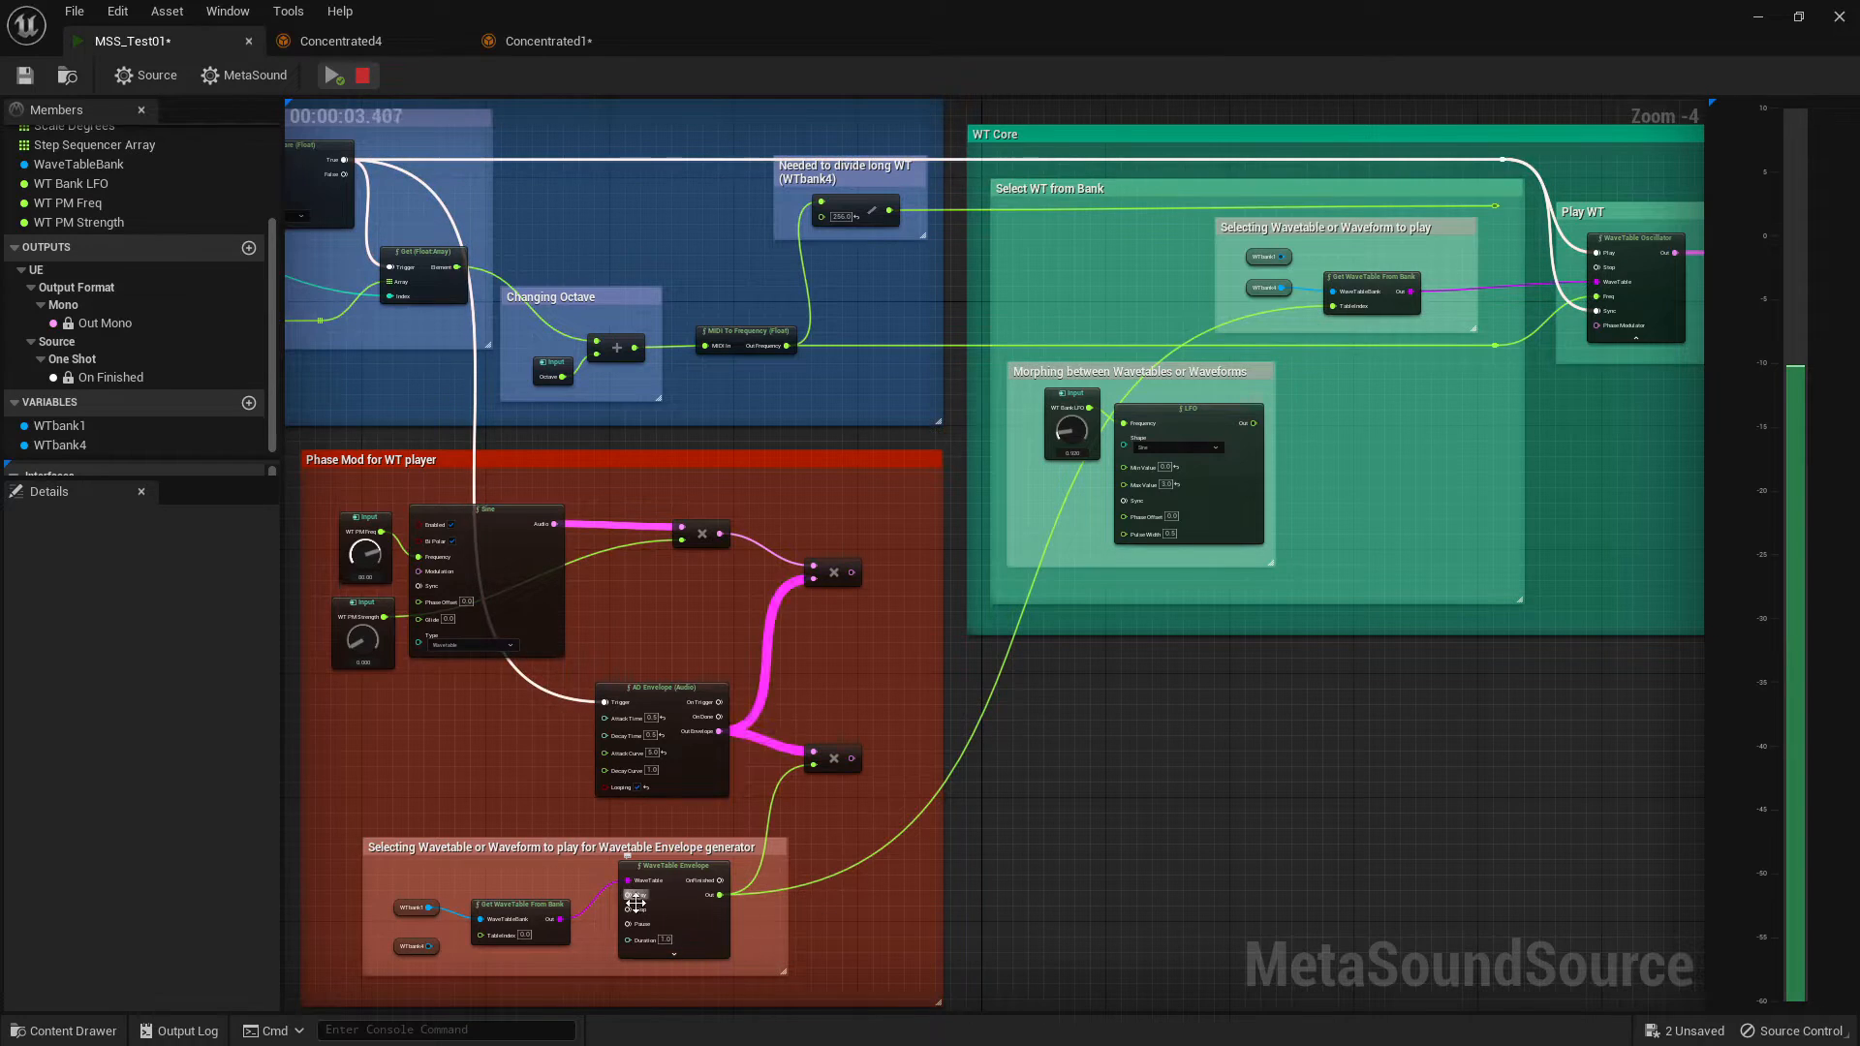
- Connect the True trigger output to the WaveTable Envelope's Play, adjust its Duration, and restart playback
left_click_drag(628, 895, 344, 160)
key("space")
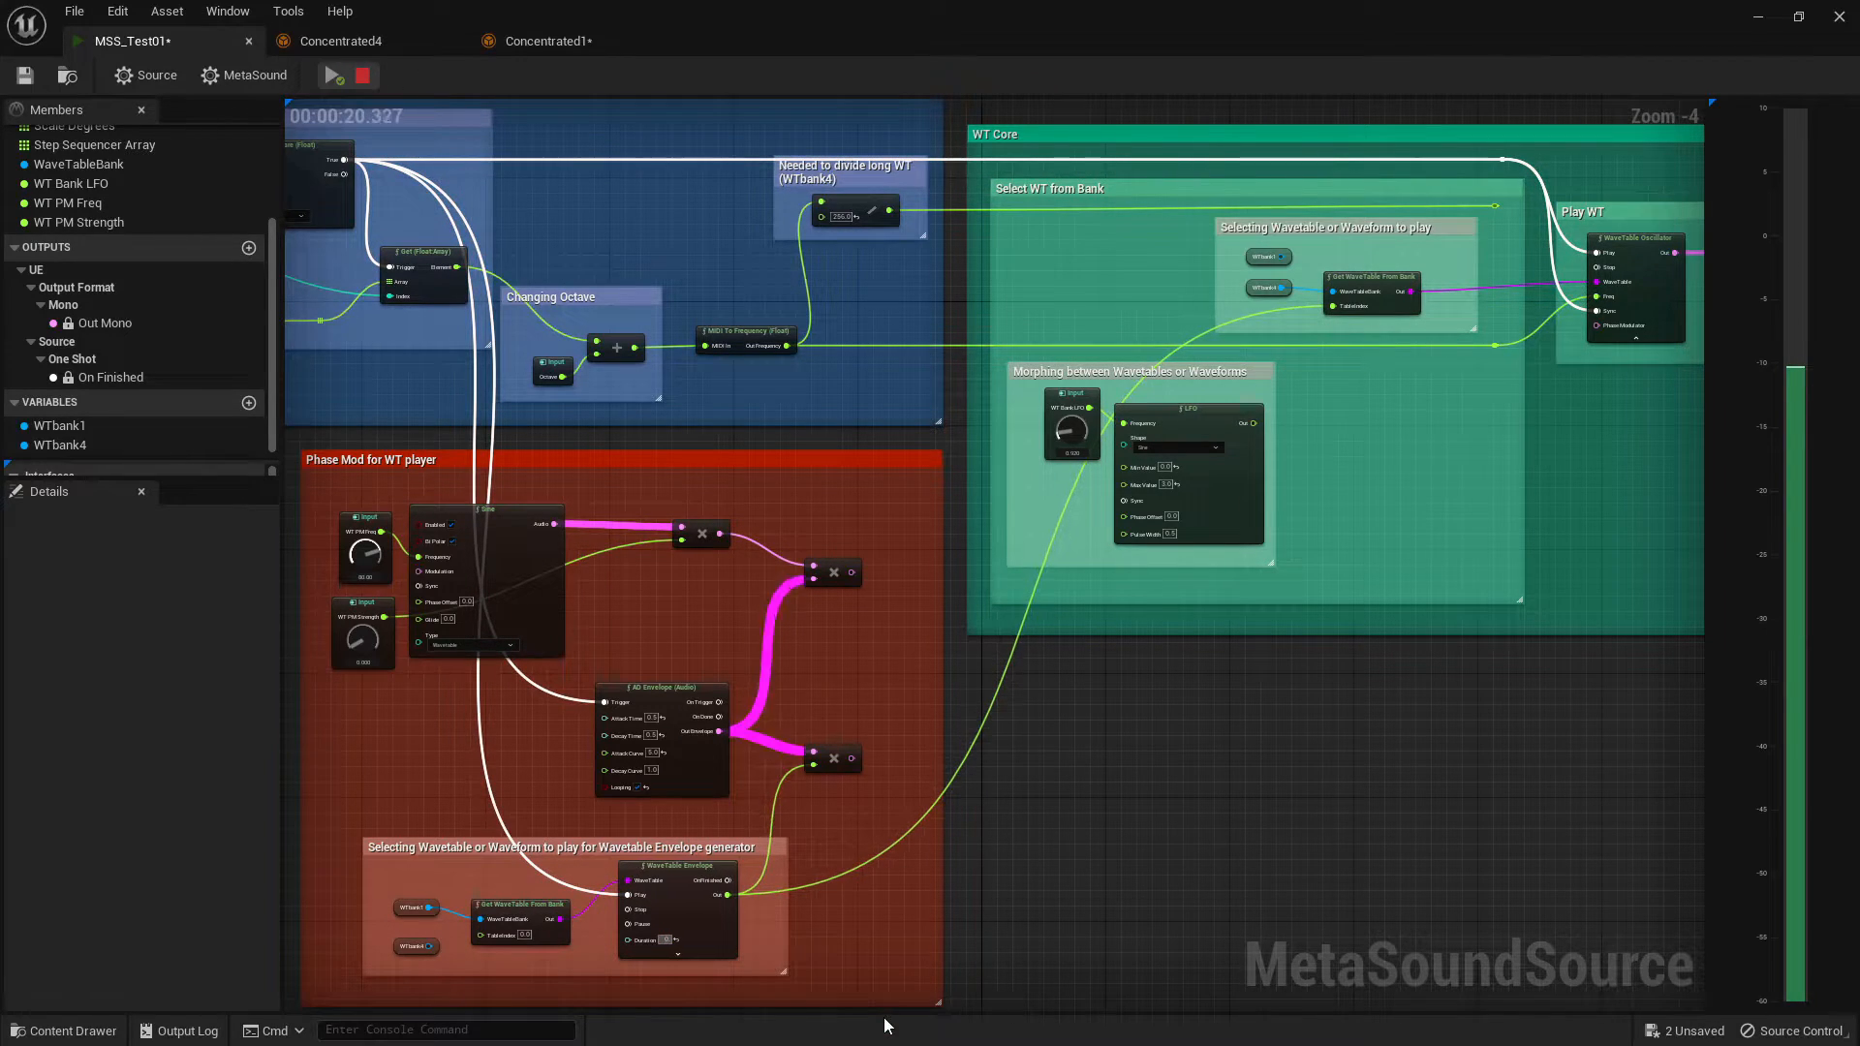
left_click(1012, 910)
key("space")
key("space")
- Add a Multiply (Float) node by 3 after the WaveTable Envelope's Out and connect its result to the WT Core TableIndex
right_click_drag(1160, 802, 1325, 696)
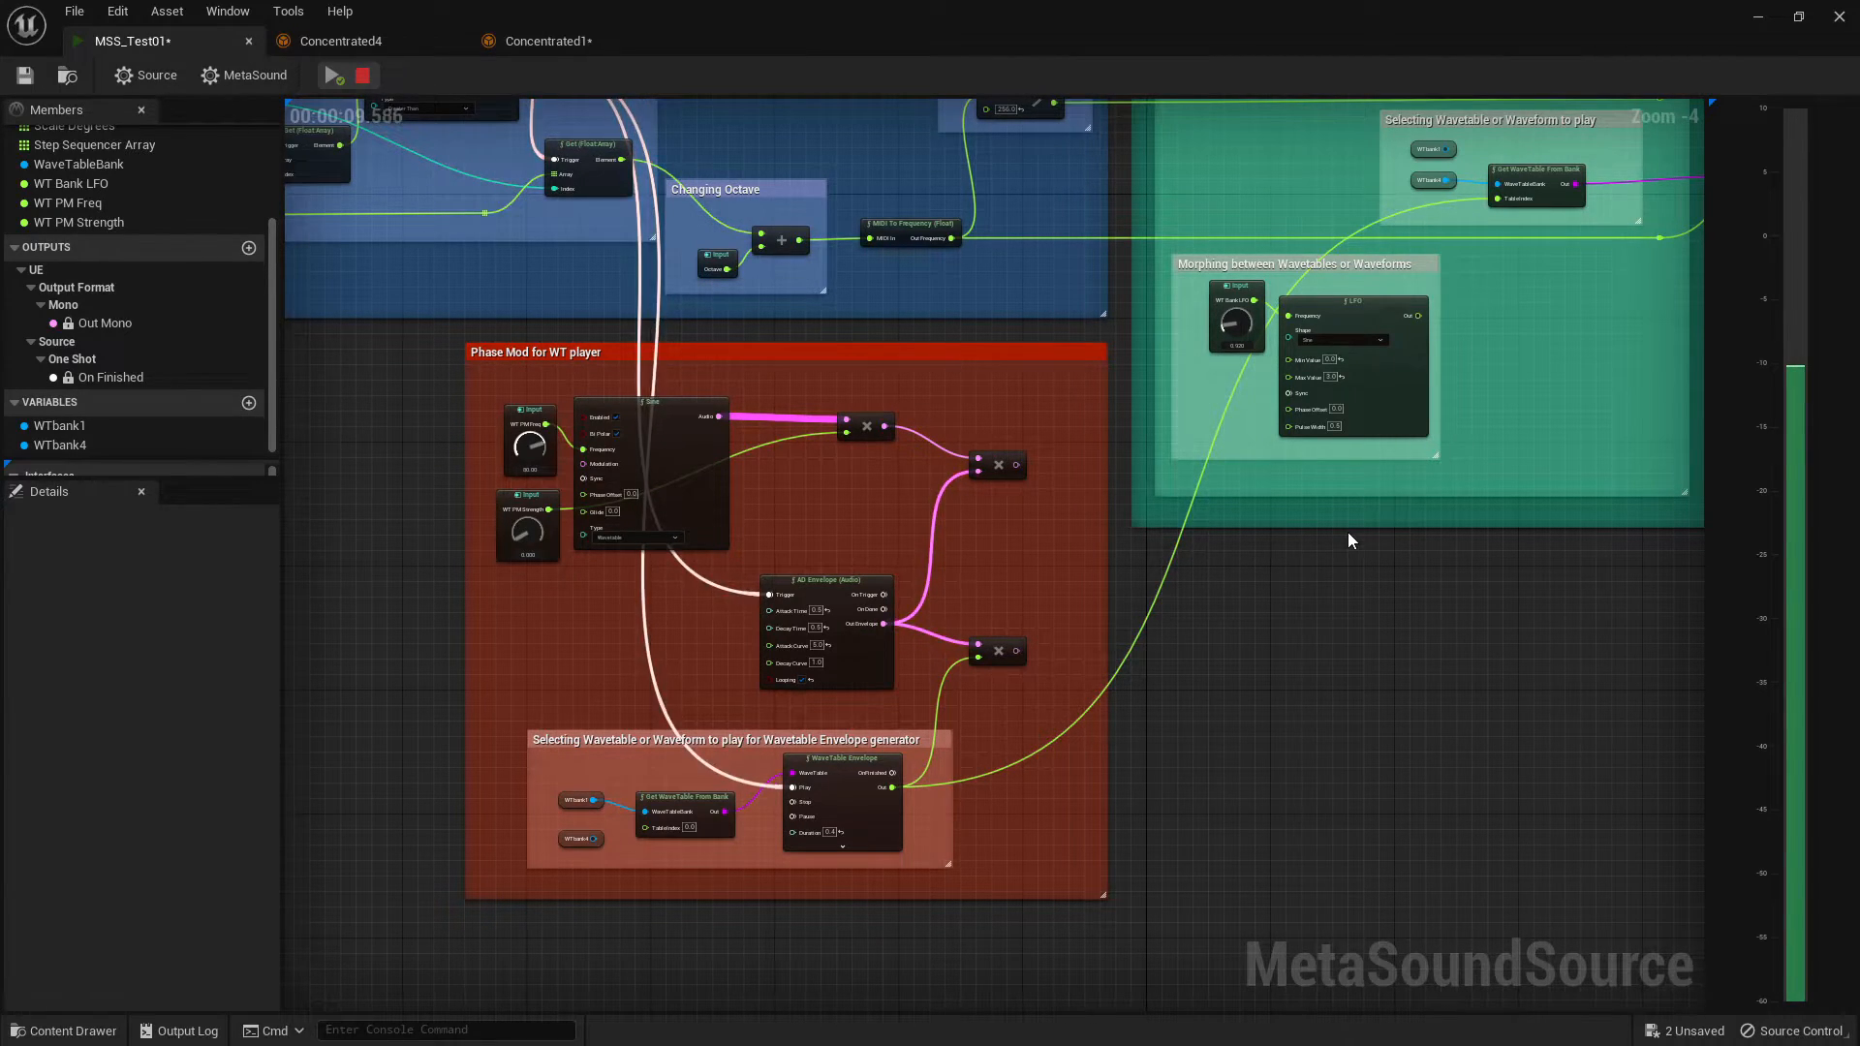
right_click_drag(1348, 533, 1159, 748)
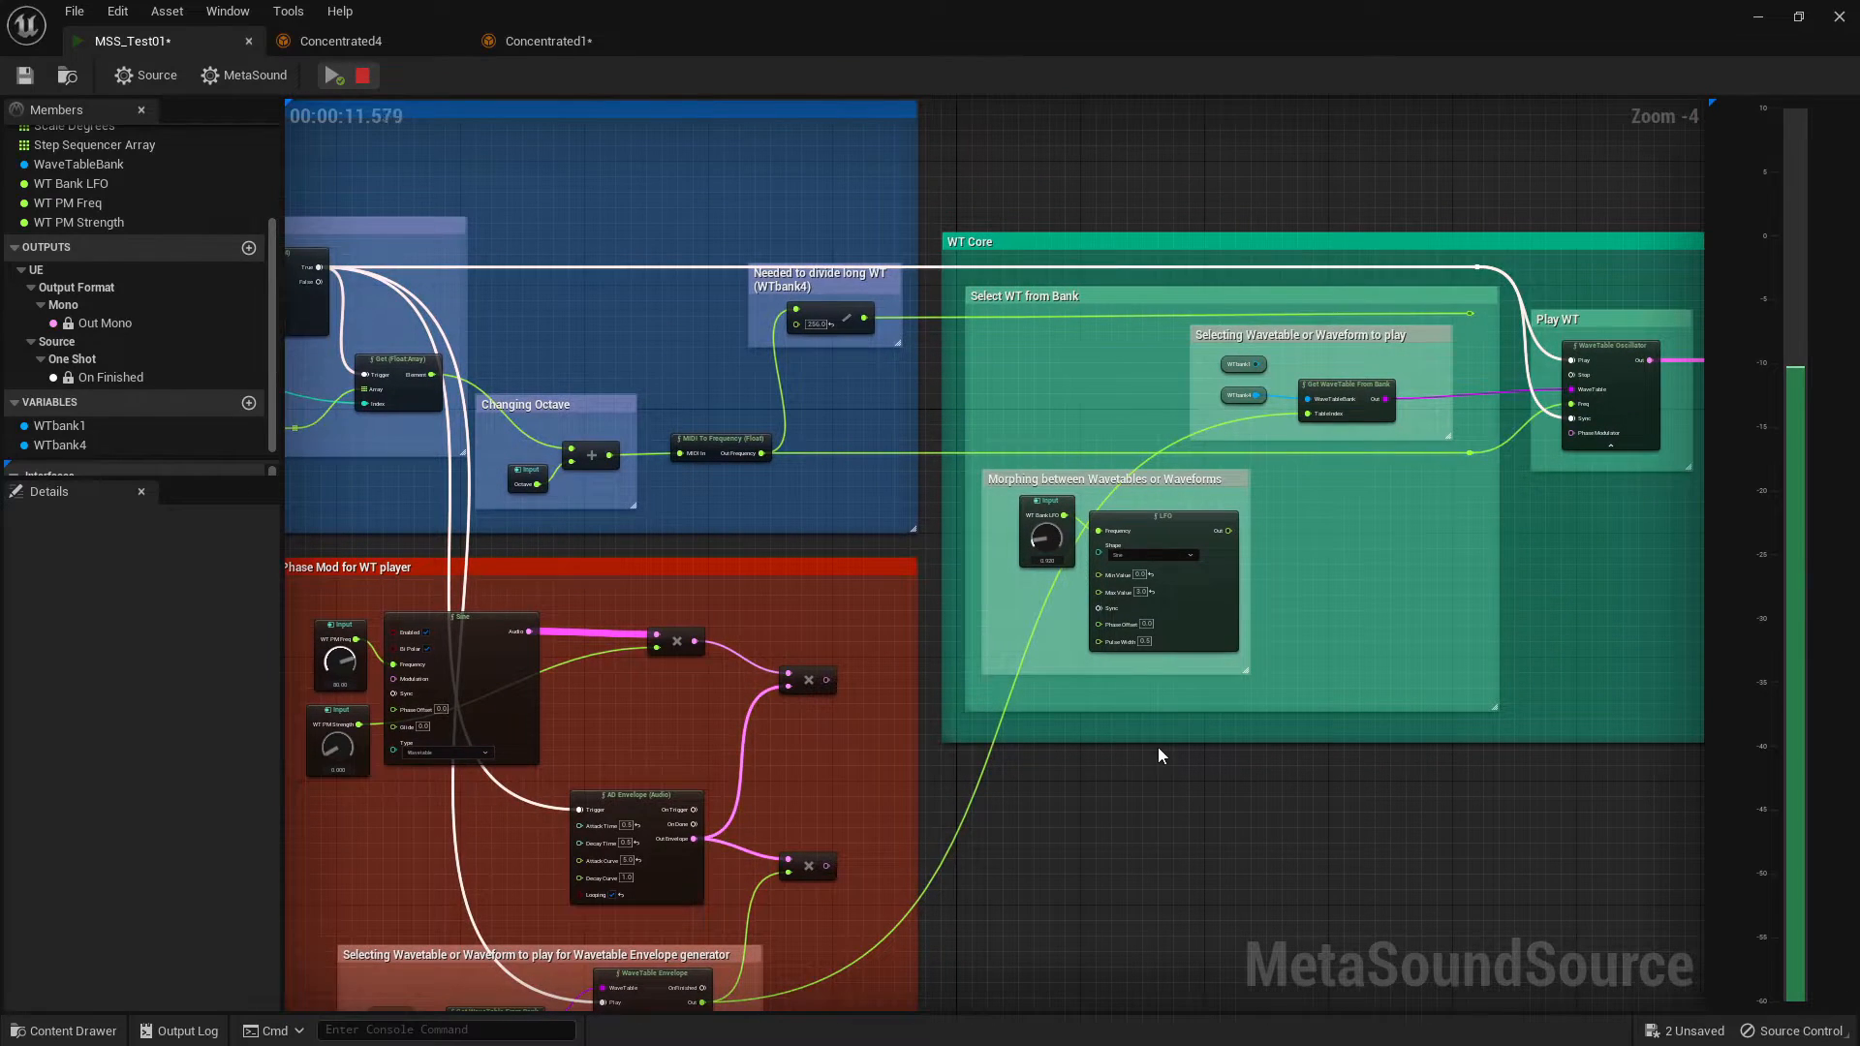
right_click_drag(984, 817, 1000, 639)
left_click_drag(719, 825, 890, 812)
type("mult")
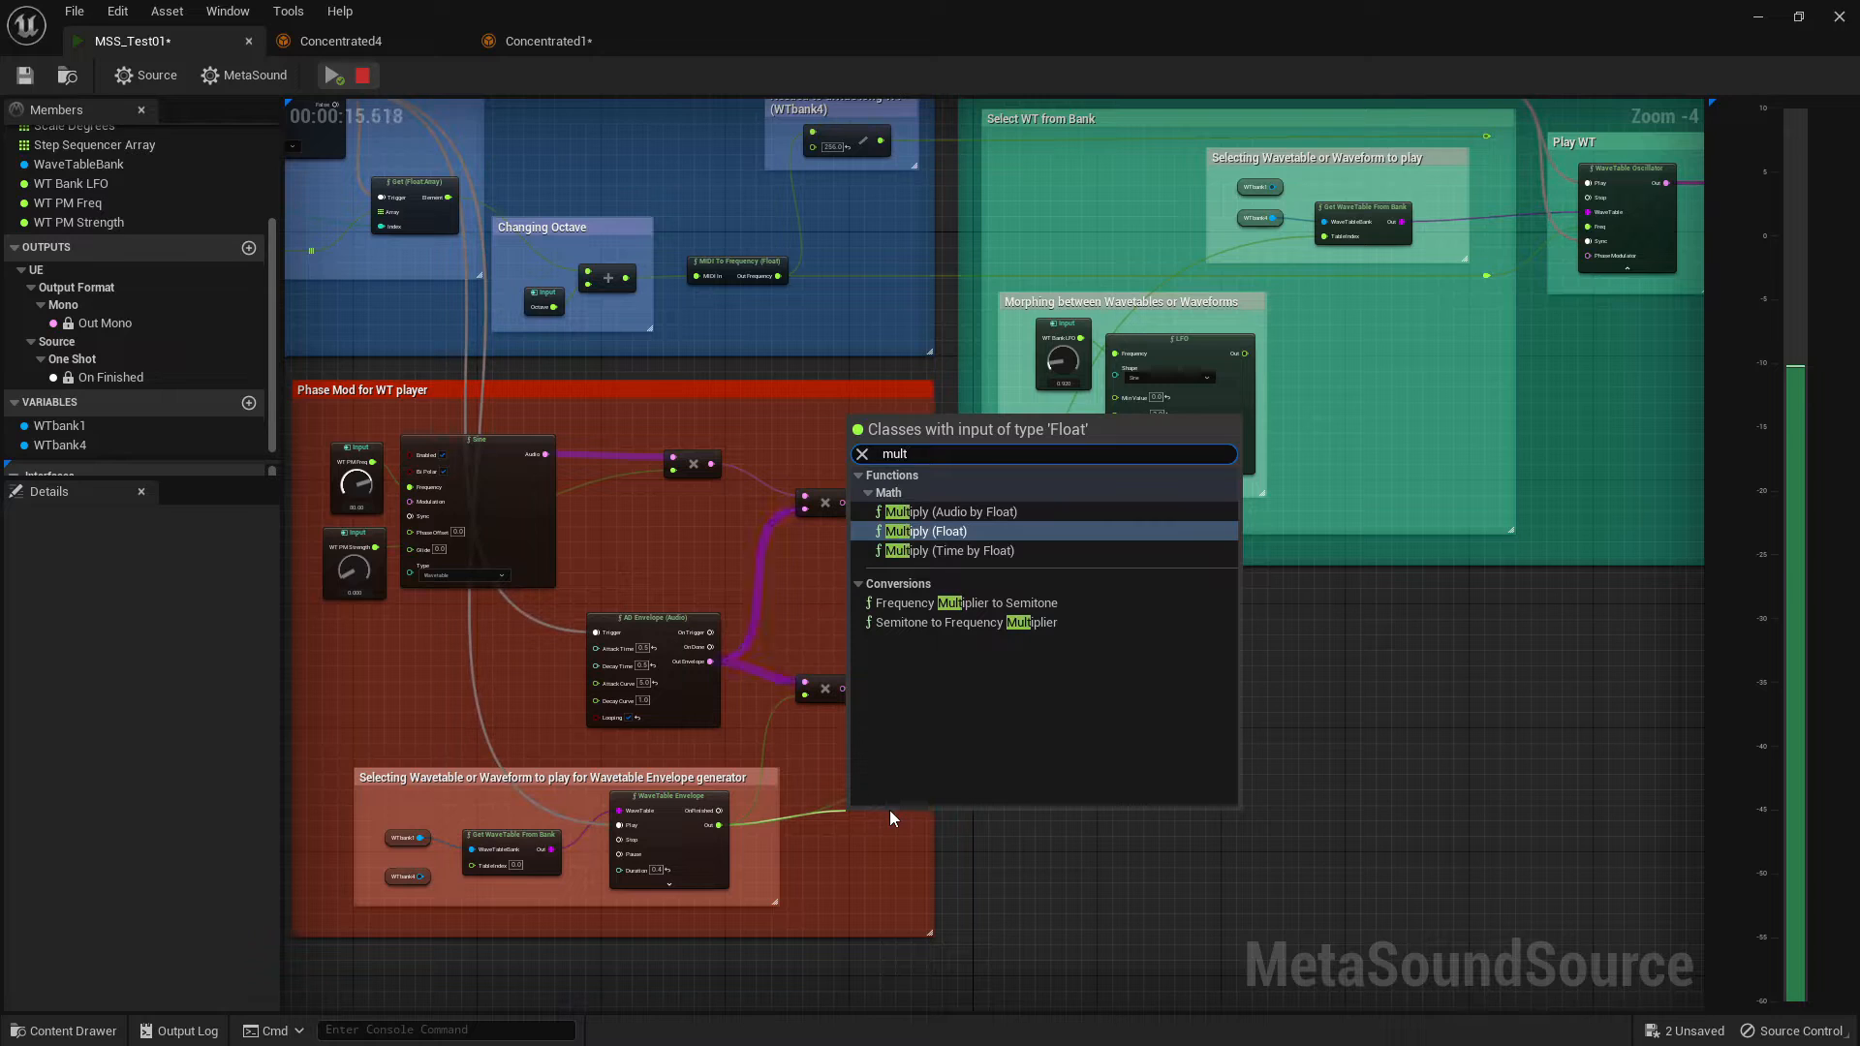
key("Return")
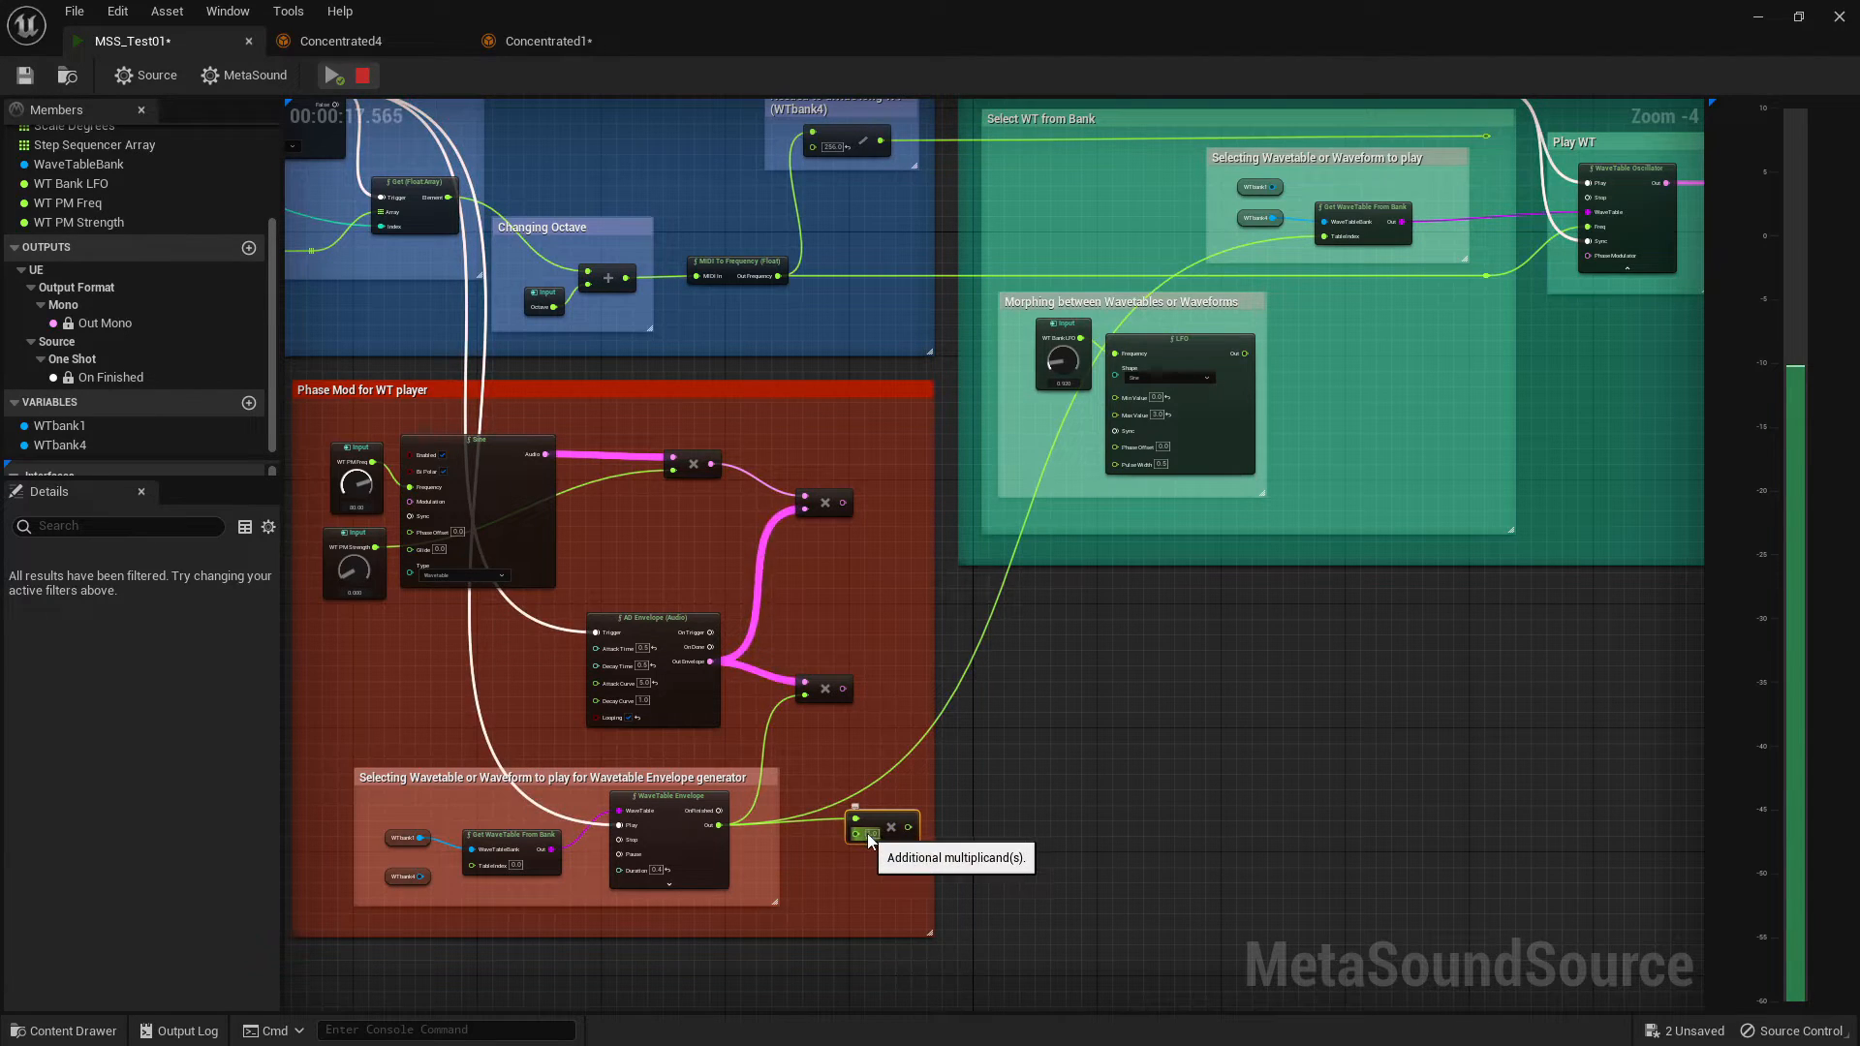
type("3")
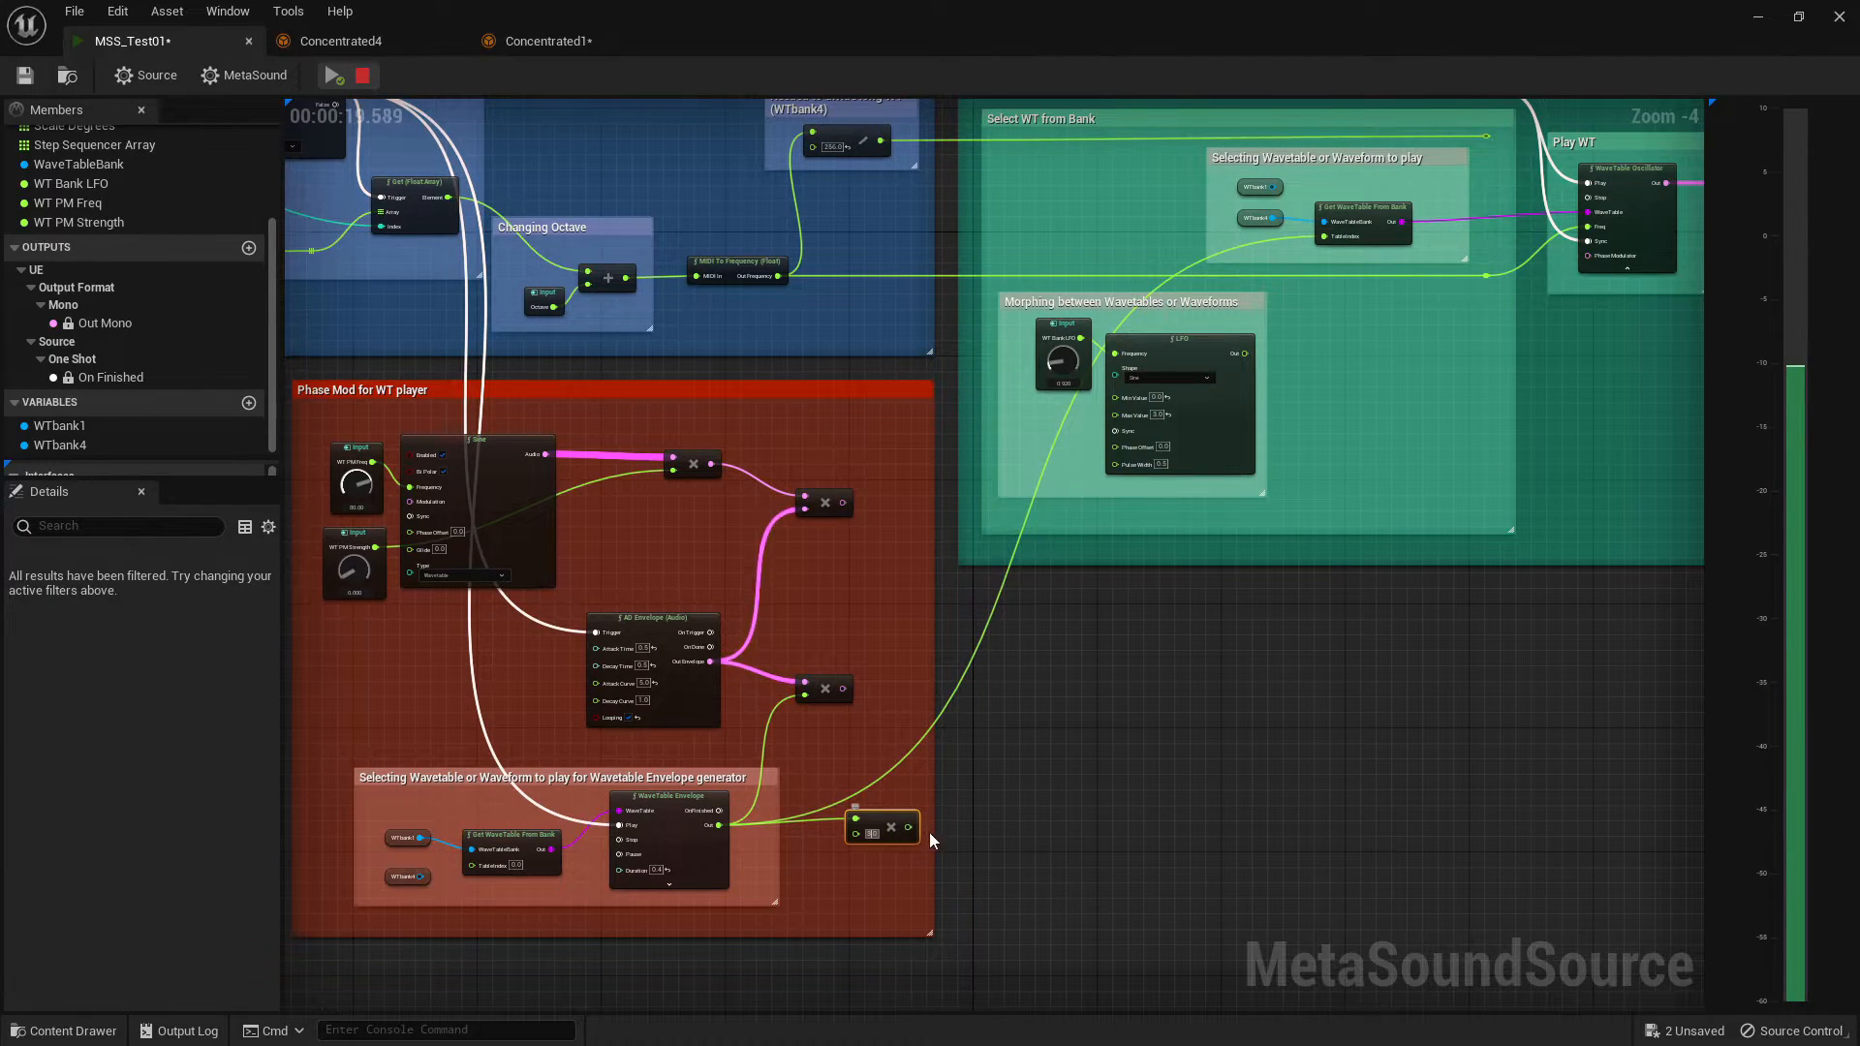
left_click_drag(909, 828, 1333, 238)
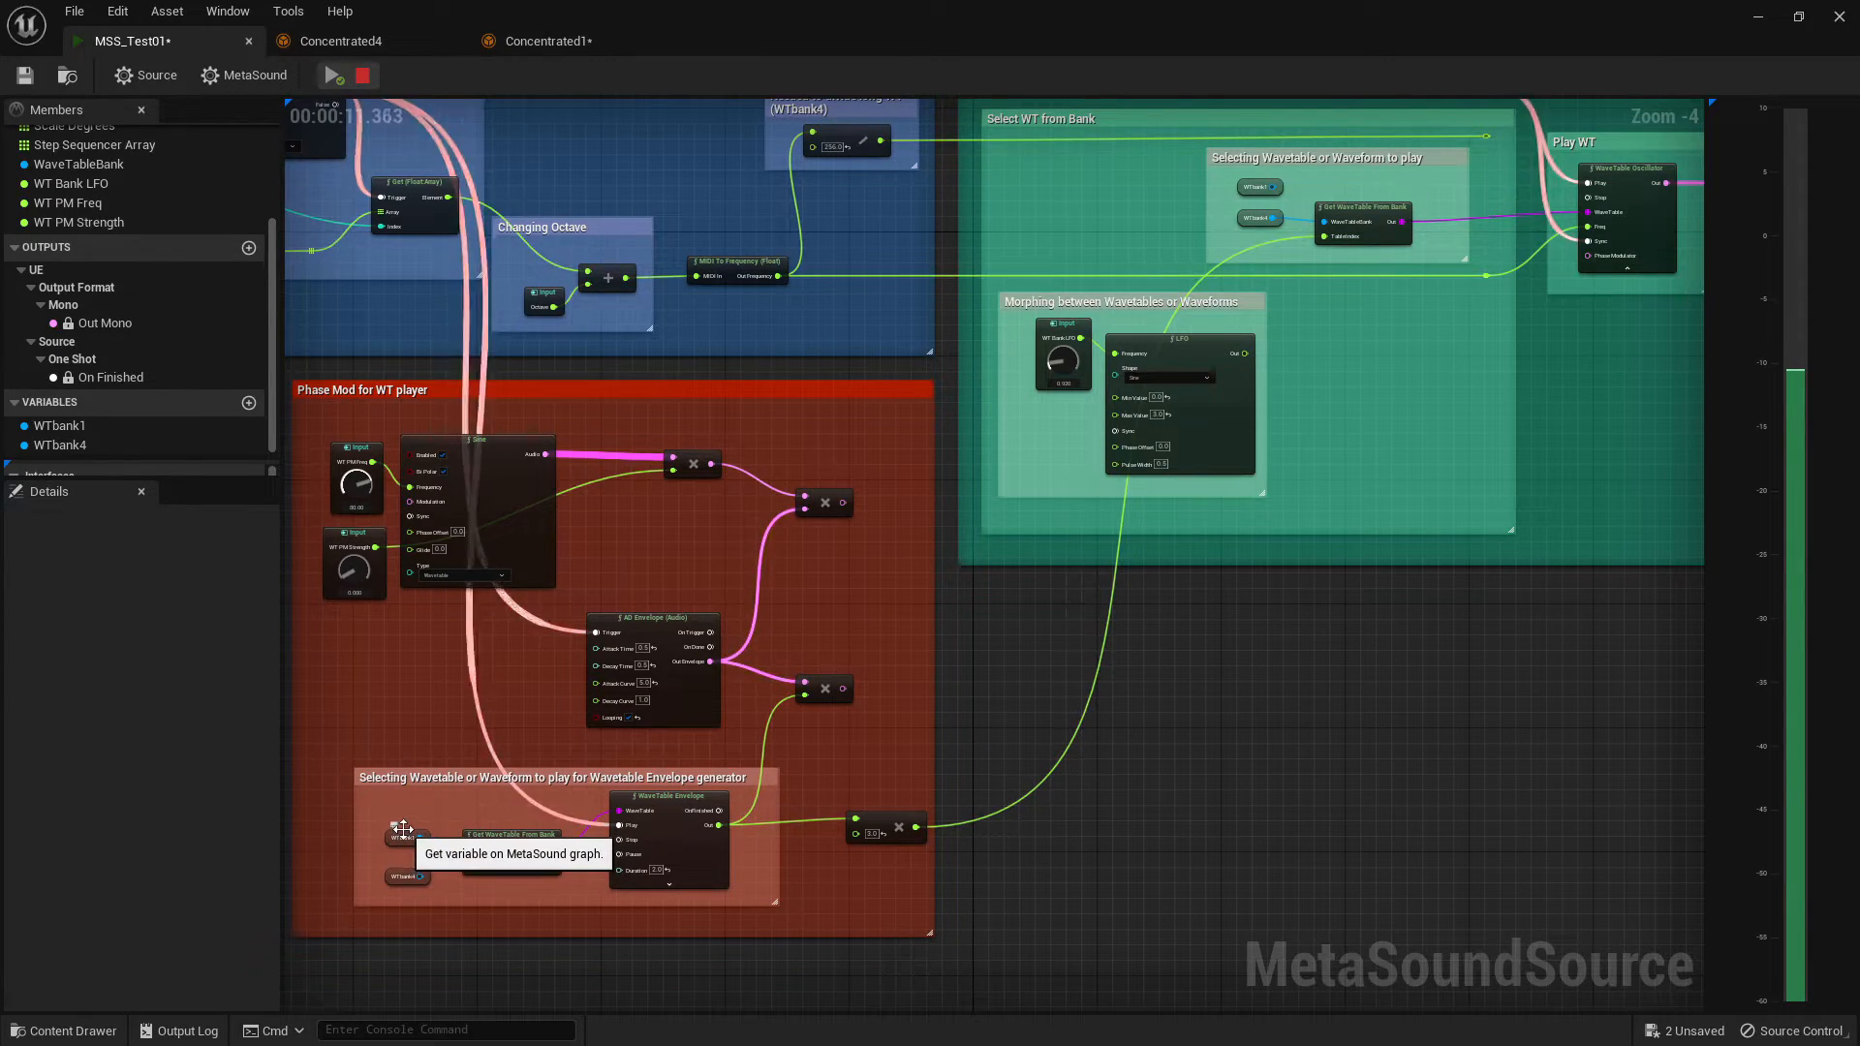
- Feed WTbank4 into the envelope section's Get WaveTable From Bank, and reconnect the LFO's Out to the TableIndex in WT Core
left_click_drag(480, 854, 421, 876)
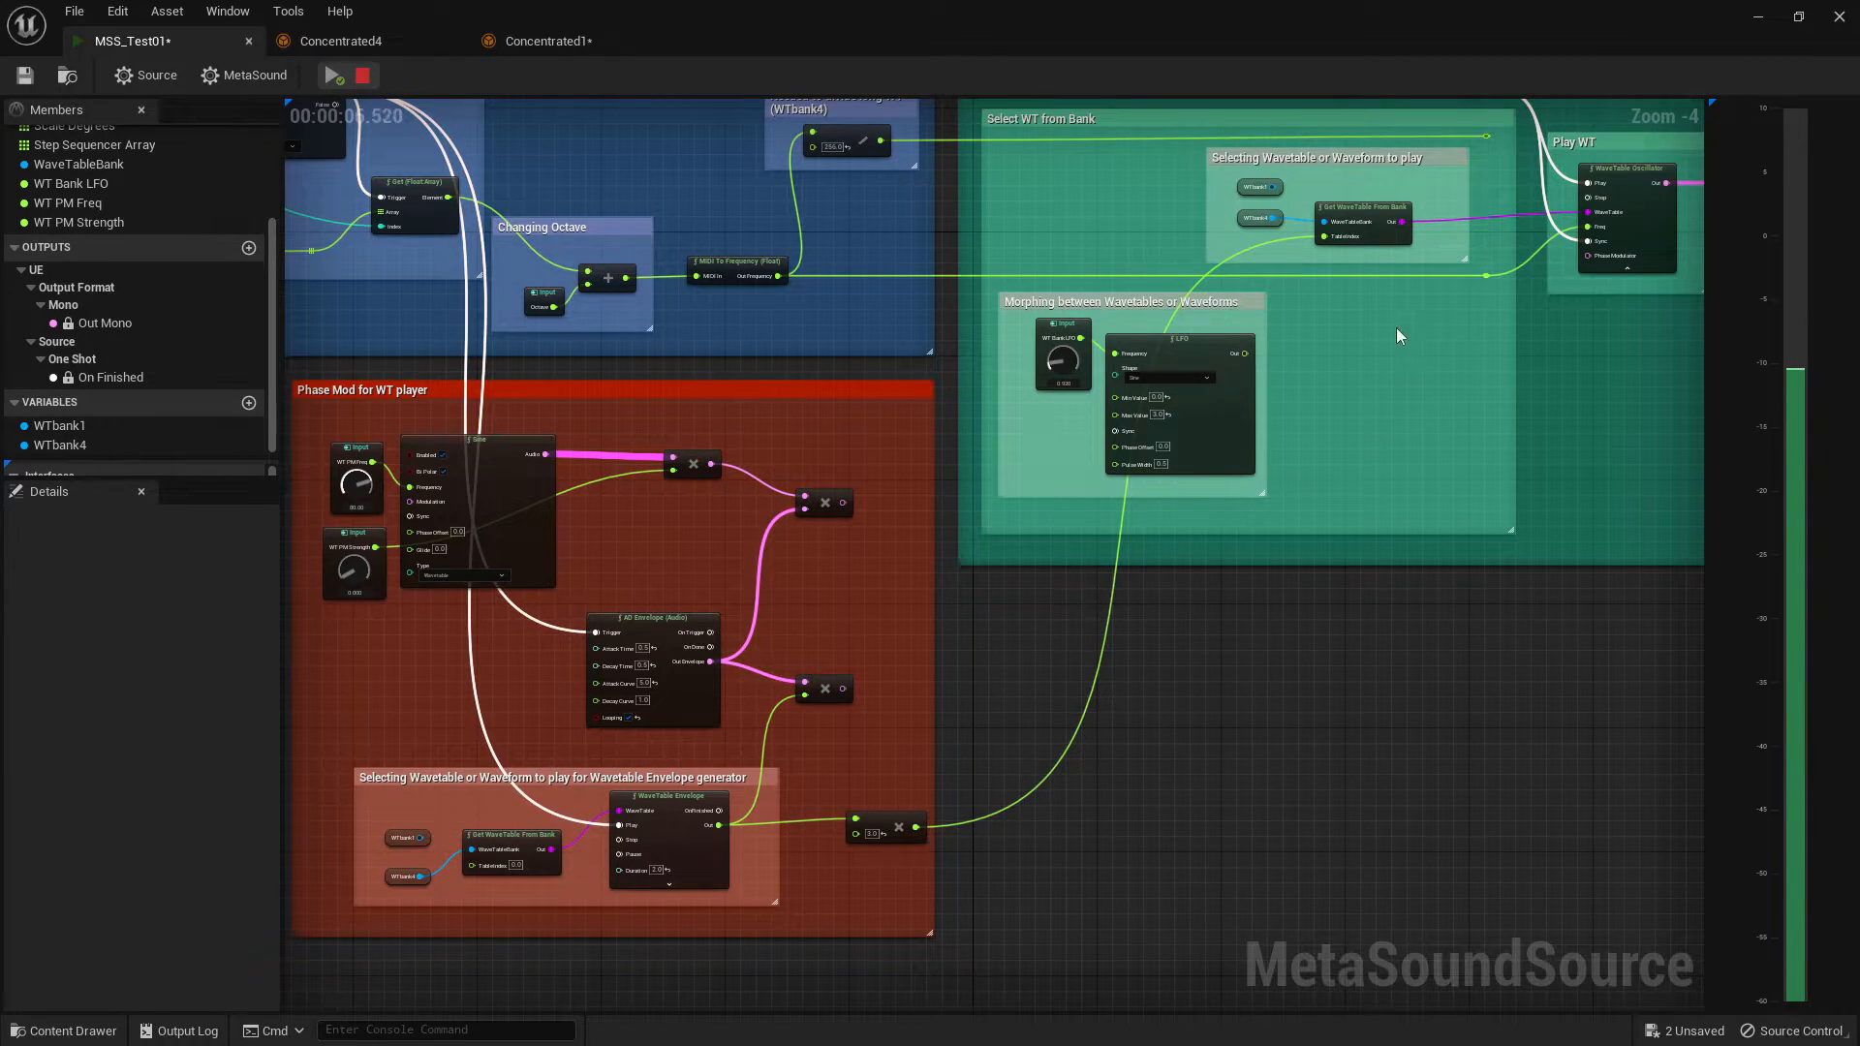
left_click_drag(1324, 236, 1244, 354)
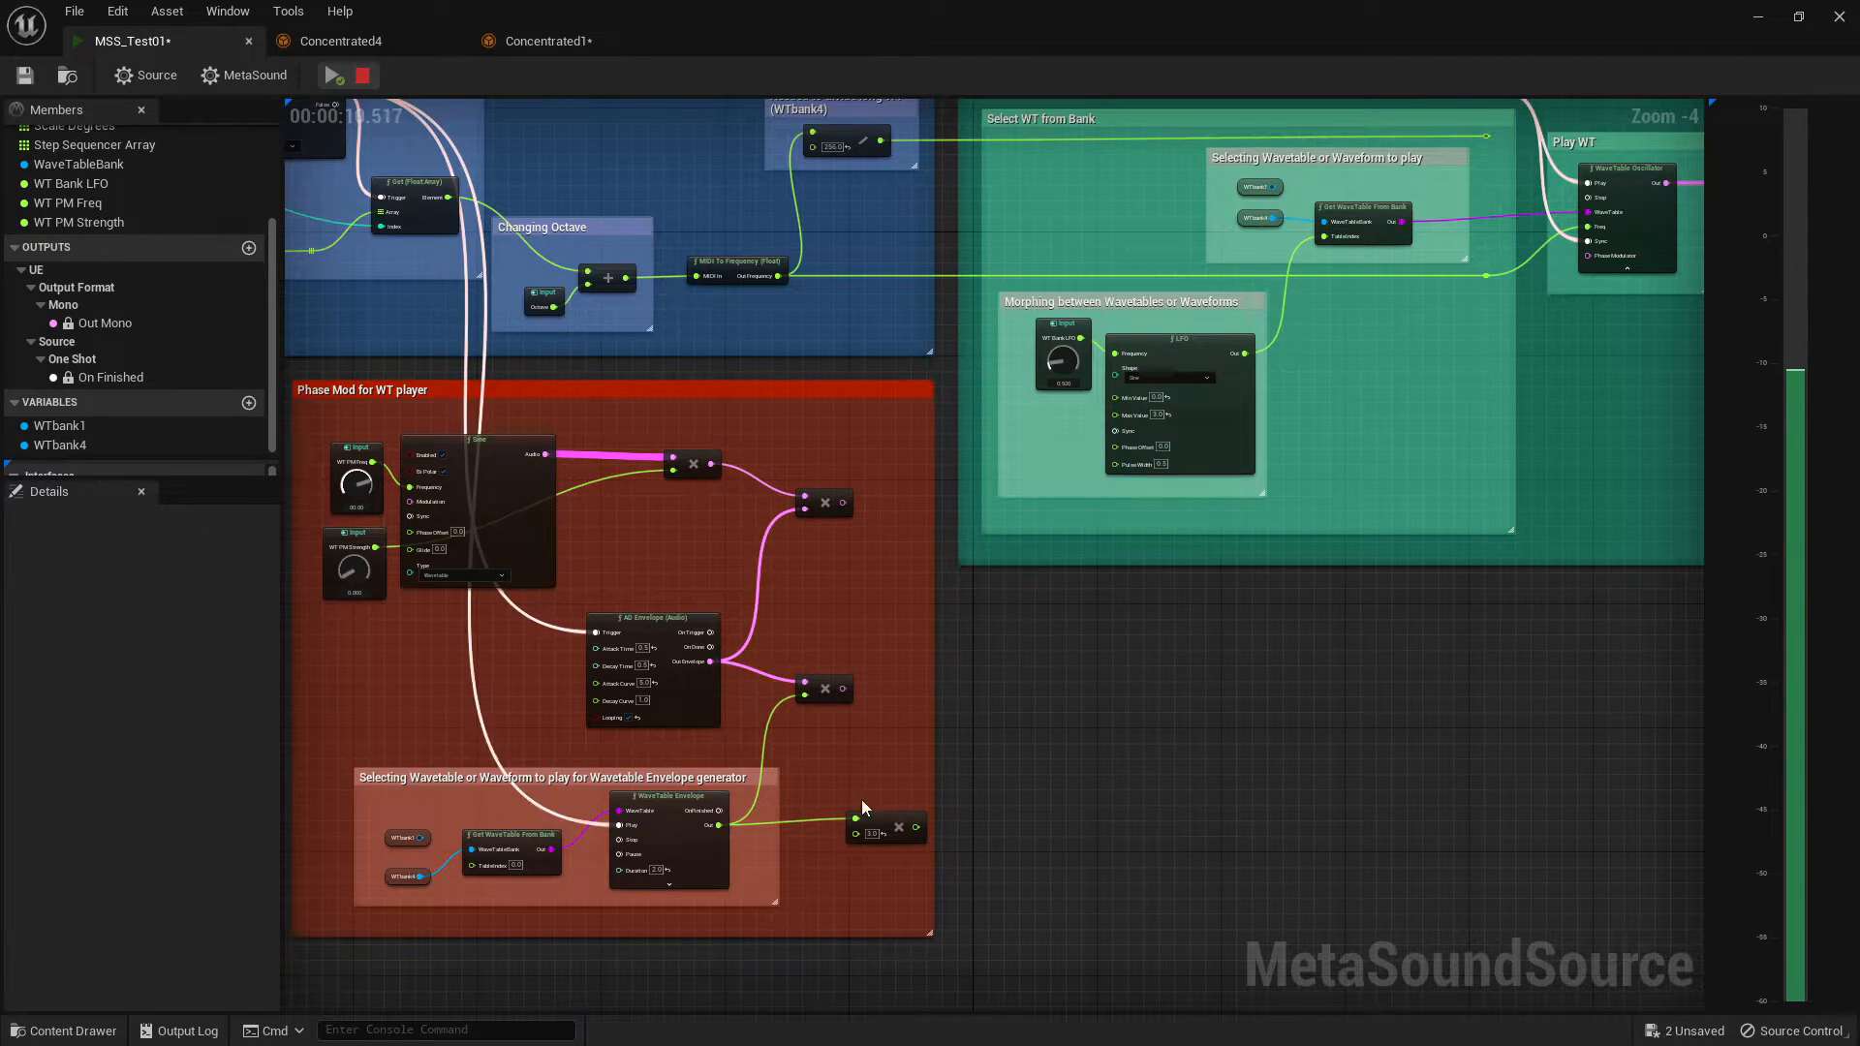
left_click_drag(878, 810, 840, 812)
left_click(1339, 586)
- Review the WT Core and phase modulation sections, and compare the Concentrated4 and Concentrated1 banks before returning to the MSS_Test01 graph
right_click_drag(1338, 585, 1173, 817)
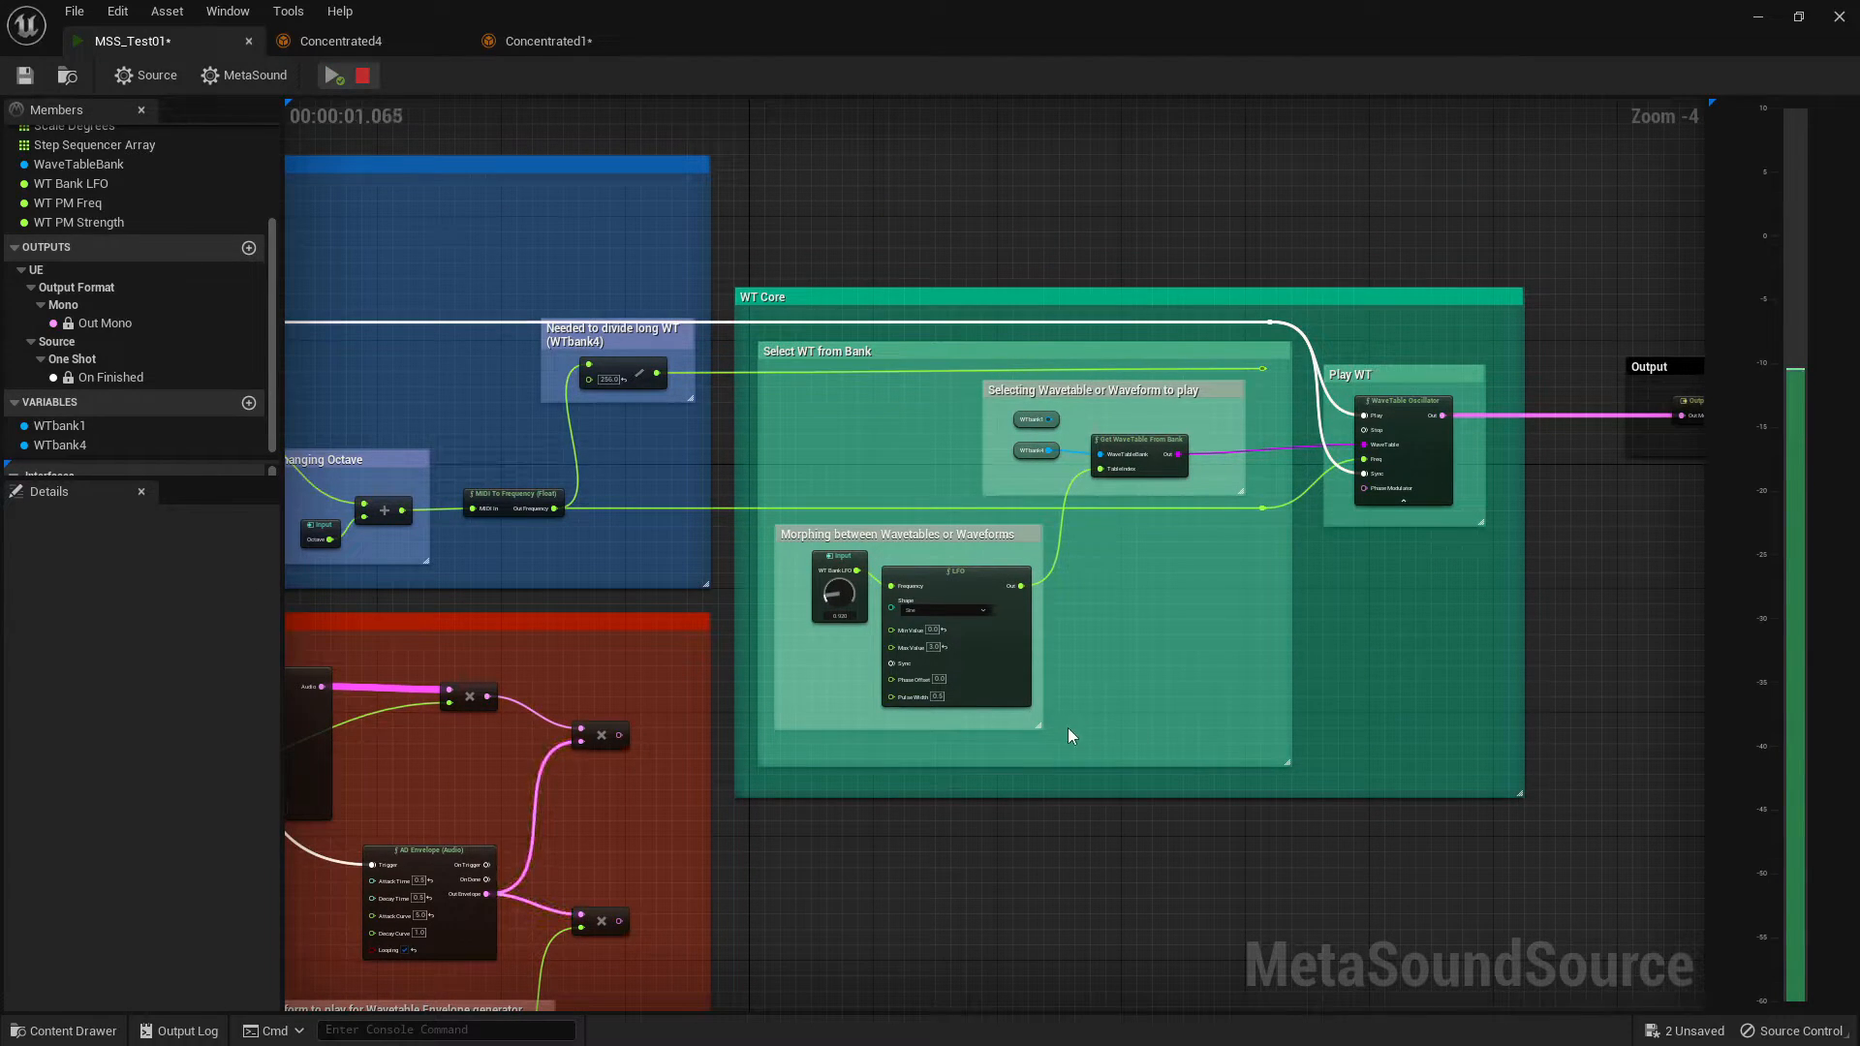
right_click_drag(1071, 739, 1497, 436)
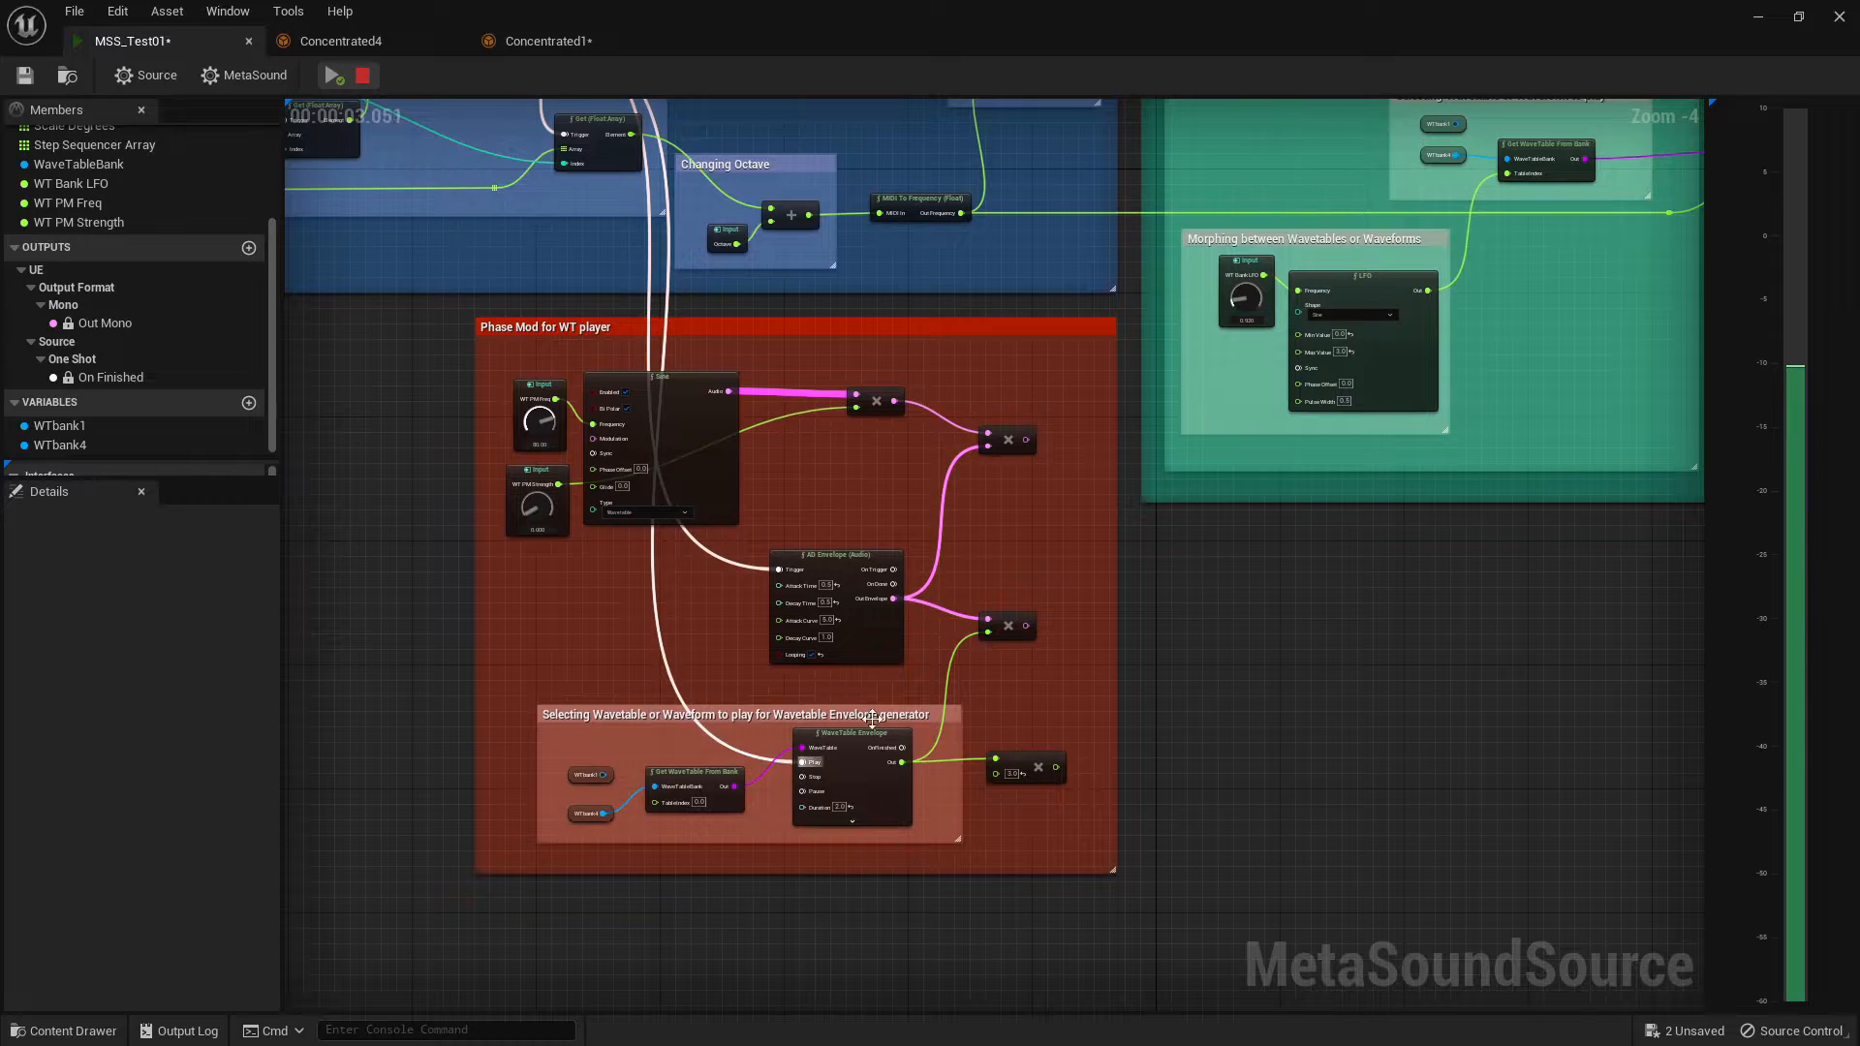
right_click_drag(1536, 318, 1279, 577)
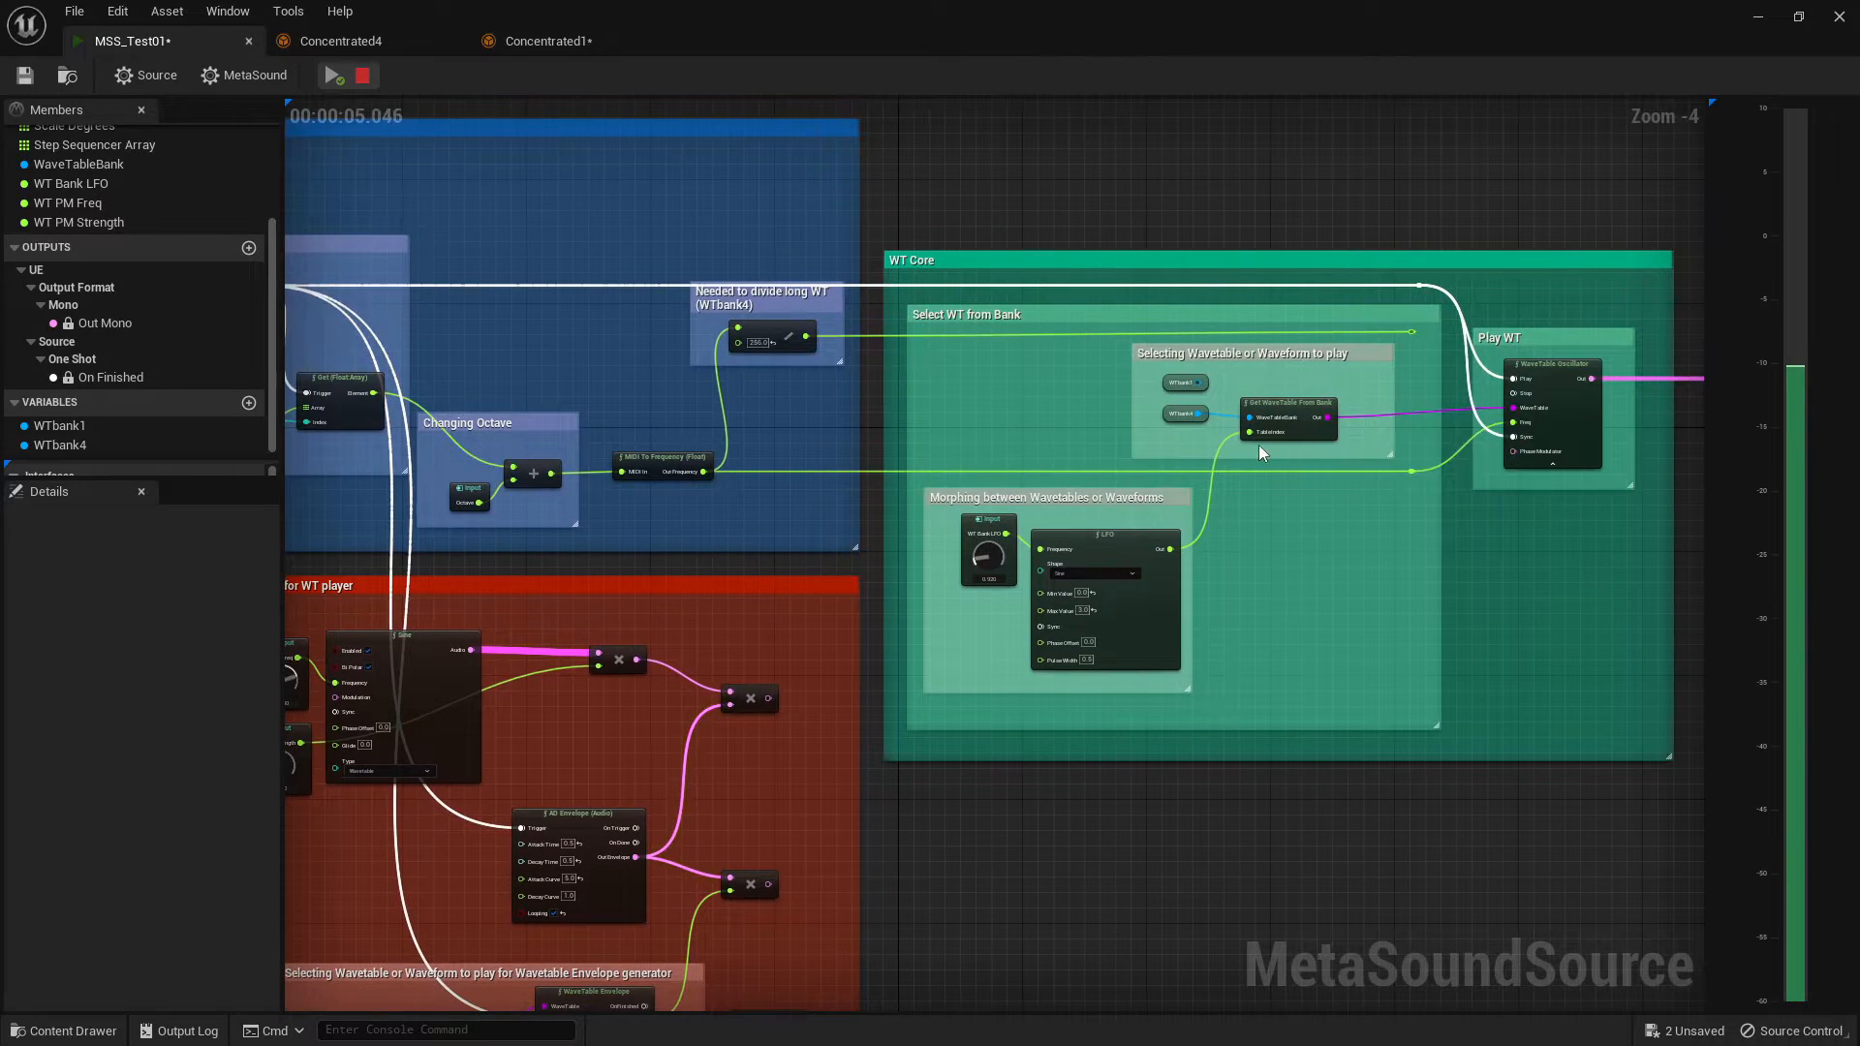
right_click_drag(955, 843, 1086, 648)
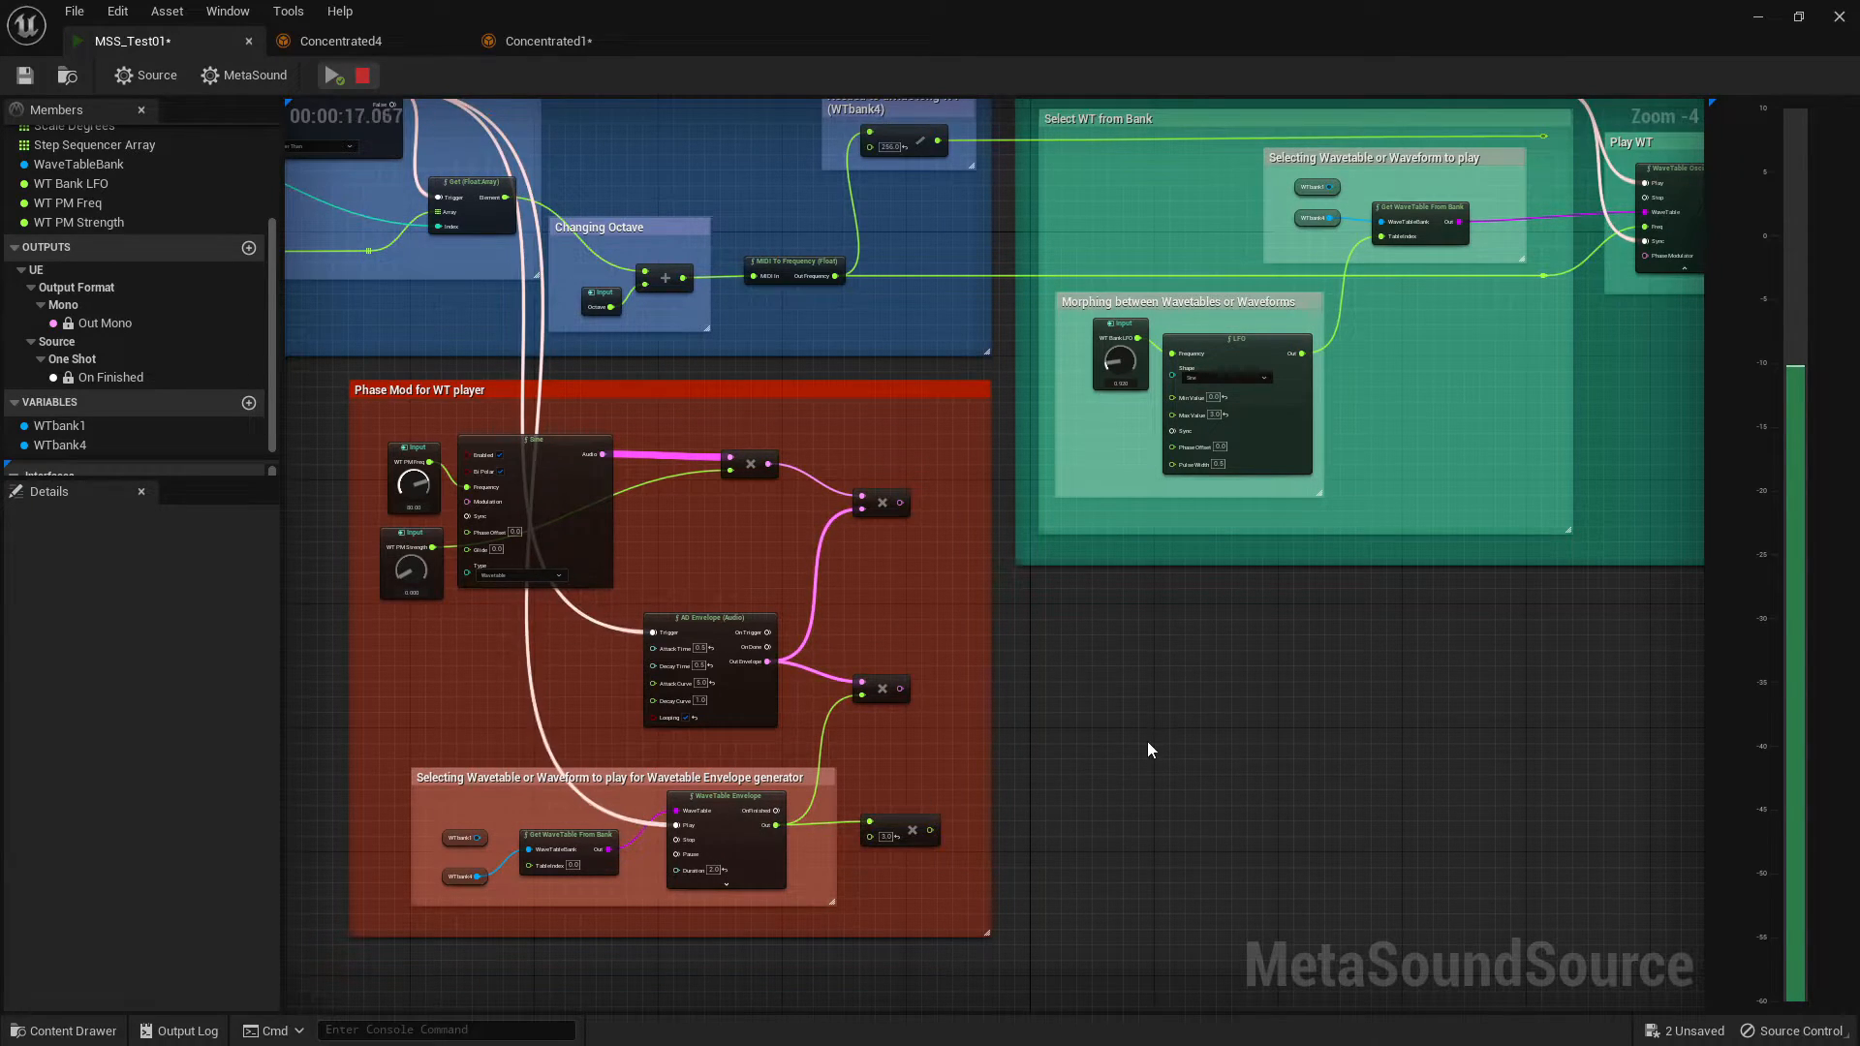
left_click(392, 37)
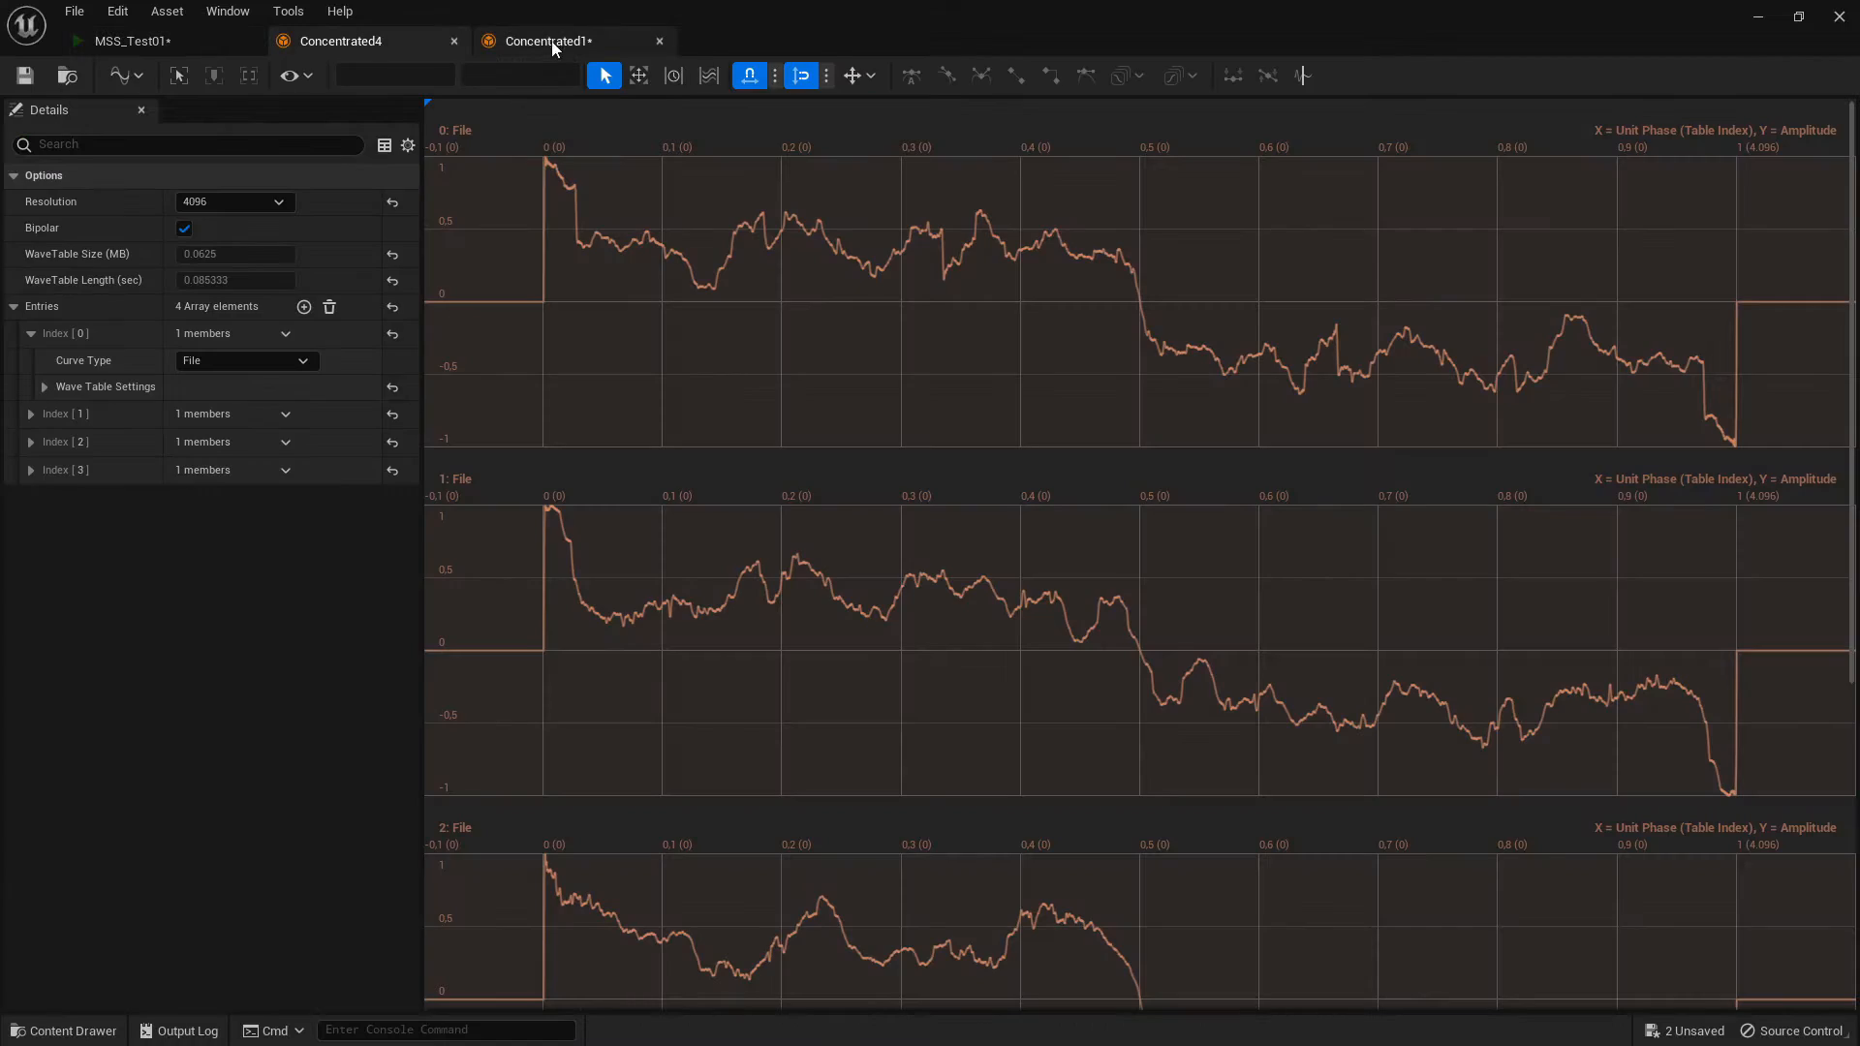
left_click(549, 41)
left_click(334, 42)
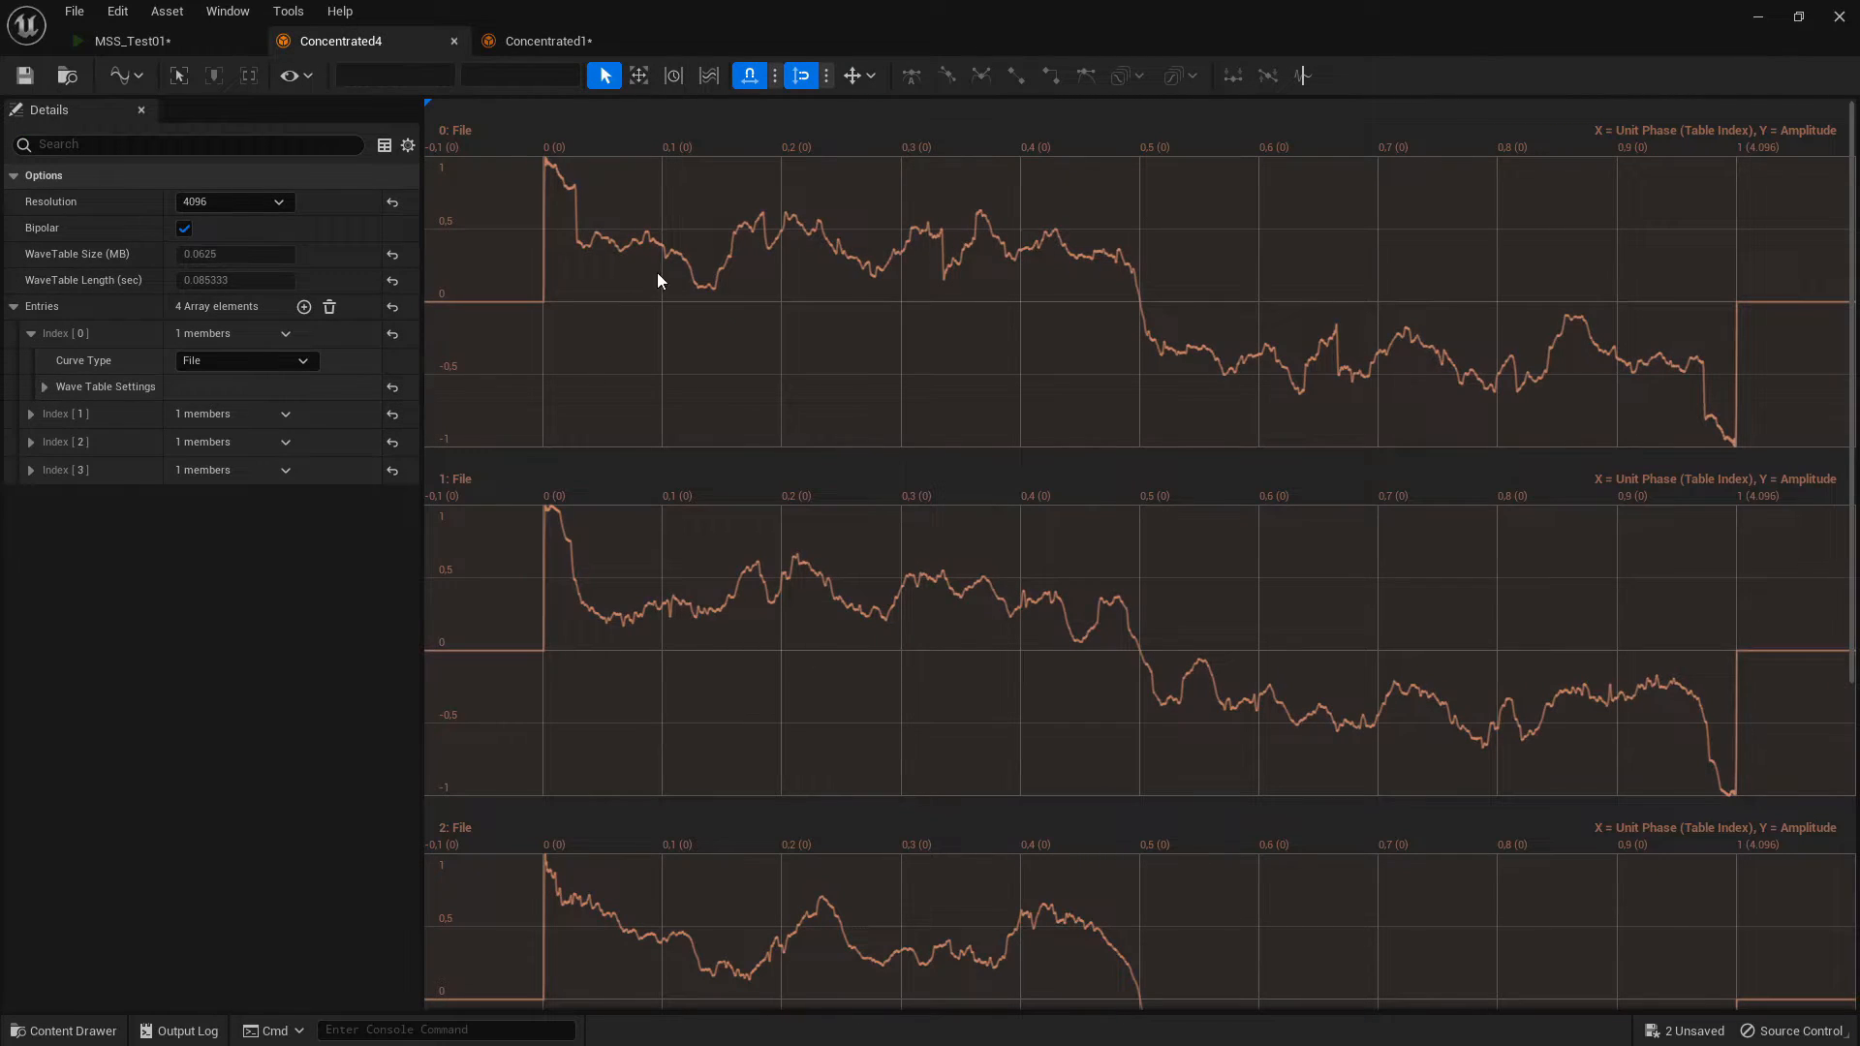
left_click(165, 39)
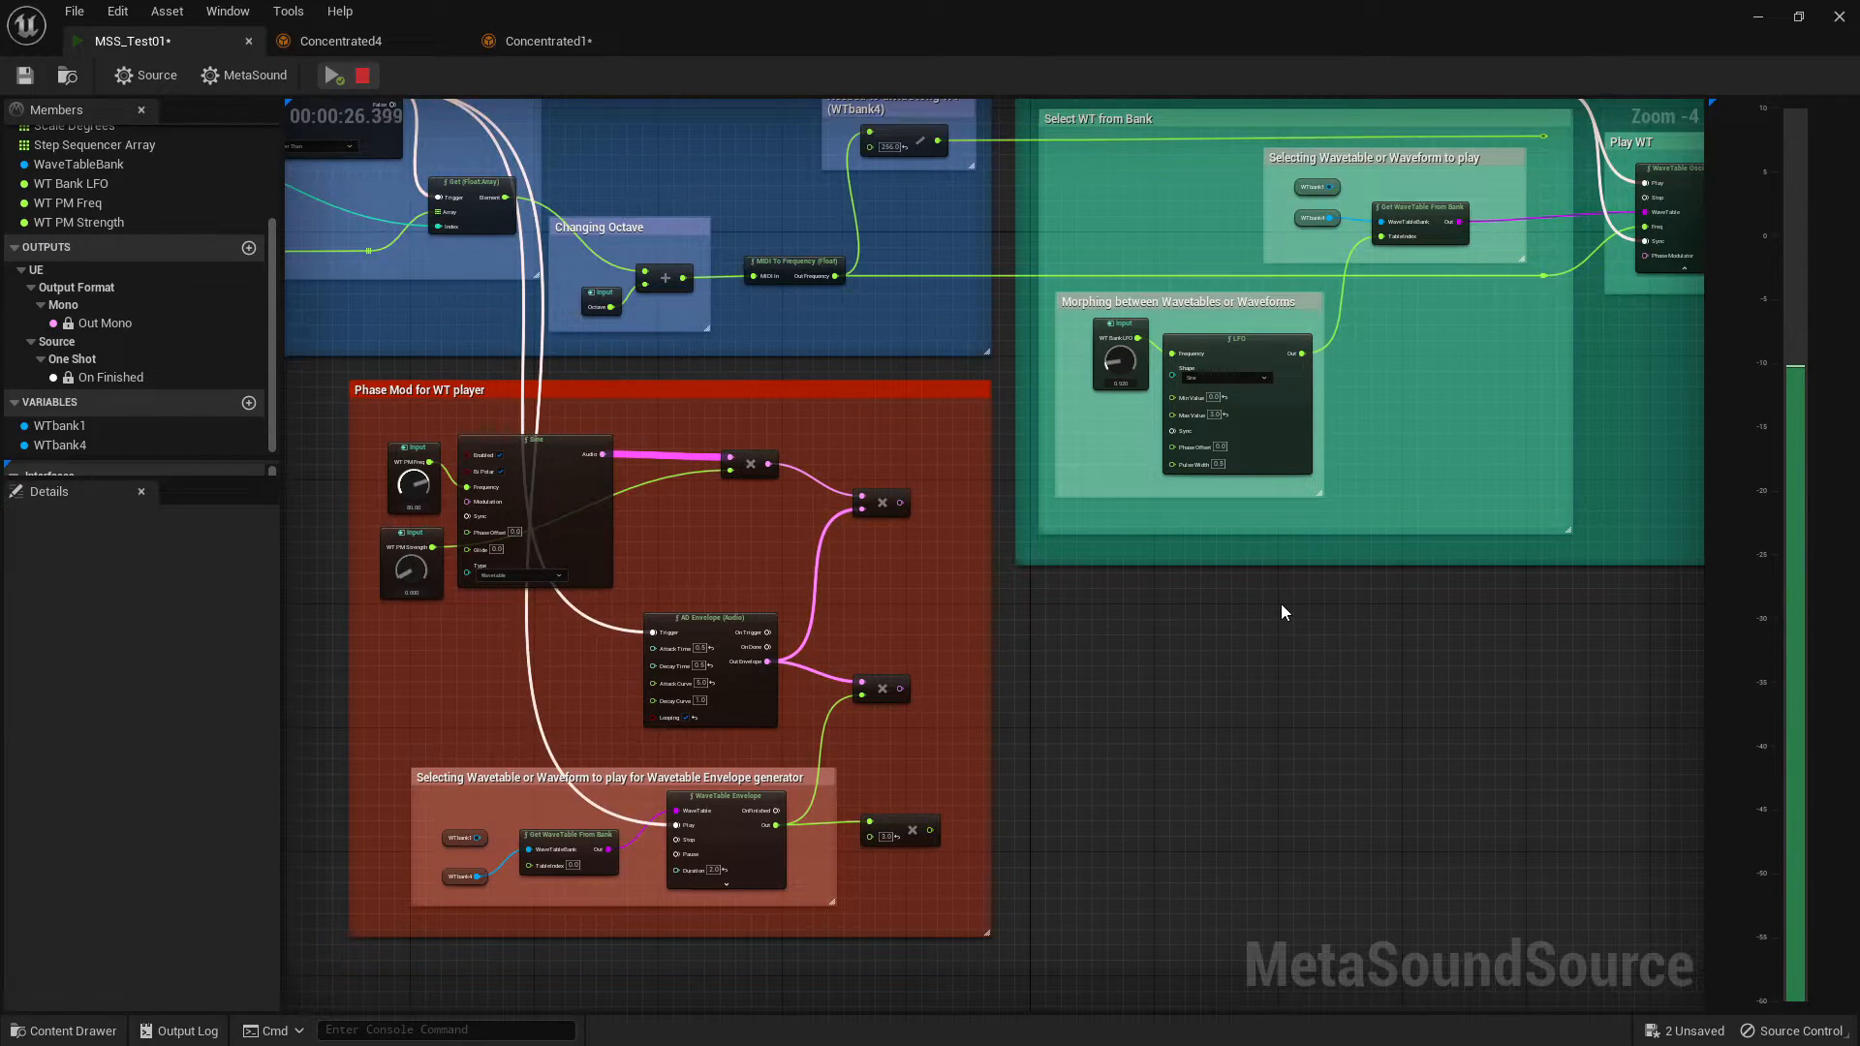
- Examine the WT Core section, including the WTbank1 and WTbank4 variables and the LFO group for morphing between wavetables
right_click_drag(1282, 610, 1067, 738)
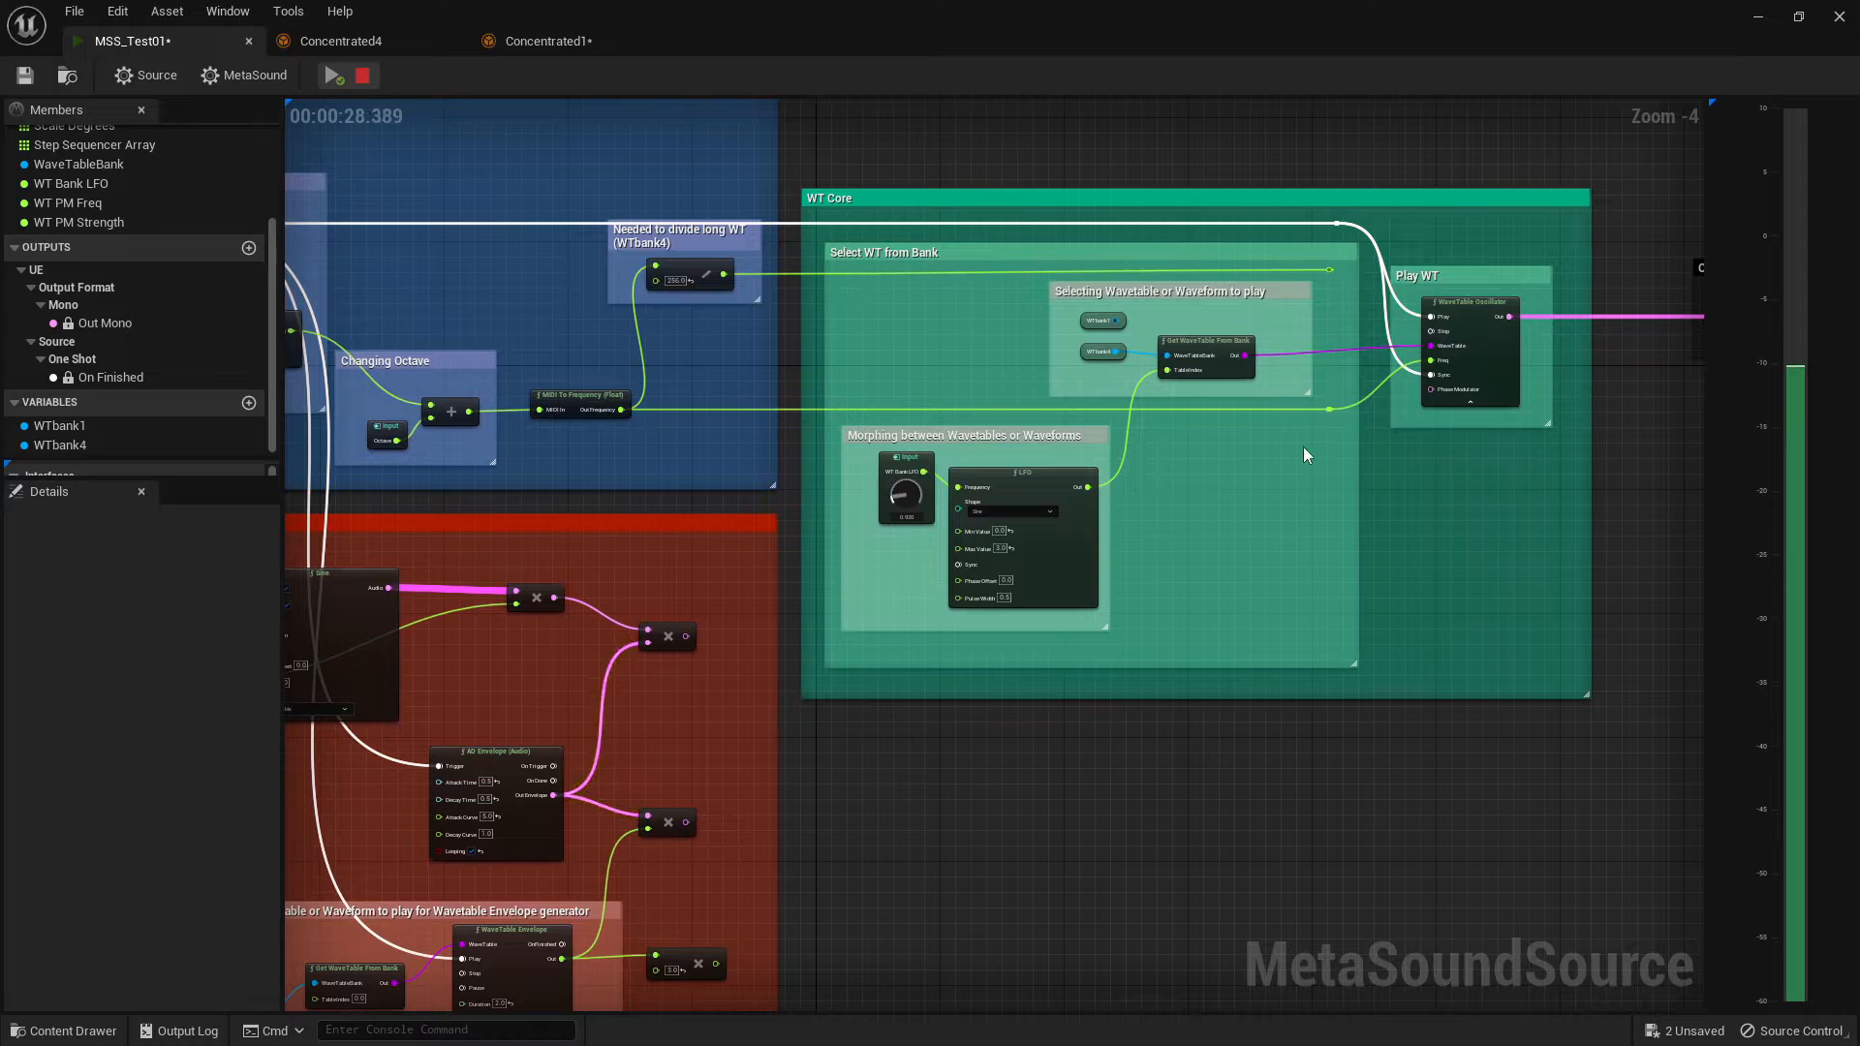
right_click_drag(810, 700, 1055, 684)
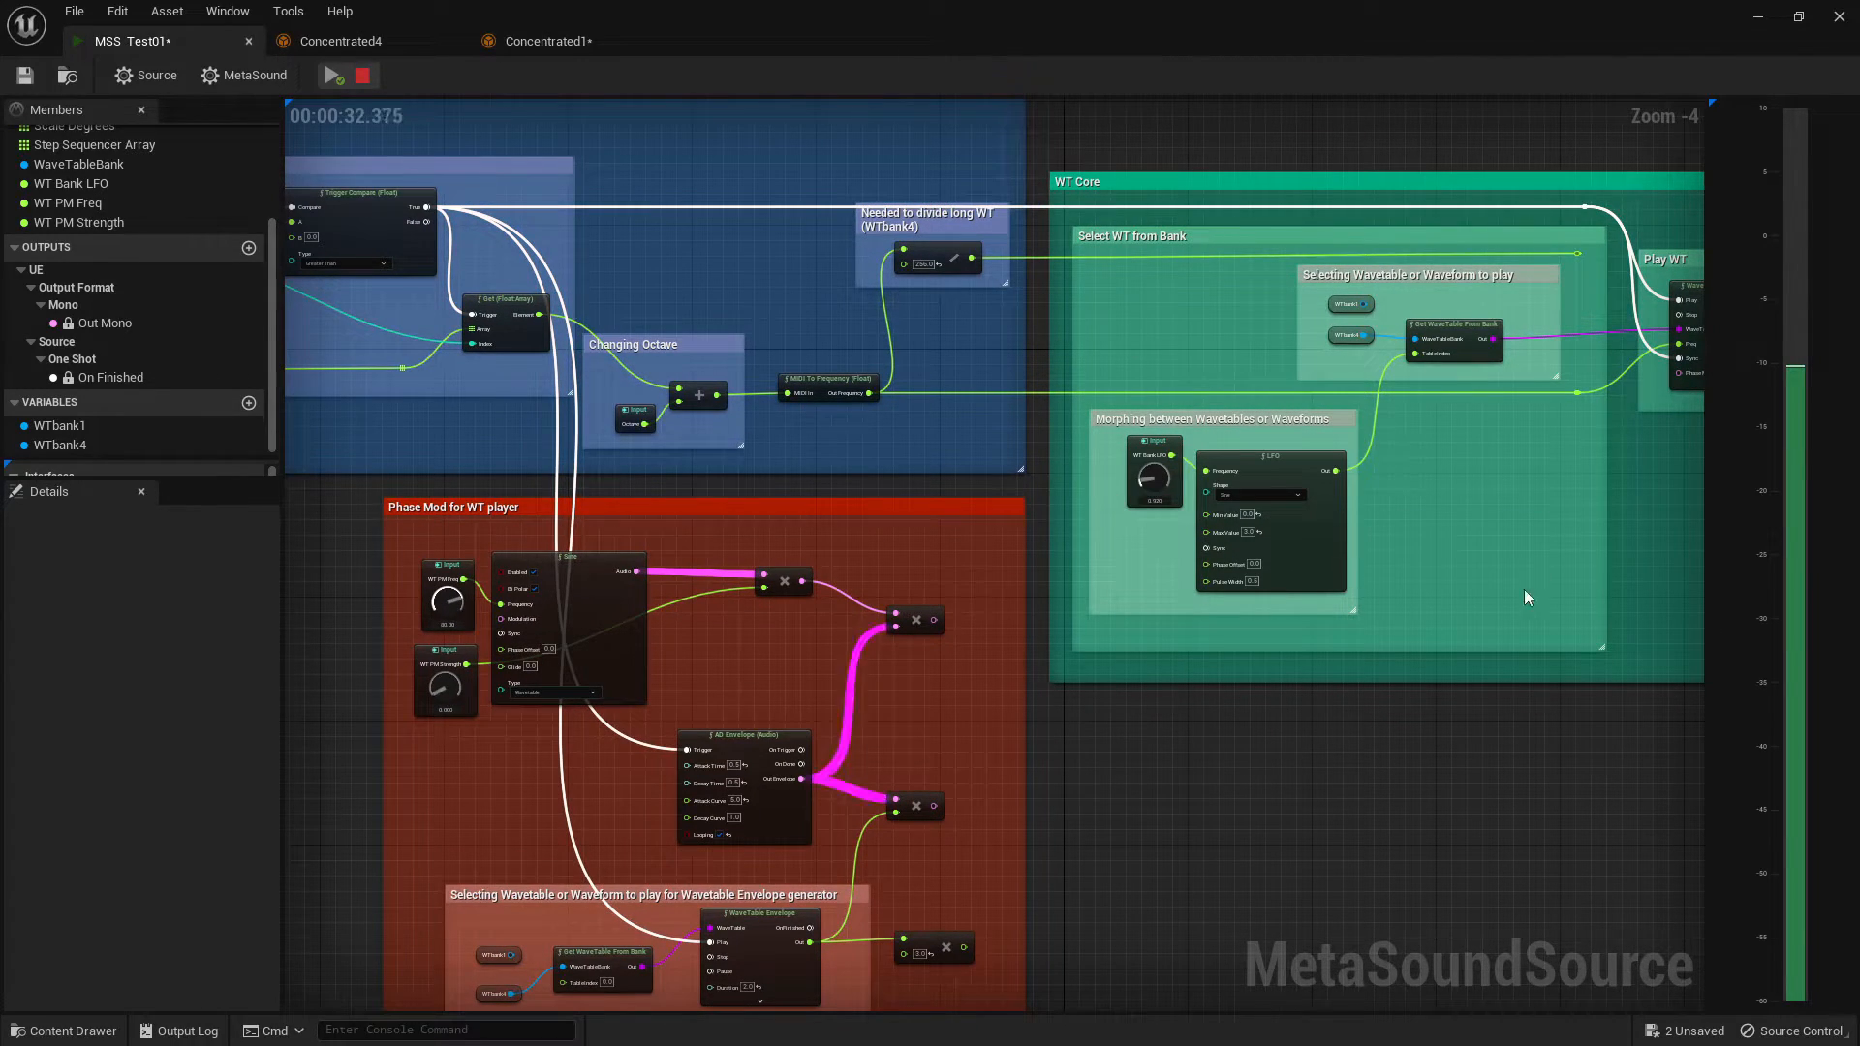
right_click_drag(1525, 589, 1198, 638)
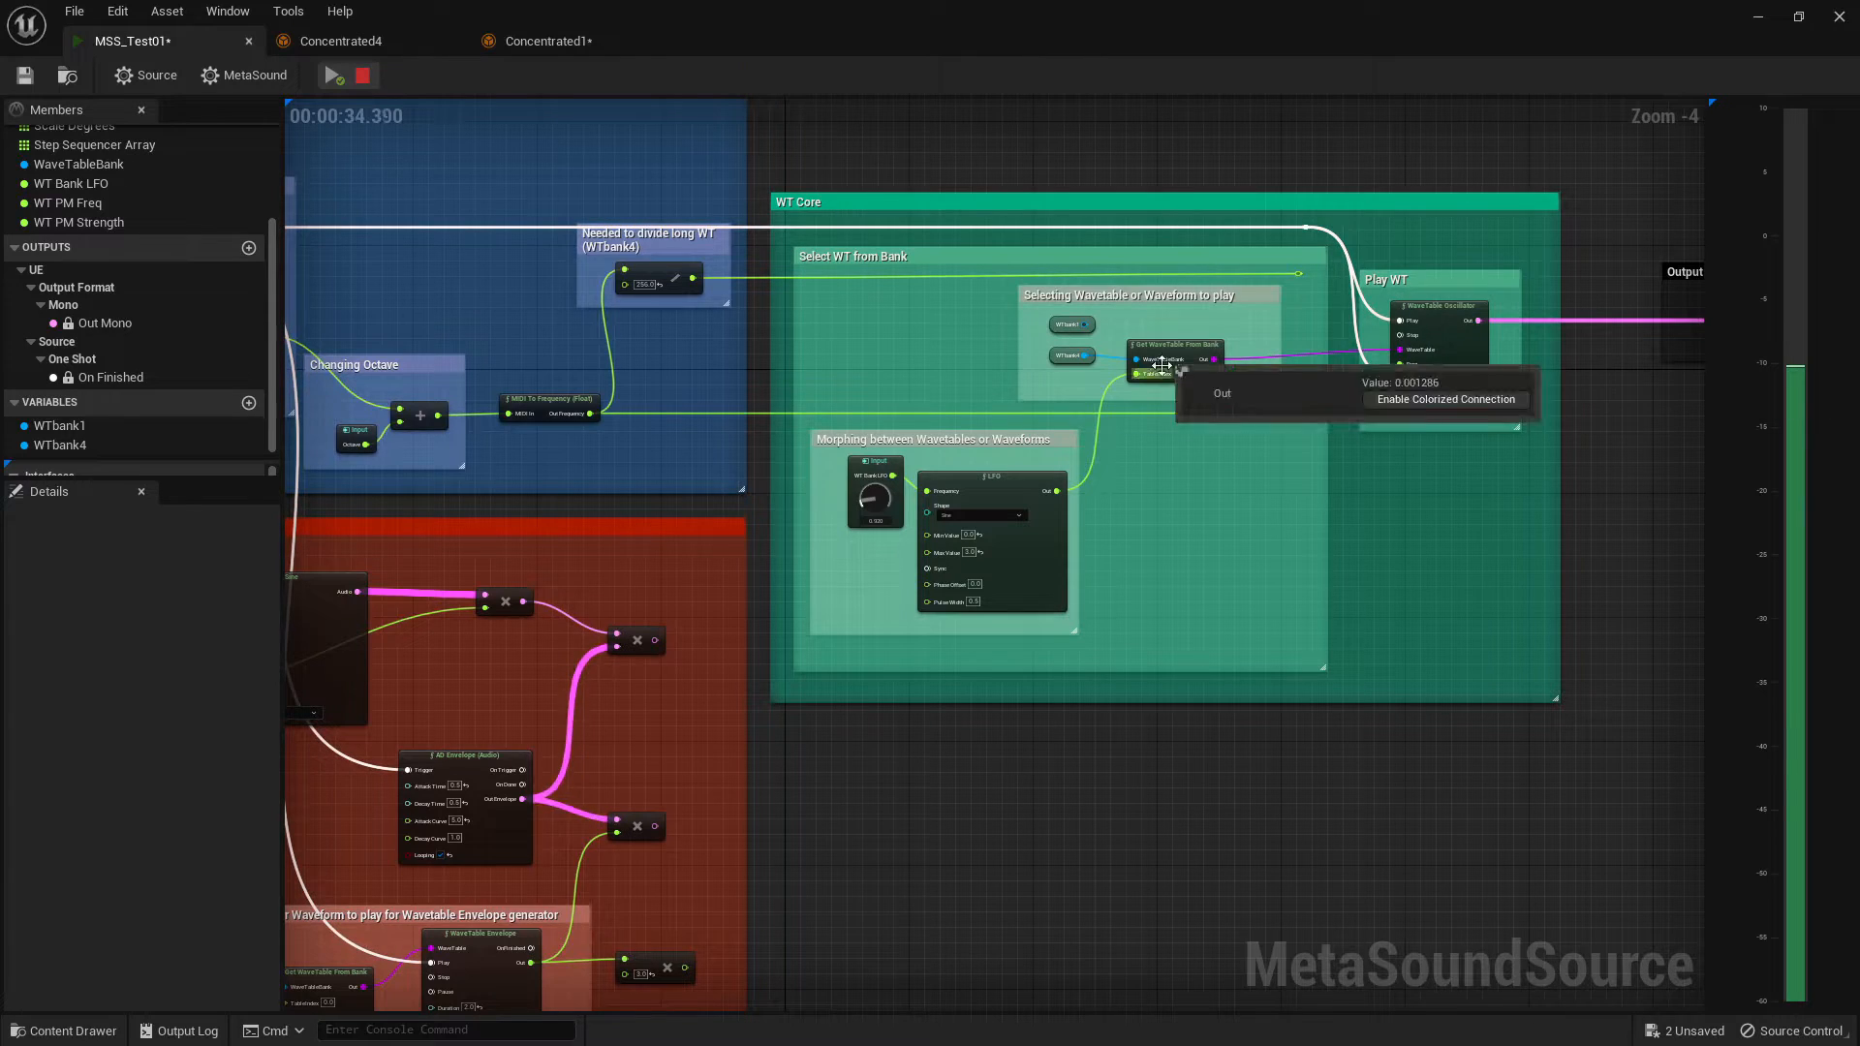
left_click(1071, 326)
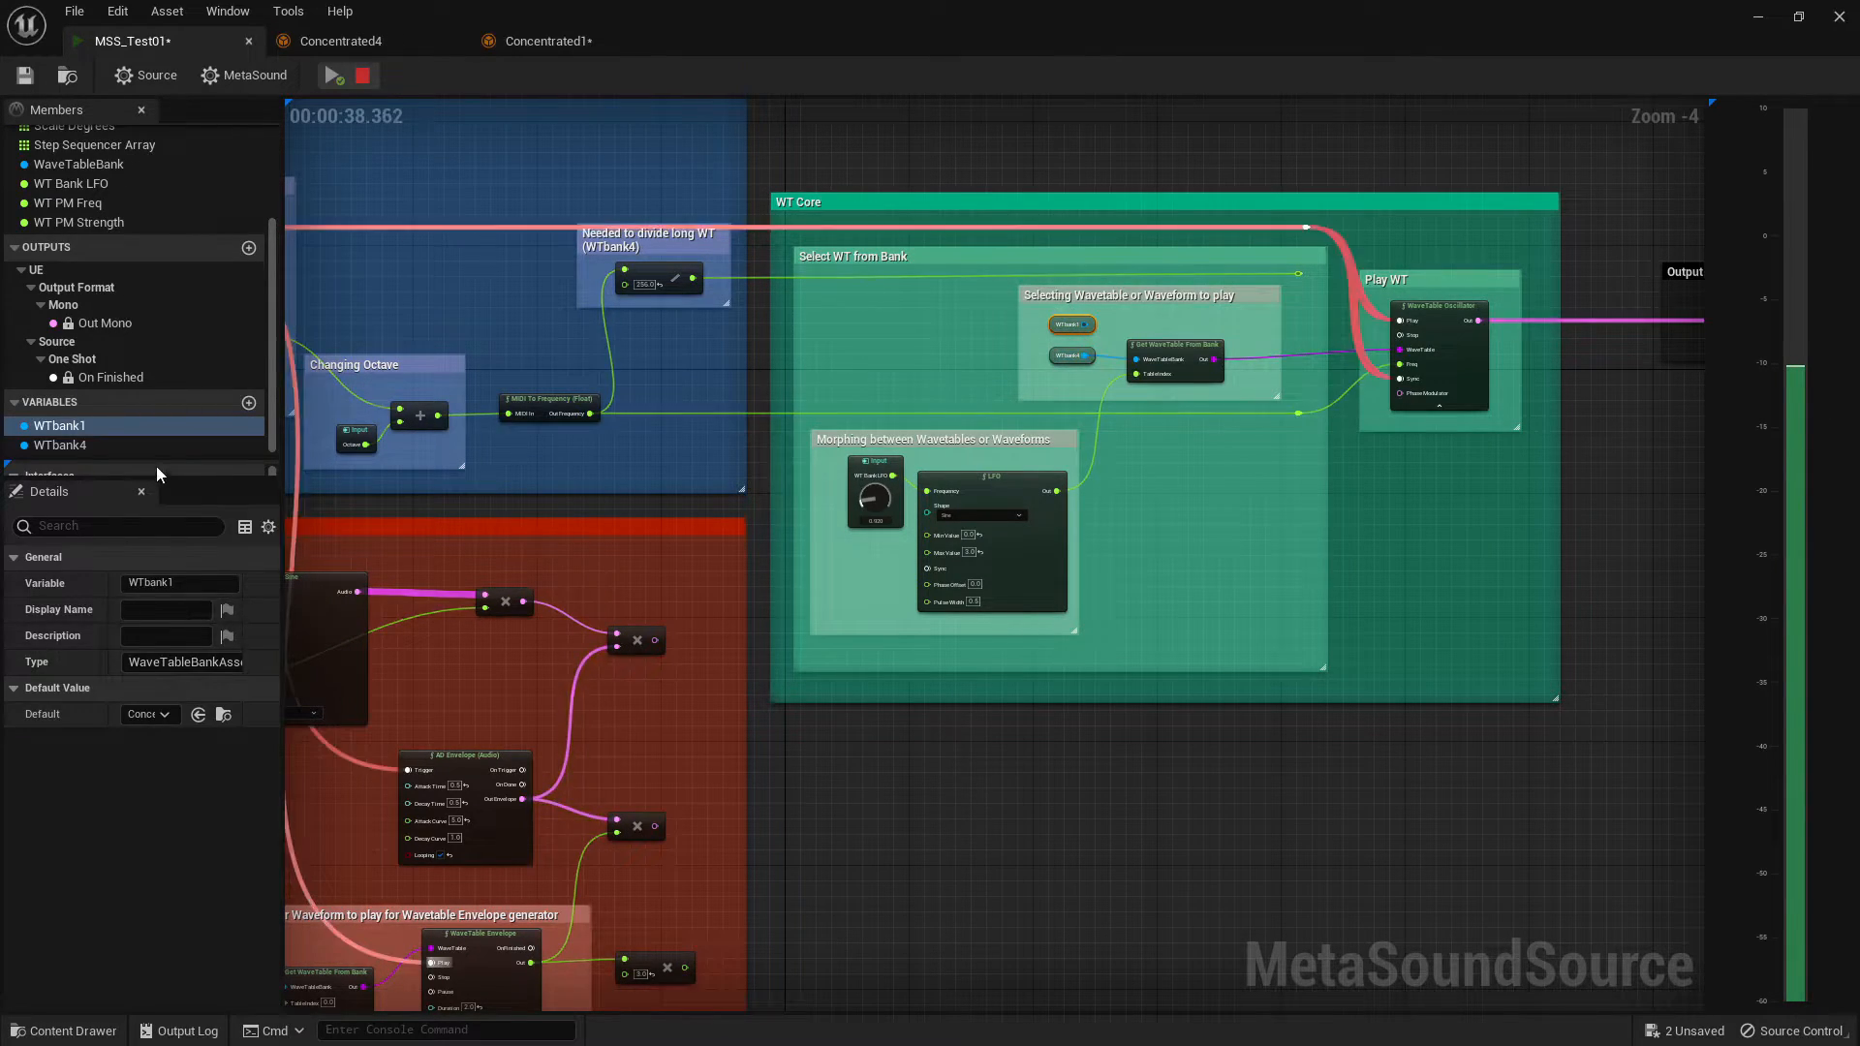
left_click(1071, 356)
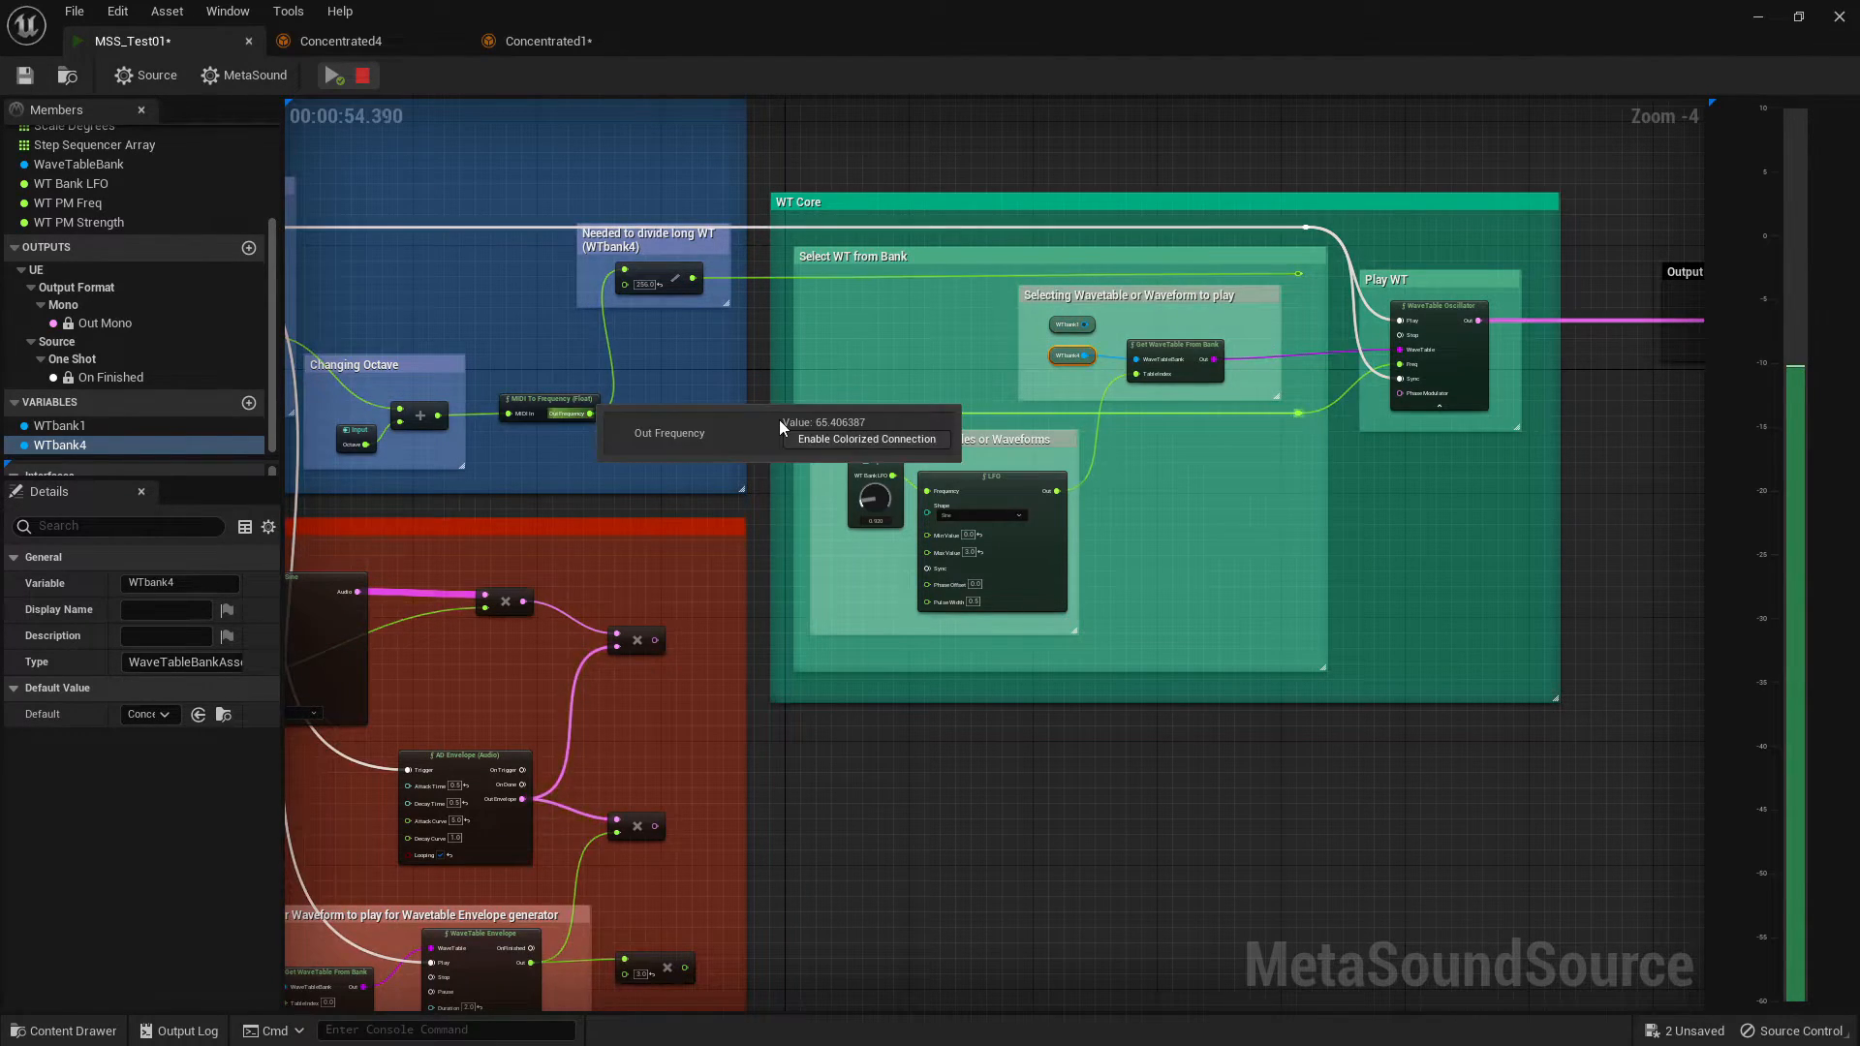
left_click_drag(1103, 422, 805, 649)
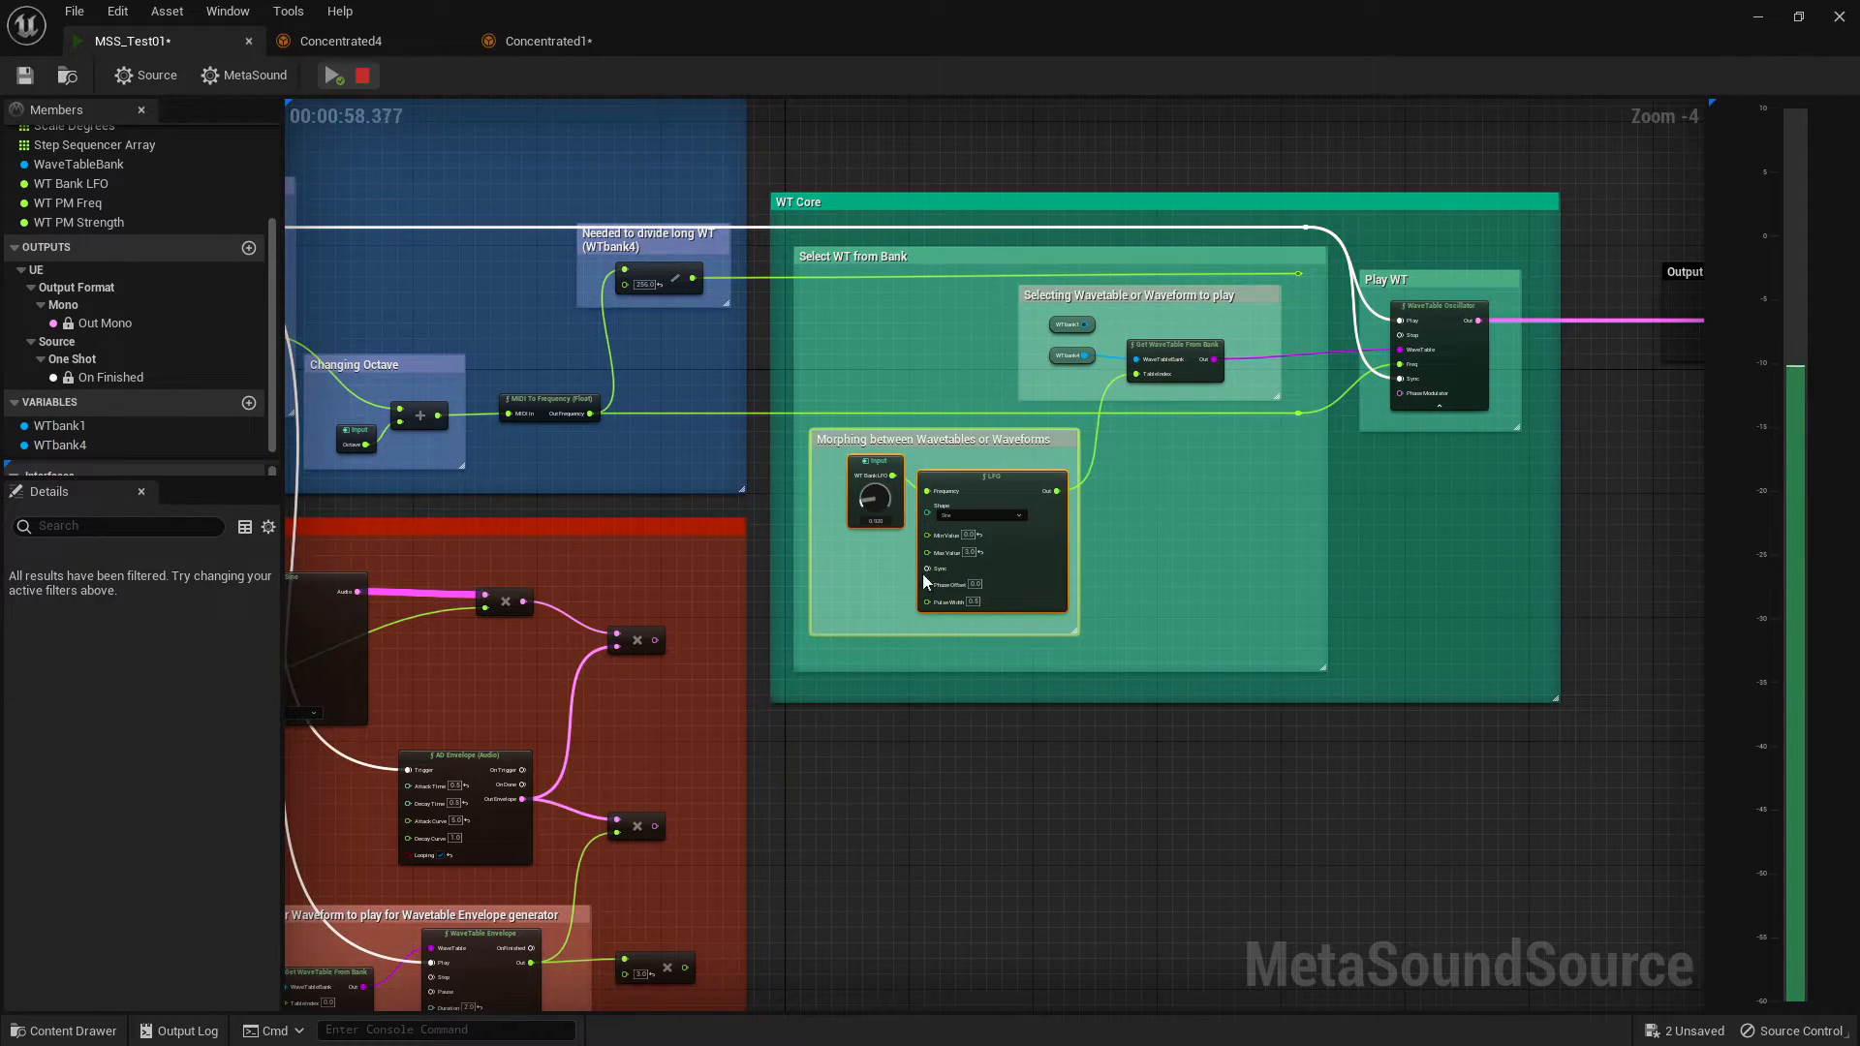
left_click(1211, 503)
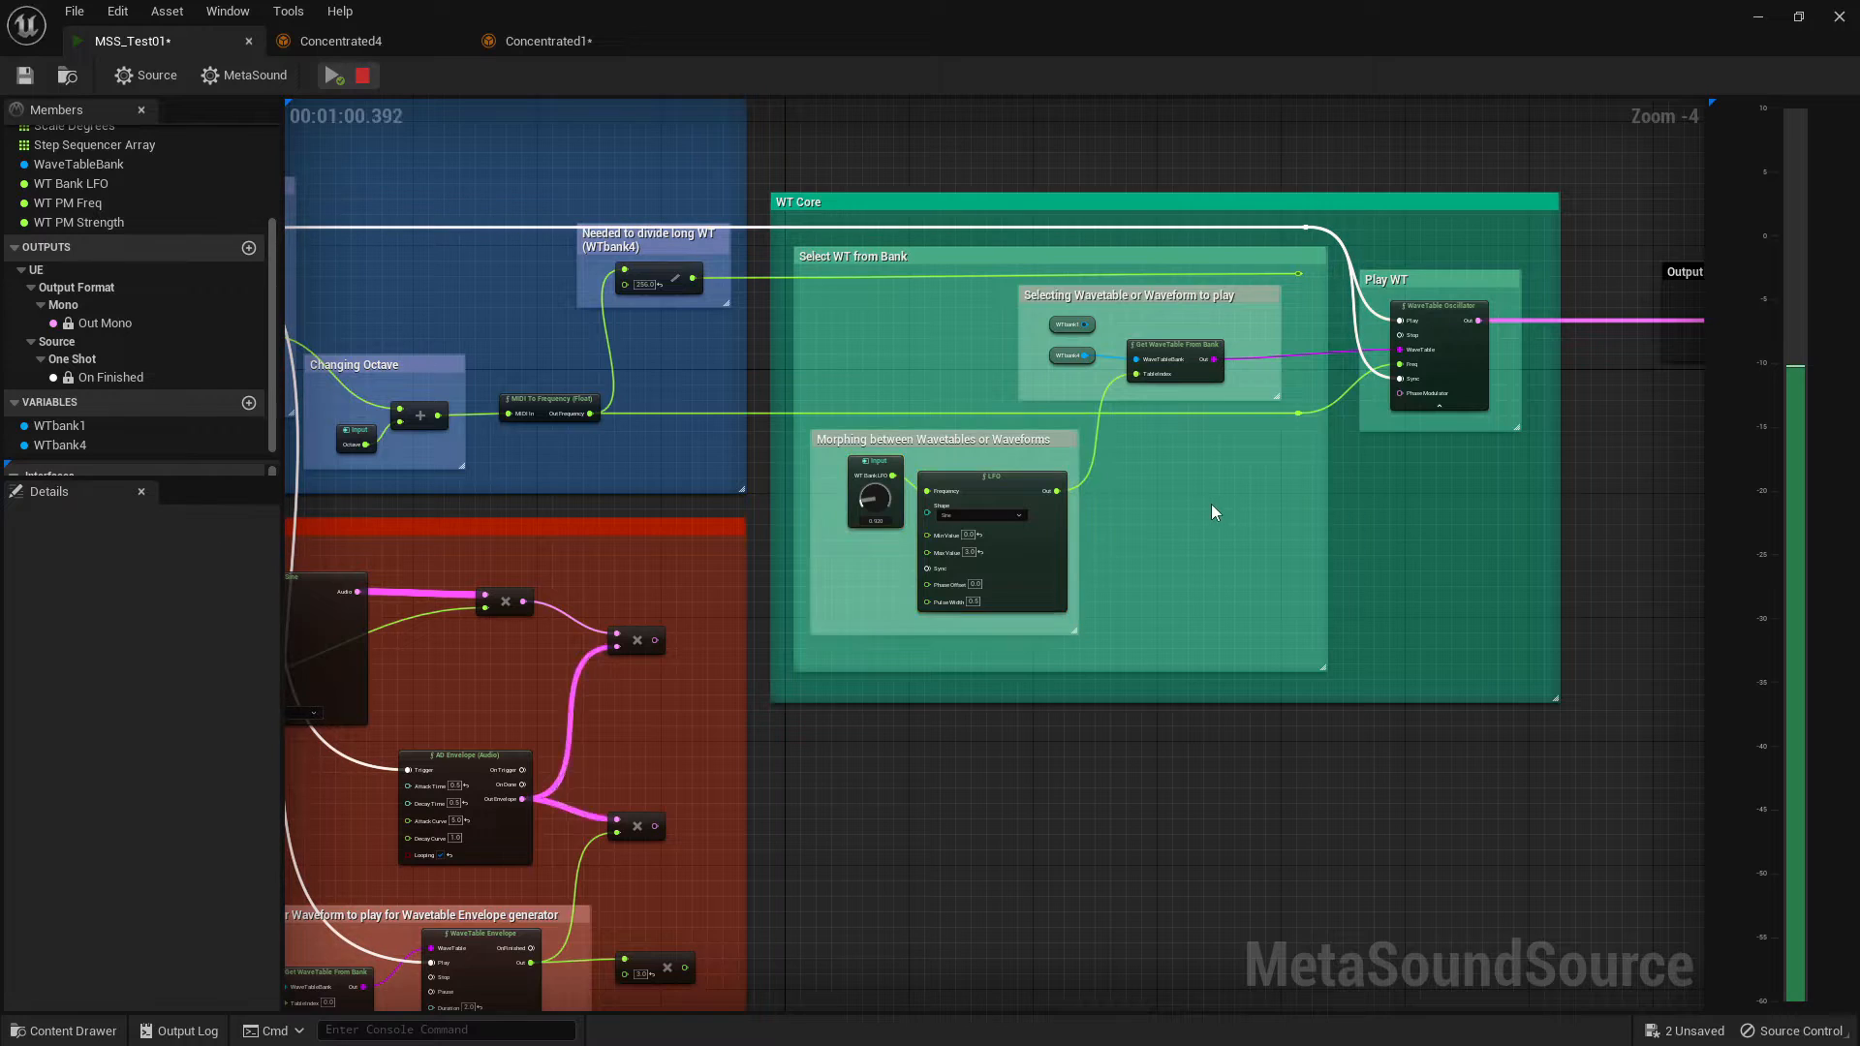
- Compare the waveforms stored in the Concentrated4 and Concentrated1 banks, and return to the MSS_Test01 graph
left_click(340, 42)
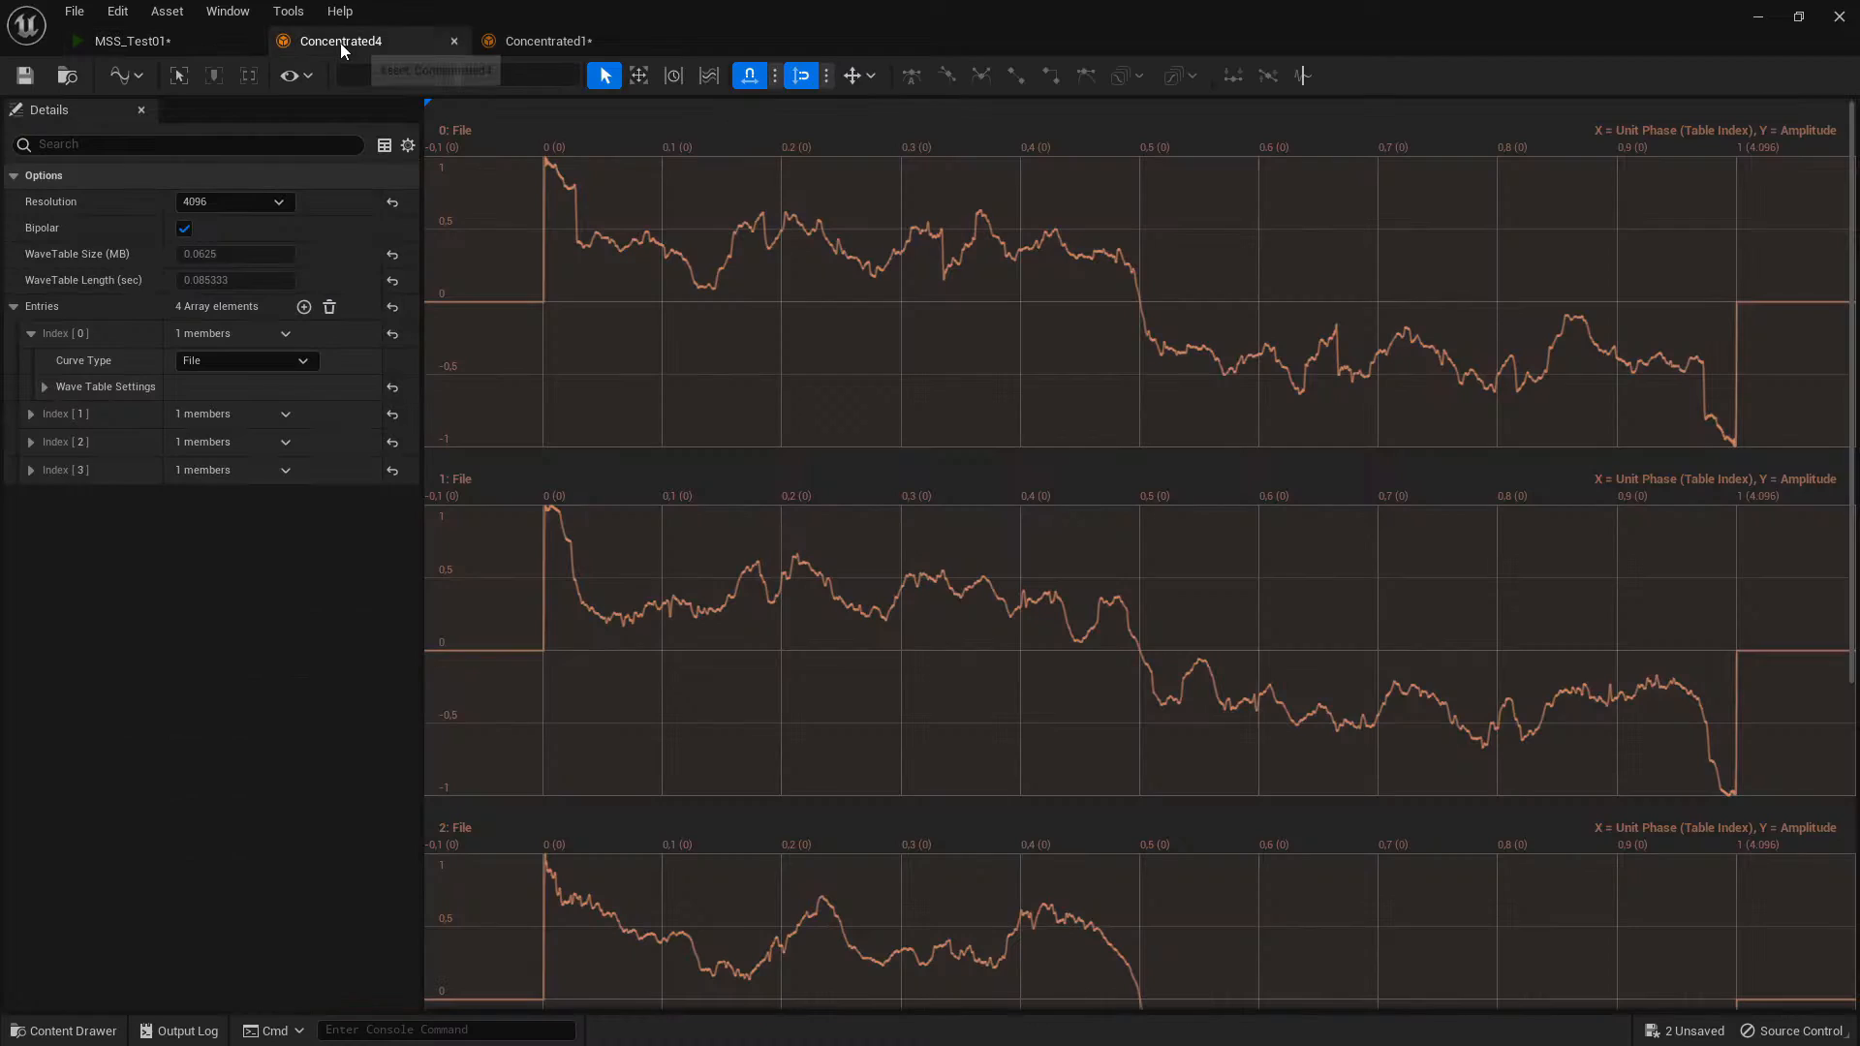
scroll(1043, 550, "down", 3)
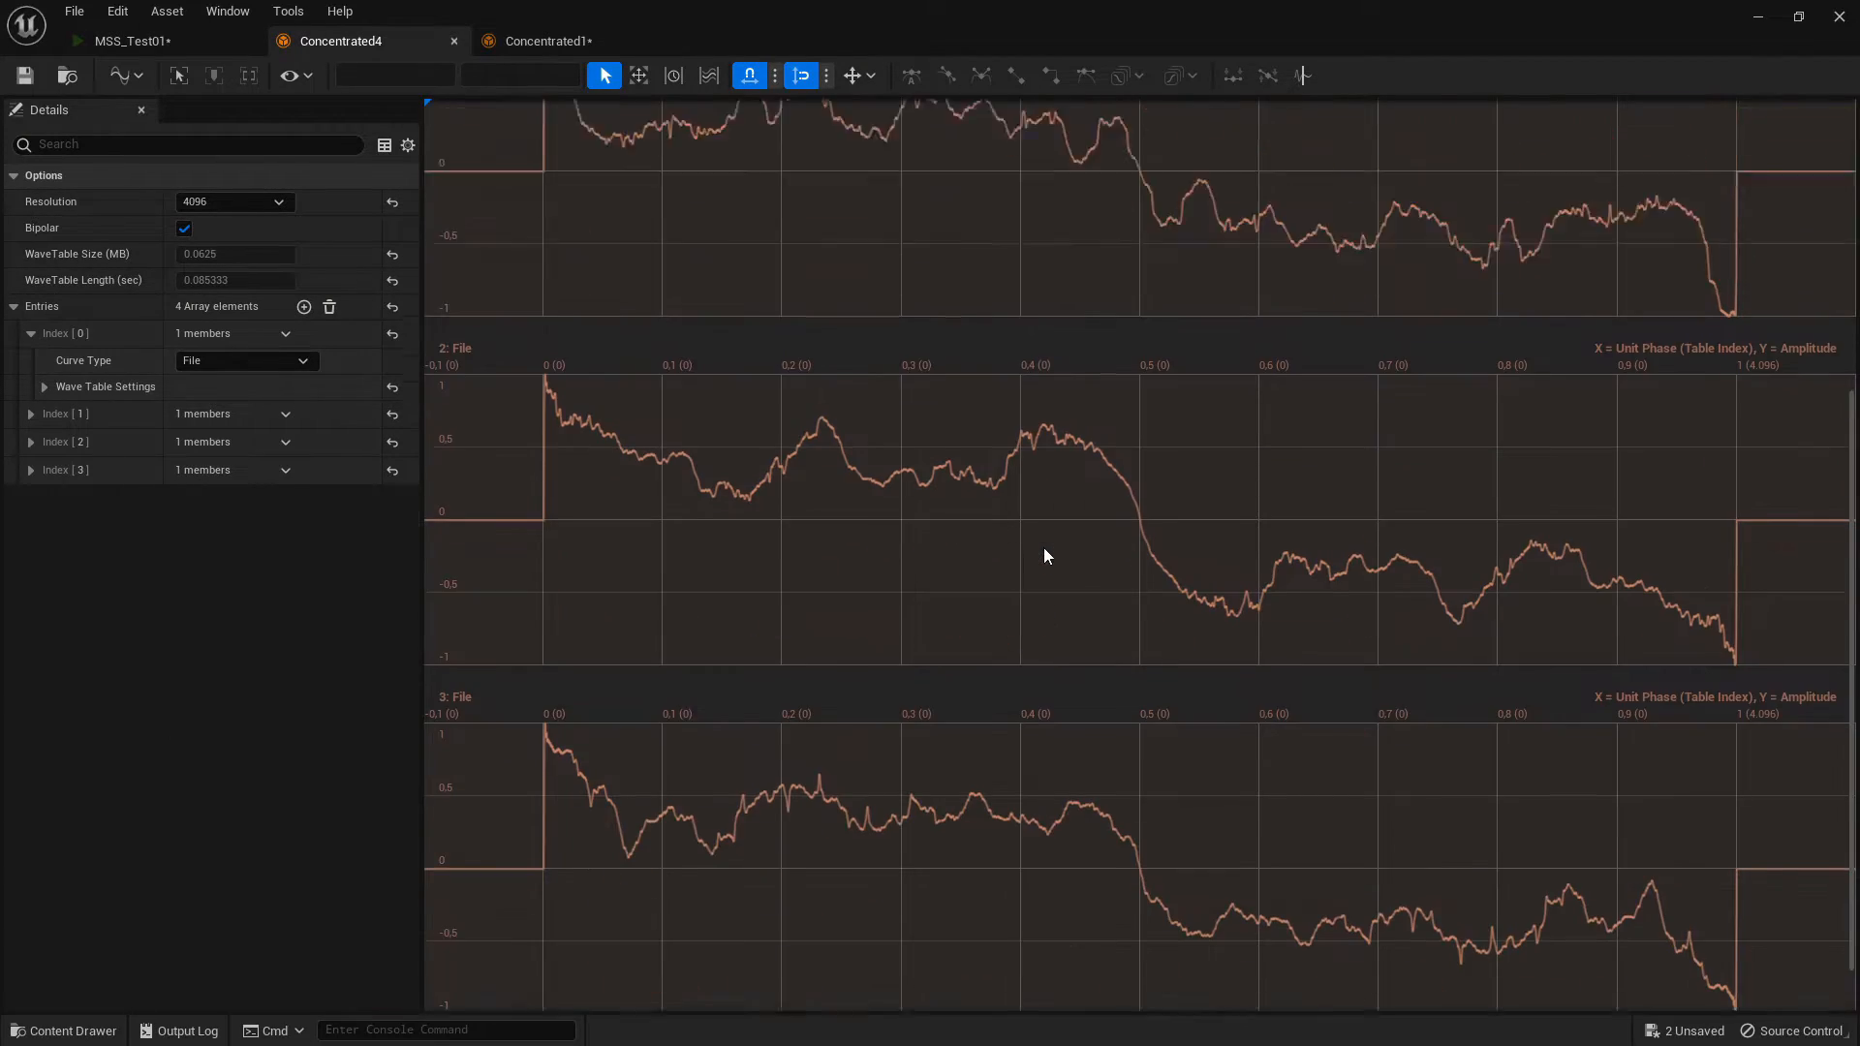
scroll(1043, 548, "up", 2)
left_click(532, 39)
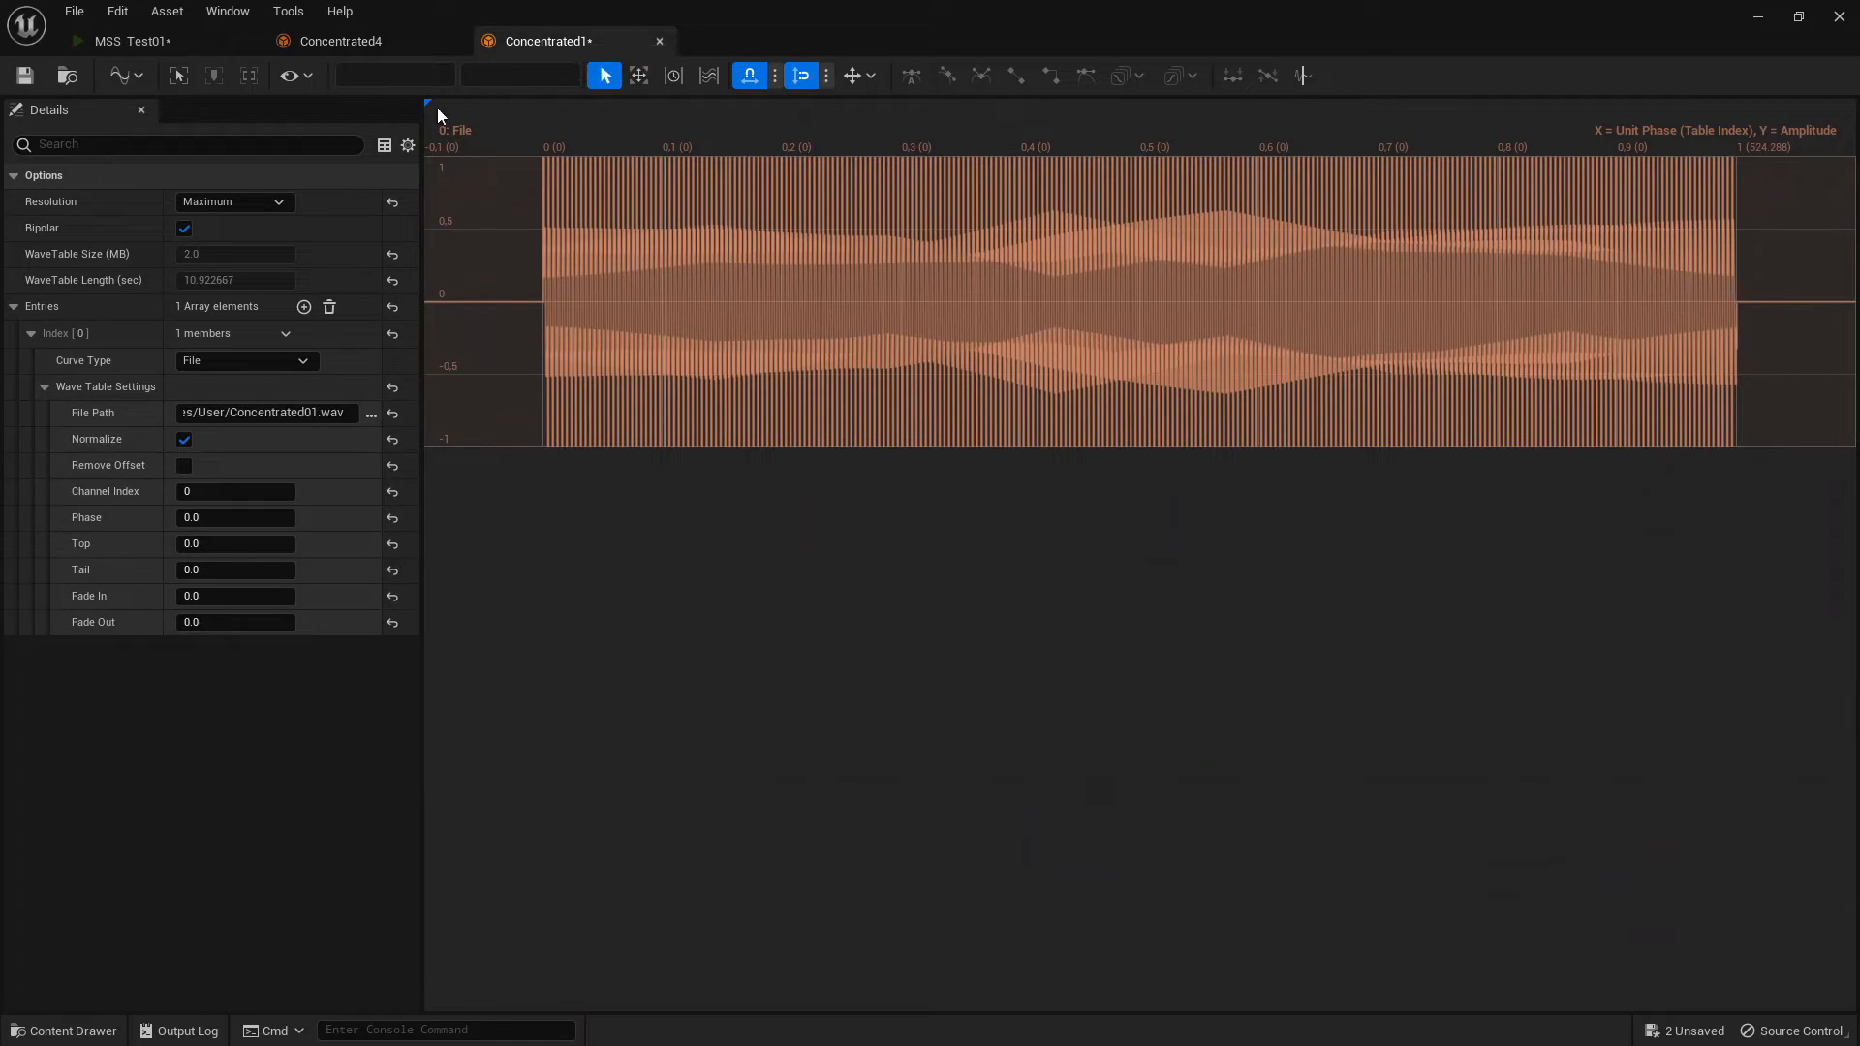
left_click(163, 43)
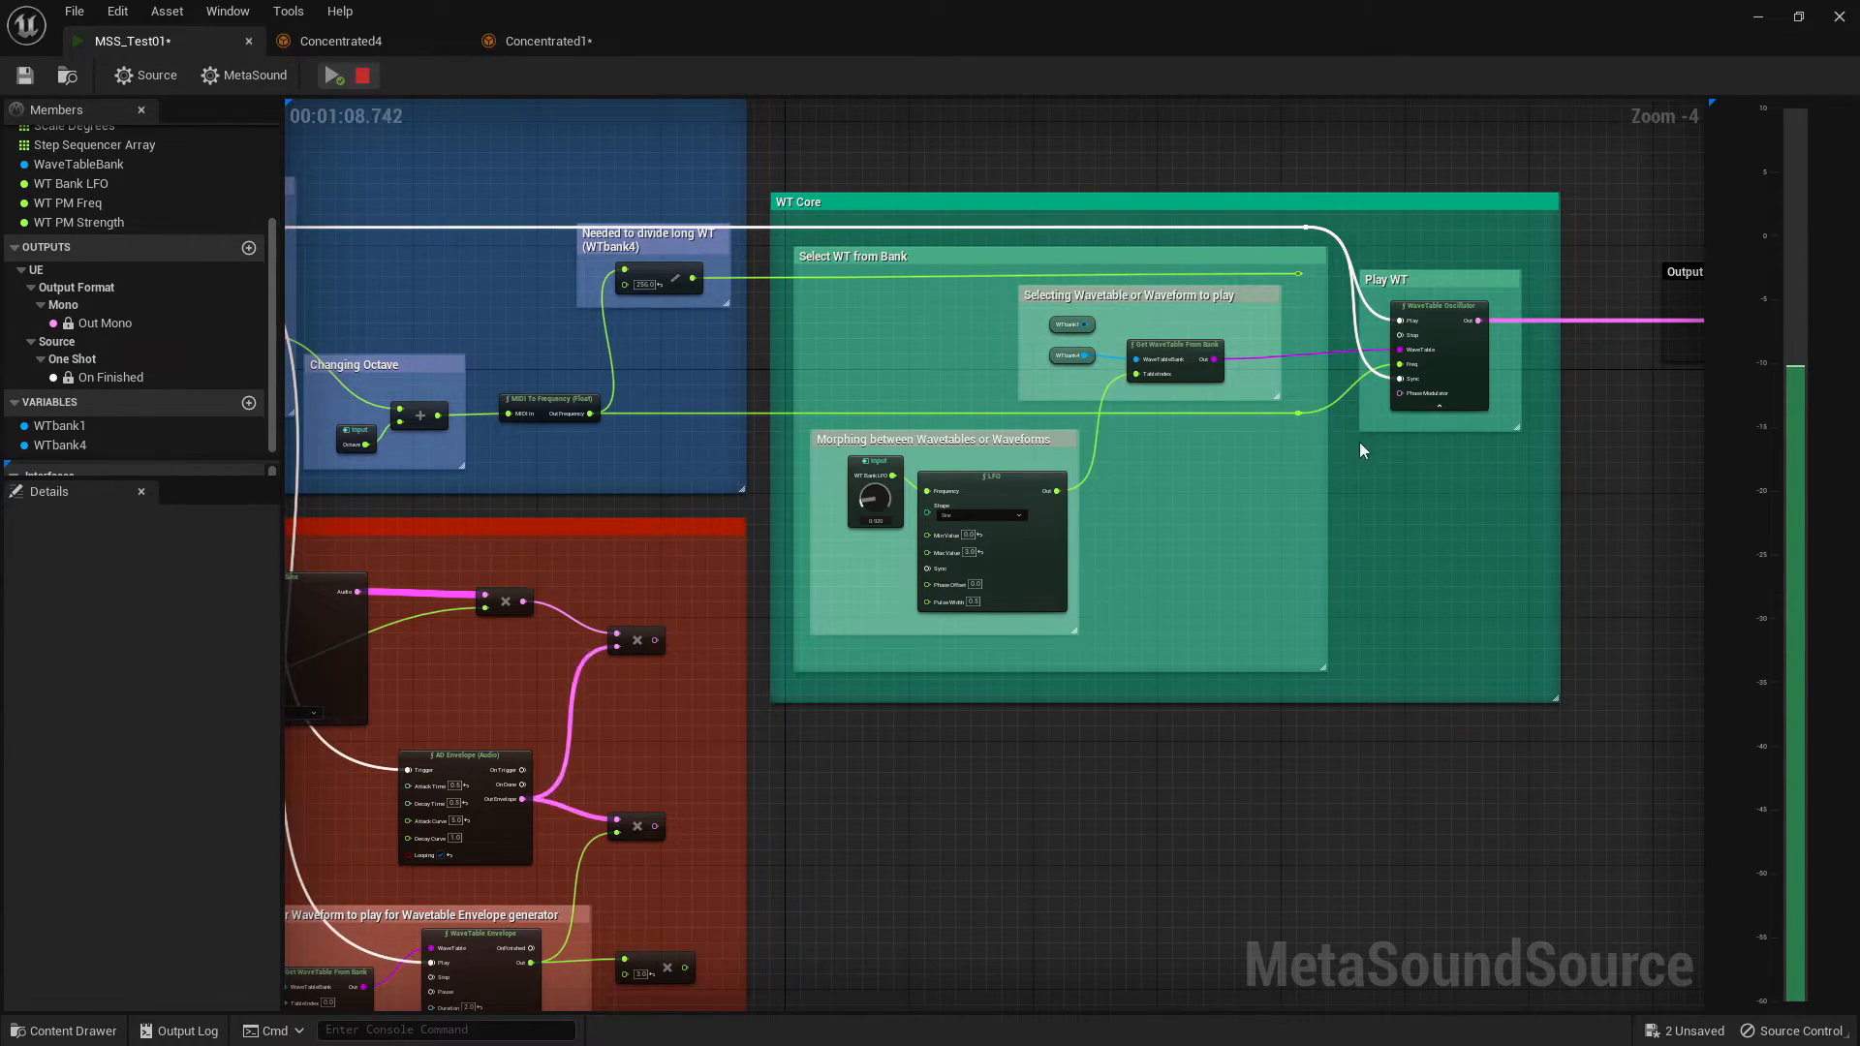
- Connect the output of the Multiply node directly after the Sine oscillator to the WaveTable Oscillator's PhaseModulator input
right_click_drag(1450, 465, 1651, 353)
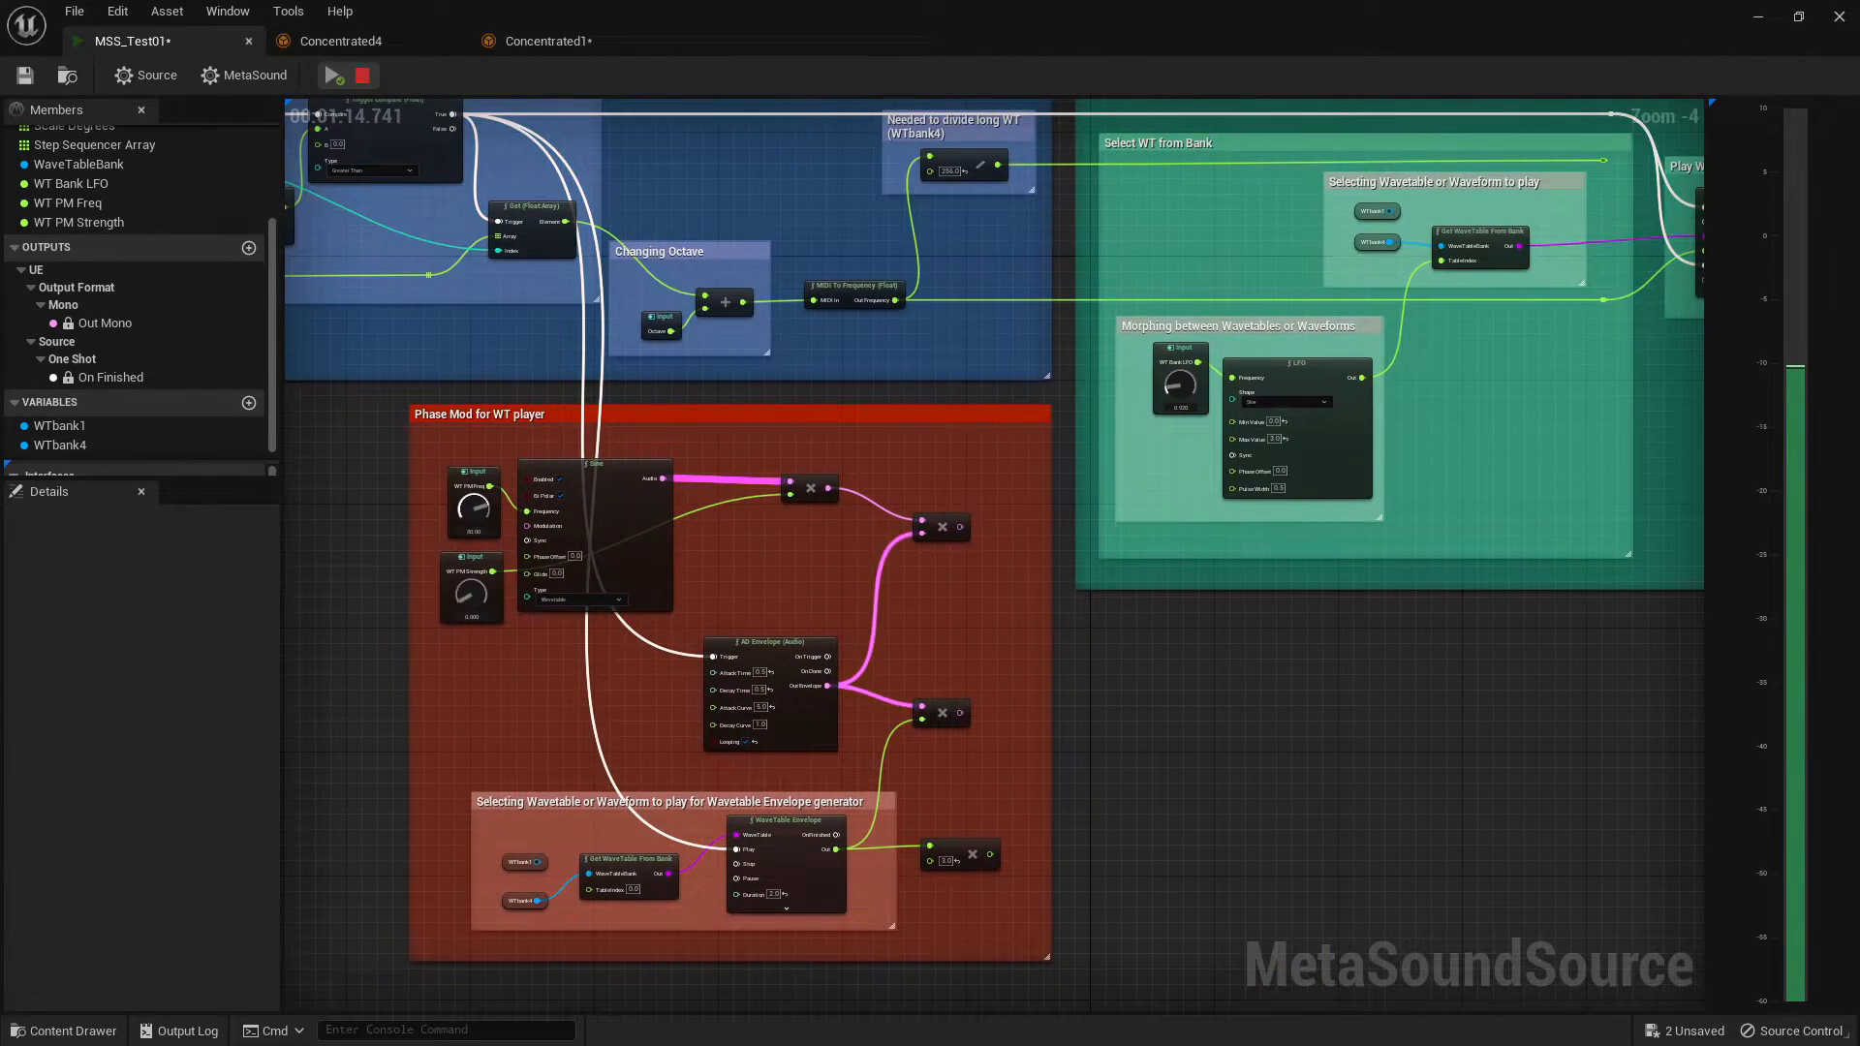
right_click_drag(1552, 384, 1532, 385)
right_click_drag(1553, 498, 1466, 423)
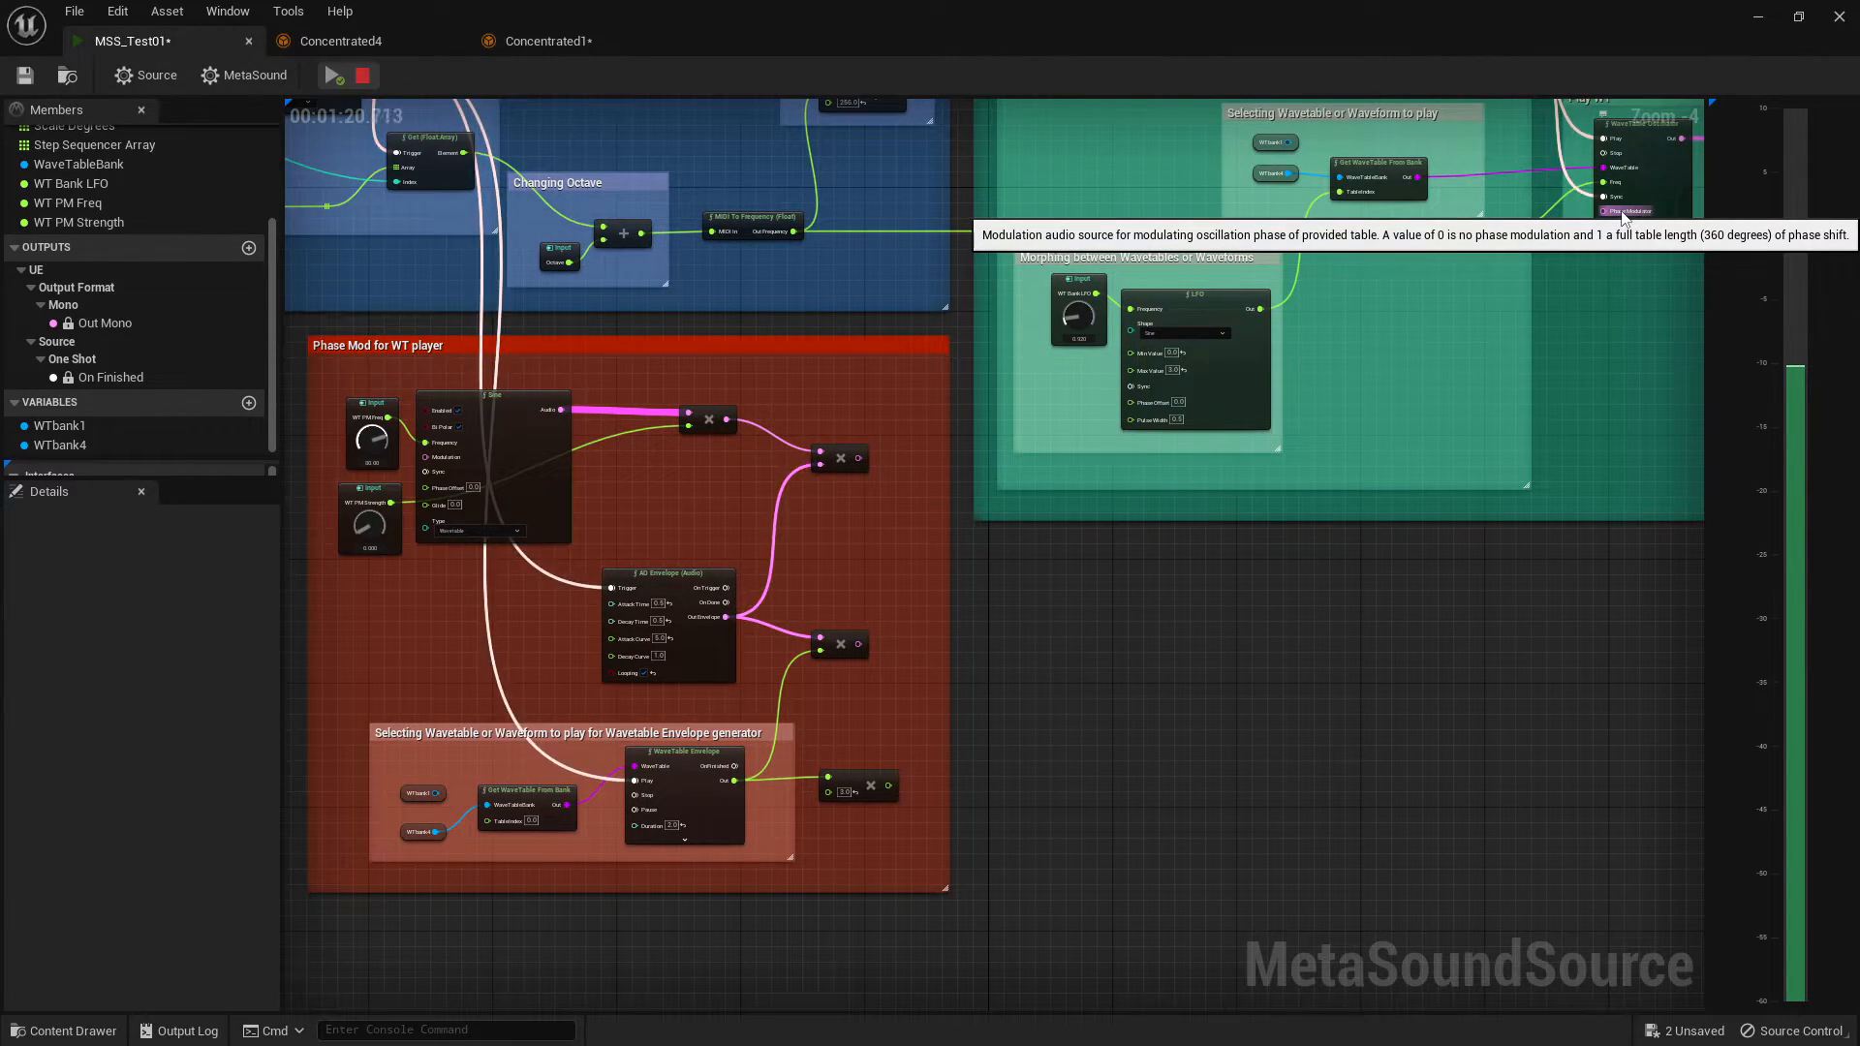
right_click_drag(1633, 310, 1473, 356)
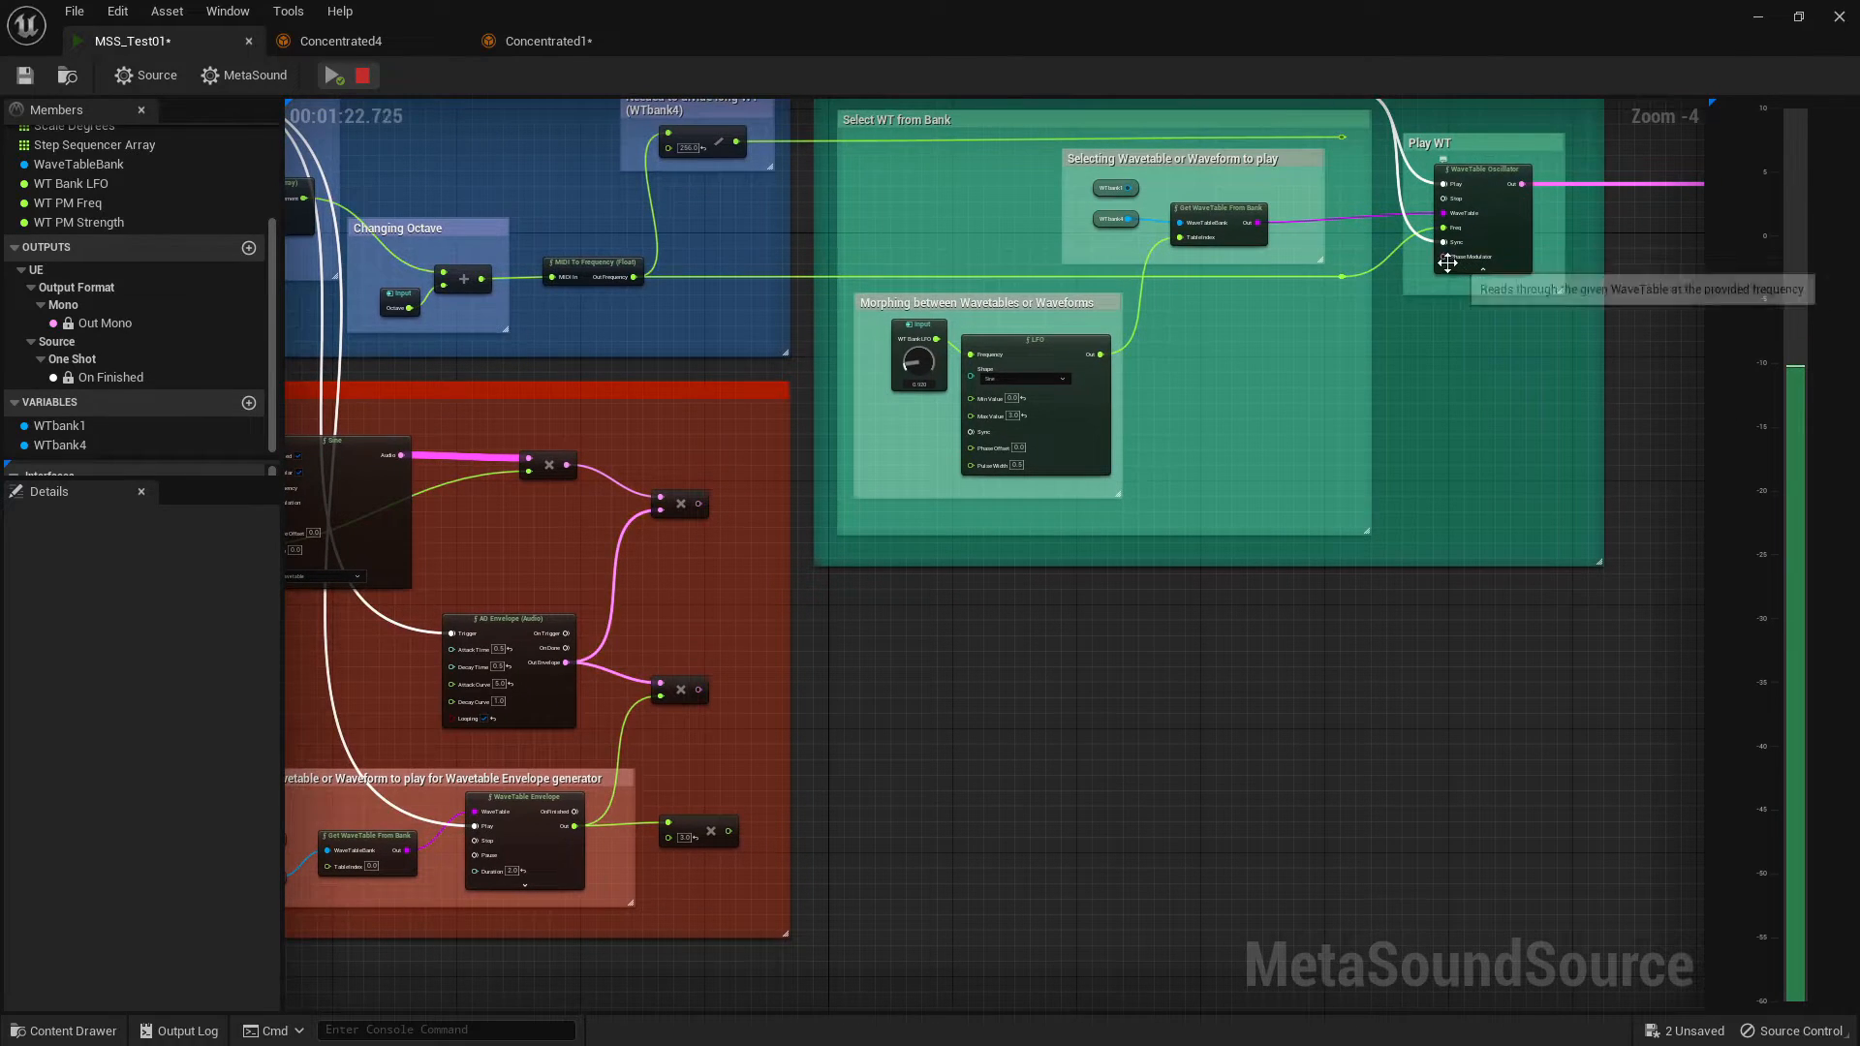
right_click_drag(1088, 733, 1296, 740)
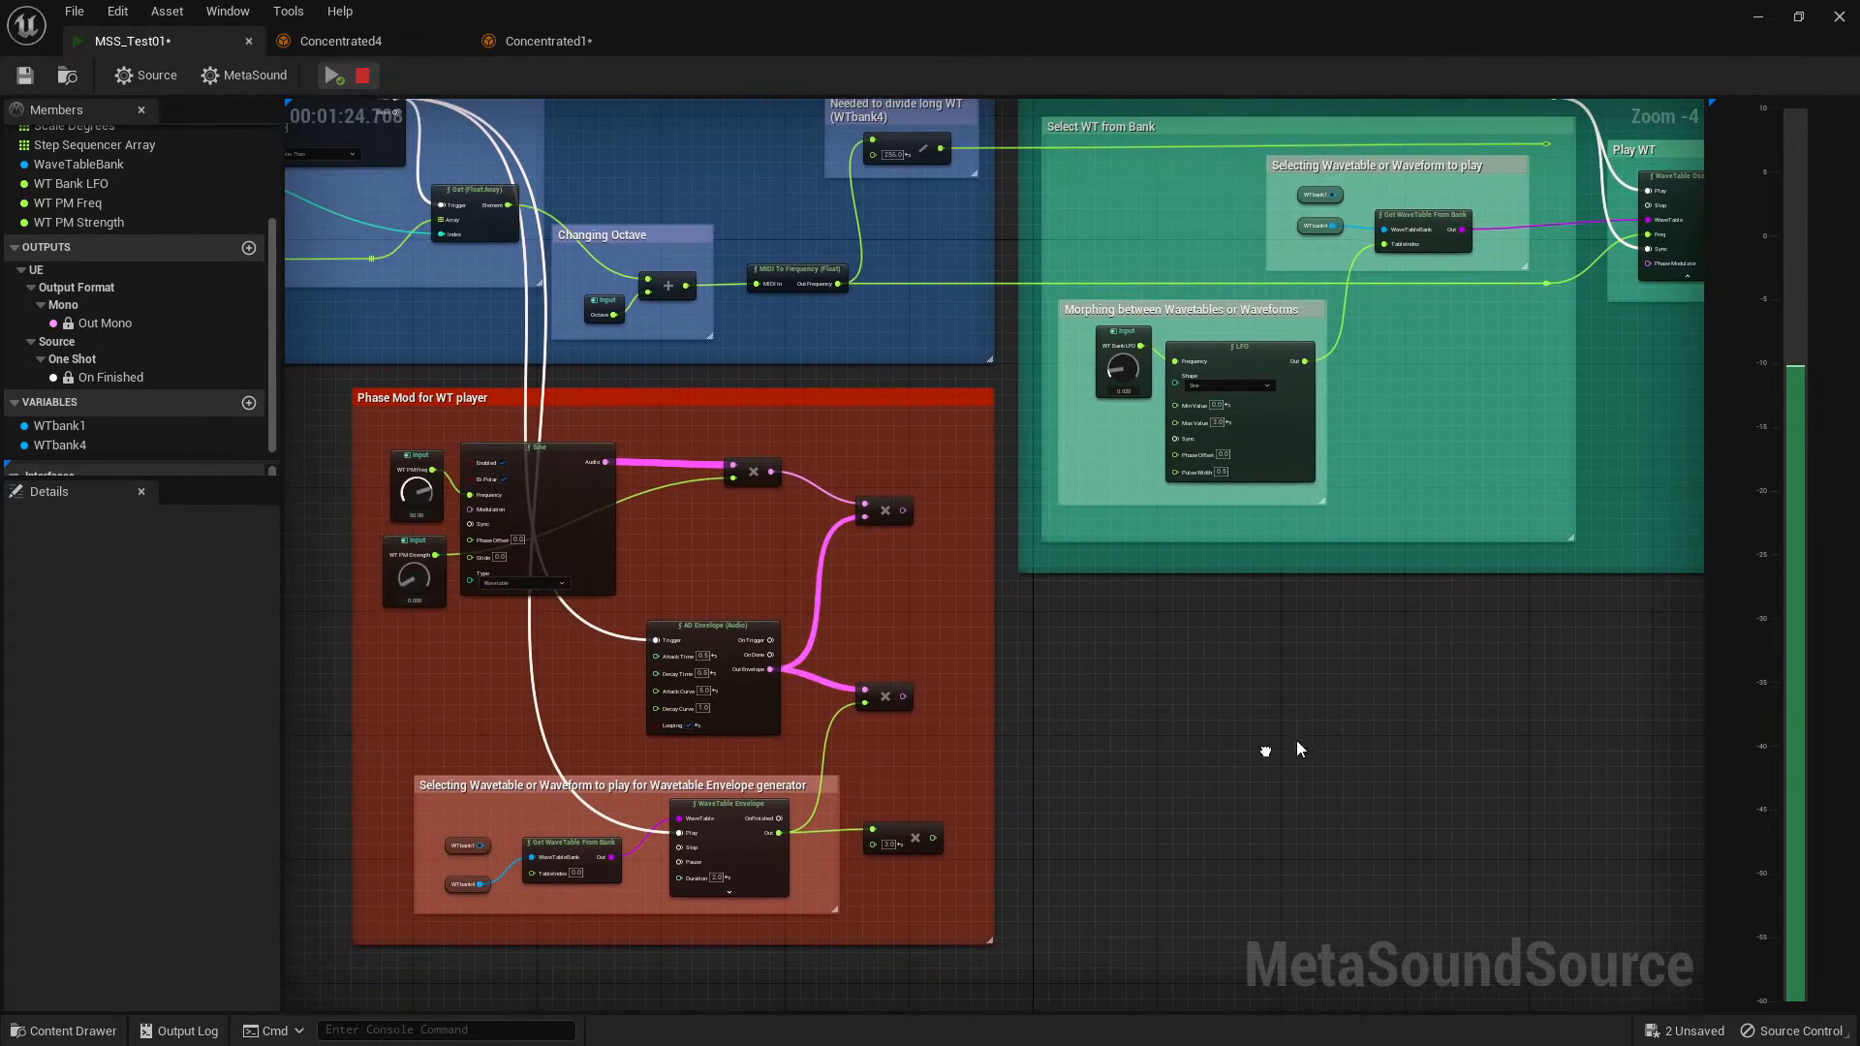
left_click_drag(1670, 275, 1098, 698)
left_click_drag(962, 614, 770, 475)
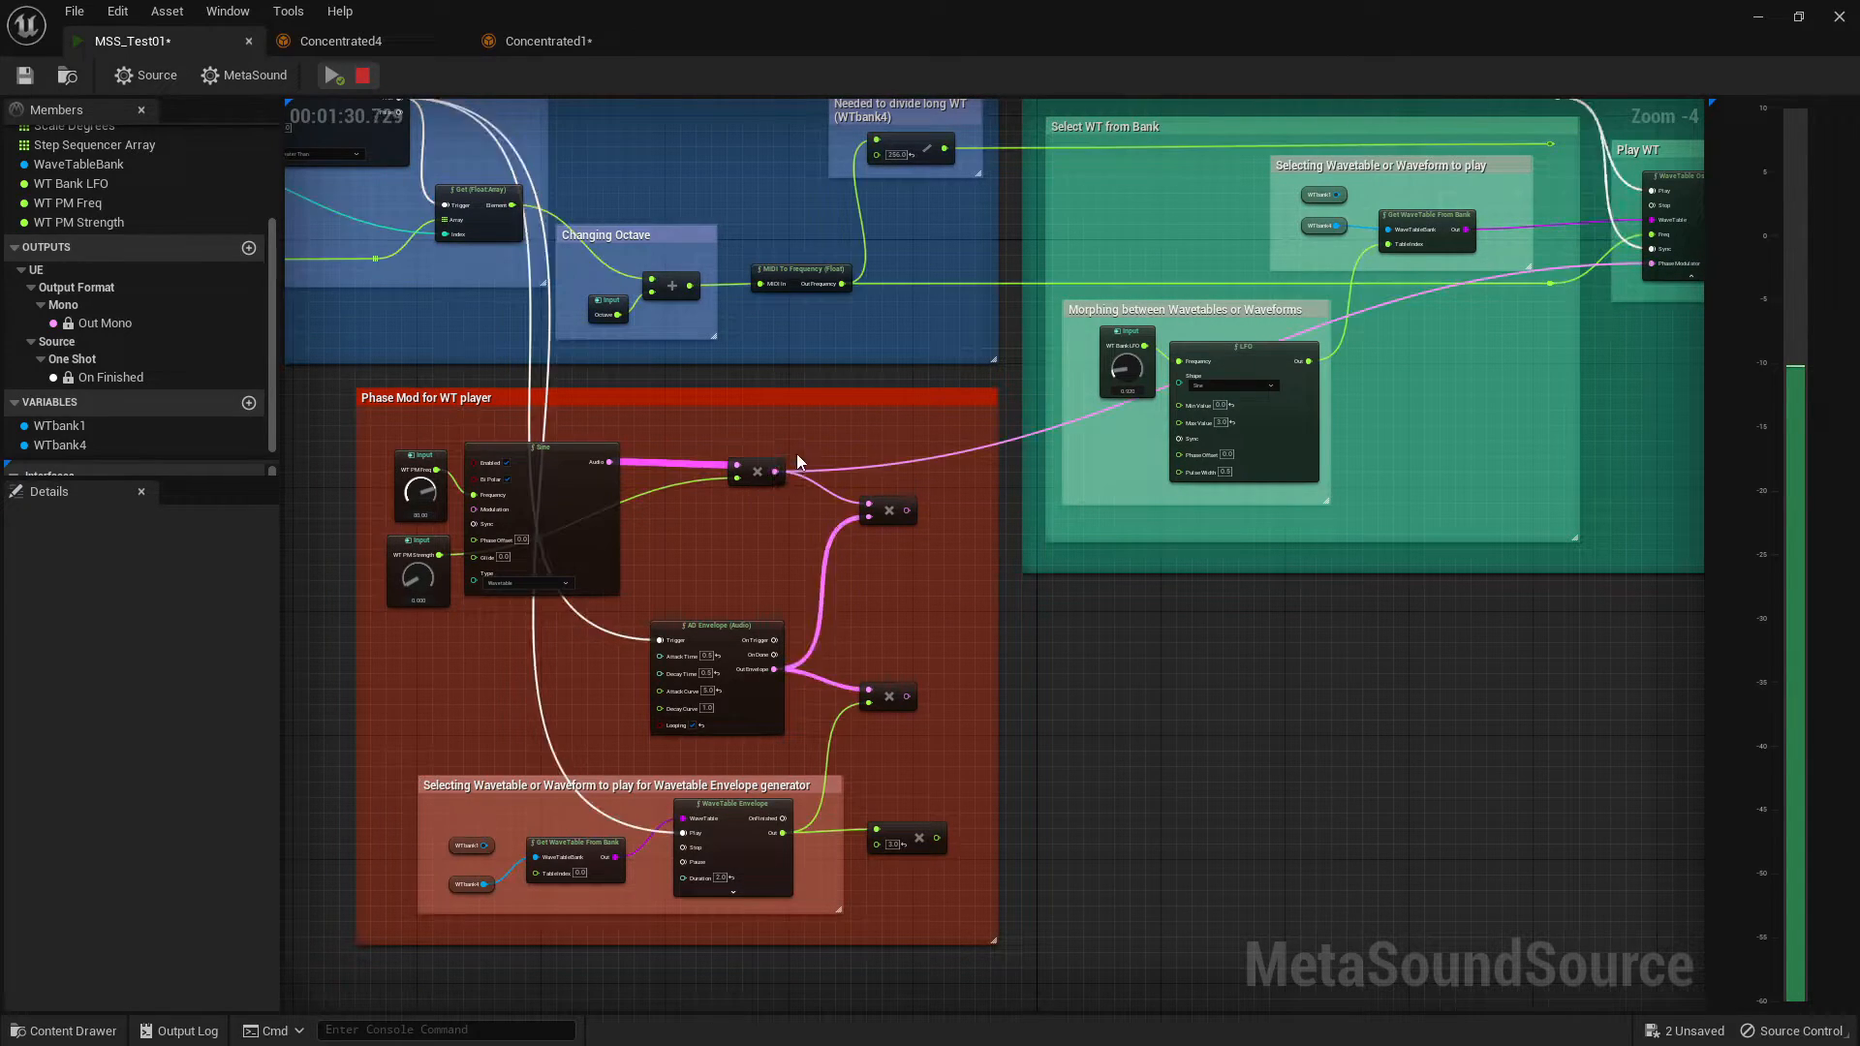
right_click(802, 436)
left_click(1393, 764)
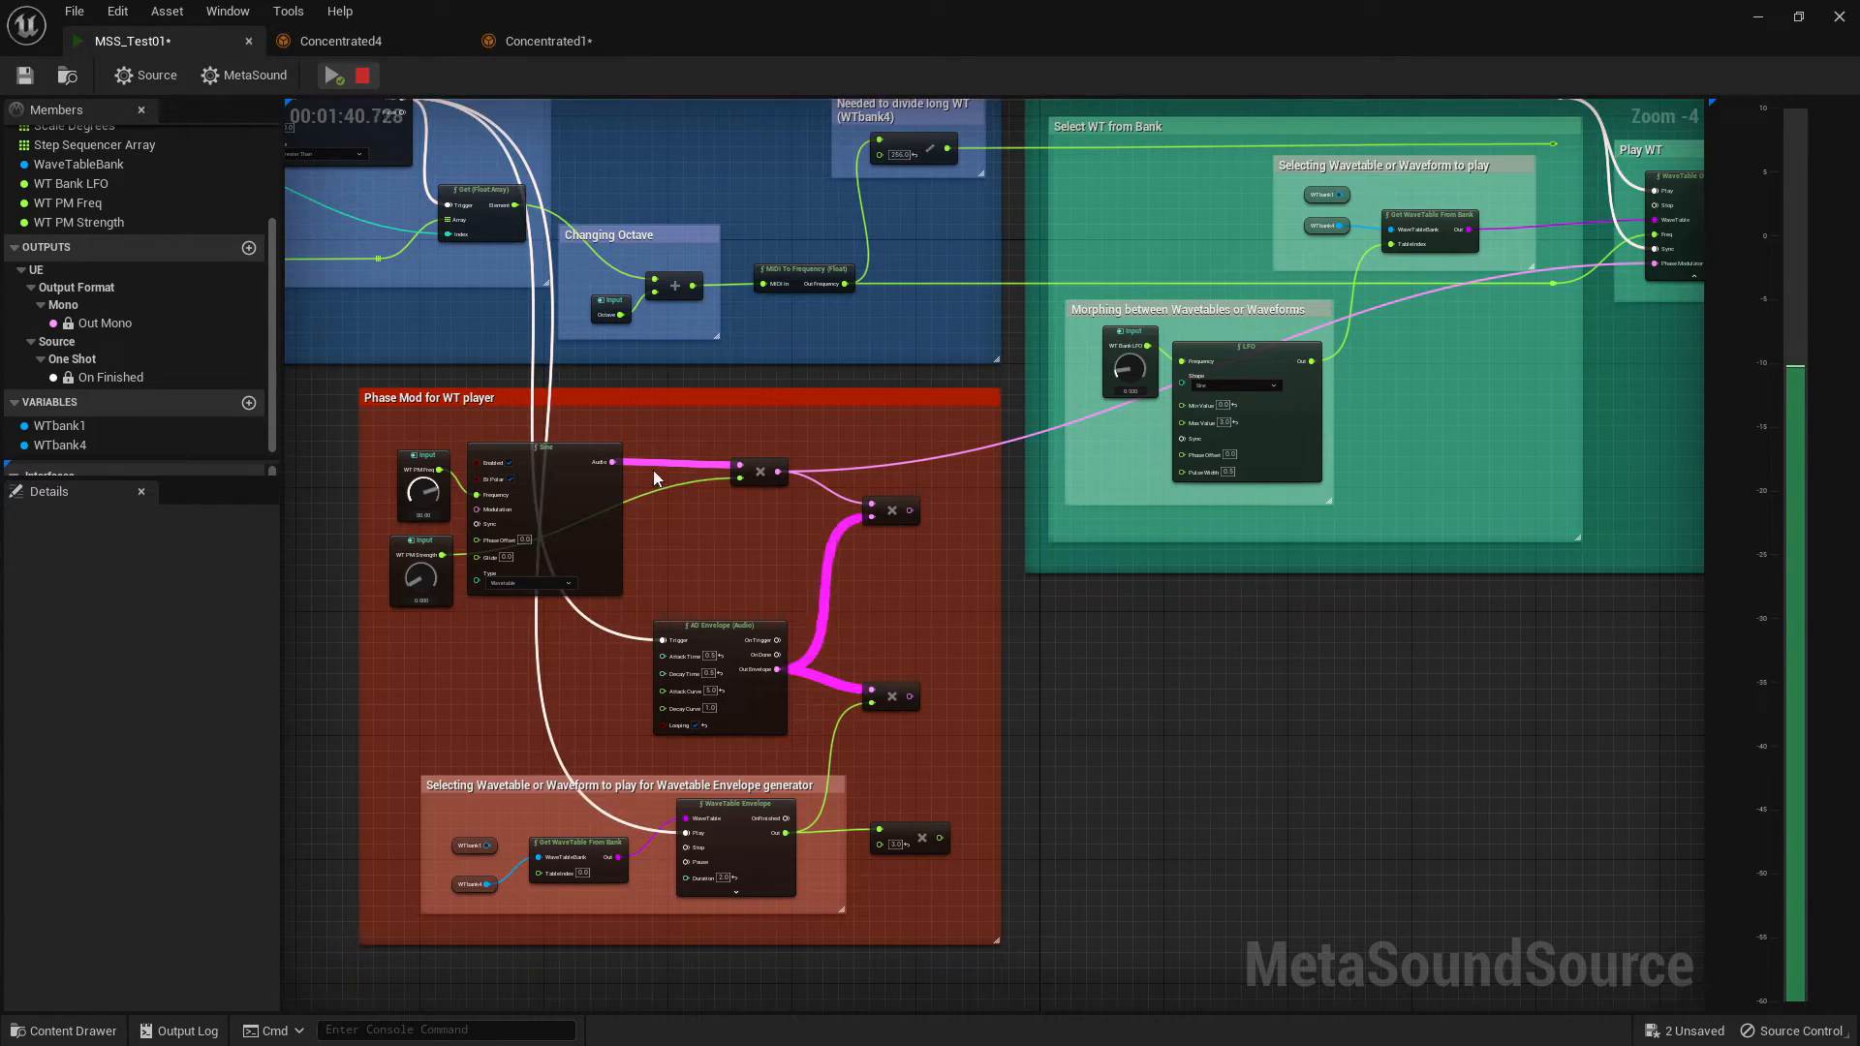
- Inspect the WT PM Strength input, restart playback, and vary its knob to audition the direct phase modulation
left_click(417, 557)
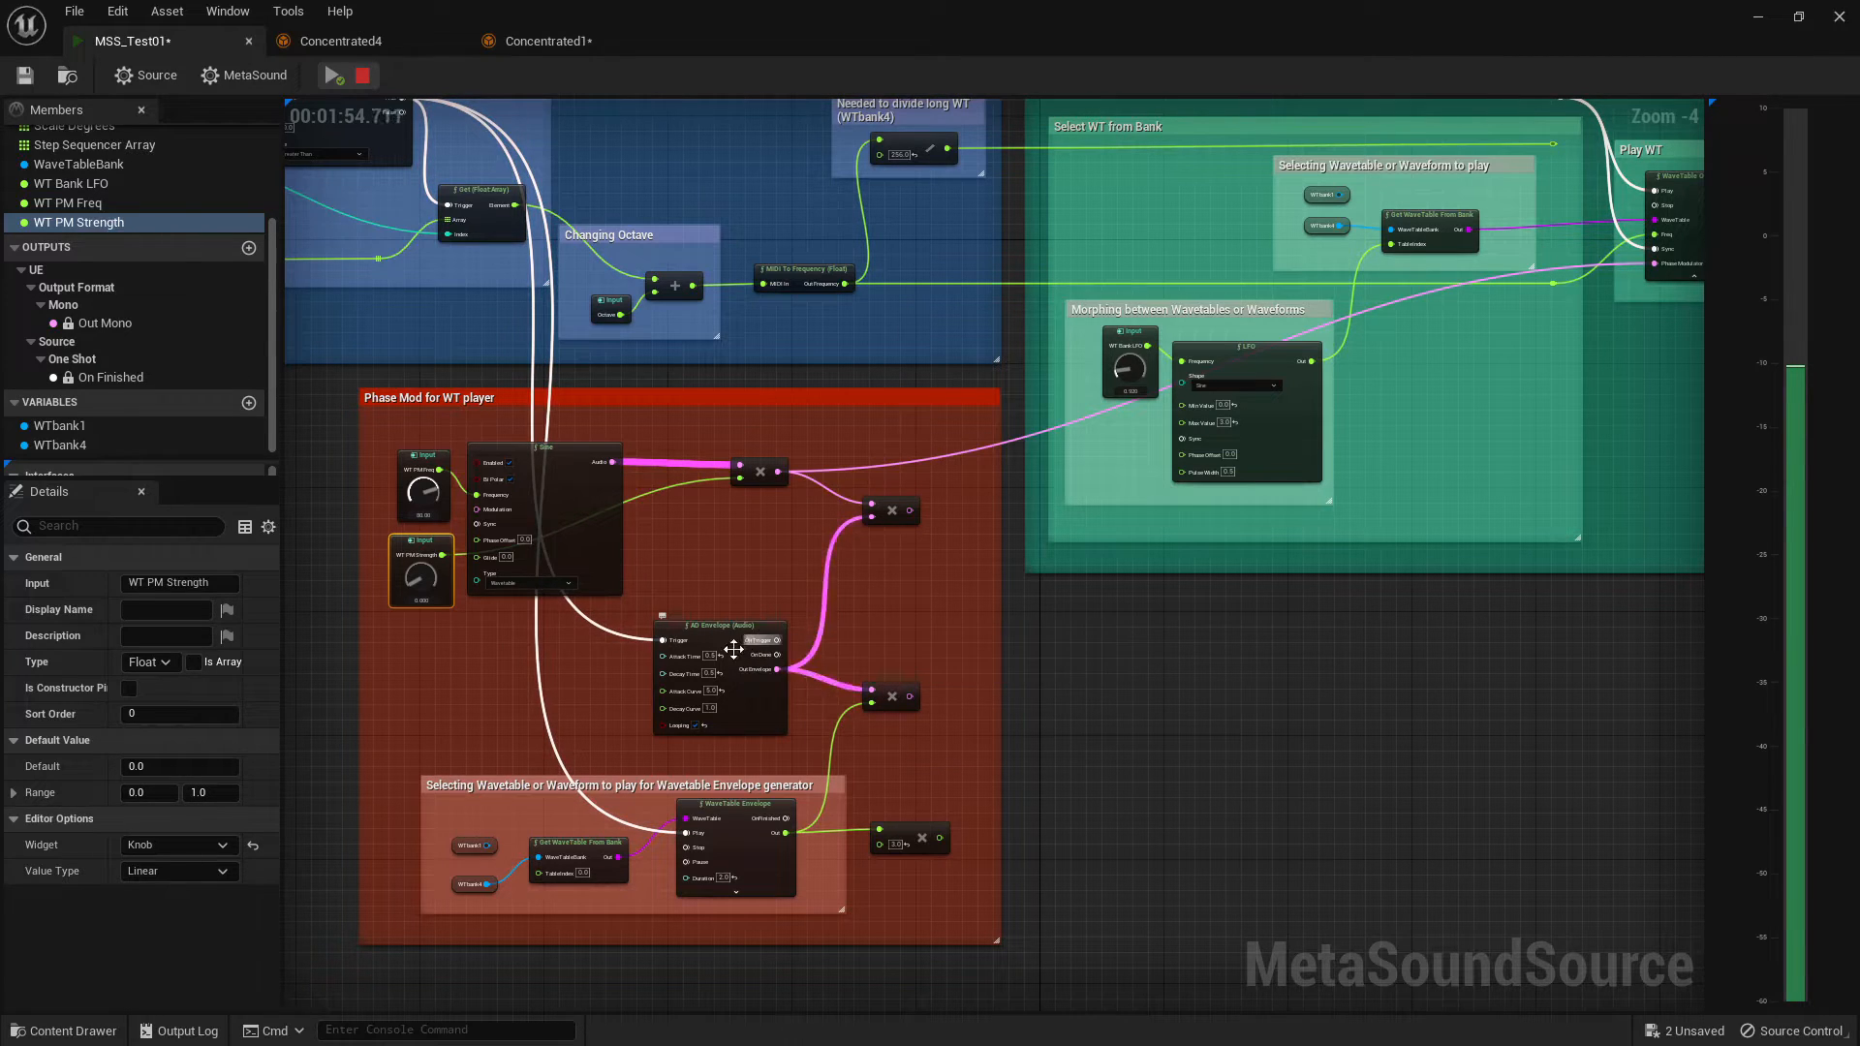
left_click(740, 544)
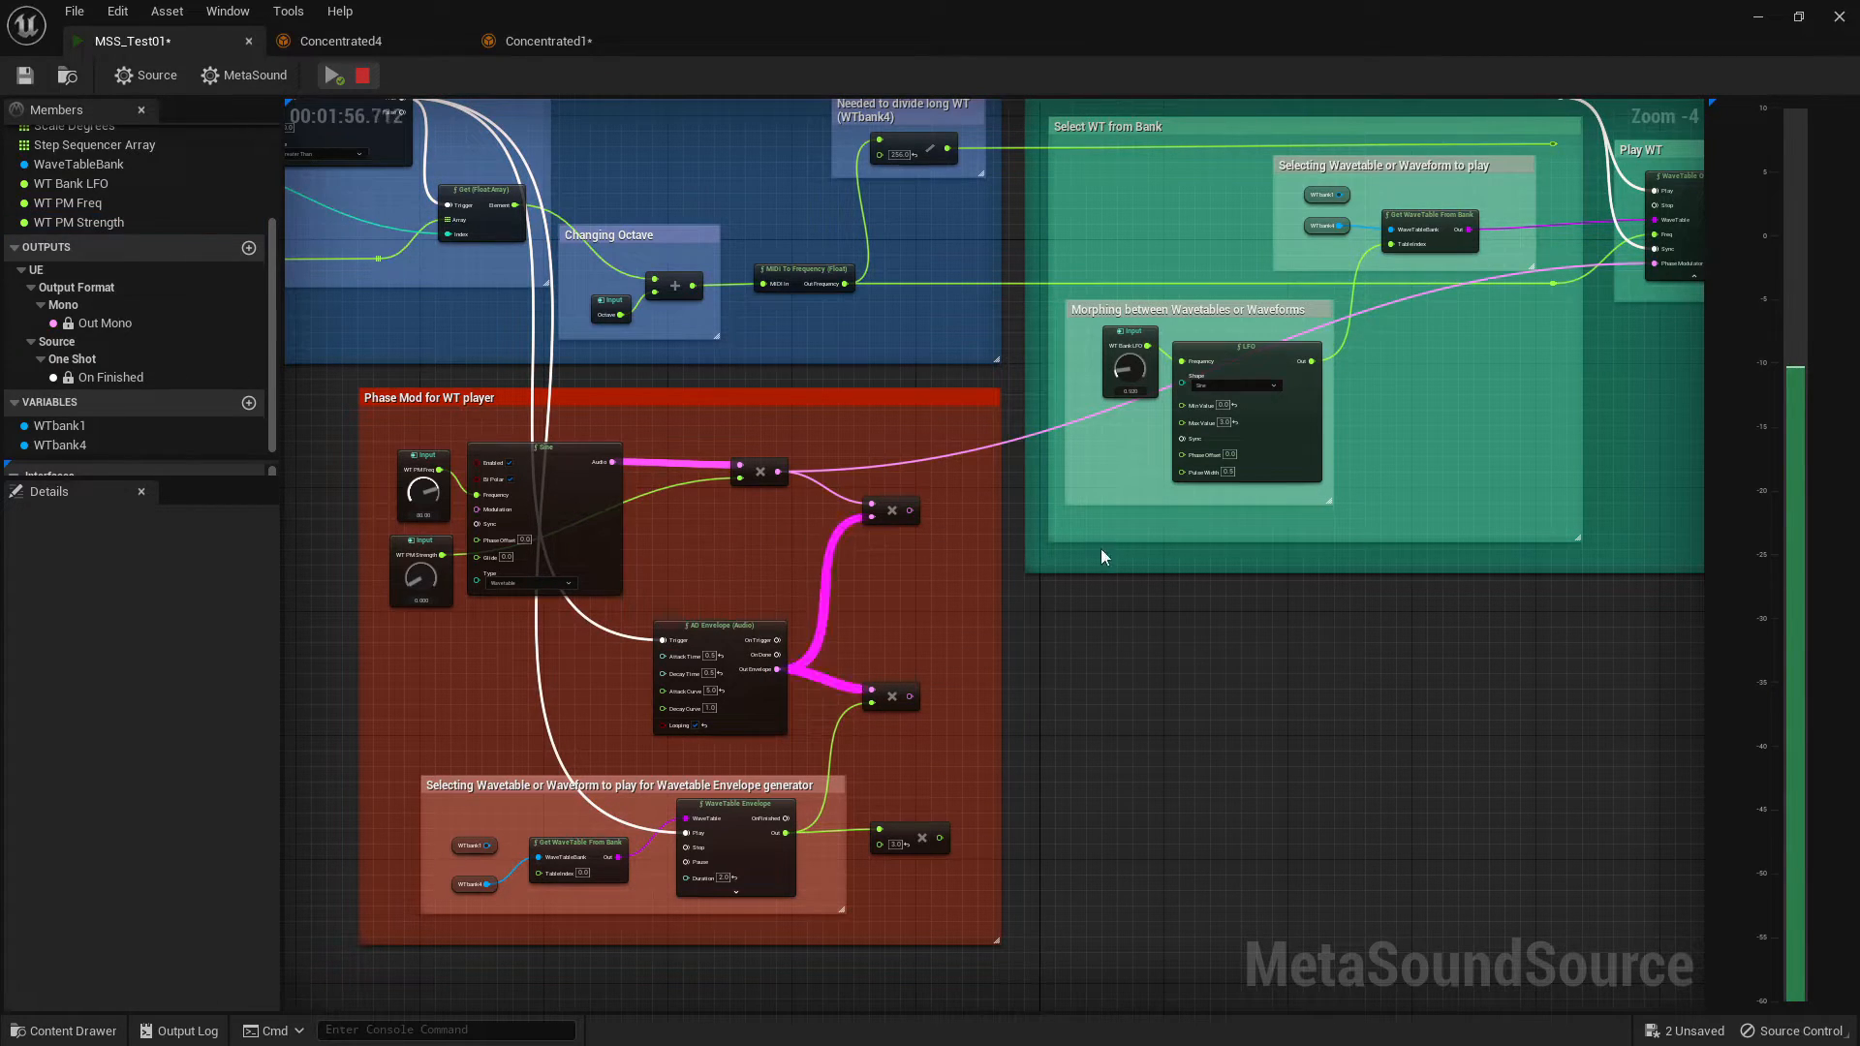
right_click_drag(1349, 624, 1139, 690)
key("space")
key("space")
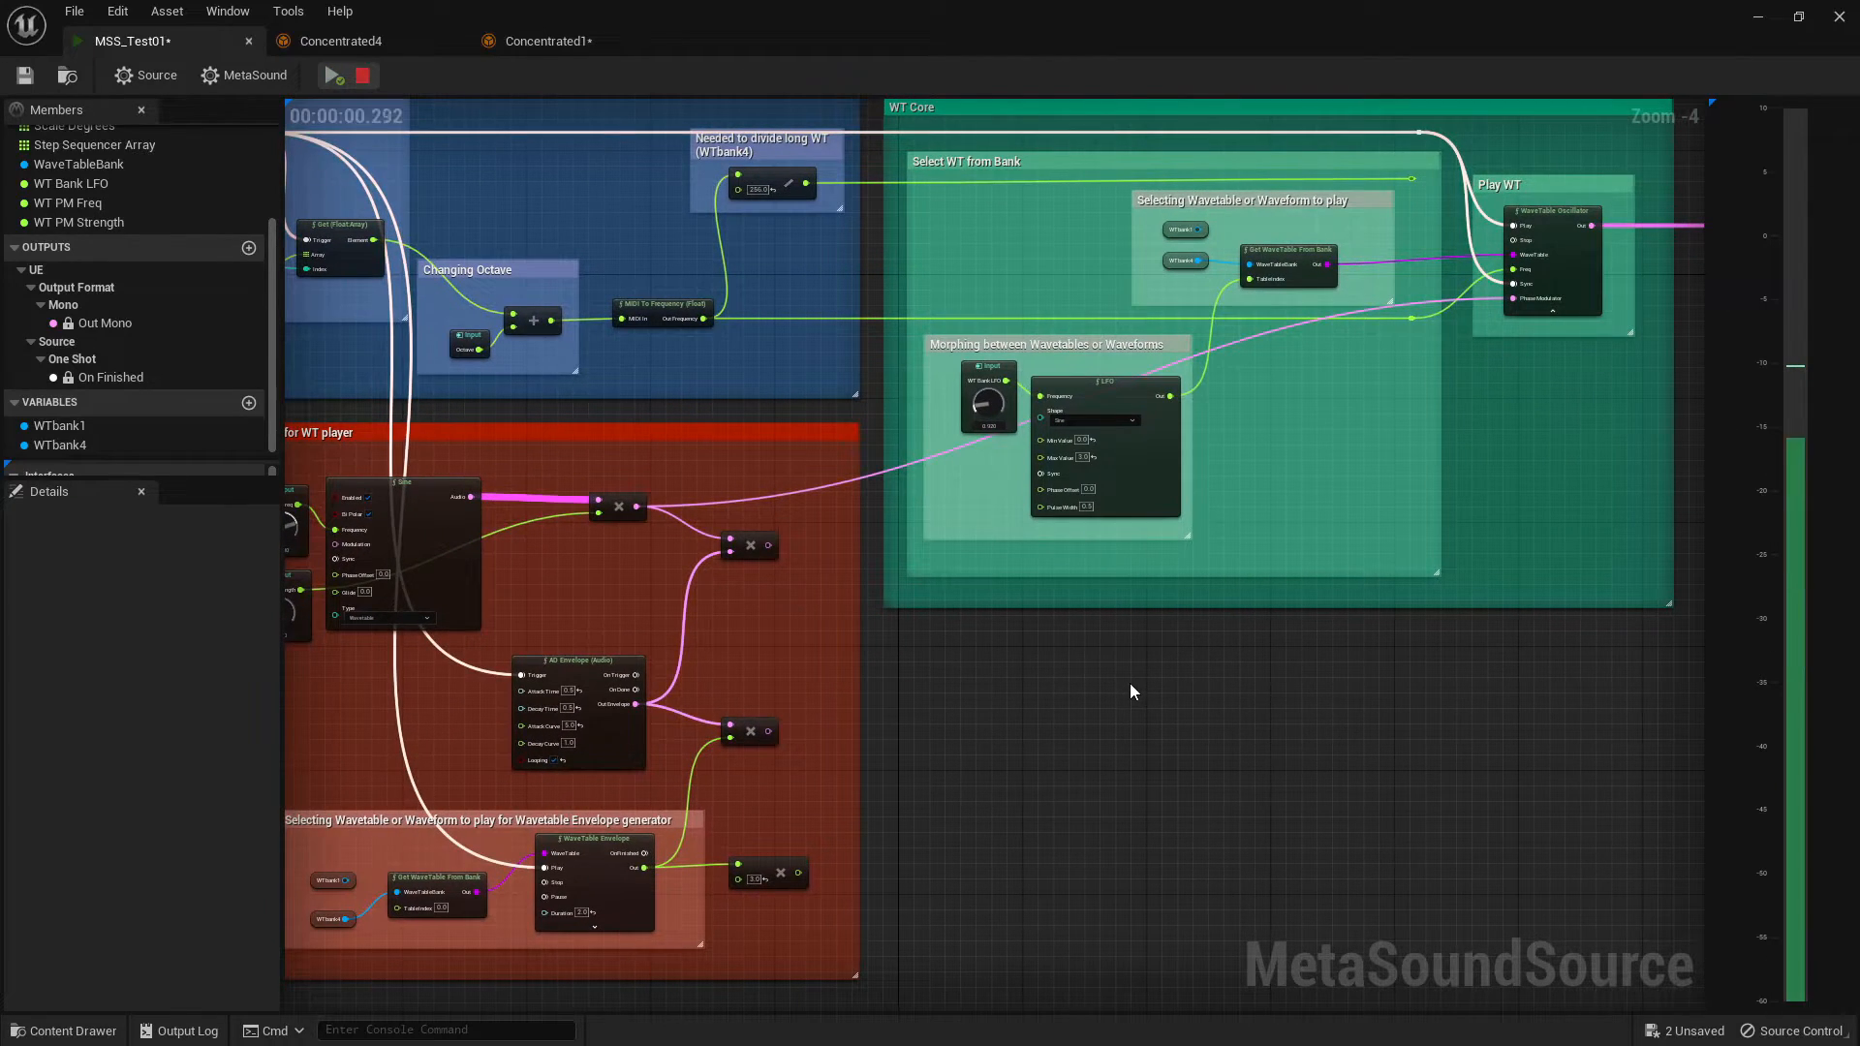
right_click_drag(984, 690, 1278, 651)
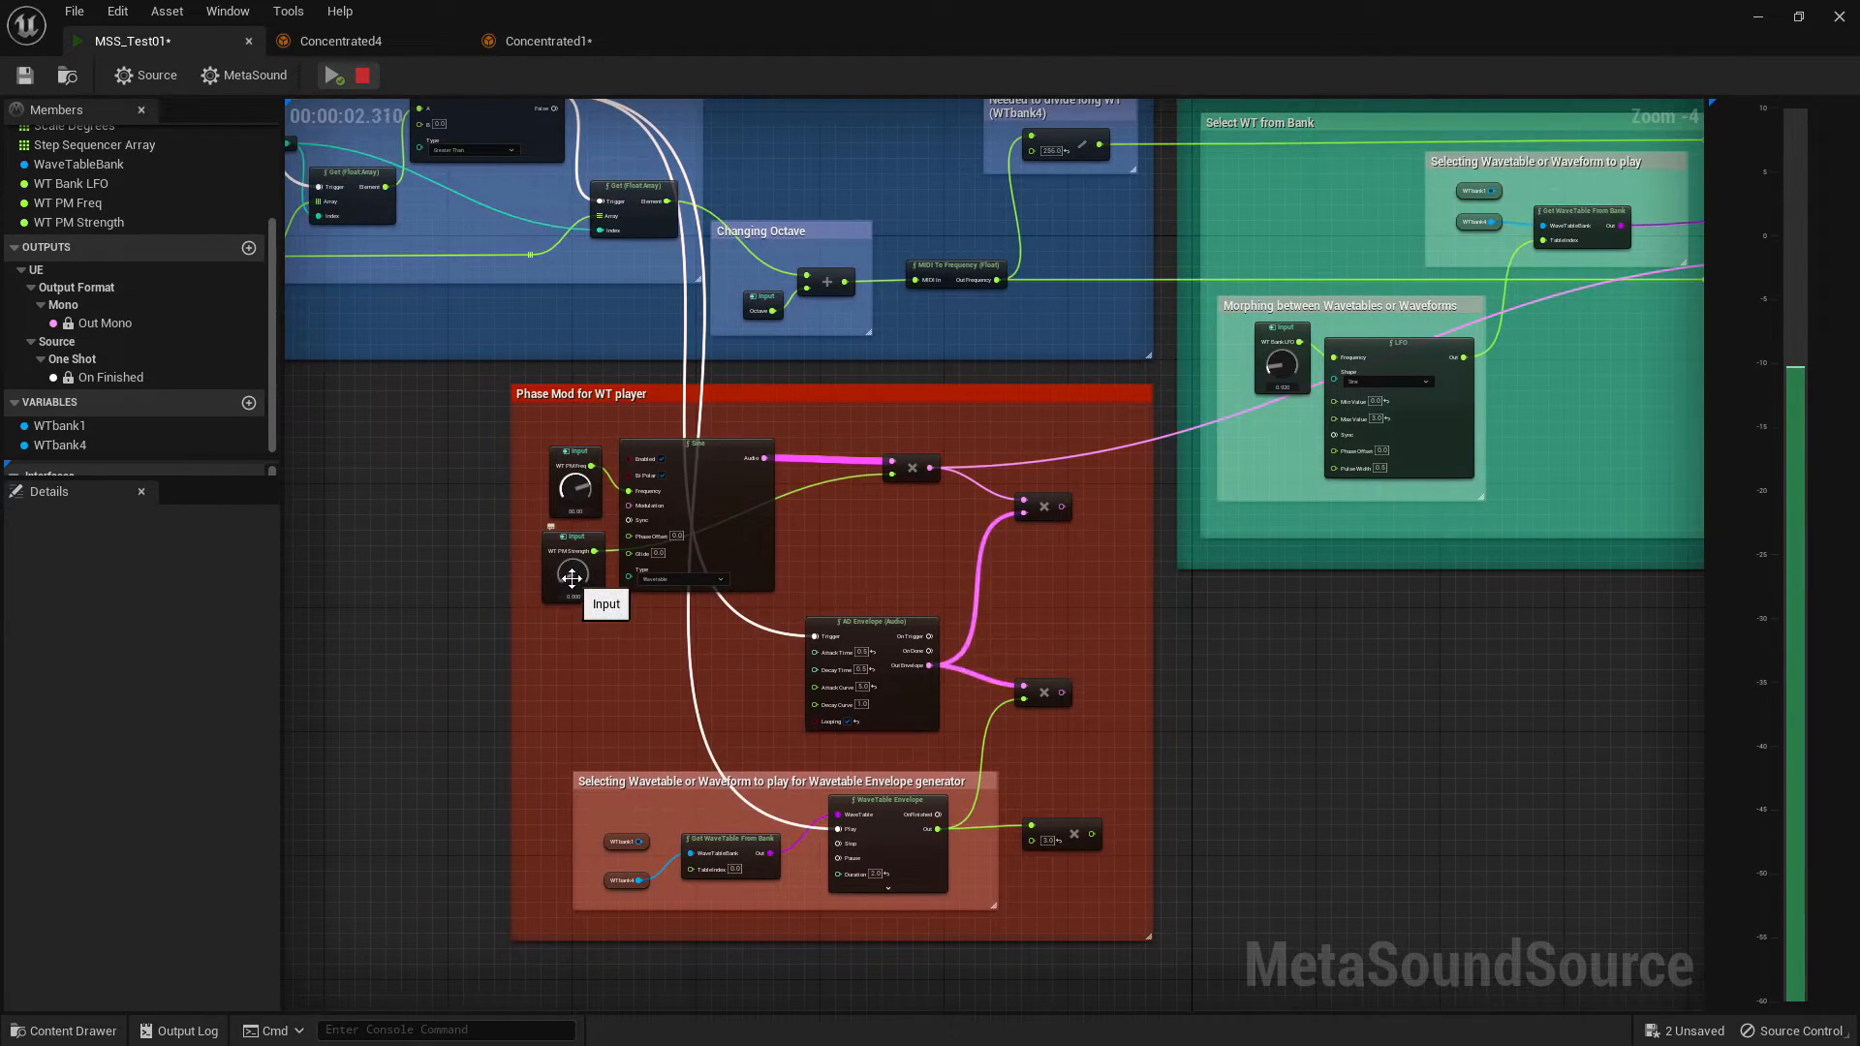
left_click_drag(571, 575, 581, 507)
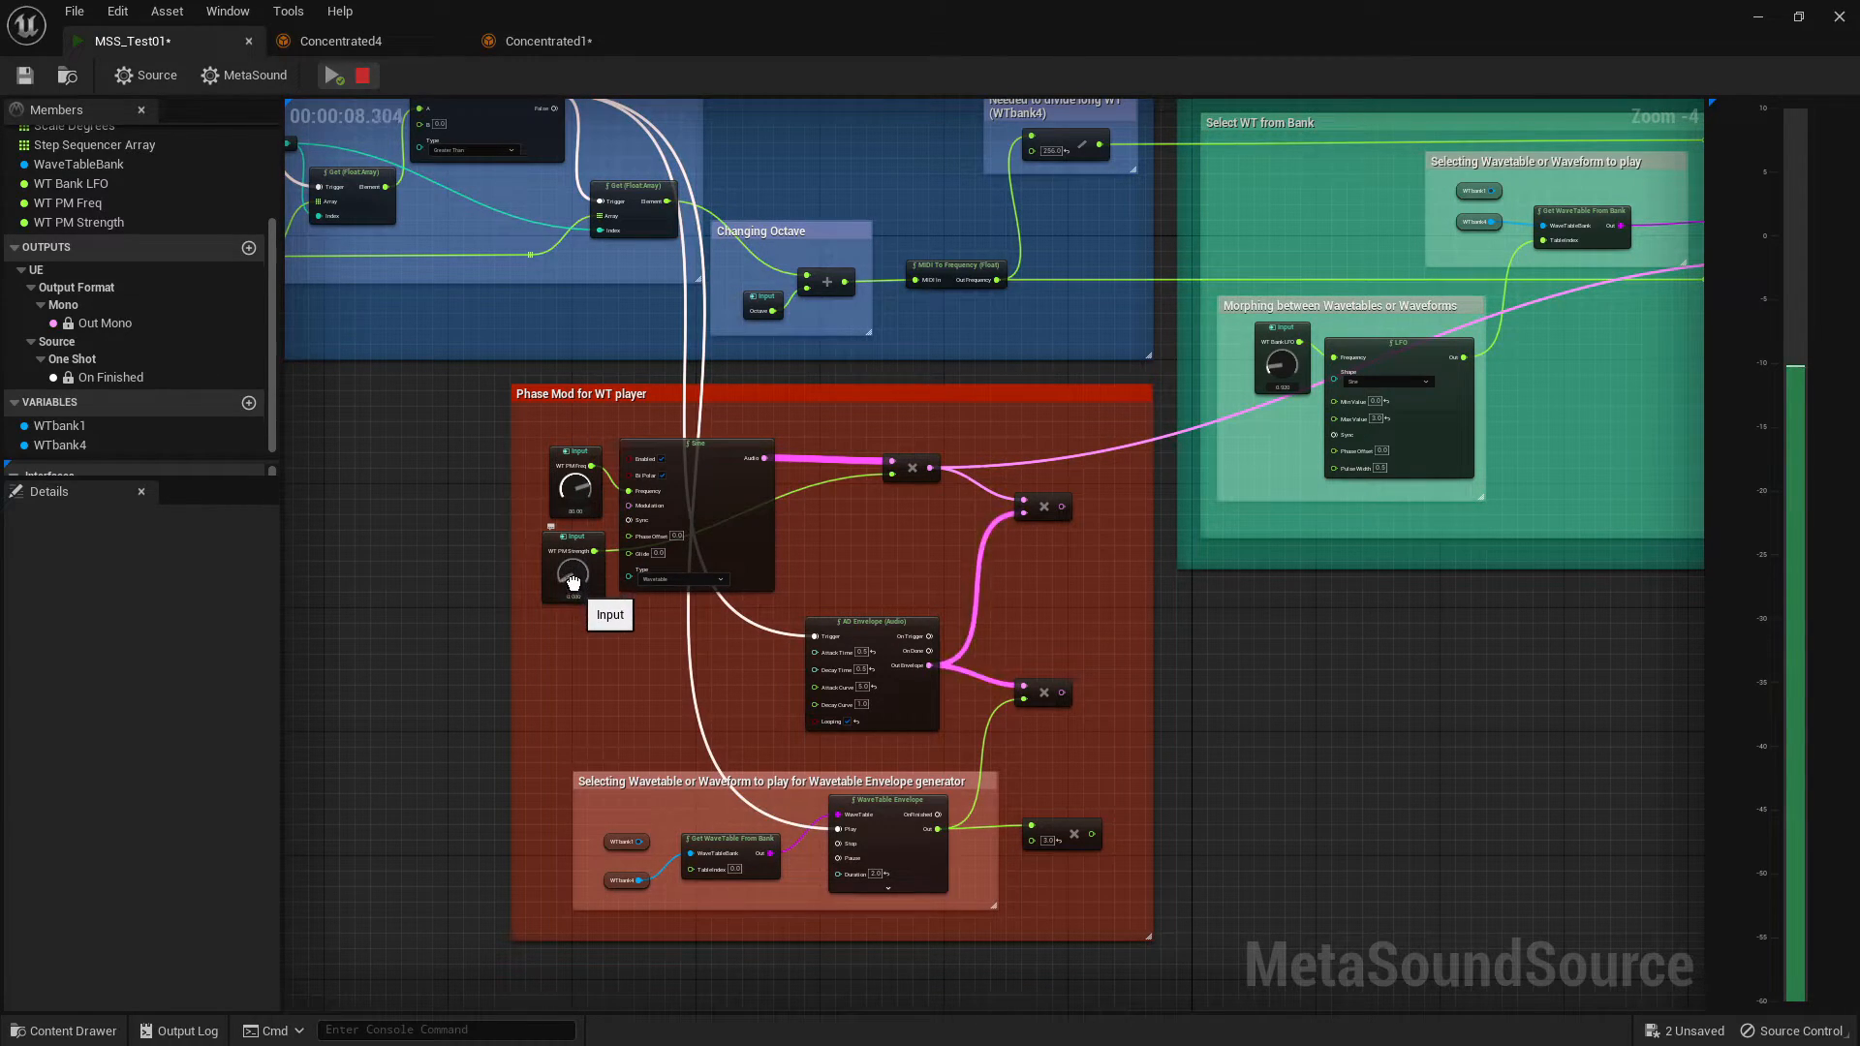
left_click_drag(572, 578, 572, 567)
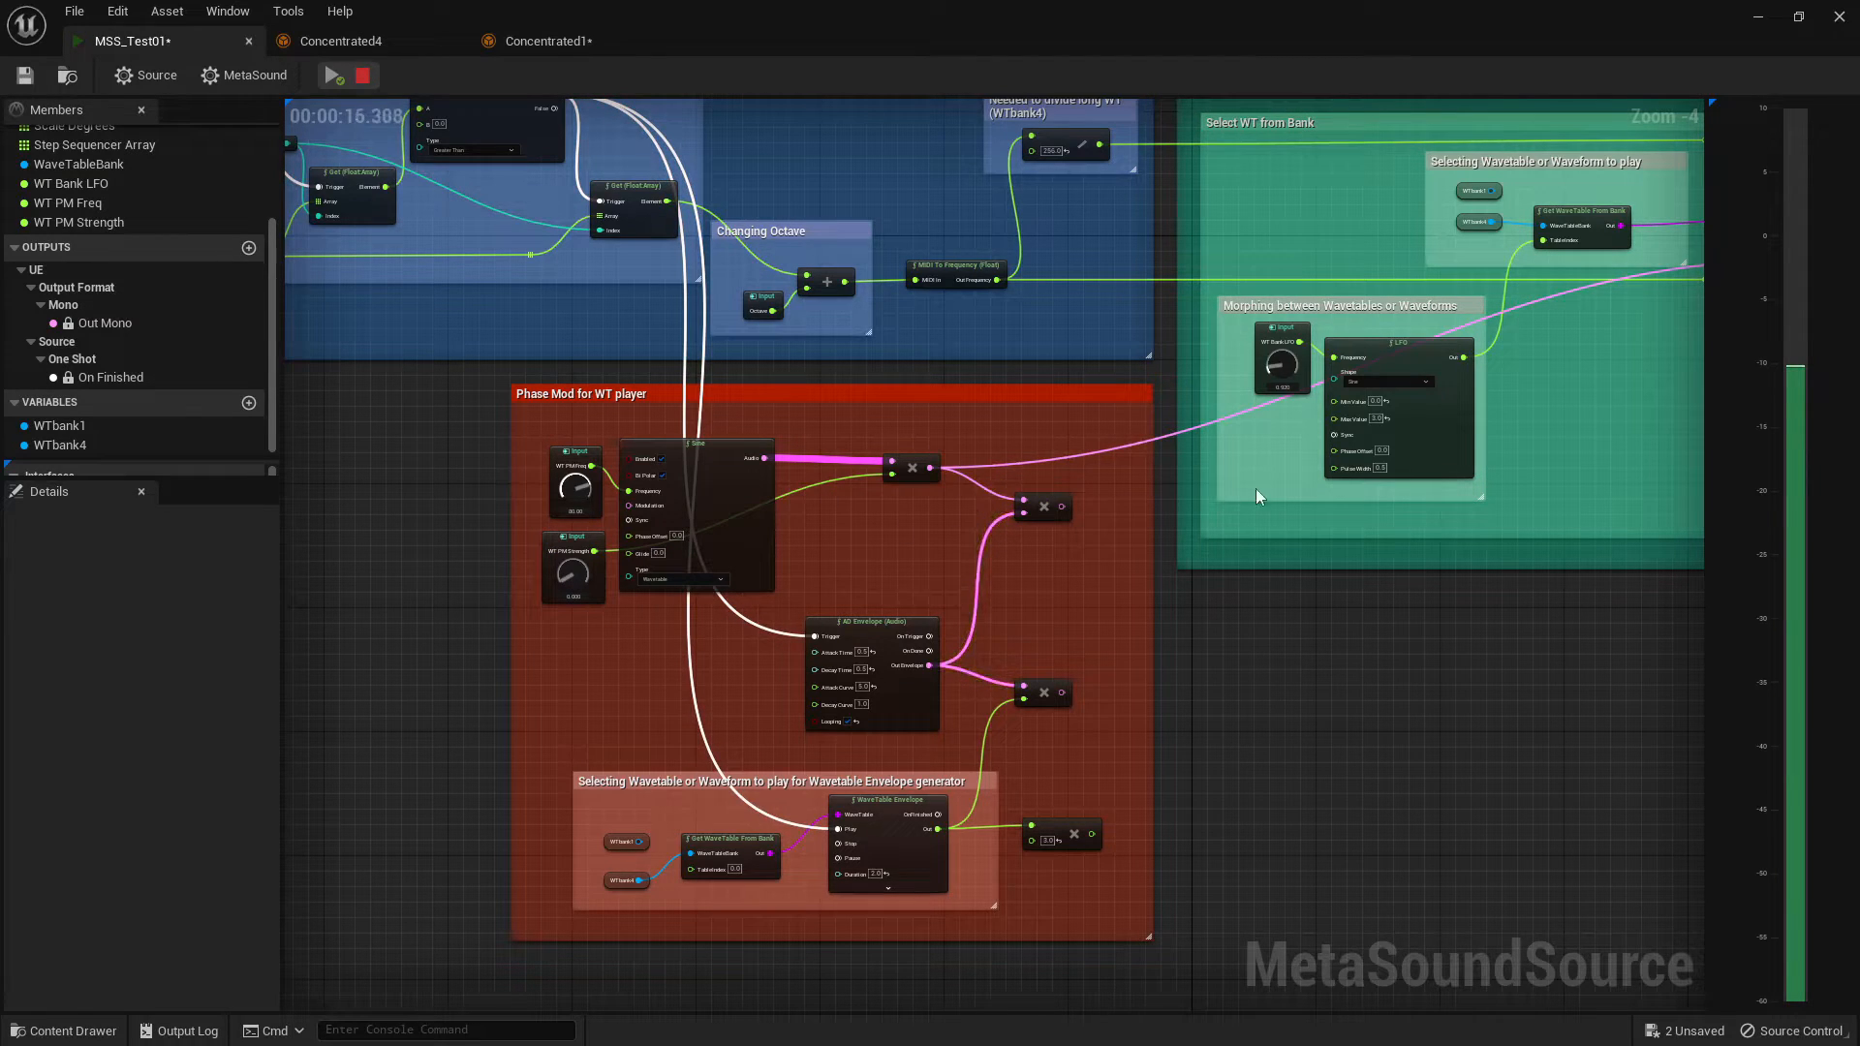
- Reconnect the WaveTable Oscillator's PhaseModulator input to the Multiply node that combines the sine signal with the AD Envelope
right_click_drag(1682, 372, 1514, 232)
left_click_drag(1547, 285, 776, 528)
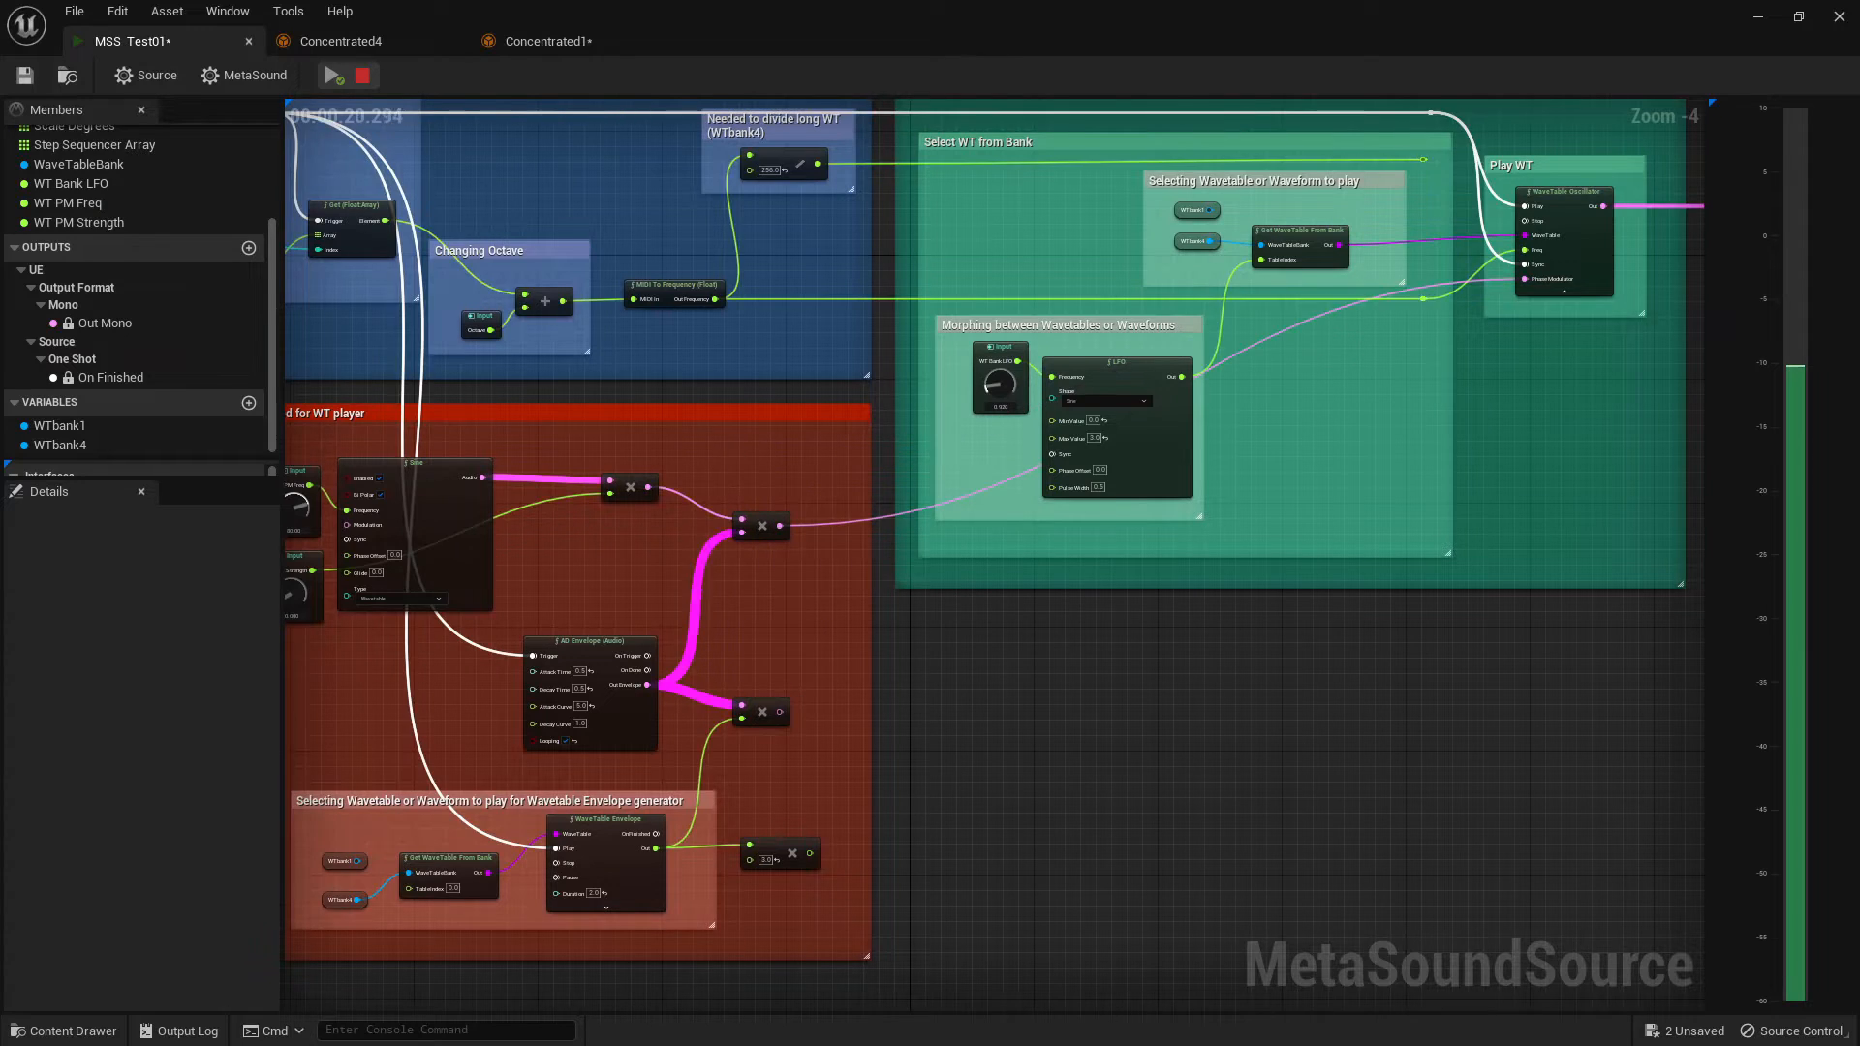
right_click_drag(486, 500, 855, 453)
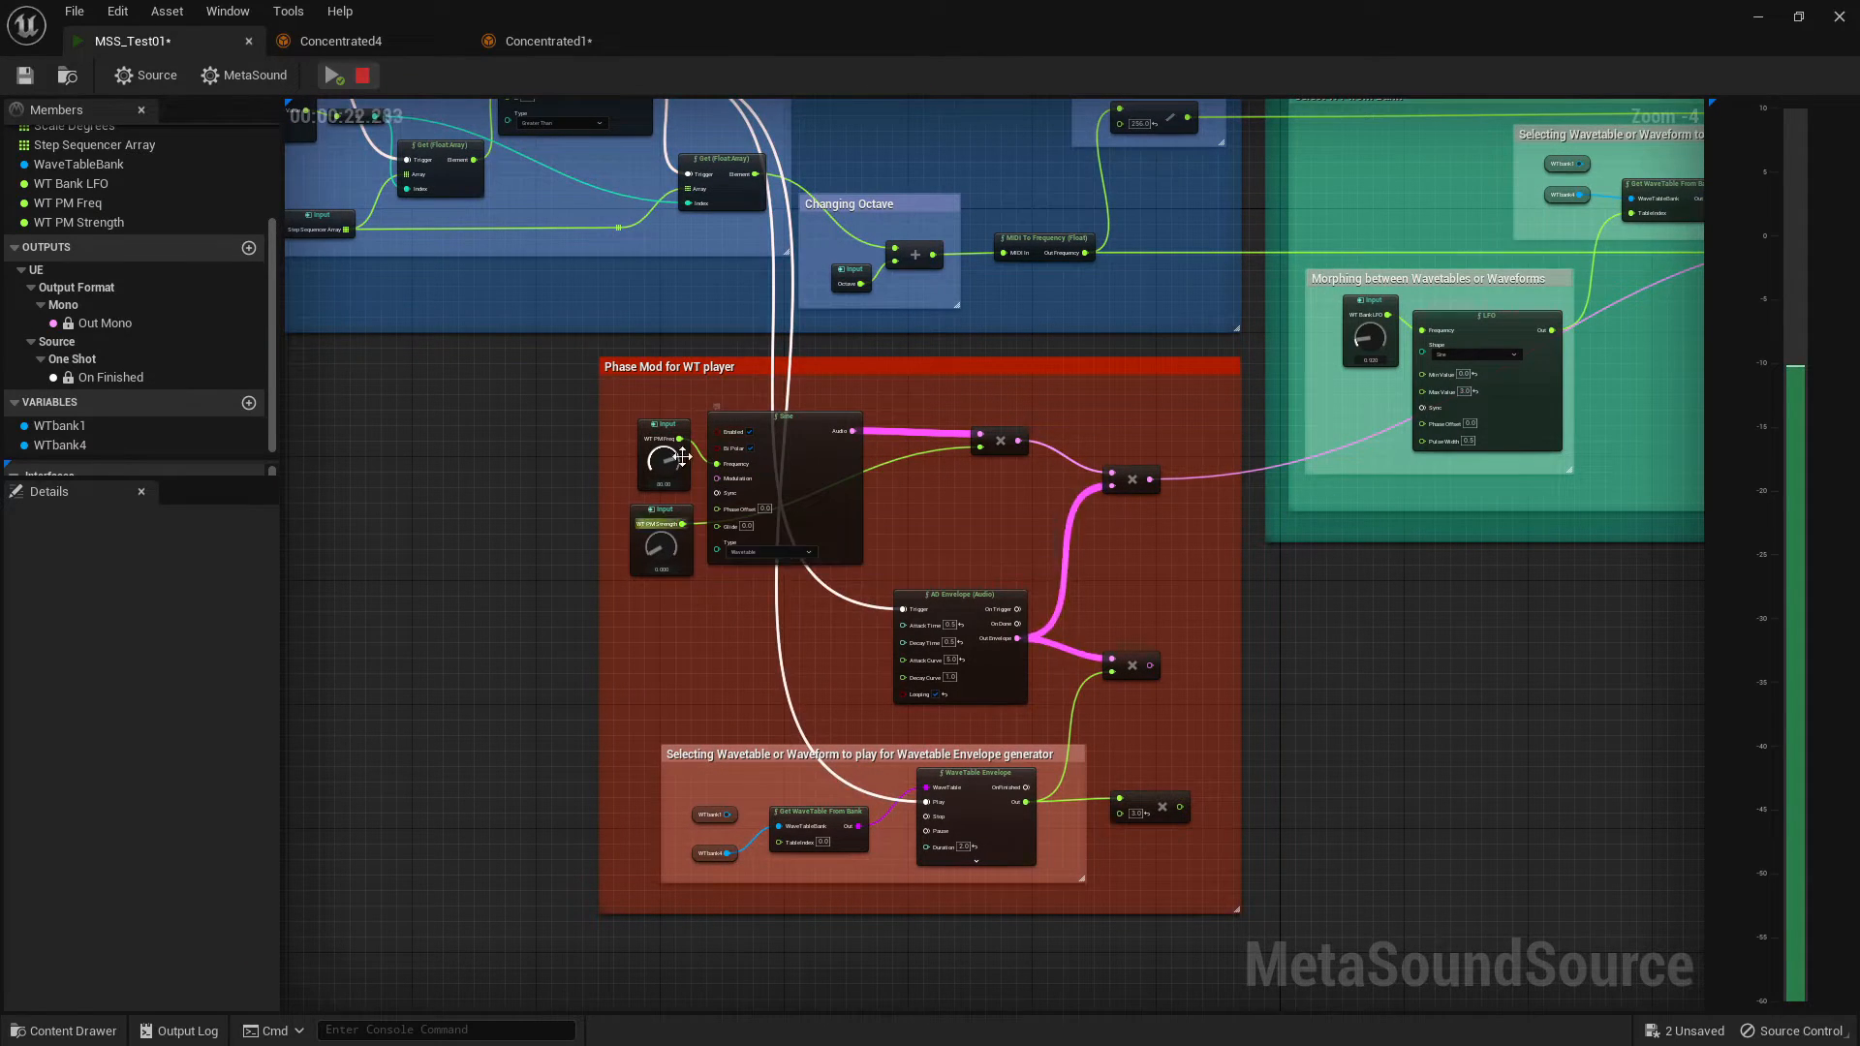
right_click_drag(1172, 389, 840, 472)
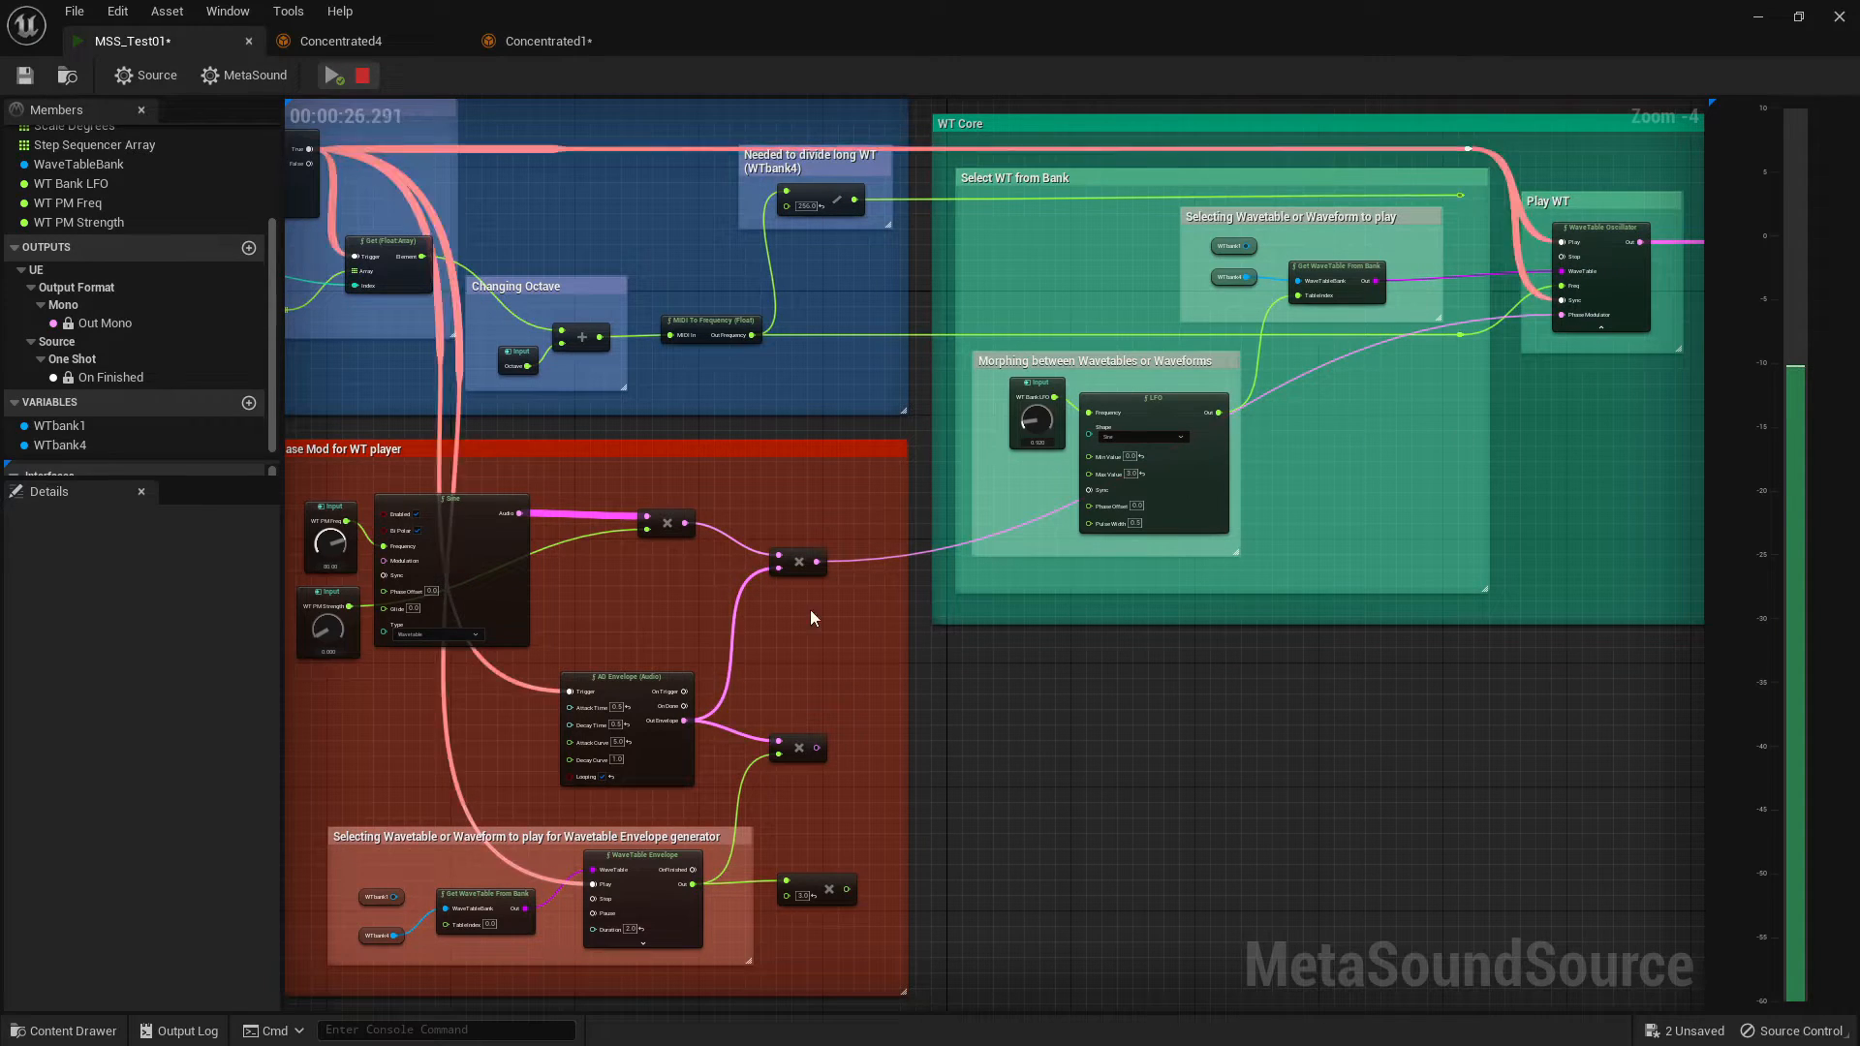
right_click_drag(773, 485, 1083, 456)
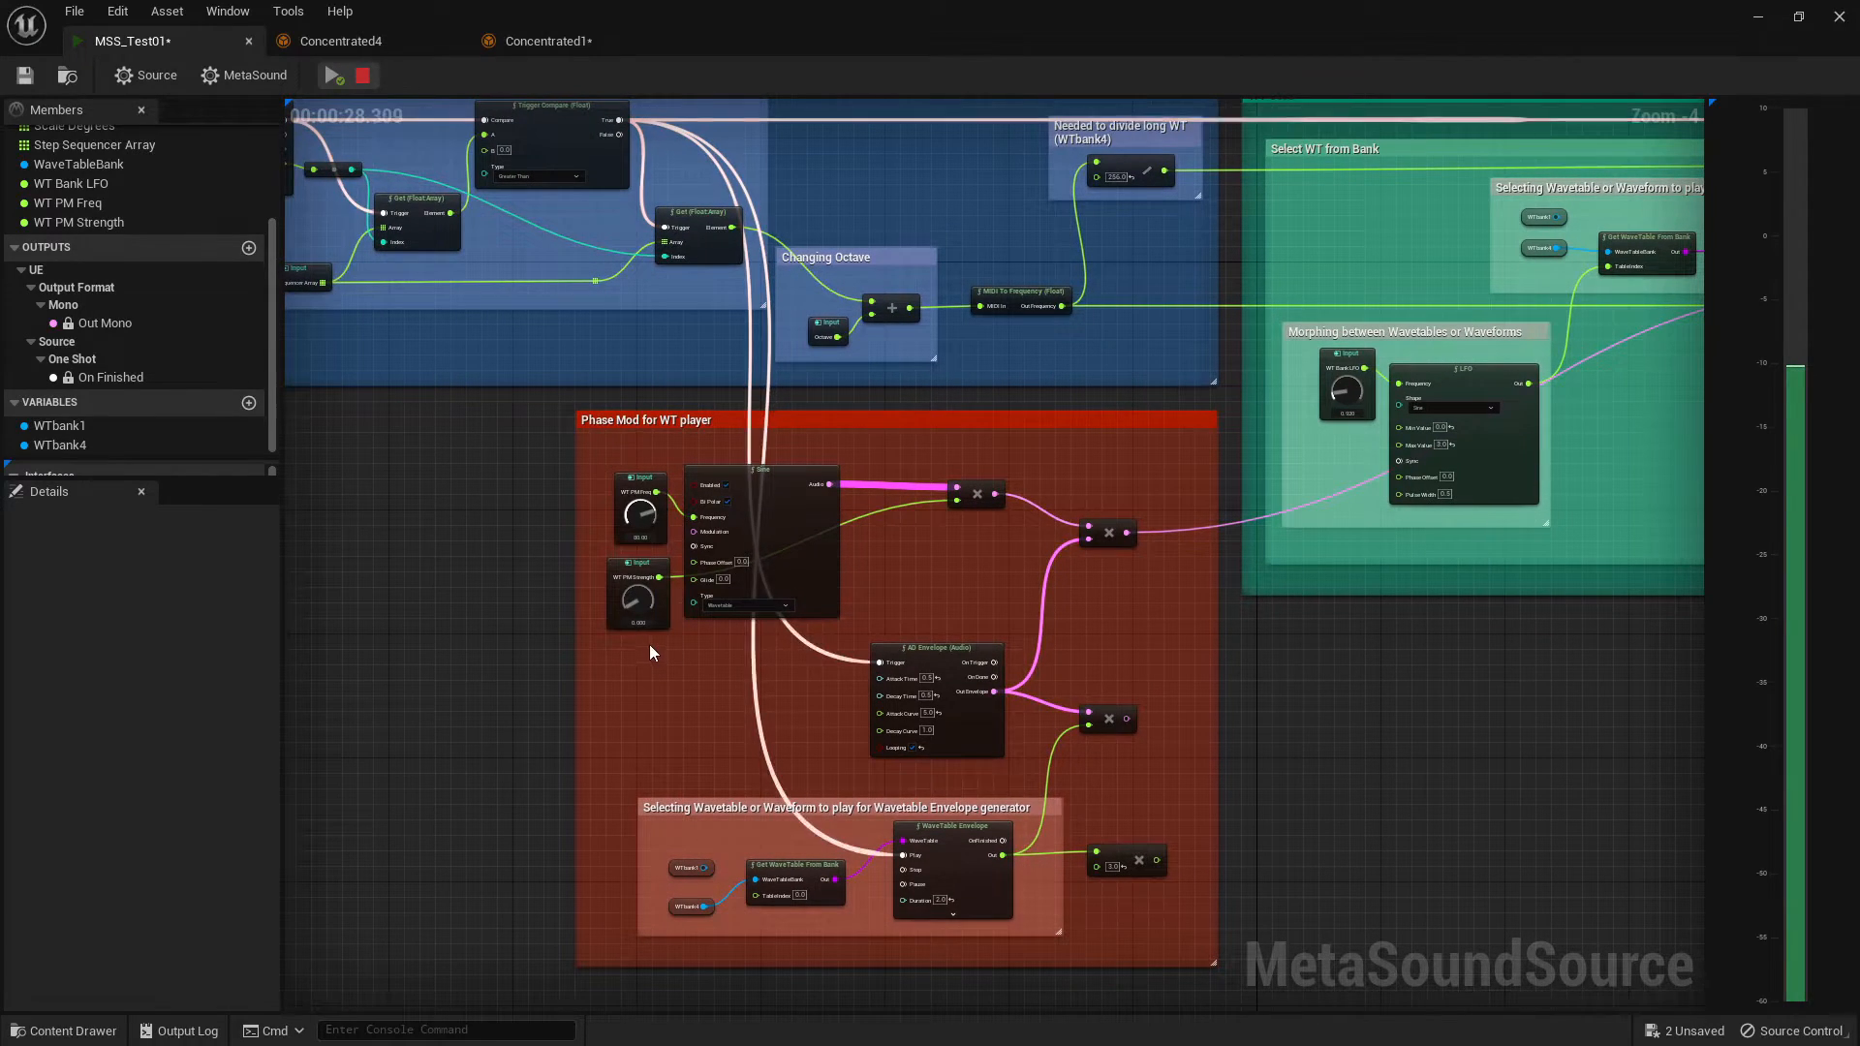
- Restart playback and turn up the WT PM Strength knob to audition the phase modulation shaped by the AD Envelope
key("space")
key("space")
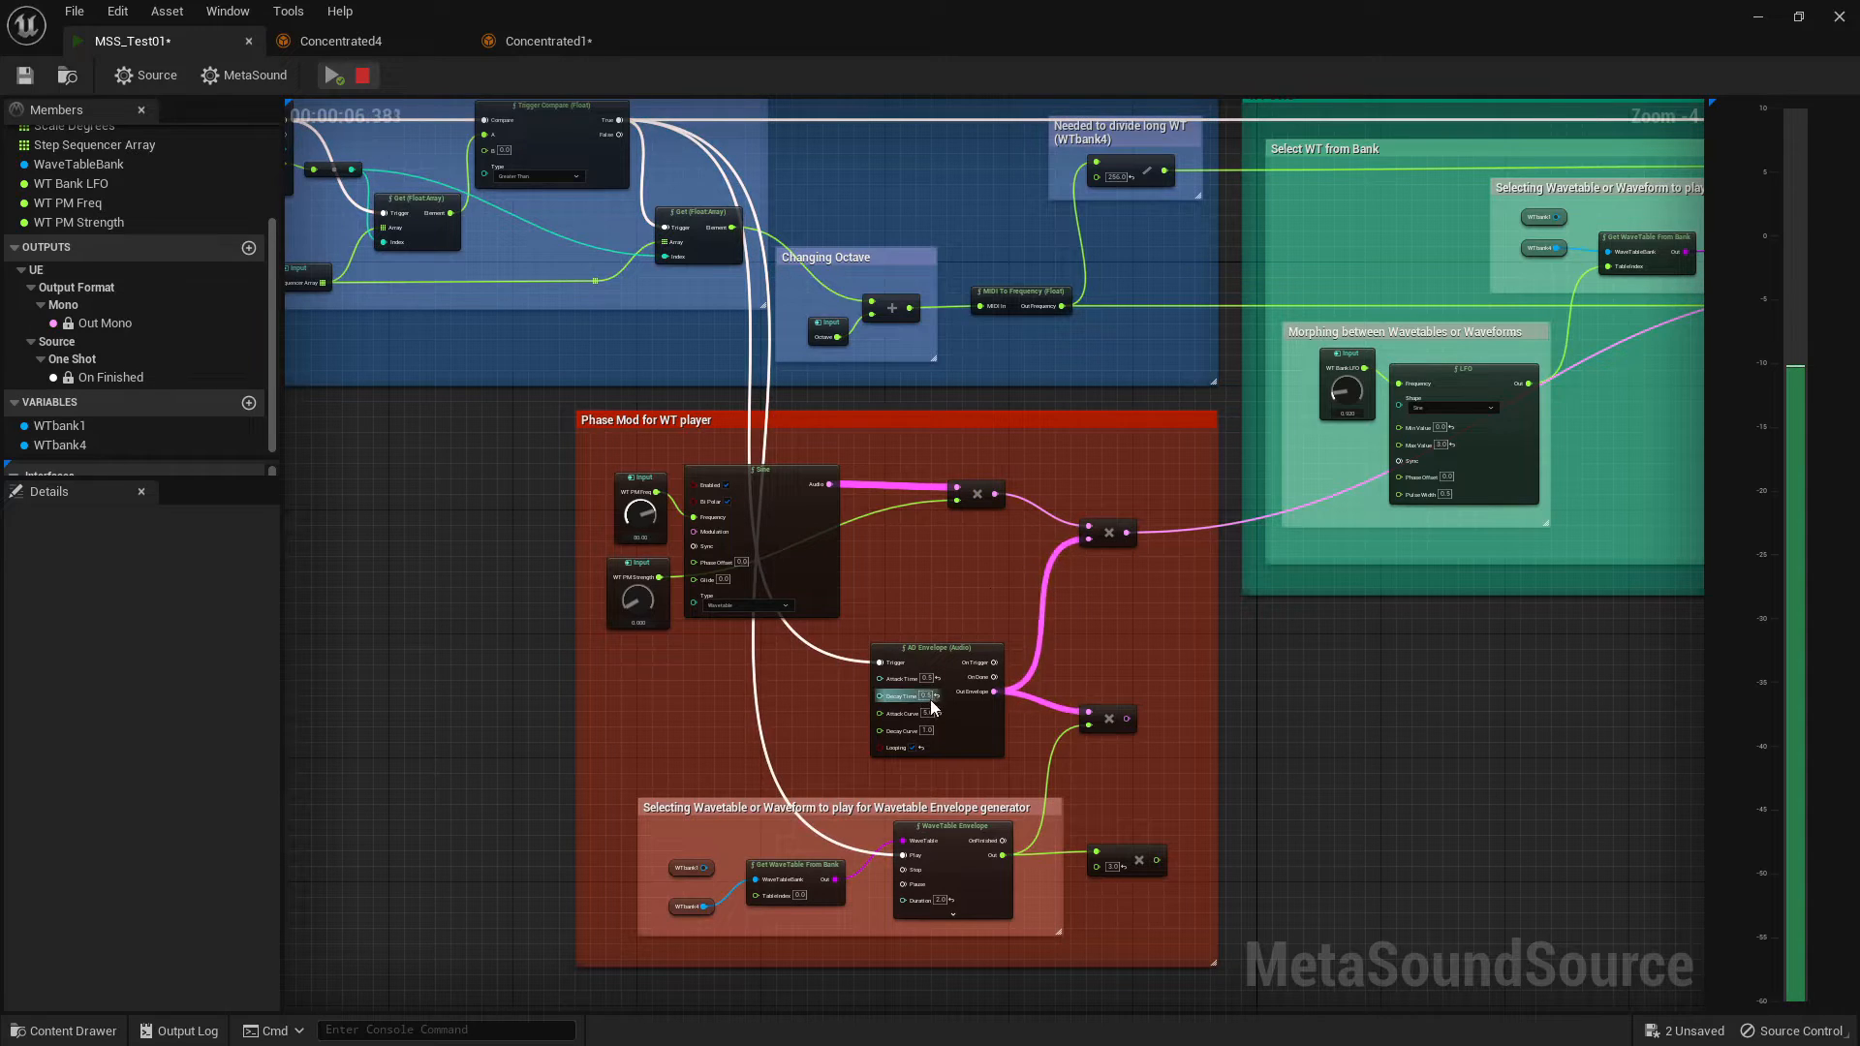
right_click_drag(1122, 505, 892, 537)
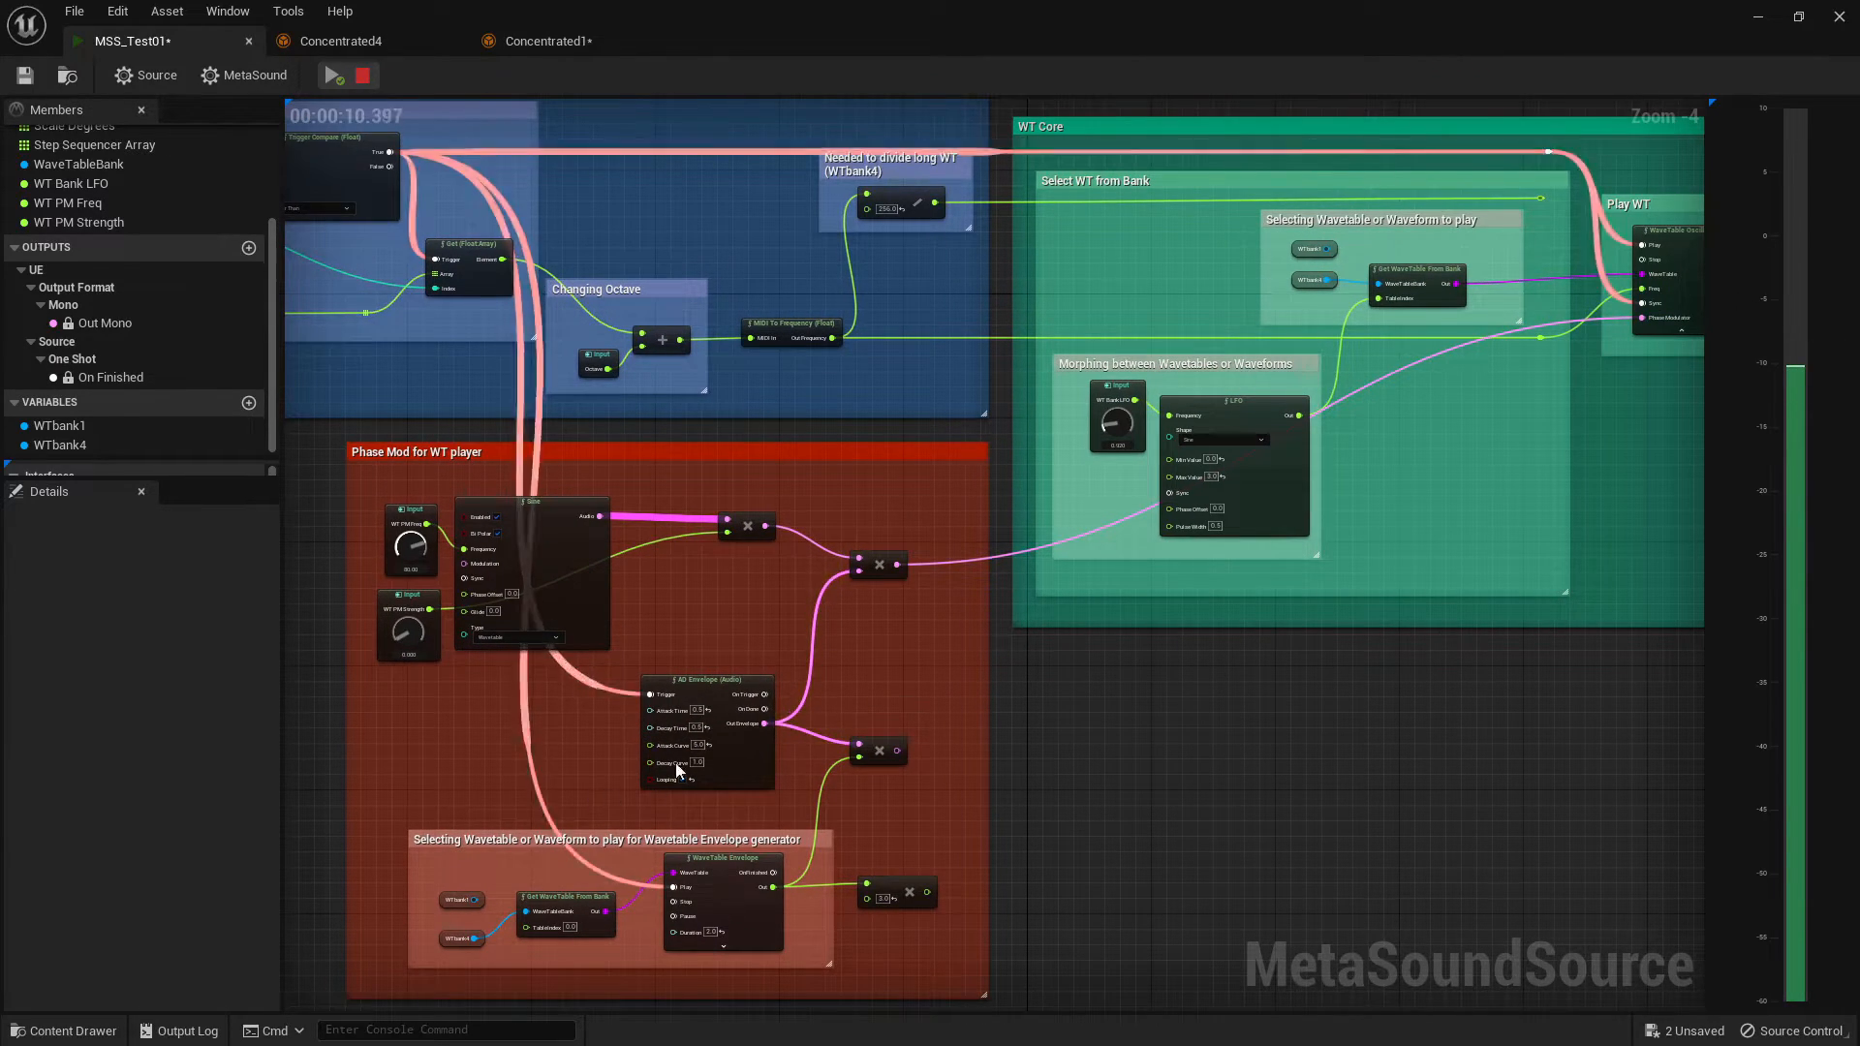
key("space")
key("space")
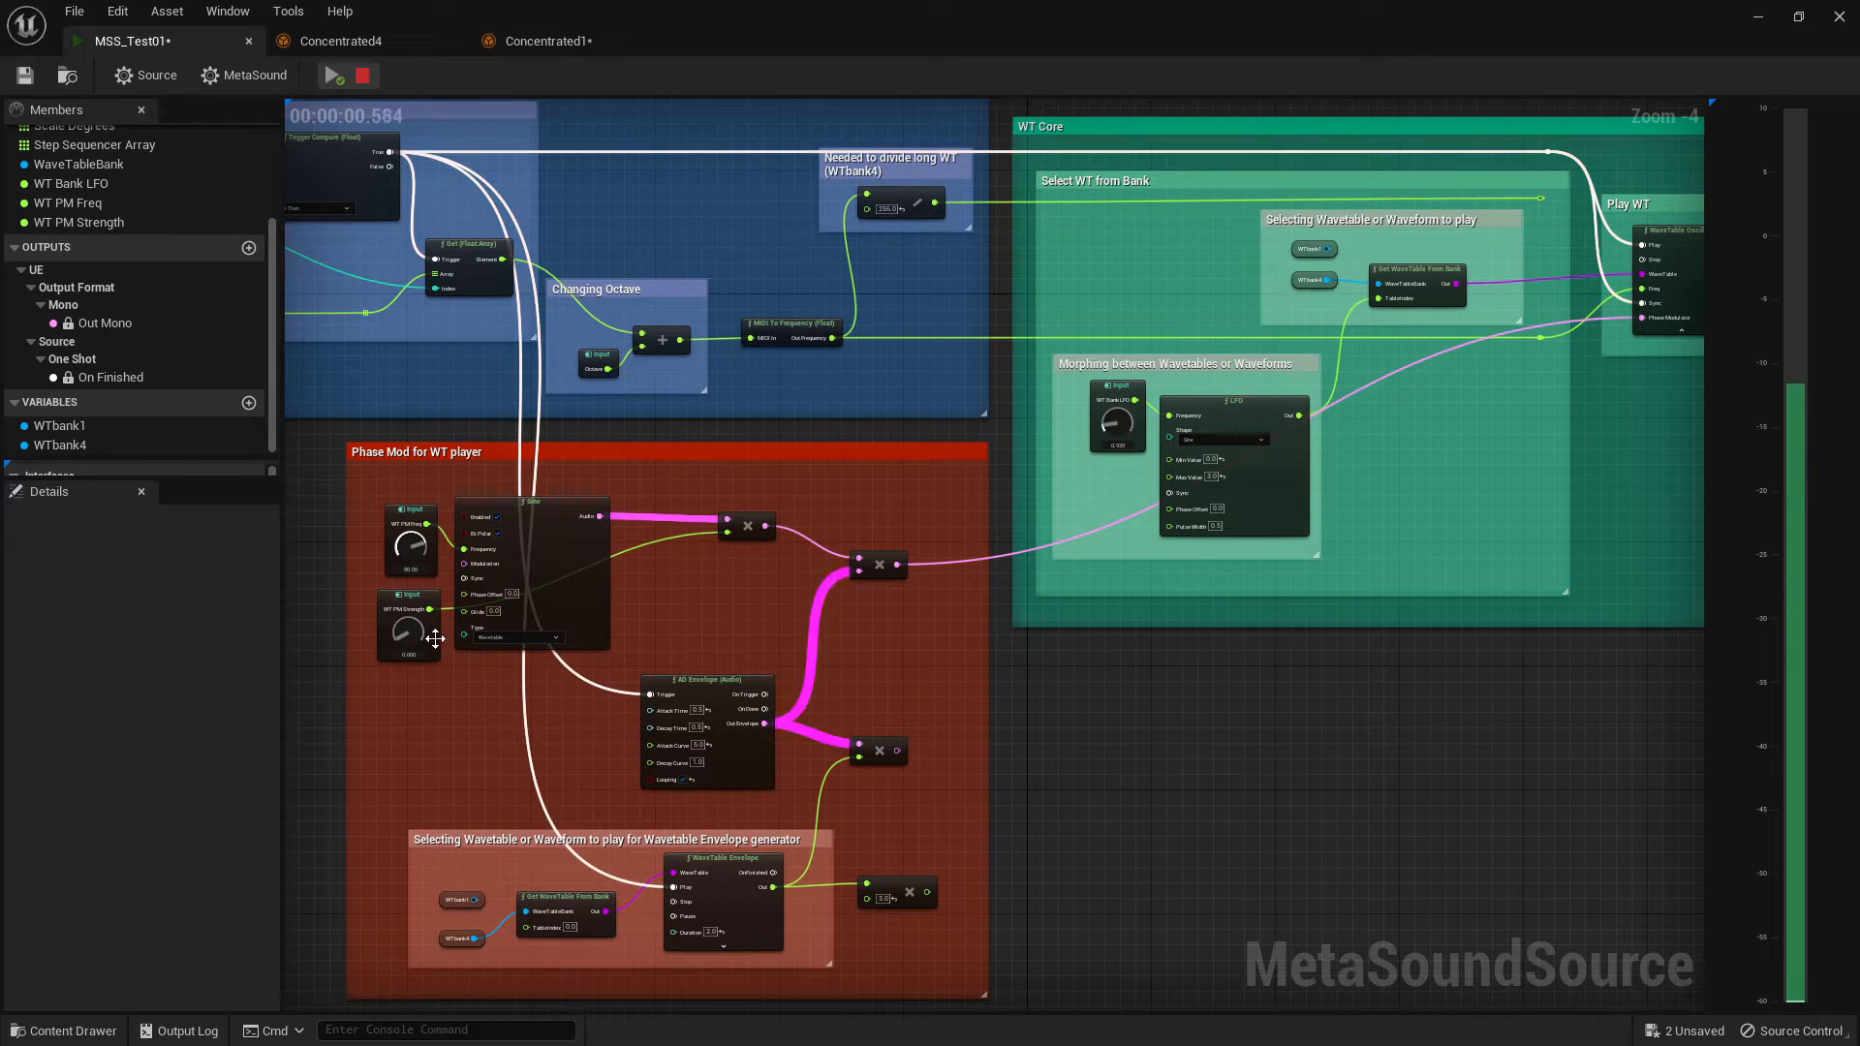
left_click_drag(406, 635, 408, 604)
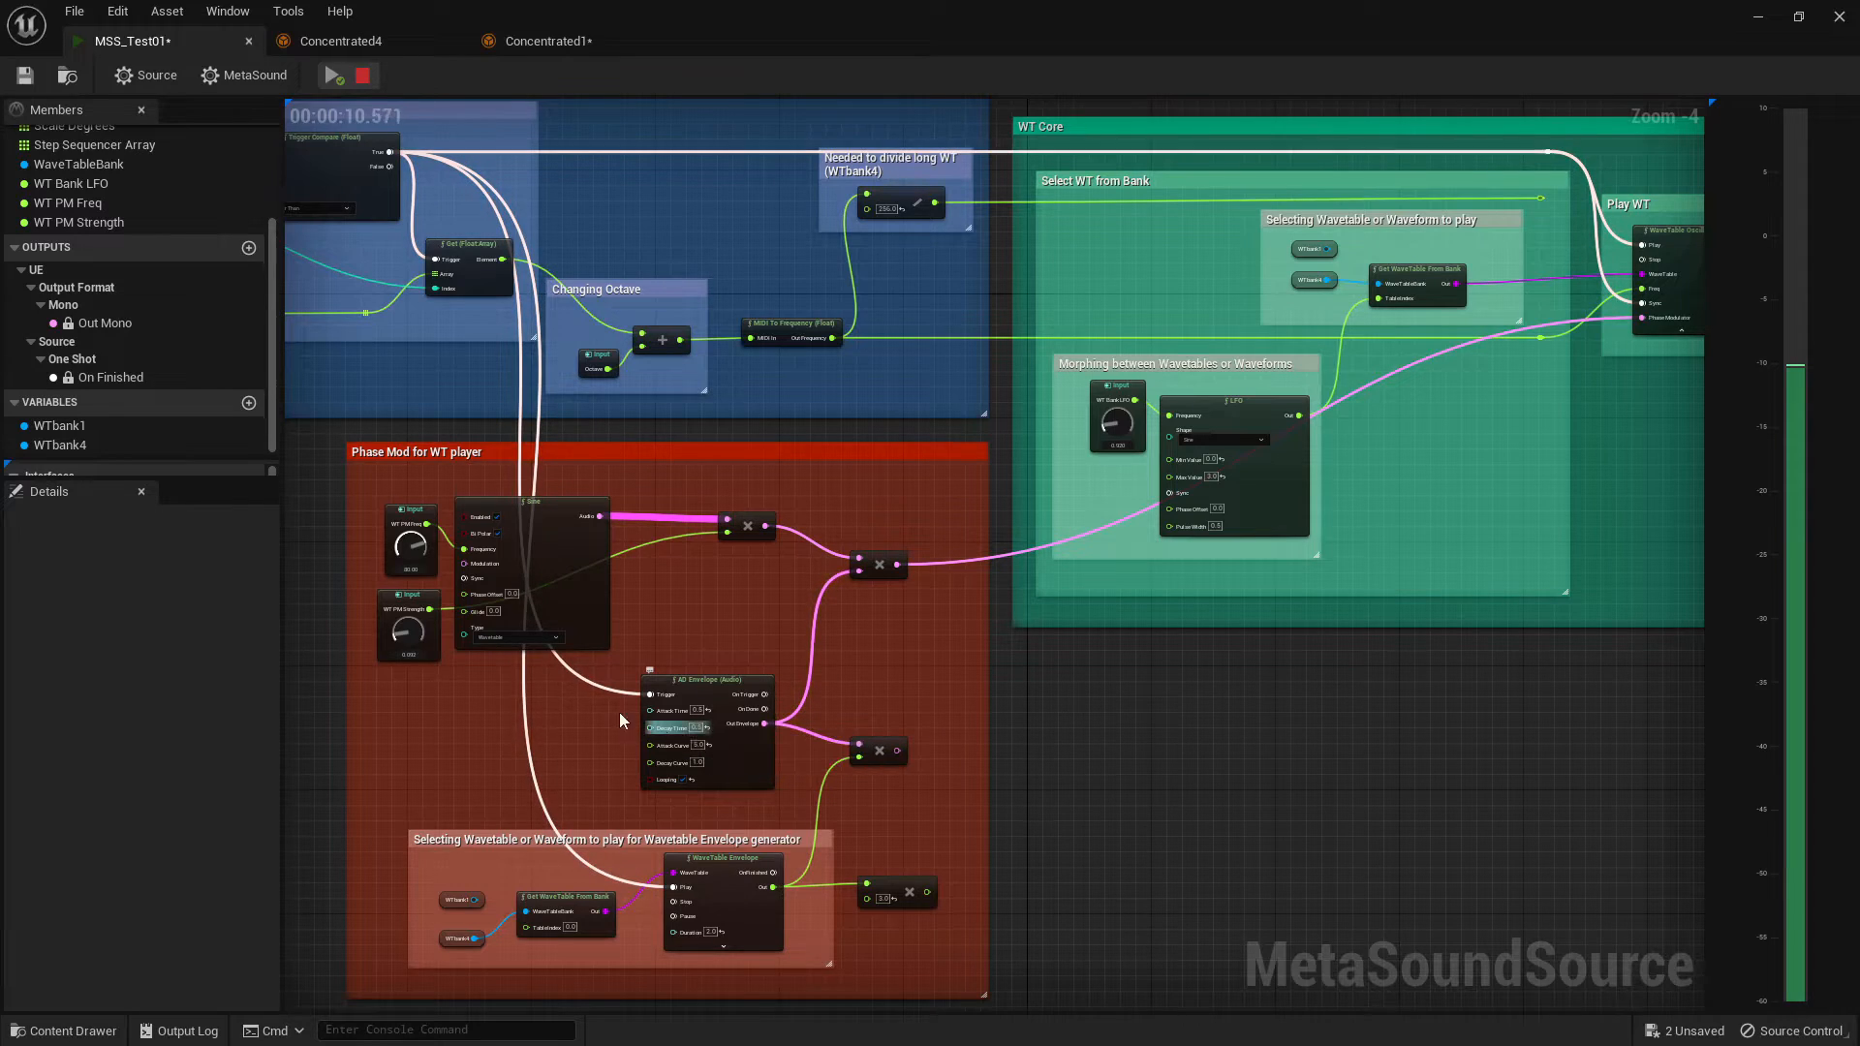
- Set the AD Envelope's Decay Time to 0.4 and restart playback to audition the change
mouse_move(418, 613)
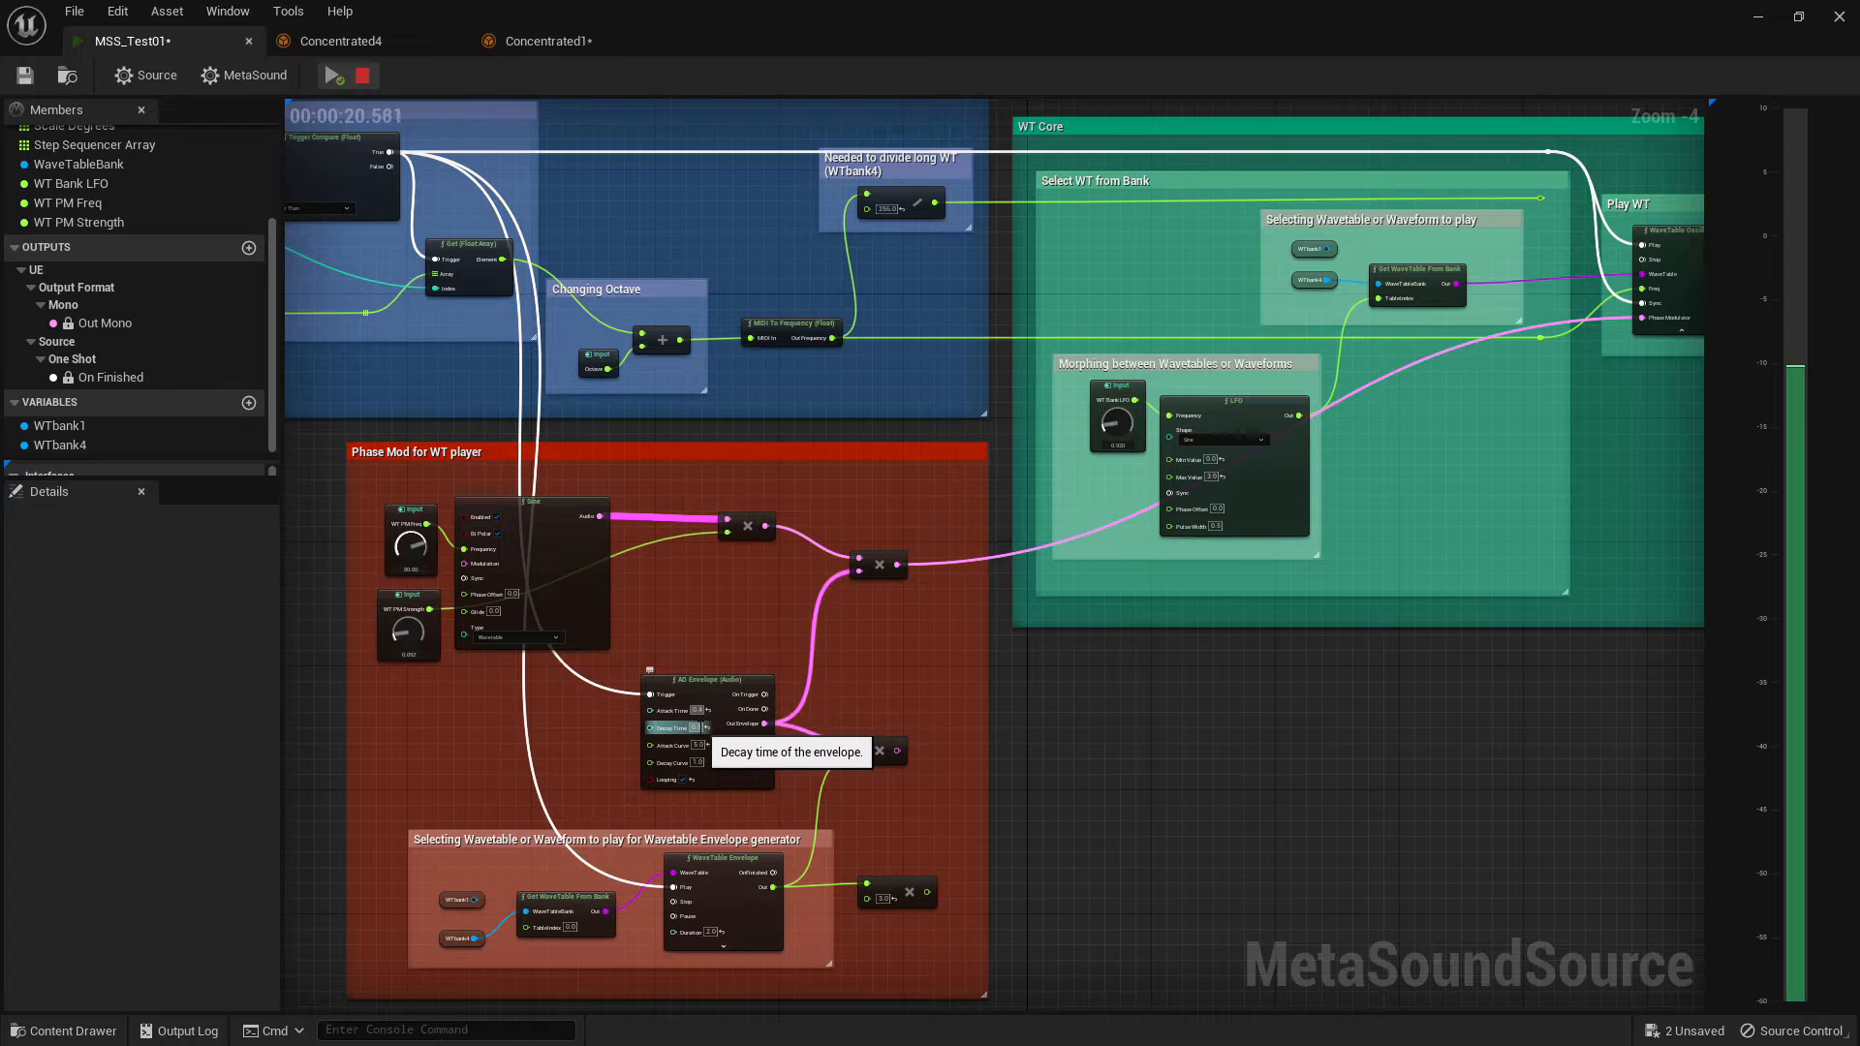
left_click(699, 727)
type("0.4")
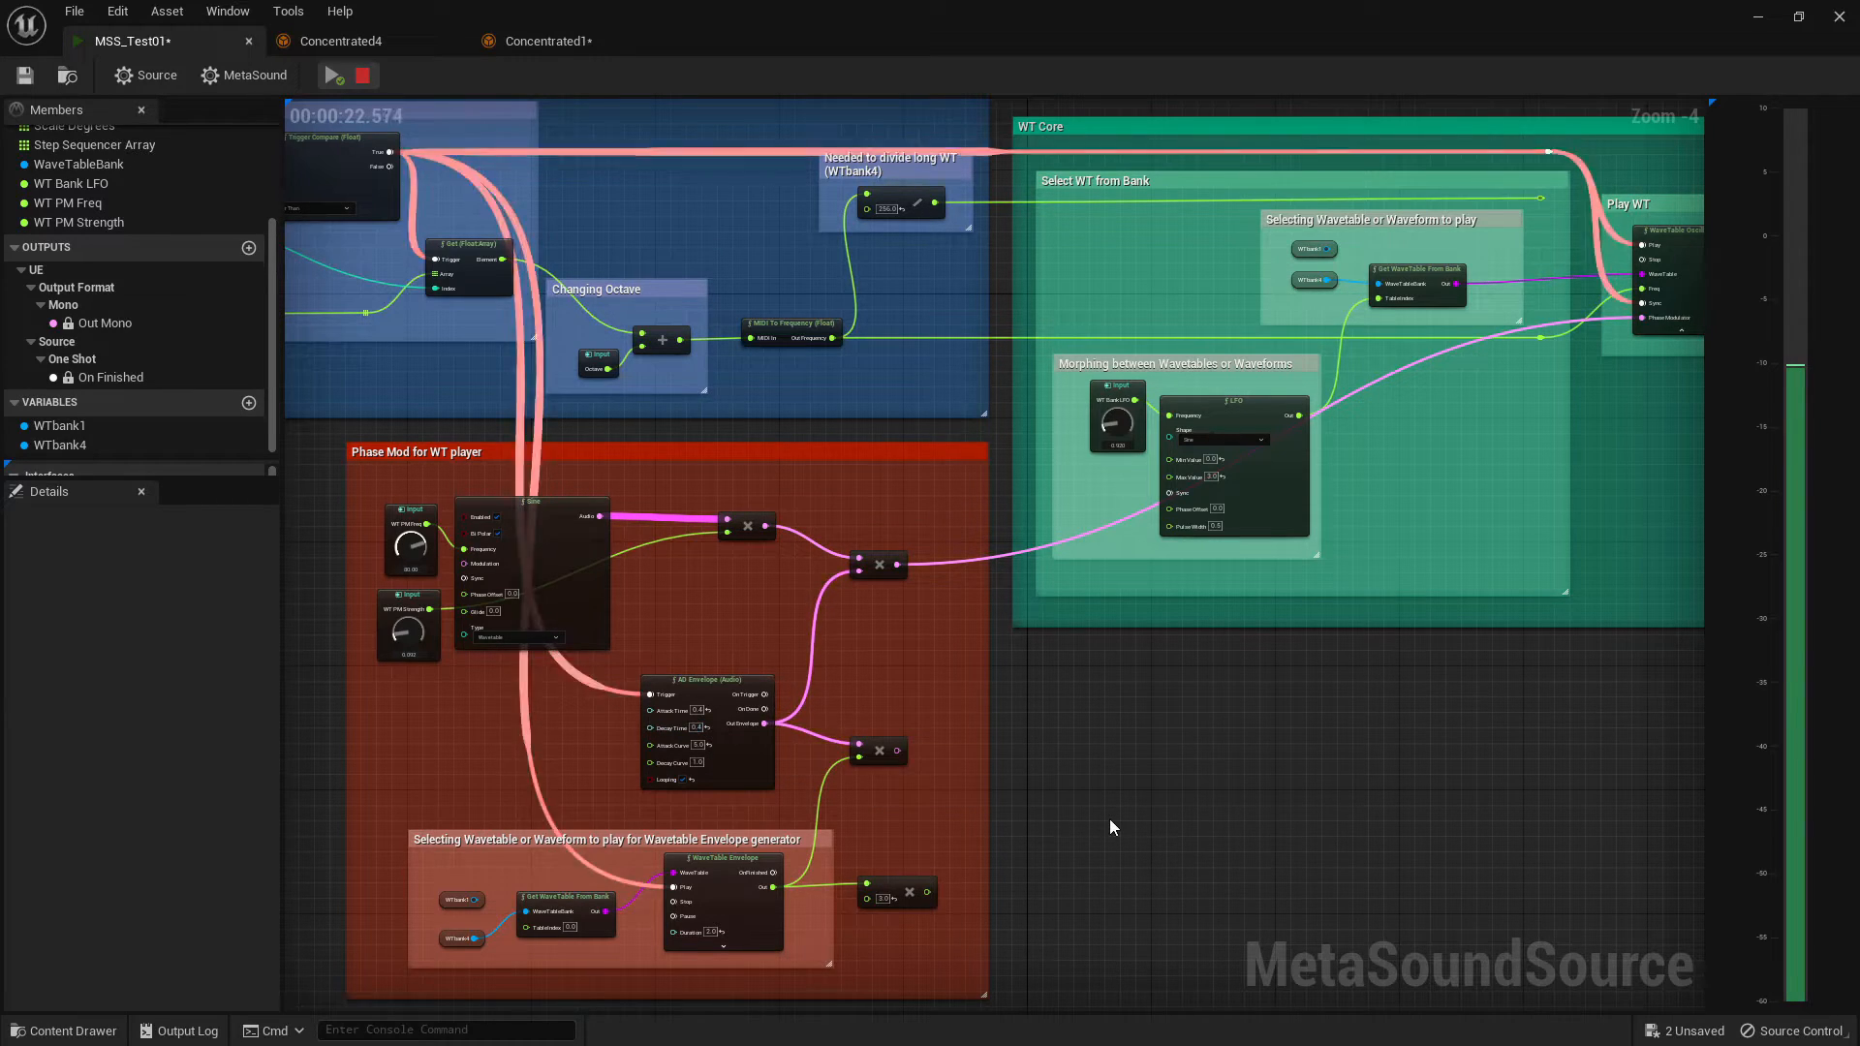
left_click(1110, 820)
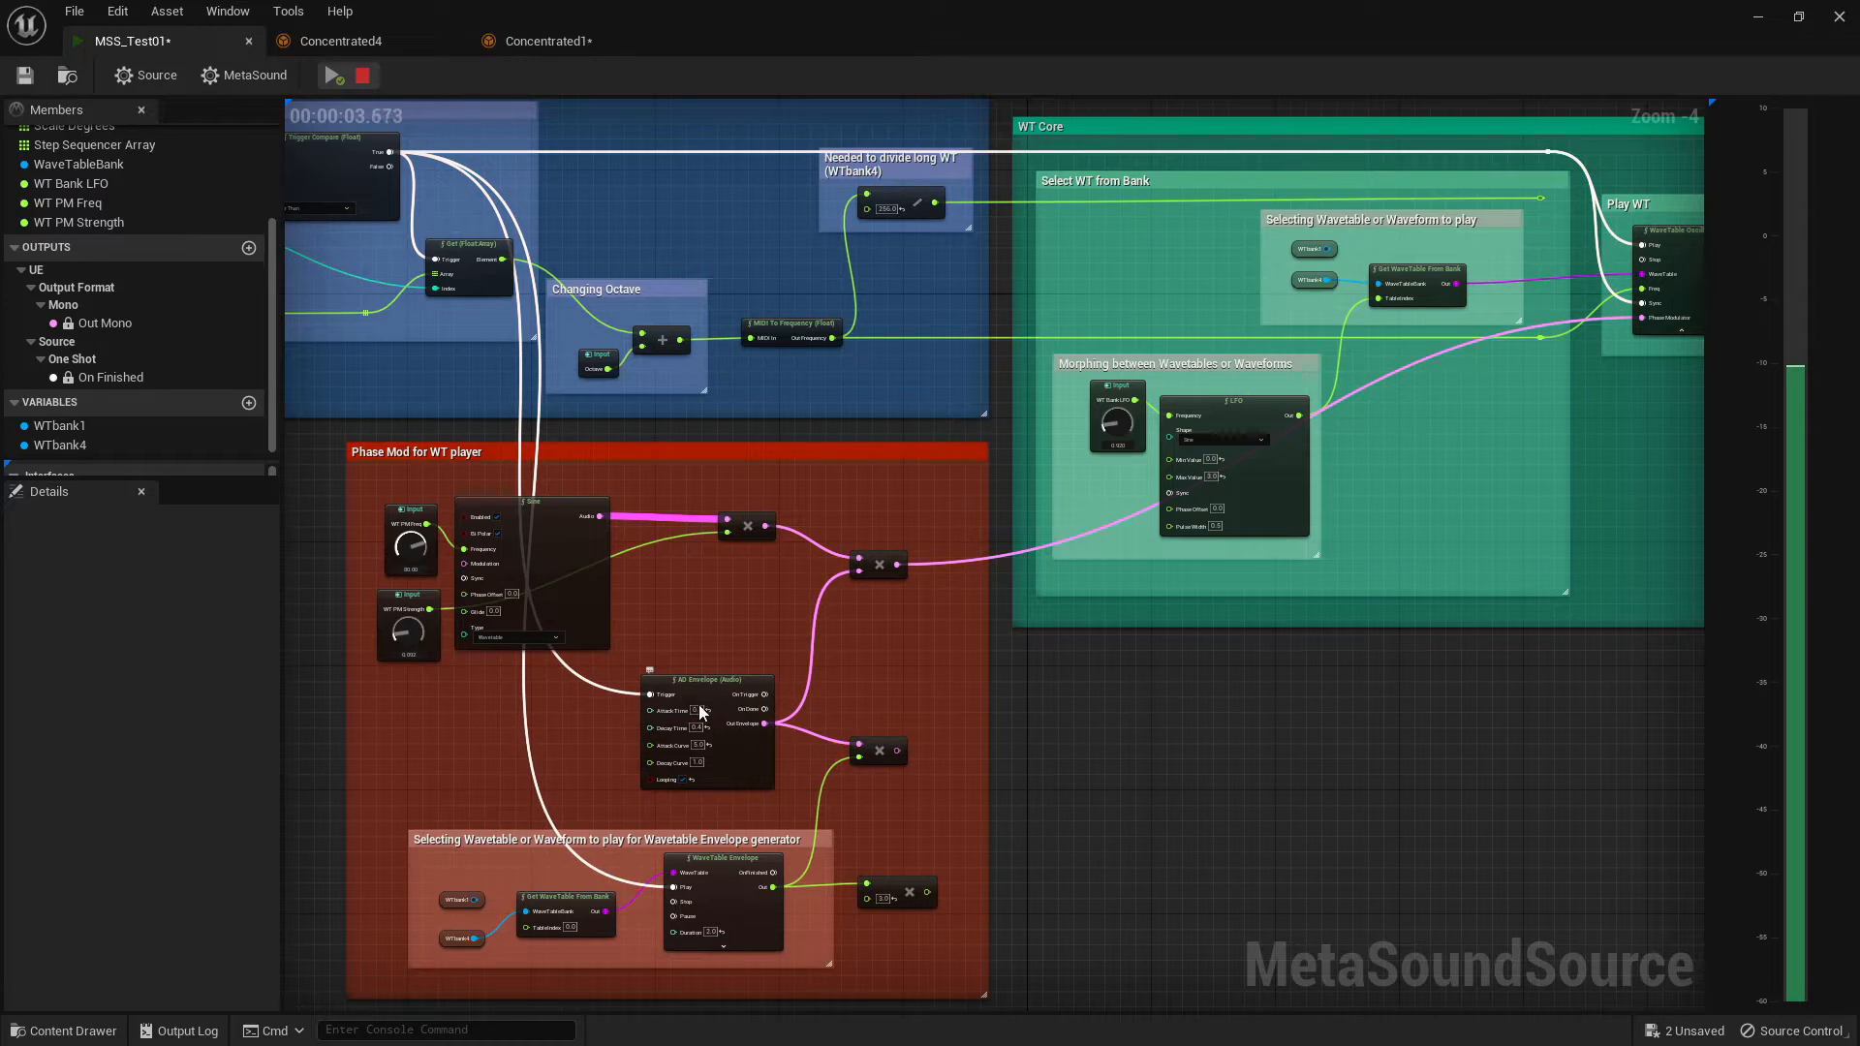
left_click_drag(764, 724, 856, 746)
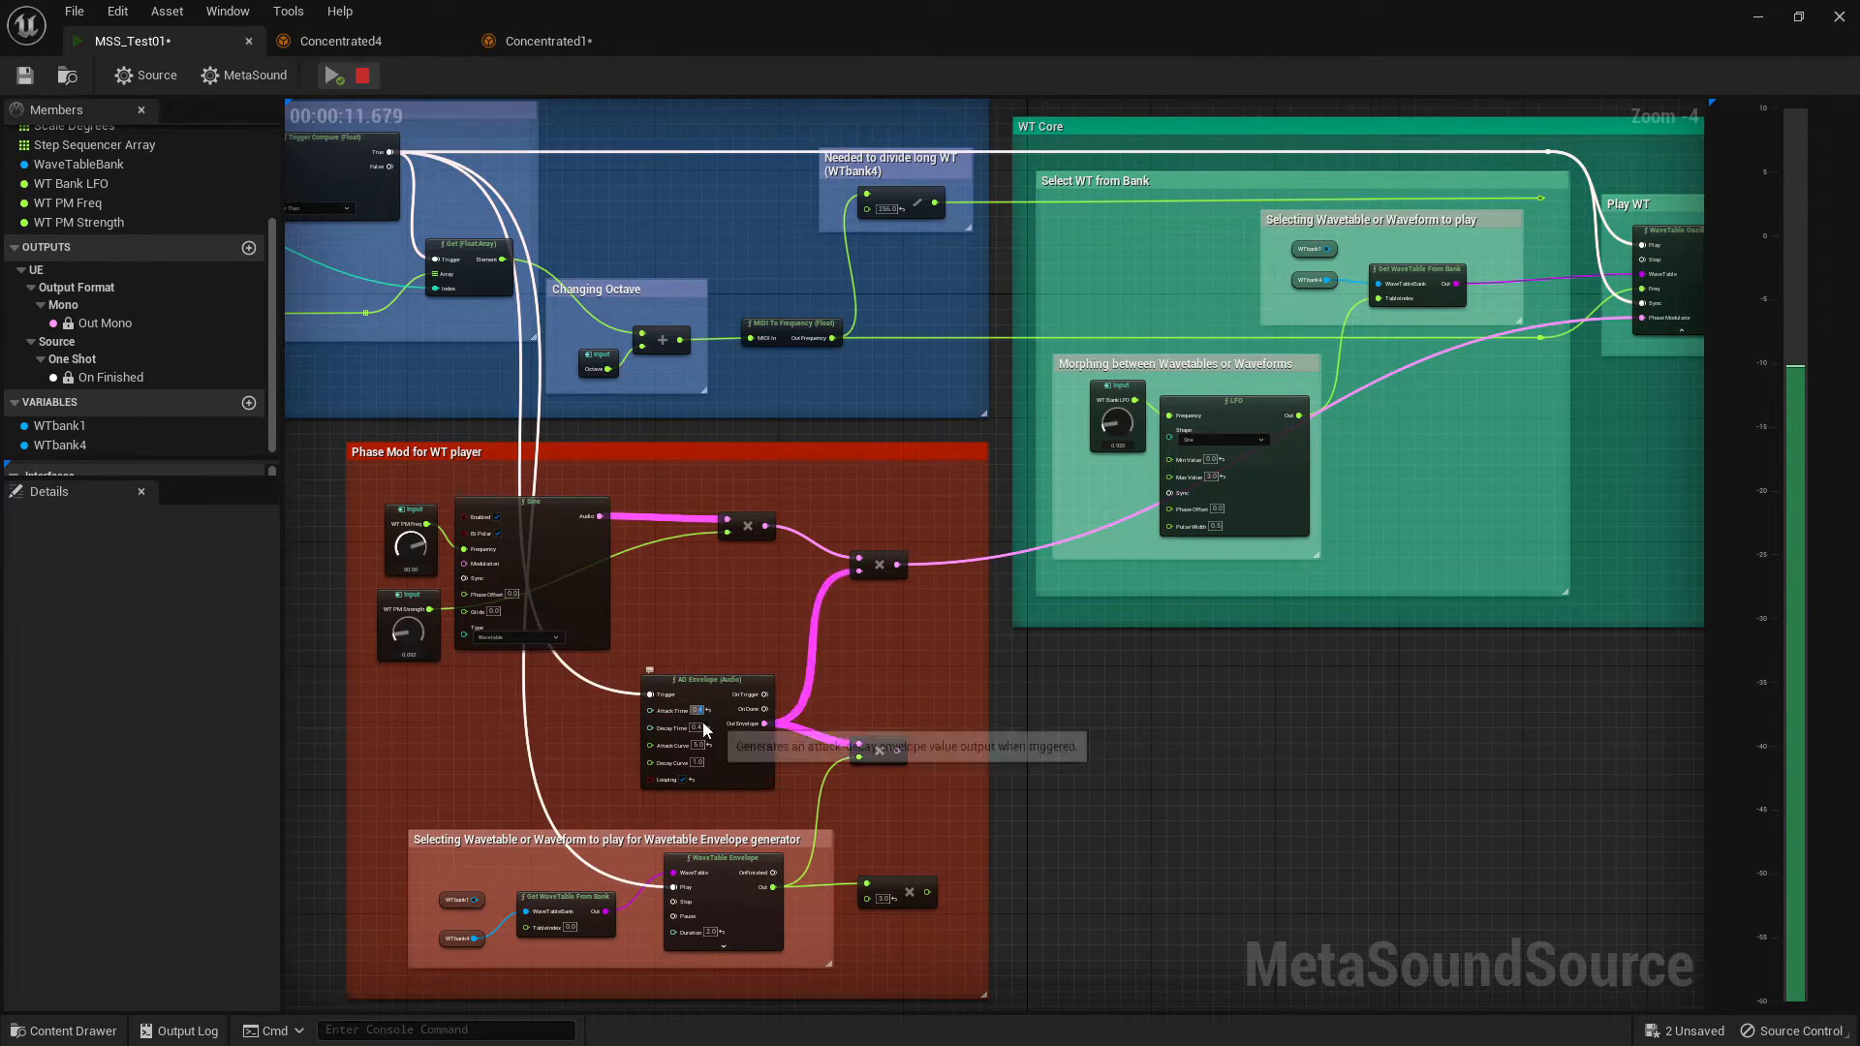
- Turn off looping on the AD Envelope, set its Decay Time to 0.5, and restart playback to audition it
left_click(682, 779)
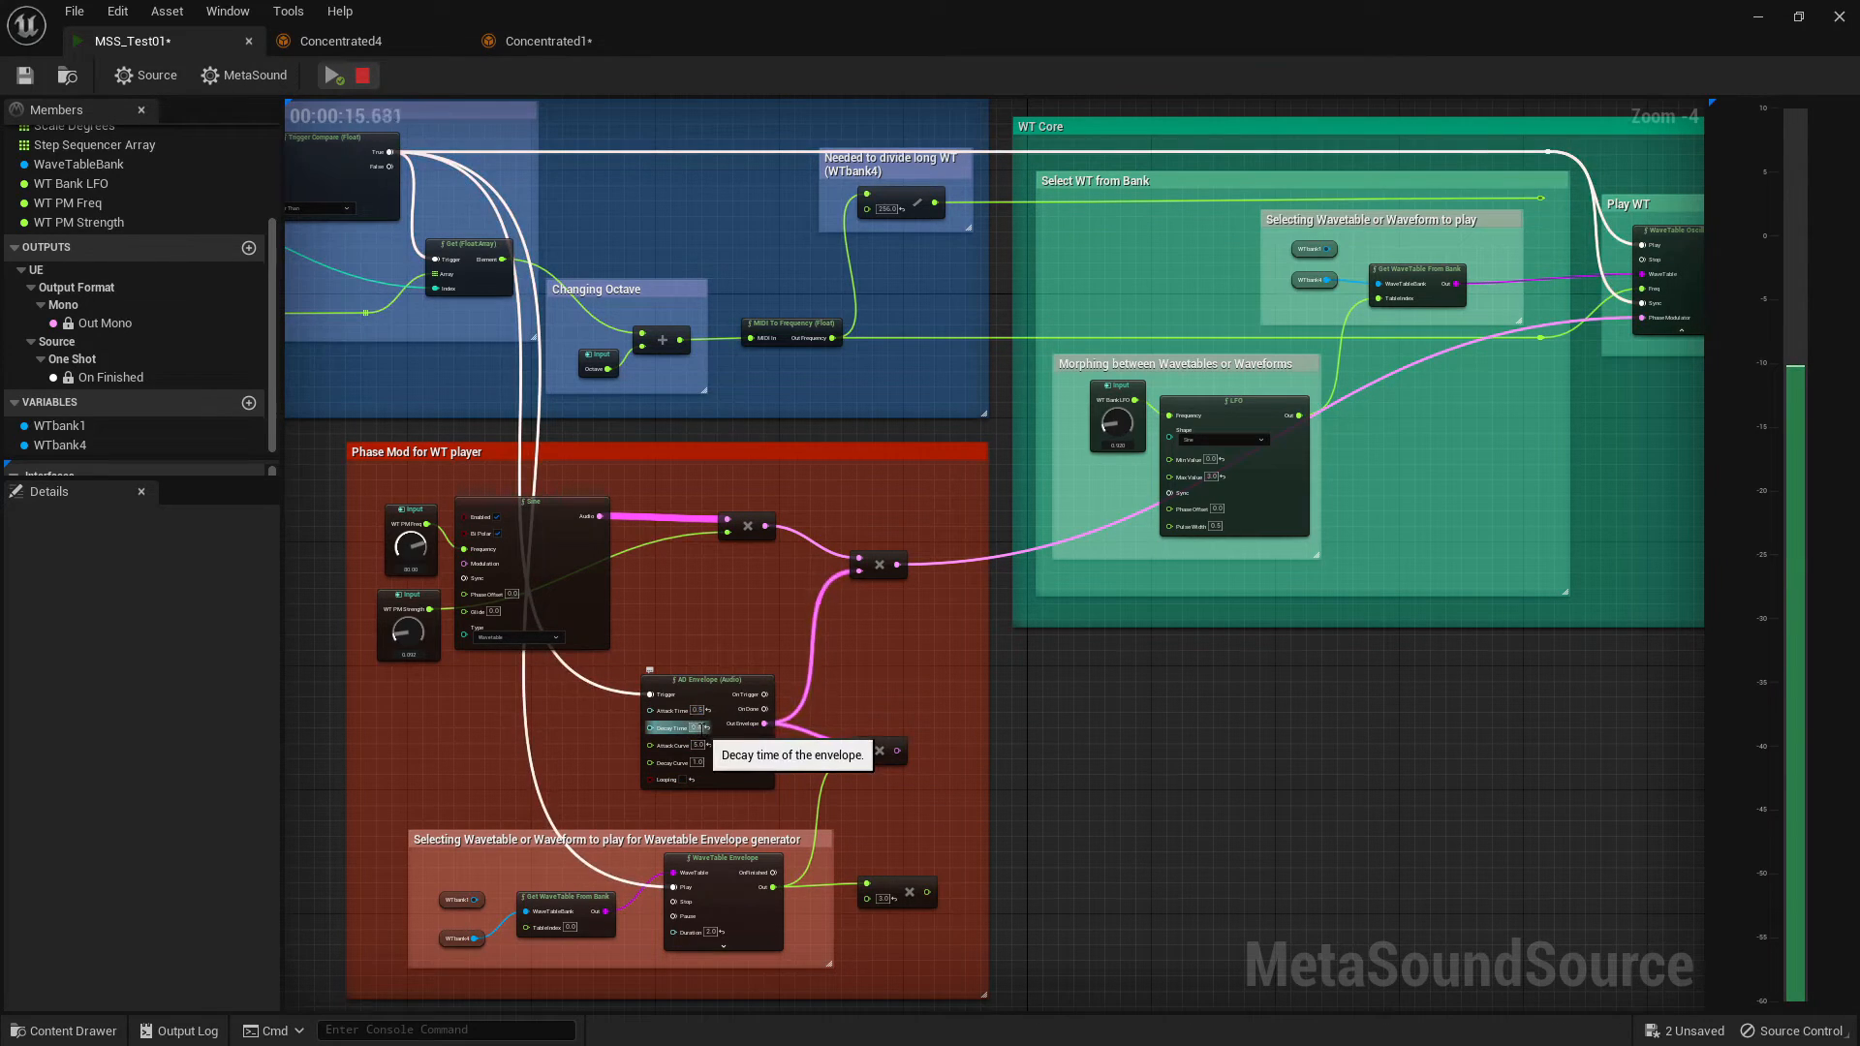
type("0.5")
left_click(1176, 728)
key("space")
key("space")
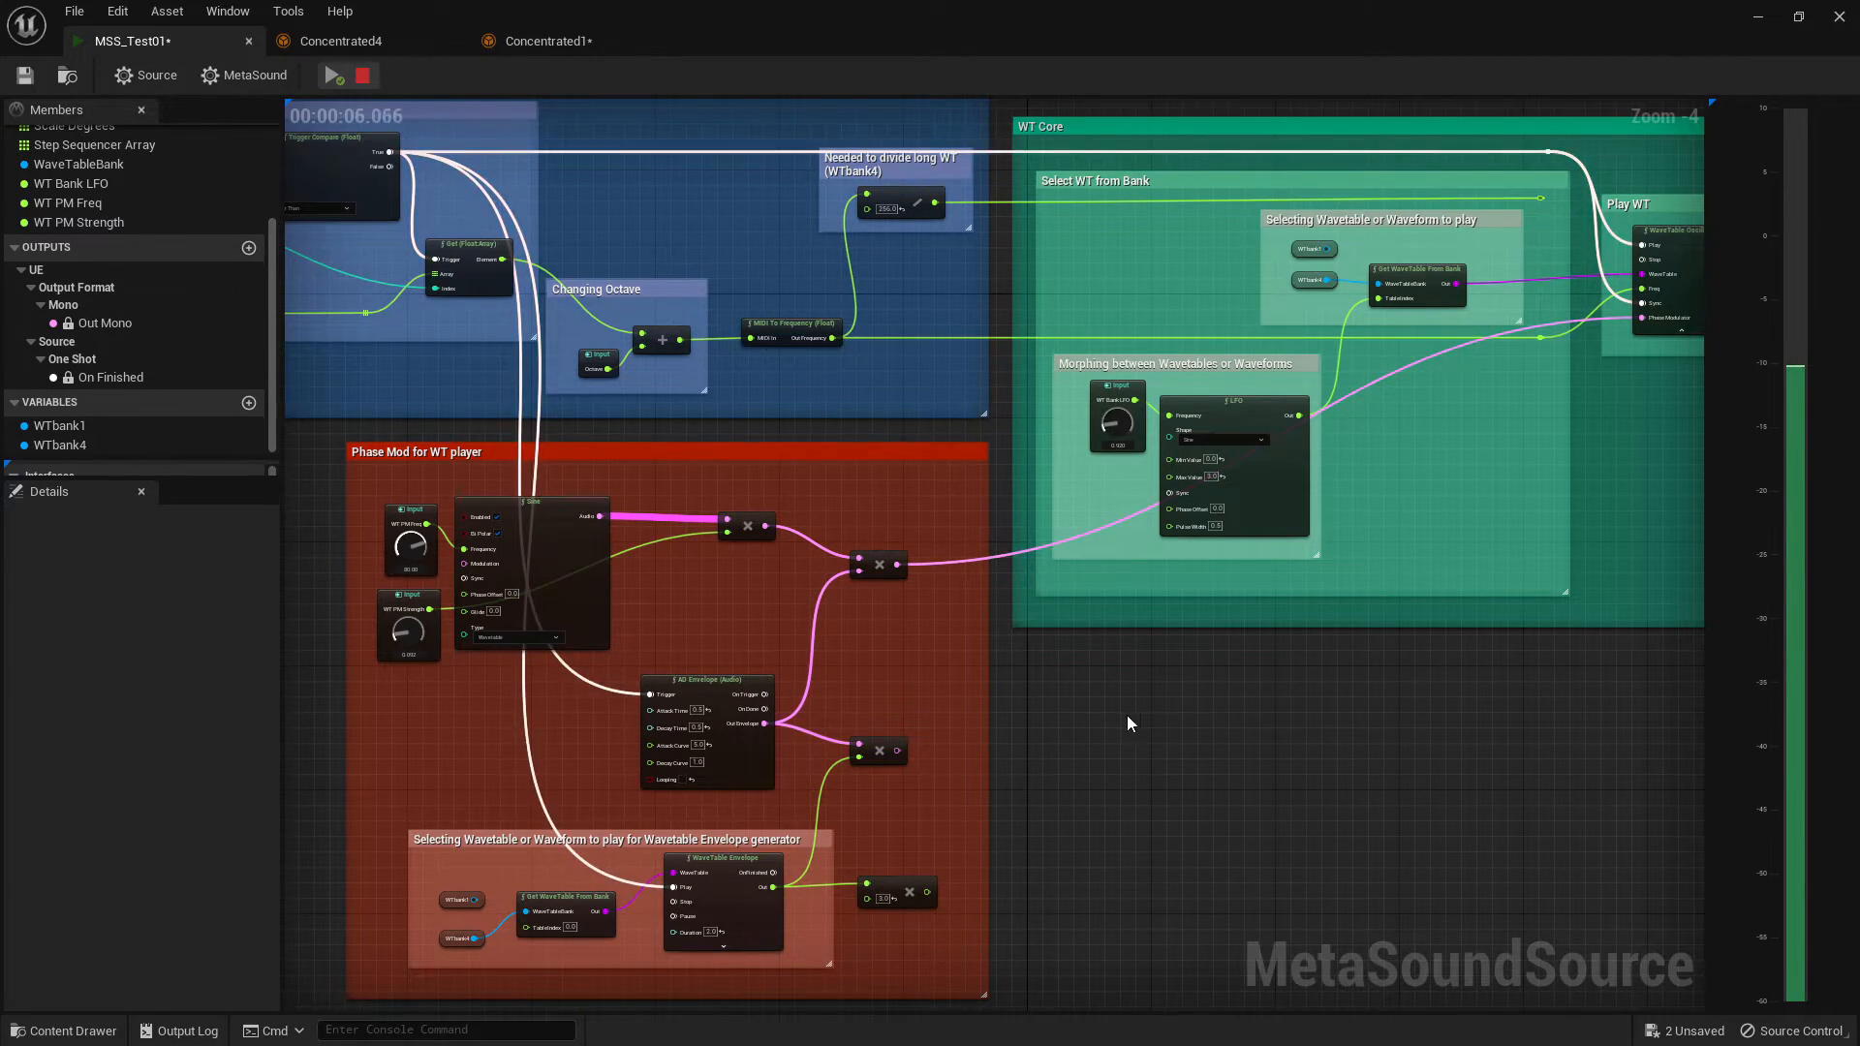
- Sweep the WT PM Strength knob up and down during playback to audition the envelope-shaped phase modulation depth
left_click(736, 841)
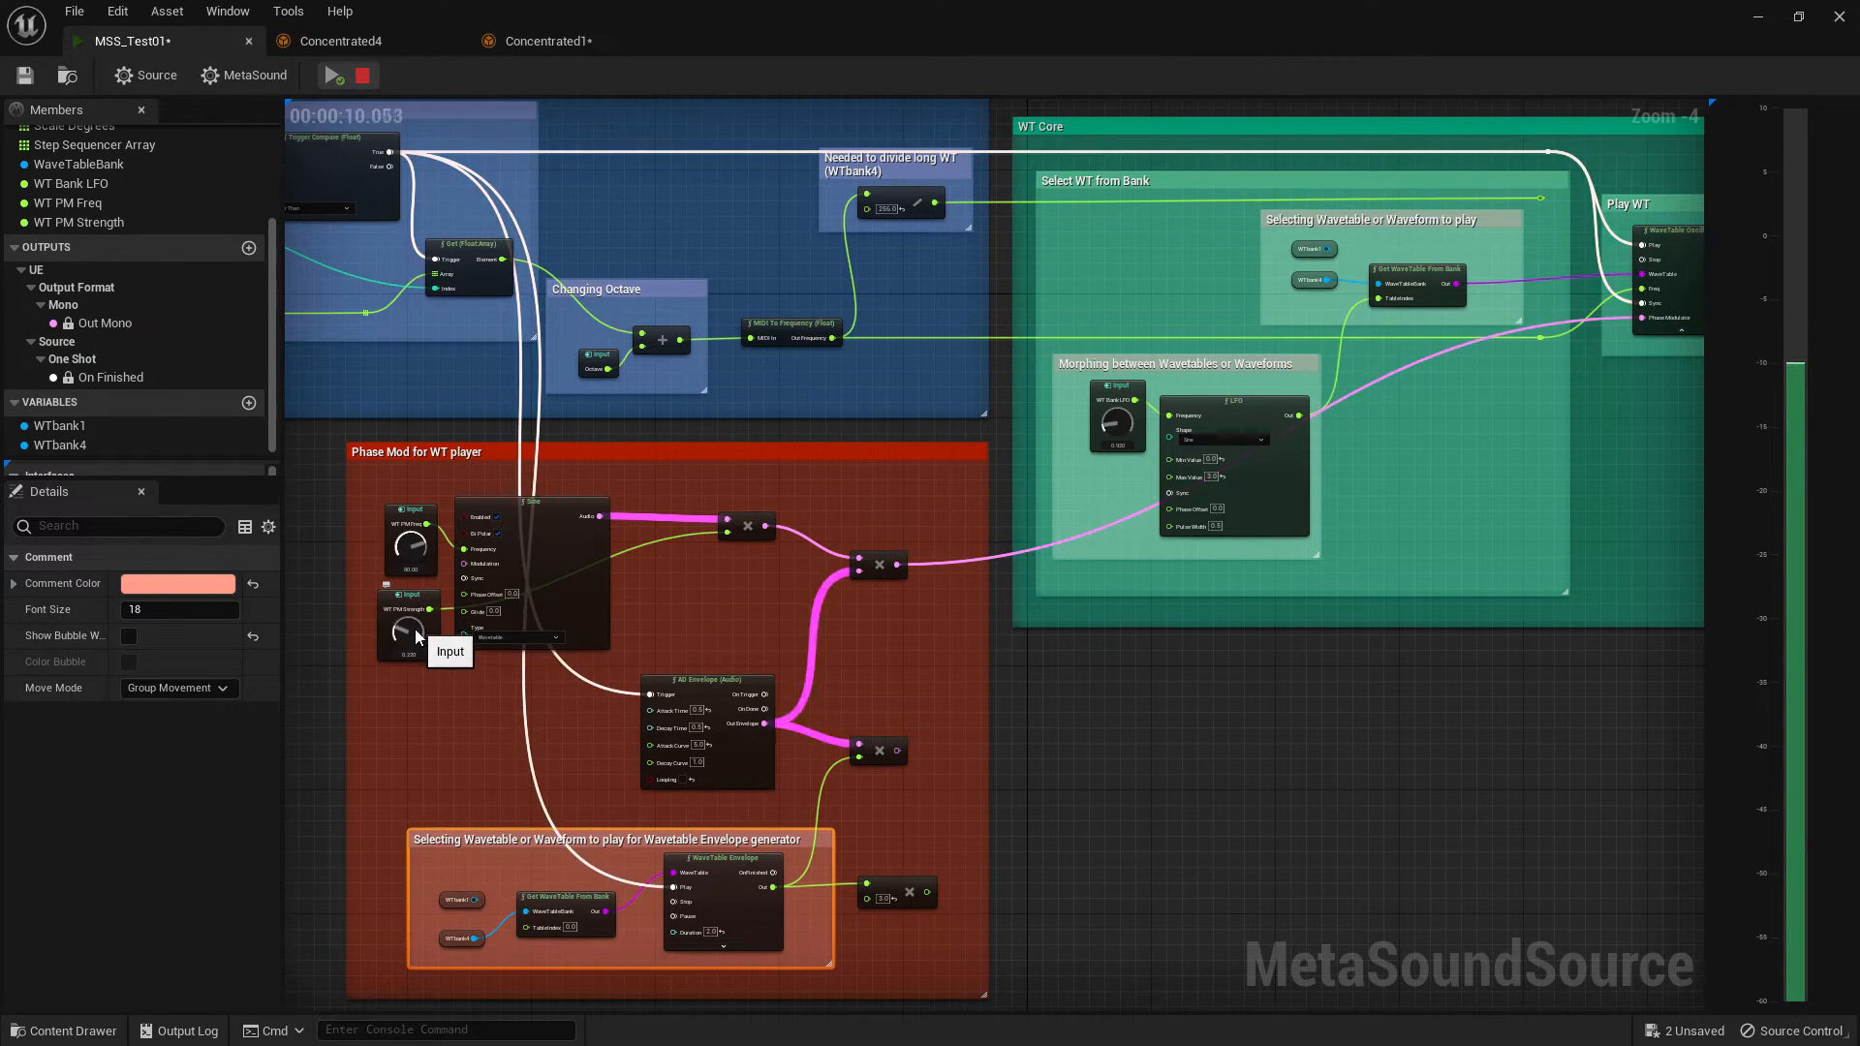
left_click_drag(411, 633, 416, 655)
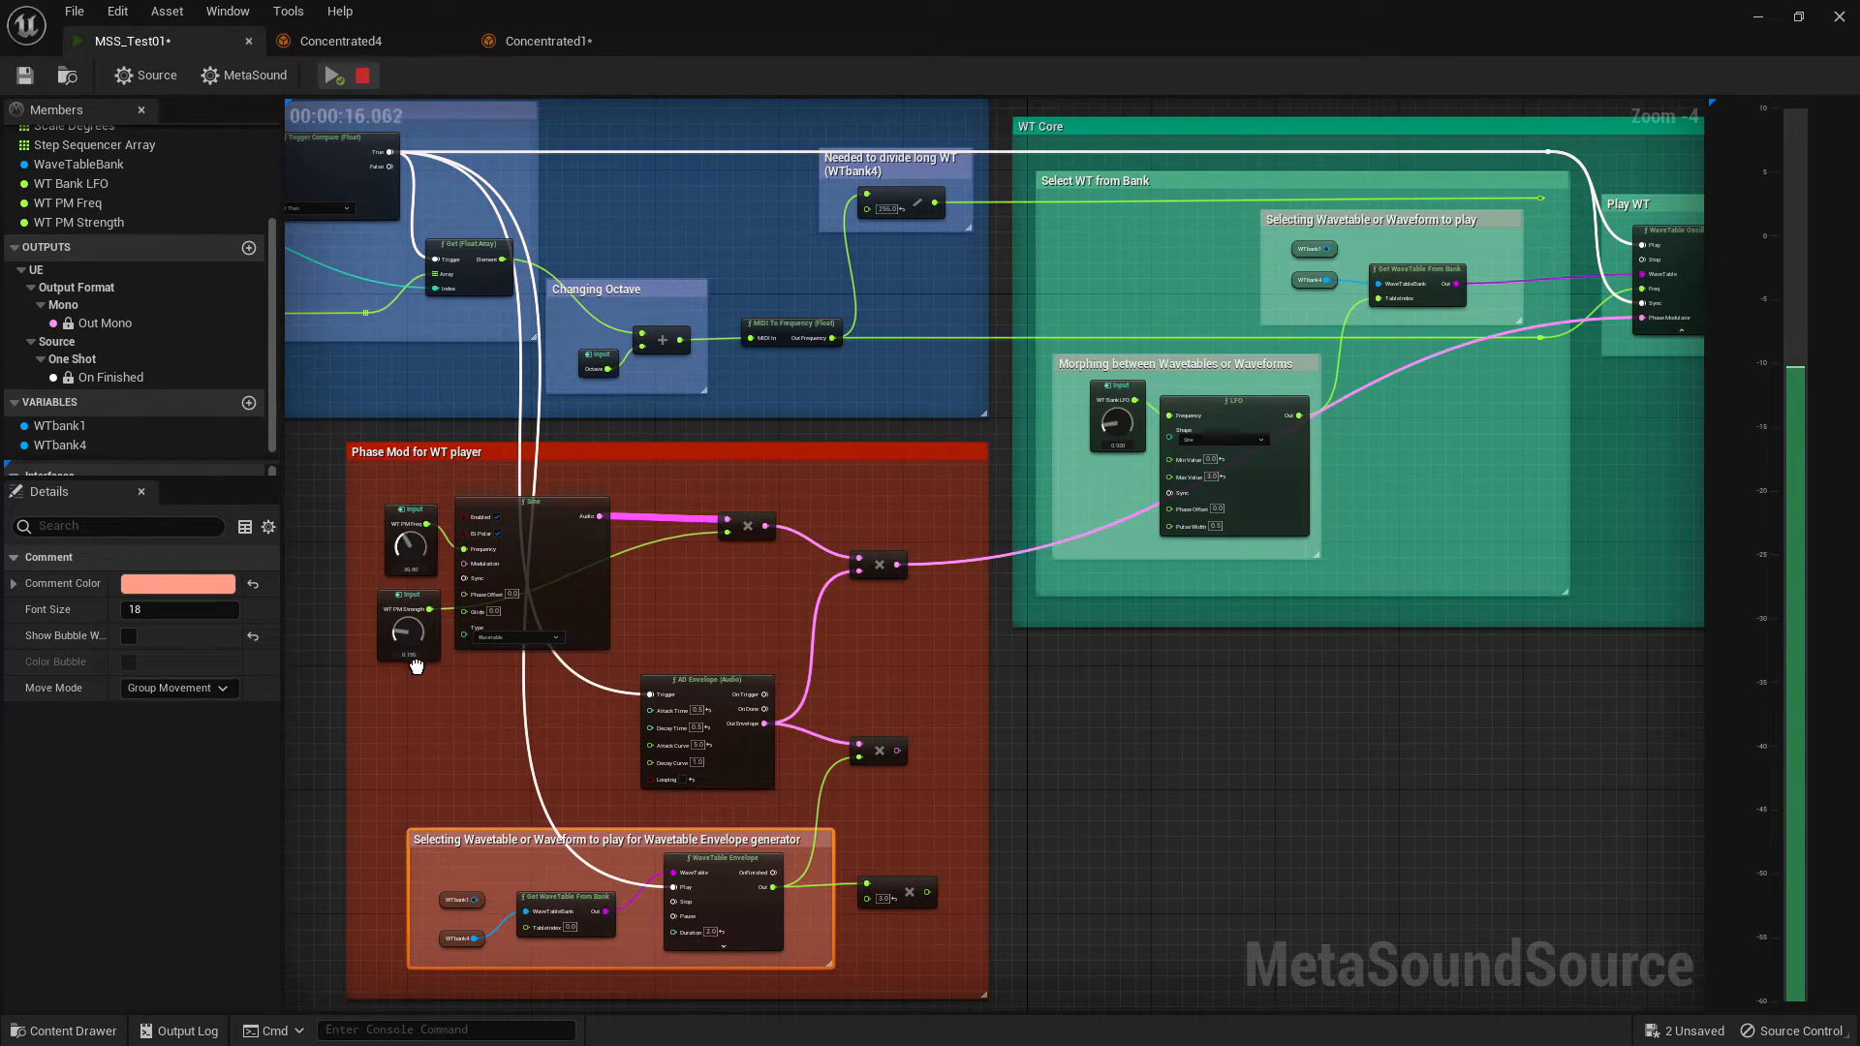
left_click_drag(416, 666, 423, 703)
left_click_drag(411, 633, 408, 595)
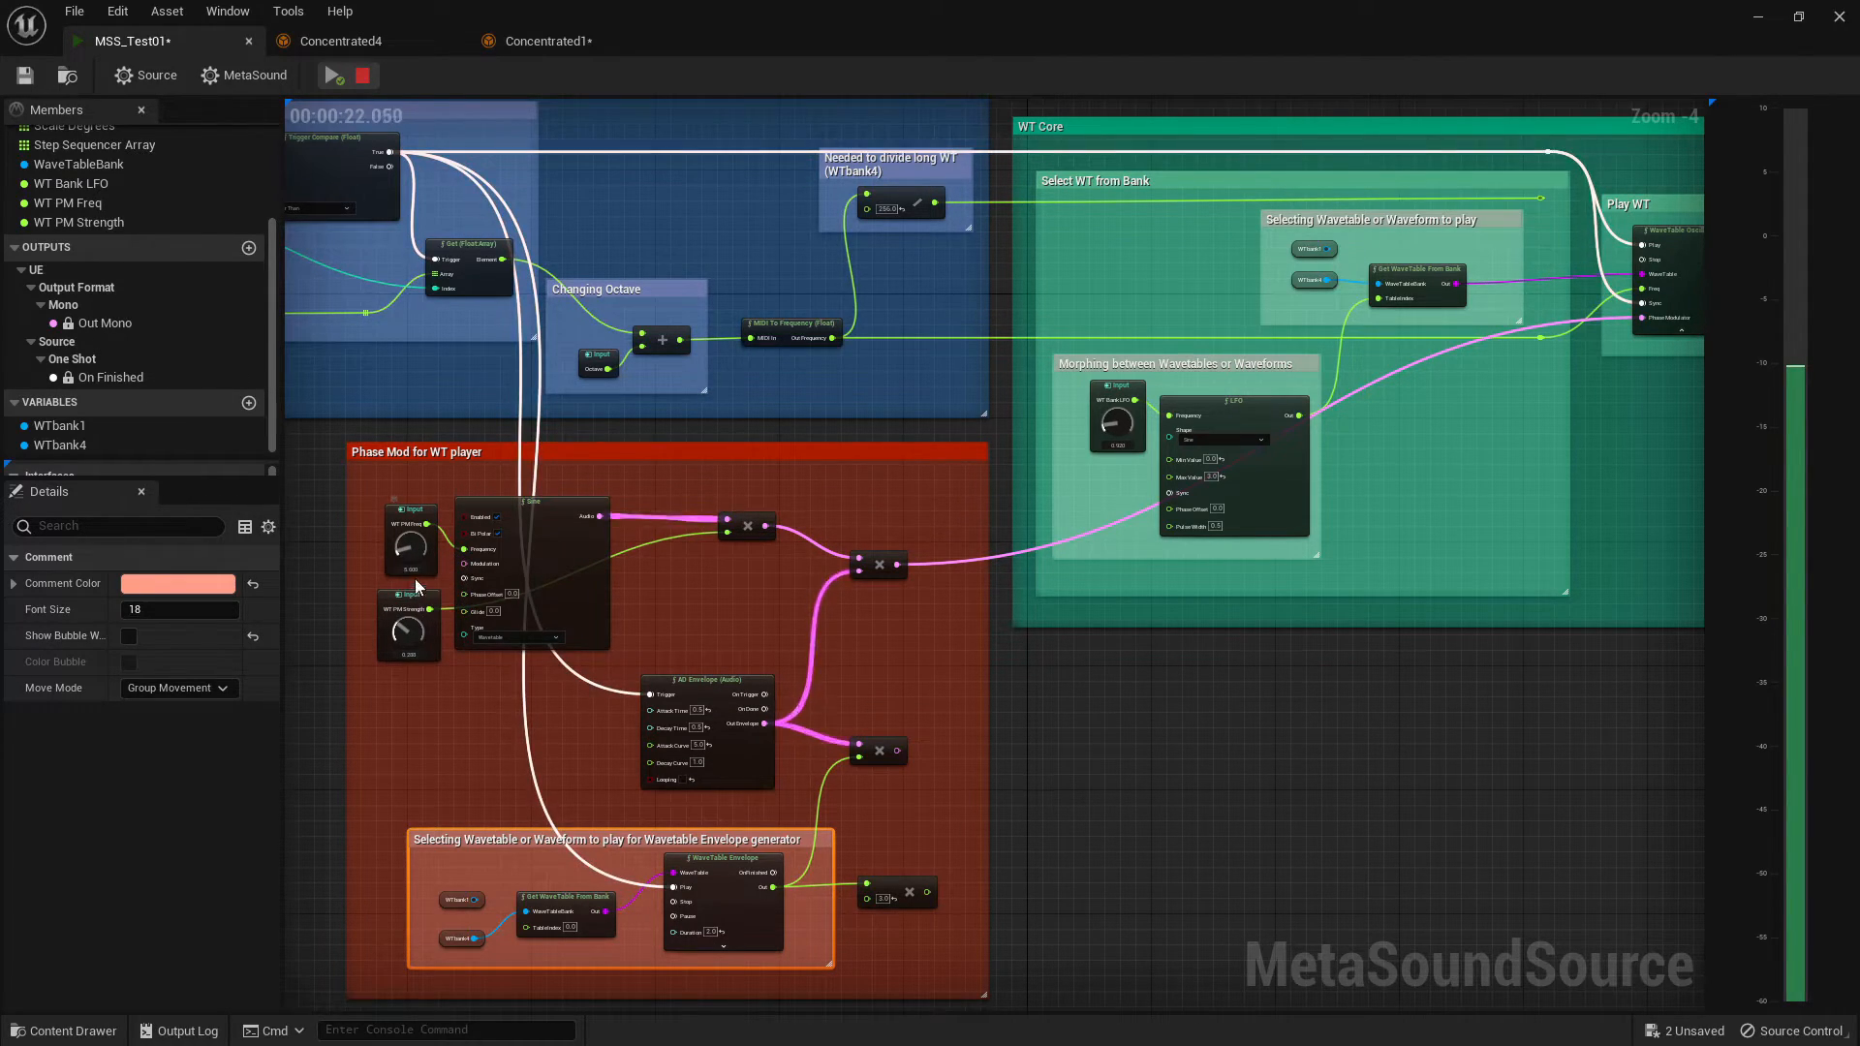
mouse_move(423, 528)
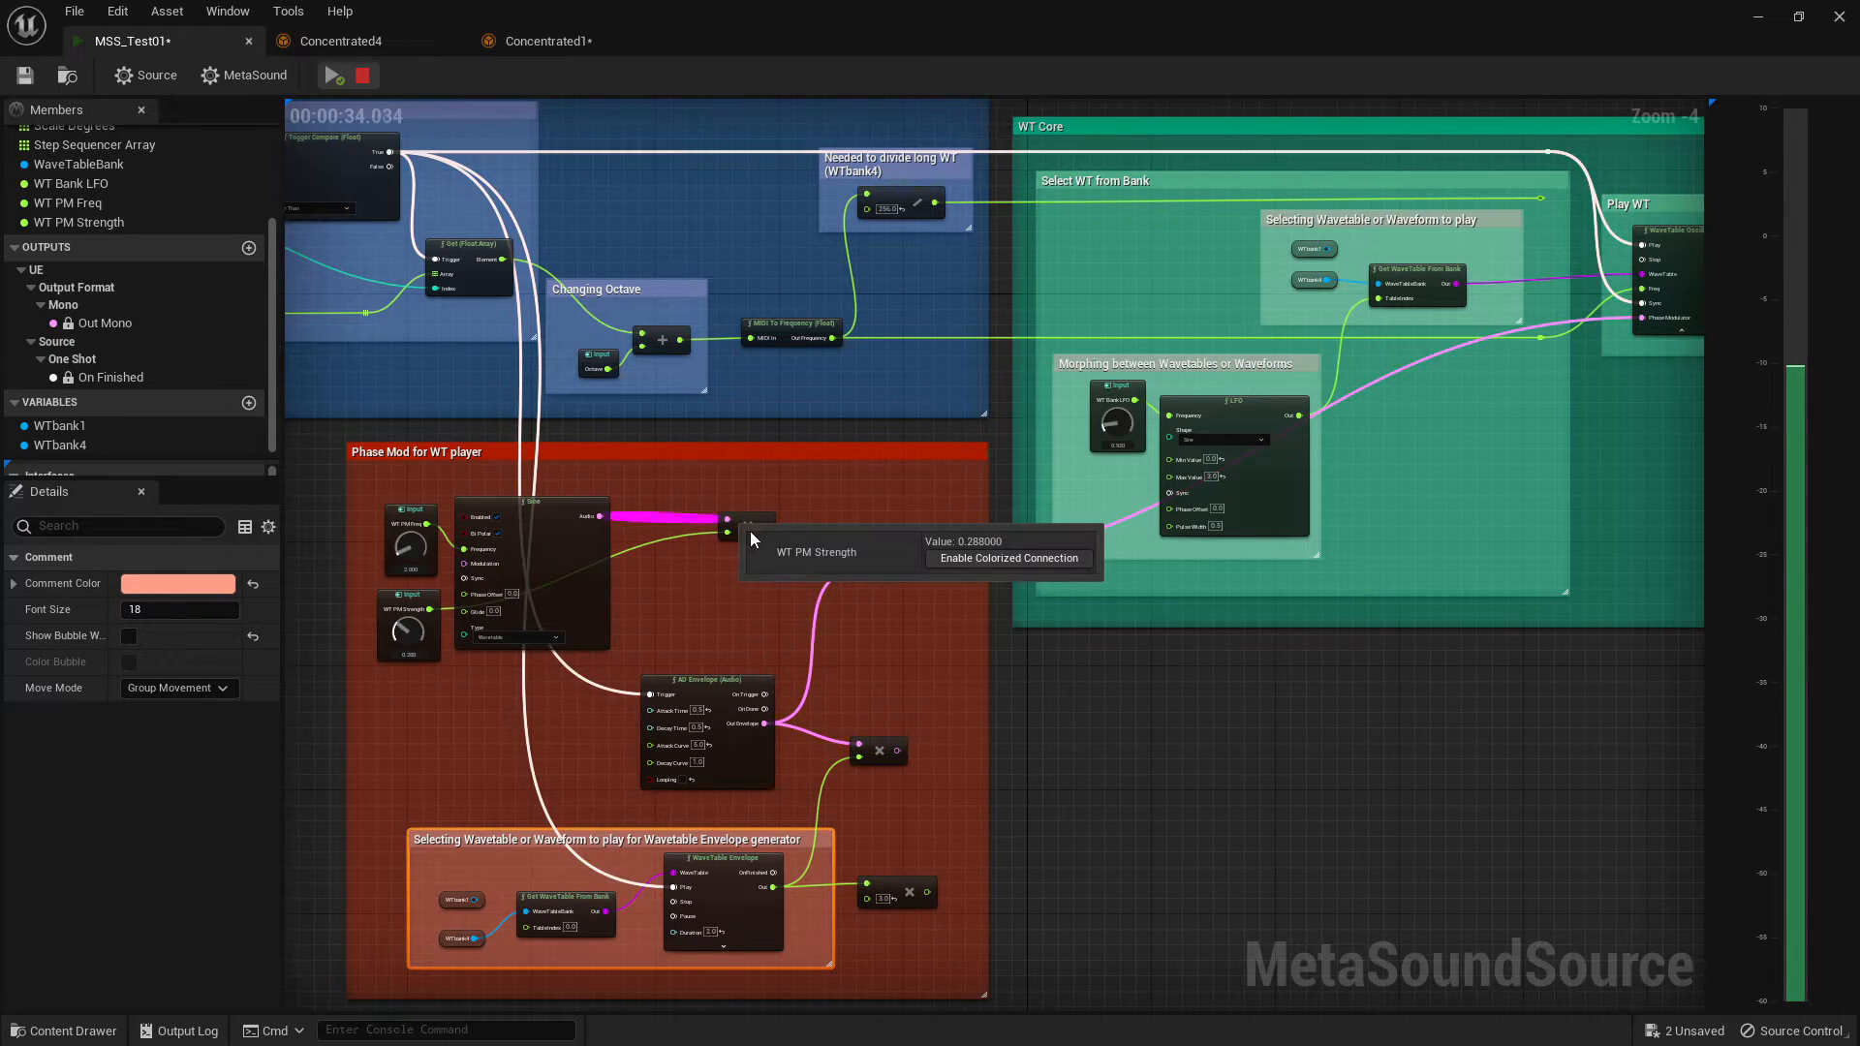
left_click_drag(426, 632, 429, 778)
left_click_drag(440, 676, 432, 523)
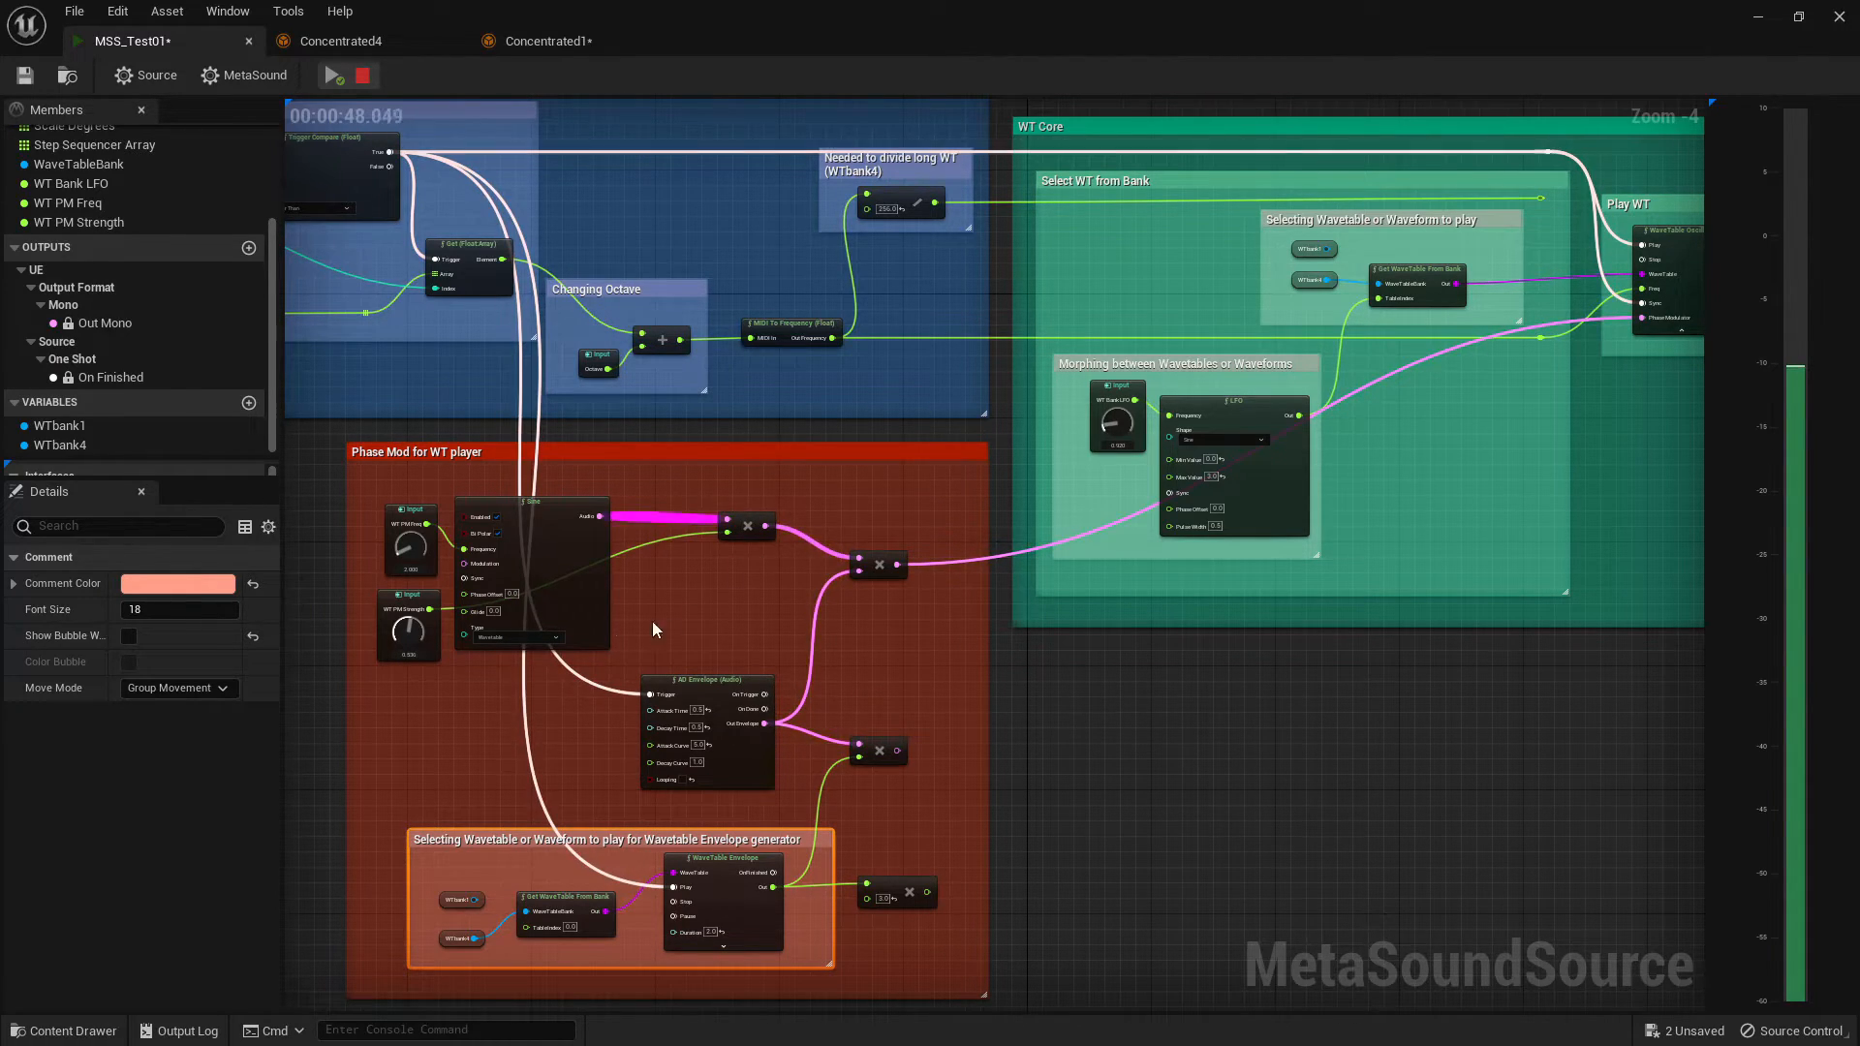
- Vary the WT PM Freq knob together with WT PM Strength to audition different modulation frequencies during playback
left_click_drag(395, 535, 407, 547)
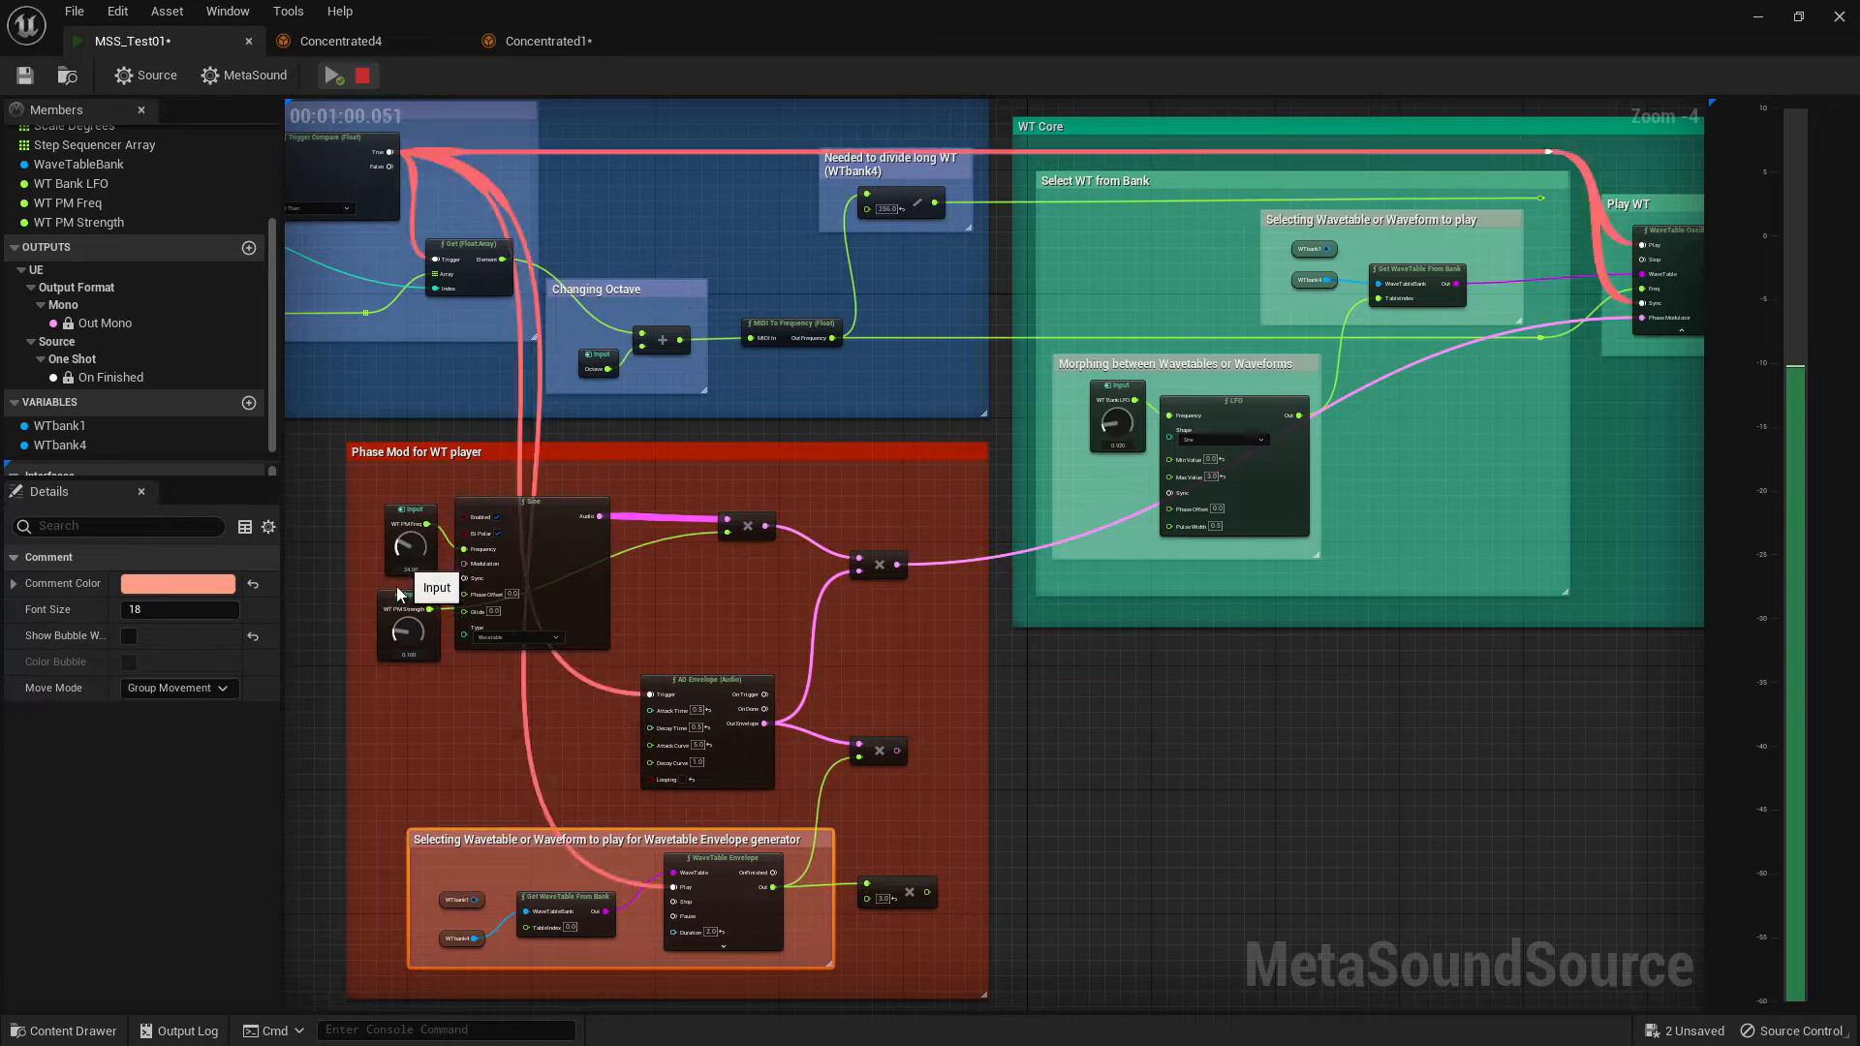
left_click_drag(409, 639, 410, 642)
left_click_drag(409, 551, 412, 559)
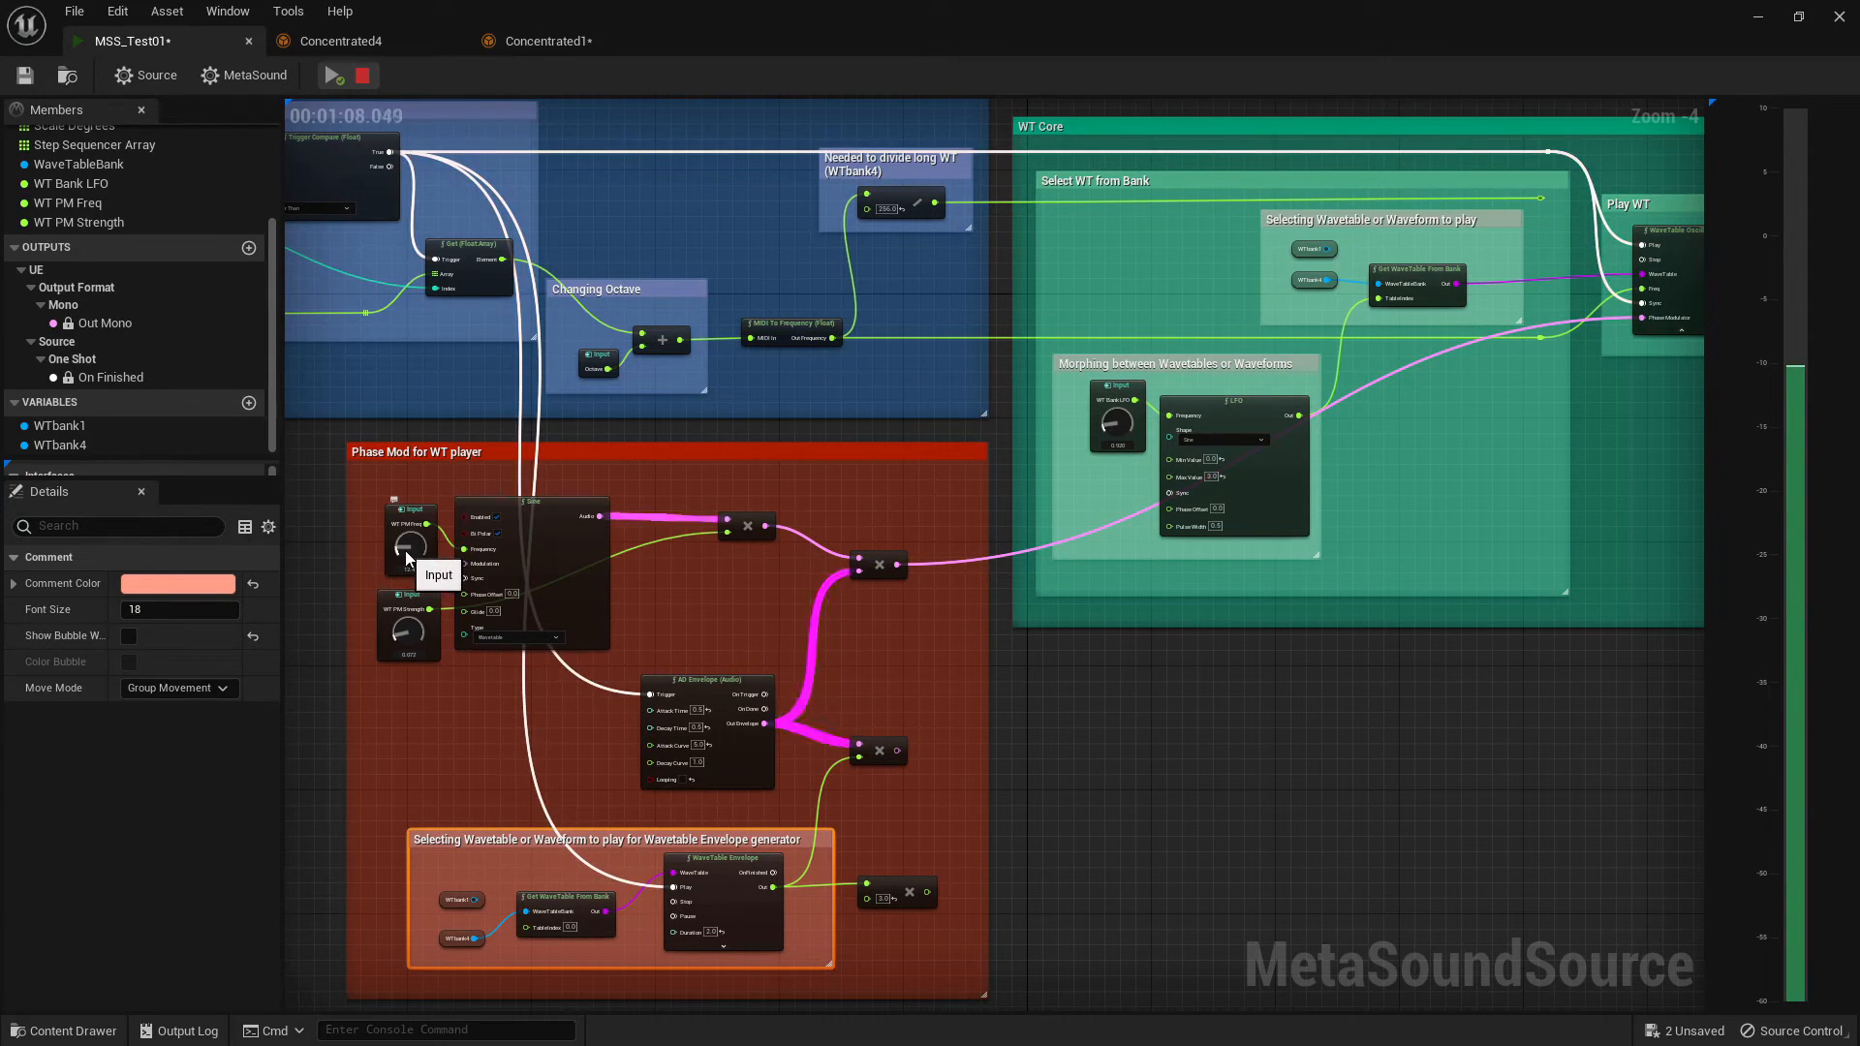
left_click_drag(408, 553, 408, 545)
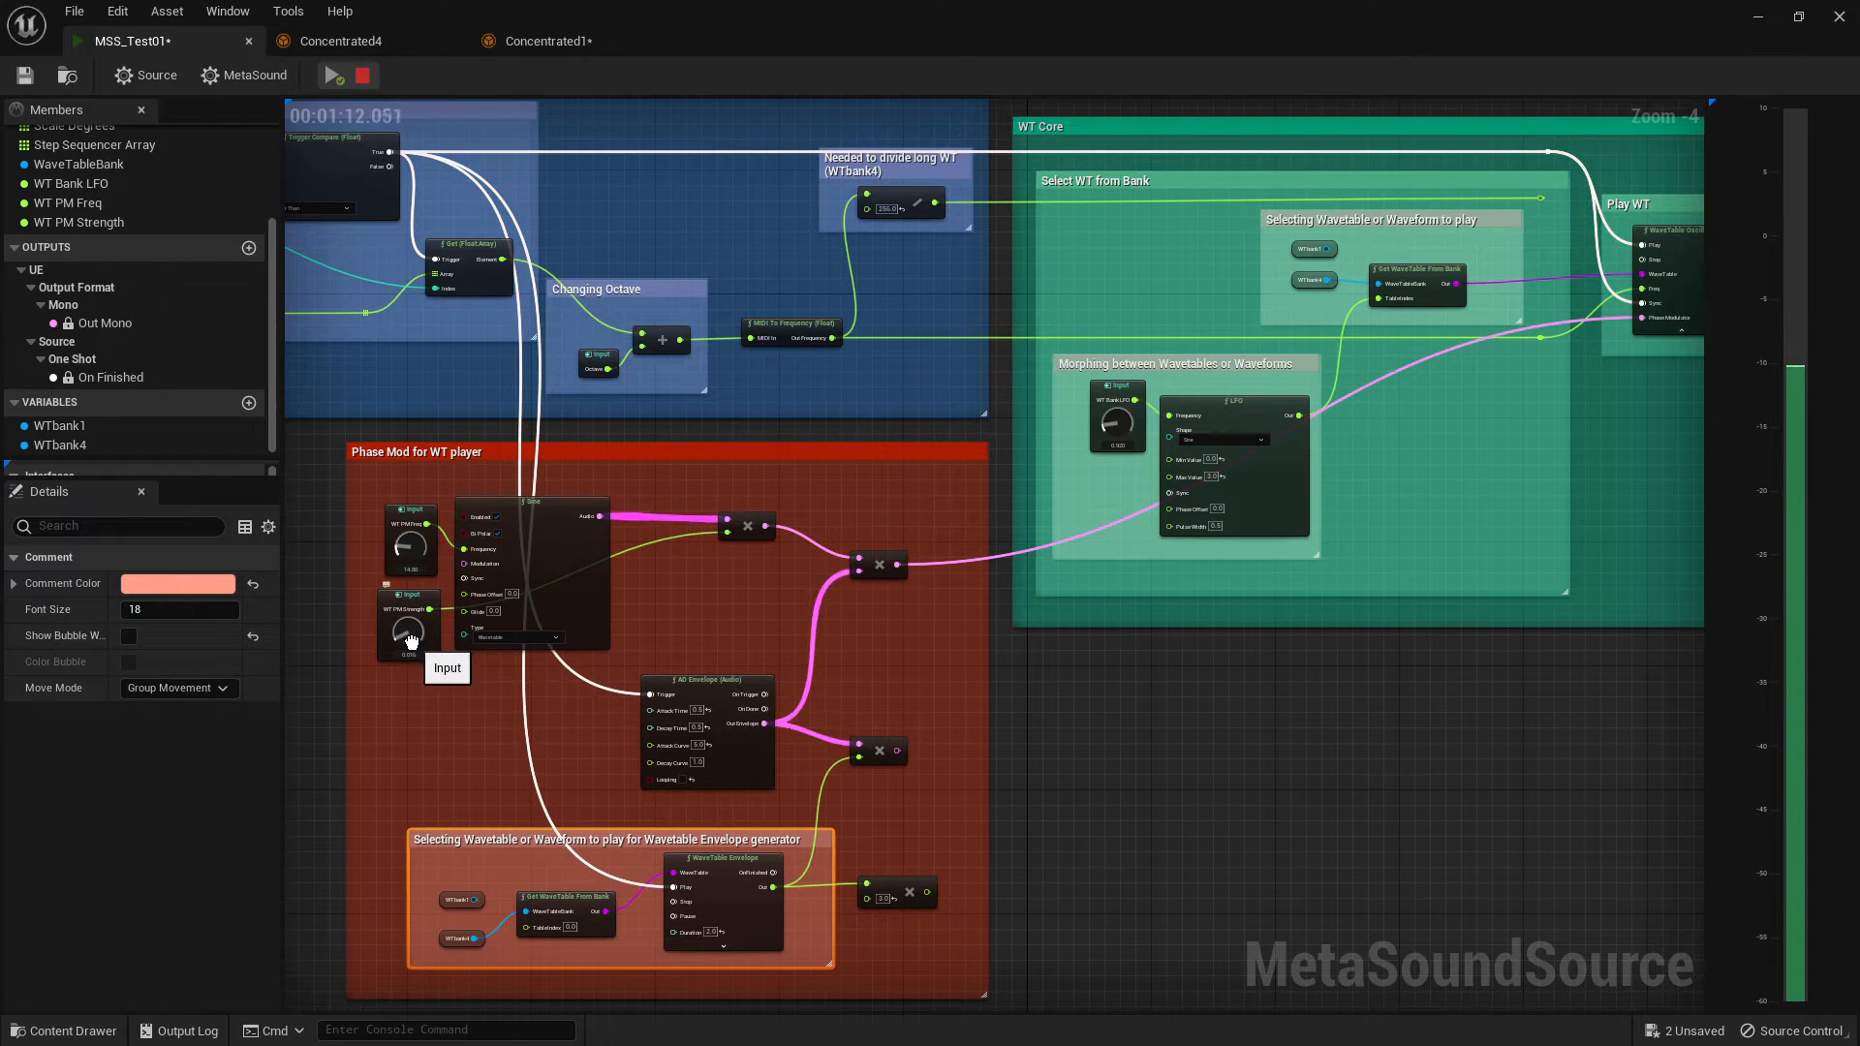
left_click_drag(418, 554, 409, 529)
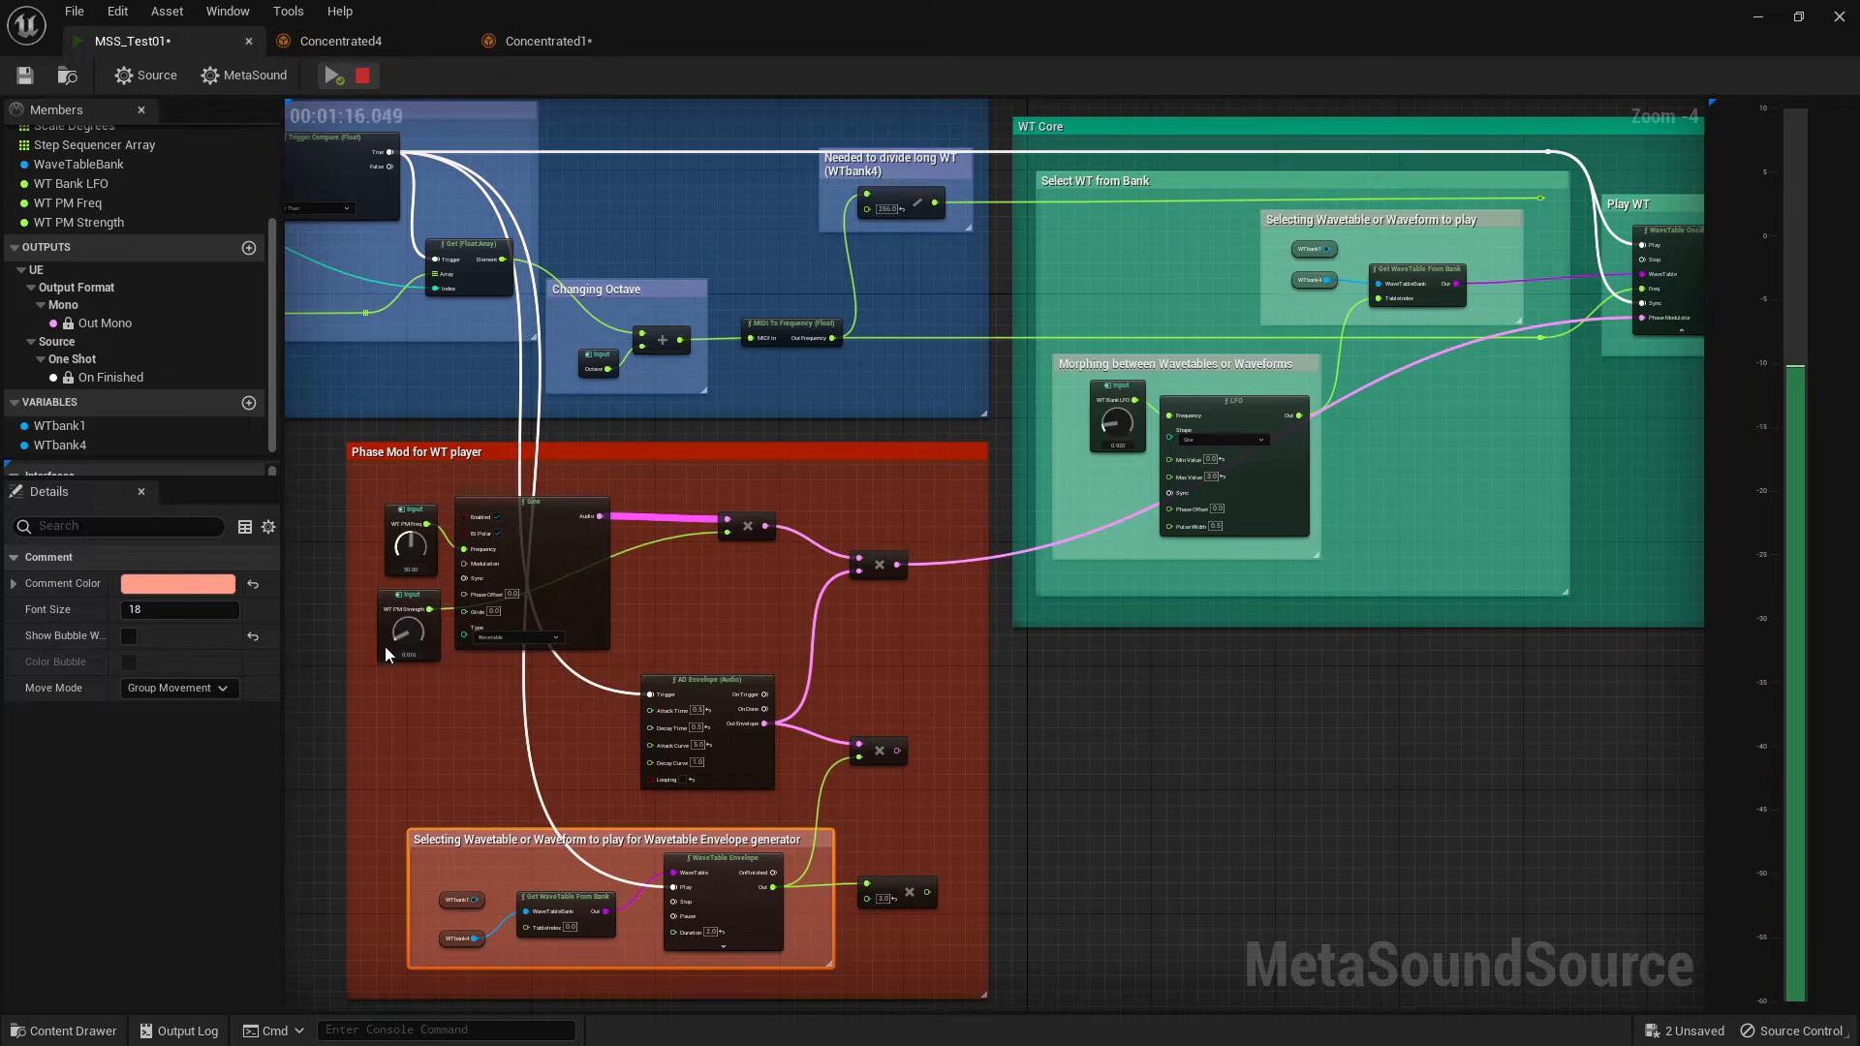
left_click_drag(408, 636, 407, 629)
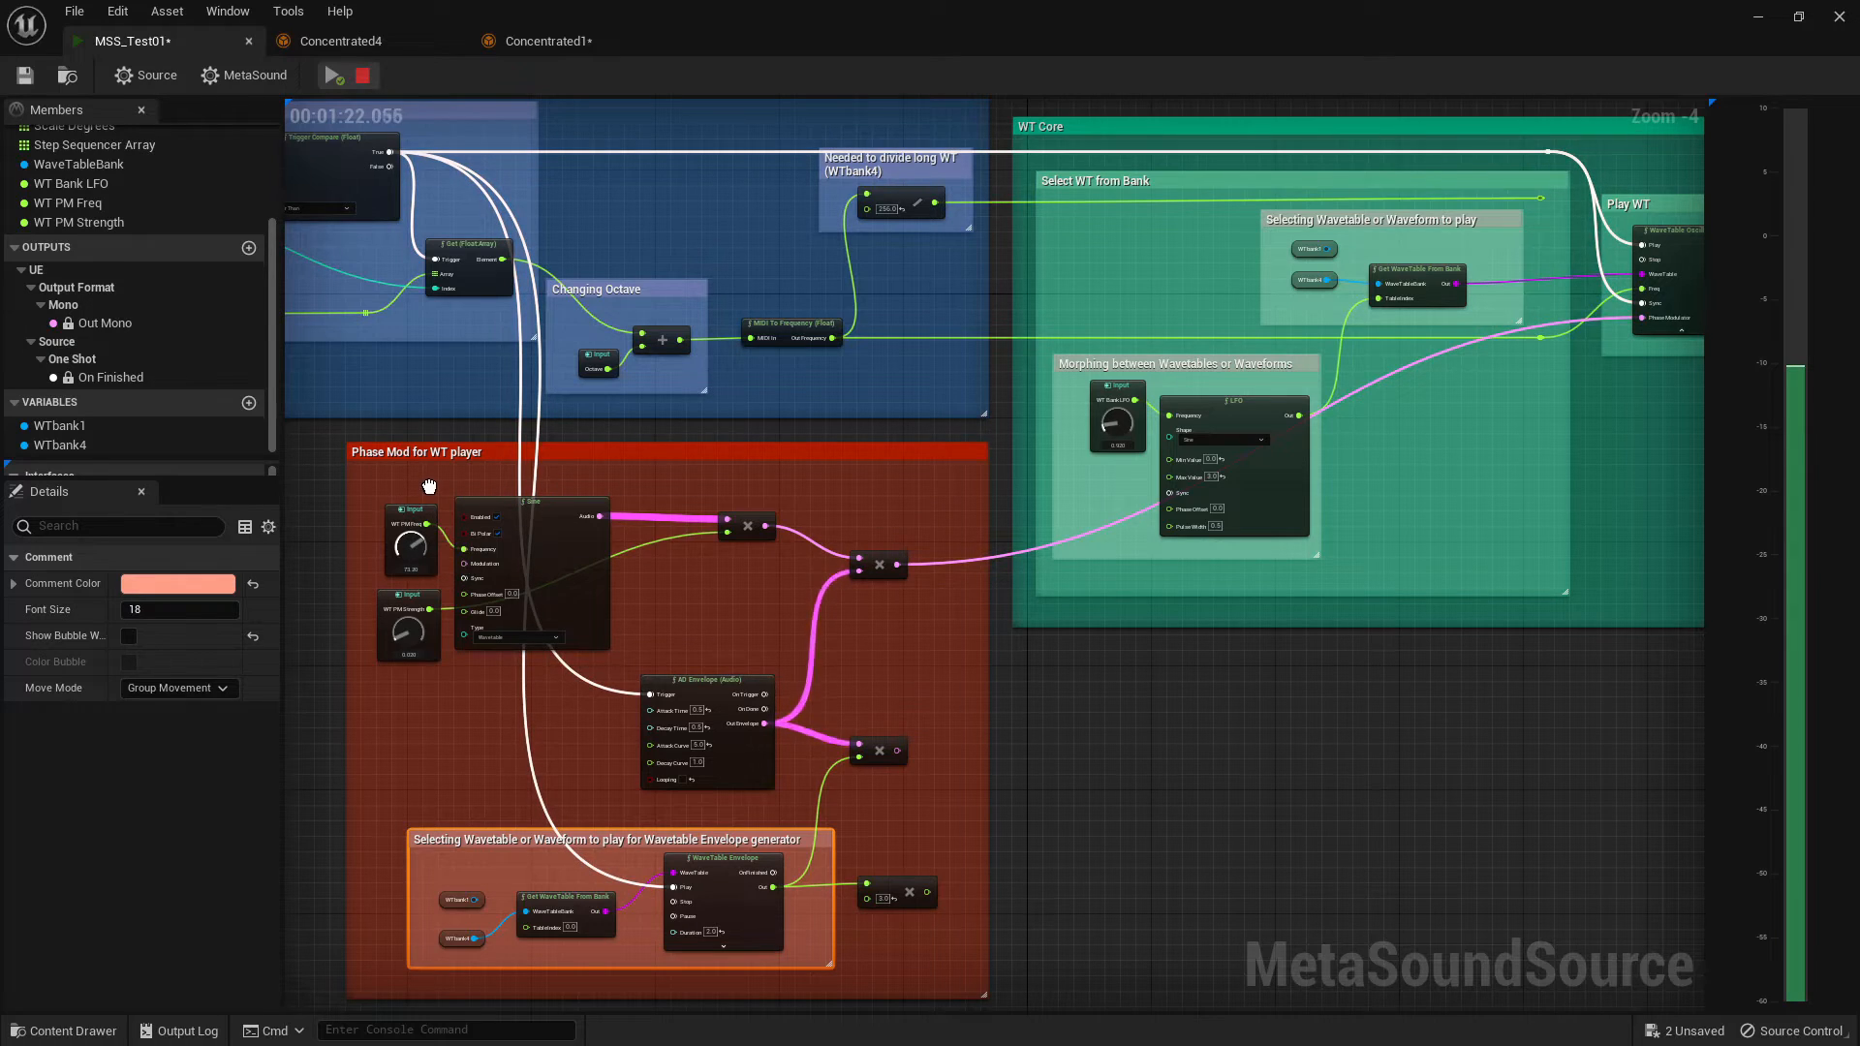
left_click_drag(429, 486, 432, 433)
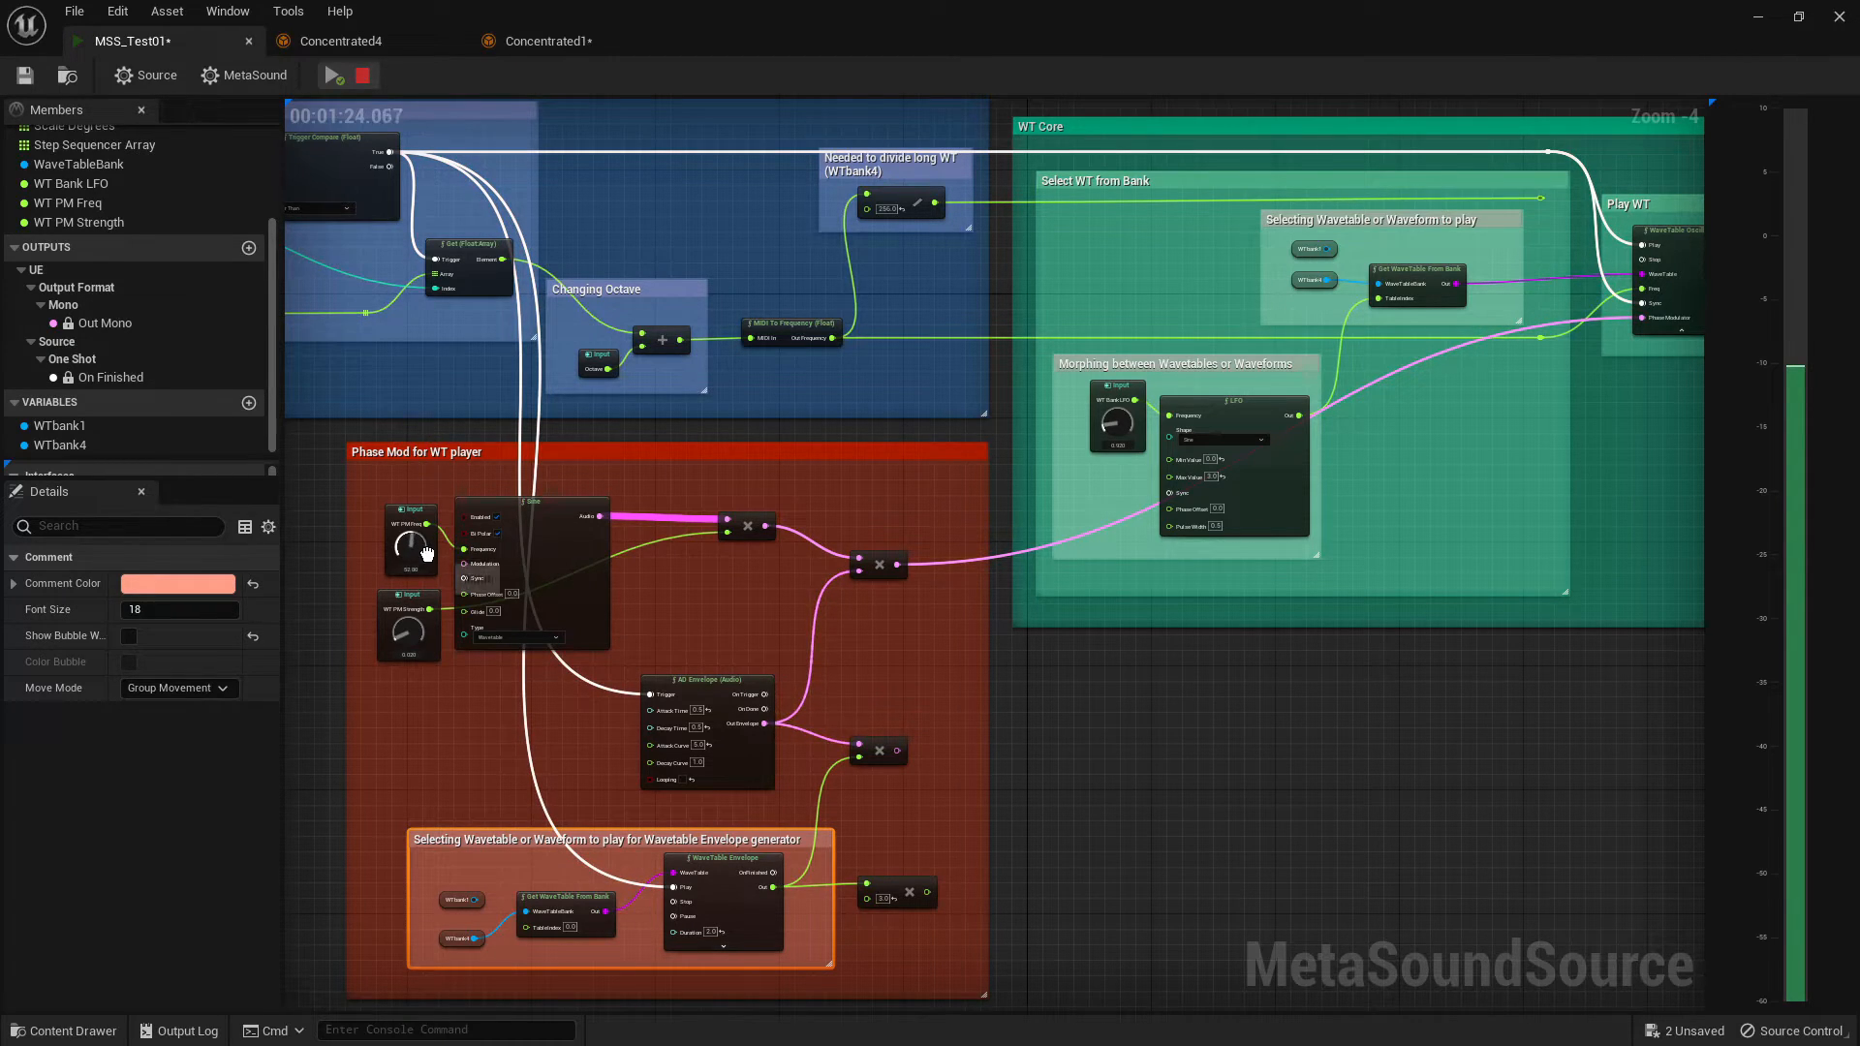
left_click_drag(427, 553, 417, 495)
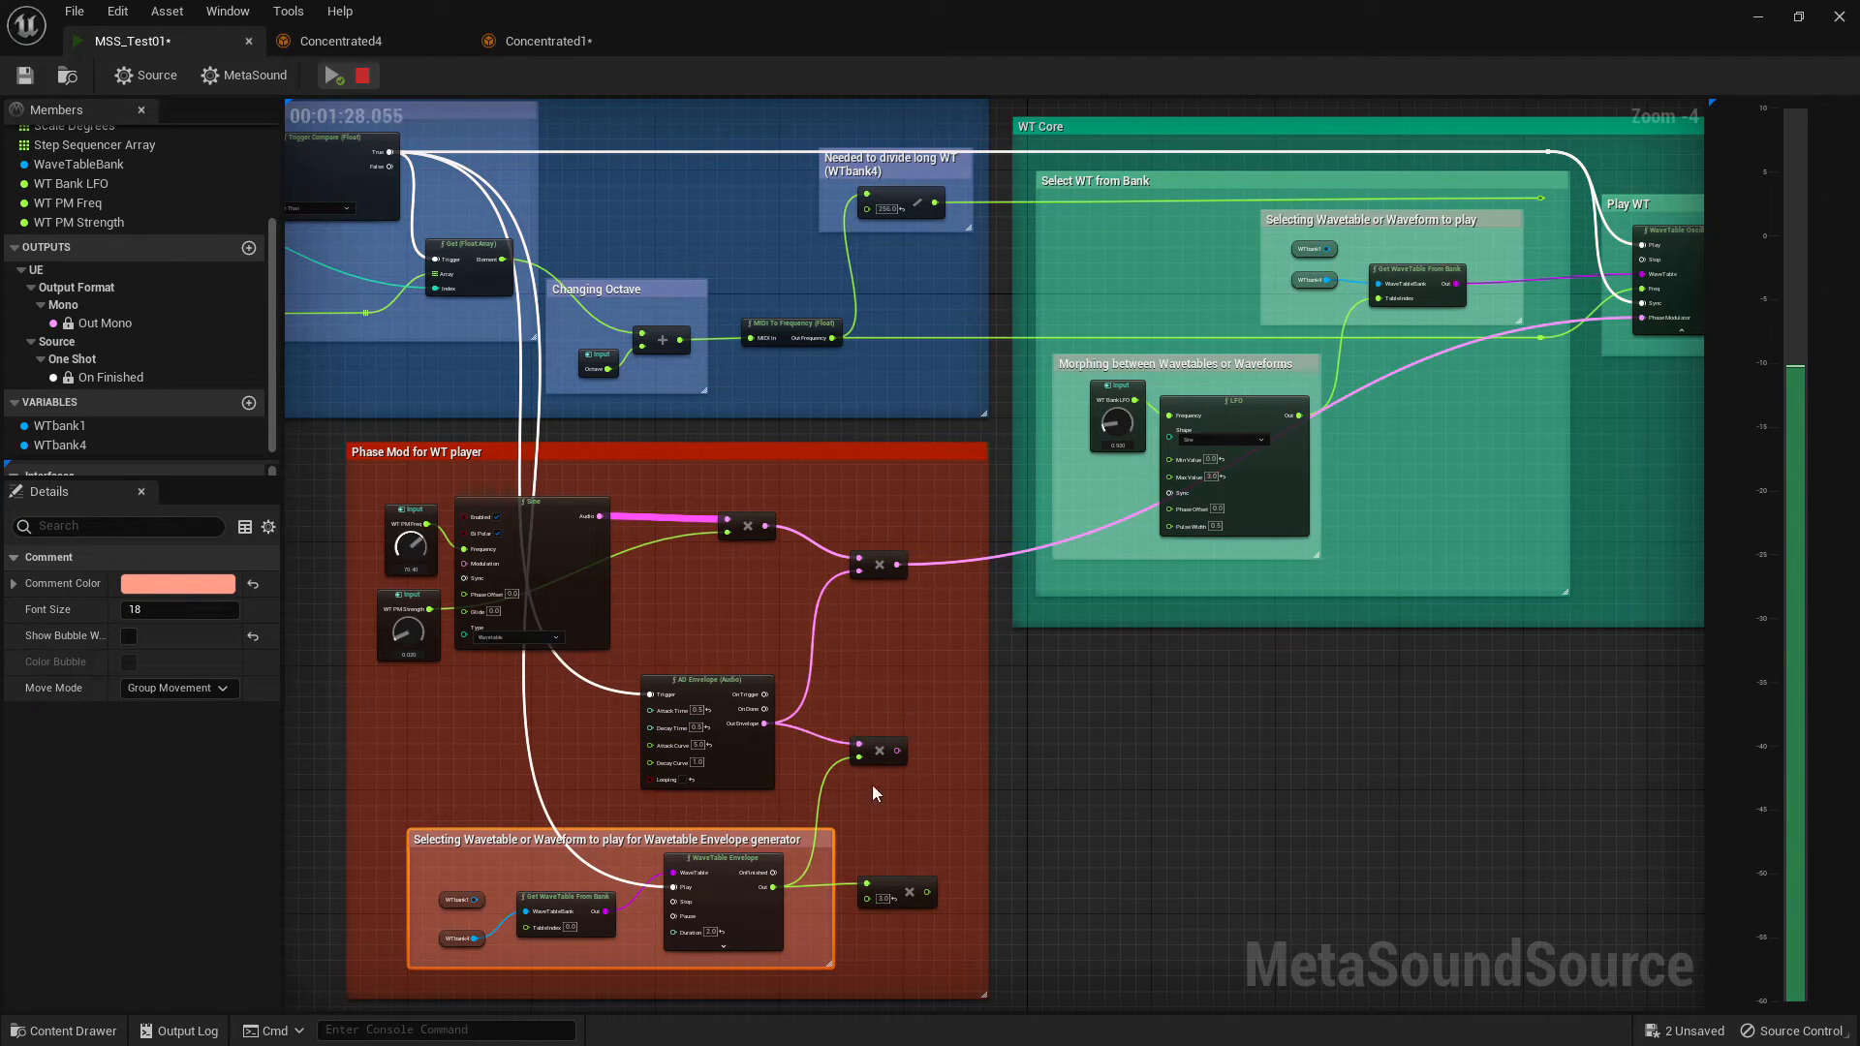
- Rewire the WaveTable Oscillator's PhaseModulator input directly to the AD Envelope's output and restart playback to audition it
right_click_drag(1101, 653, 969, 684)
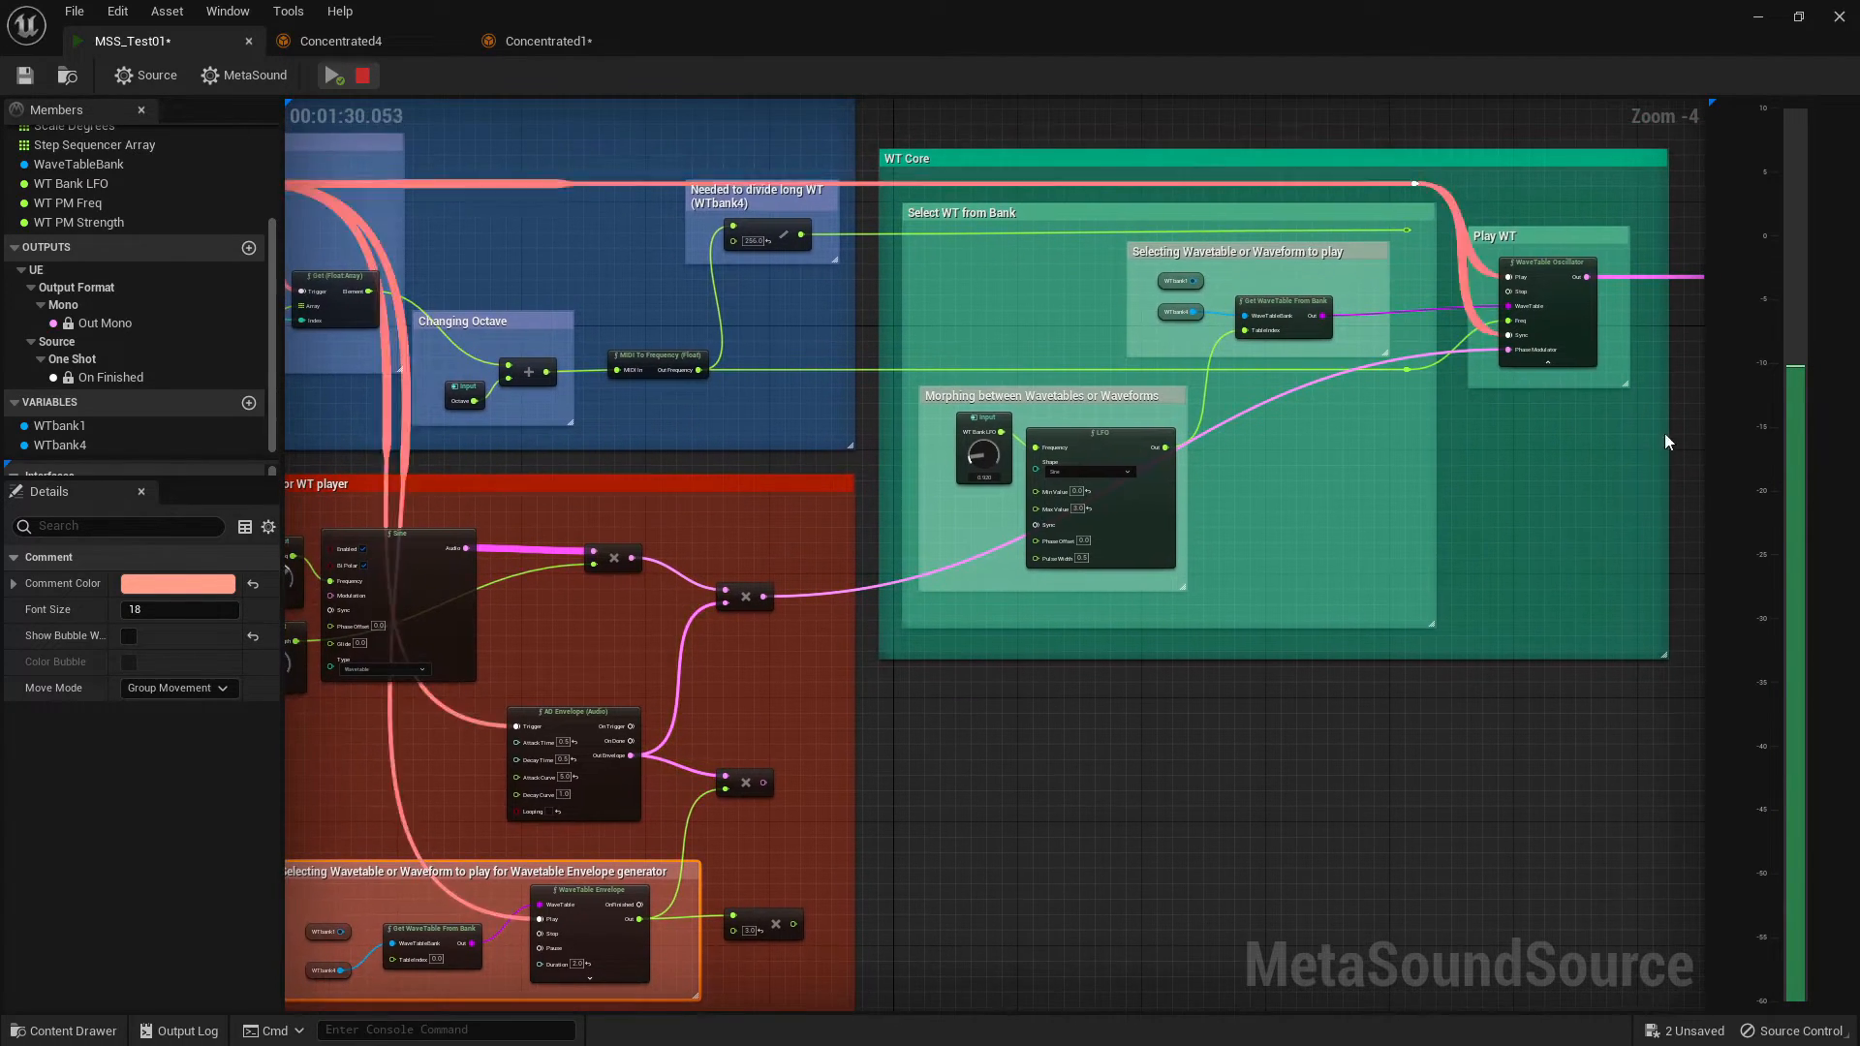
left_click_drag(1538, 355, 763, 789)
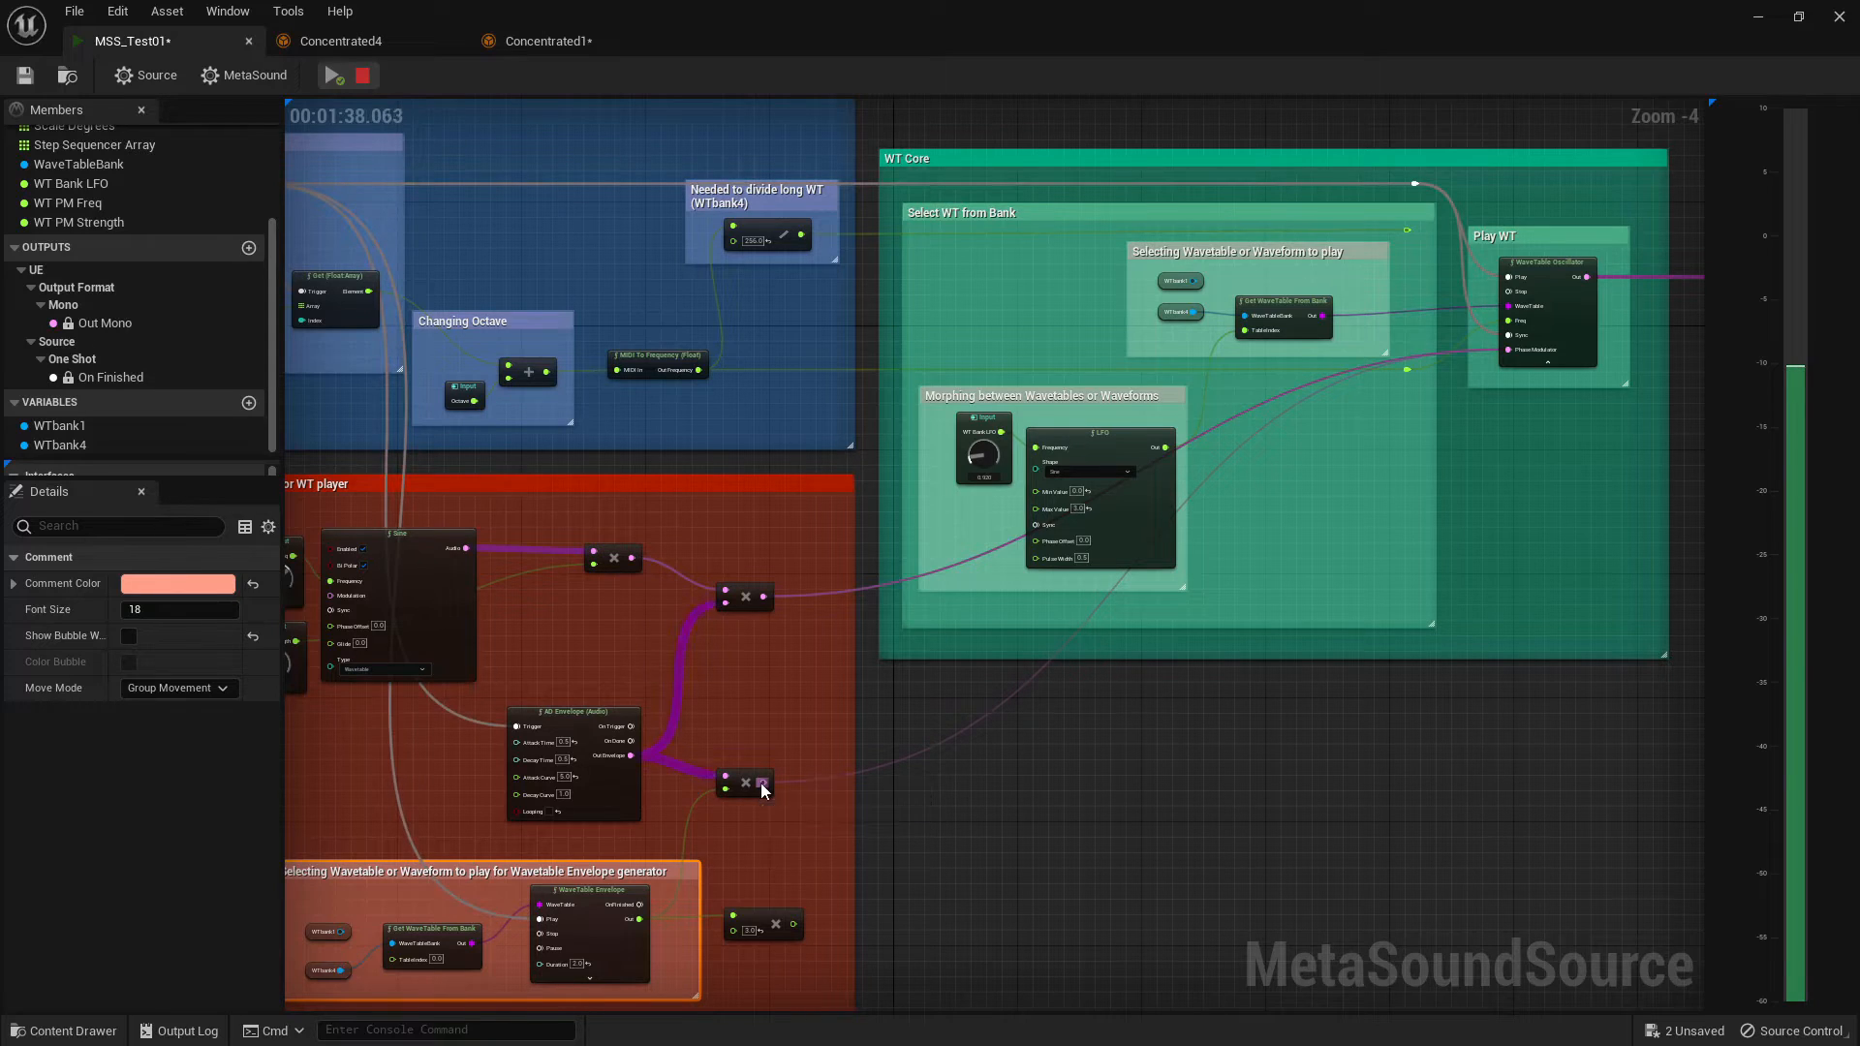
right_click_drag(778, 705, 1013, 680)
left_click_drag(786, 729, 1111, 322)
right_click_drag(556, 774, 938, 714)
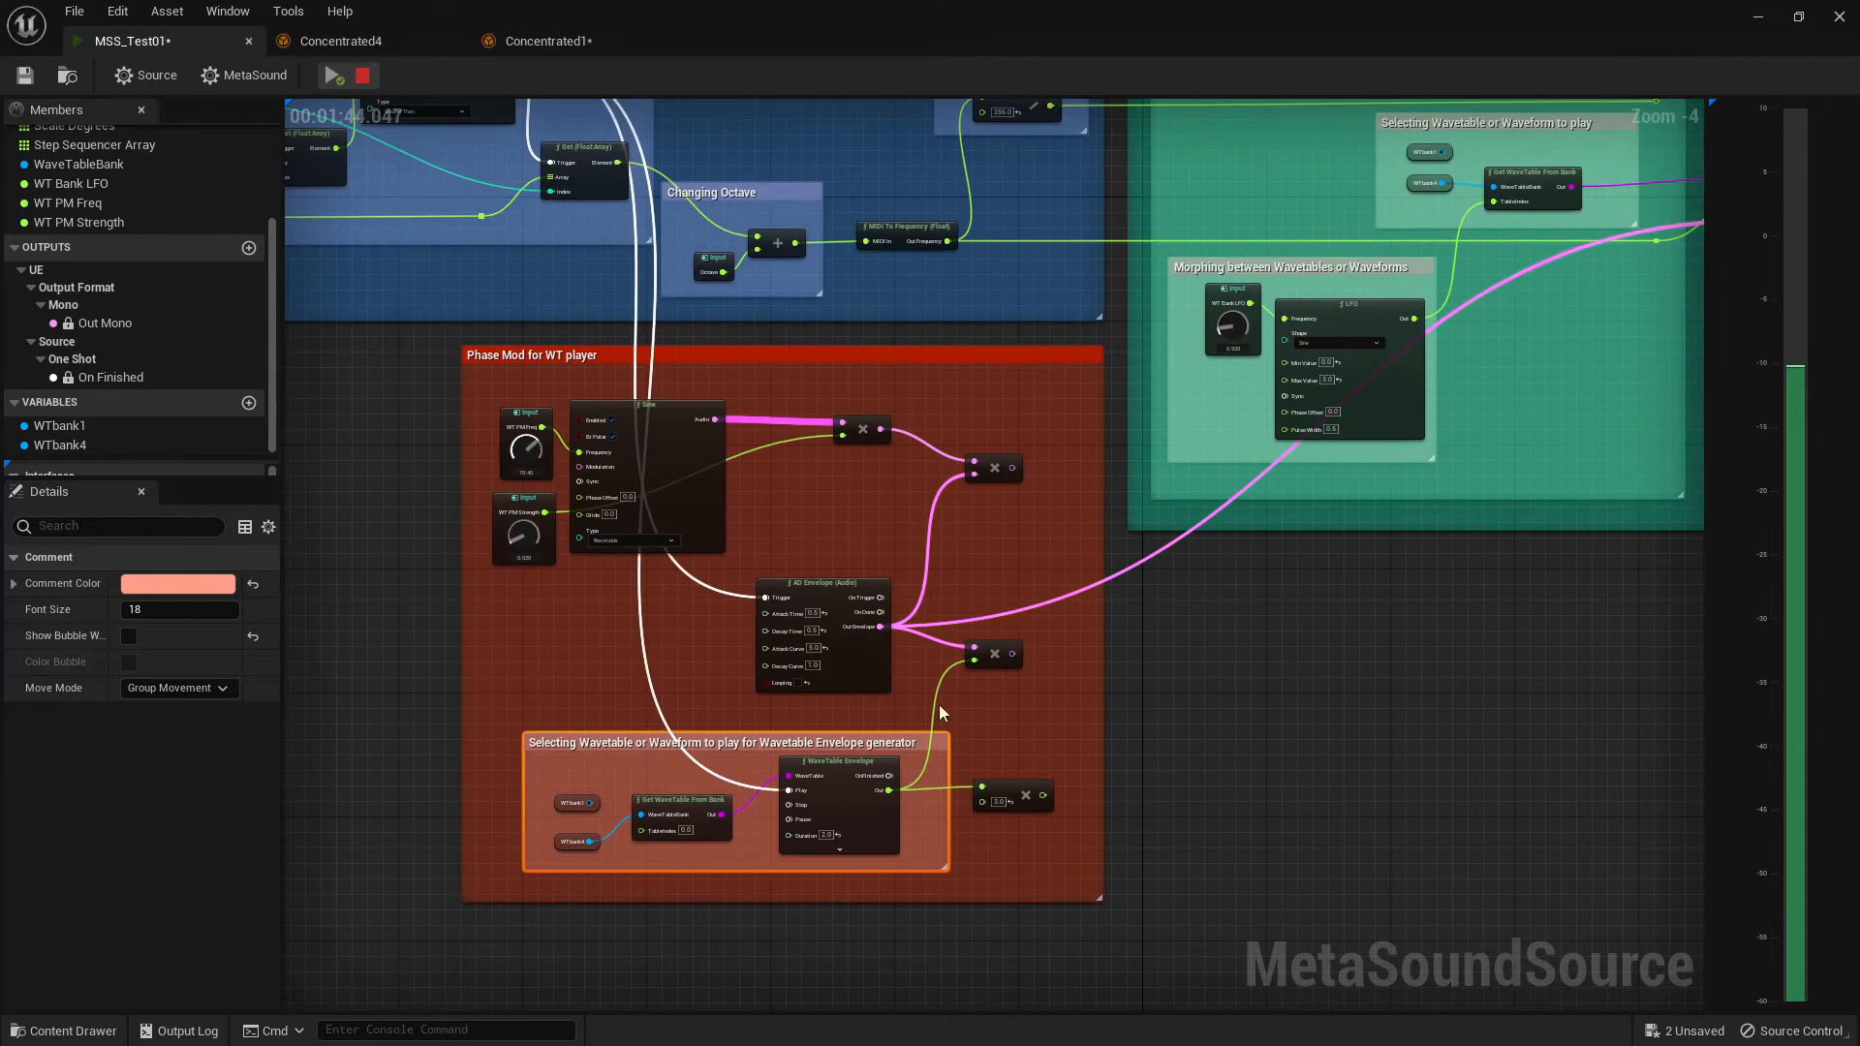
left_click(1036, 560)
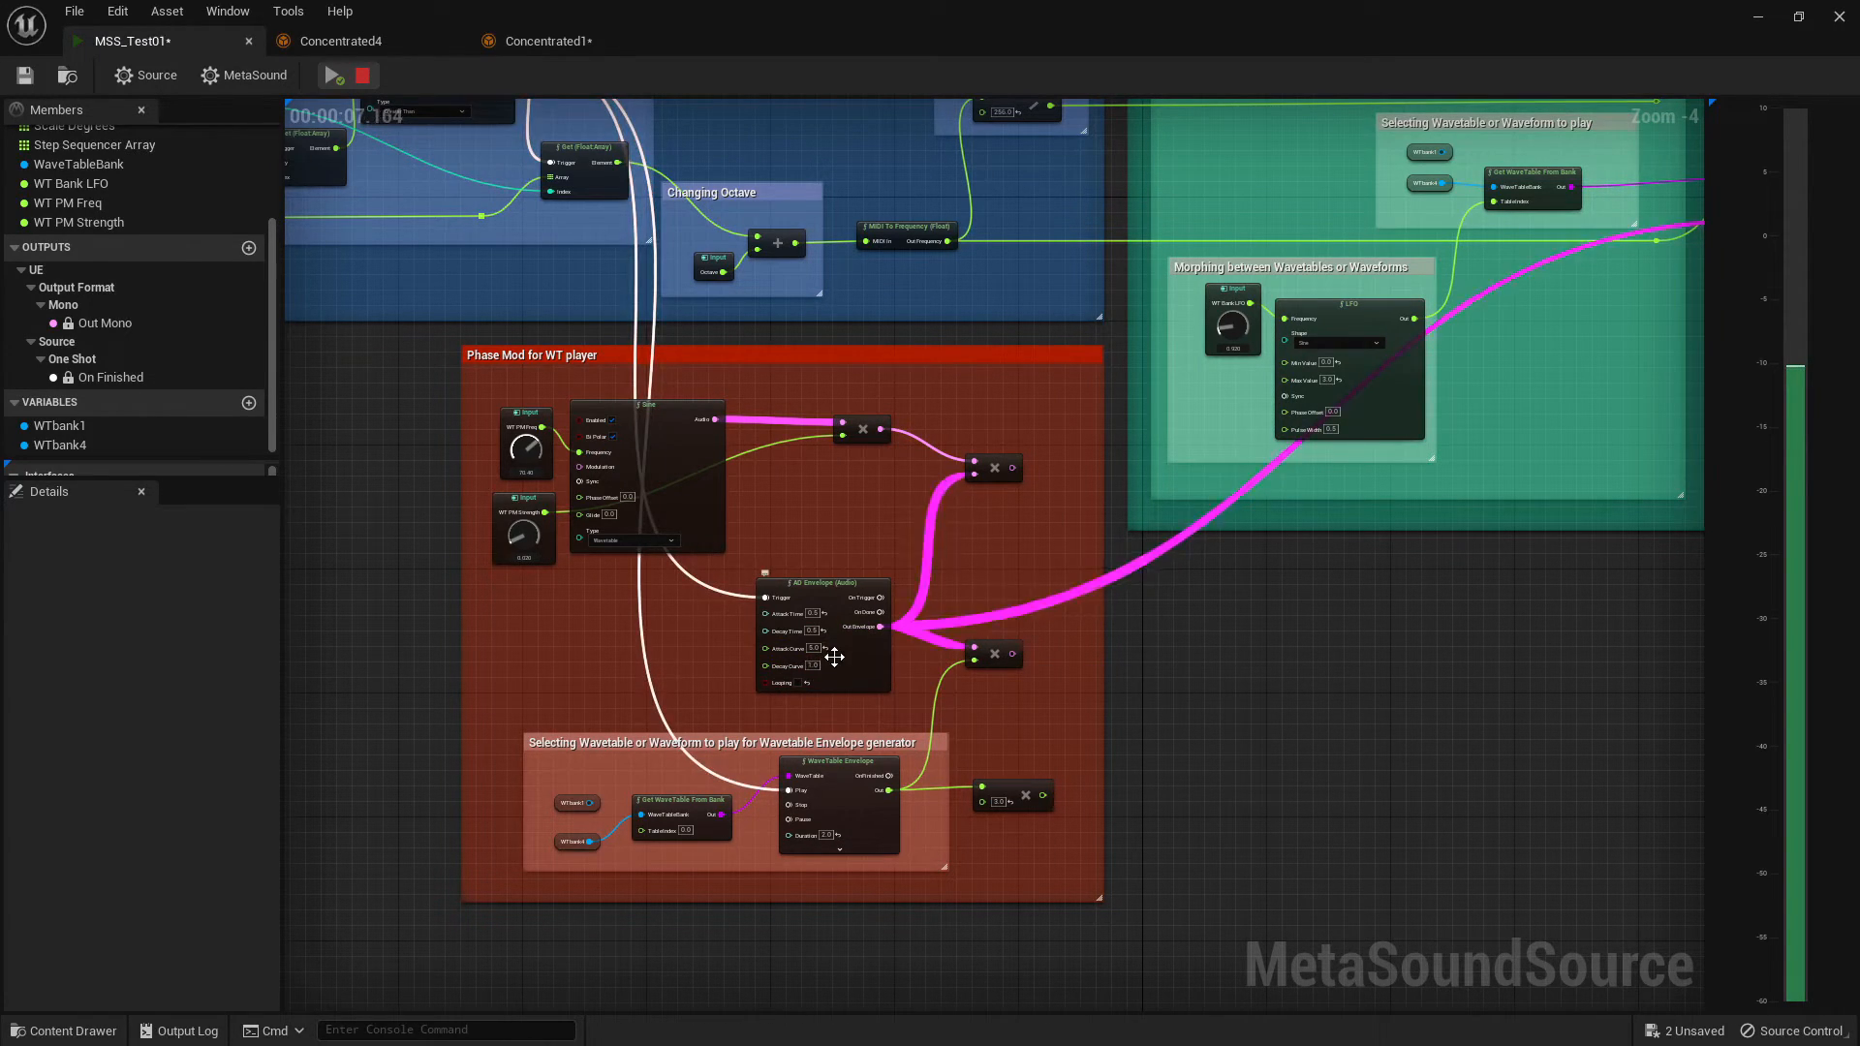
right_click_drag(1522, 434, 999, 583)
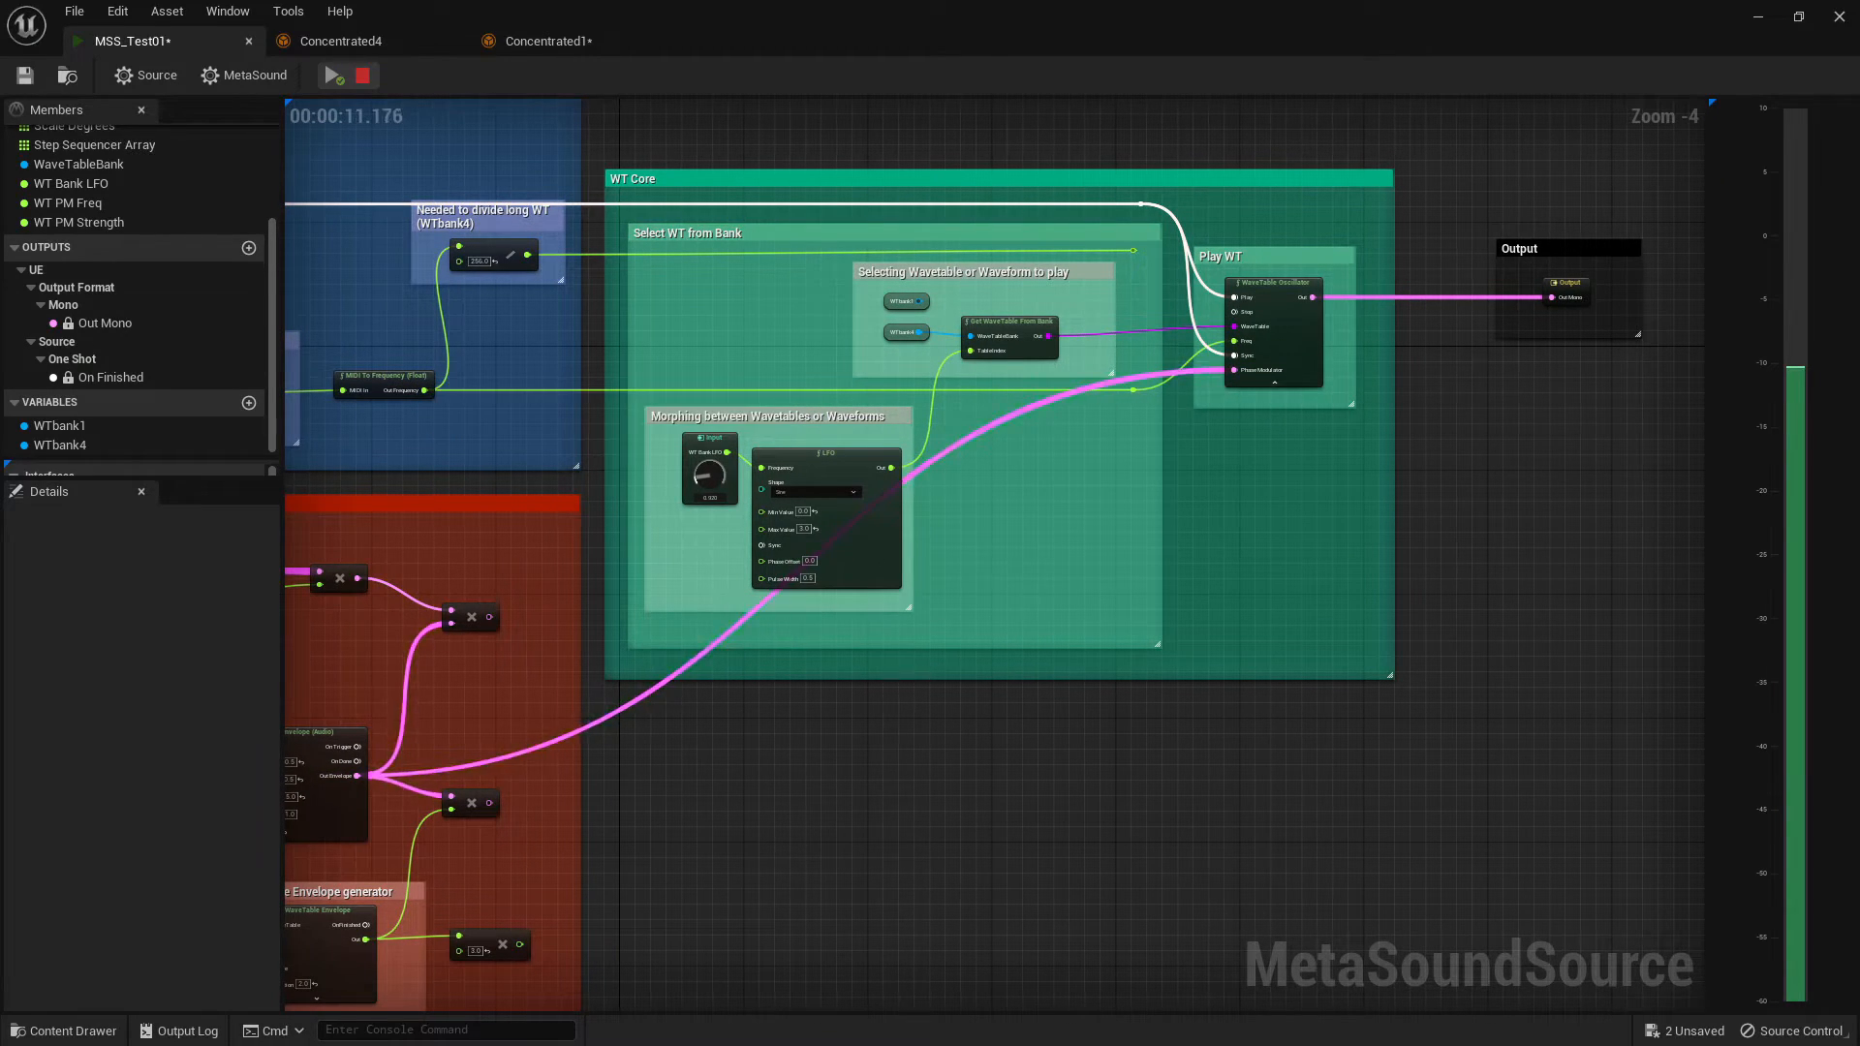
right_click_drag(491, 766, 1098, 440)
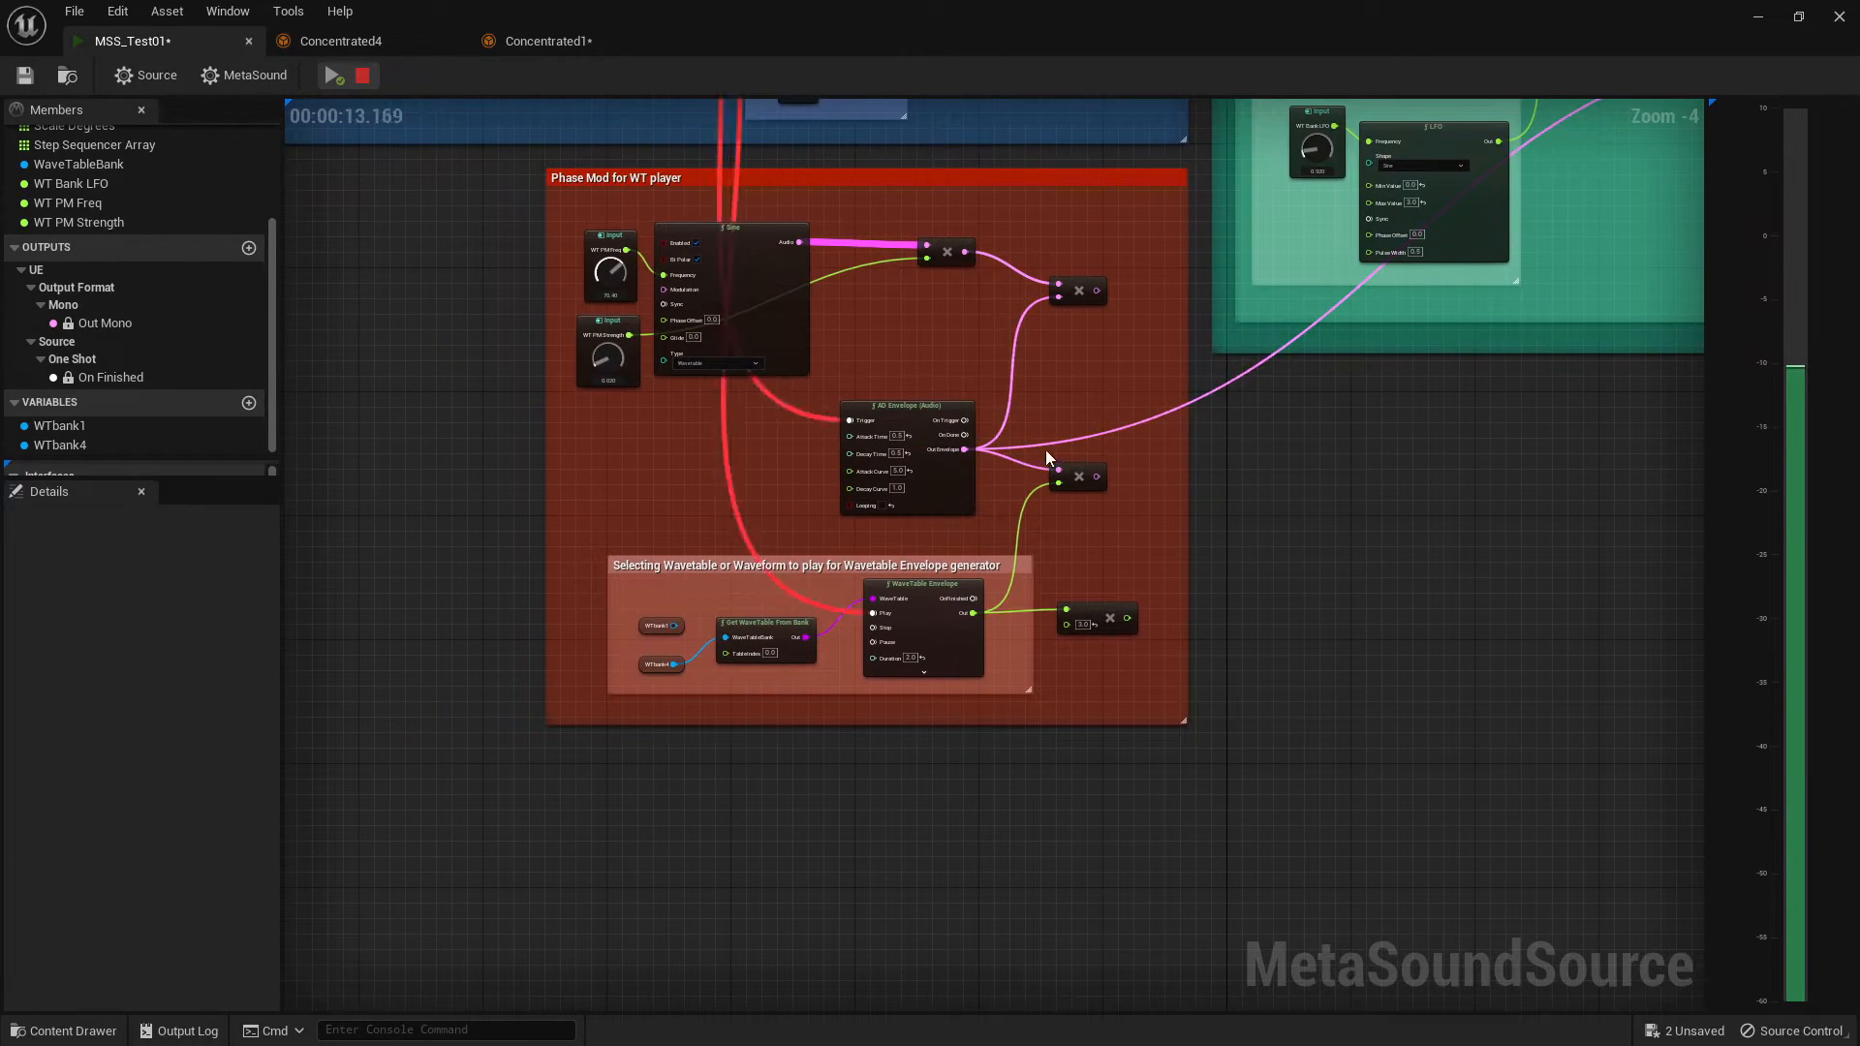
- Connect the PhaseModulator input to the Multiply node combining the AD Envelope and WaveTable Envelope, and restart playback
right_click_drag(1269, 441, 1010, 533)
left_click_drag(1605, 142, 839, 569)
key("space")
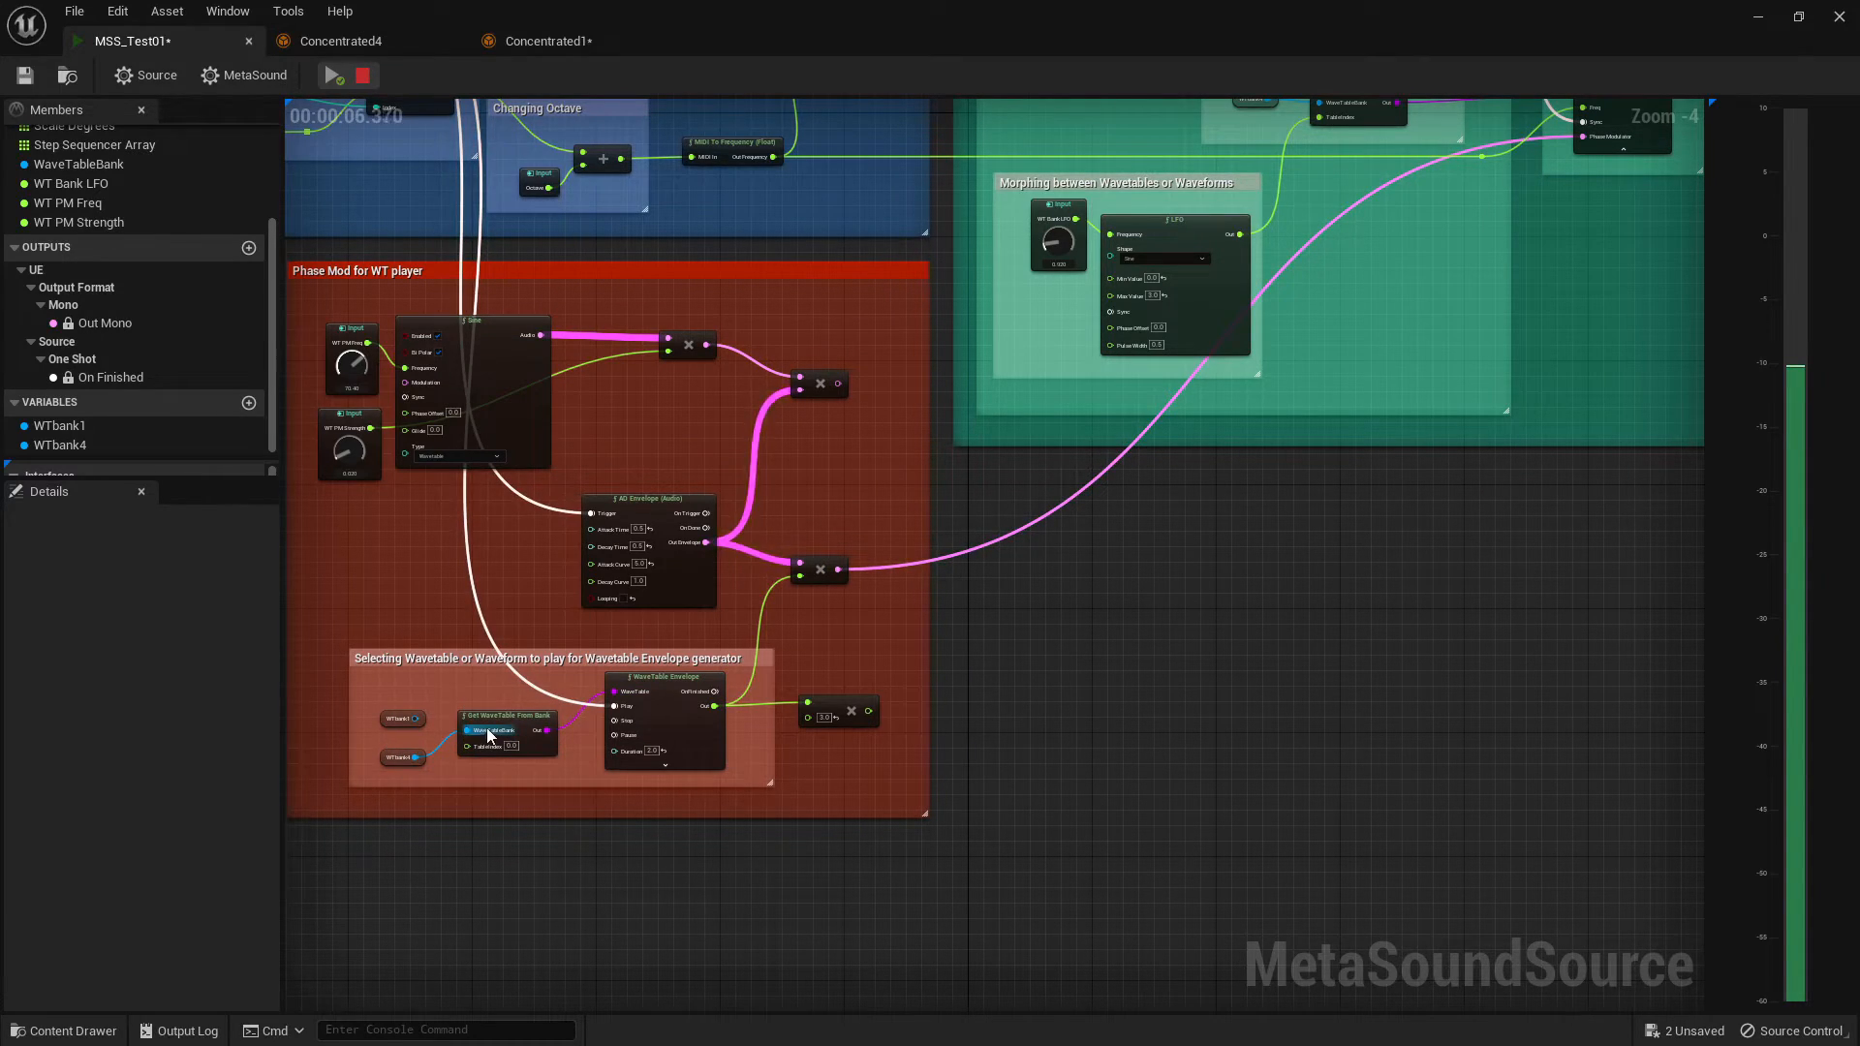
- Examine the waveforms in the Concentrated4 wavetable bank and the WTbank4 variable used for the WaveTable Oscillator
left_click(417, 41)
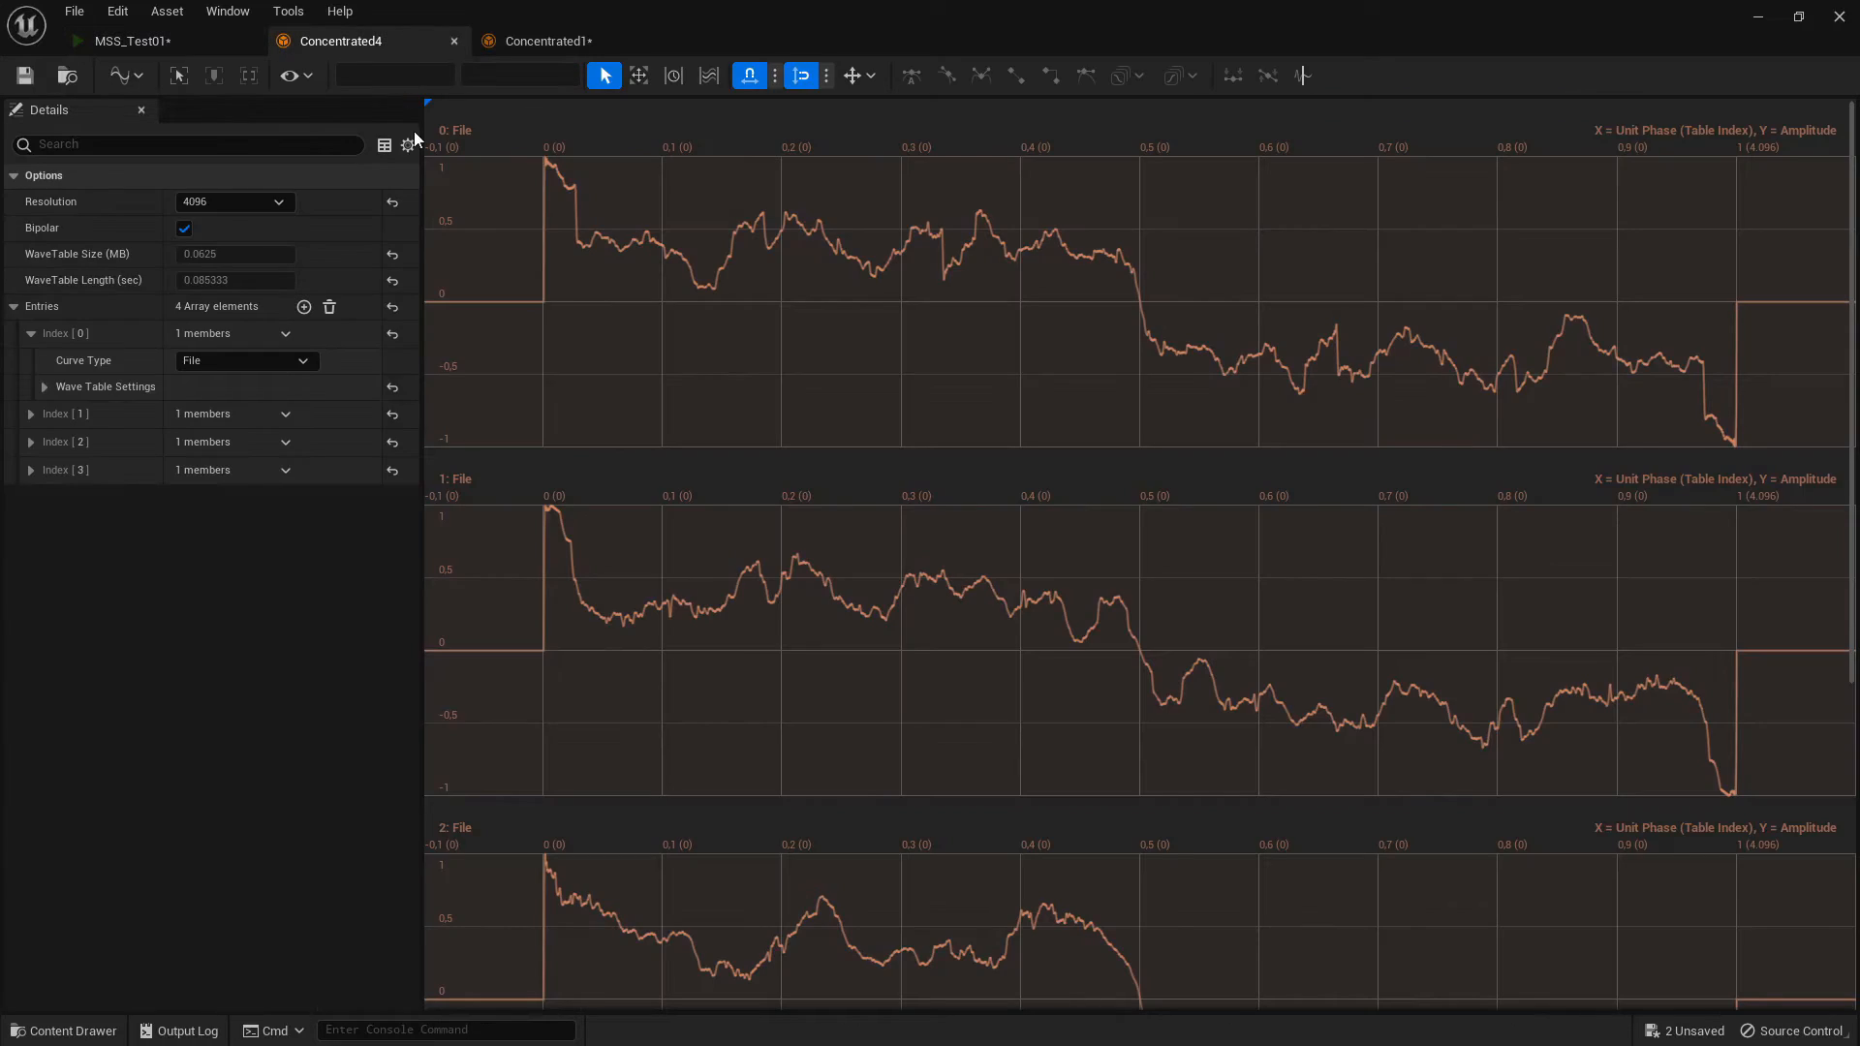
left_click(136, 40)
right_click_drag(1582, 347, 1382, 597)
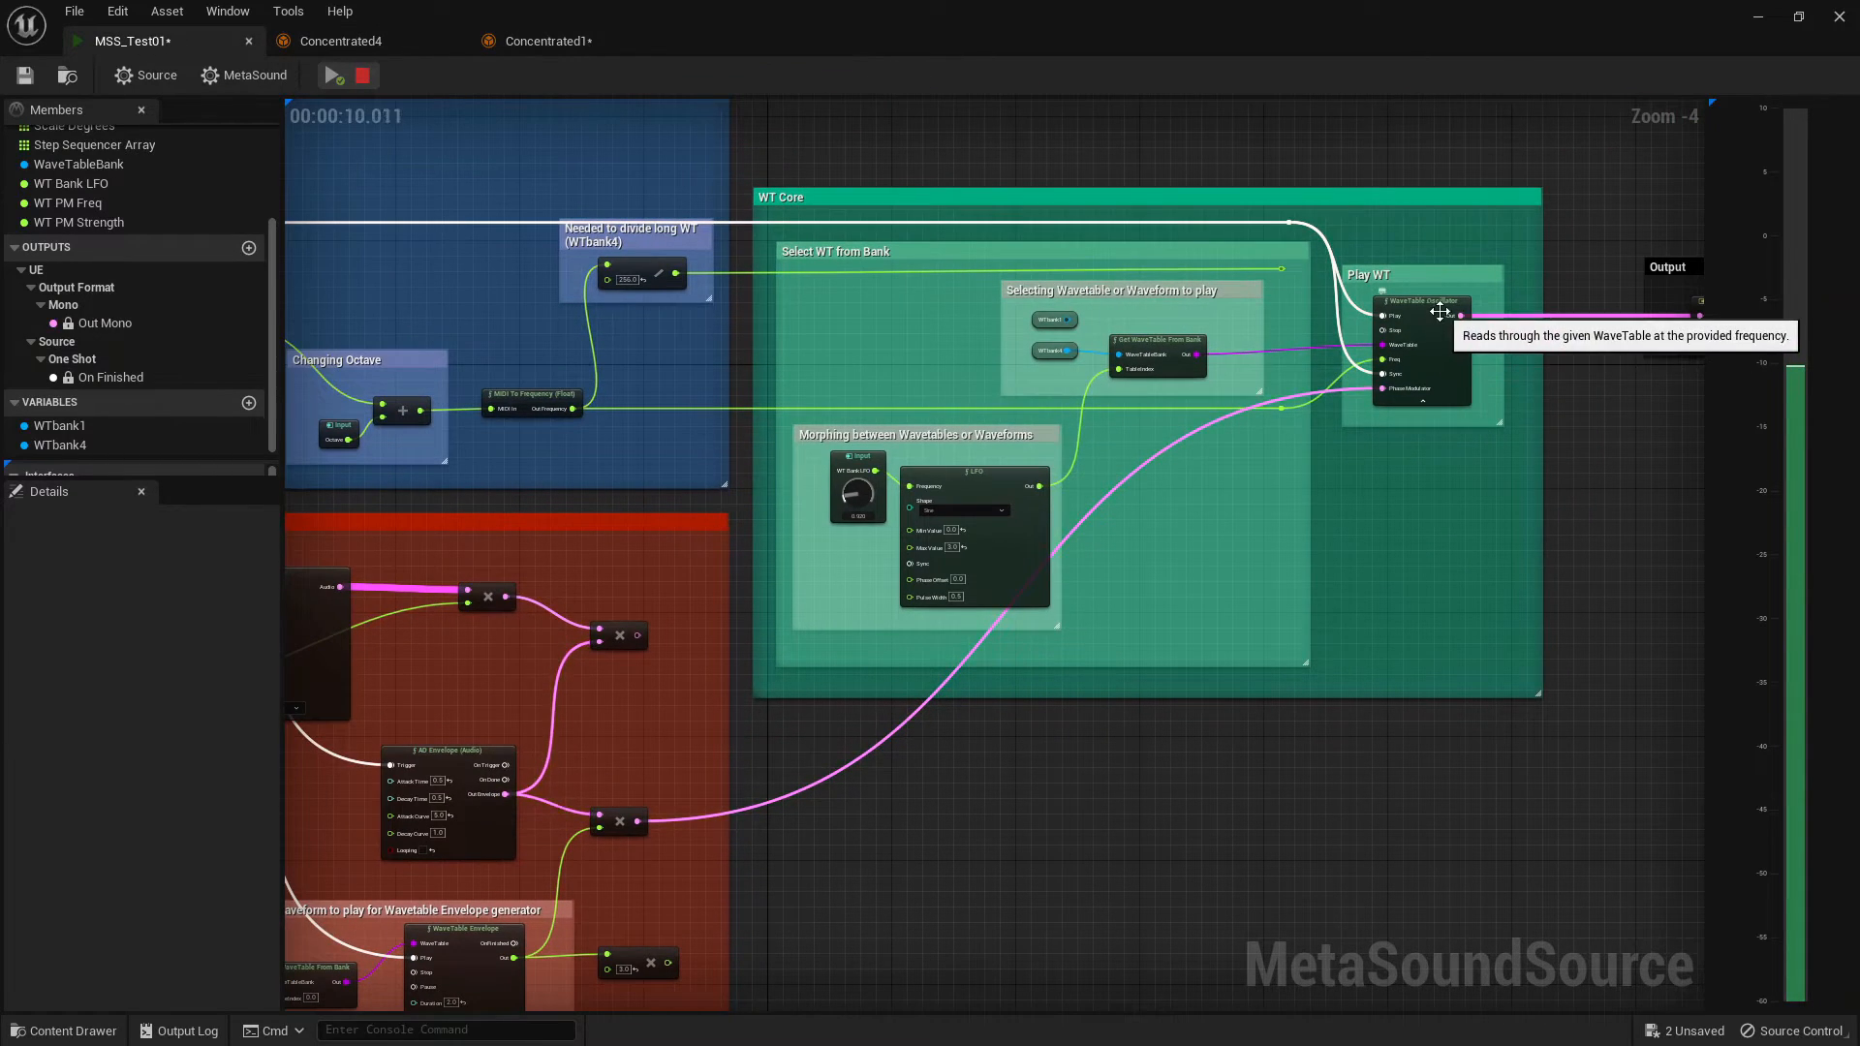
left_click(1054, 352)
left_click(329, 48)
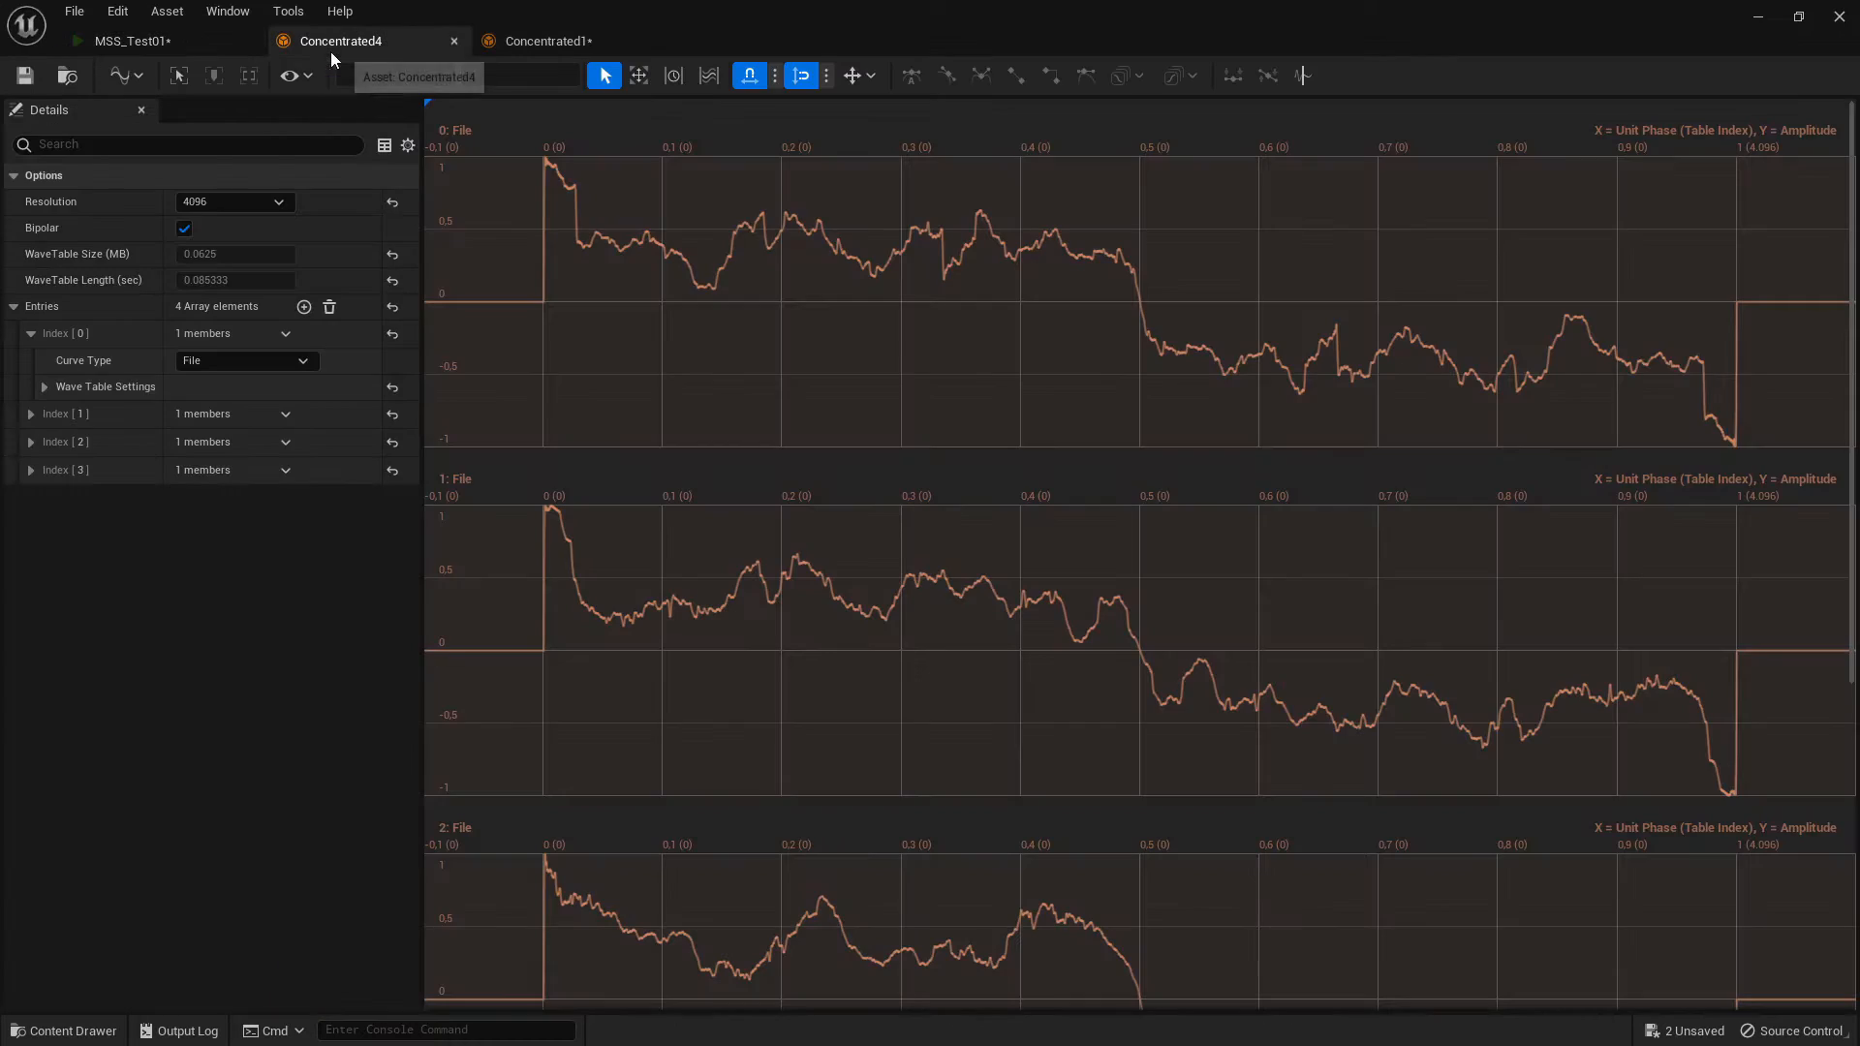
scroll(717, 416, "down", 5)
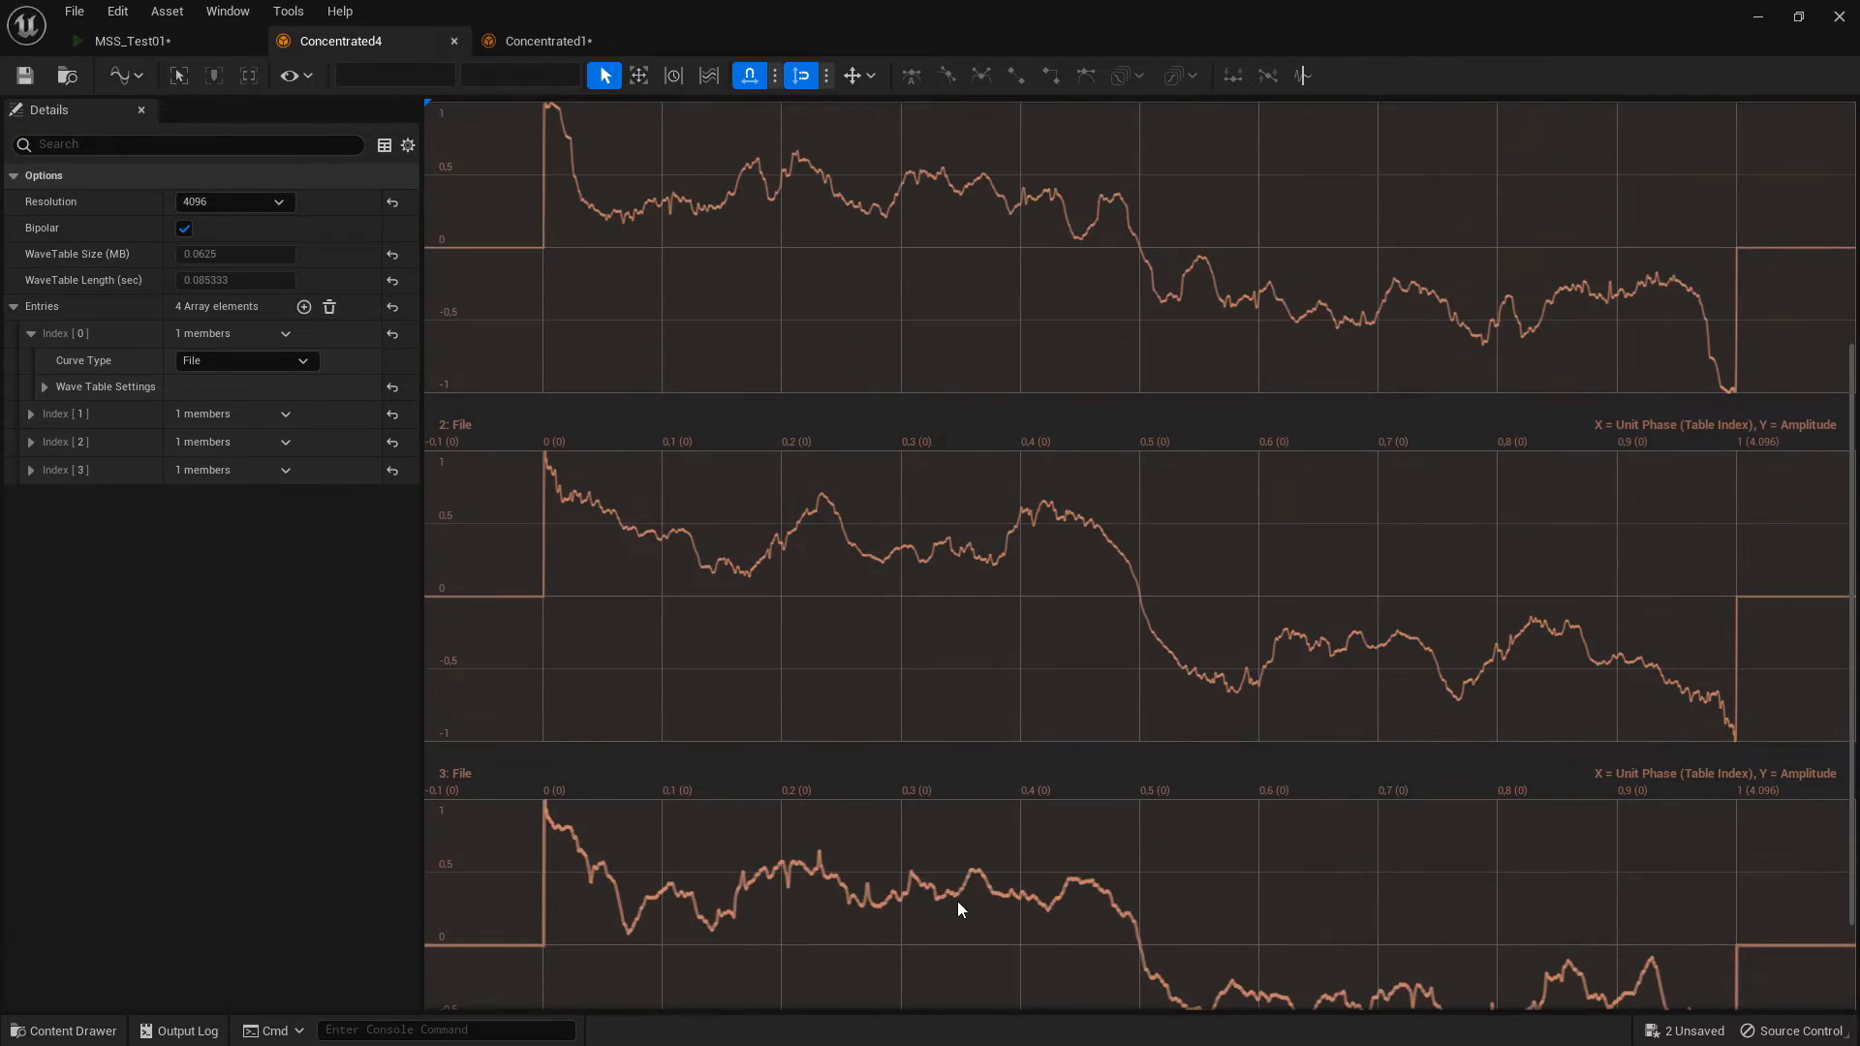
scroll(948, 532, "up", 2)
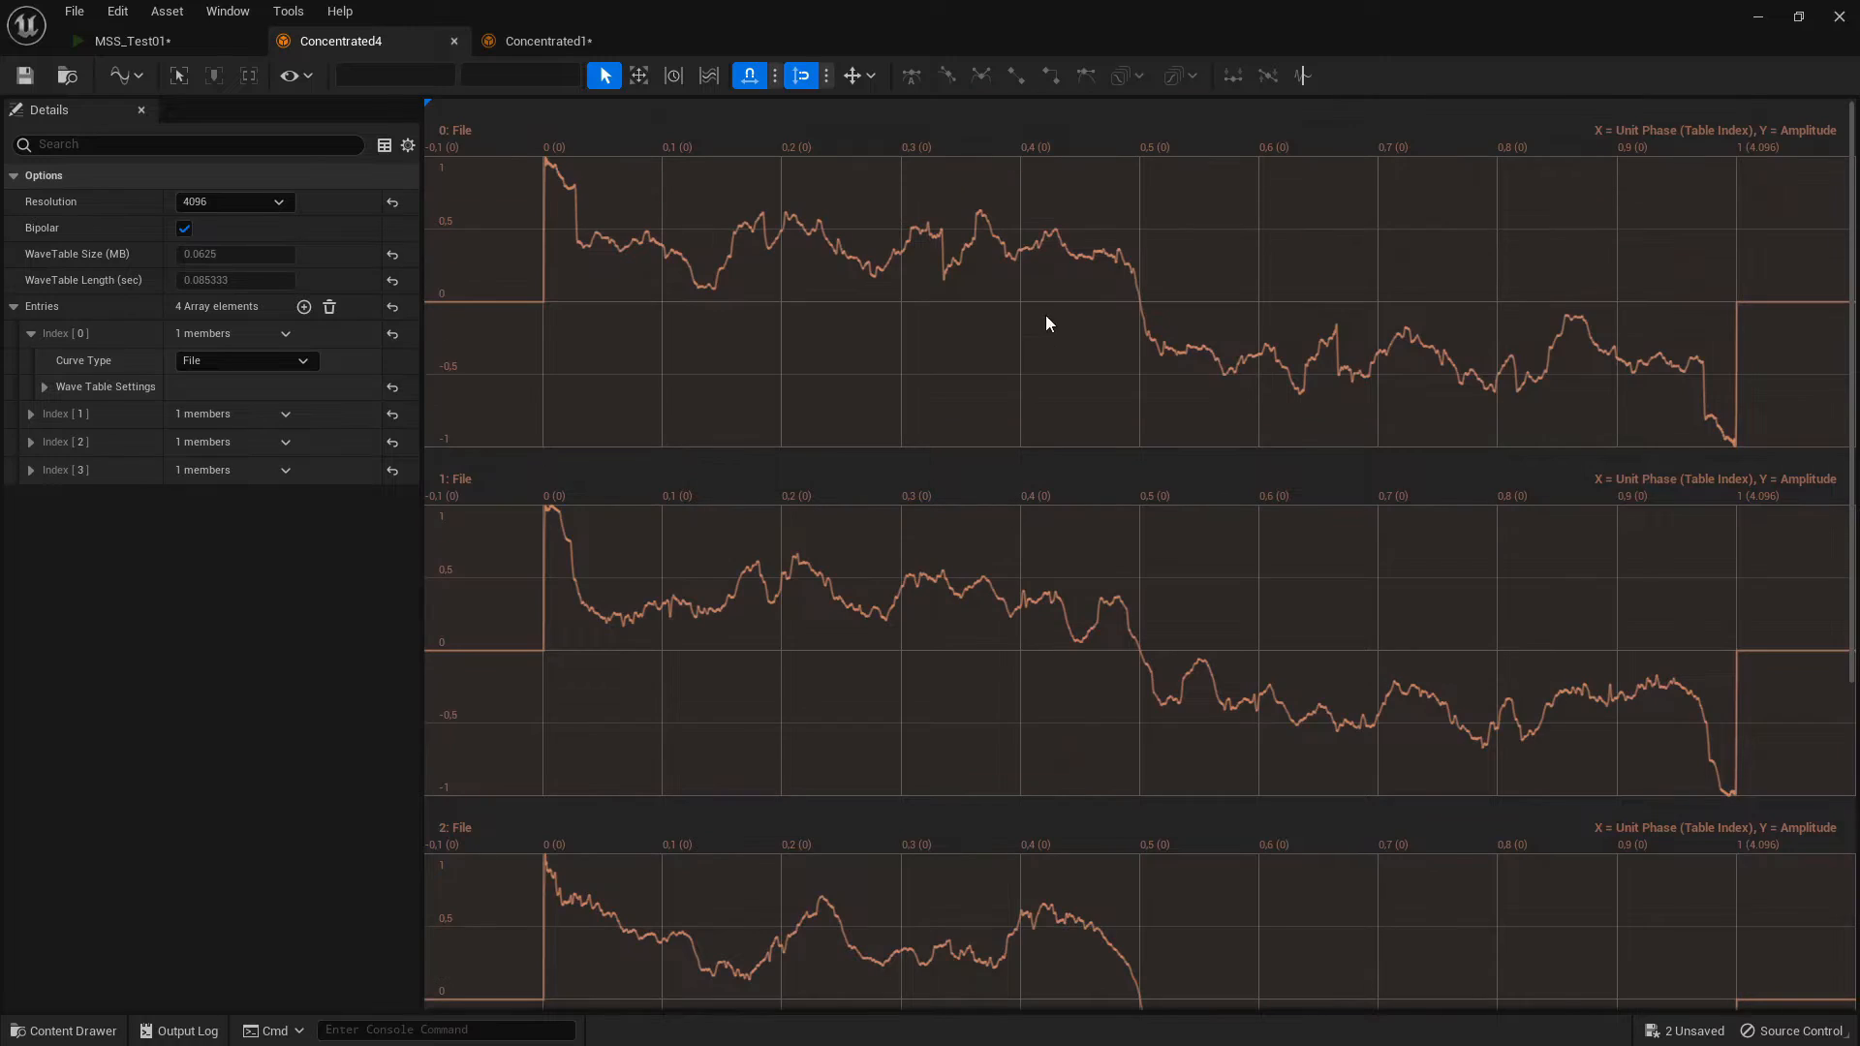
scroll(1051, 644, "up", 3)
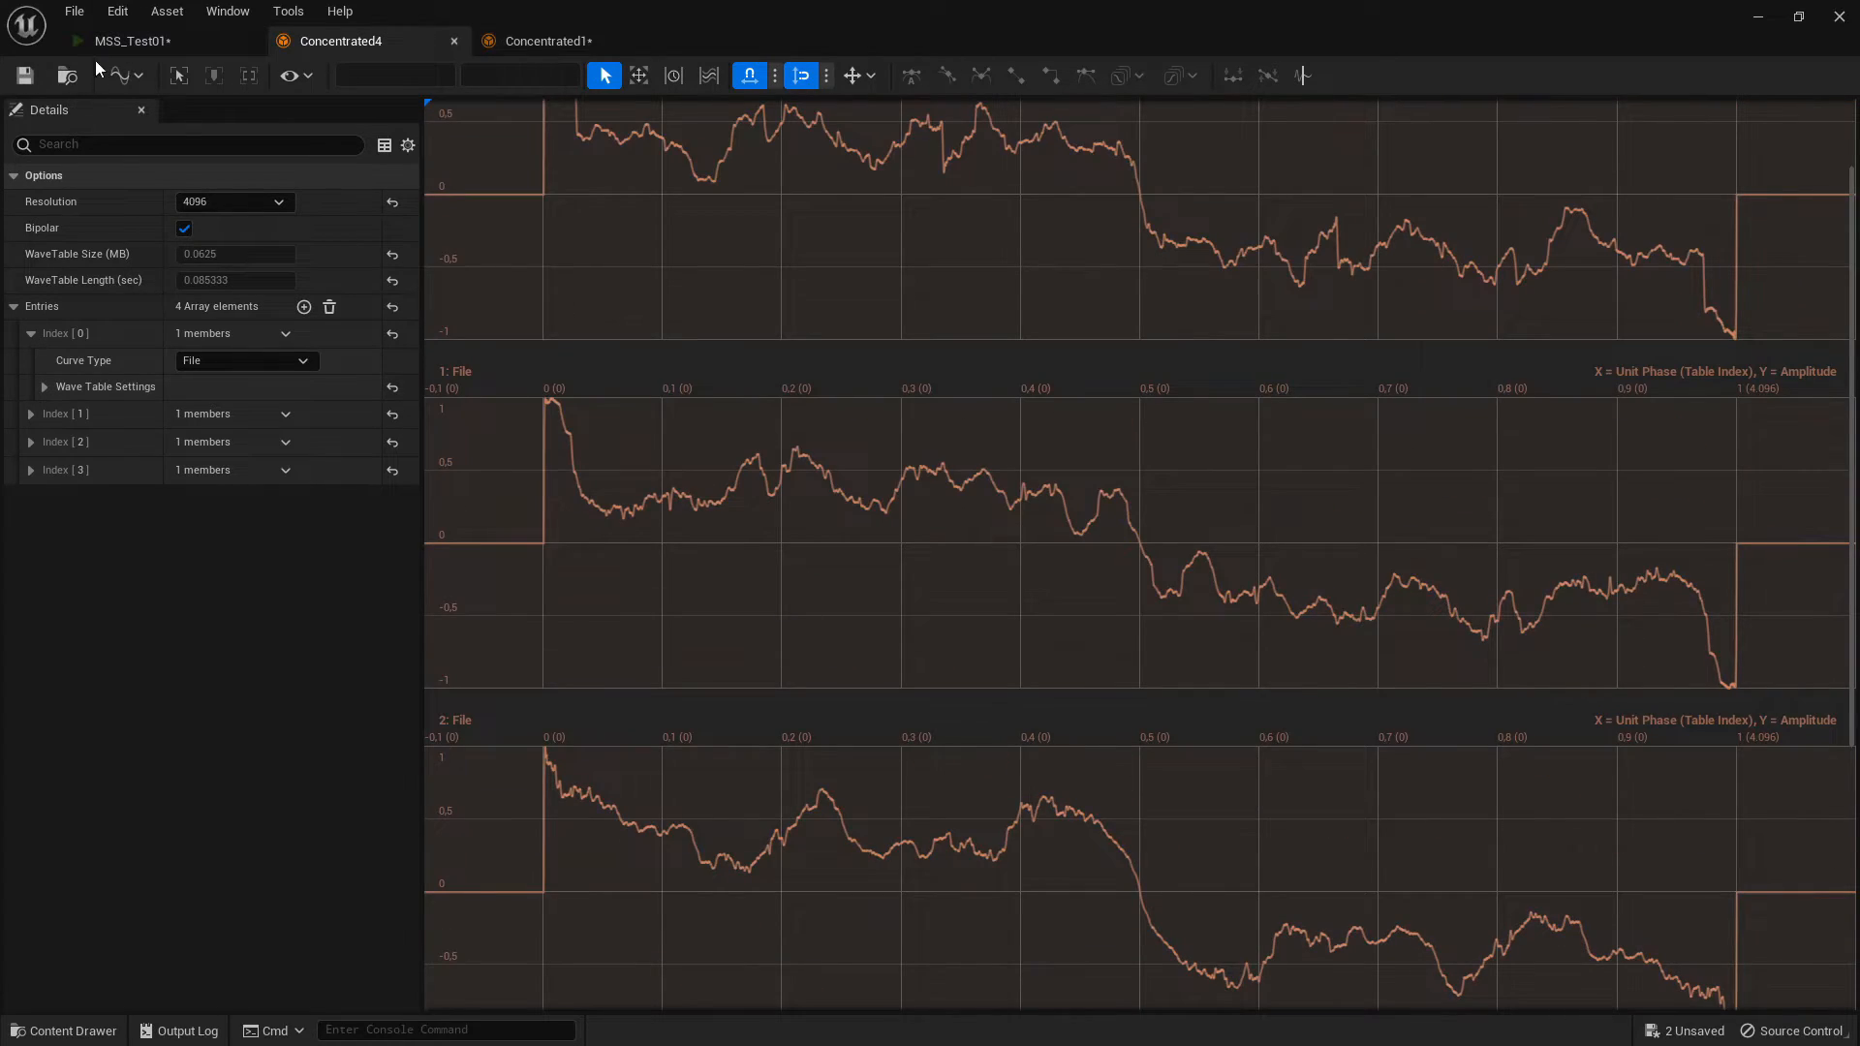
- Return to the MSS_Test01 graph and examine how WTbank4 feeds the WaveTable Envelope and its Multiply with the AD Envelope
left_click(132, 43)
scroll(887, 722, "down", 2)
right_click_drag(886, 721, 568, 655)
scroll(414, 726, "up", 5)
scroll(413, 727, "up", 1)
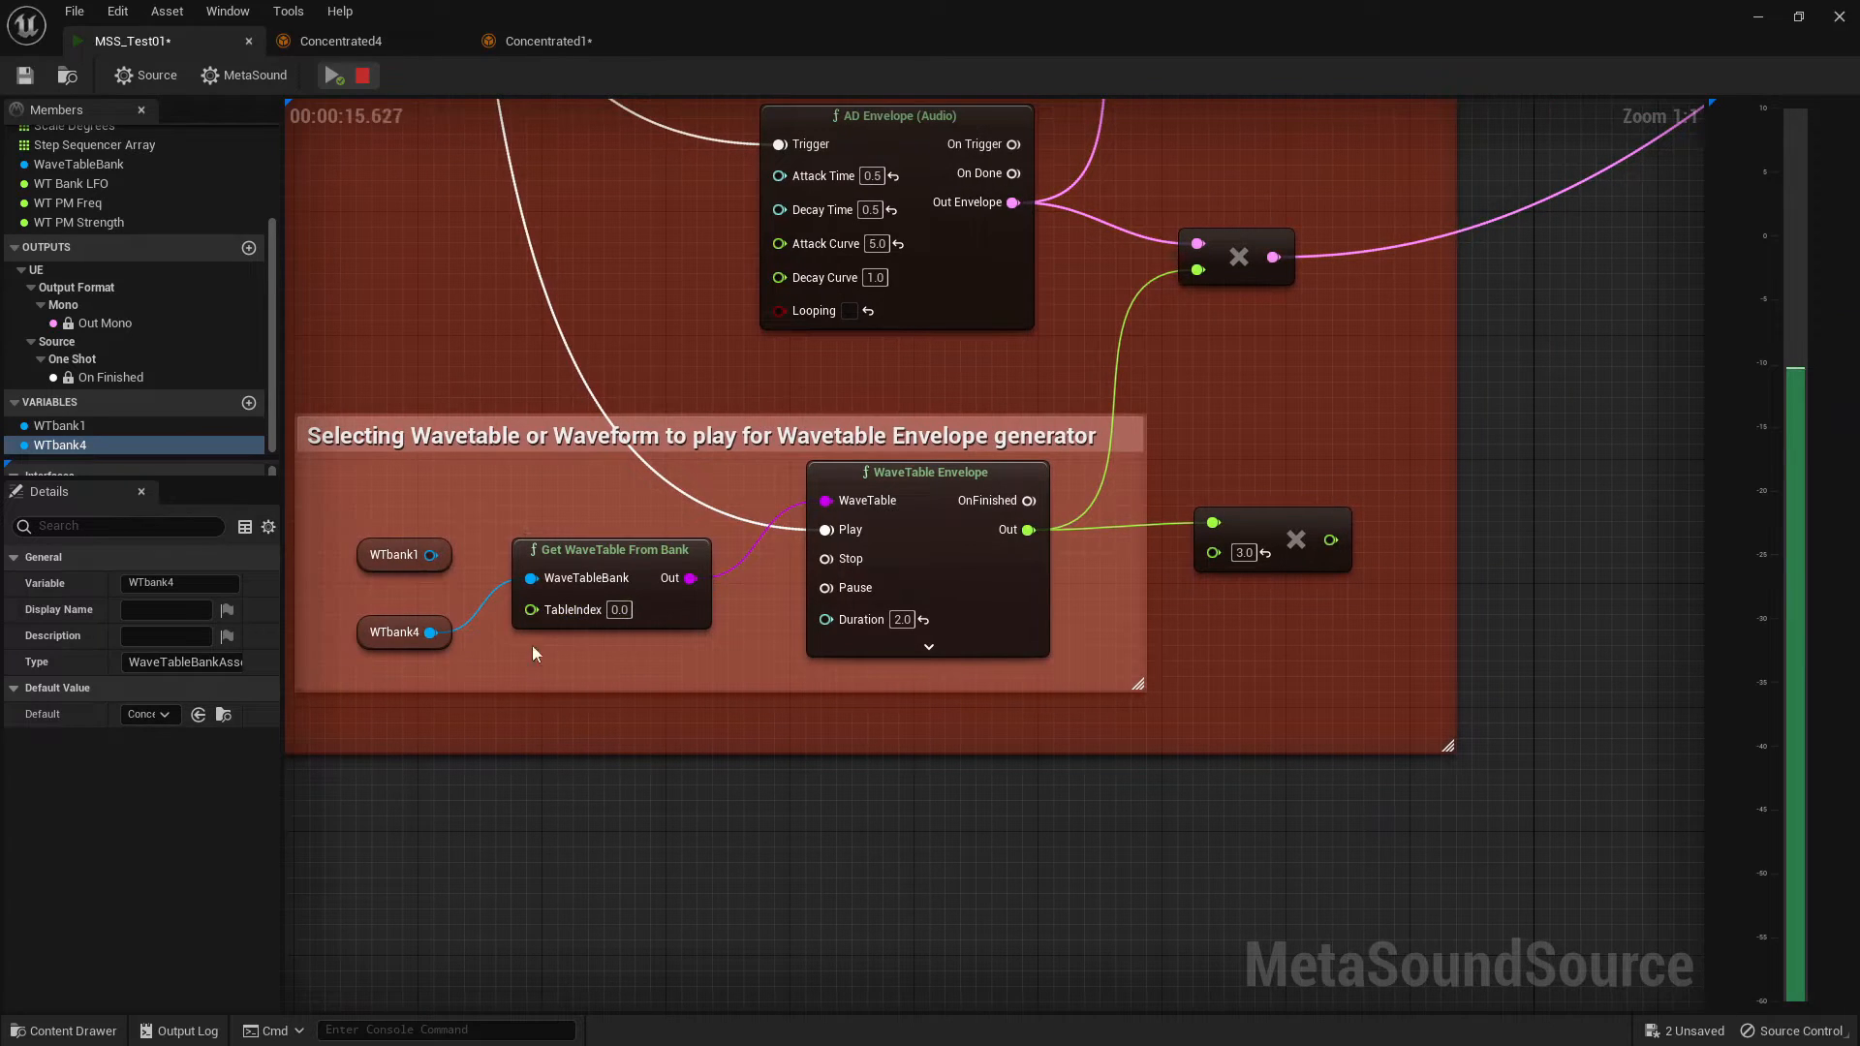
right_click_drag(1392, 419, 1104, 679)
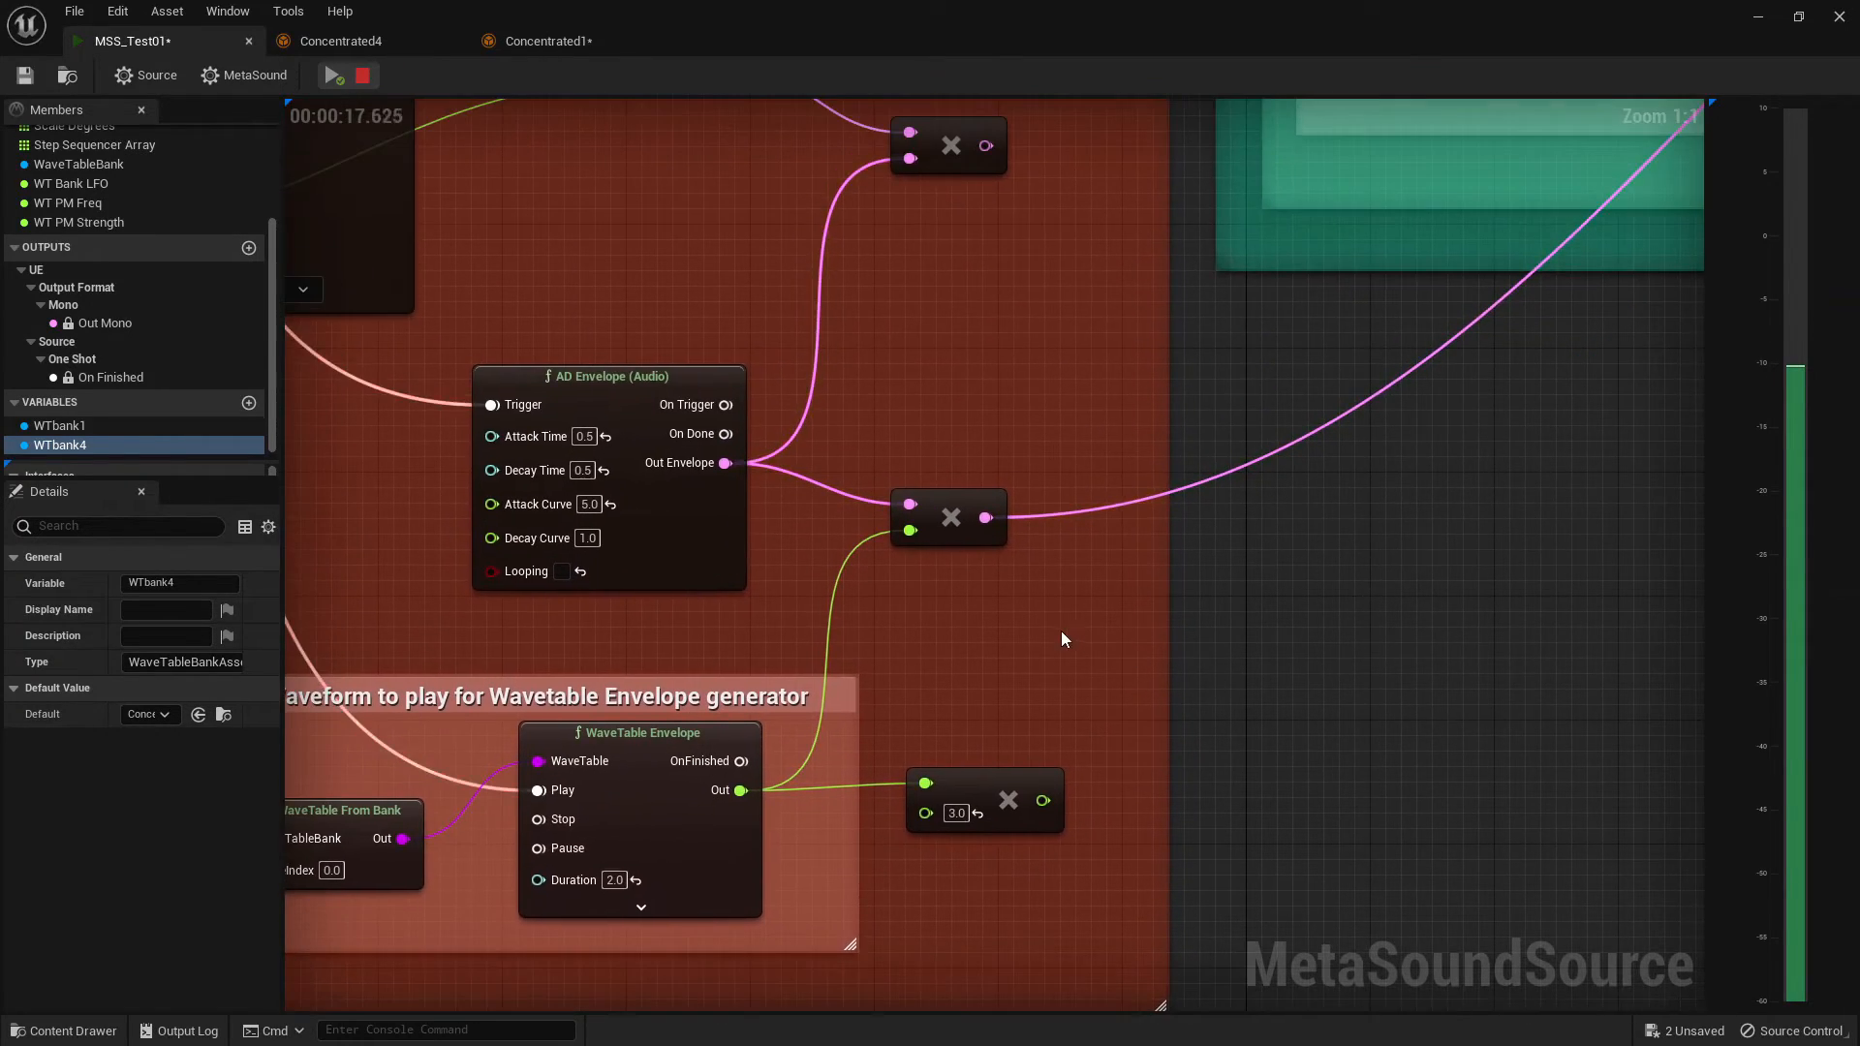
scroll(1003, 700, "down", 5)
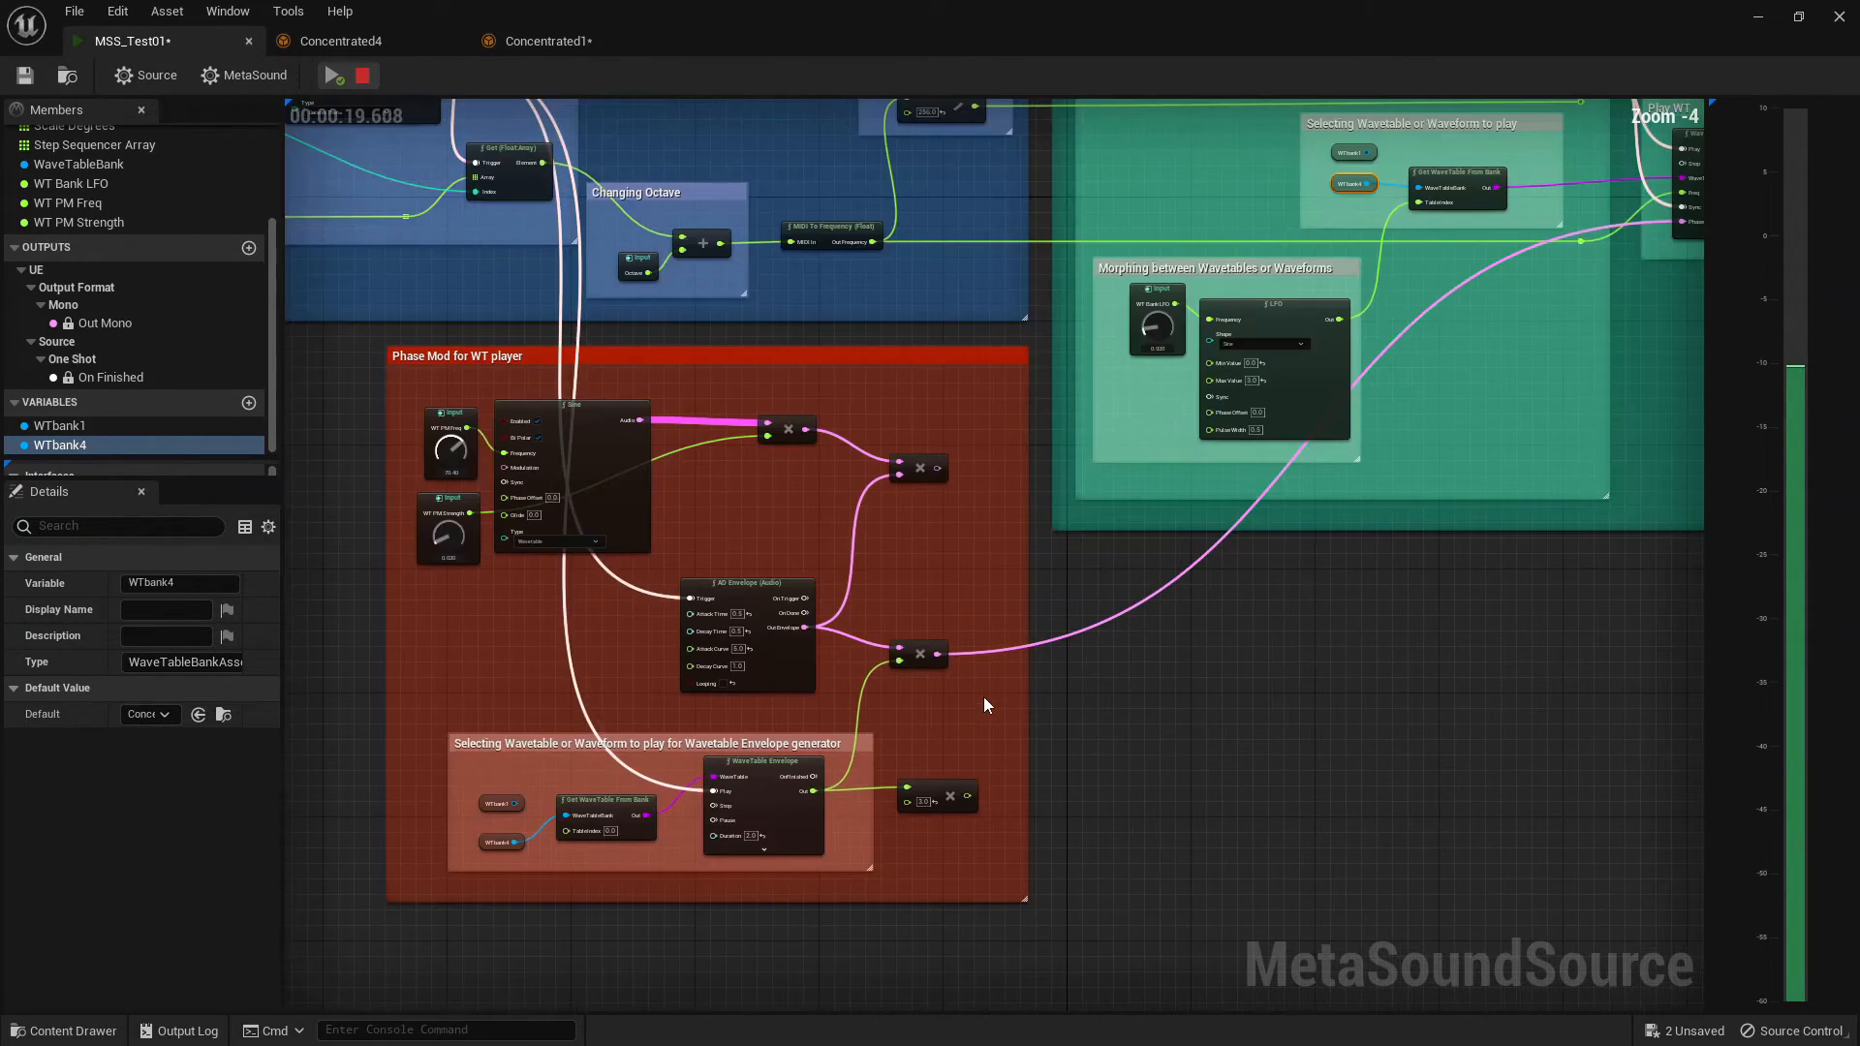
- Add a Multiply (Audio) node combining the outputs of the two envelope Multiply nodes and feed it into the PhaseModulator input
right_click_drag(918, 717, 1005, 789)
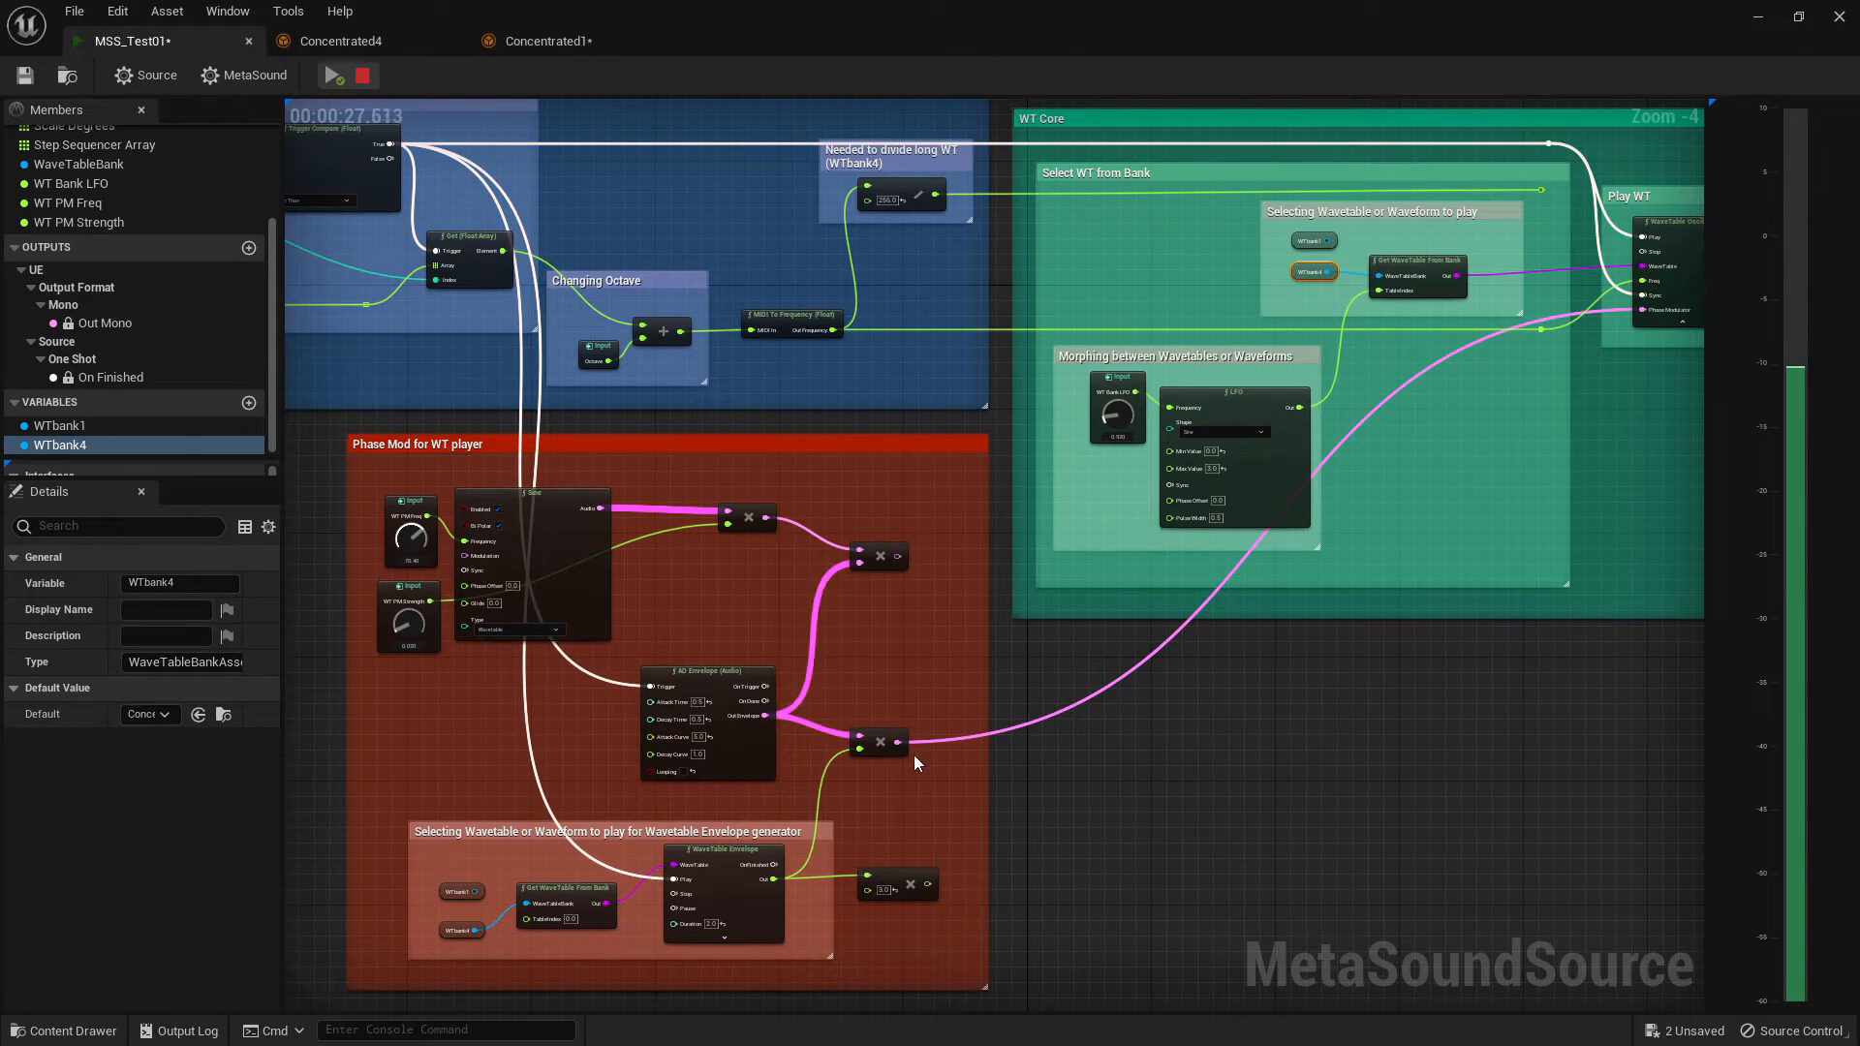
left_click_drag(897, 556, 953, 645)
type("m")
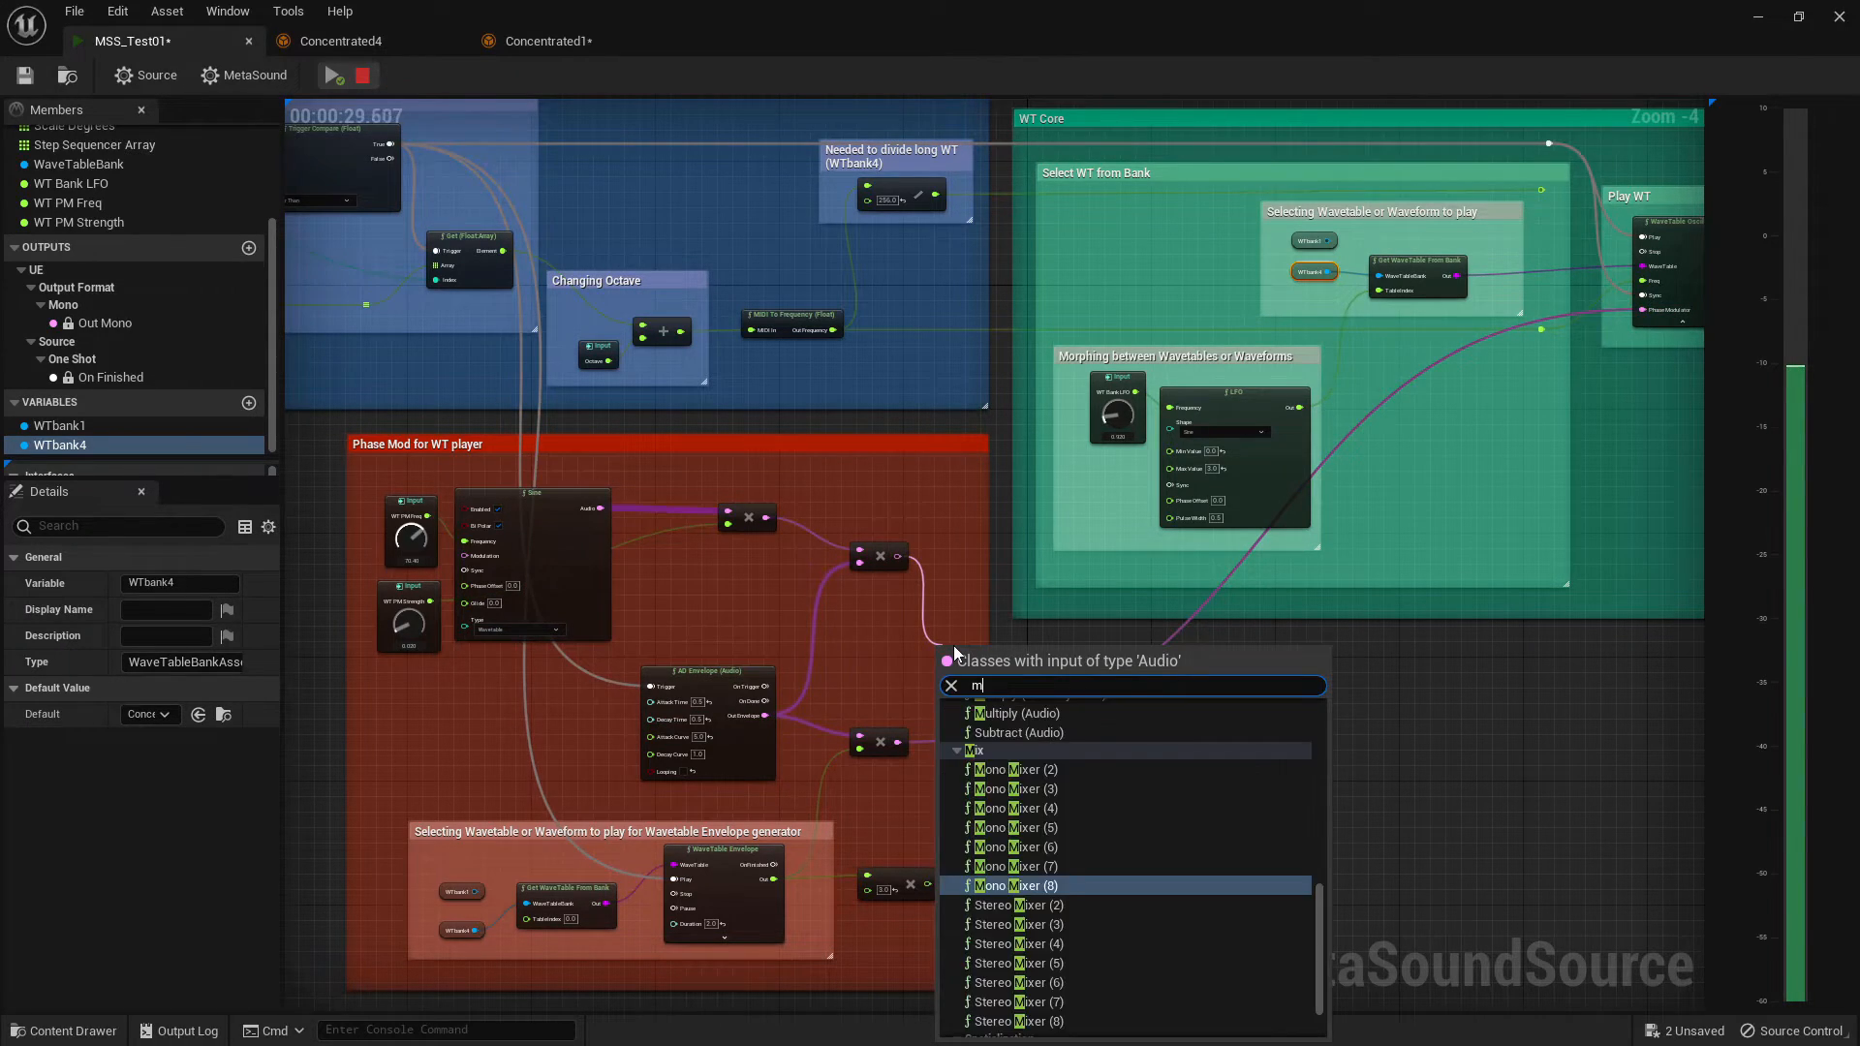
type("ul")
key("Return")
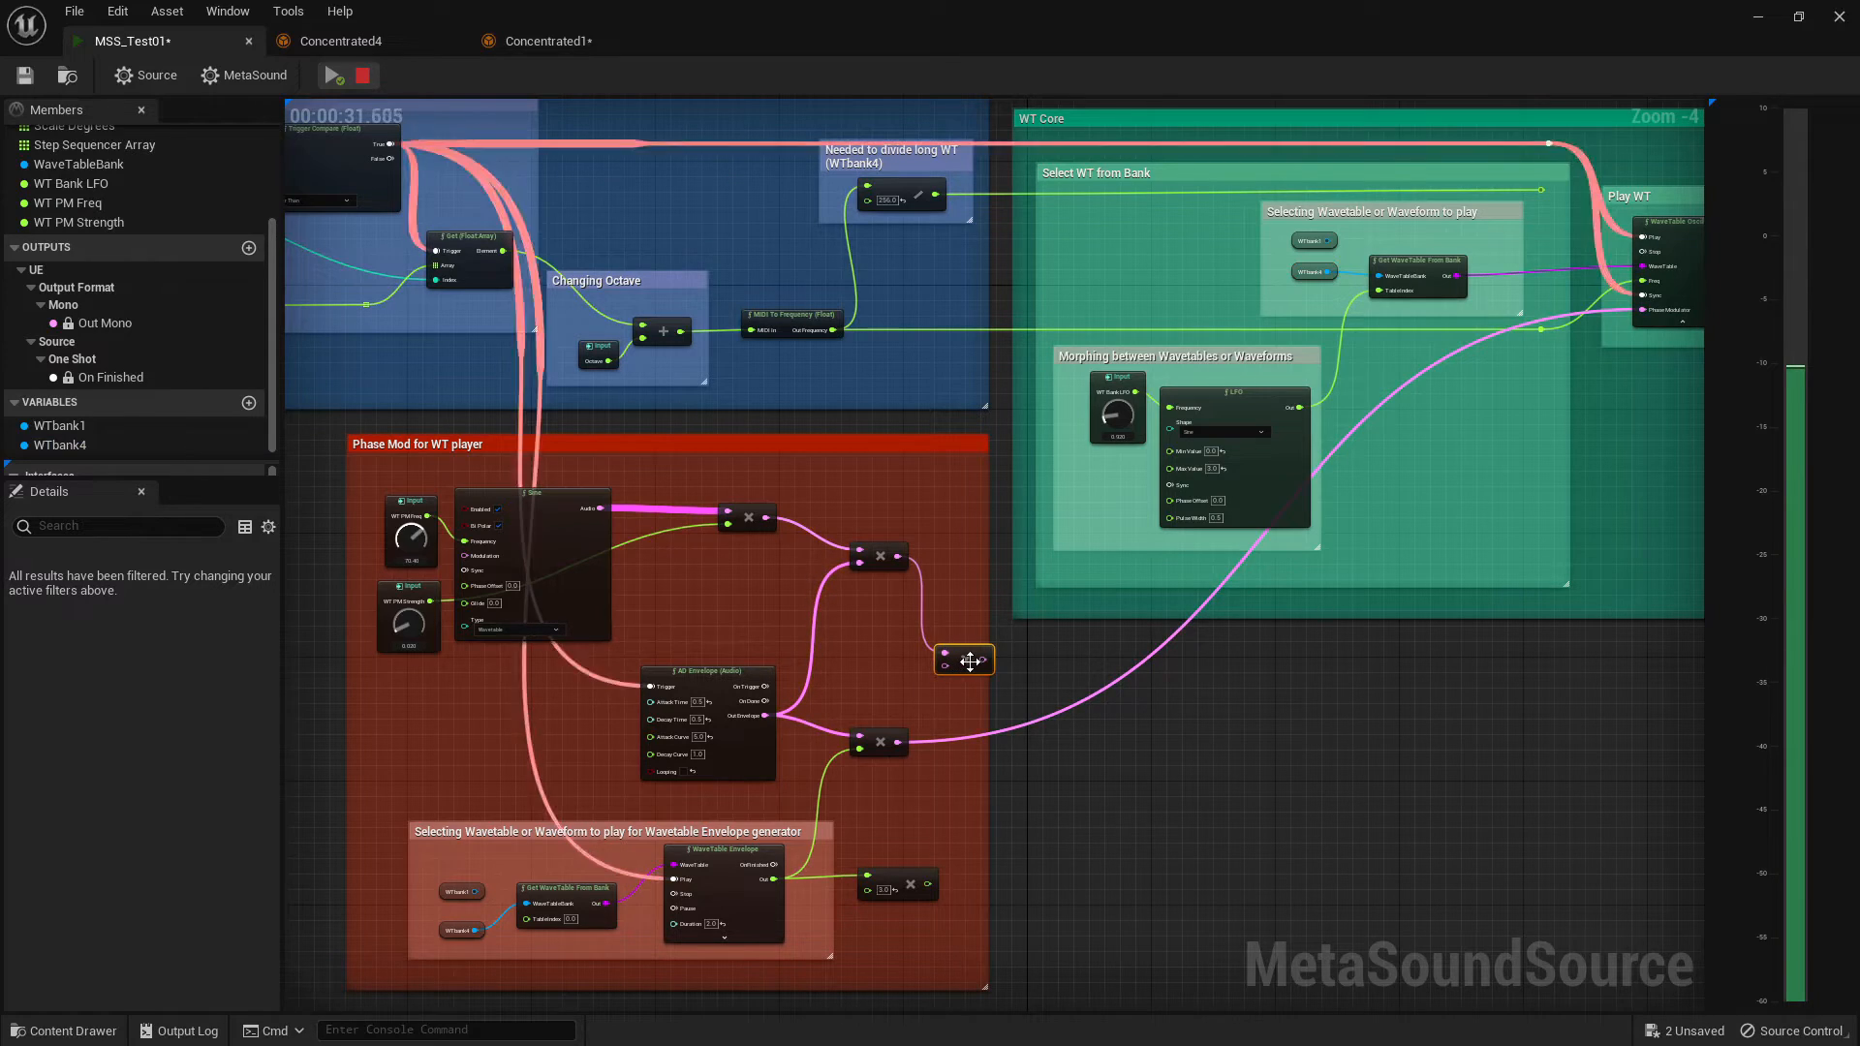
left_click_drag(897, 742, 944, 669, "ctrl")
- Adjust the WT PM Freq and WT PM Strength knobs during playback to about 11.2 and 0.14, and reposition the strength node
left_click(890, 690)
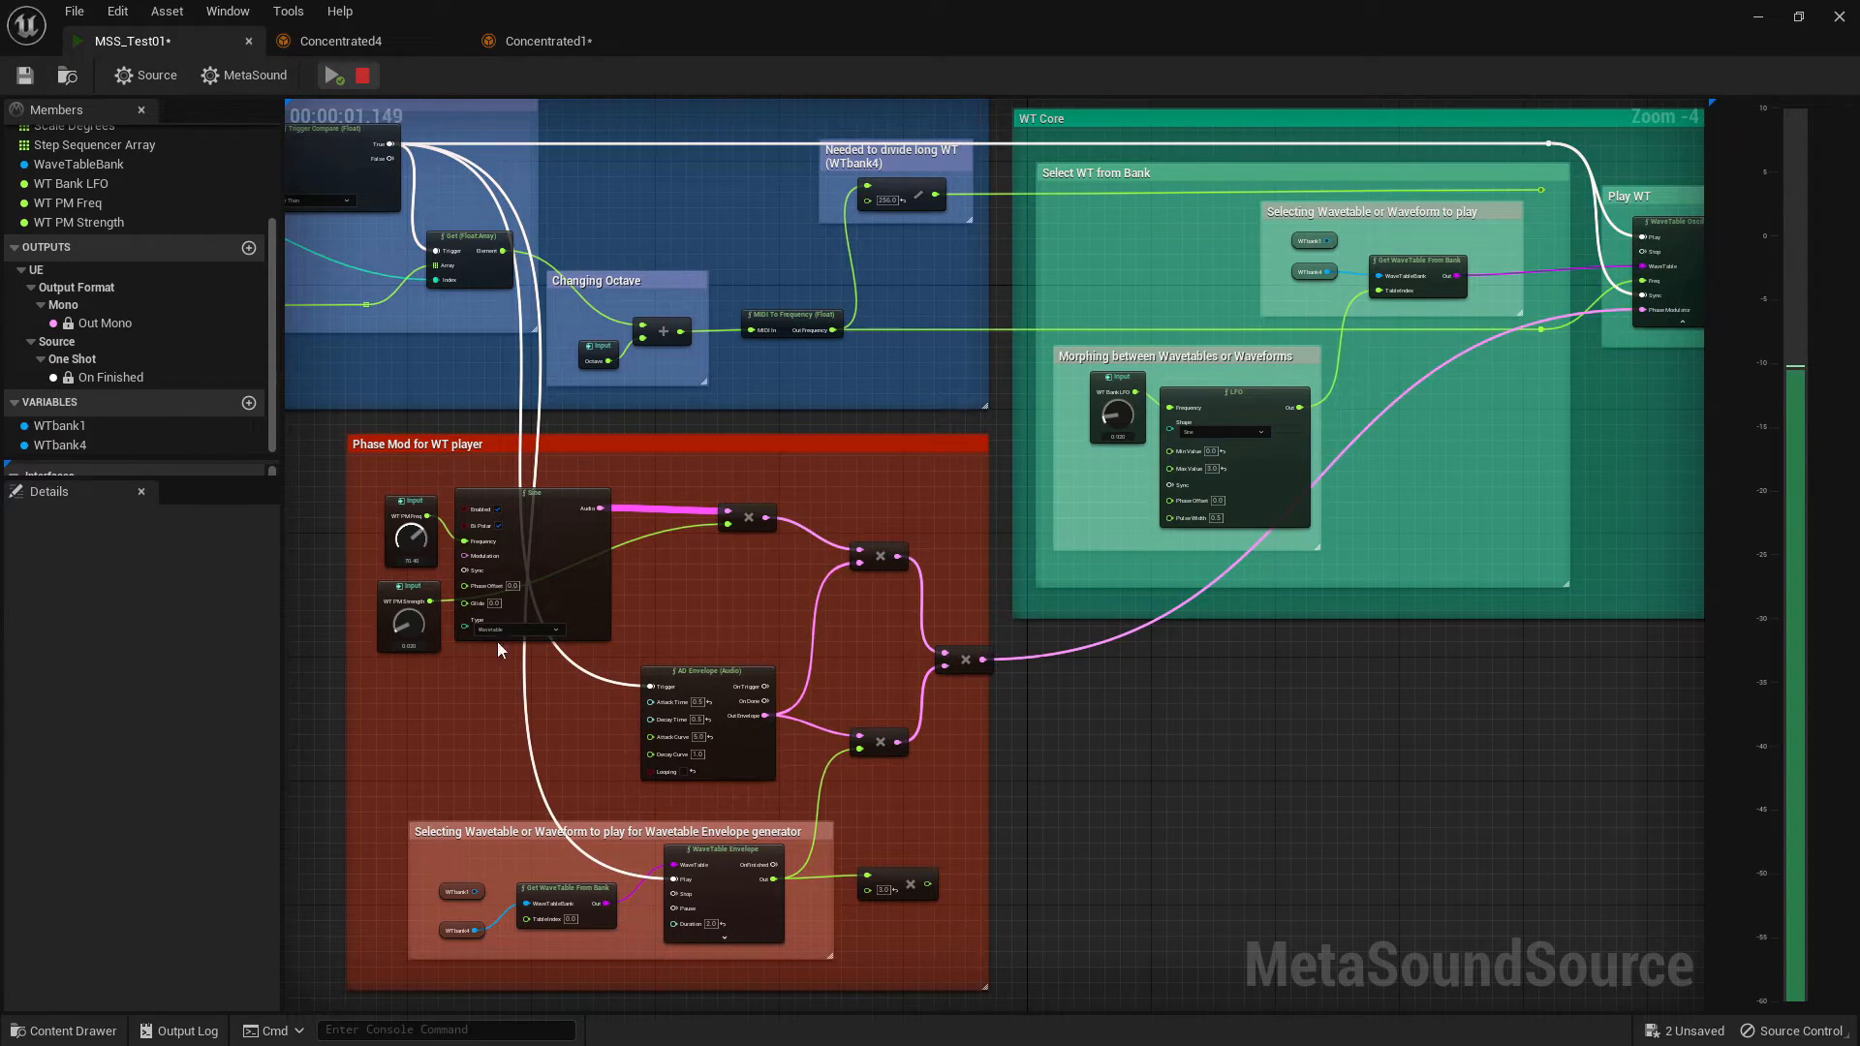
left_click_drag(409, 538, 411, 503)
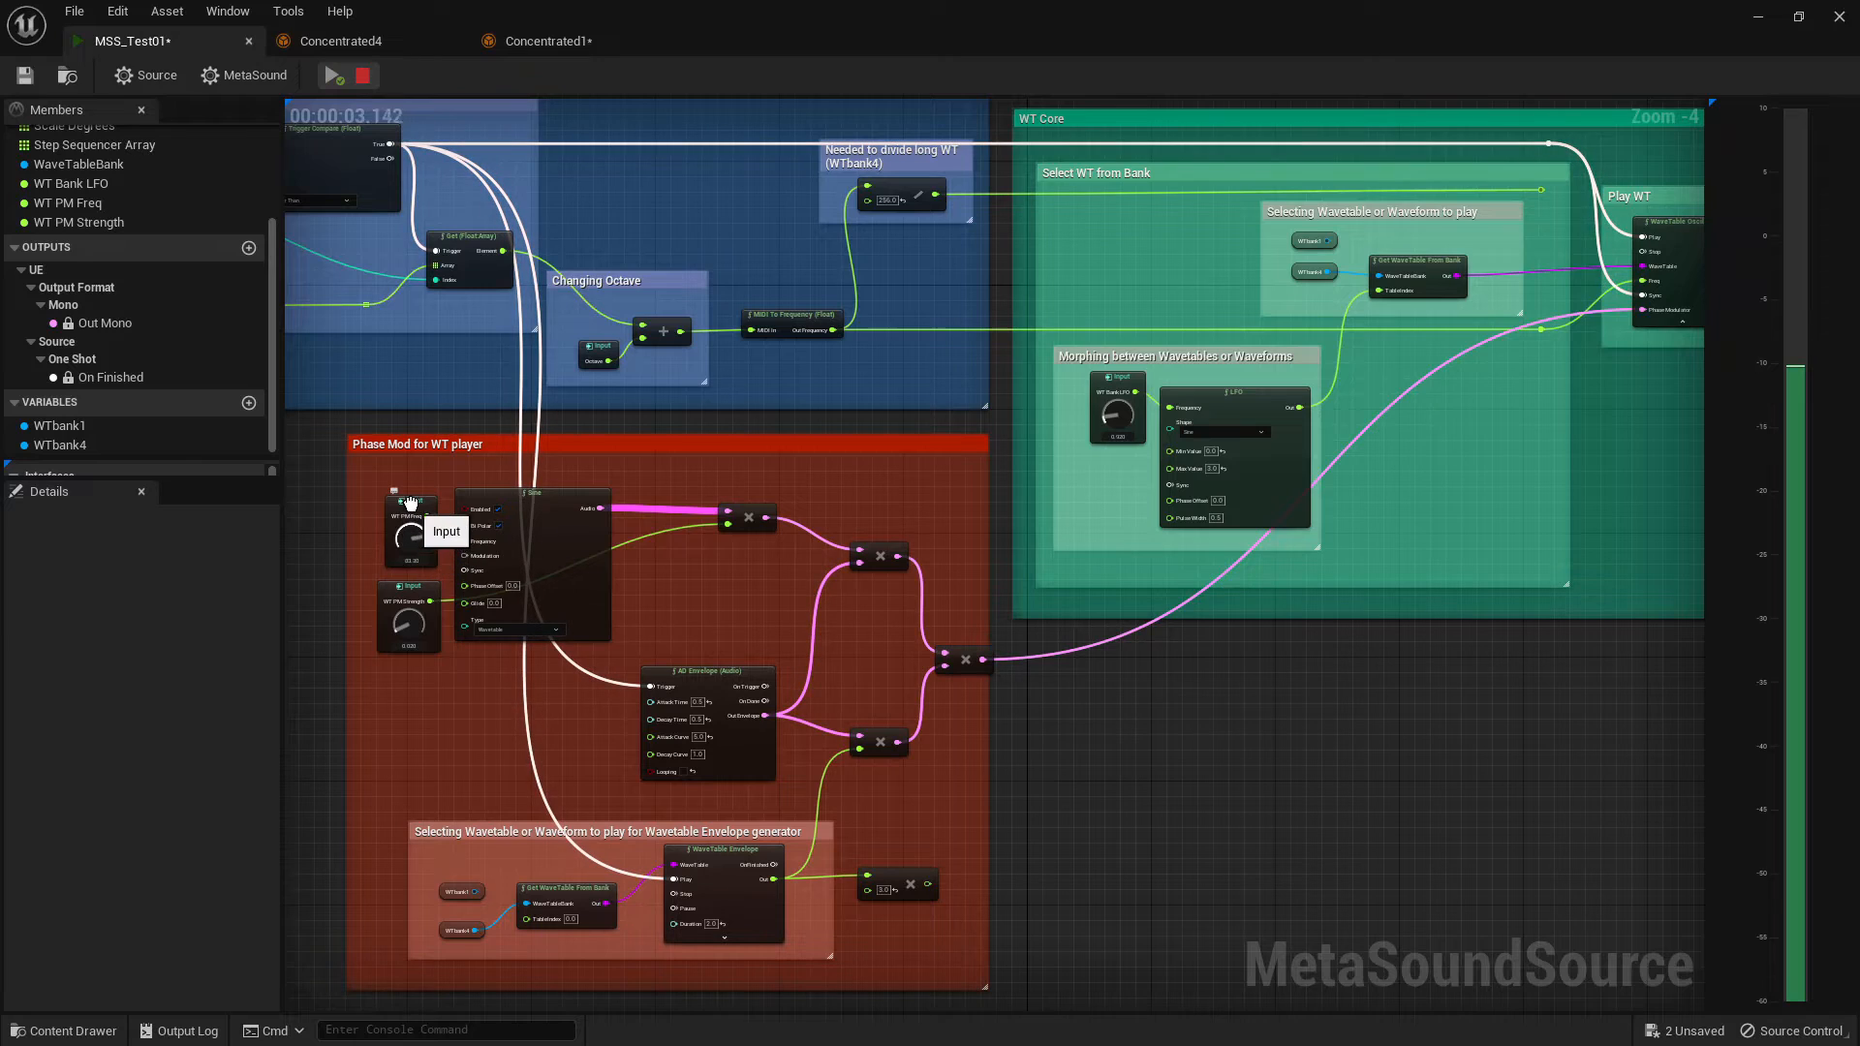
left_click_drag(409, 627, 409, 626)
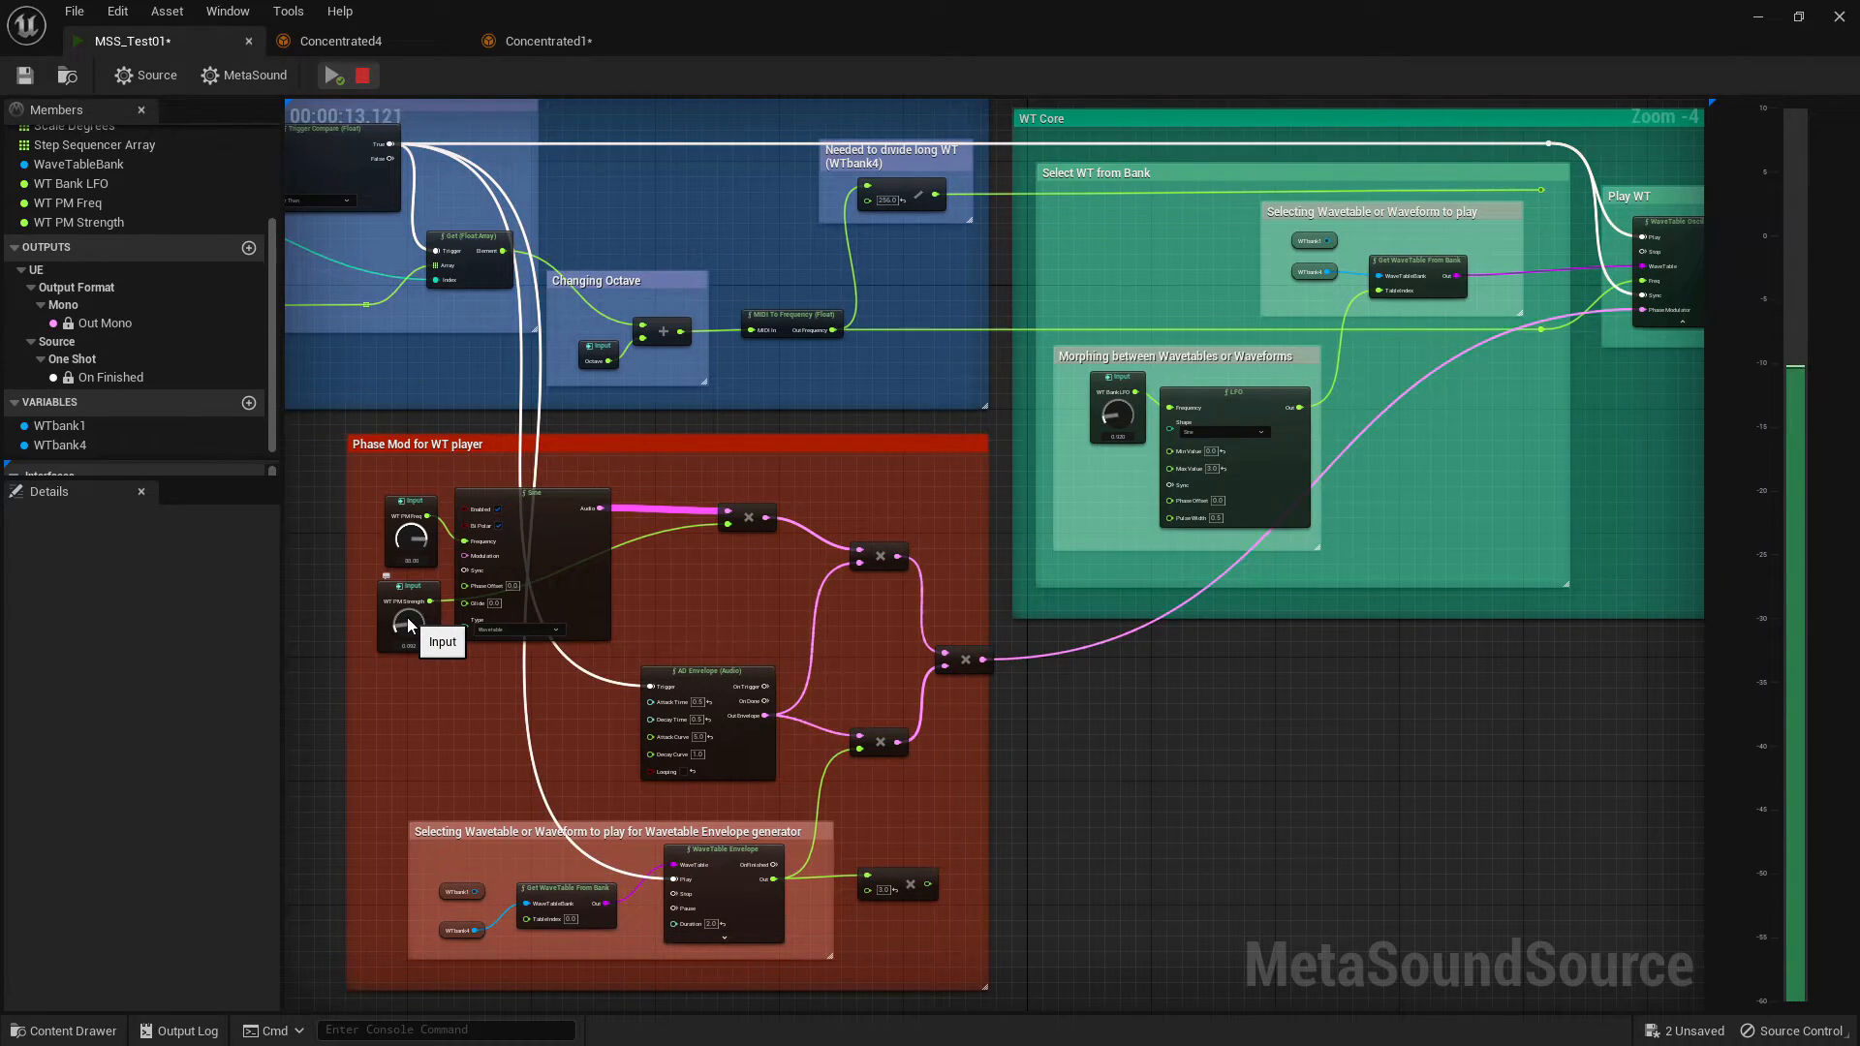
left_click_drag(409, 626, 414, 570)
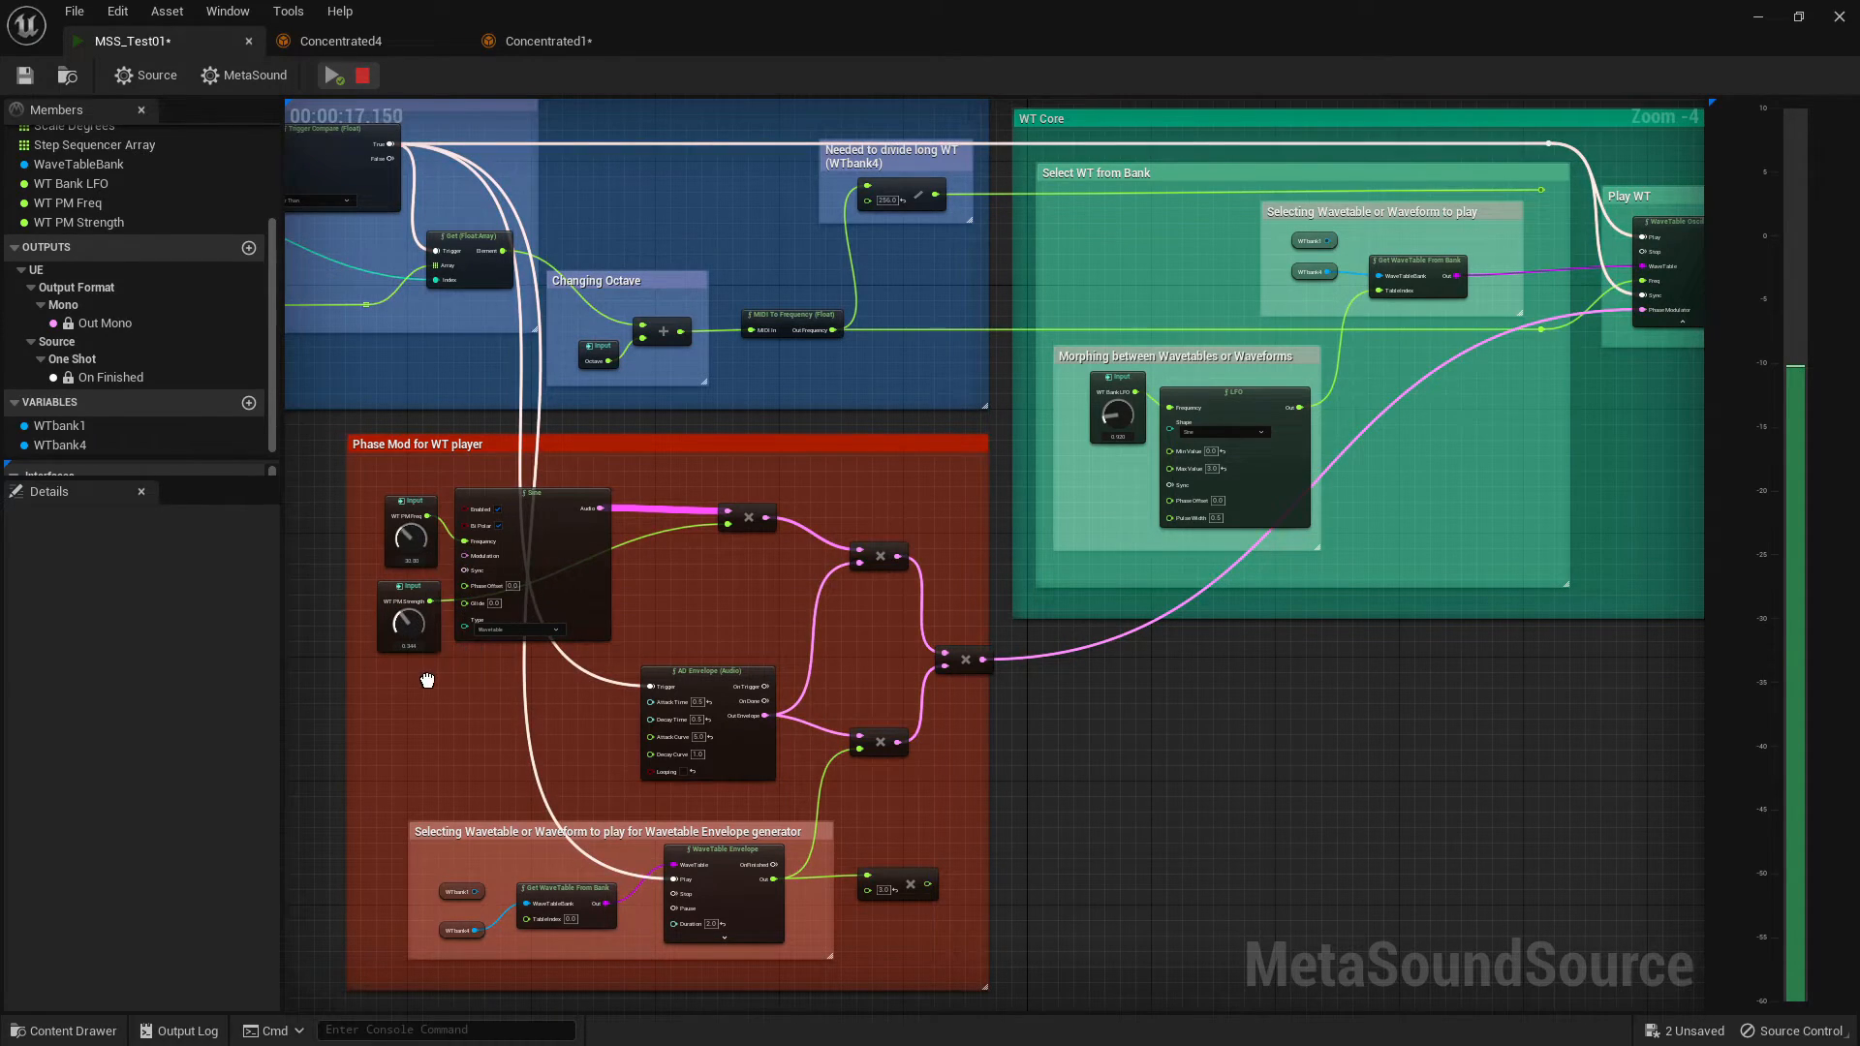
left_click_drag(408, 547, 413, 593)
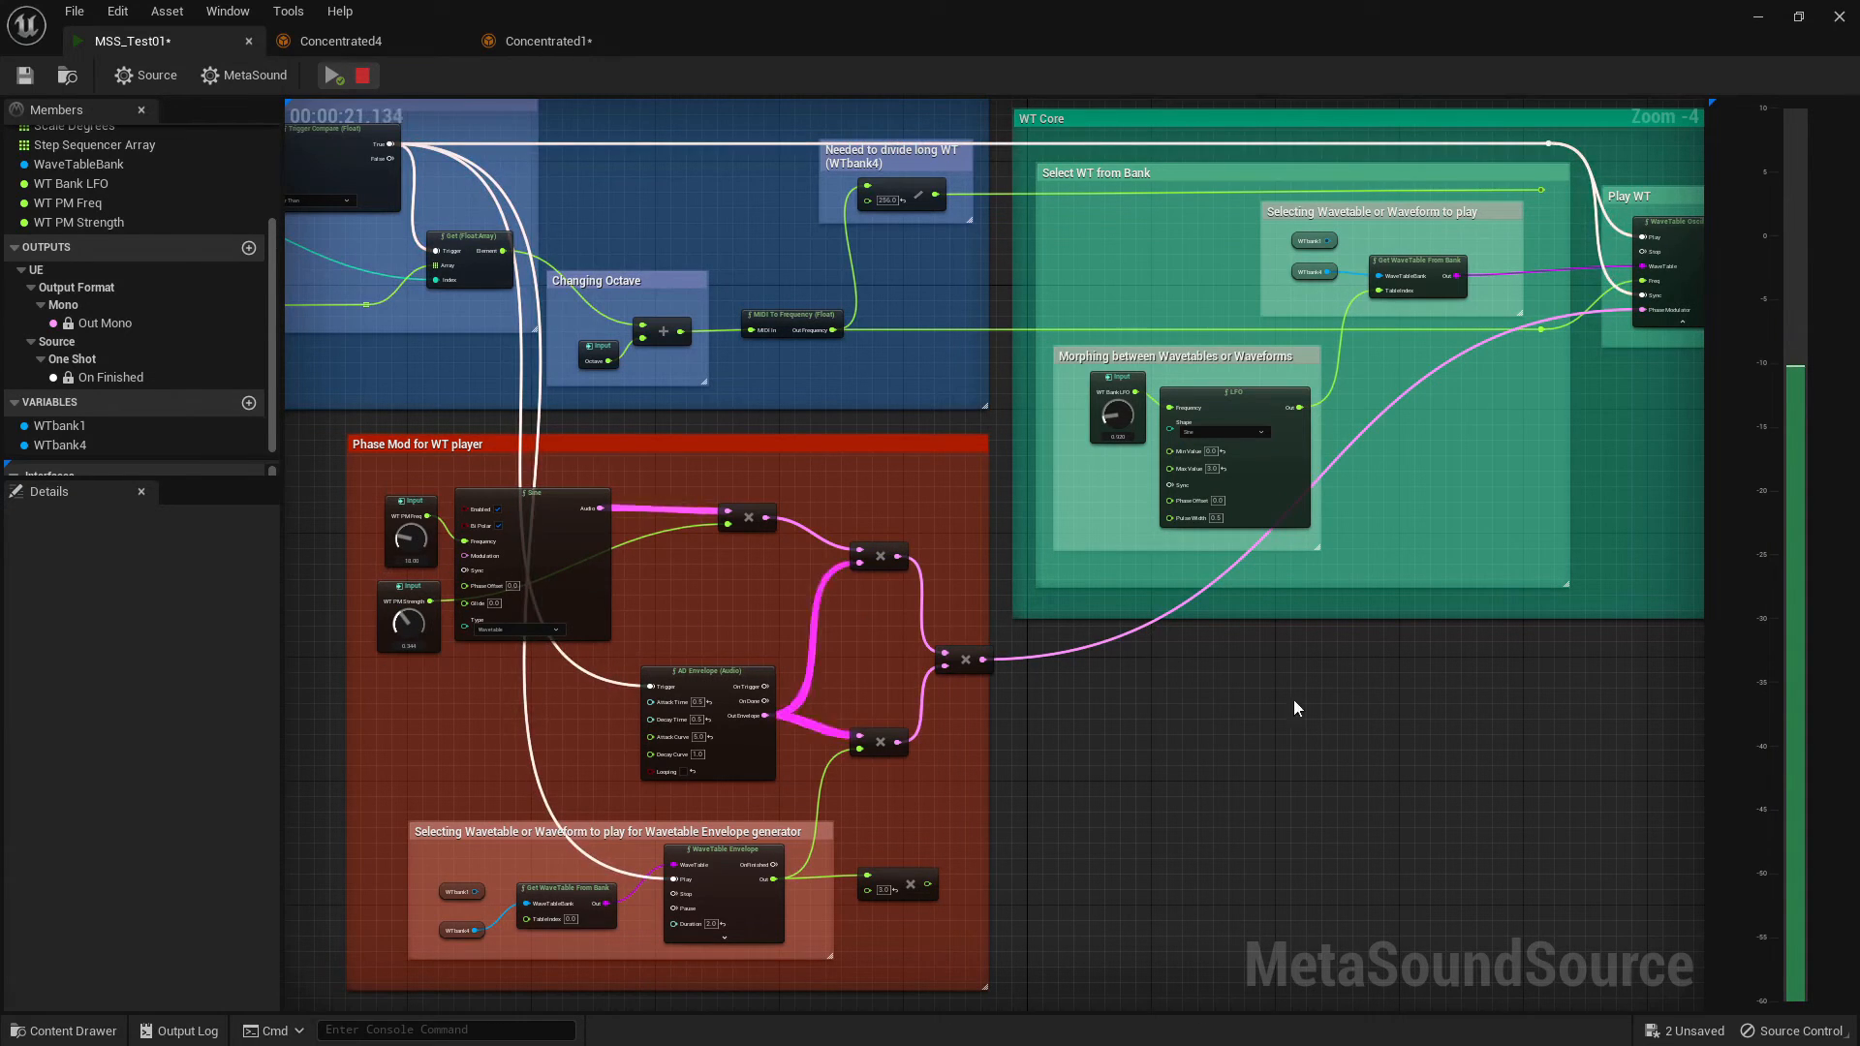
right_click_drag(1307, 654, 960, 793)
scroll(1386, 583, "down", 1)
right_click_drag(577, 890, 886, 738)
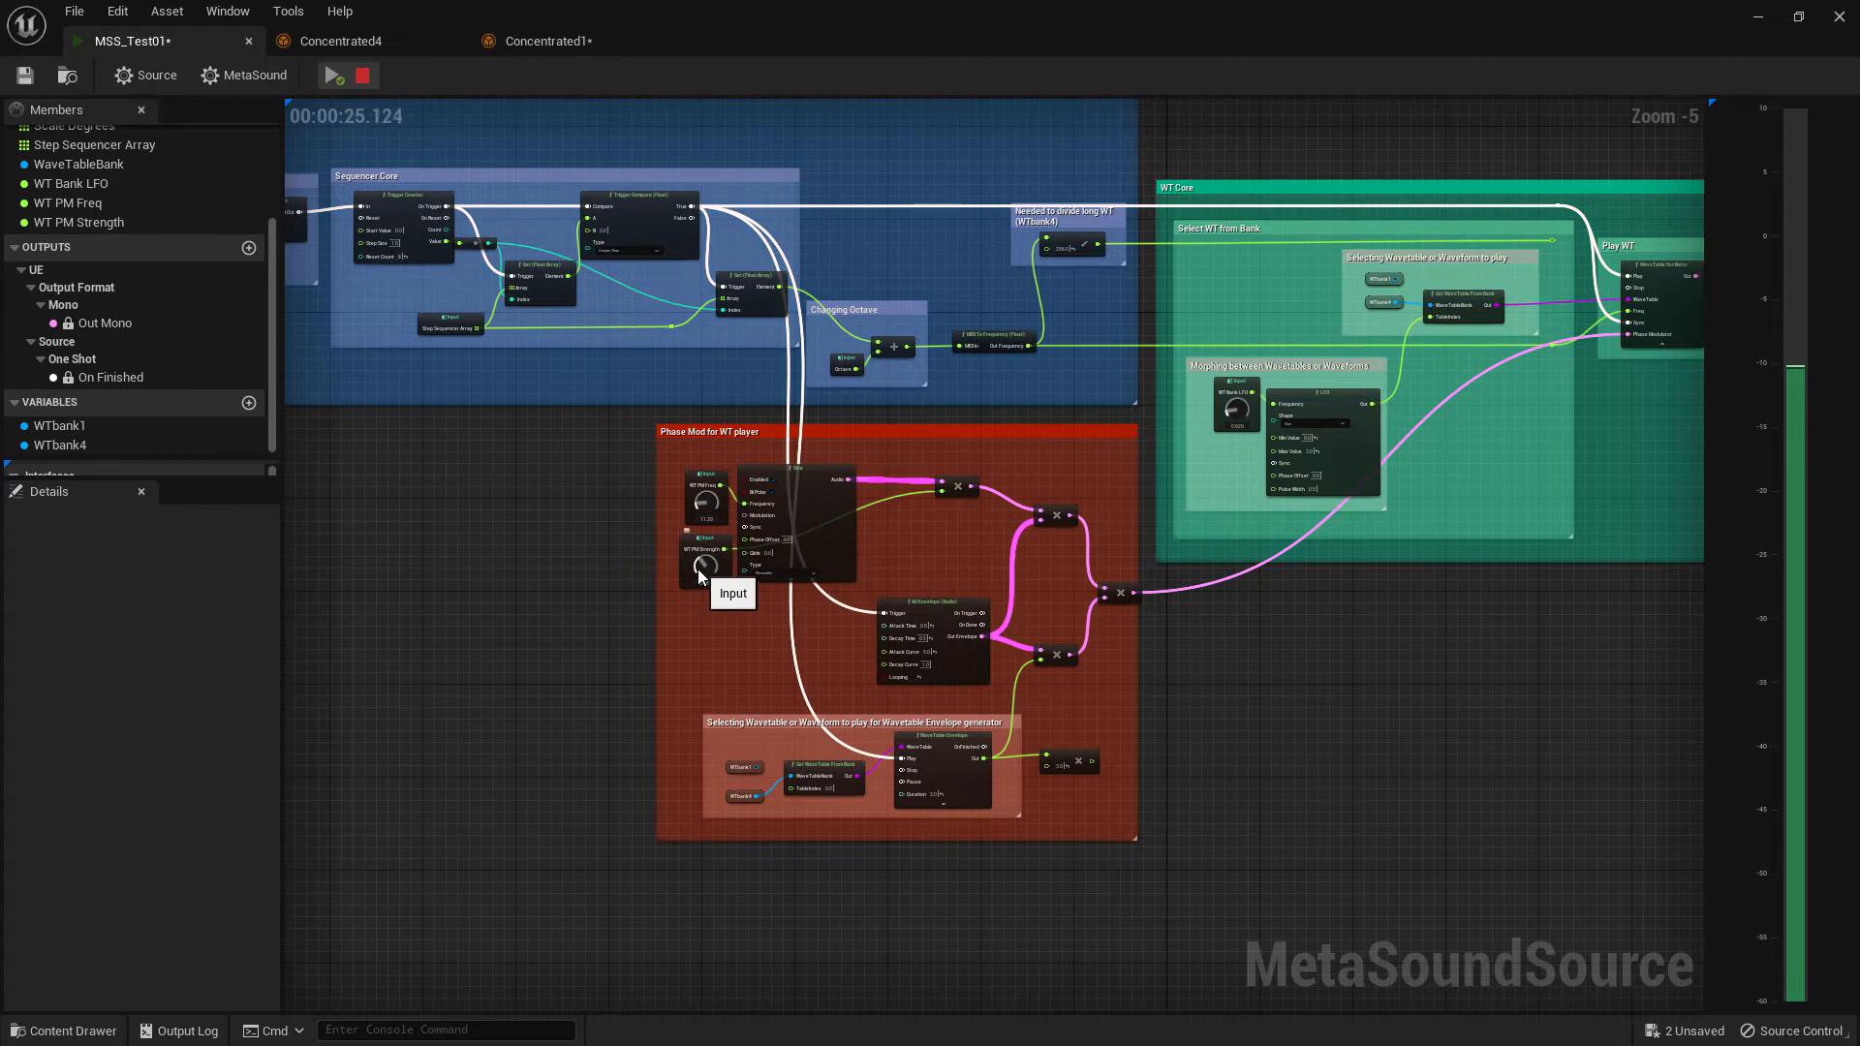
mouse_move(708, 595)
left_mouse_down()
mouse_move(620, 550)
mouse_move(723, 587)
left_mouse_up()
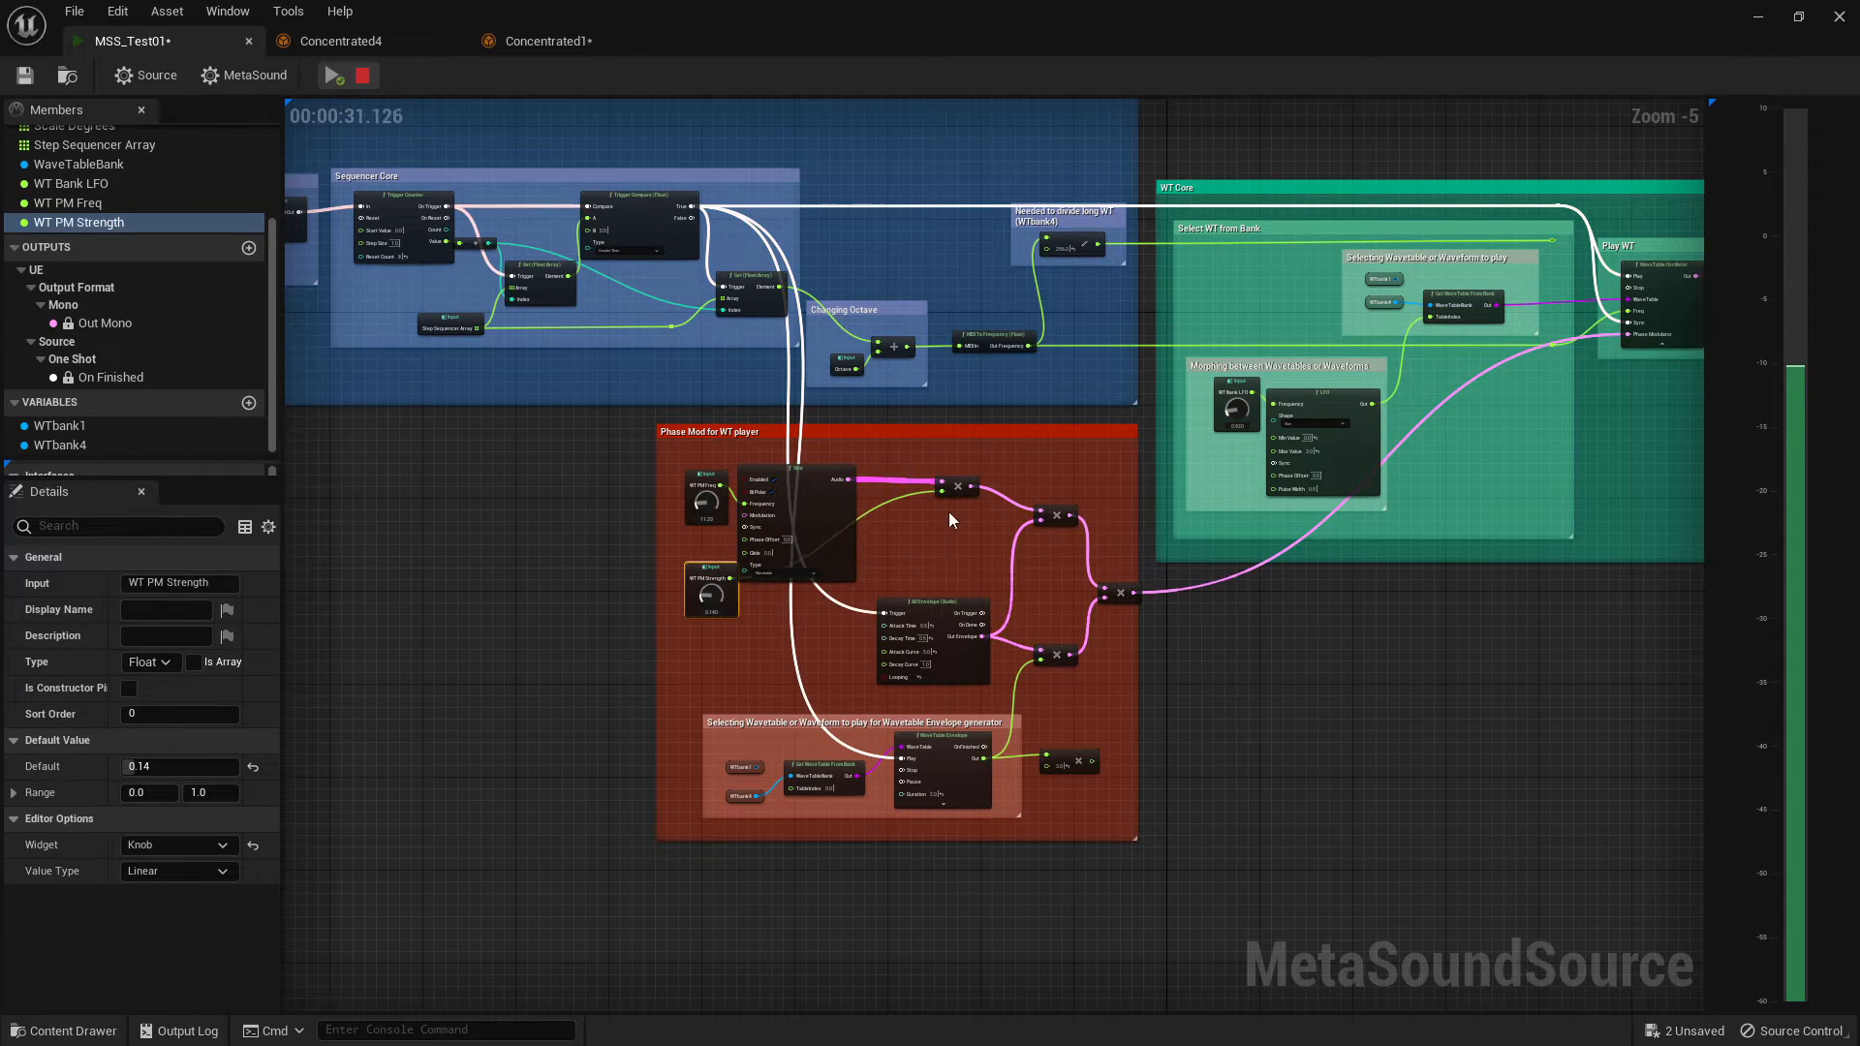
- Feed the float input of the Sine's Multiply node from a new LFO and widen the Phase Mod comment to enclose it
left_click_drag(943, 491, 943, 490)
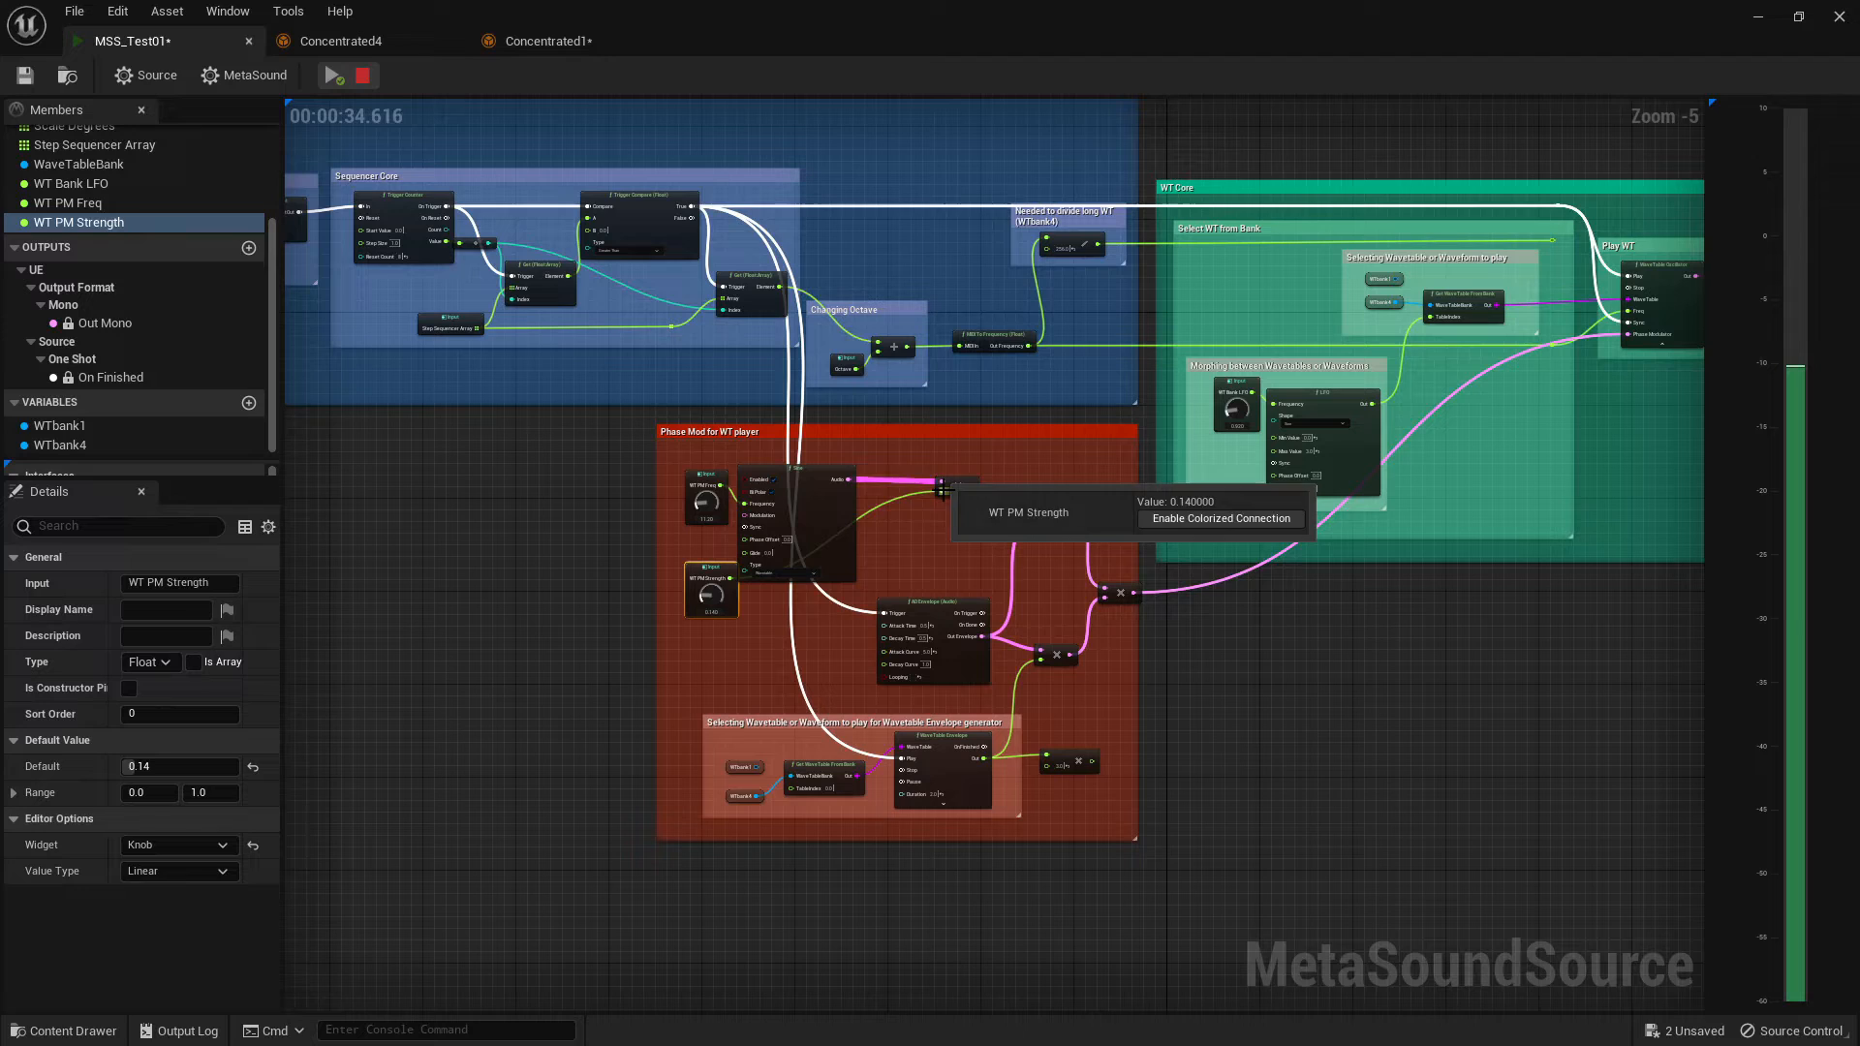
left_click(912, 548)
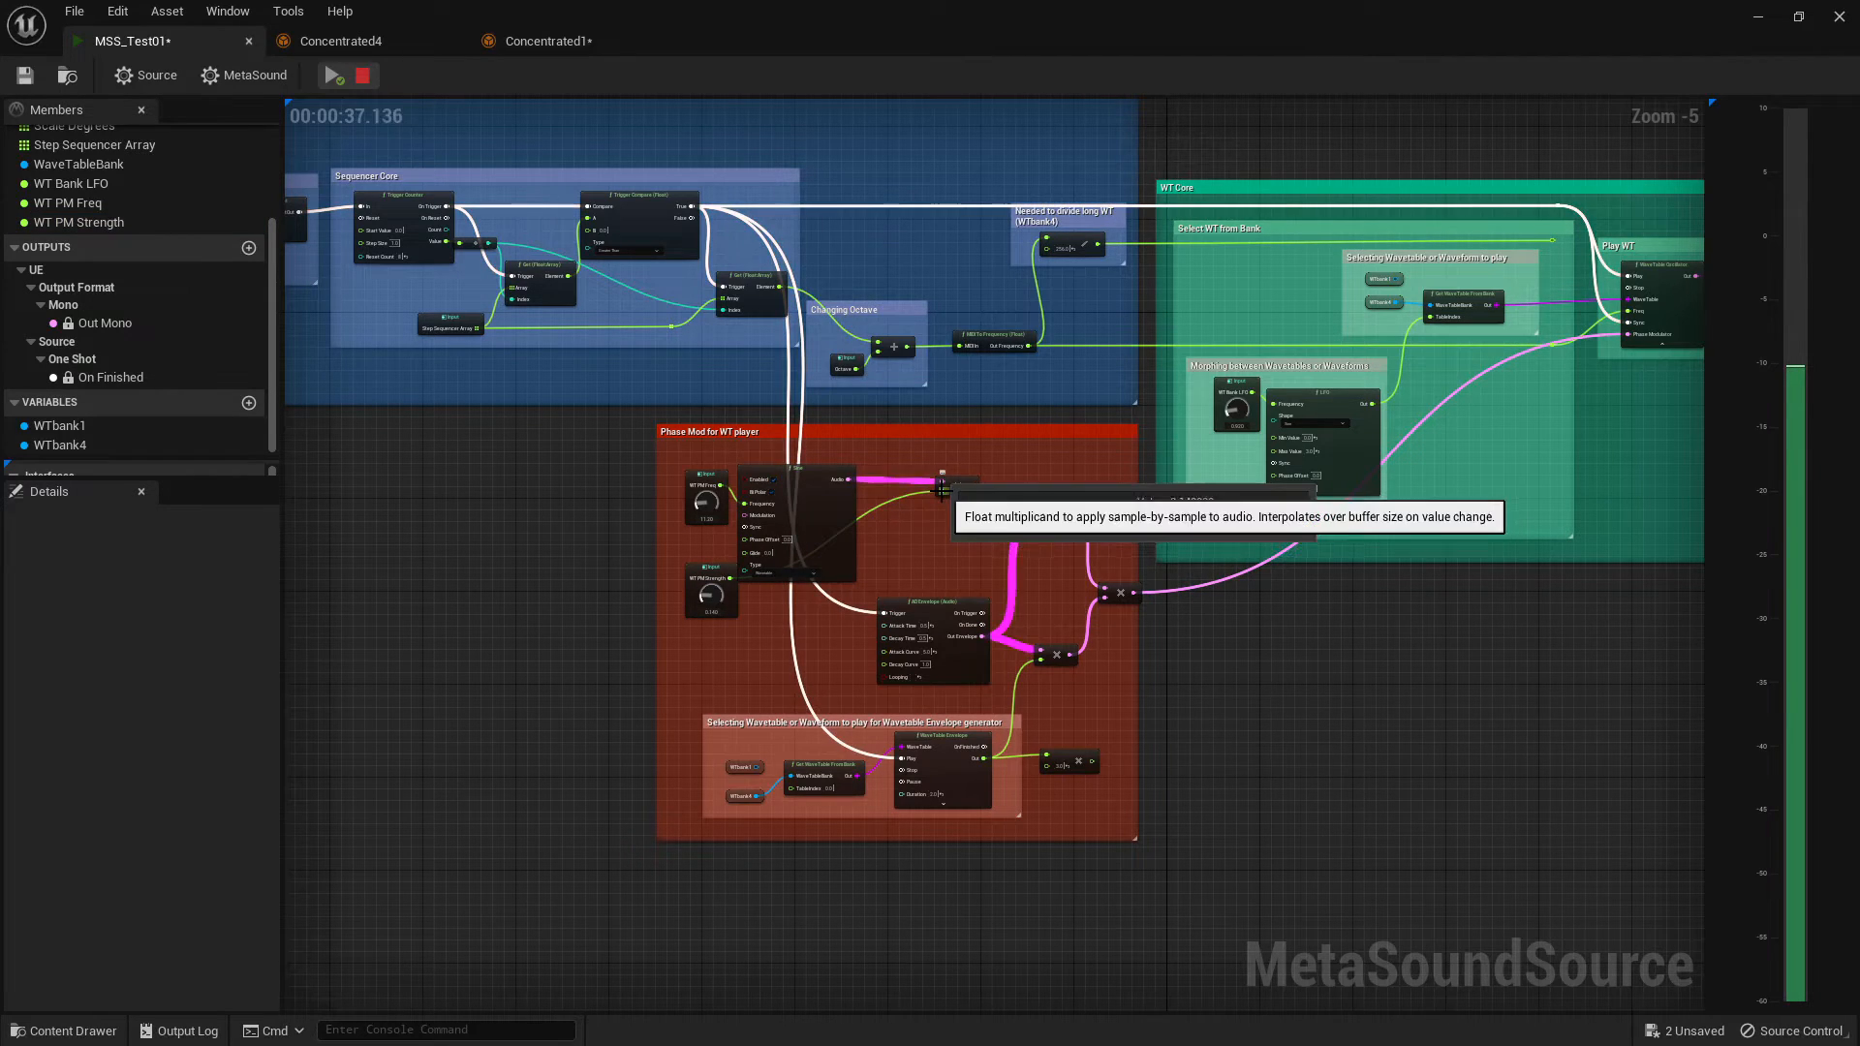
left_click_drag(943, 490, 653, 676)
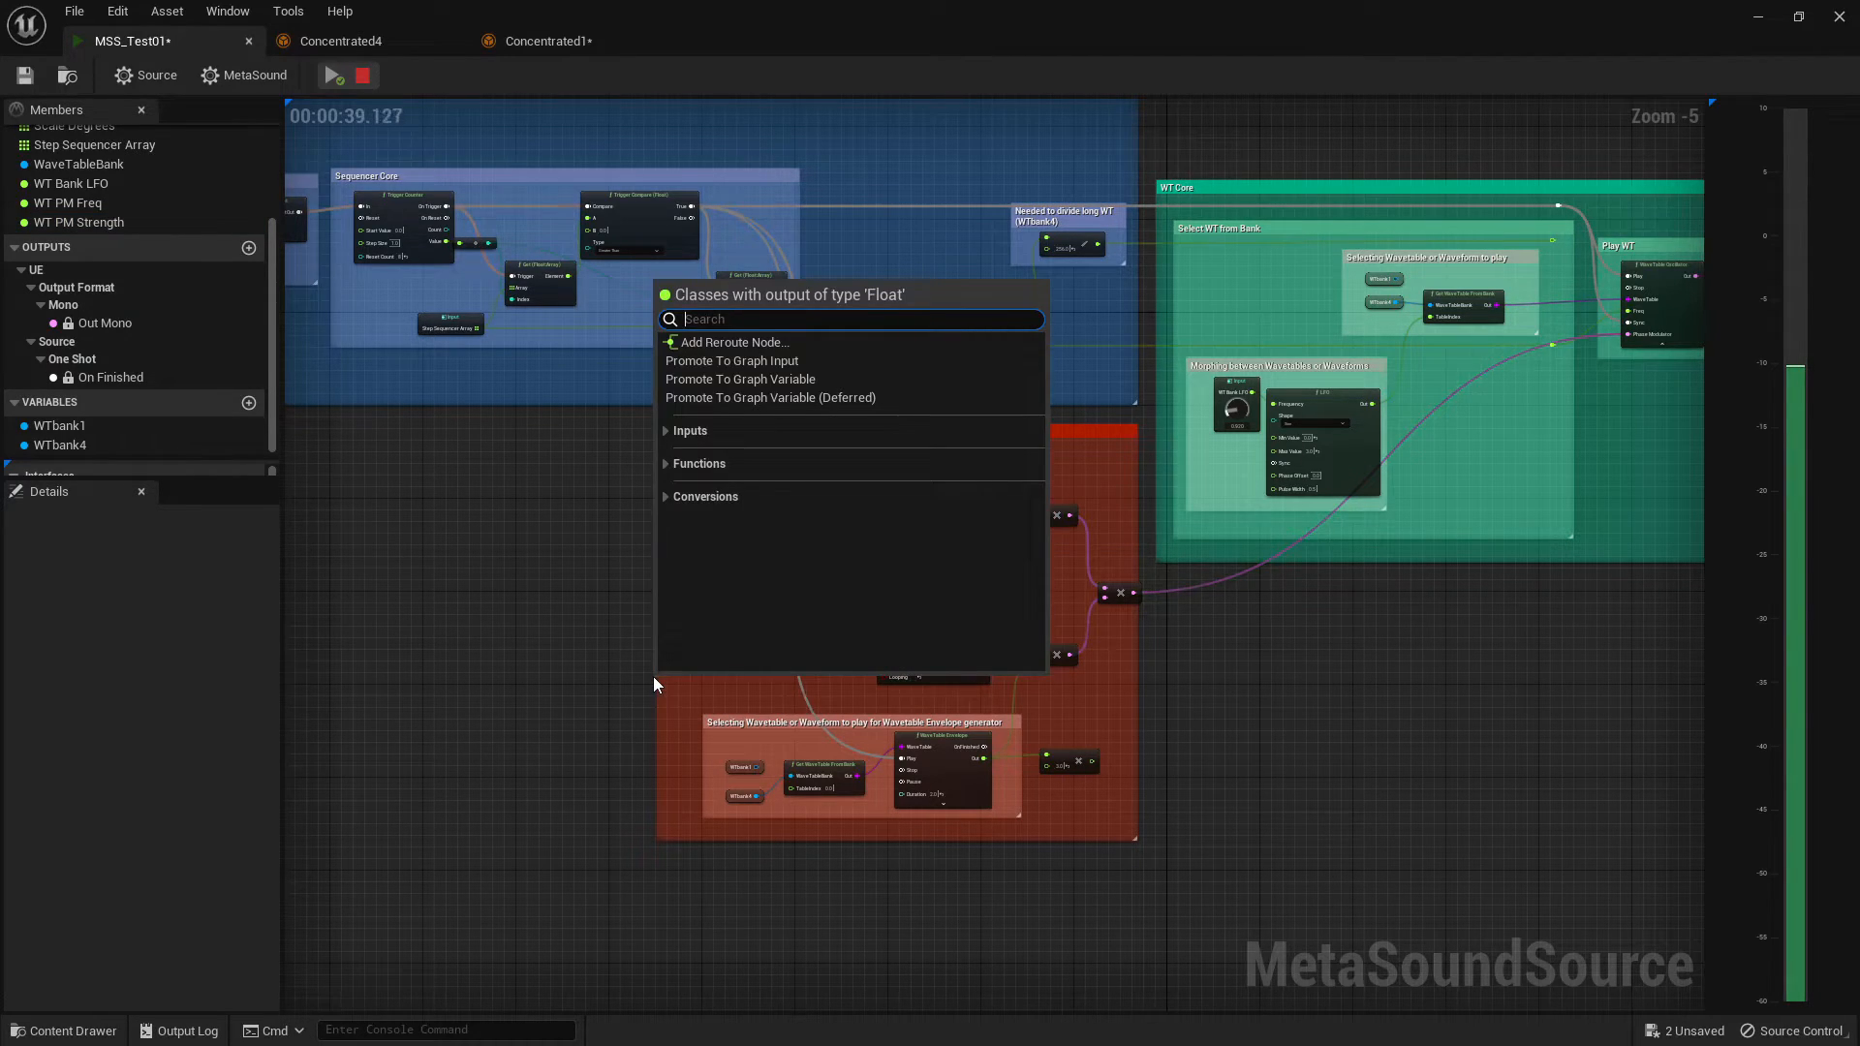
type("lfo")
key("Return")
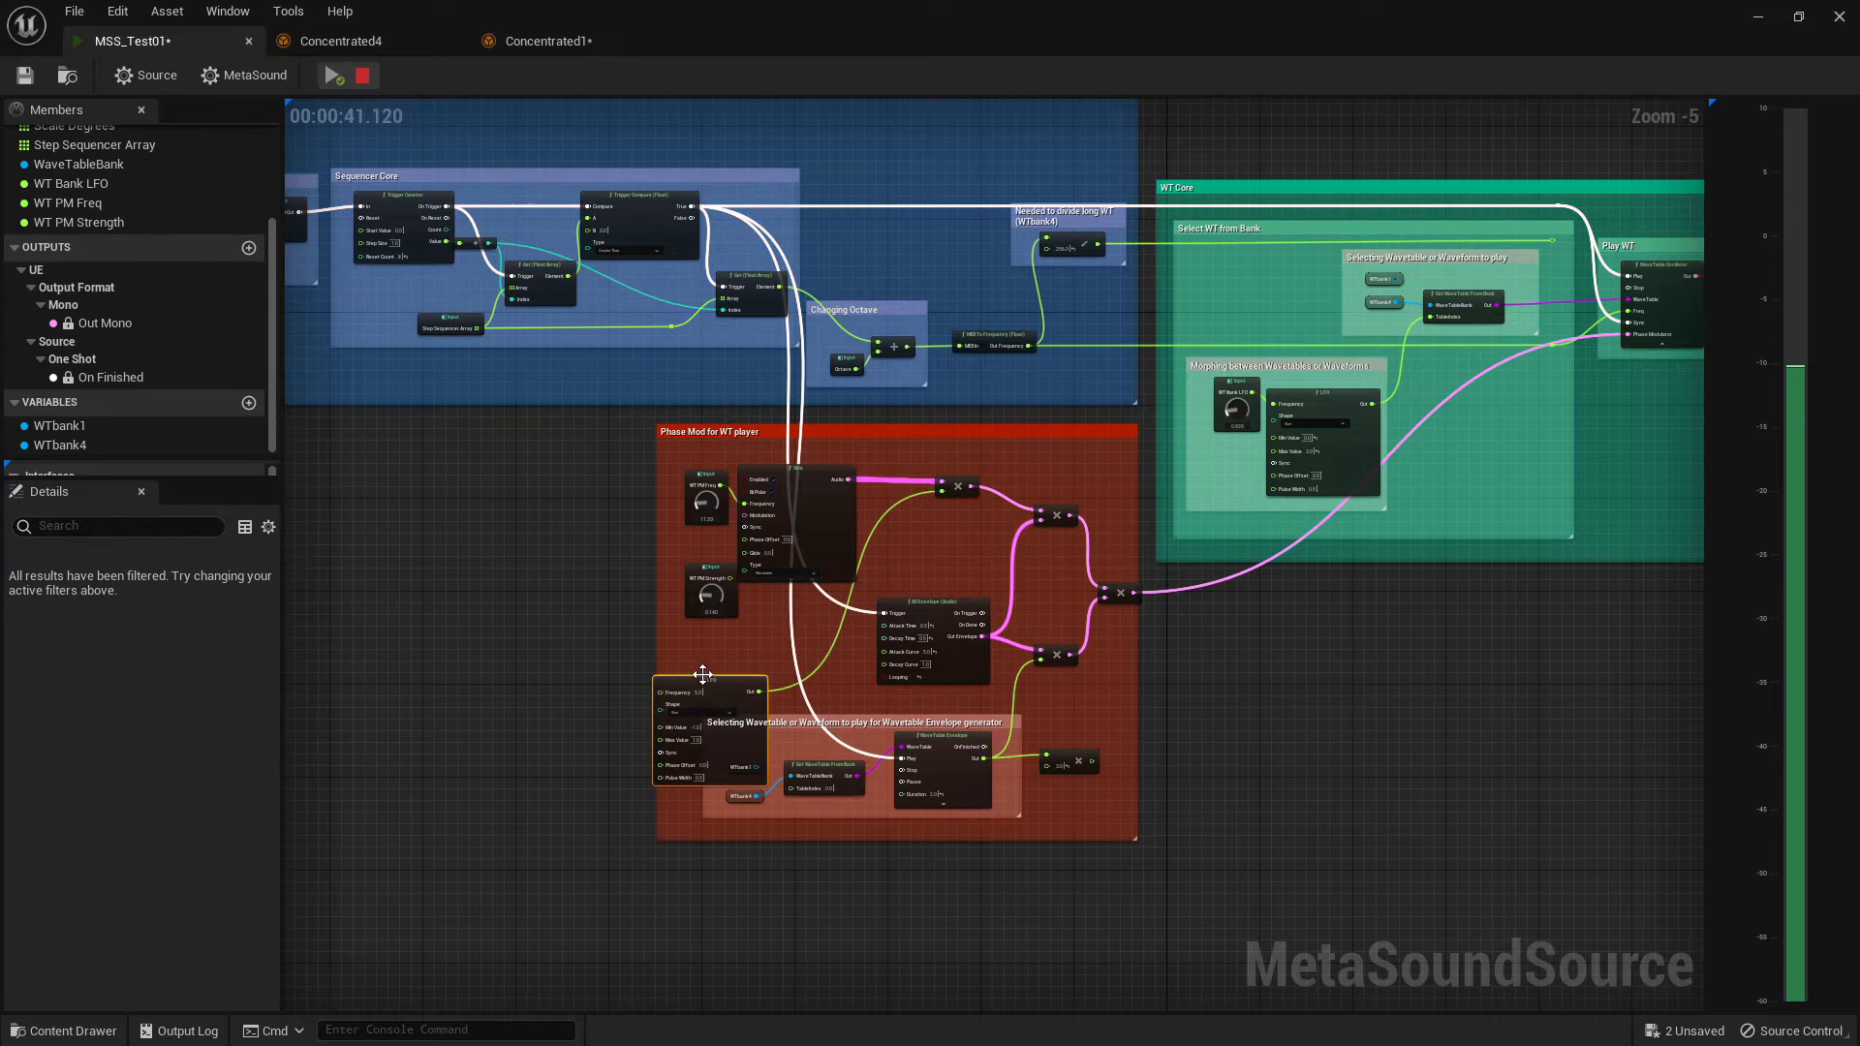
left_click_drag(717, 676, 584, 638)
left_click_drag(703, 680, 580, 644)
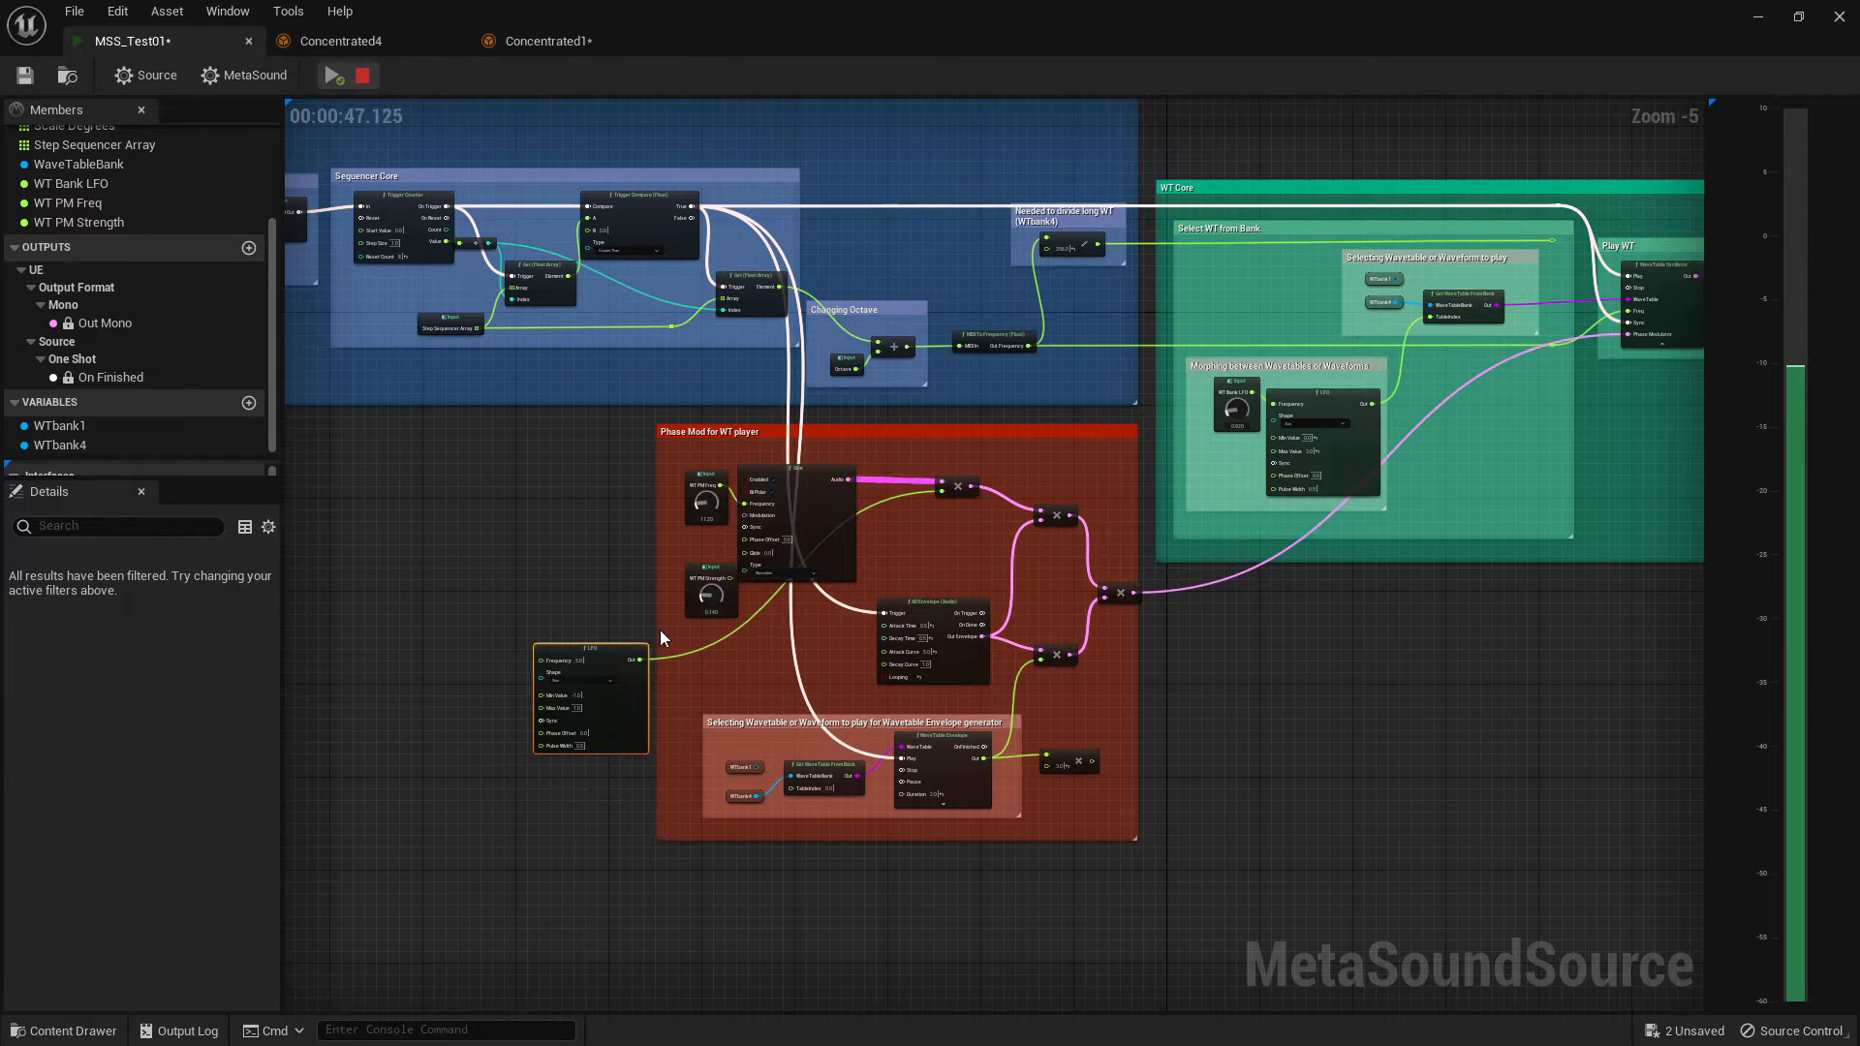
left_click_drag(658, 630, 410, 623)
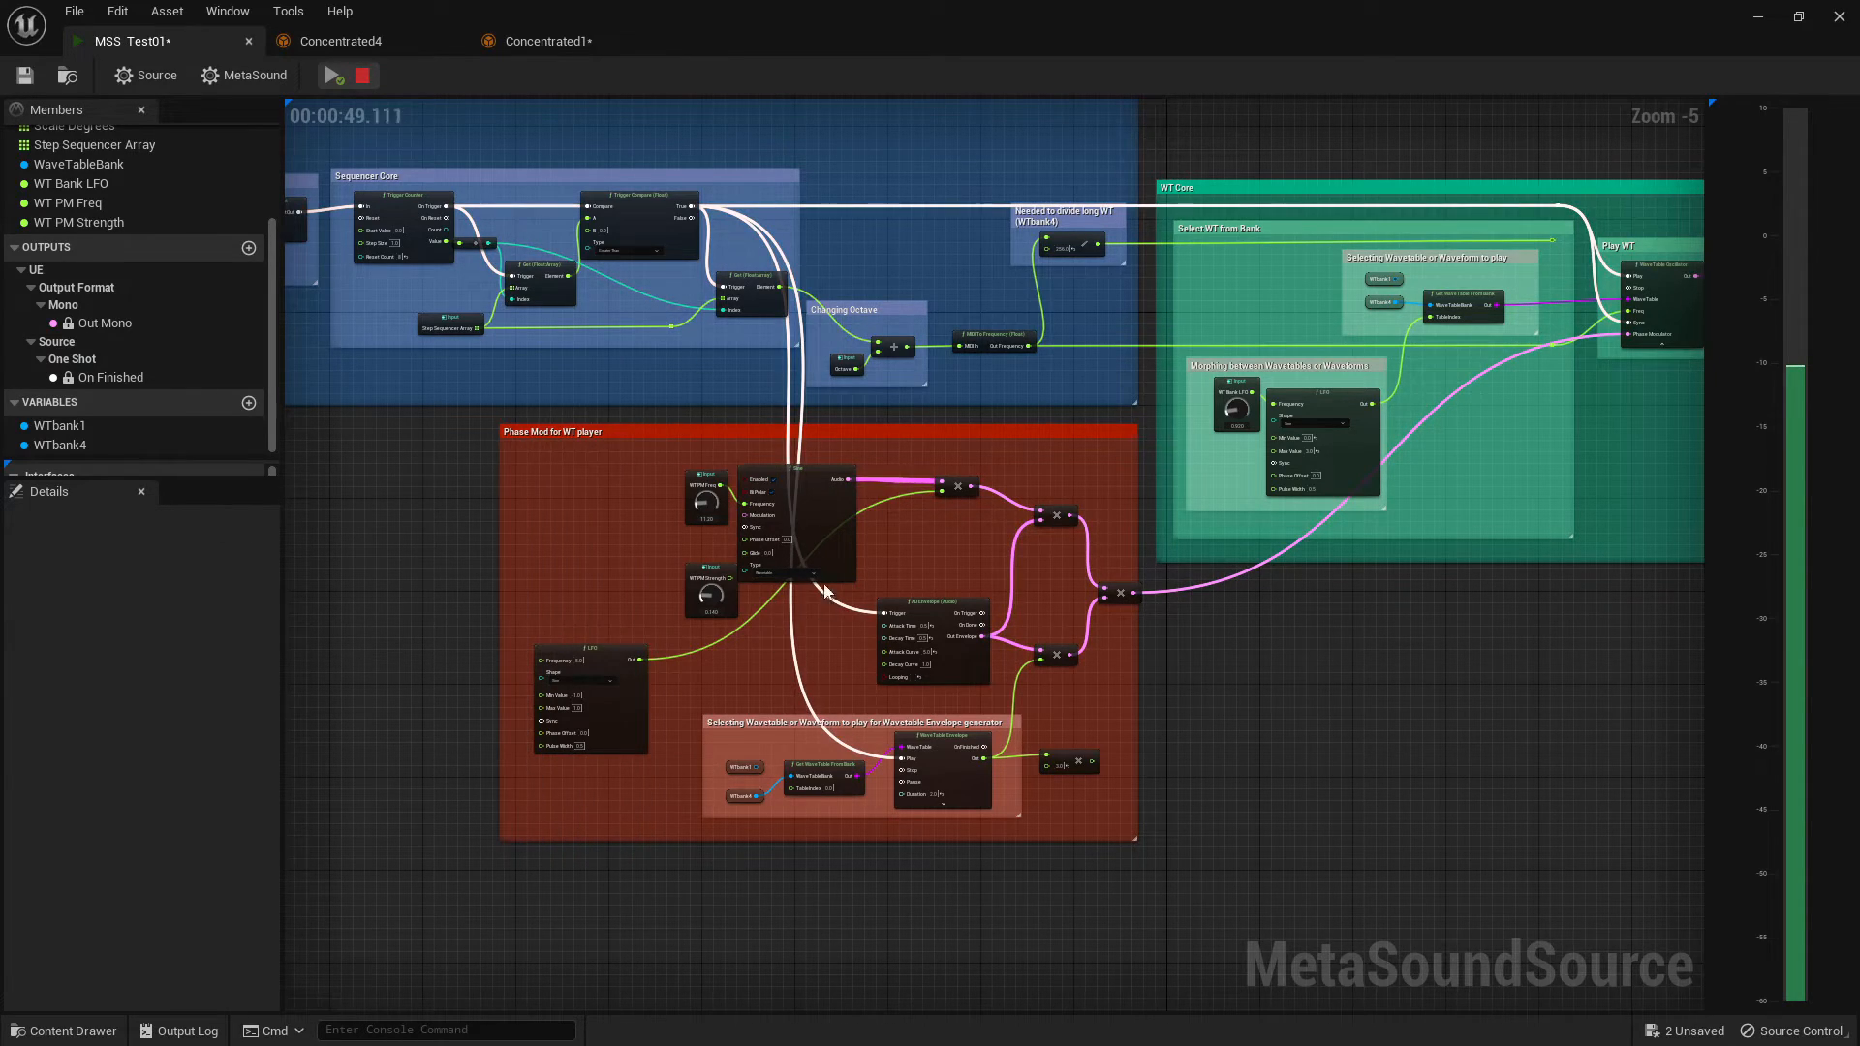
- Set the Frequency of the new LFO in the Phase Mod section and restart playback
left_click(826, 508)
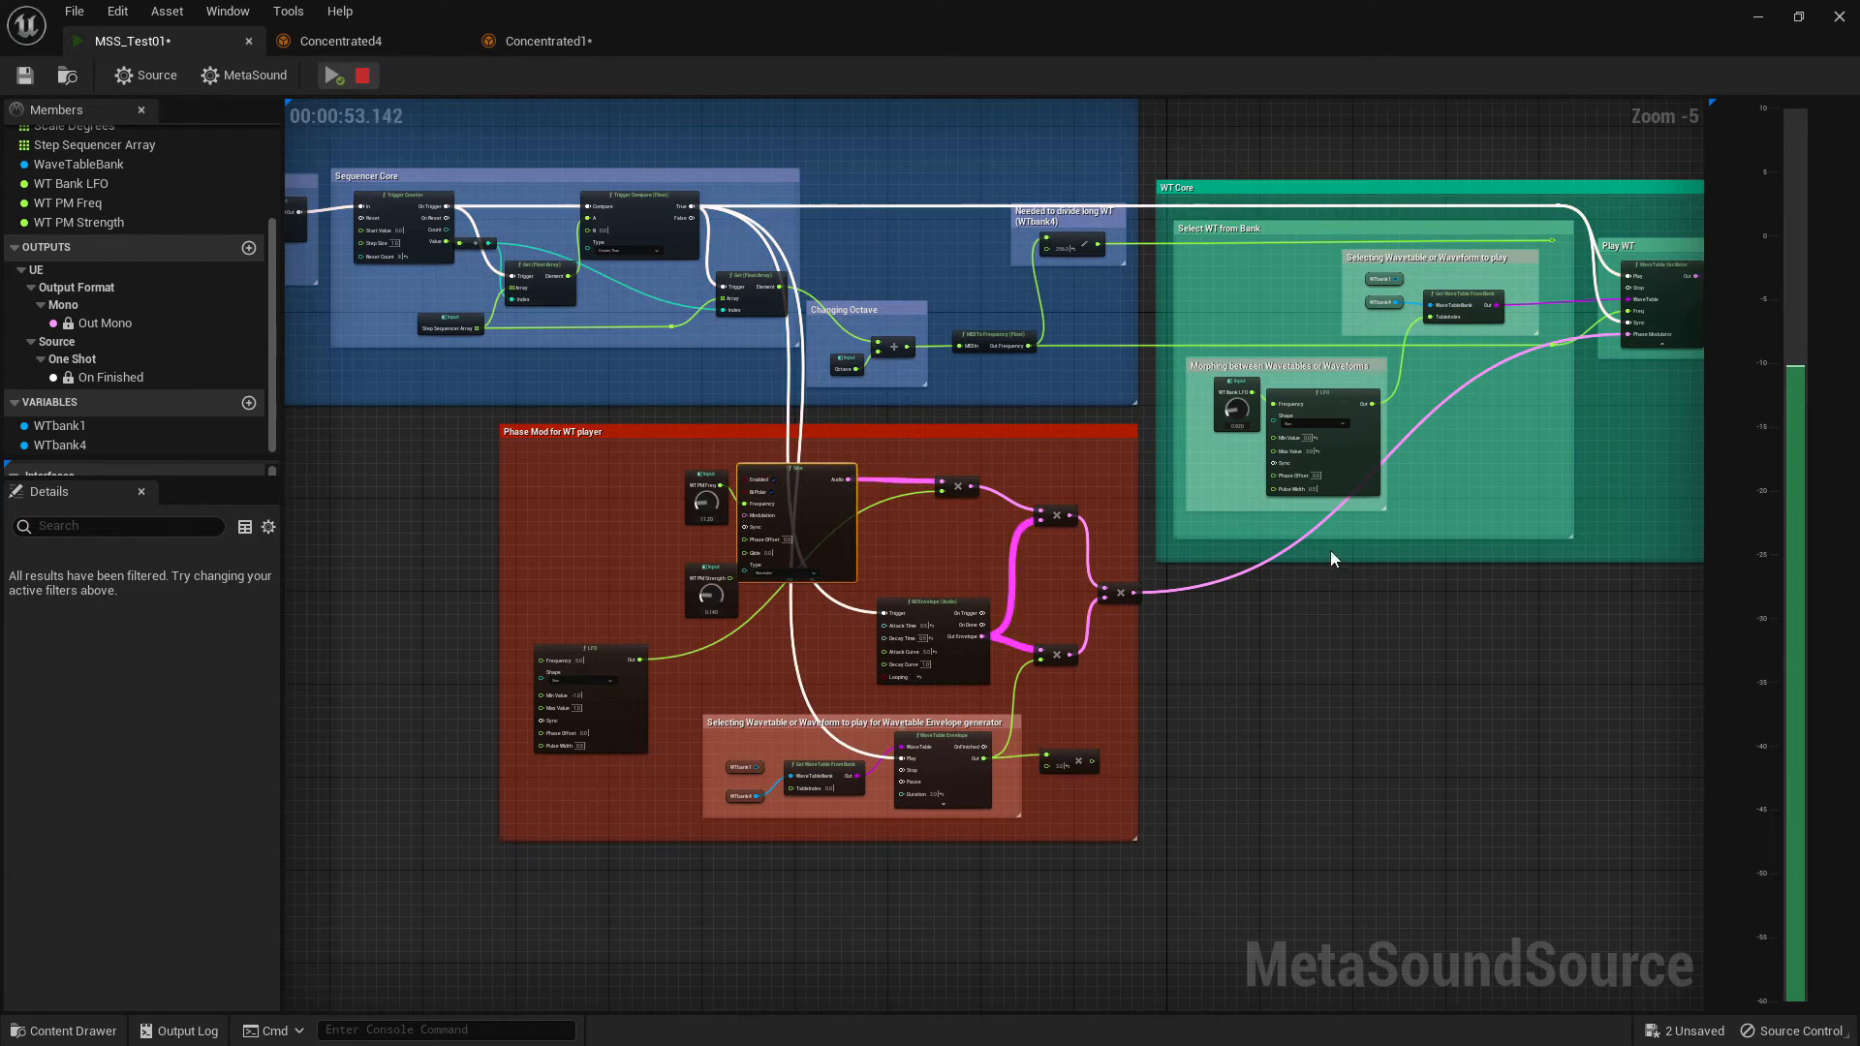
right_click_drag(1494, 447, 1252, 550)
right_click_drag(589, 958, 783, 759)
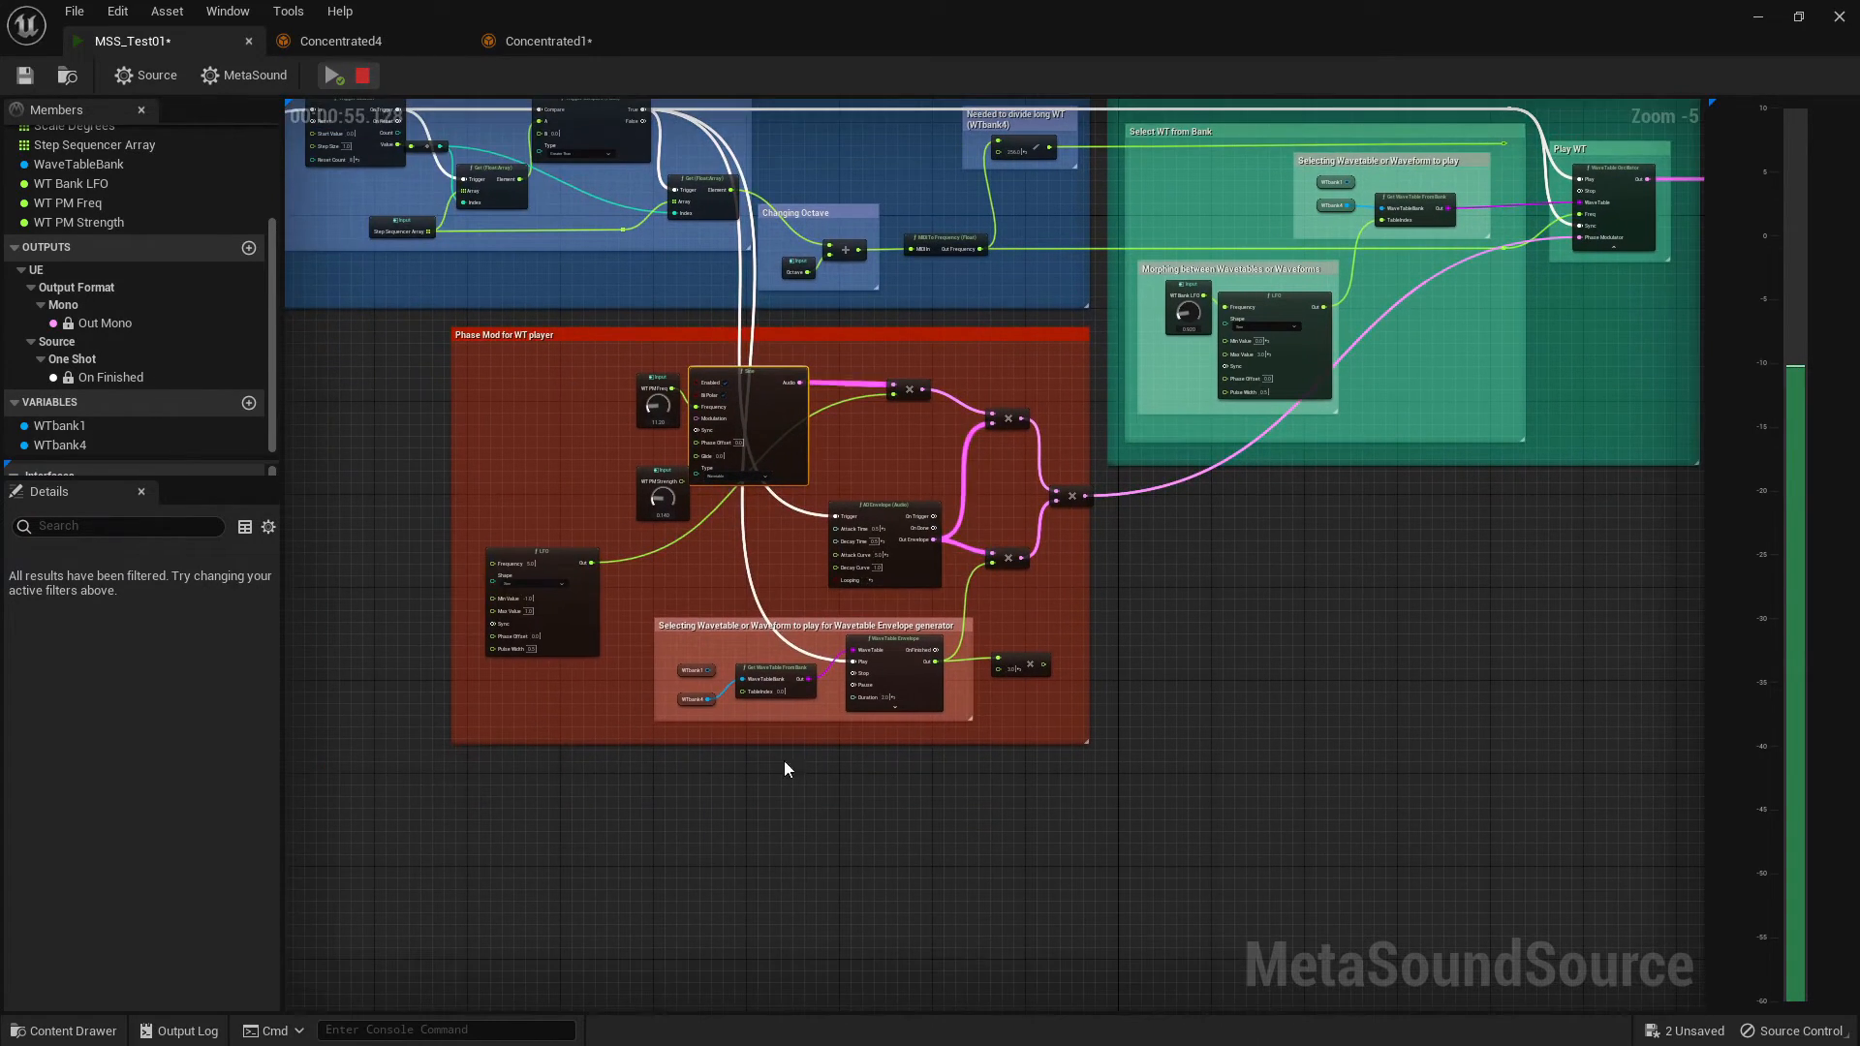
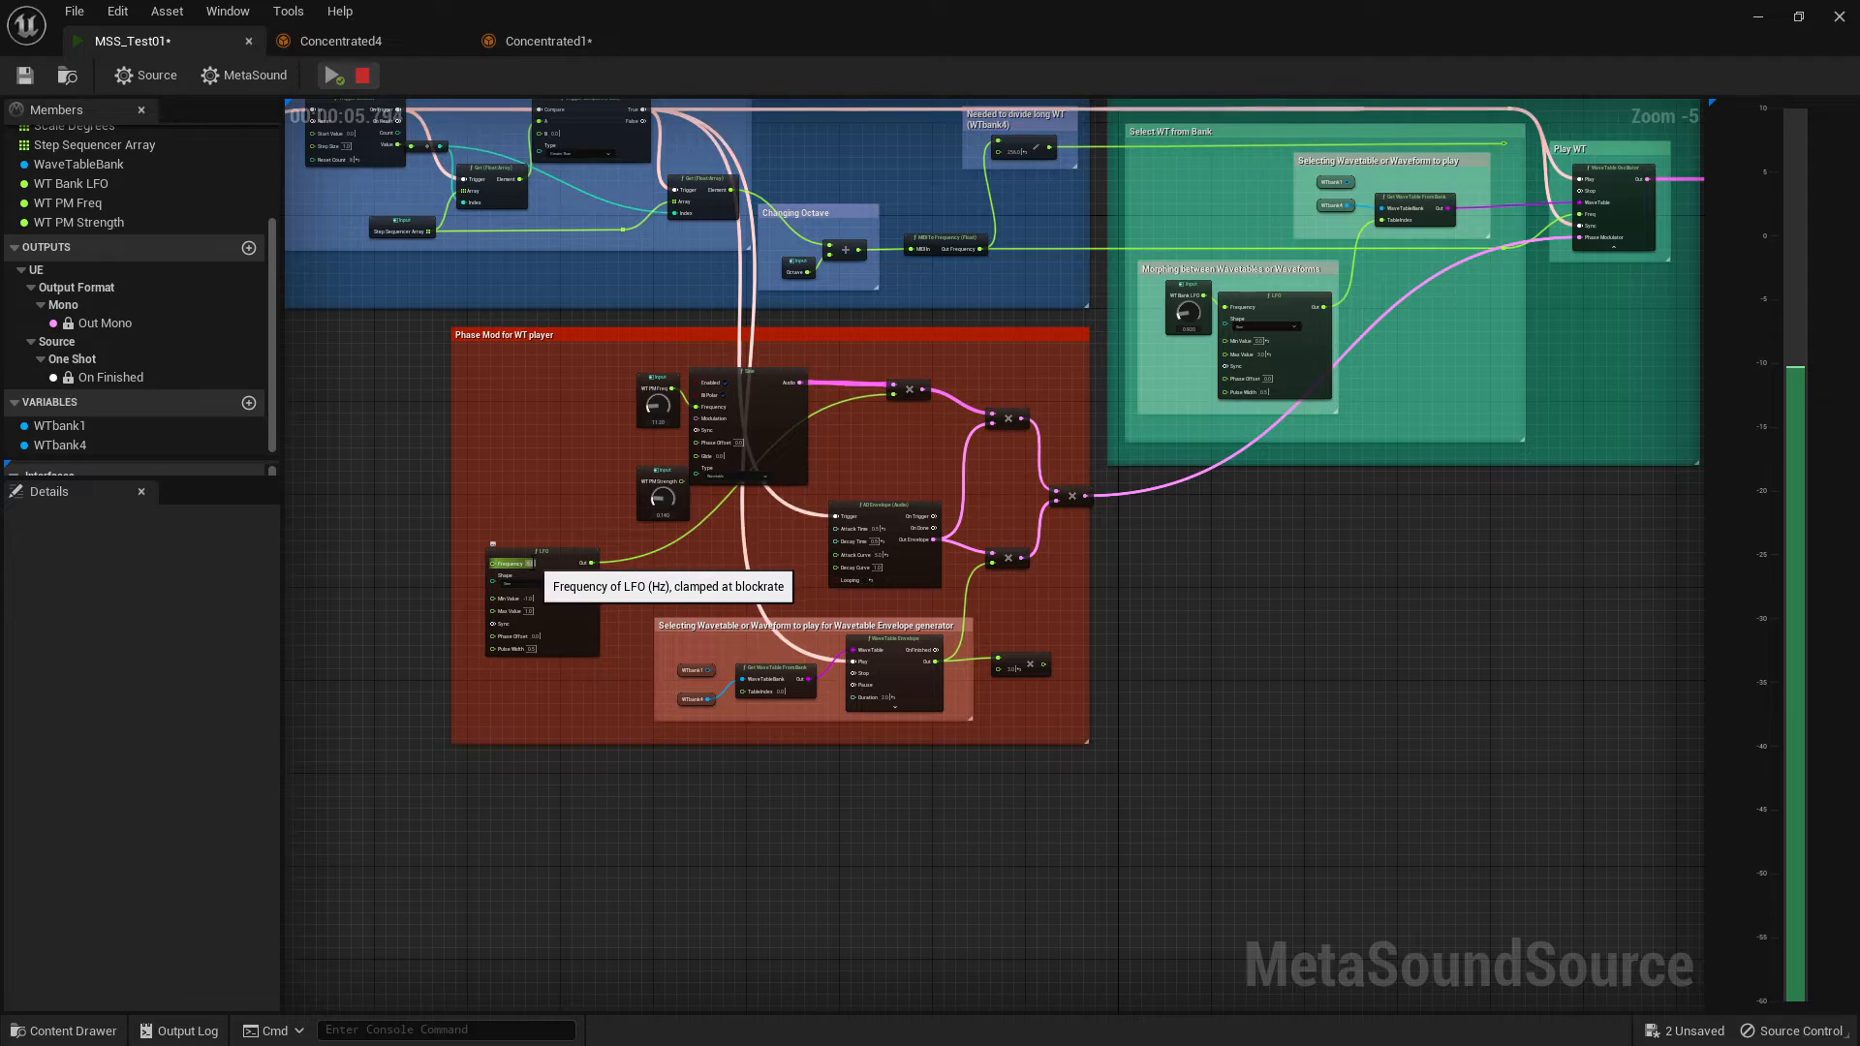
left_click_drag(532, 563, 422, 564)
type("0.")
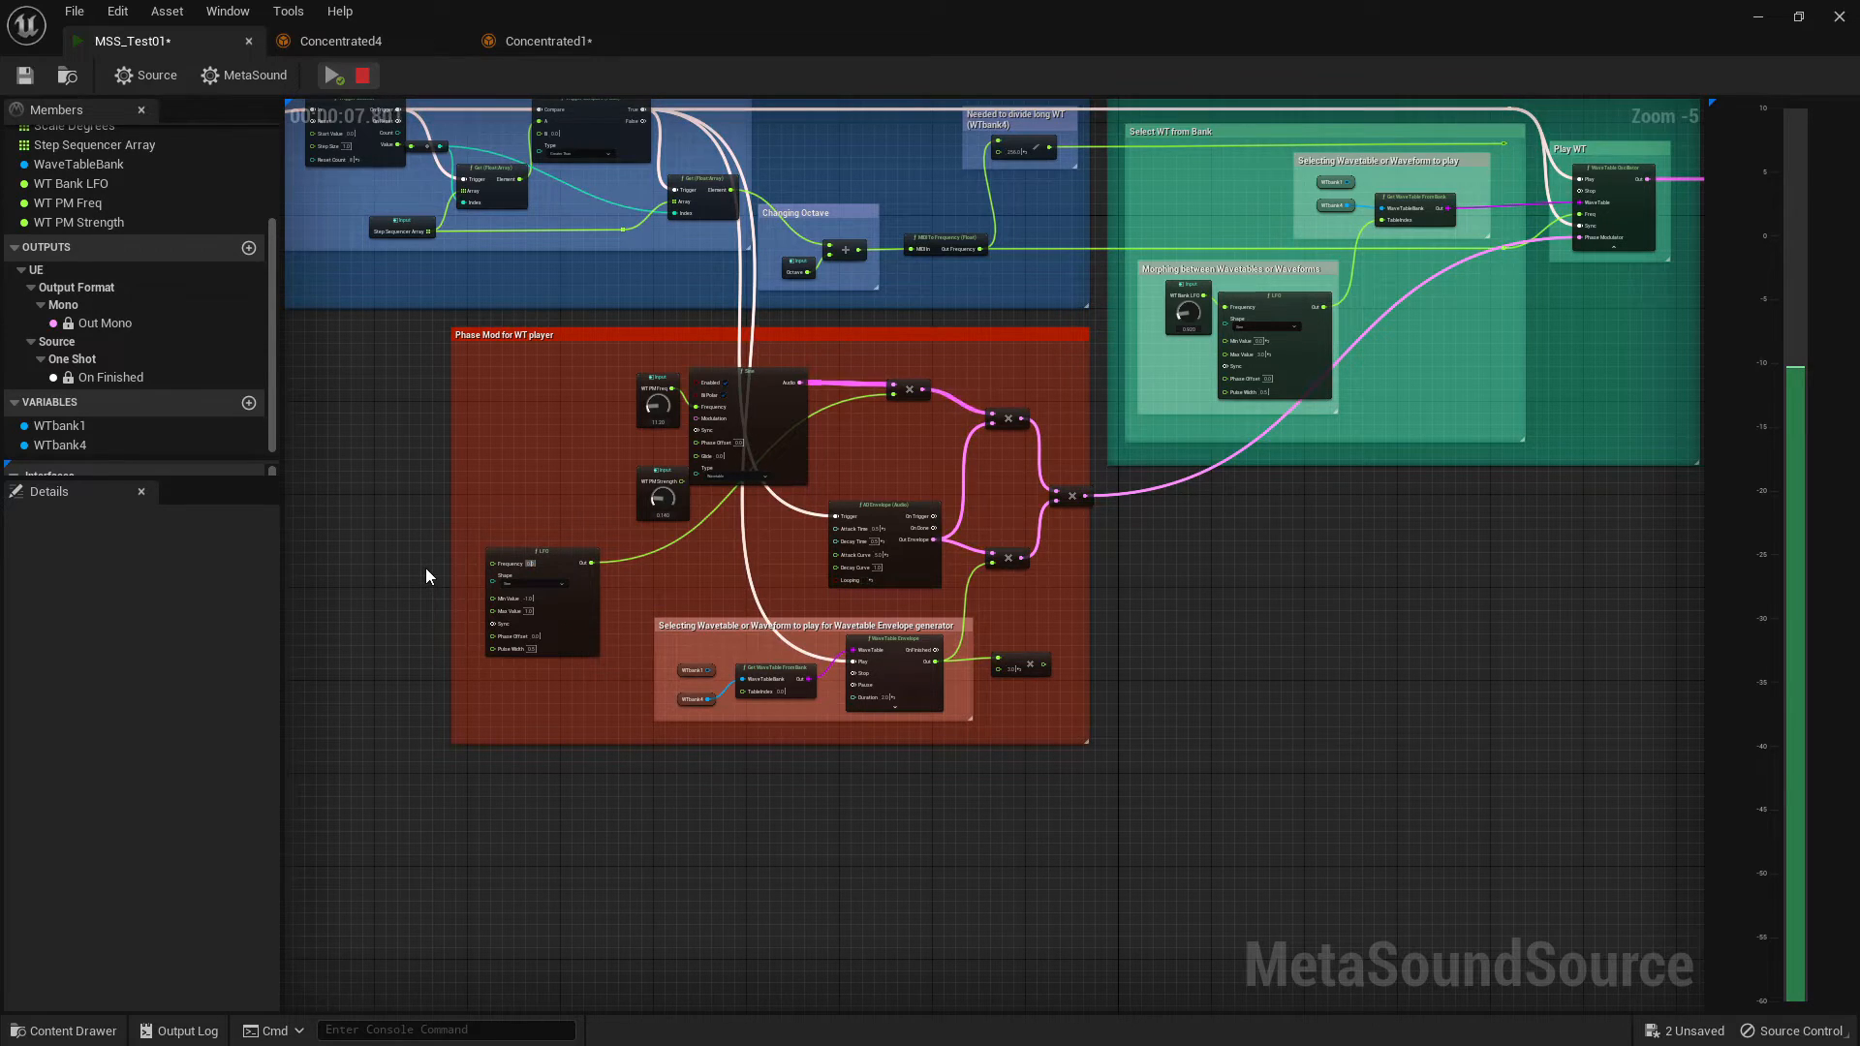
left_click(714, 587)
key("space")
key("space")
- Move the WT PM Strength node aside, delete the WT PM Freq node, and connect the LFO output to the Sine's Frequency
left_click_drag(653, 472, 583, 459)
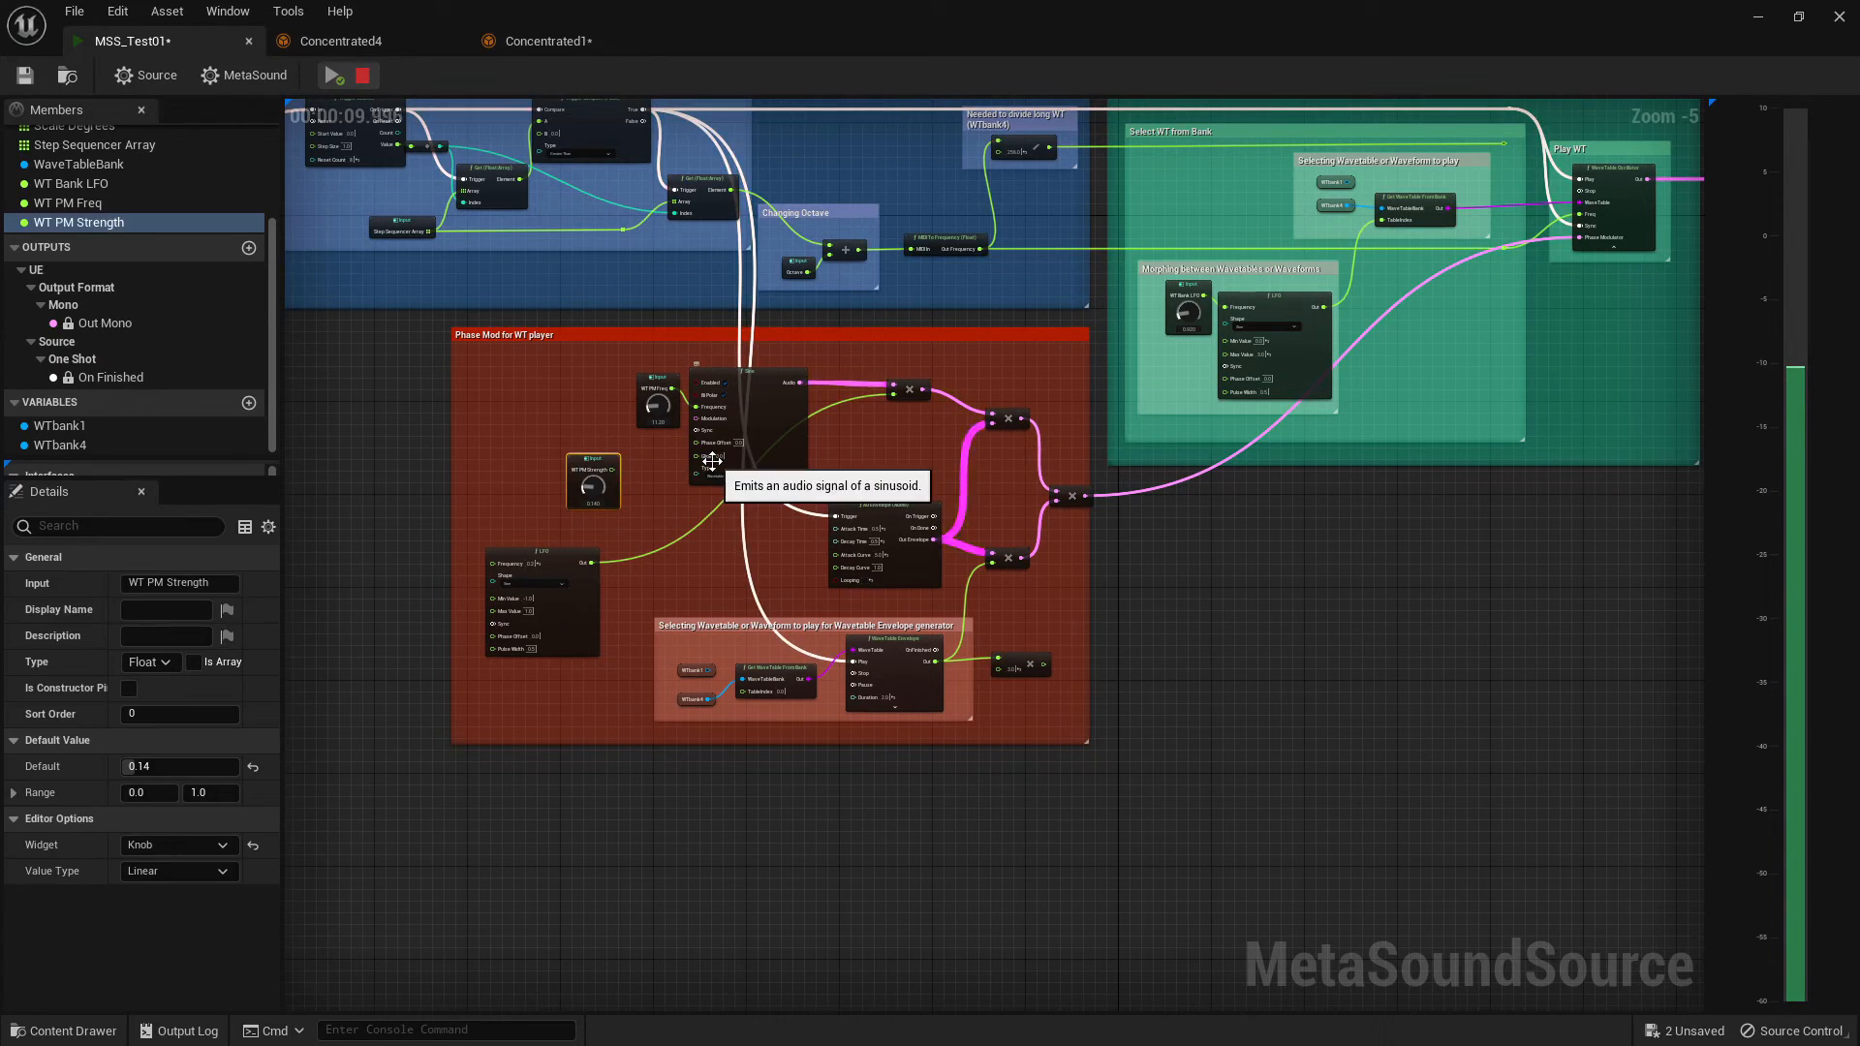
left_click_drag(657, 379, 547, 376)
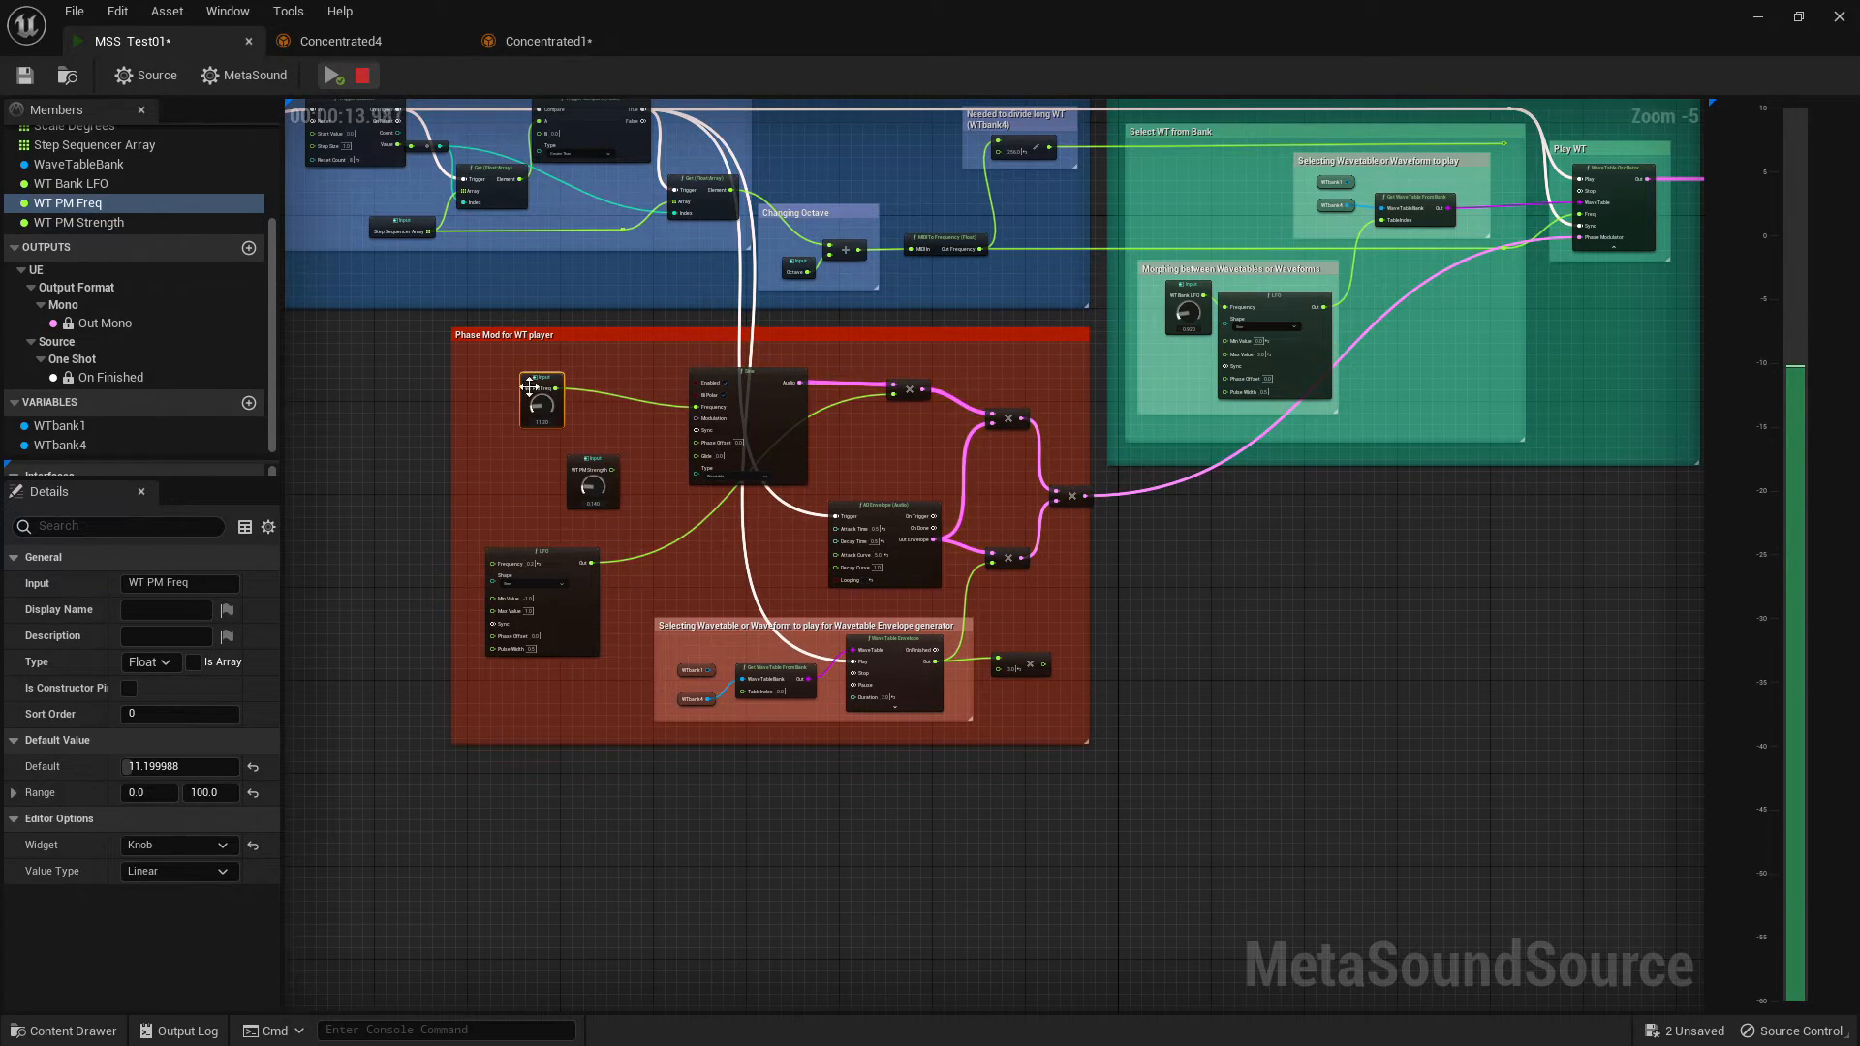
key("Delete")
left_click_drag(590, 564, 710, 409)
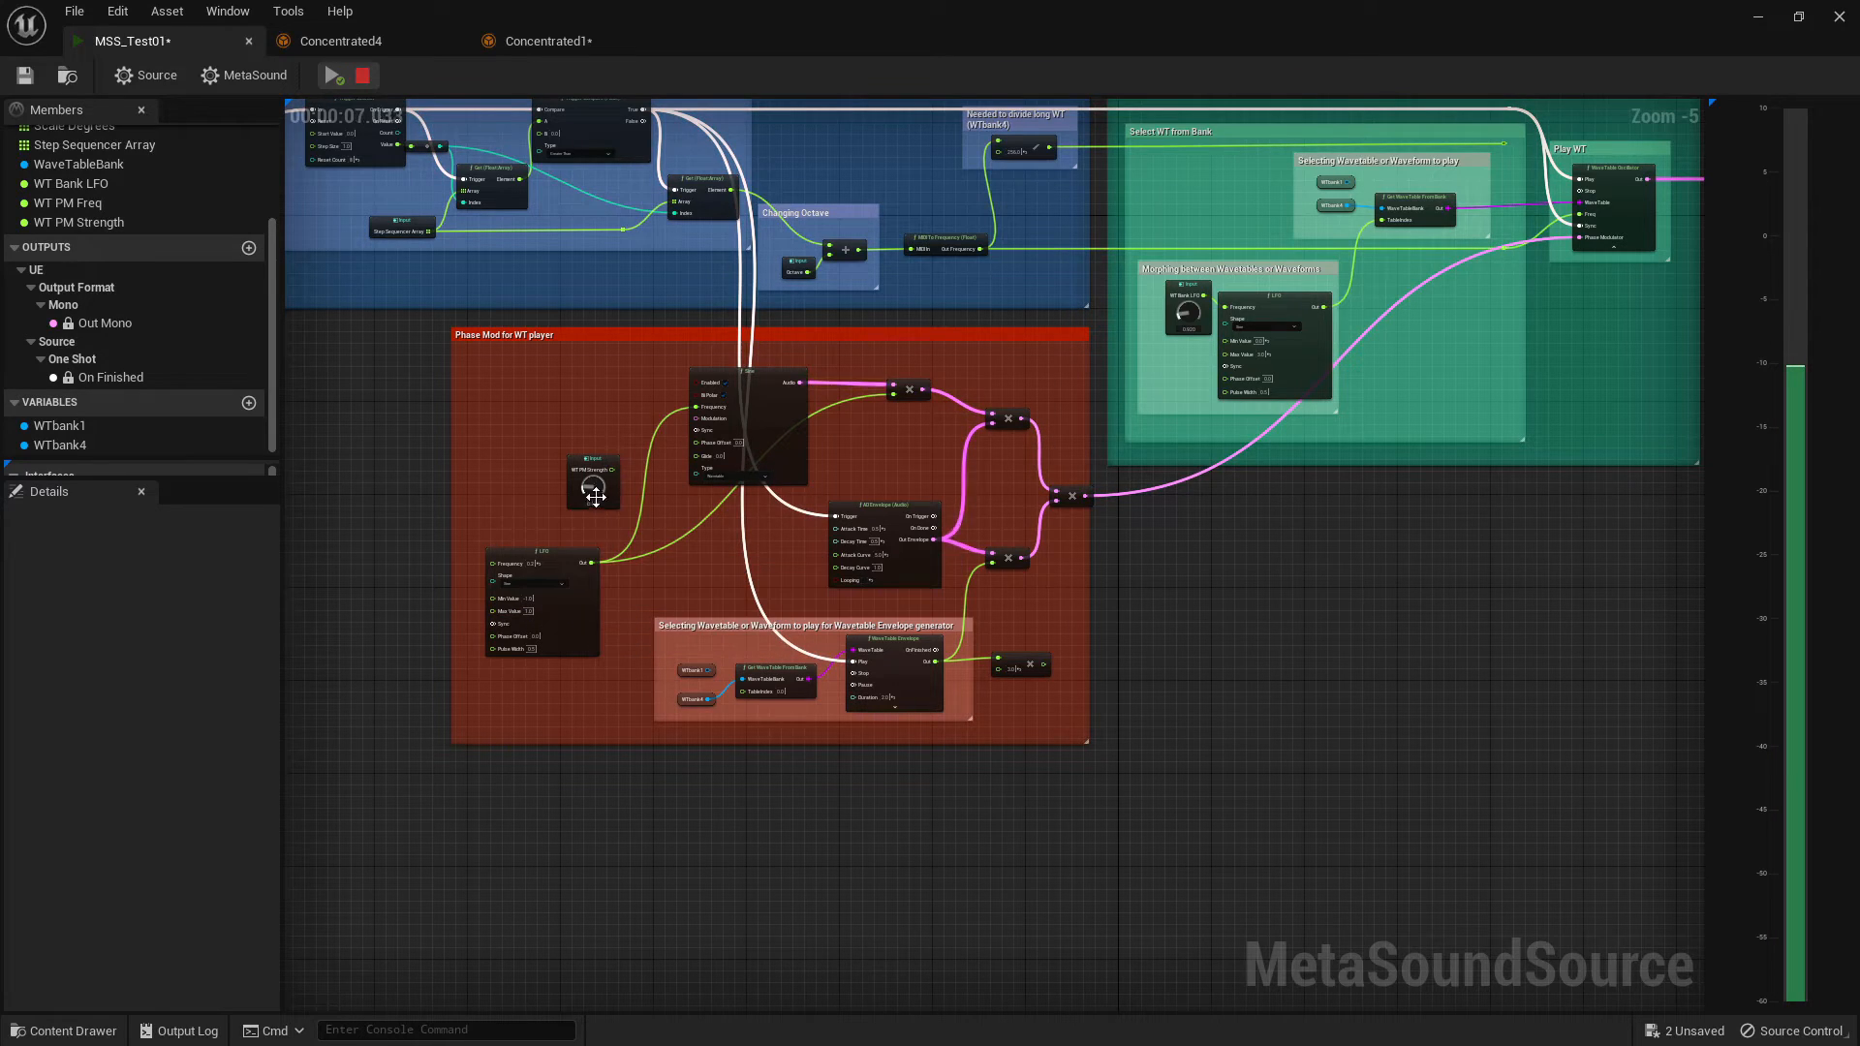
left_click_drag(593, 489, 609, 248)
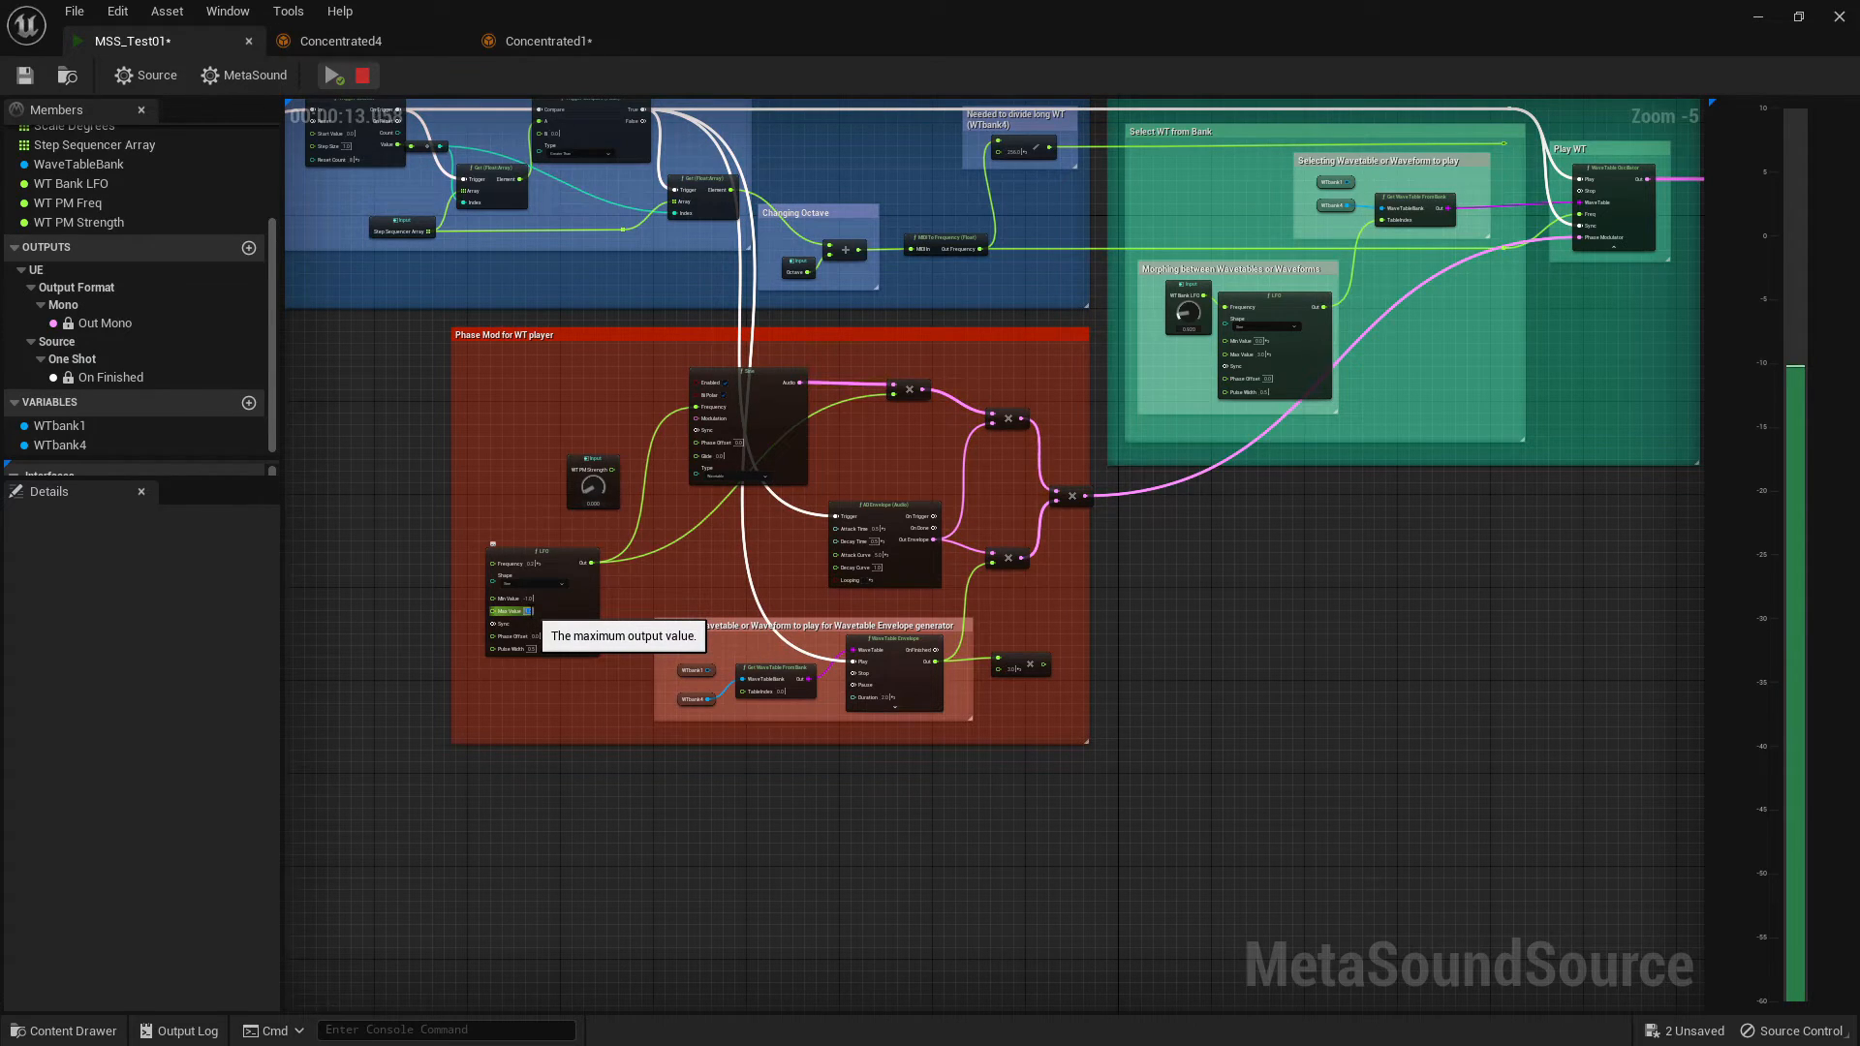
- Set the Phase Mod LFO's Max Value to 10 and restart playback
type("10")
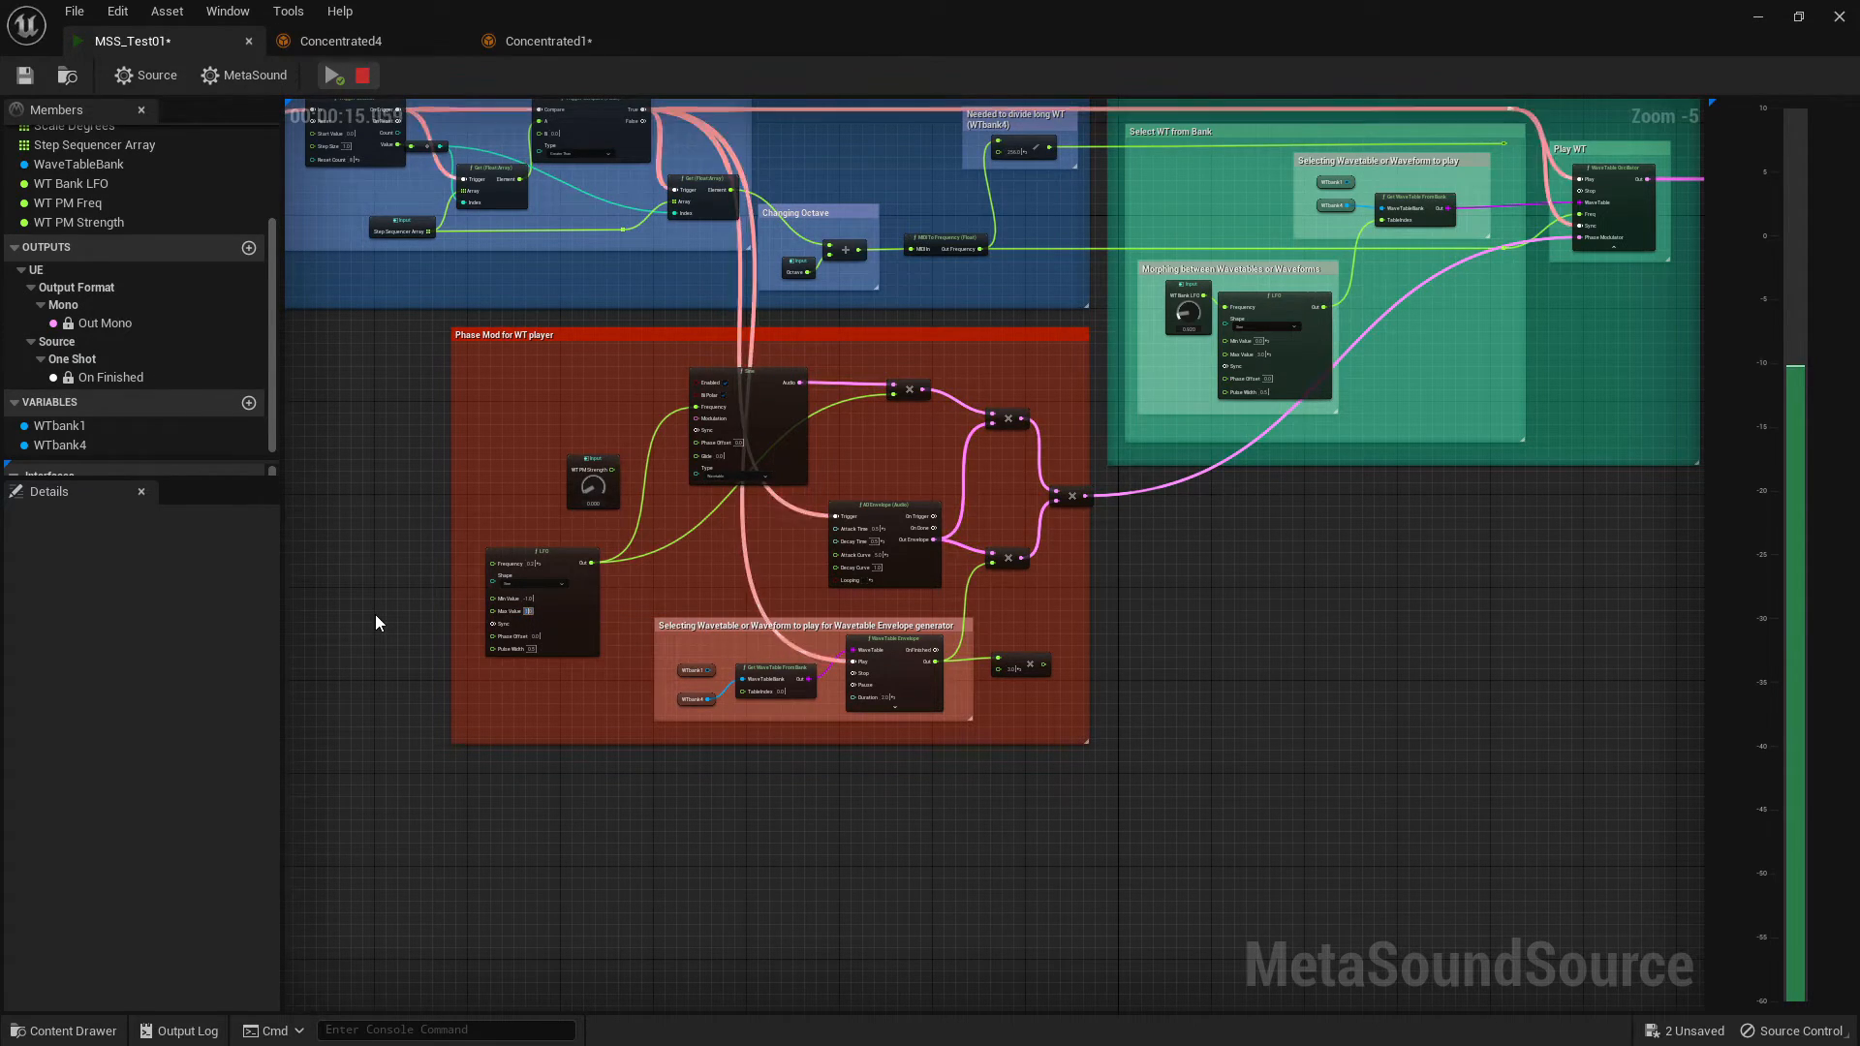
key("Return")
left_click(727, 587)
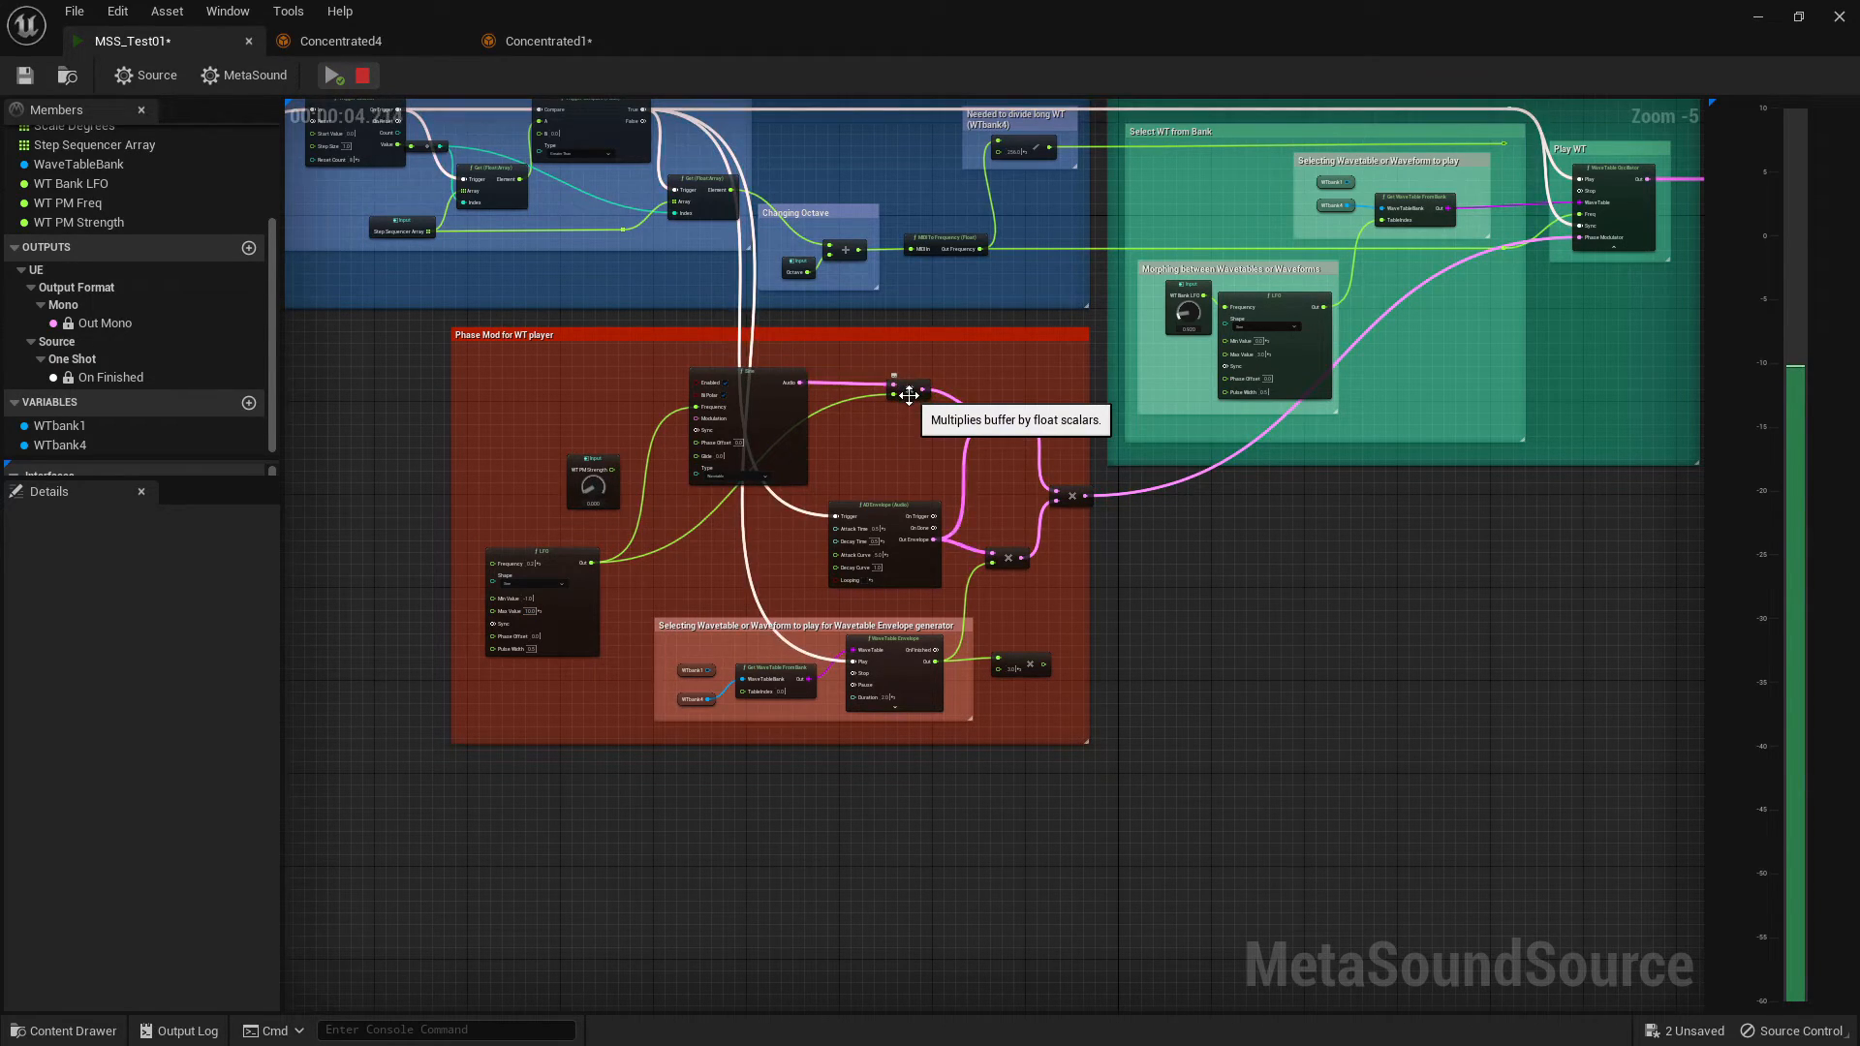
left_click_drag(906, 389, 1005, 418)
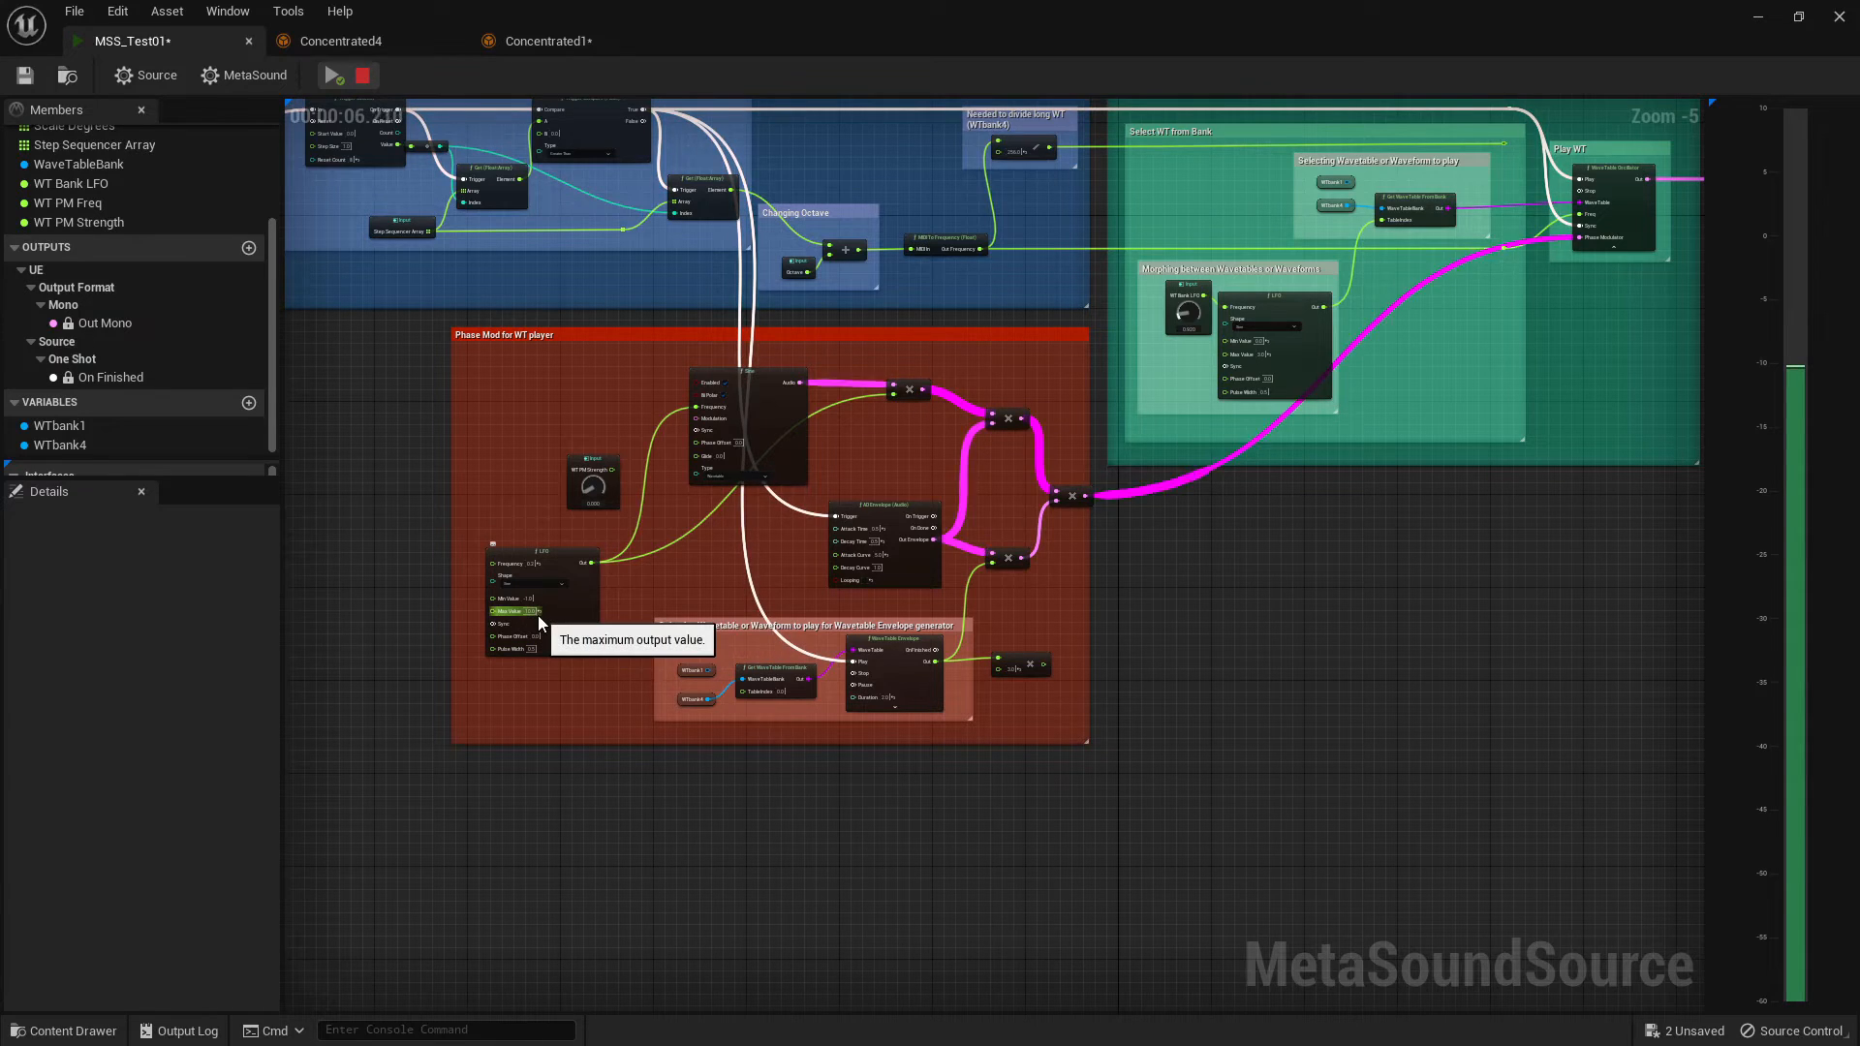
- Insert a Multiply (Float) node with a multiplicand of 1000 between the LFO output and the Sine's Frequency input
right_click_drag(1669, 311, 1373, 454)
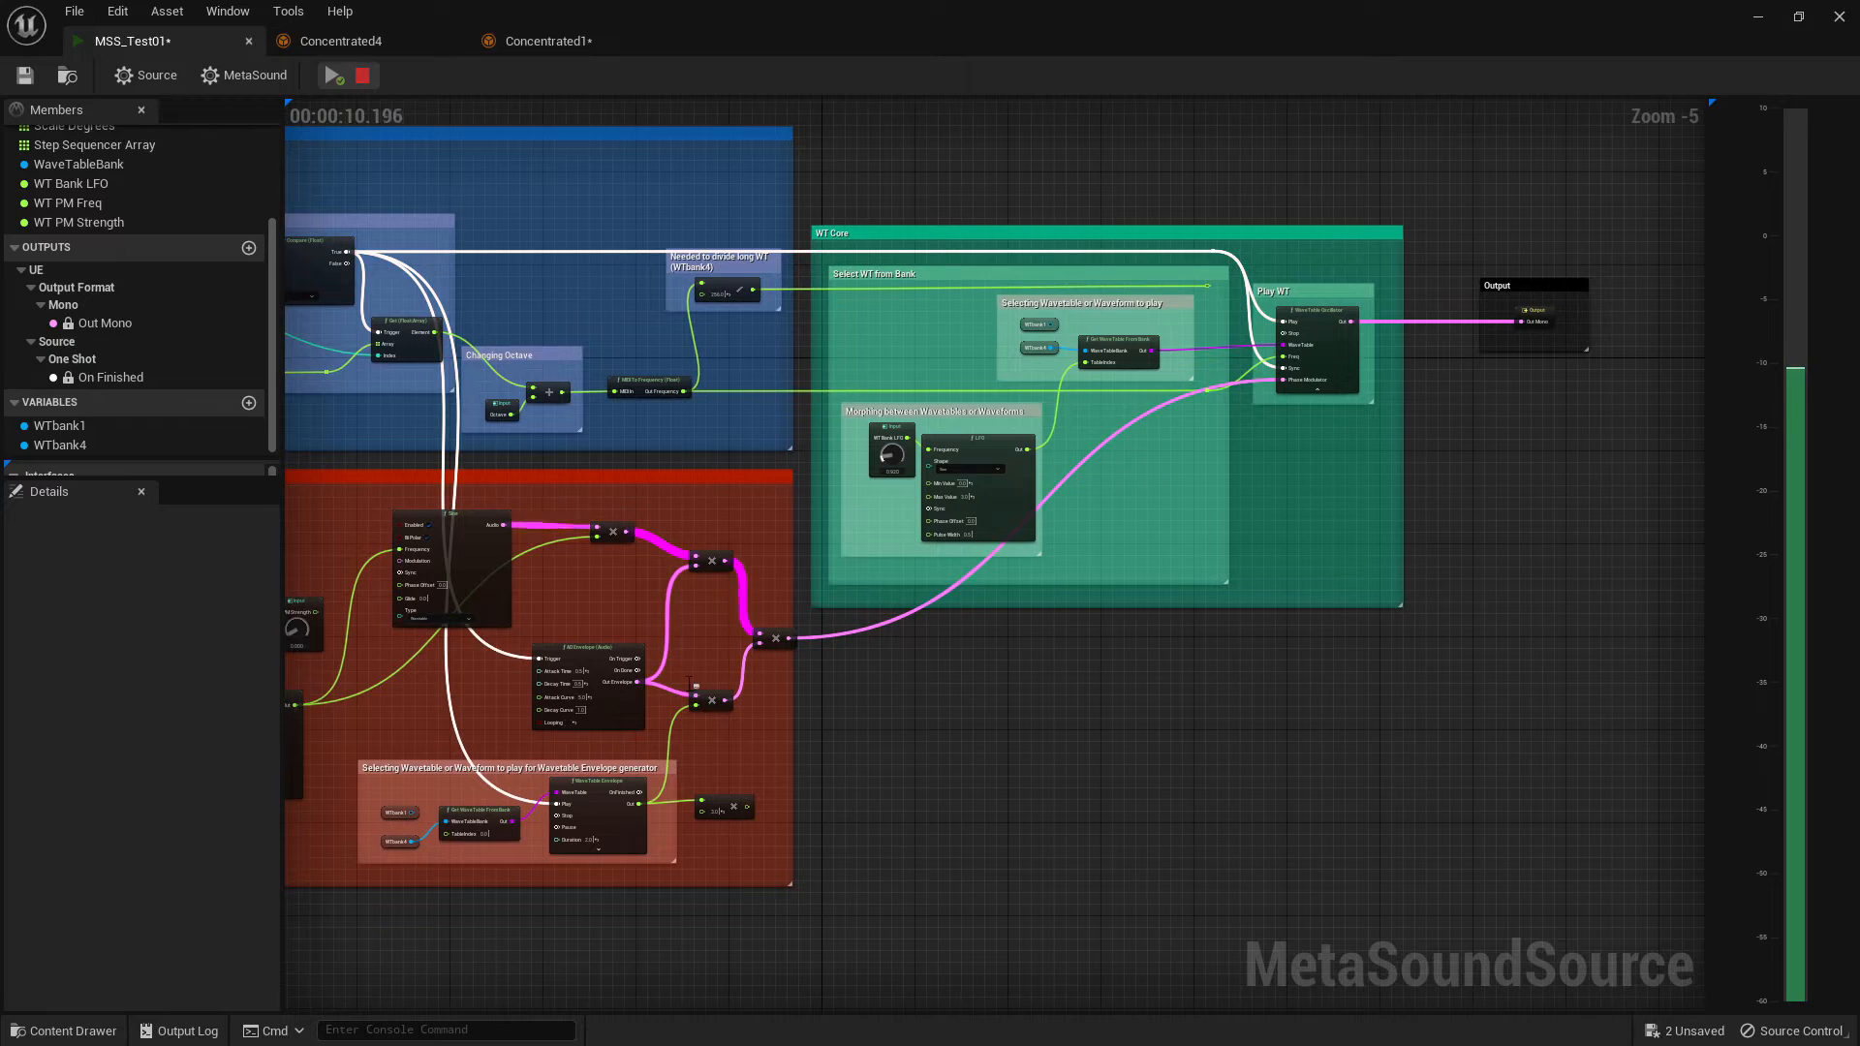
right_click_drag(581, 584, 857, 576)
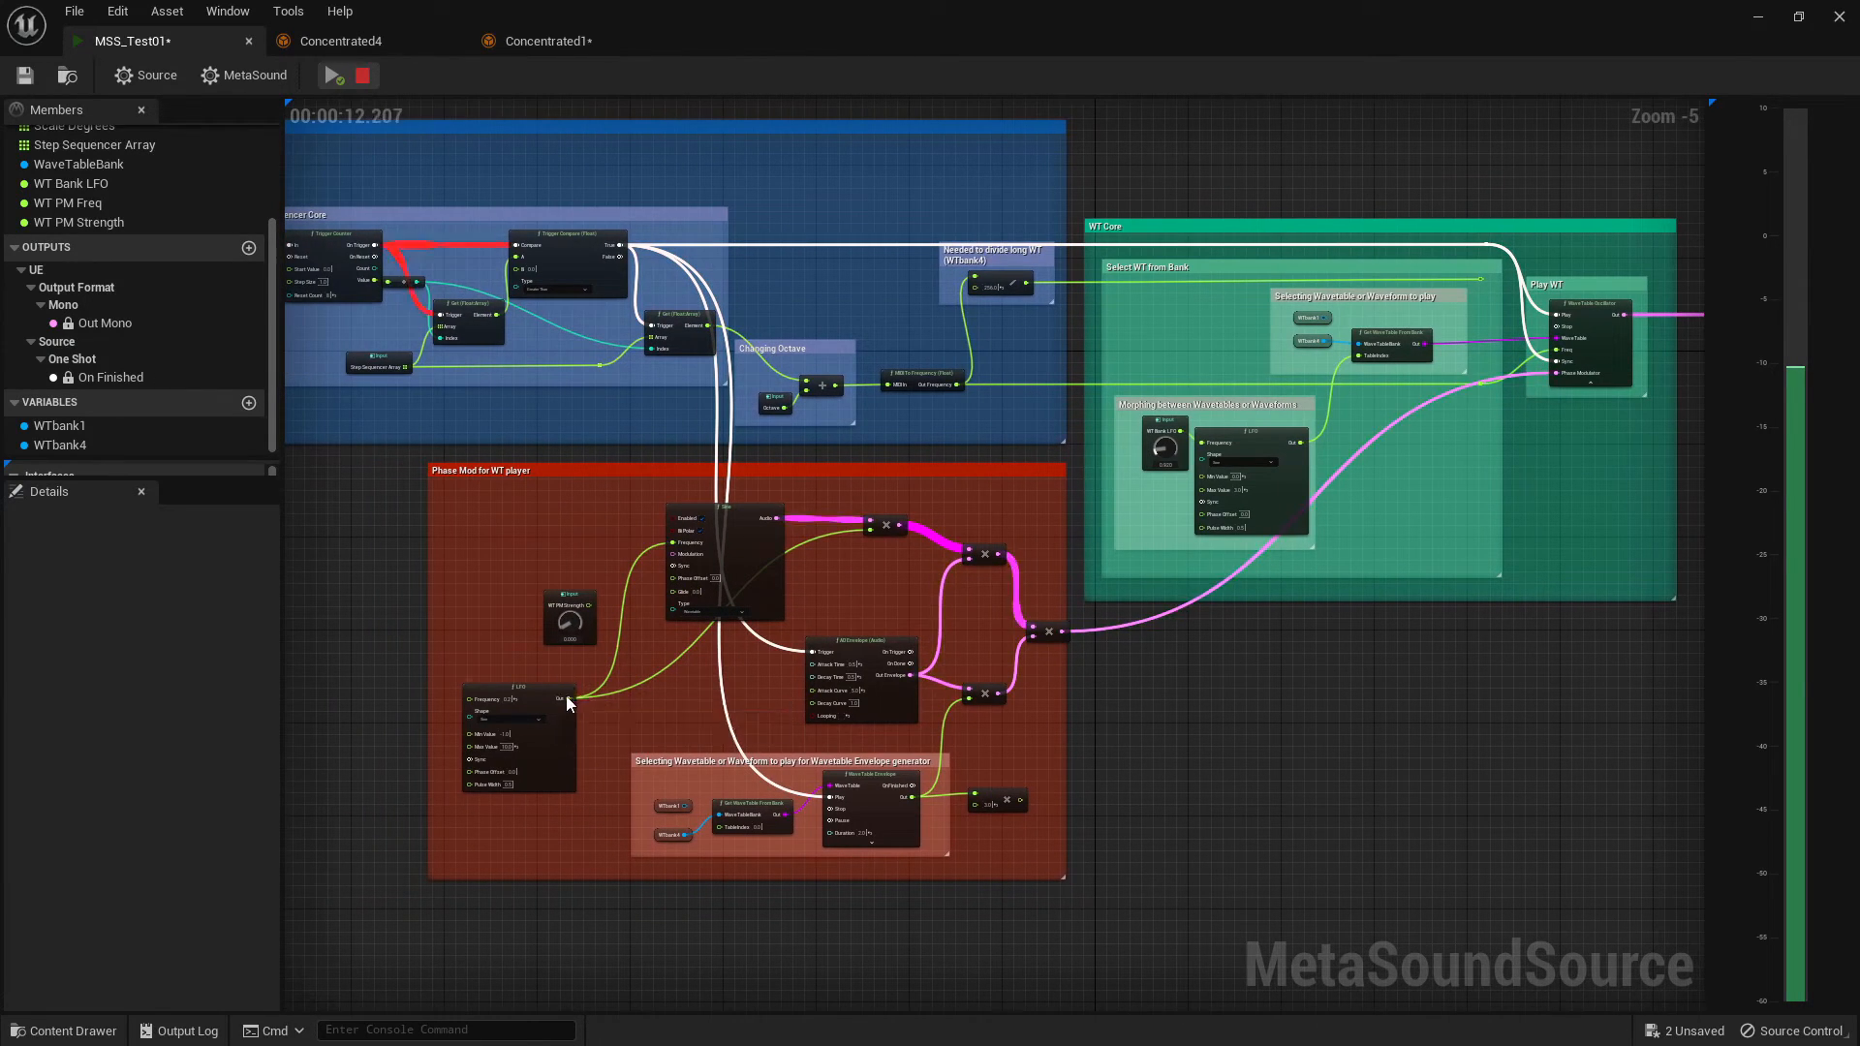
left_click_drag(568, 699, 552, 581)
type("mul")
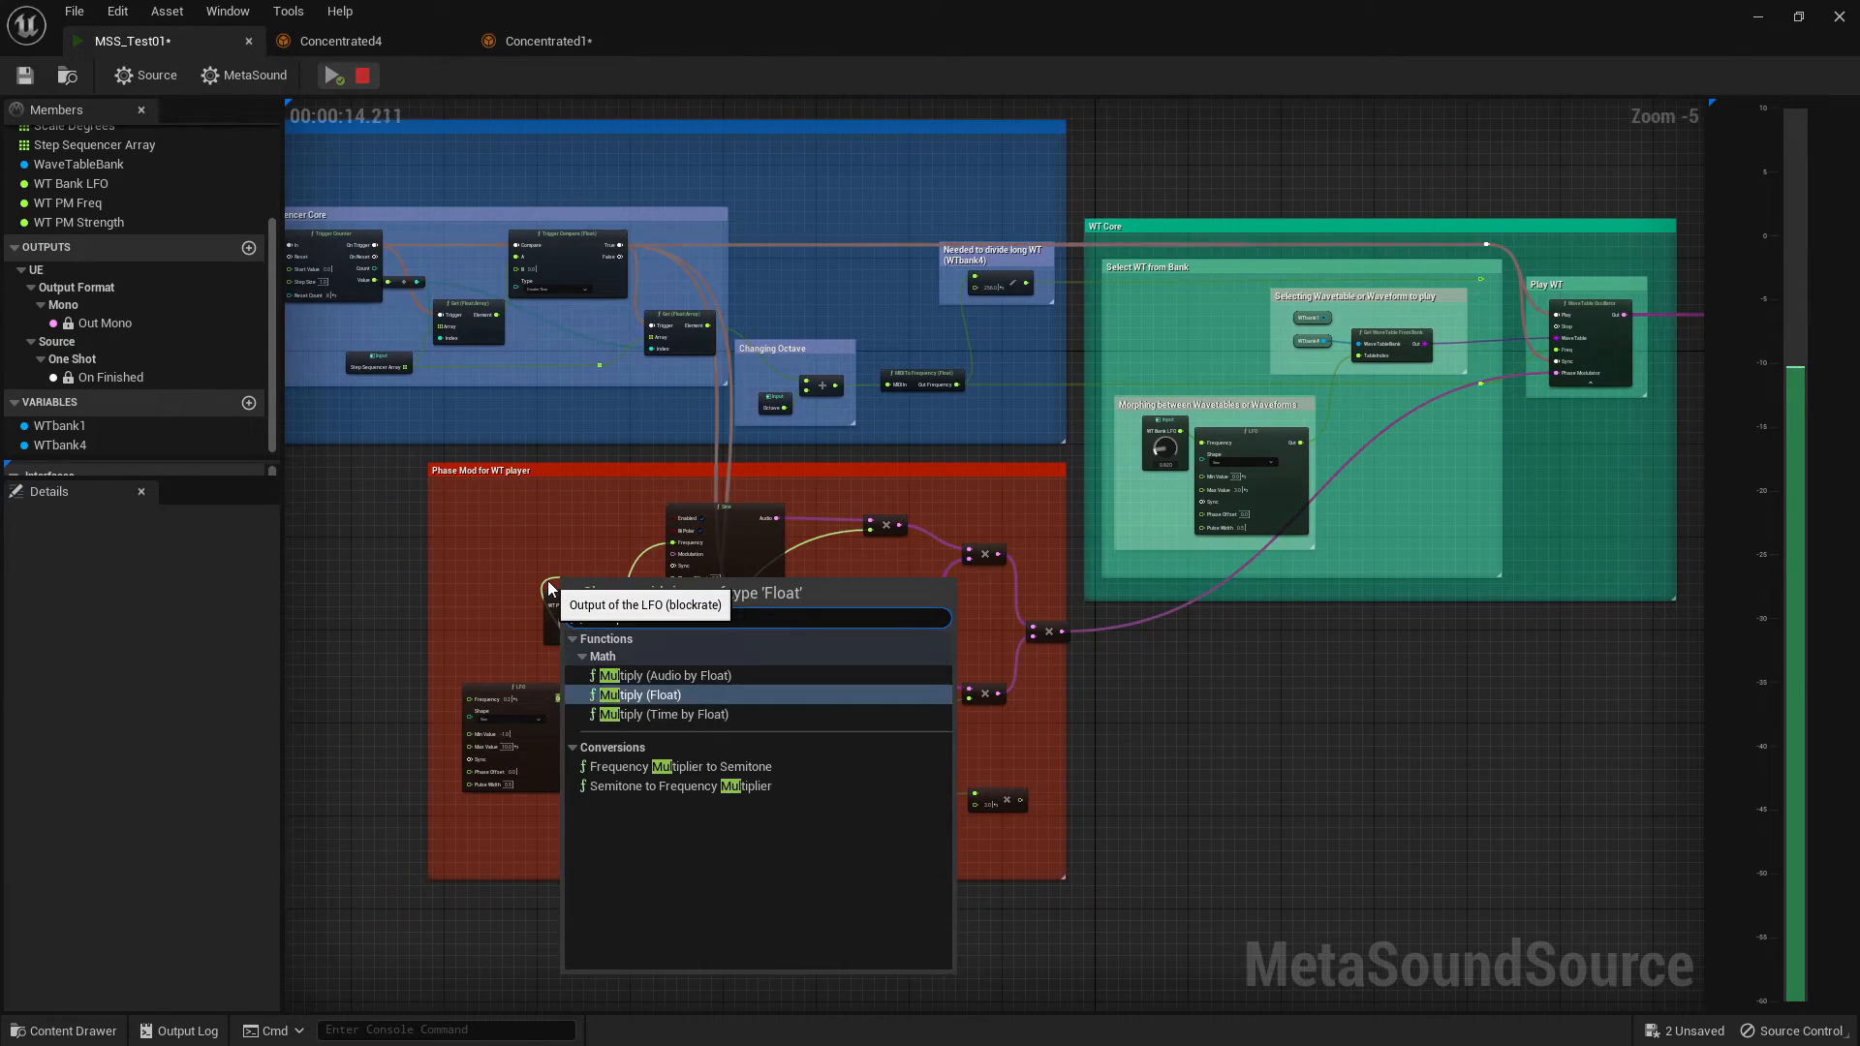
type("i")
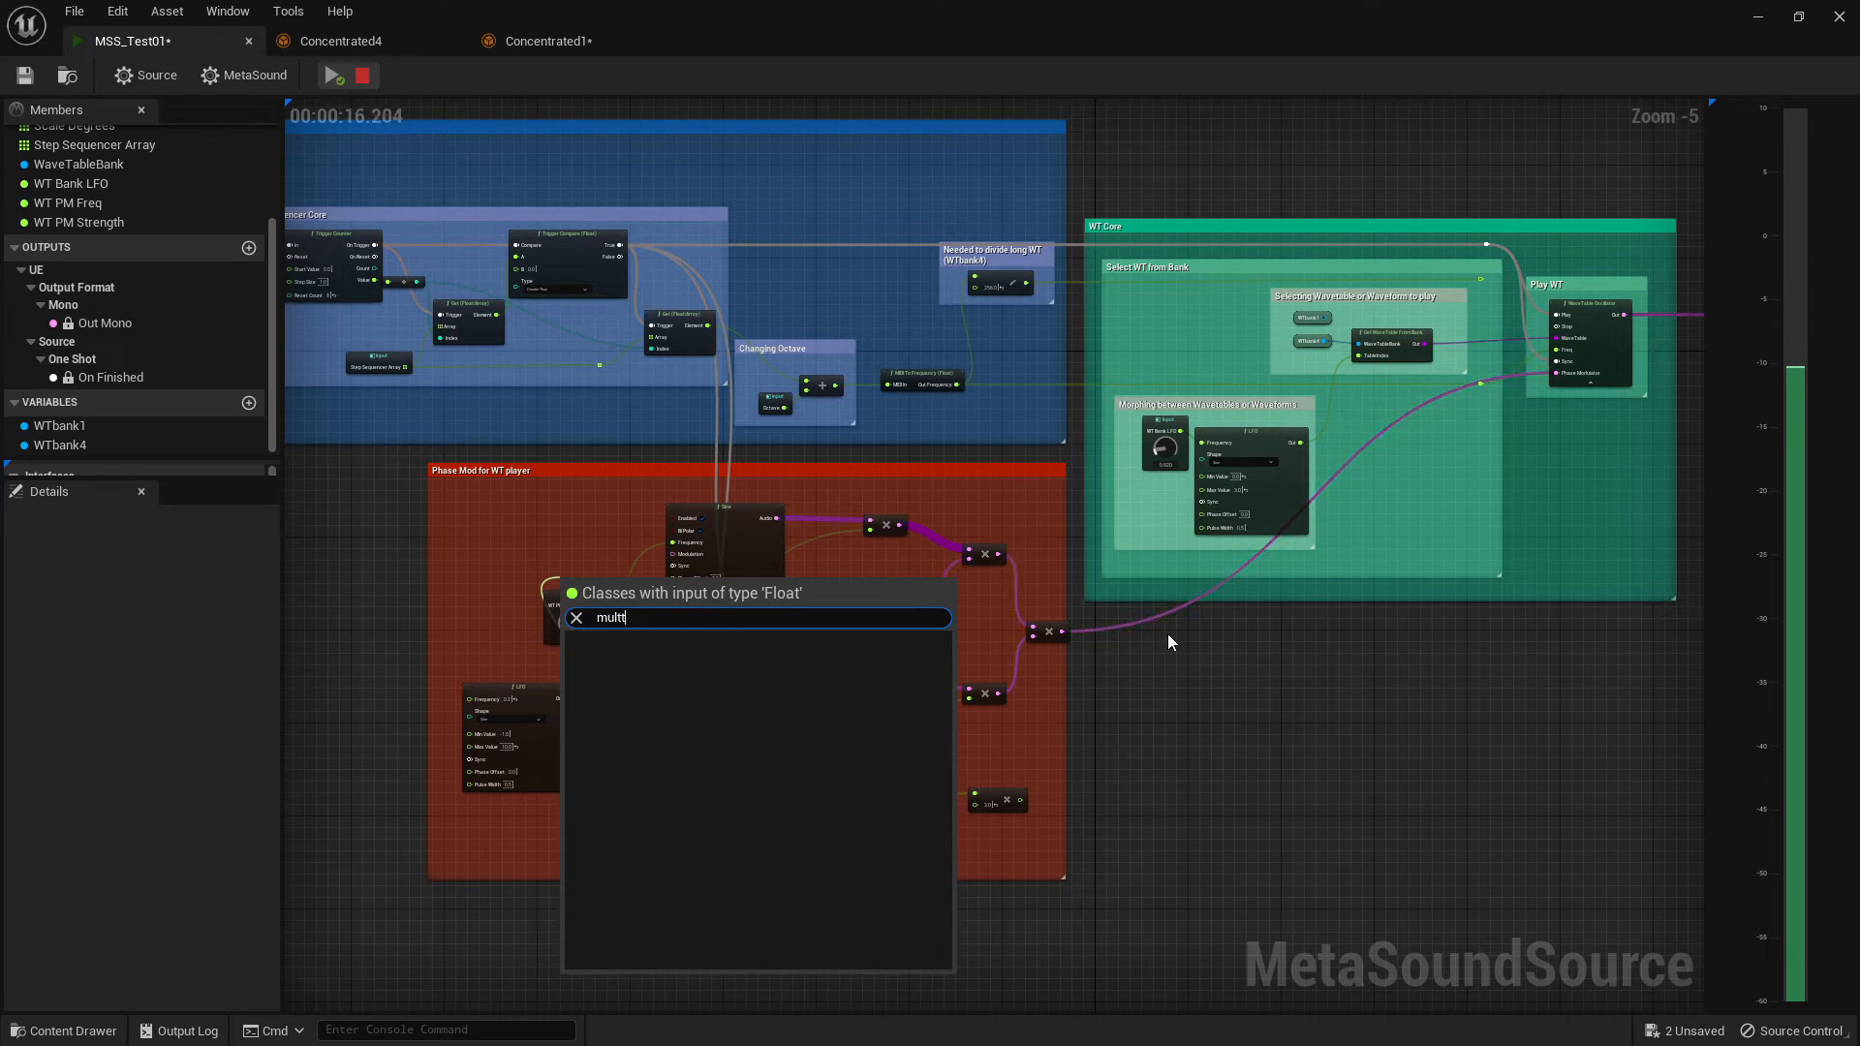
key("BackSpace")
type("t")
key("Return")
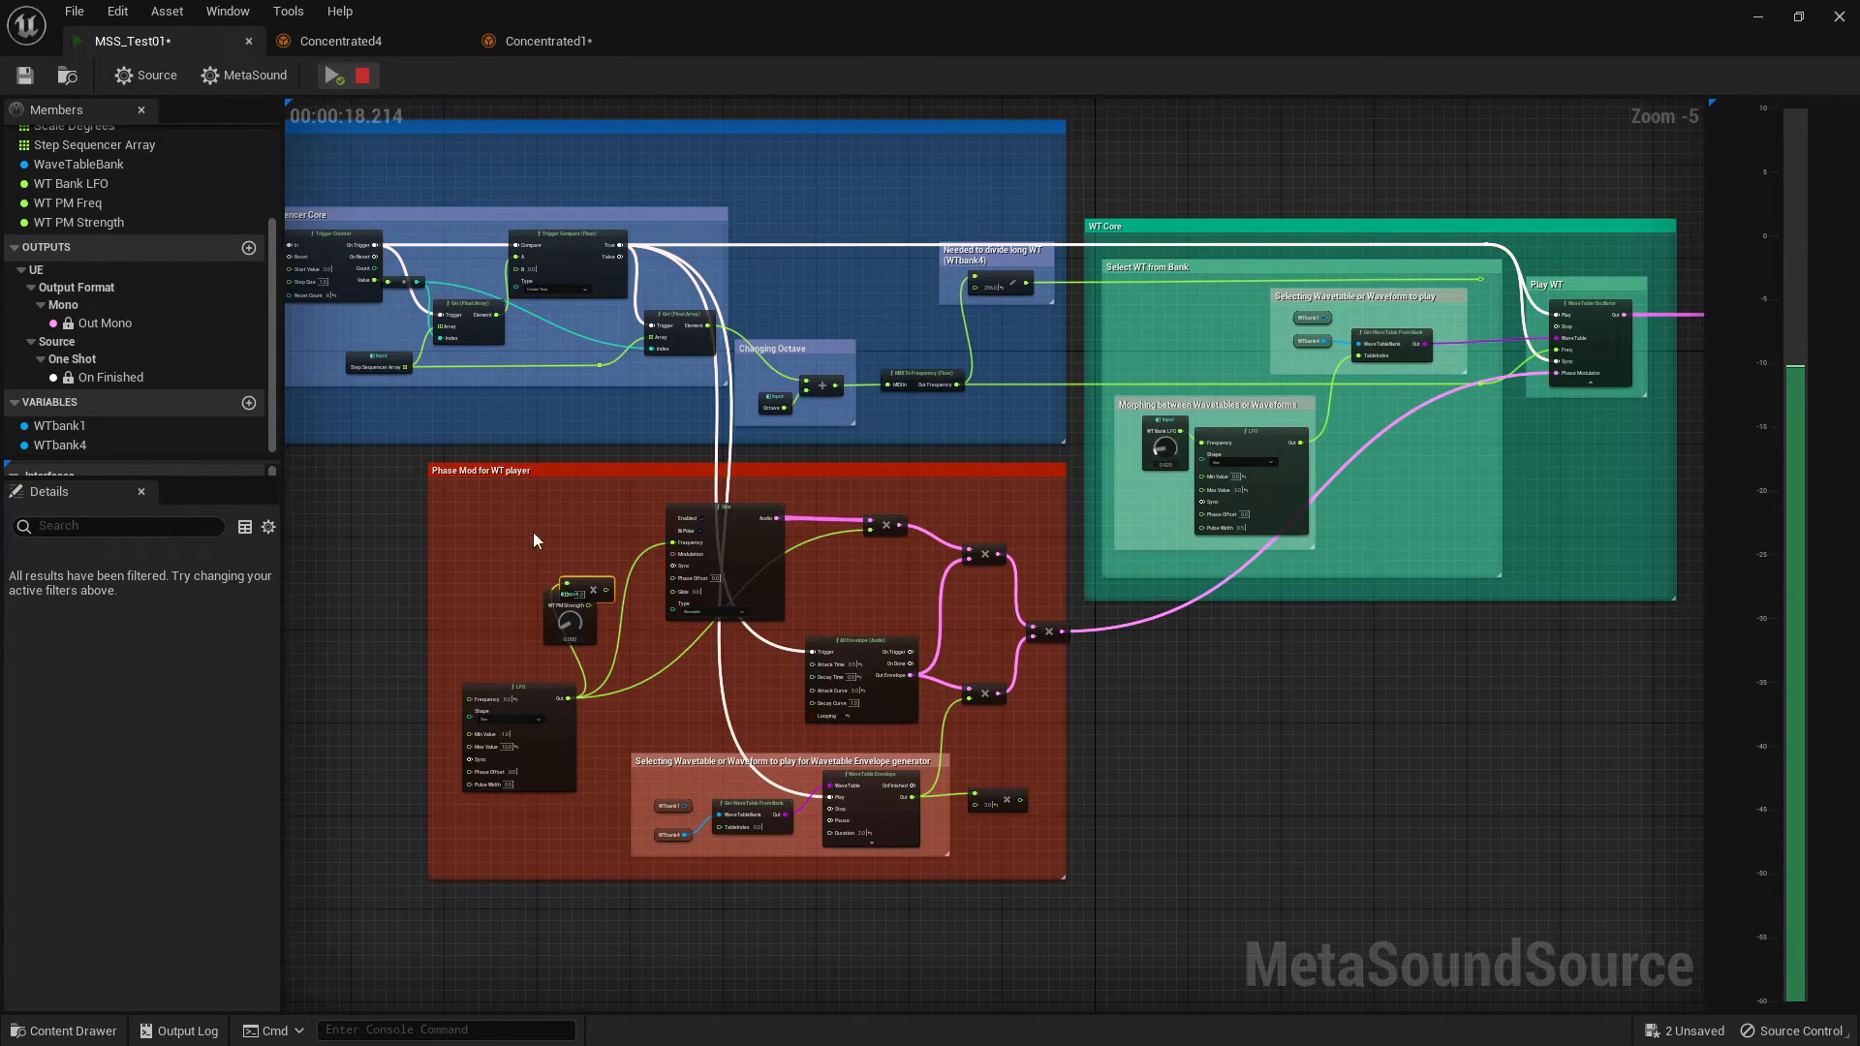
left_click_drag(617, 533, 678, 544)
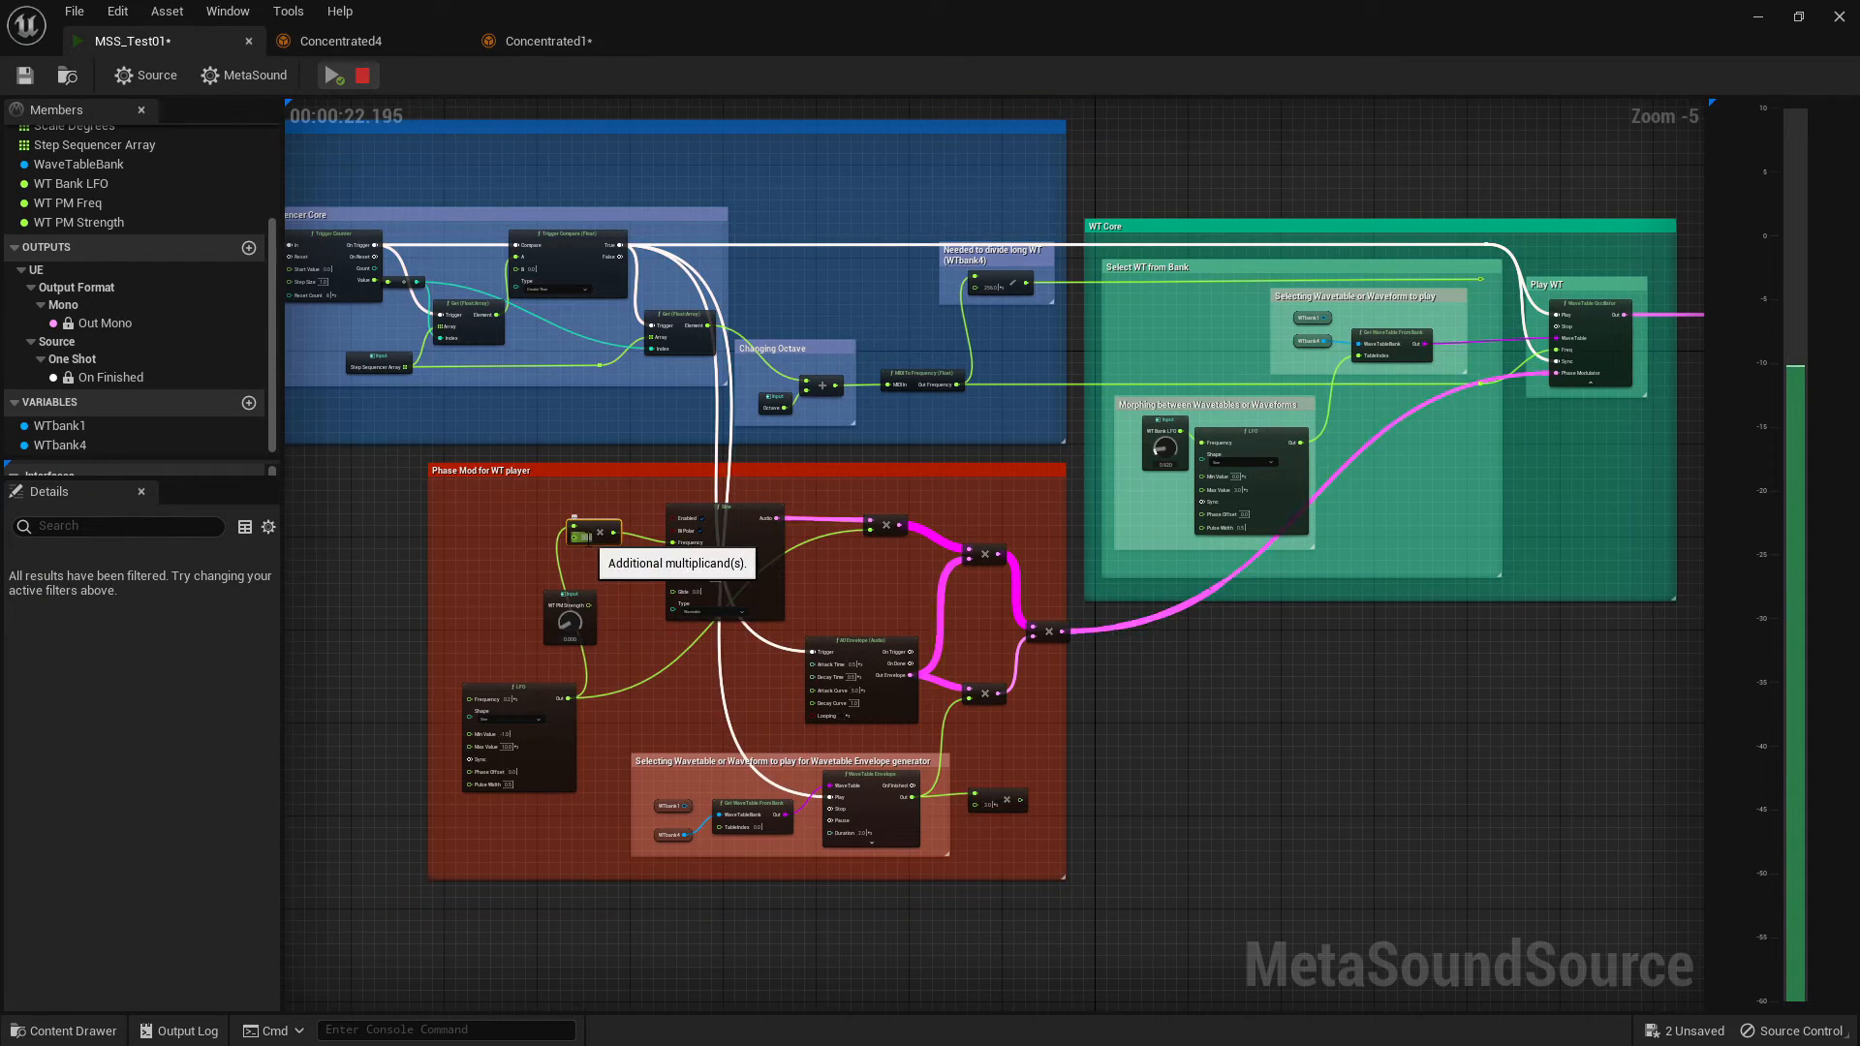
left_click(587, 538)
type("1000")
key("Return")
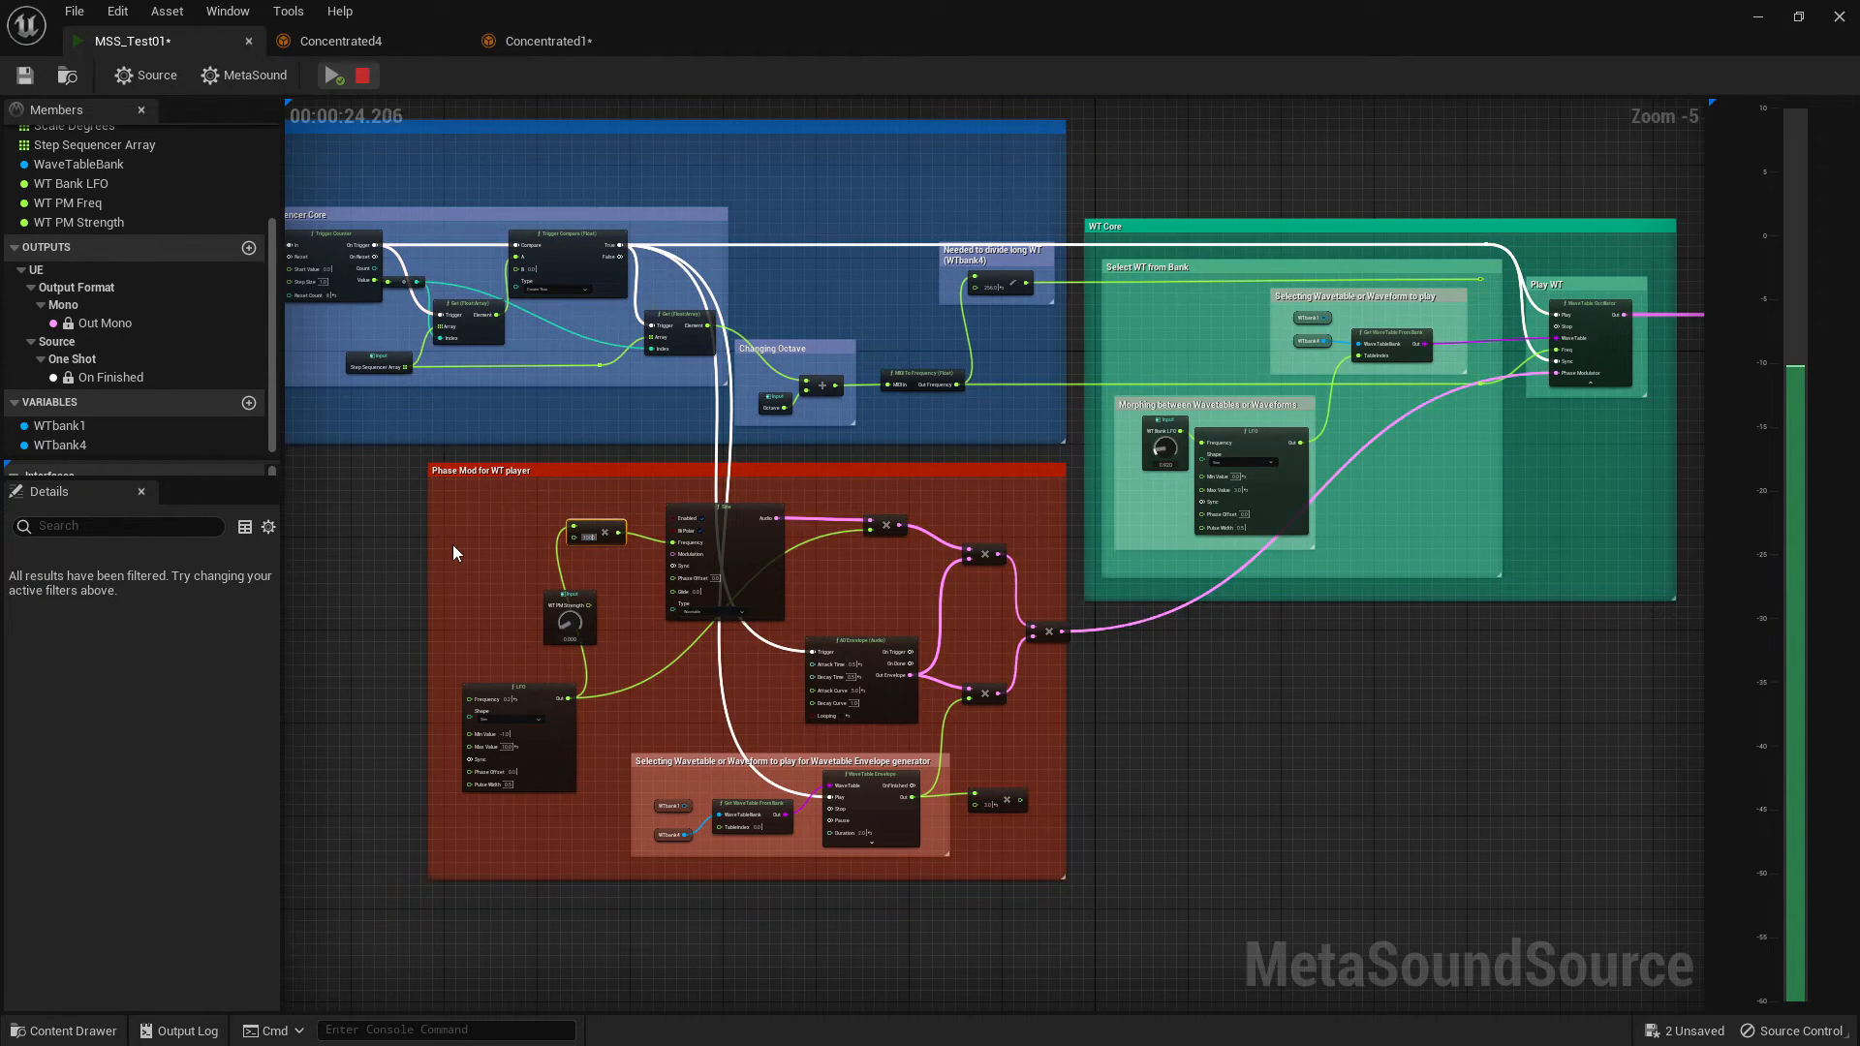
left_click(639, 572)
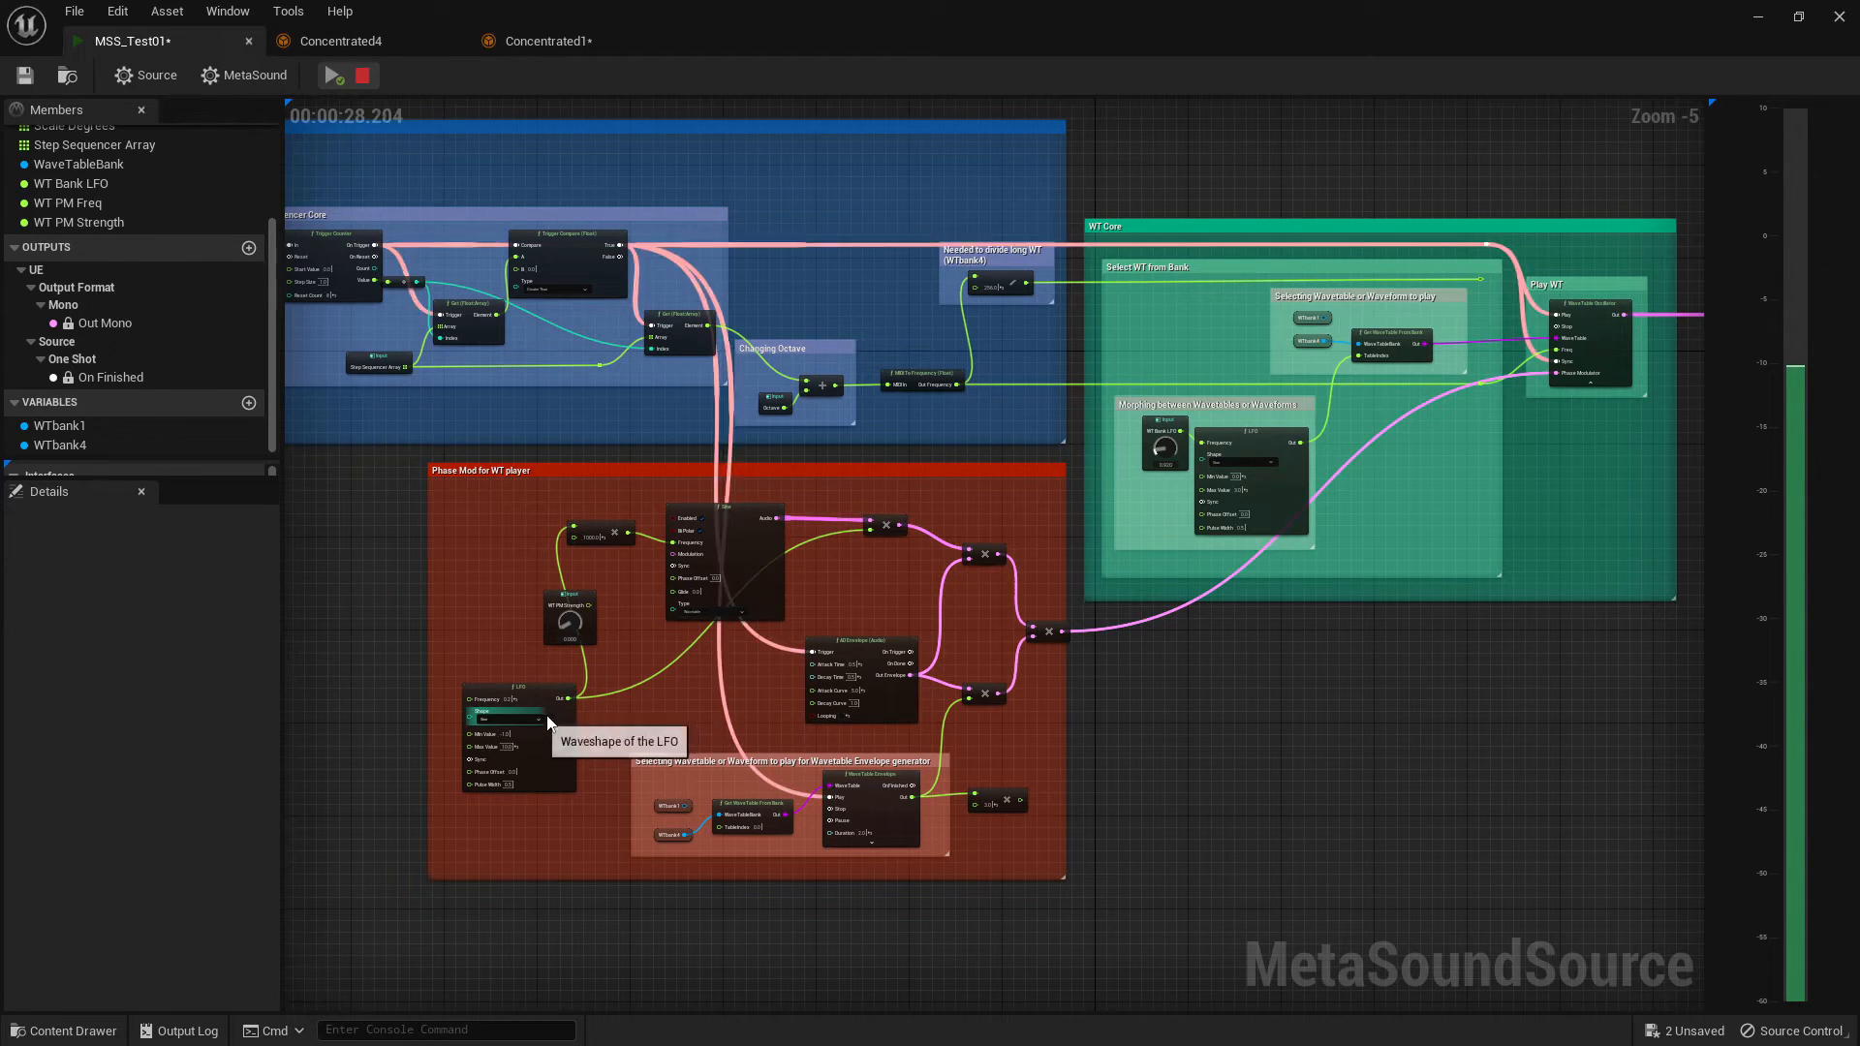
- Reduce the Phase Mod LFO's Max Value and restart playback
mouse_move(585, 699)
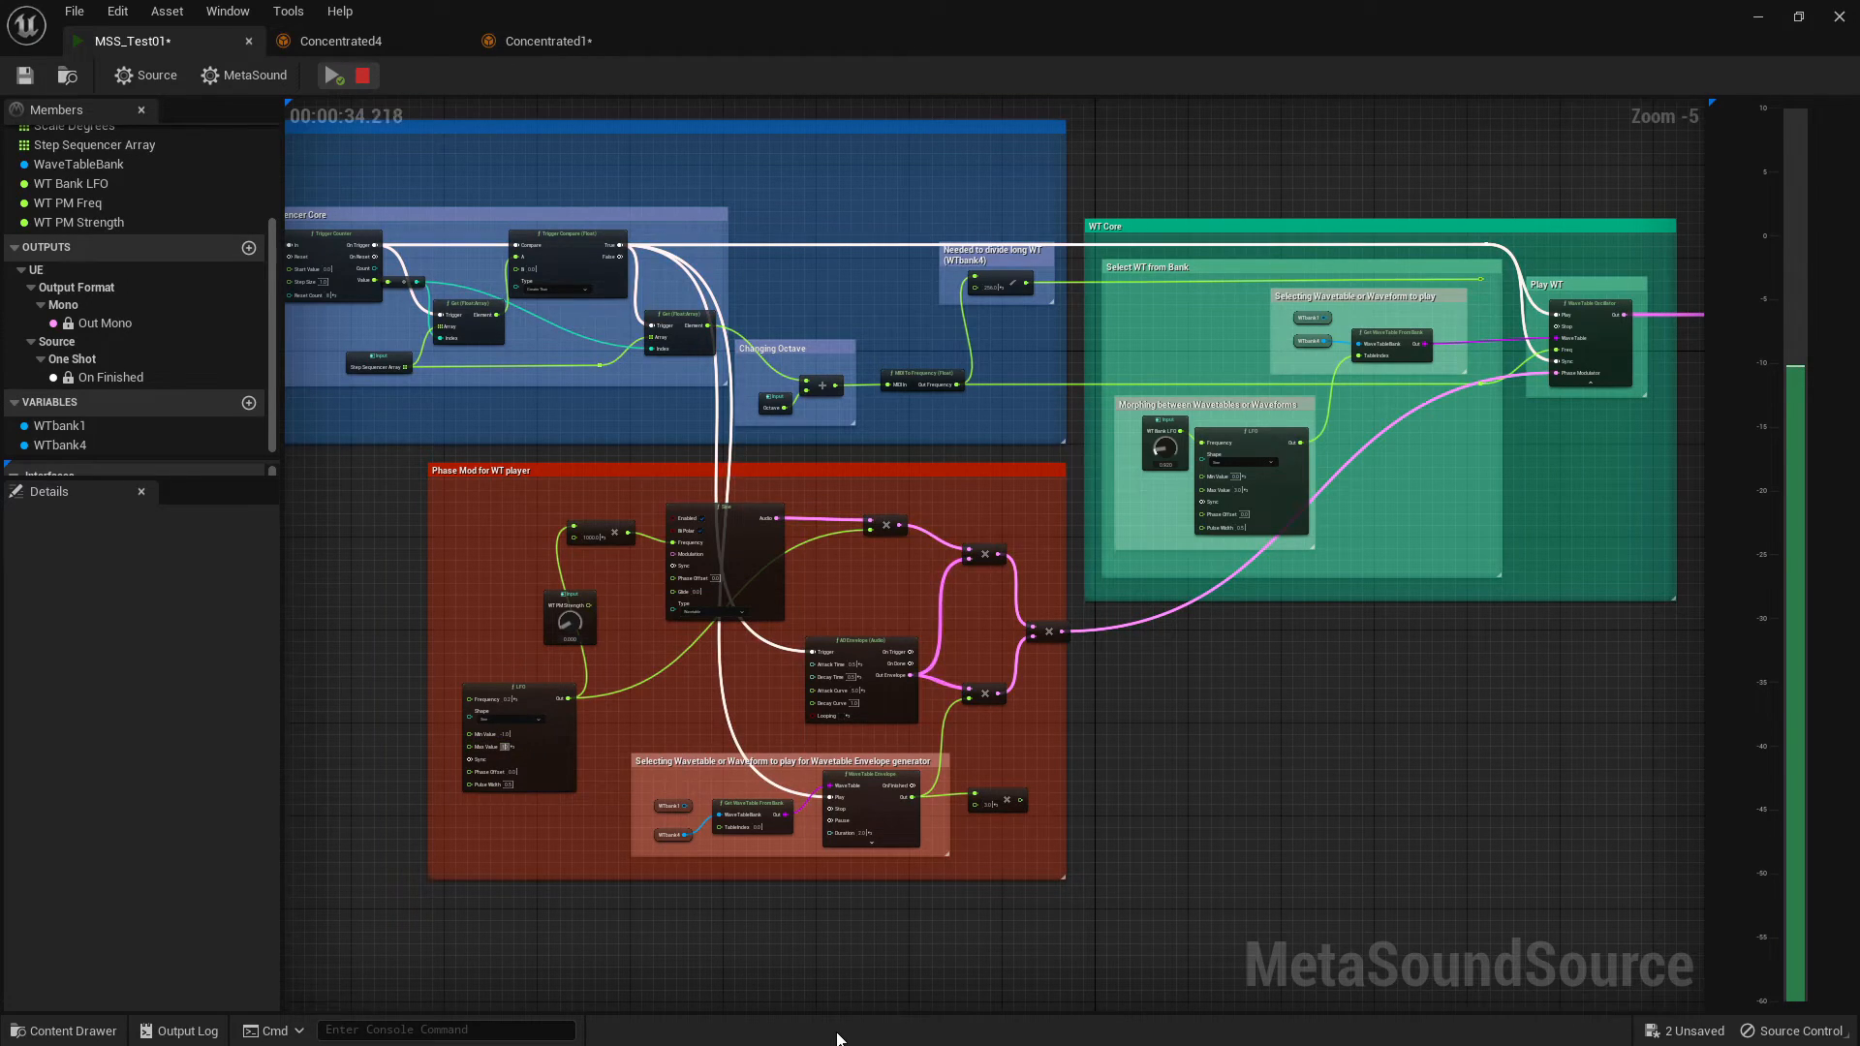
key("Return")
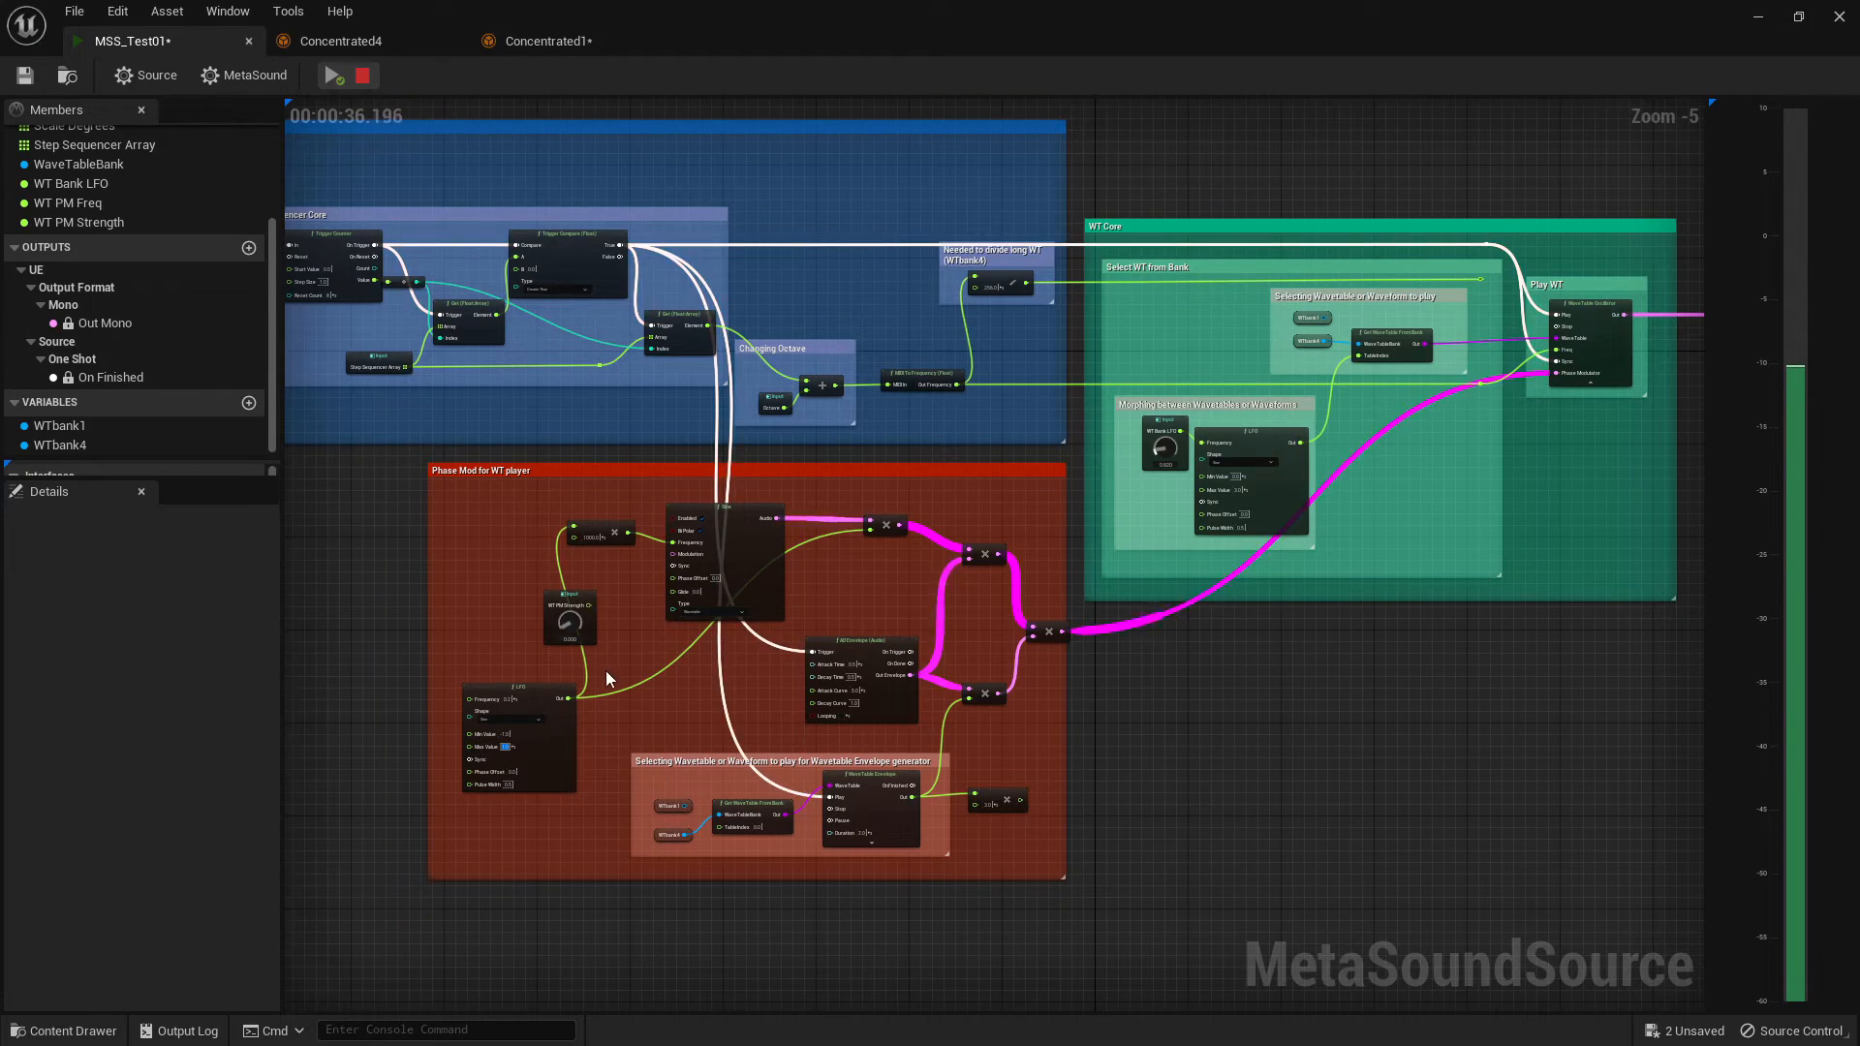
key("space")
key("space")
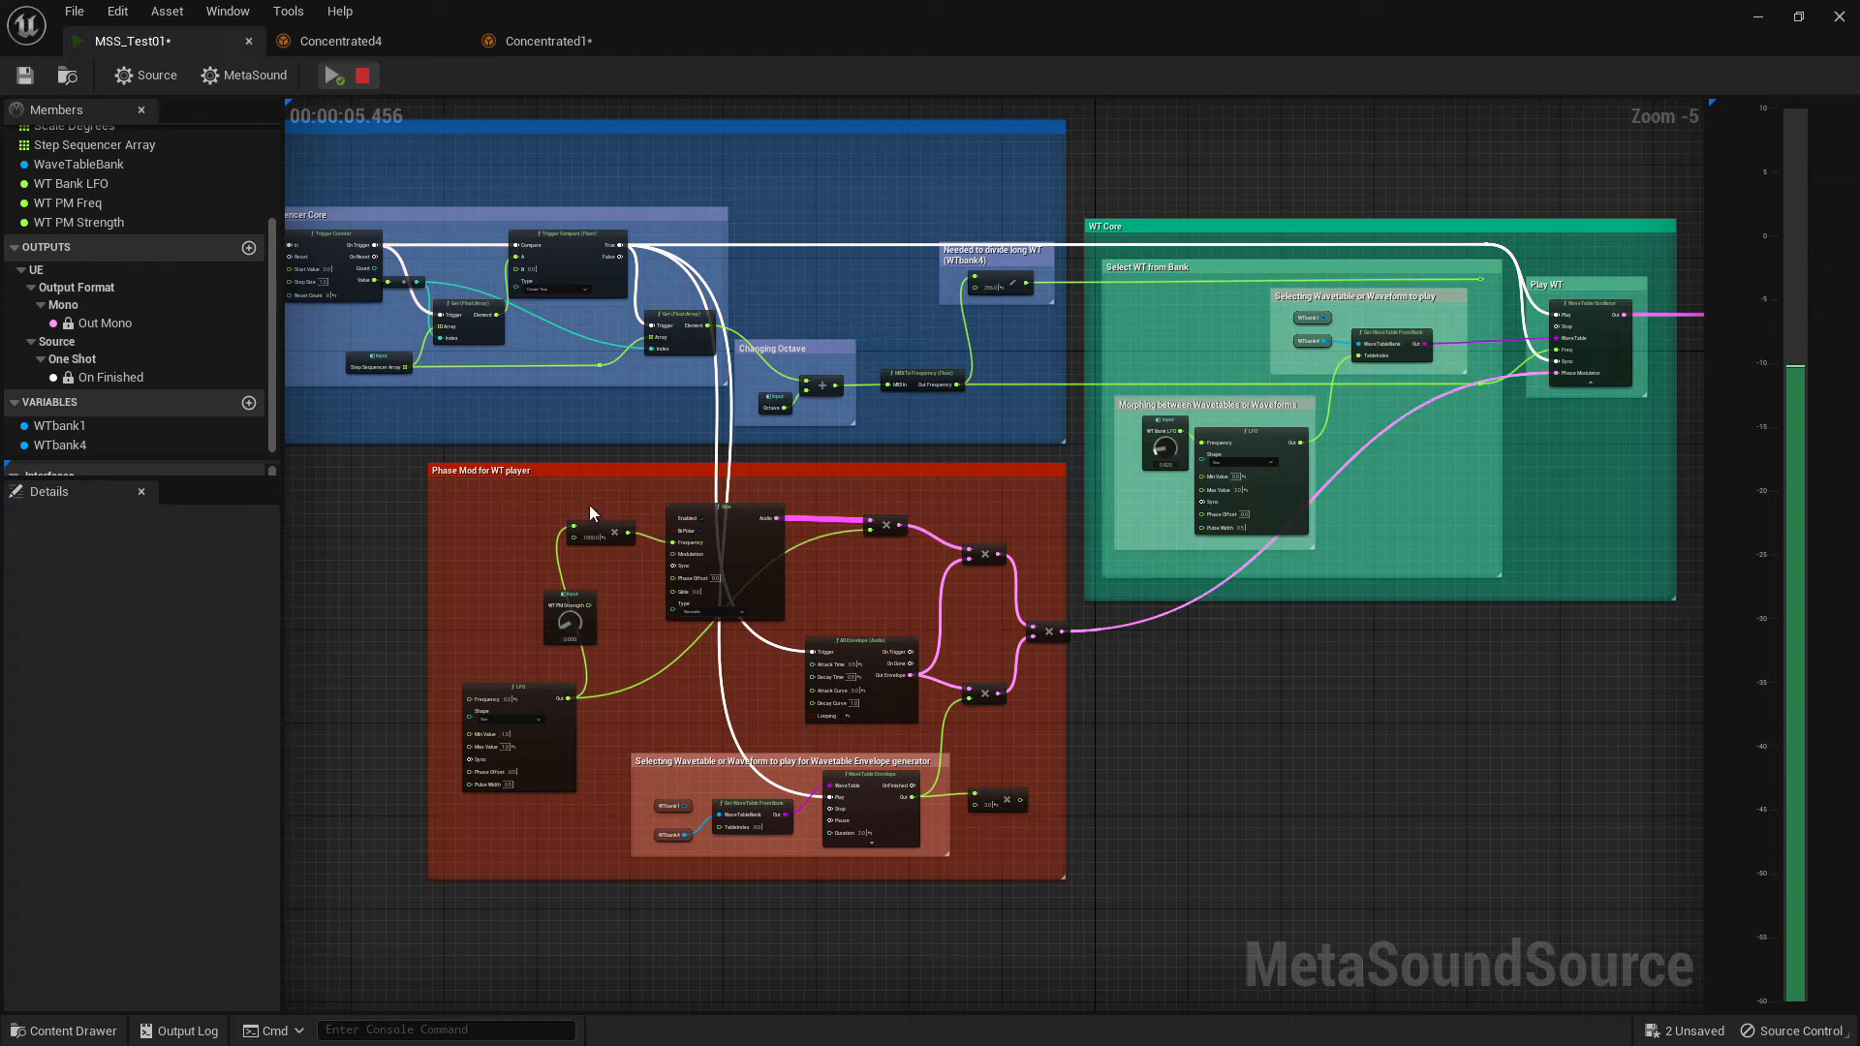
- Inspect the Multiply node's output and move the LFO node slightly lower in the Phase Mod for WT player section
mouse_move(627, 533)
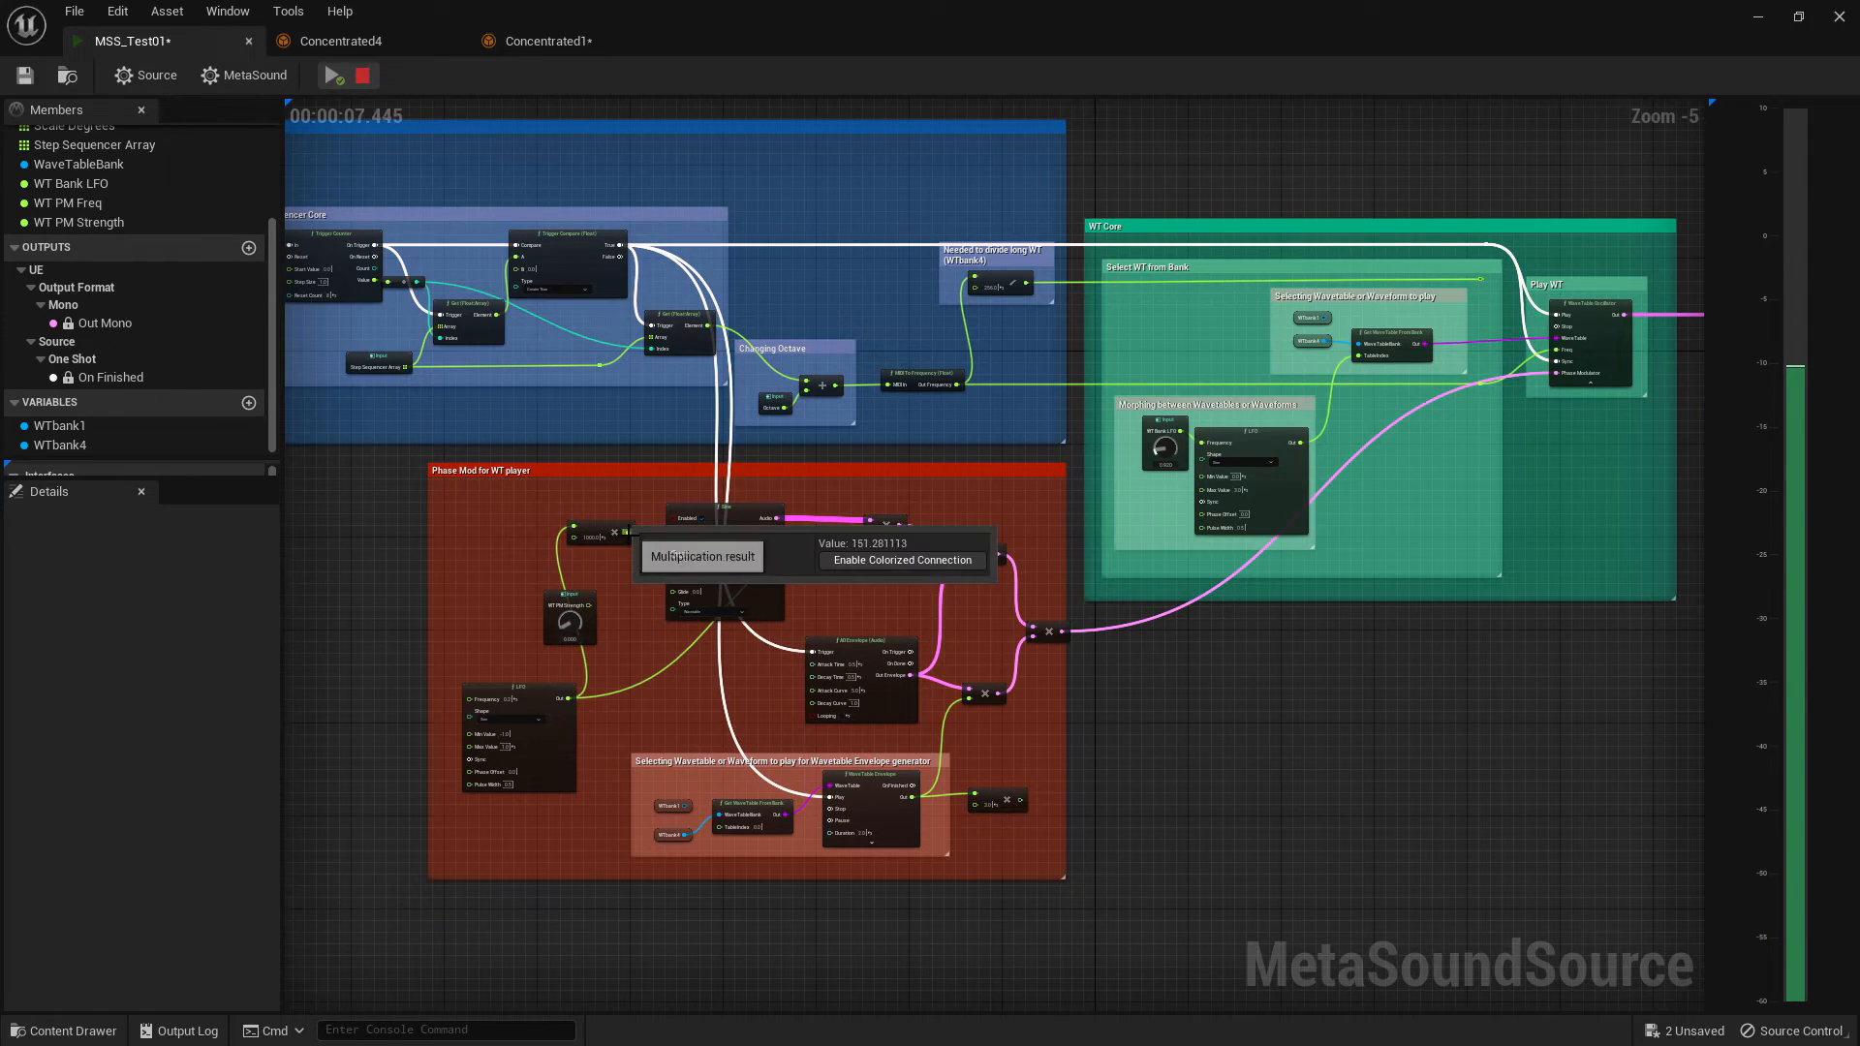
left_click(536, 698)
left_click_drag(536, 698, 531, 723)
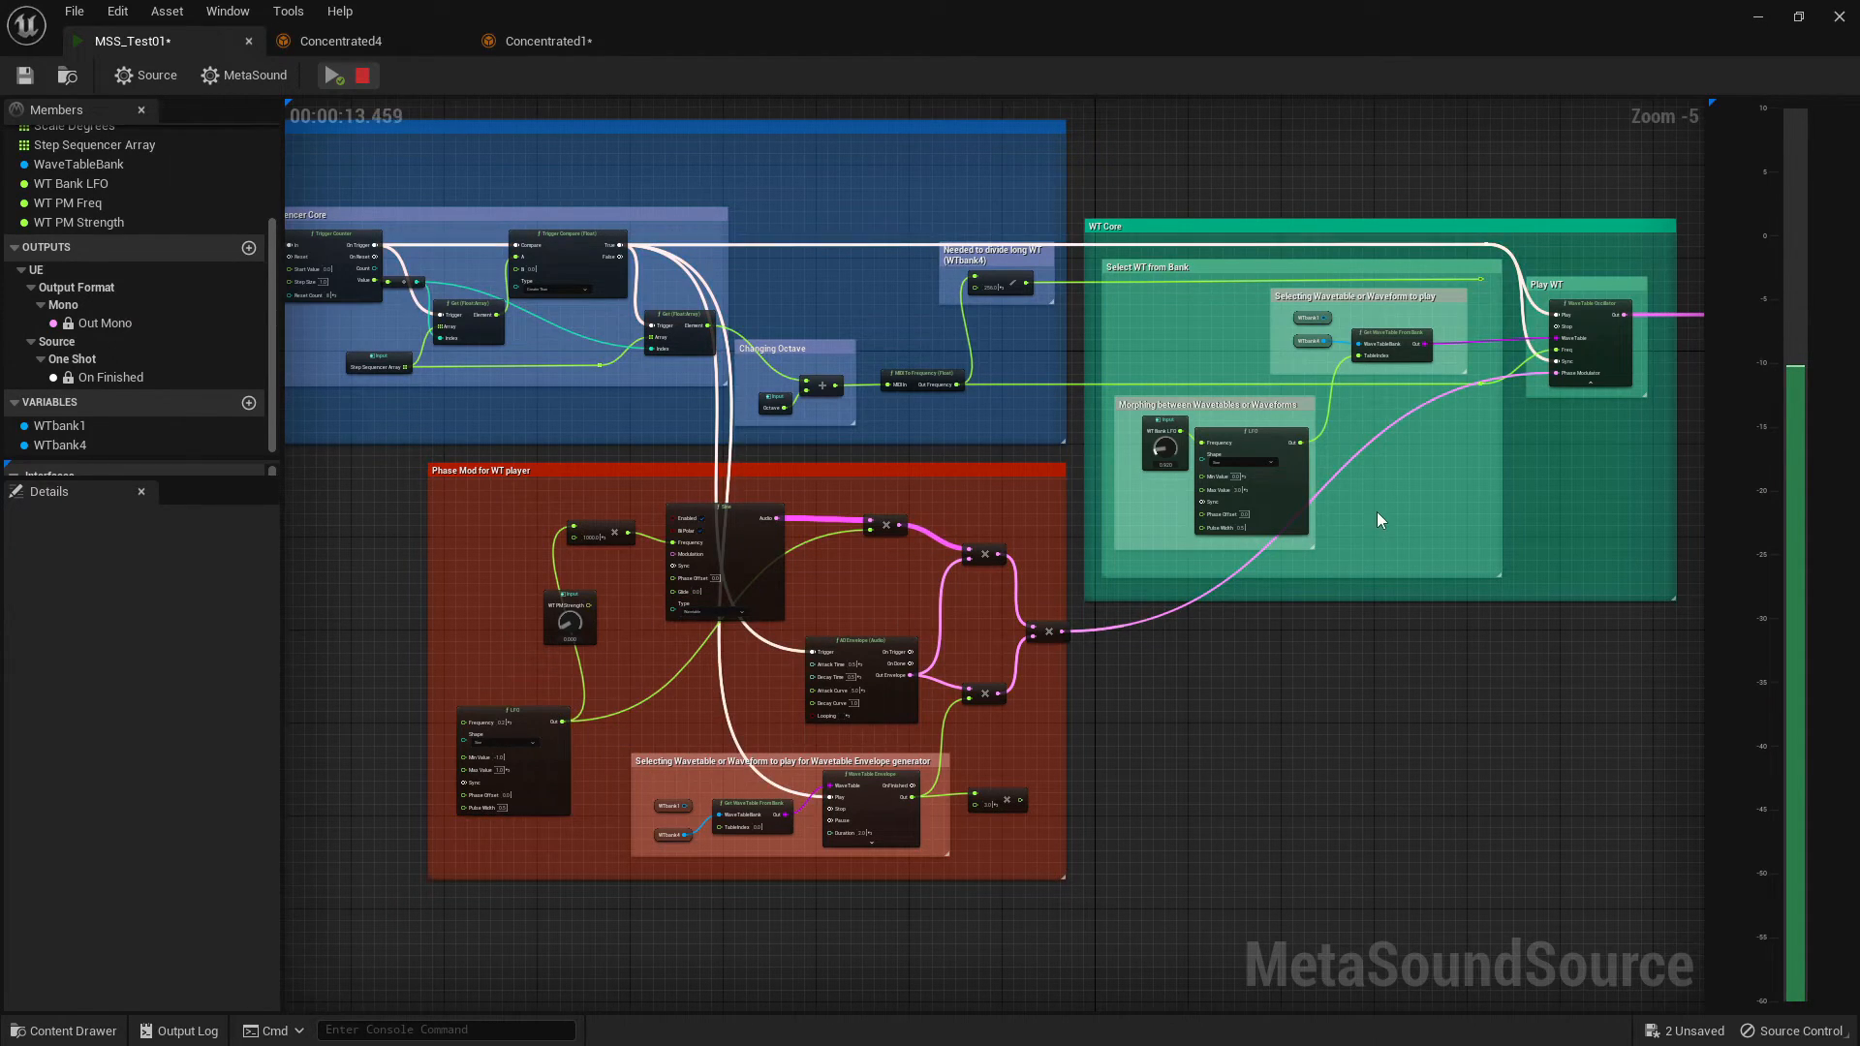
- Set the multiplicand of the Multiply node feeding the Sine's Frequency to 100 and restart playback
right_click_drag(1376, 511, 892, 756)
right_click_drag(982, 692, 1150, 514)
right_click_drag(340, 689, 780, 630)
scroll(717, 612, "up", 3)
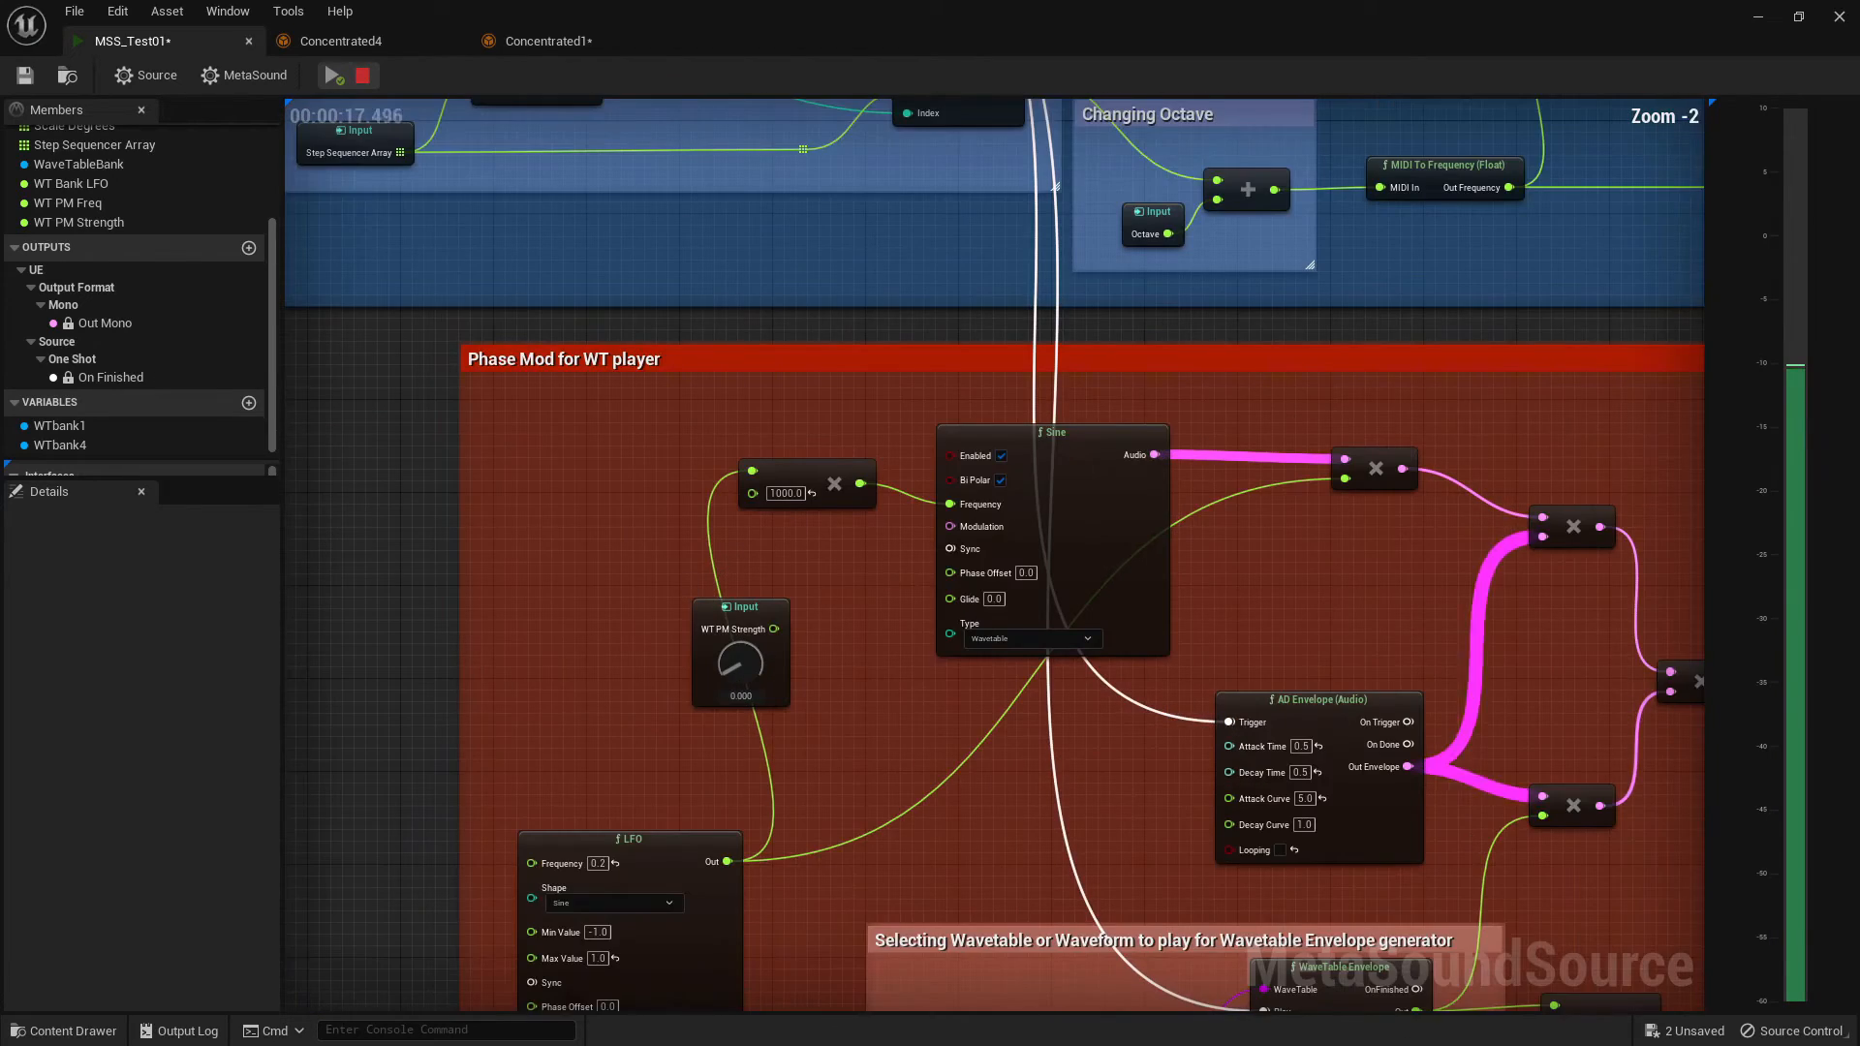
left_click(728, 476)
left_click(795, 608)
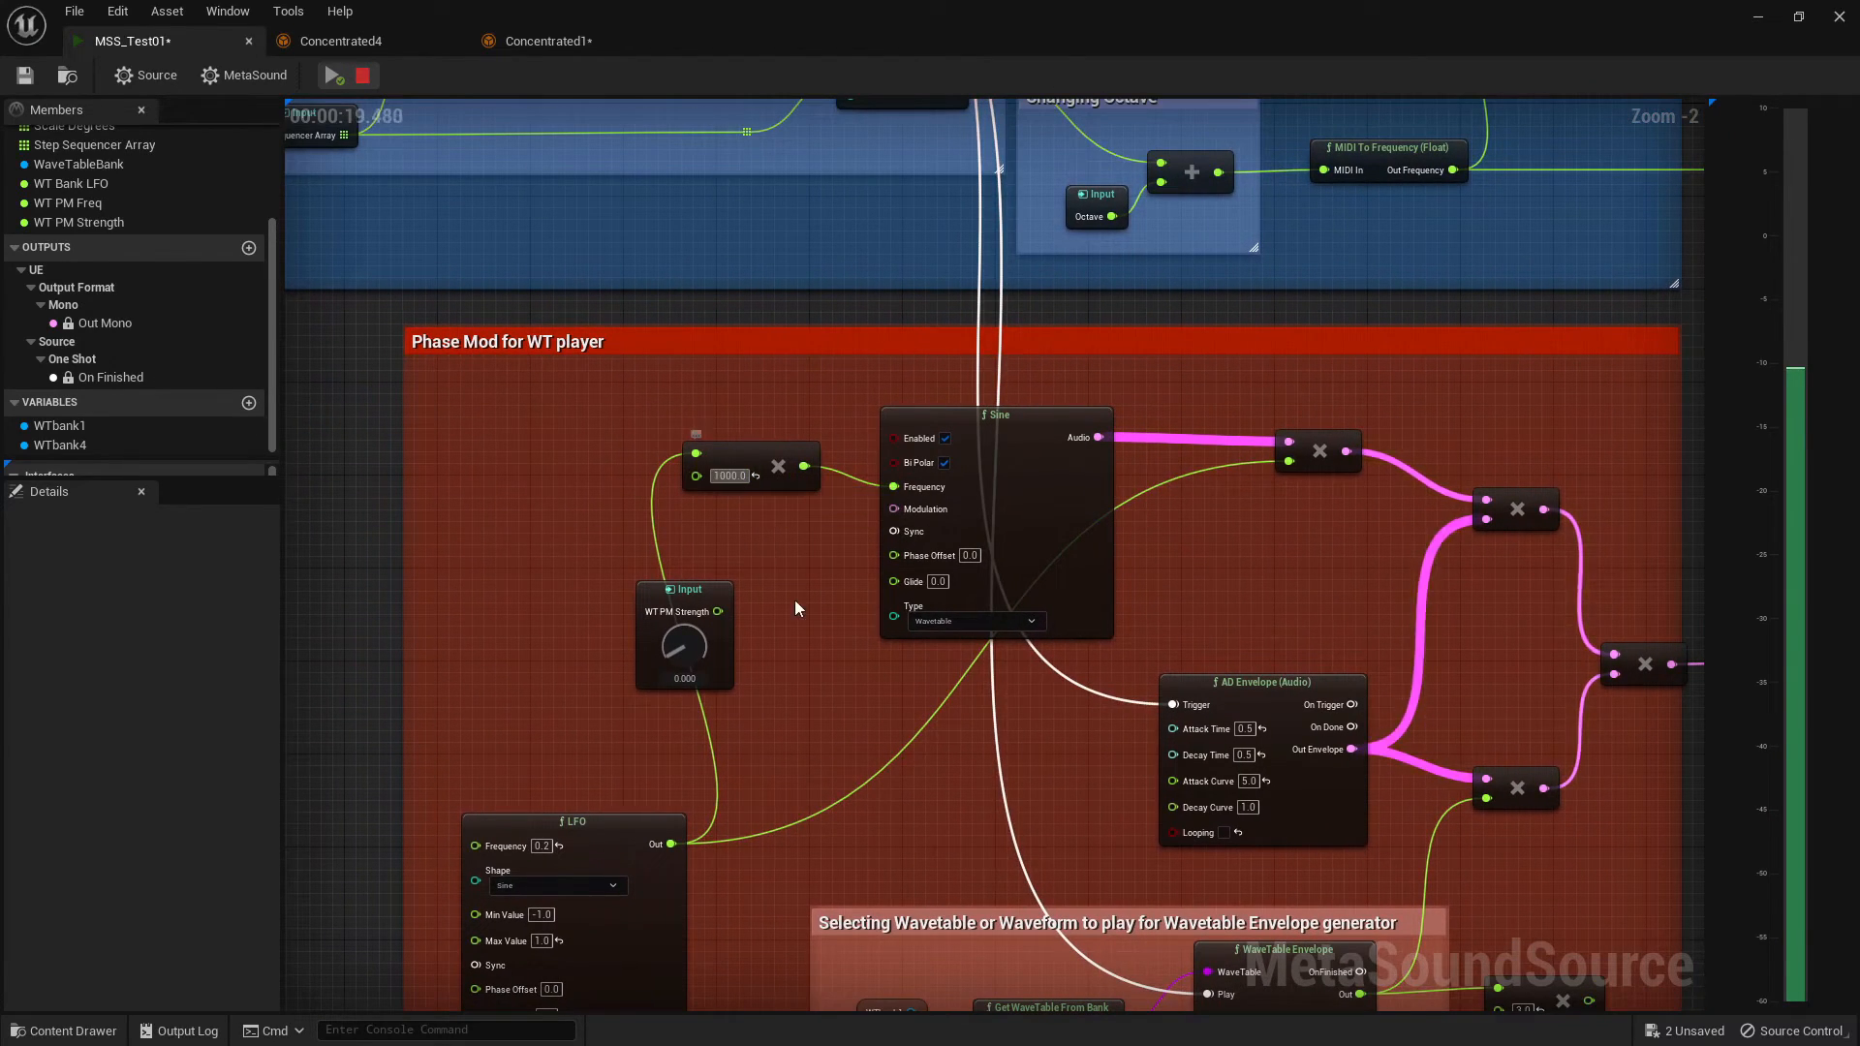
key("BackSpace")
key("Return")
left_click(792, 604)
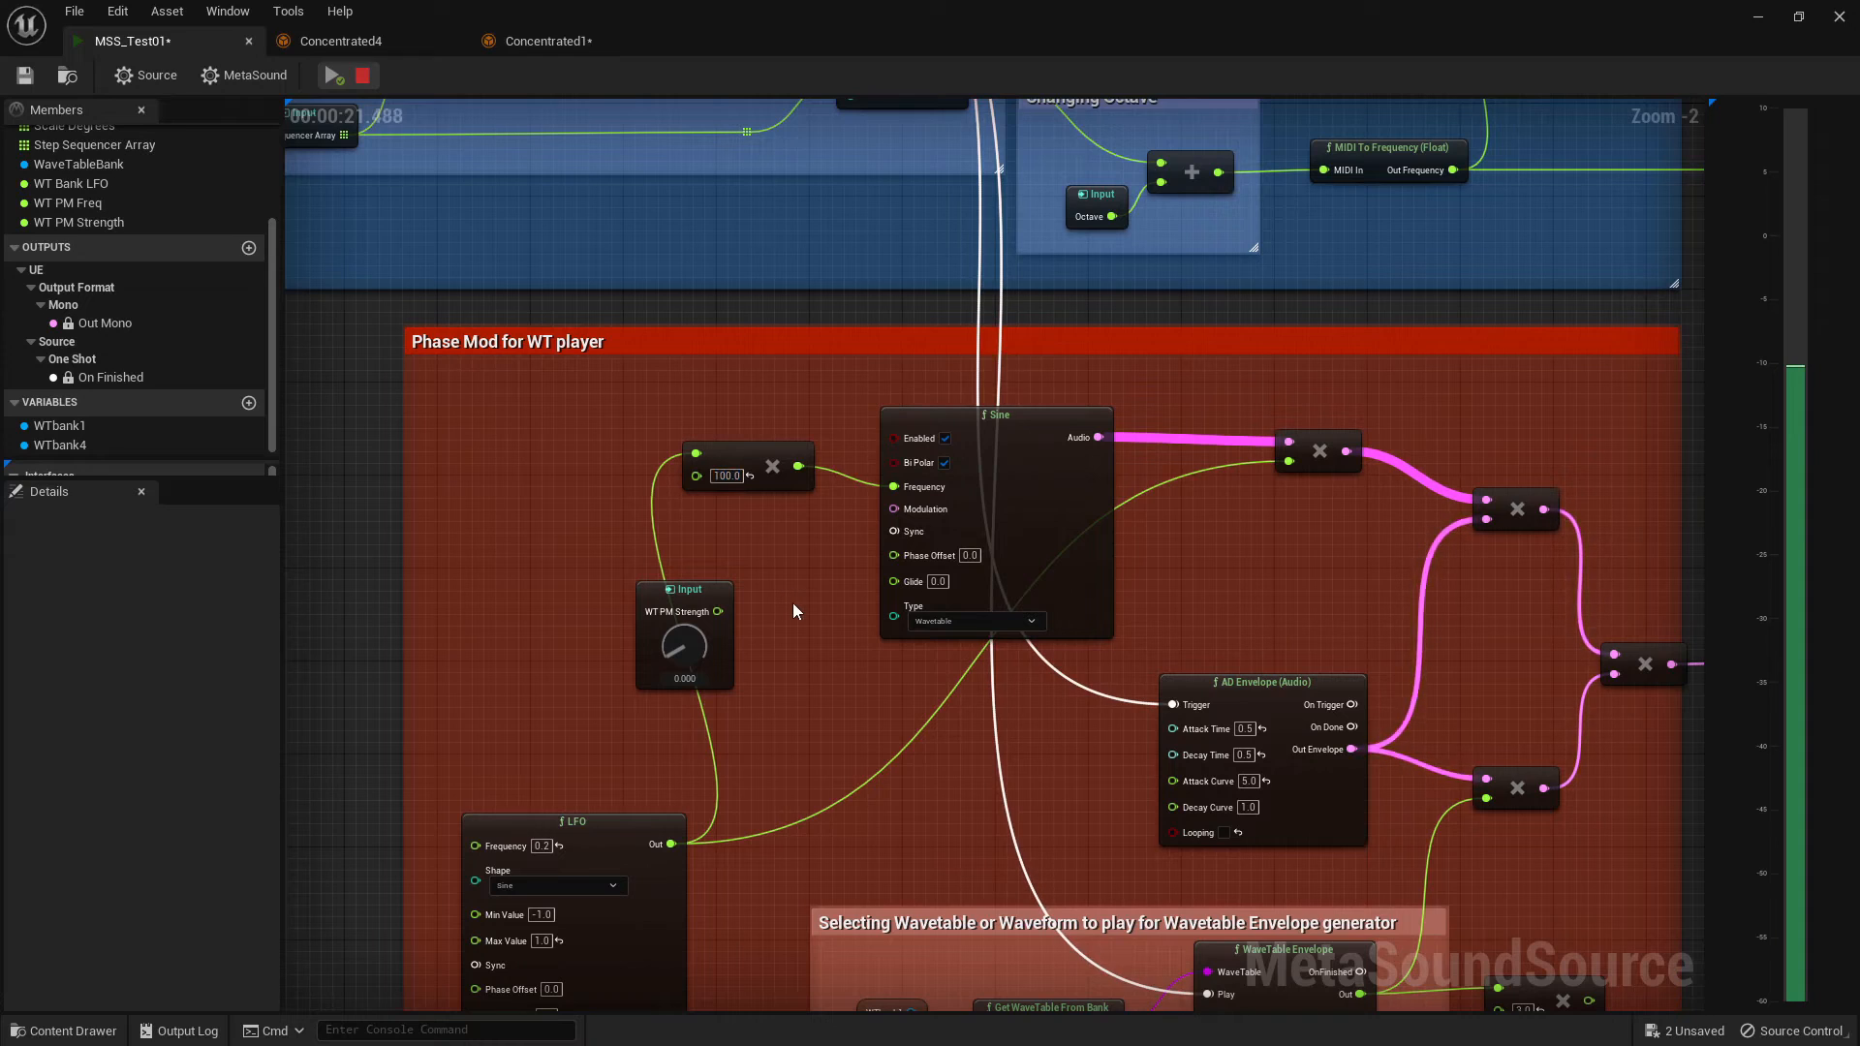
key("space")
key("space")
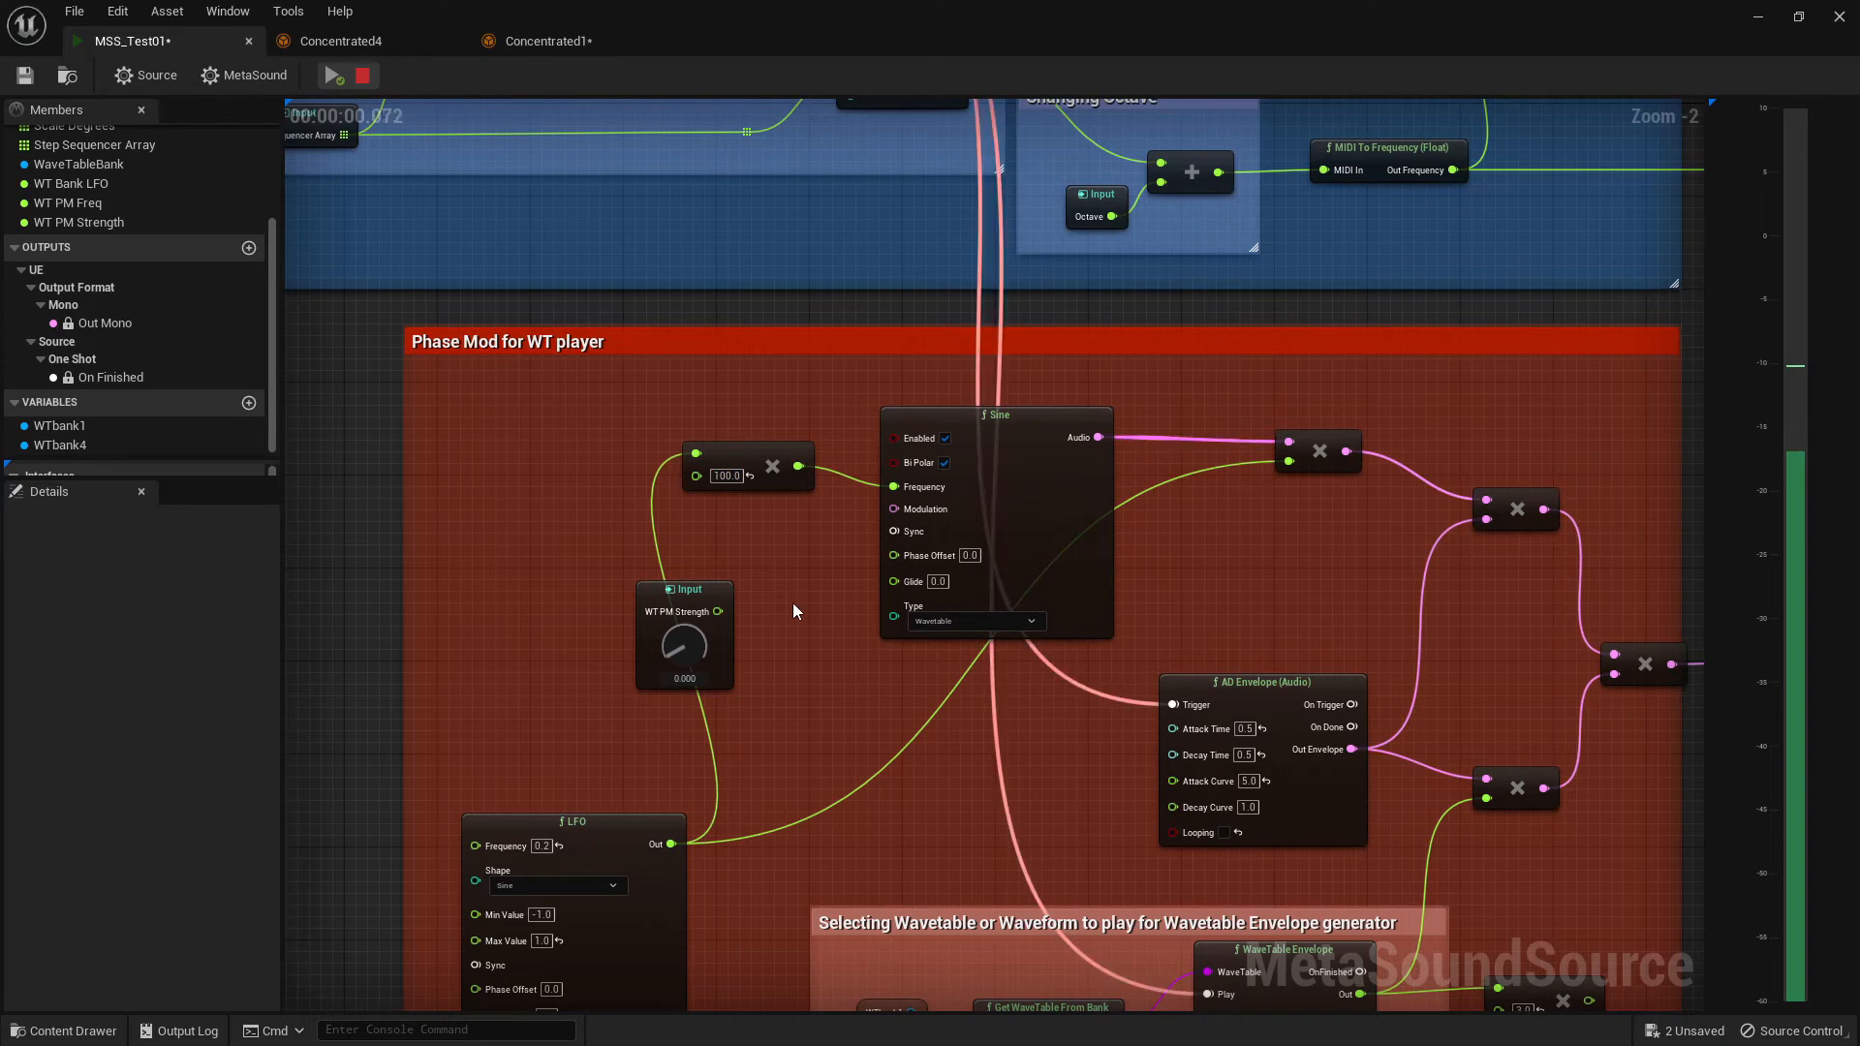
- Set the multiplicand of the Sine's frequency Multiply node to 500 and restart playback
left_click(719, 477)
type("500")
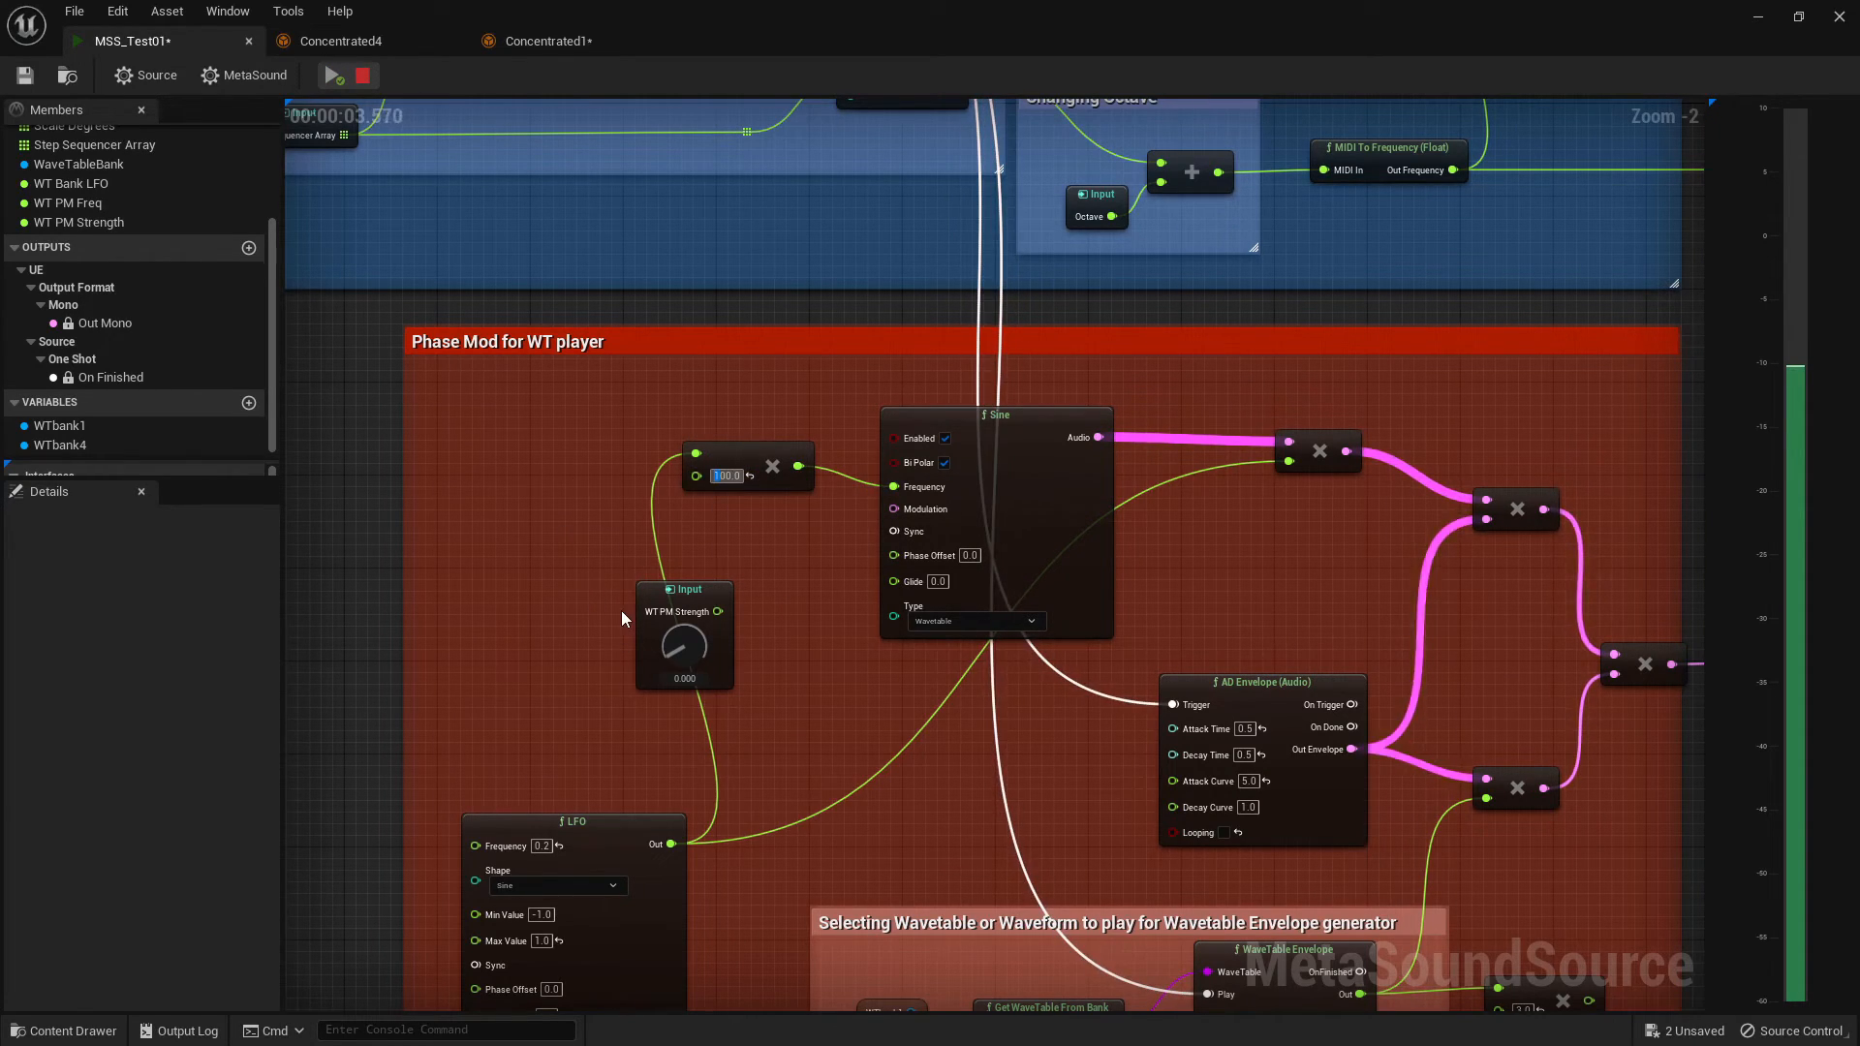
key("Return")
left_click(817, 597)
key("space")
key("space")
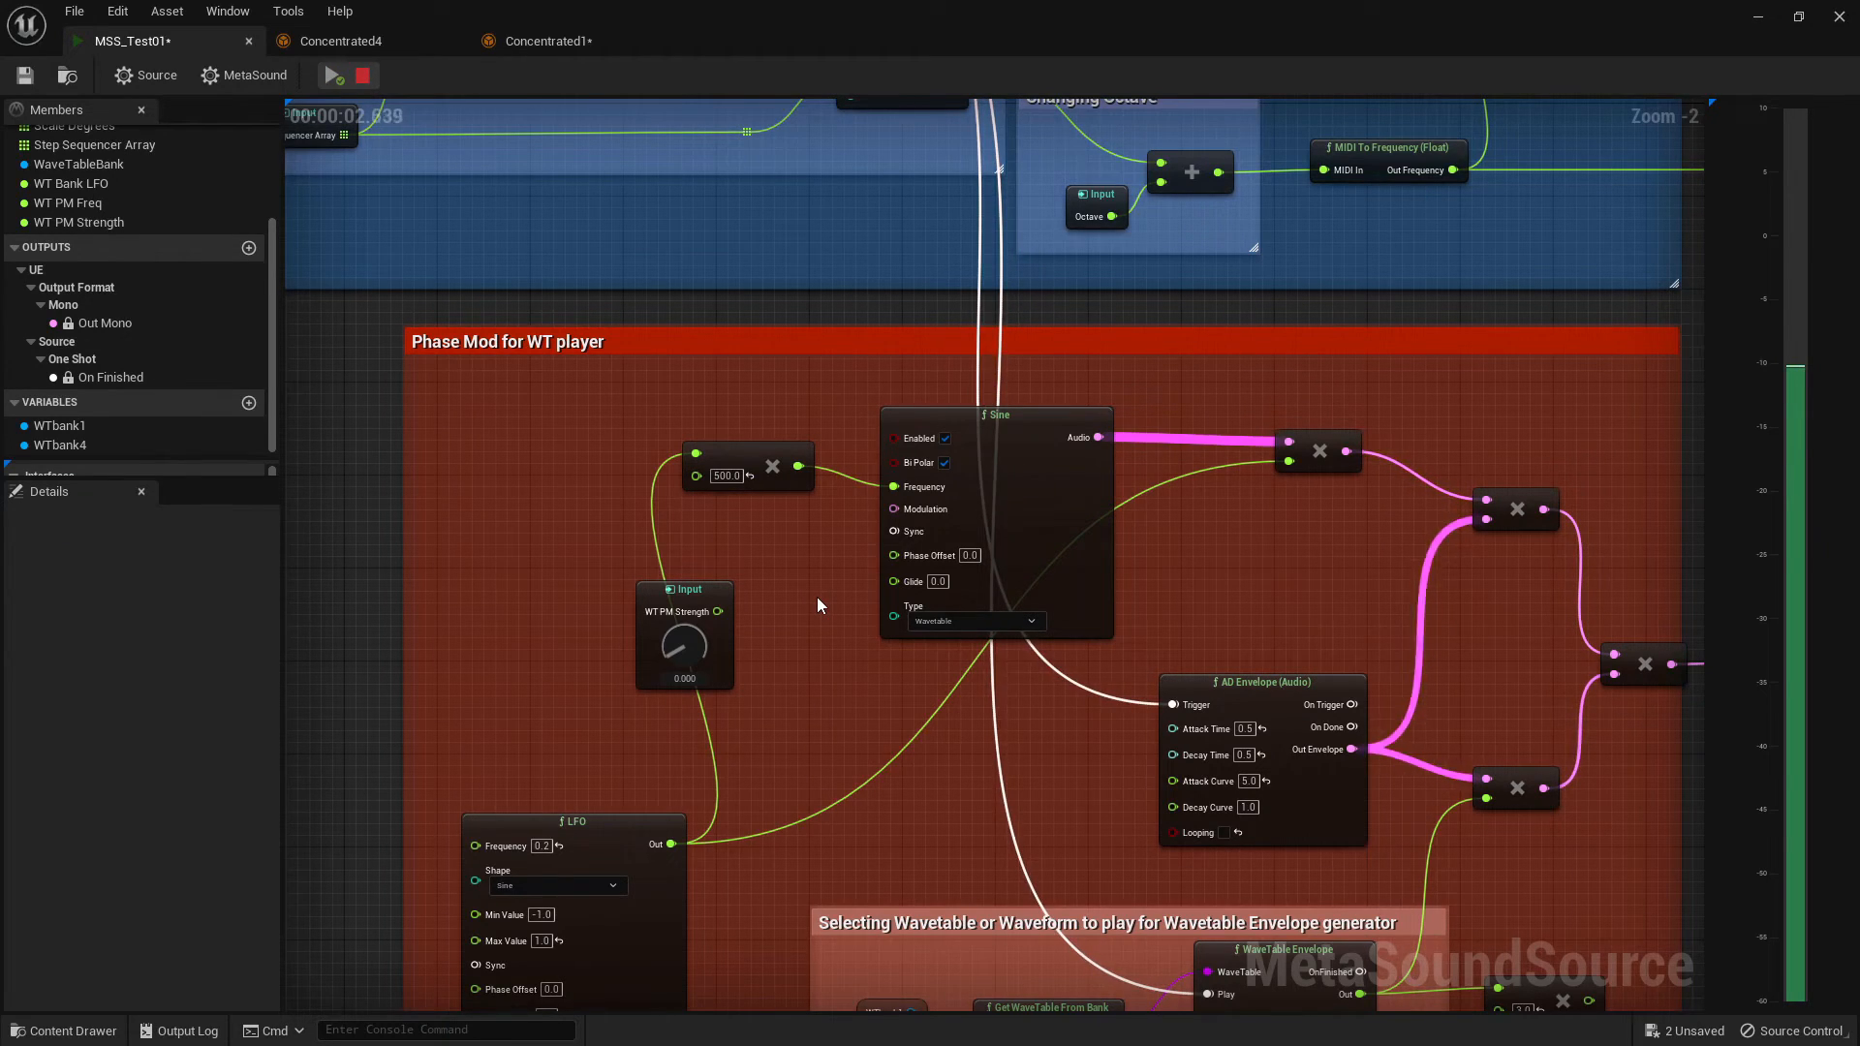
- Set the AD Envelope's Attack Time and Decay Time to 0.25 and restart playback
right_click_drag(817, 598, 1253, 637)
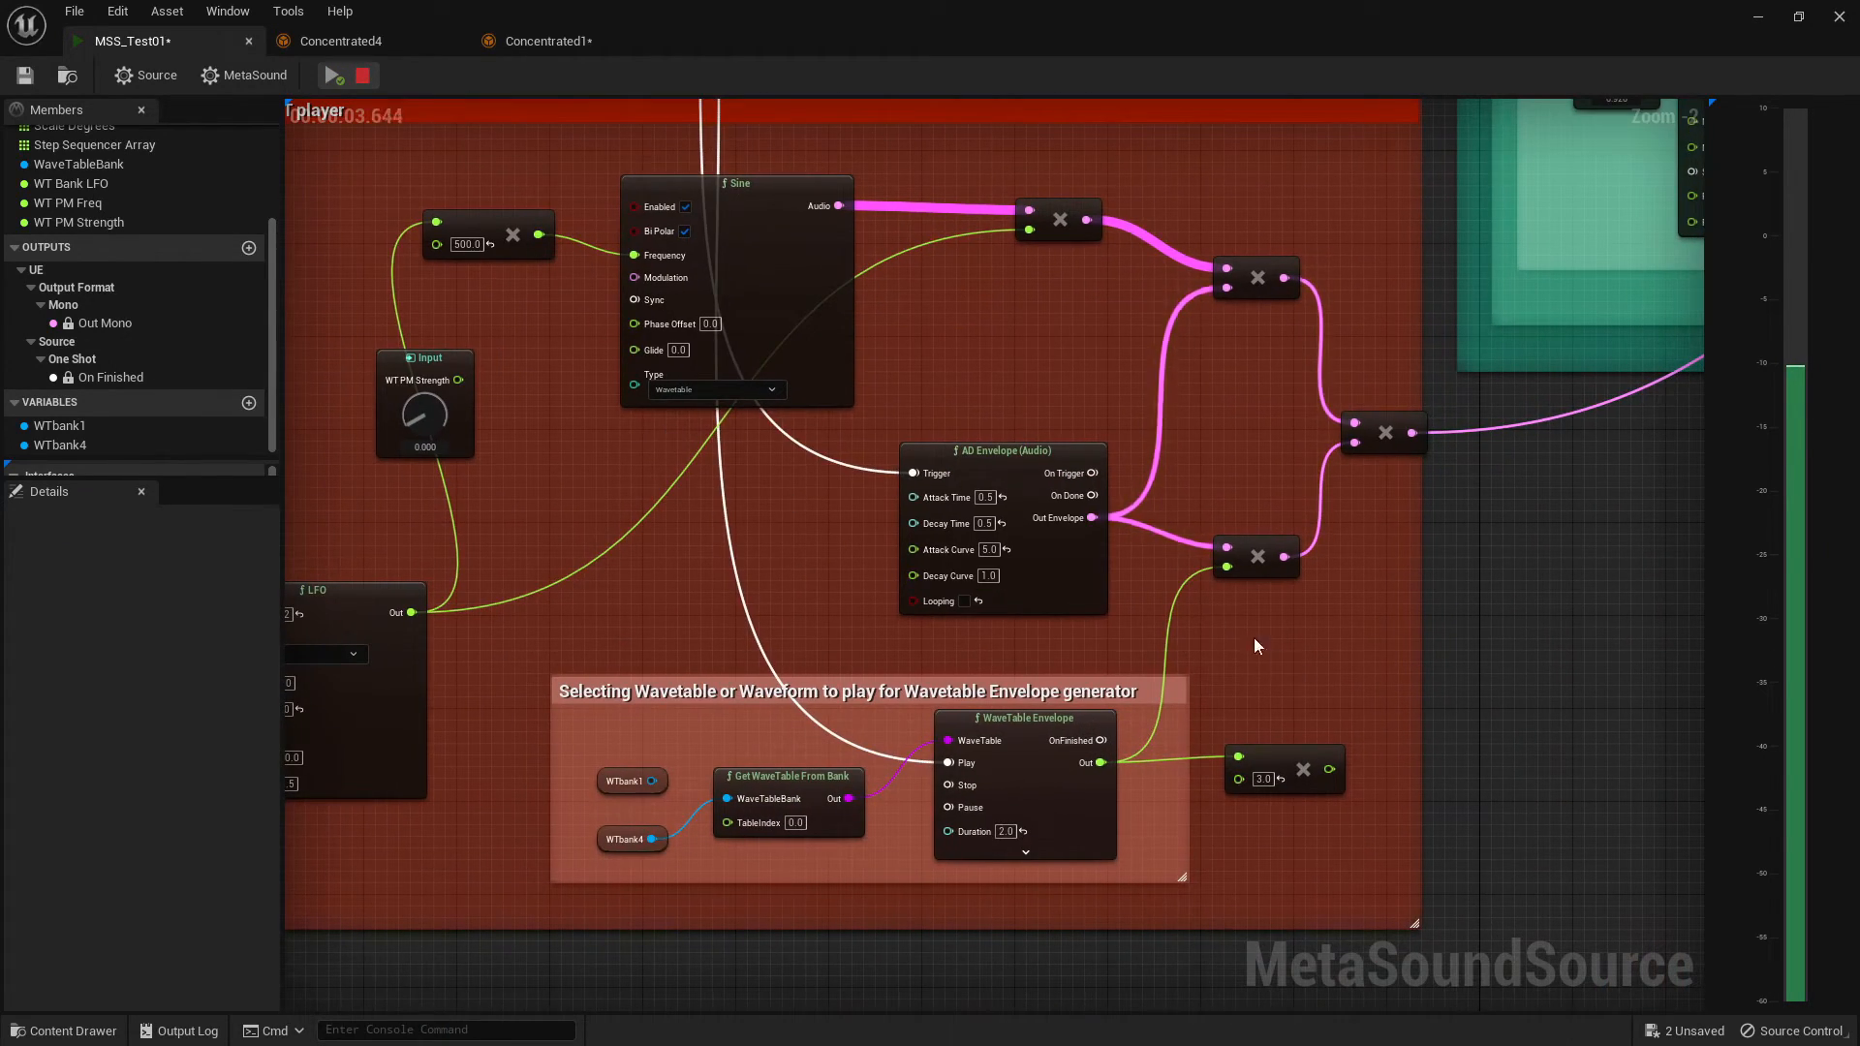
left_click(985, 498)
type("0.25")
left_click(986, 524)
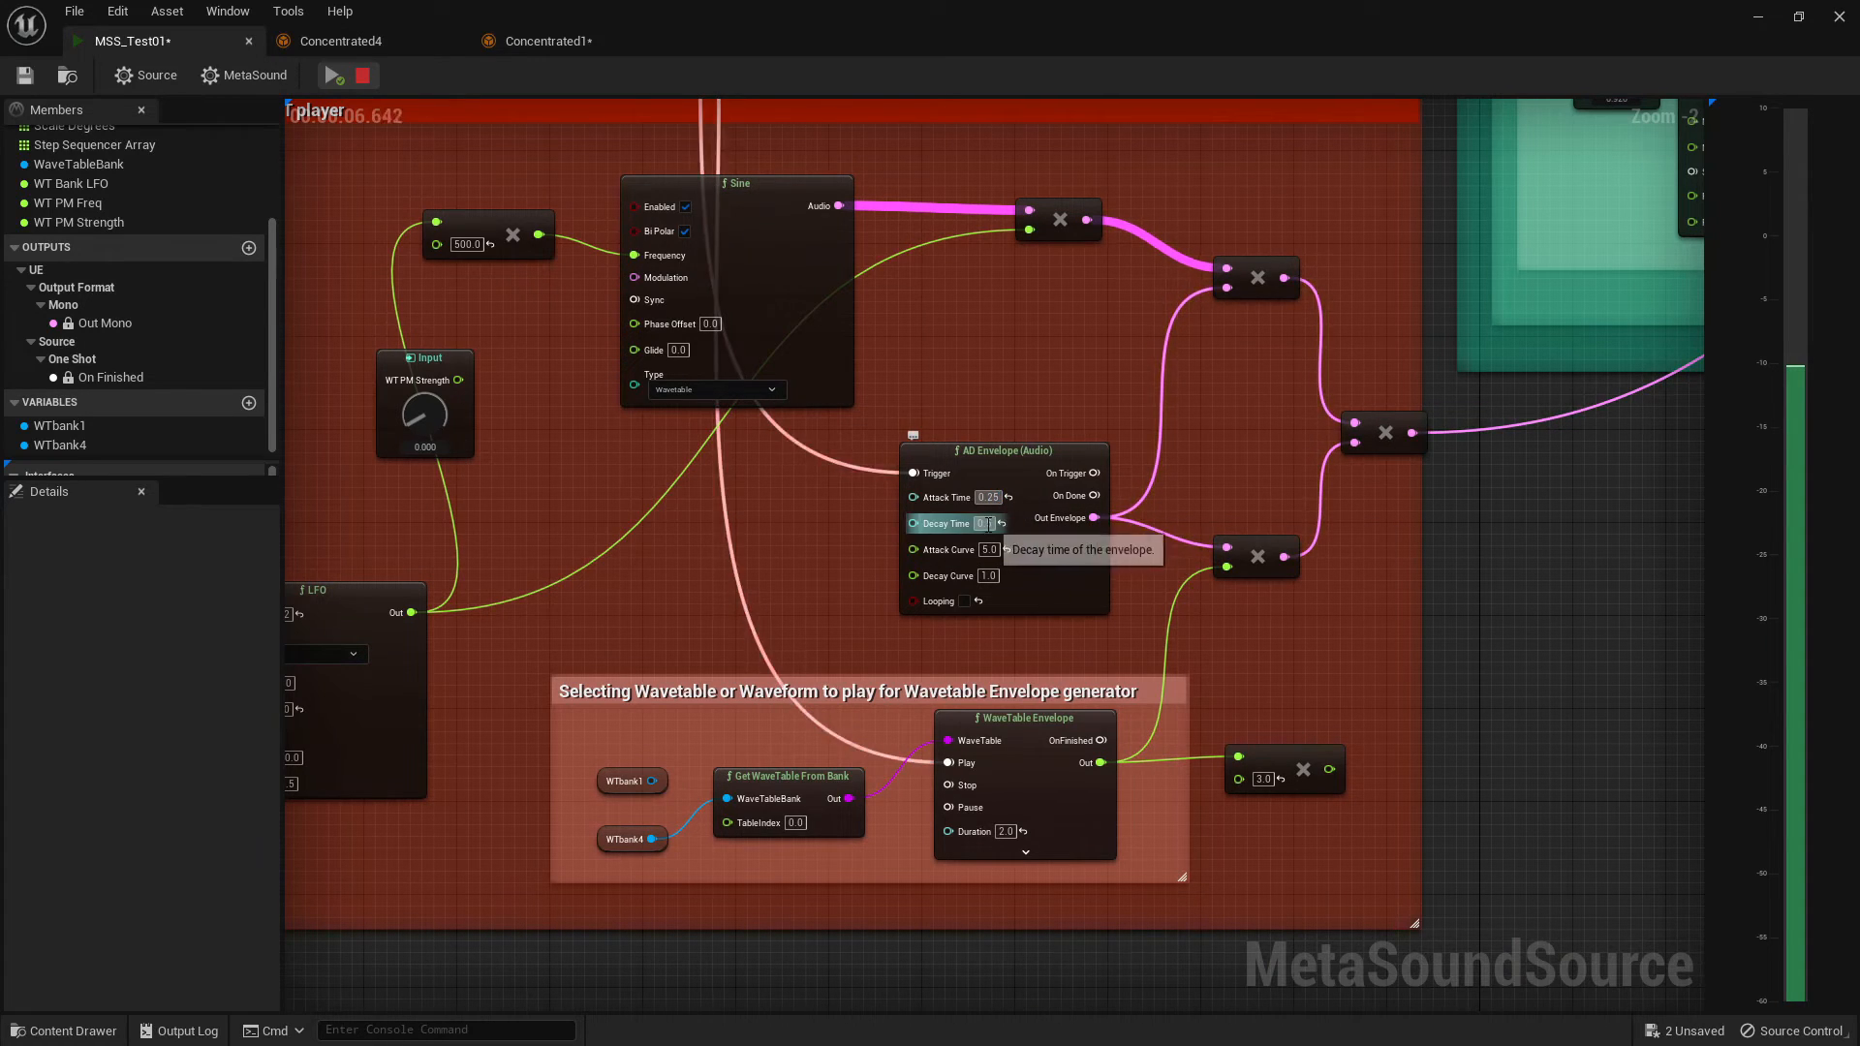
type("0.25")
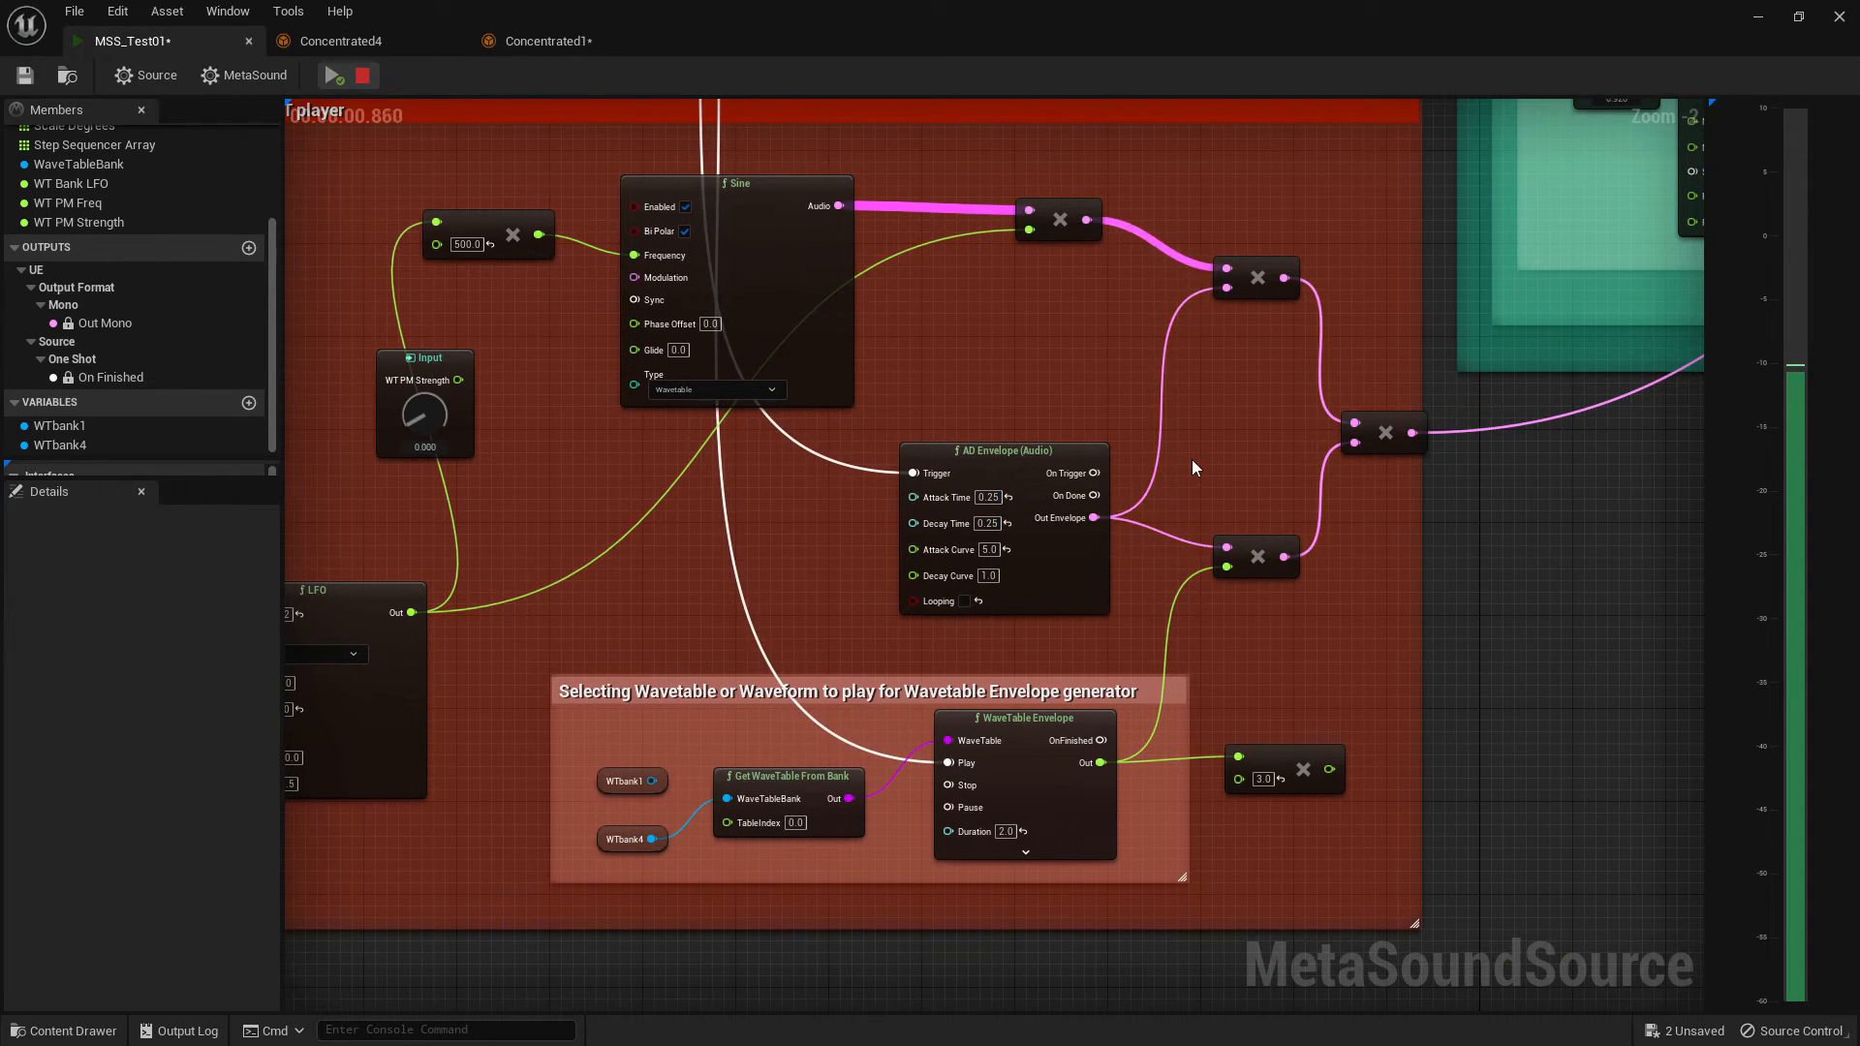
right_click(1192, 460)
left_click(1102, 421)
- Enable Looping on the AD Envelope and restart playback
left_click(964, 602)
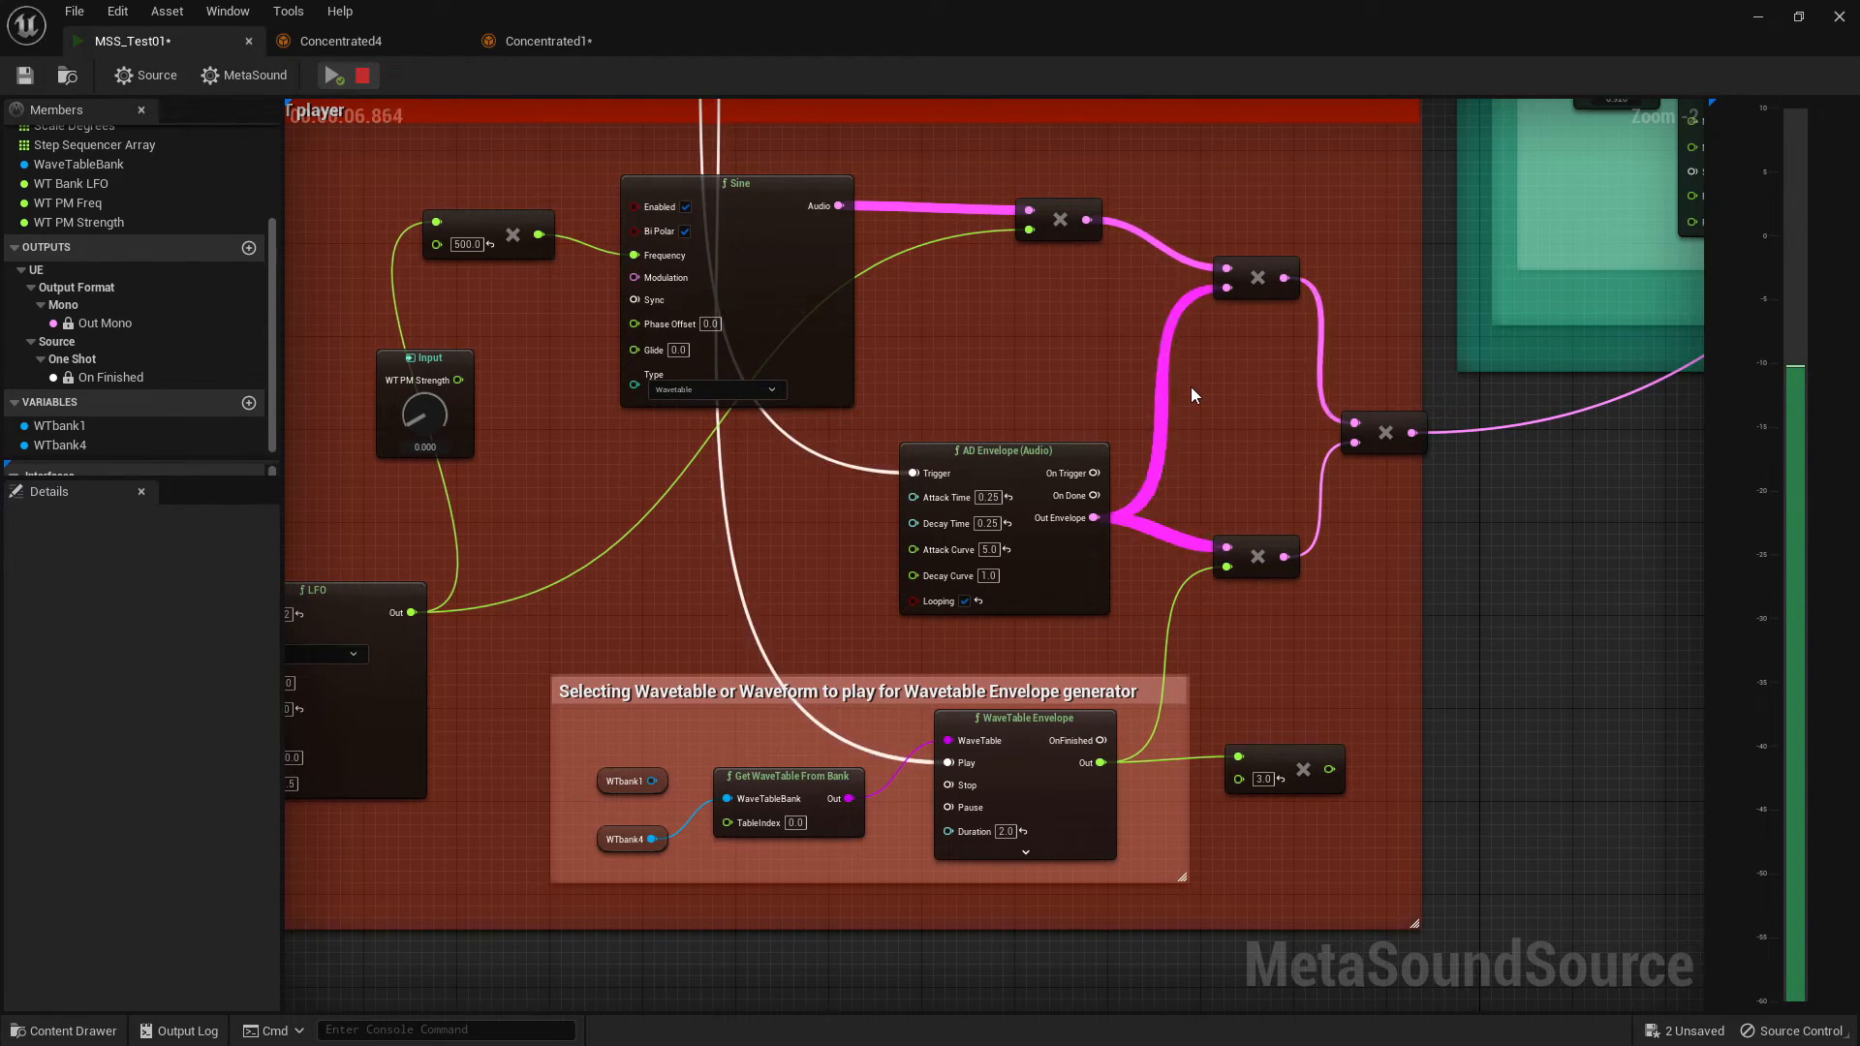
key("space")
key("space")
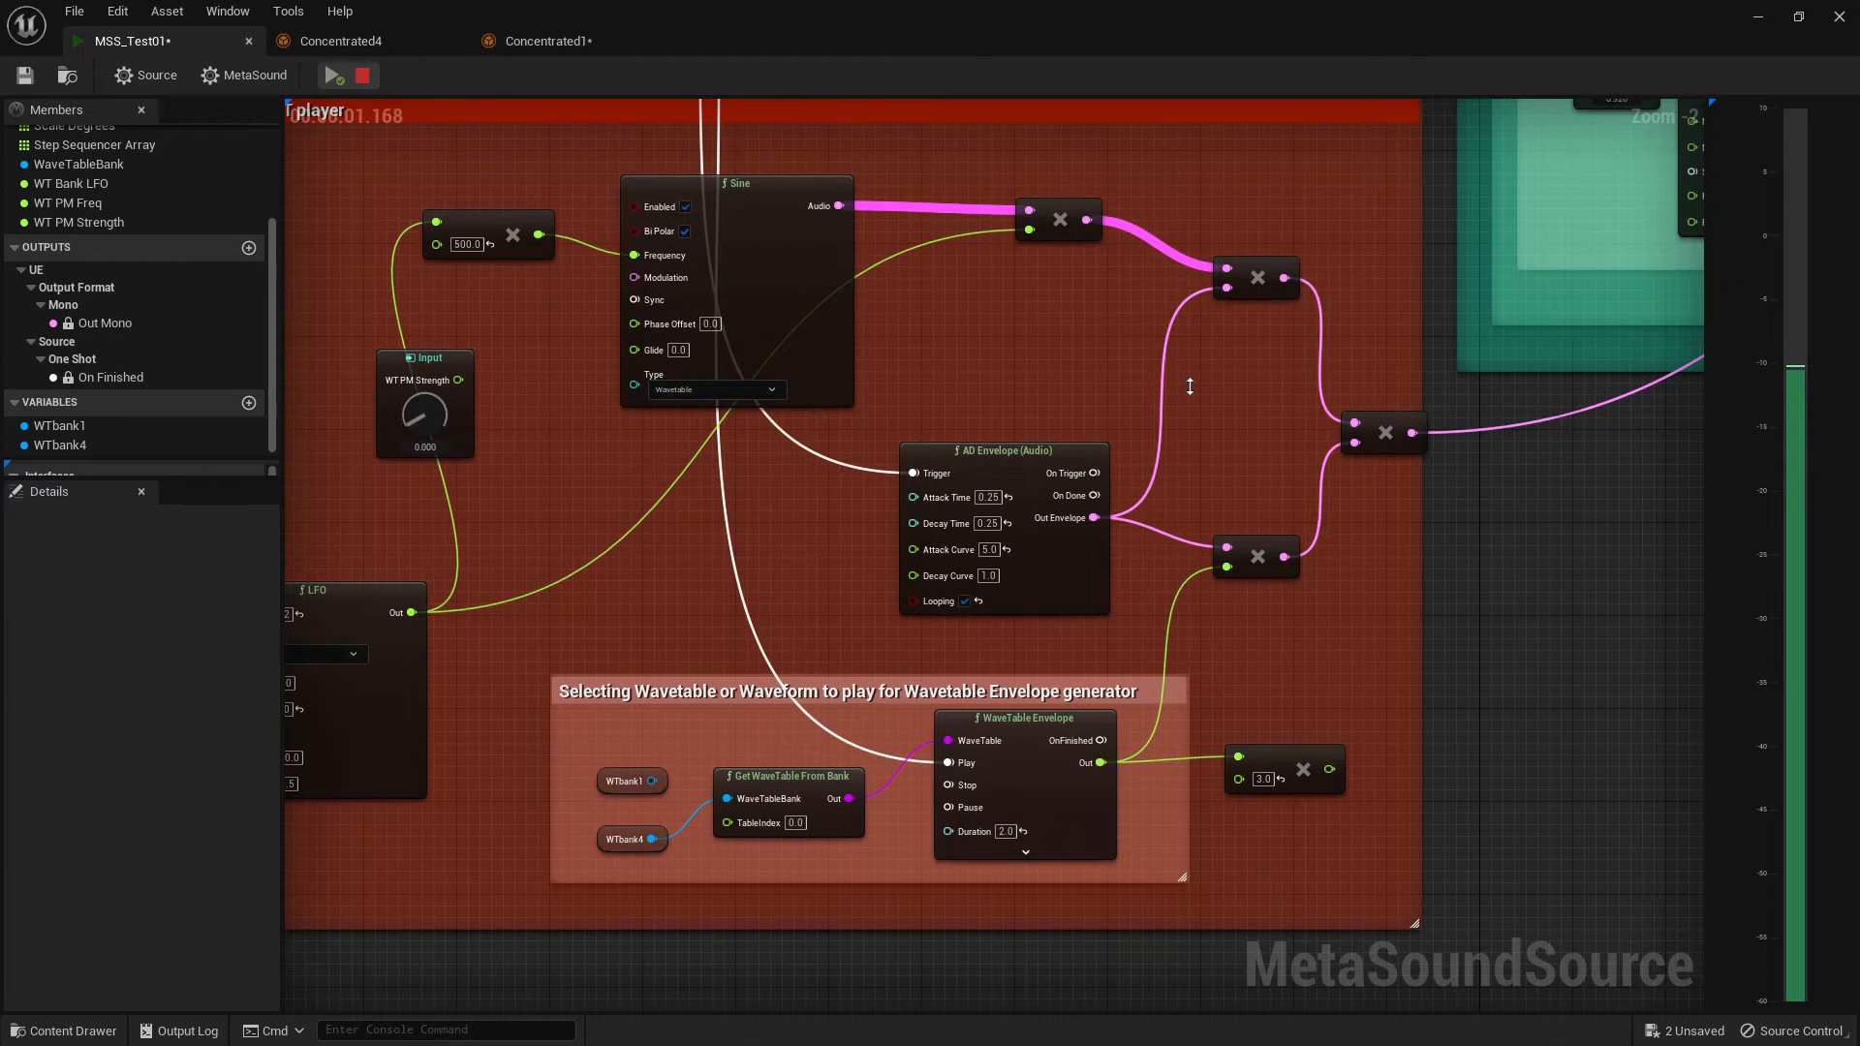
- Set the AD Envelope's Attack Time and Decay Time to 0.2 and restart playback
right_click_drag(1189, 386, 1099, 440)
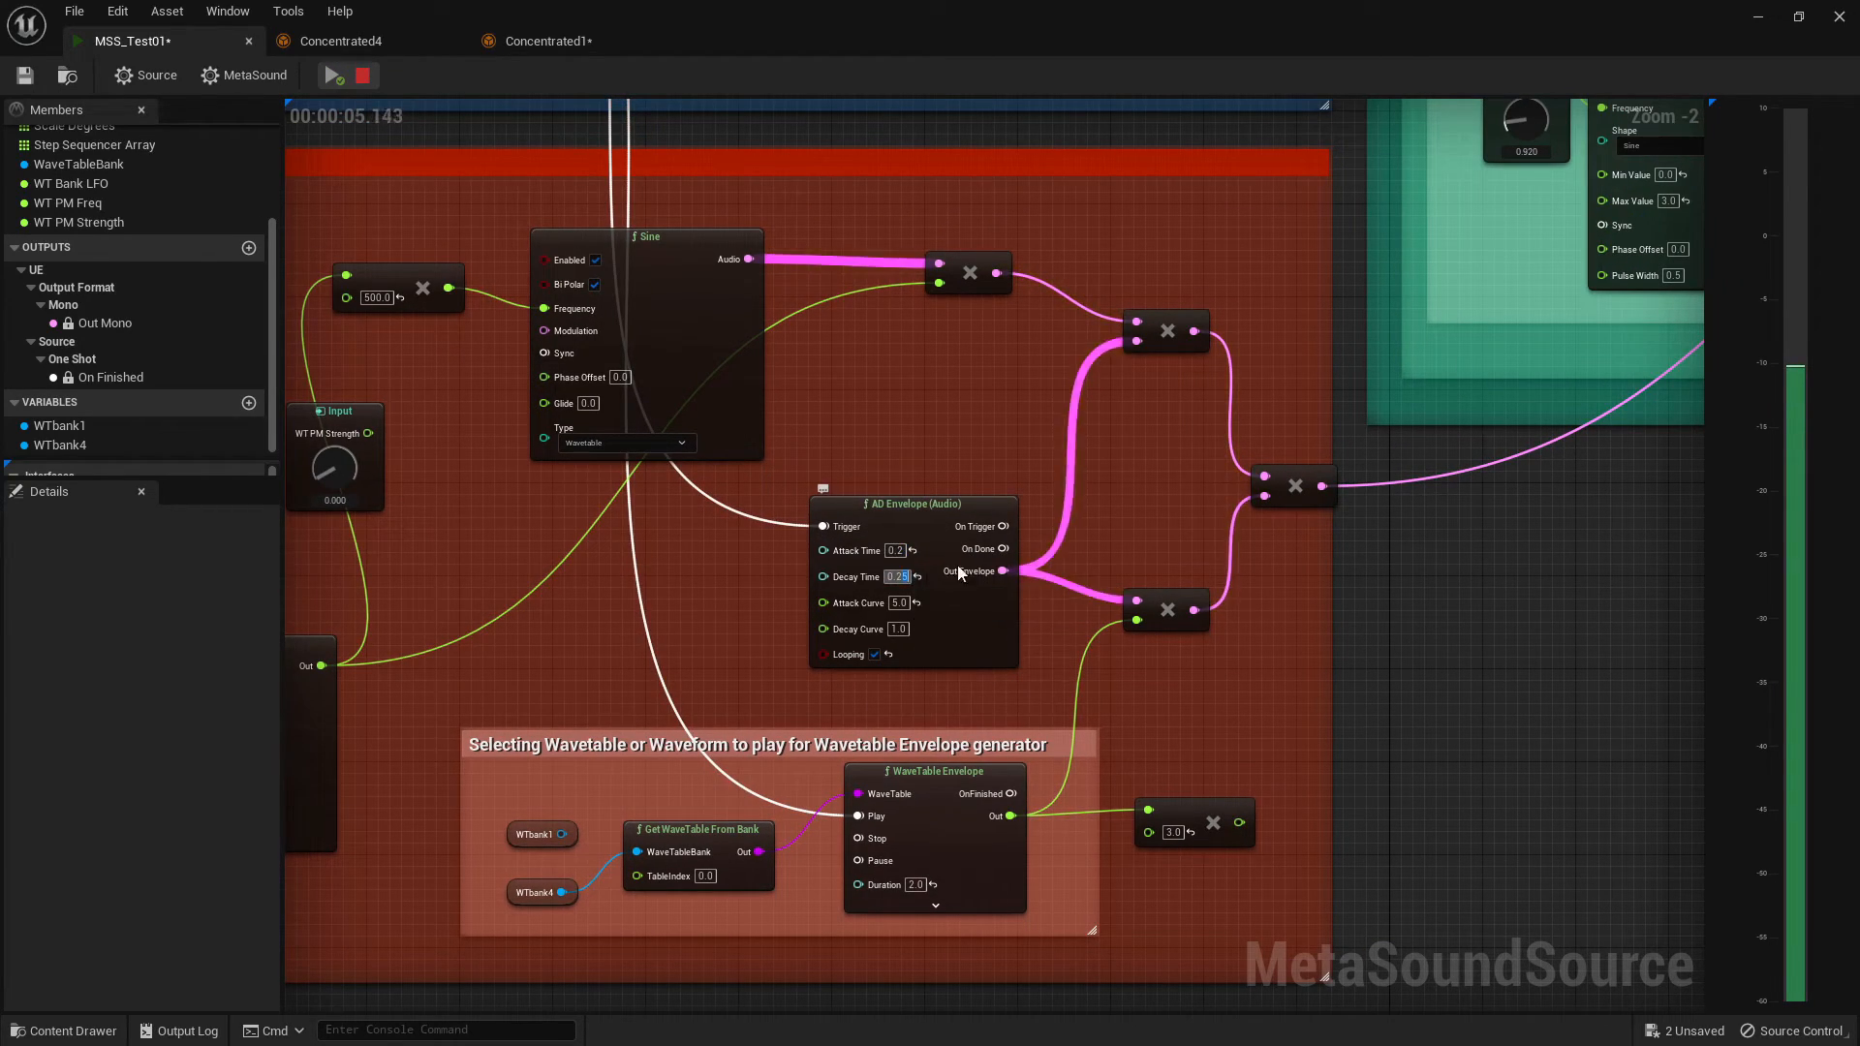
key("space")
key("space")
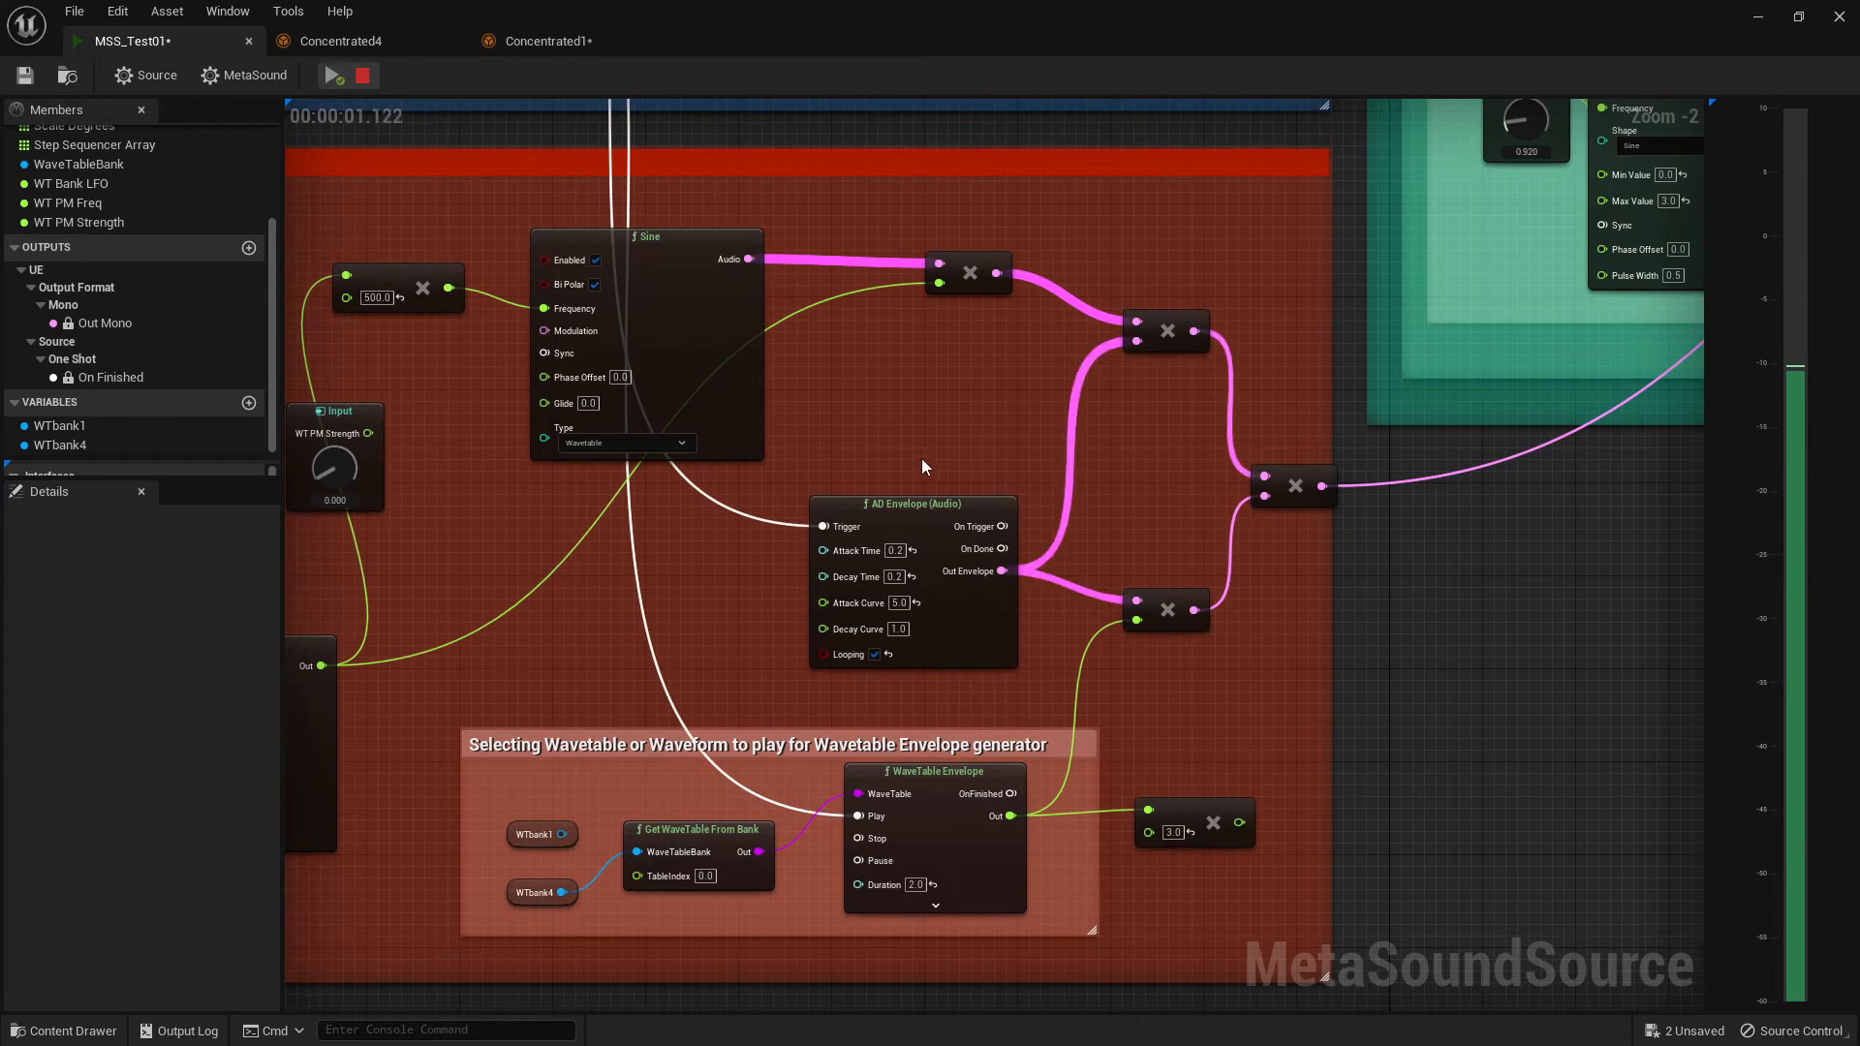
- Examine the BPM To Seconds timing in the step sequencer against the AD Envelope times in the phase modulation section
scroll(852, 457, "down", 4)
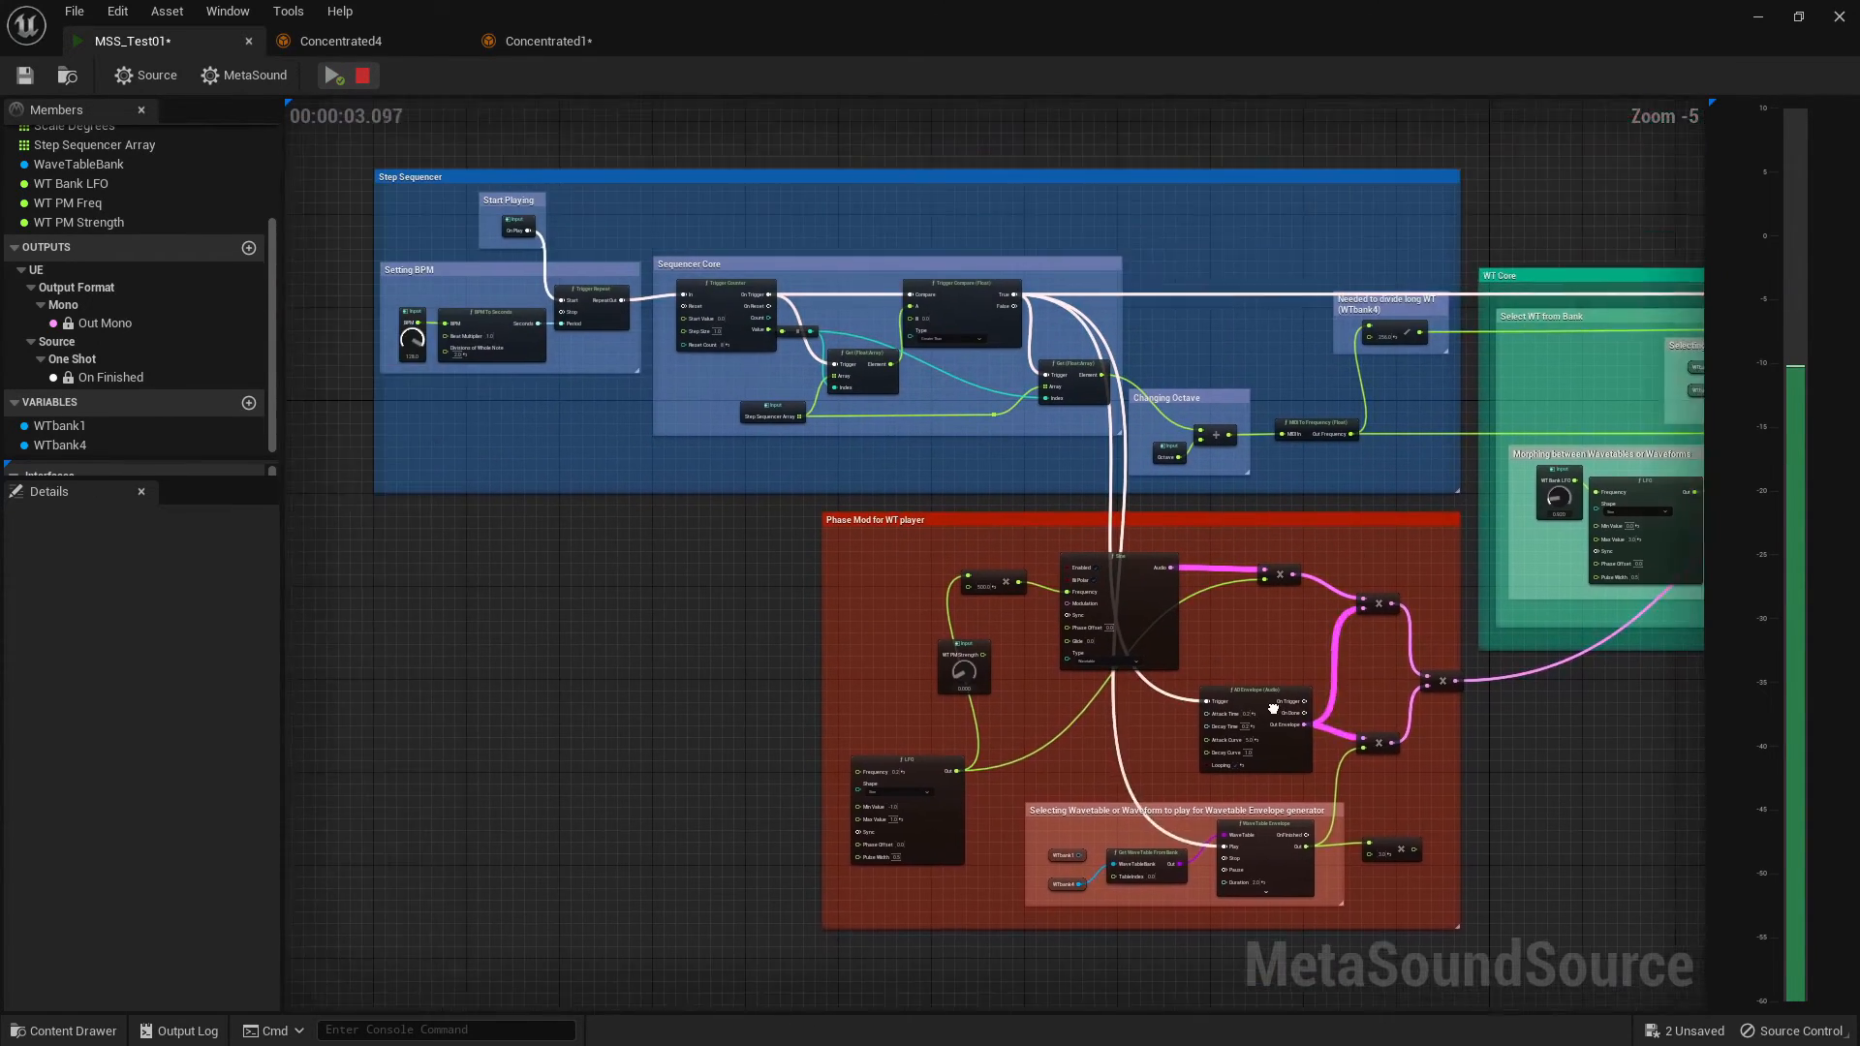
scroll(1097, 833, "up", 3)
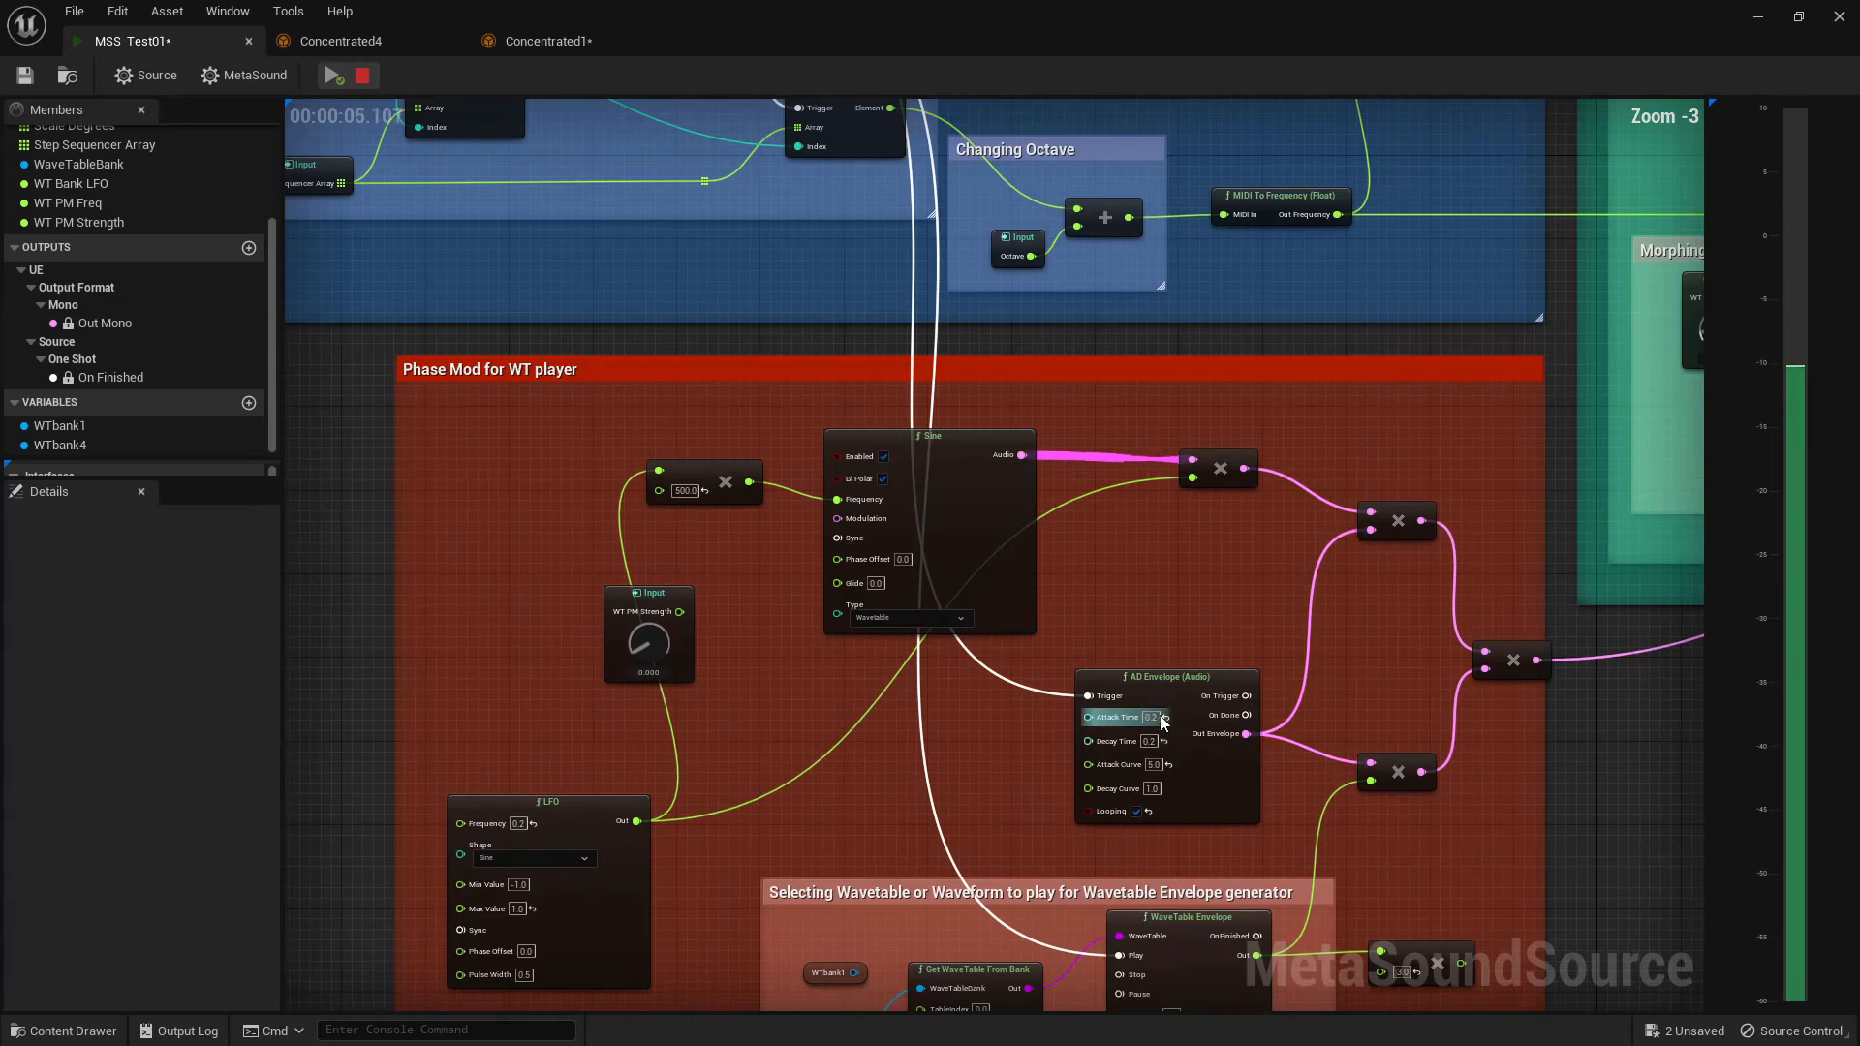
scroll(678, 499, "down", 4)
right_click_drag(733, 496, 1131, 454)
scroll(787, 339, "up", 7)
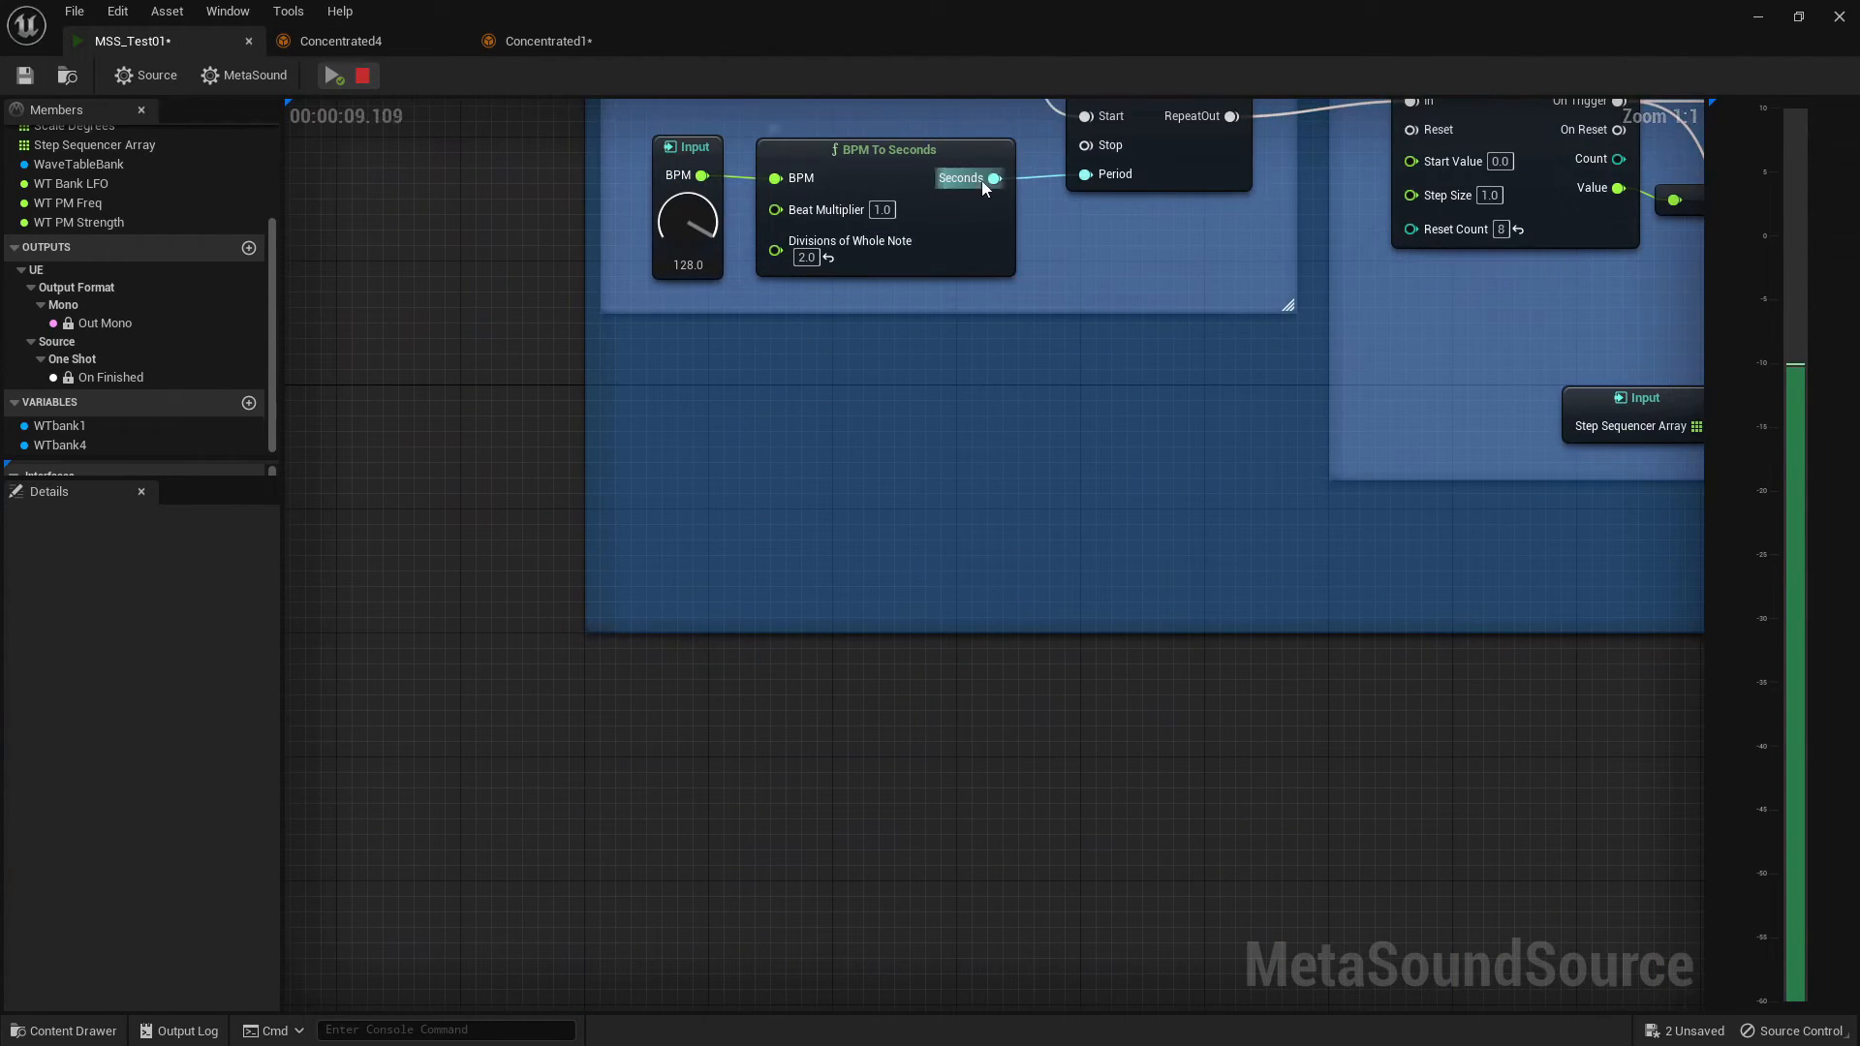
right_click_drag(1189, 648, 255, 283)
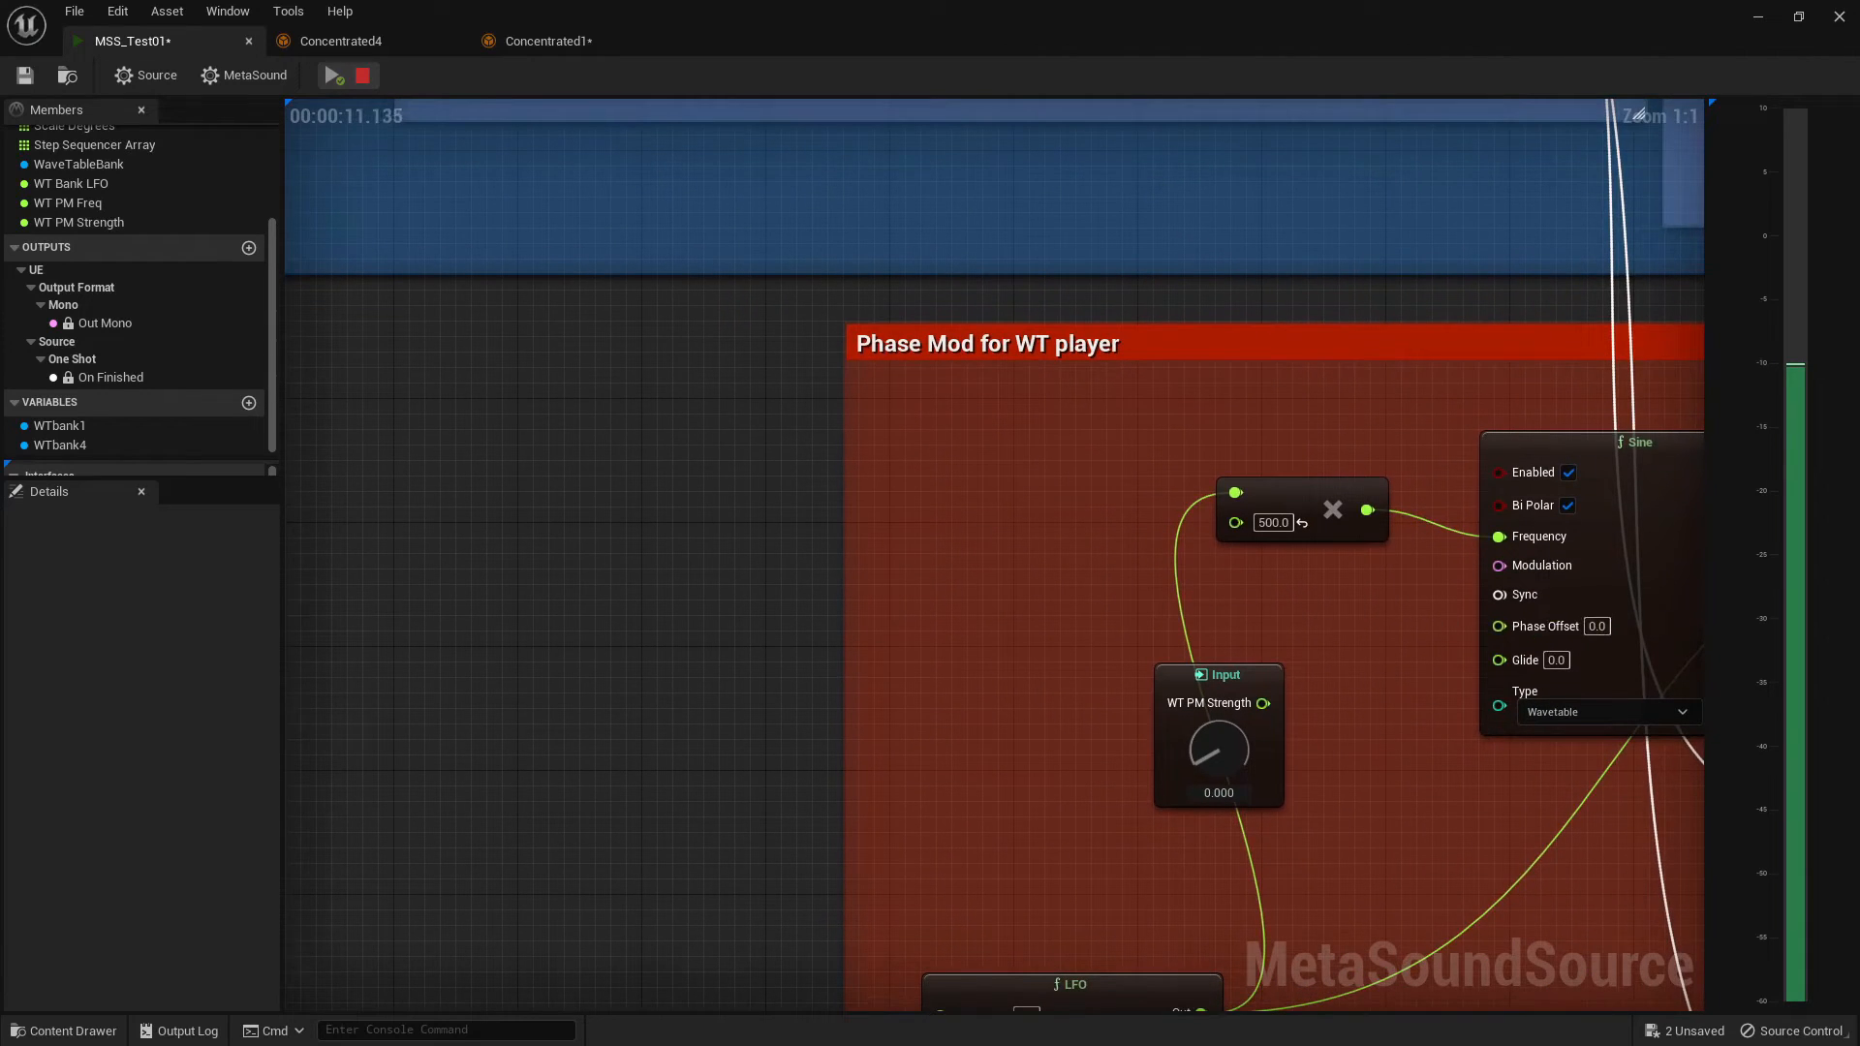
right_click_drag(1538, 636, 799, 490)
right_click_drag(1345, 613, 1144, 515)
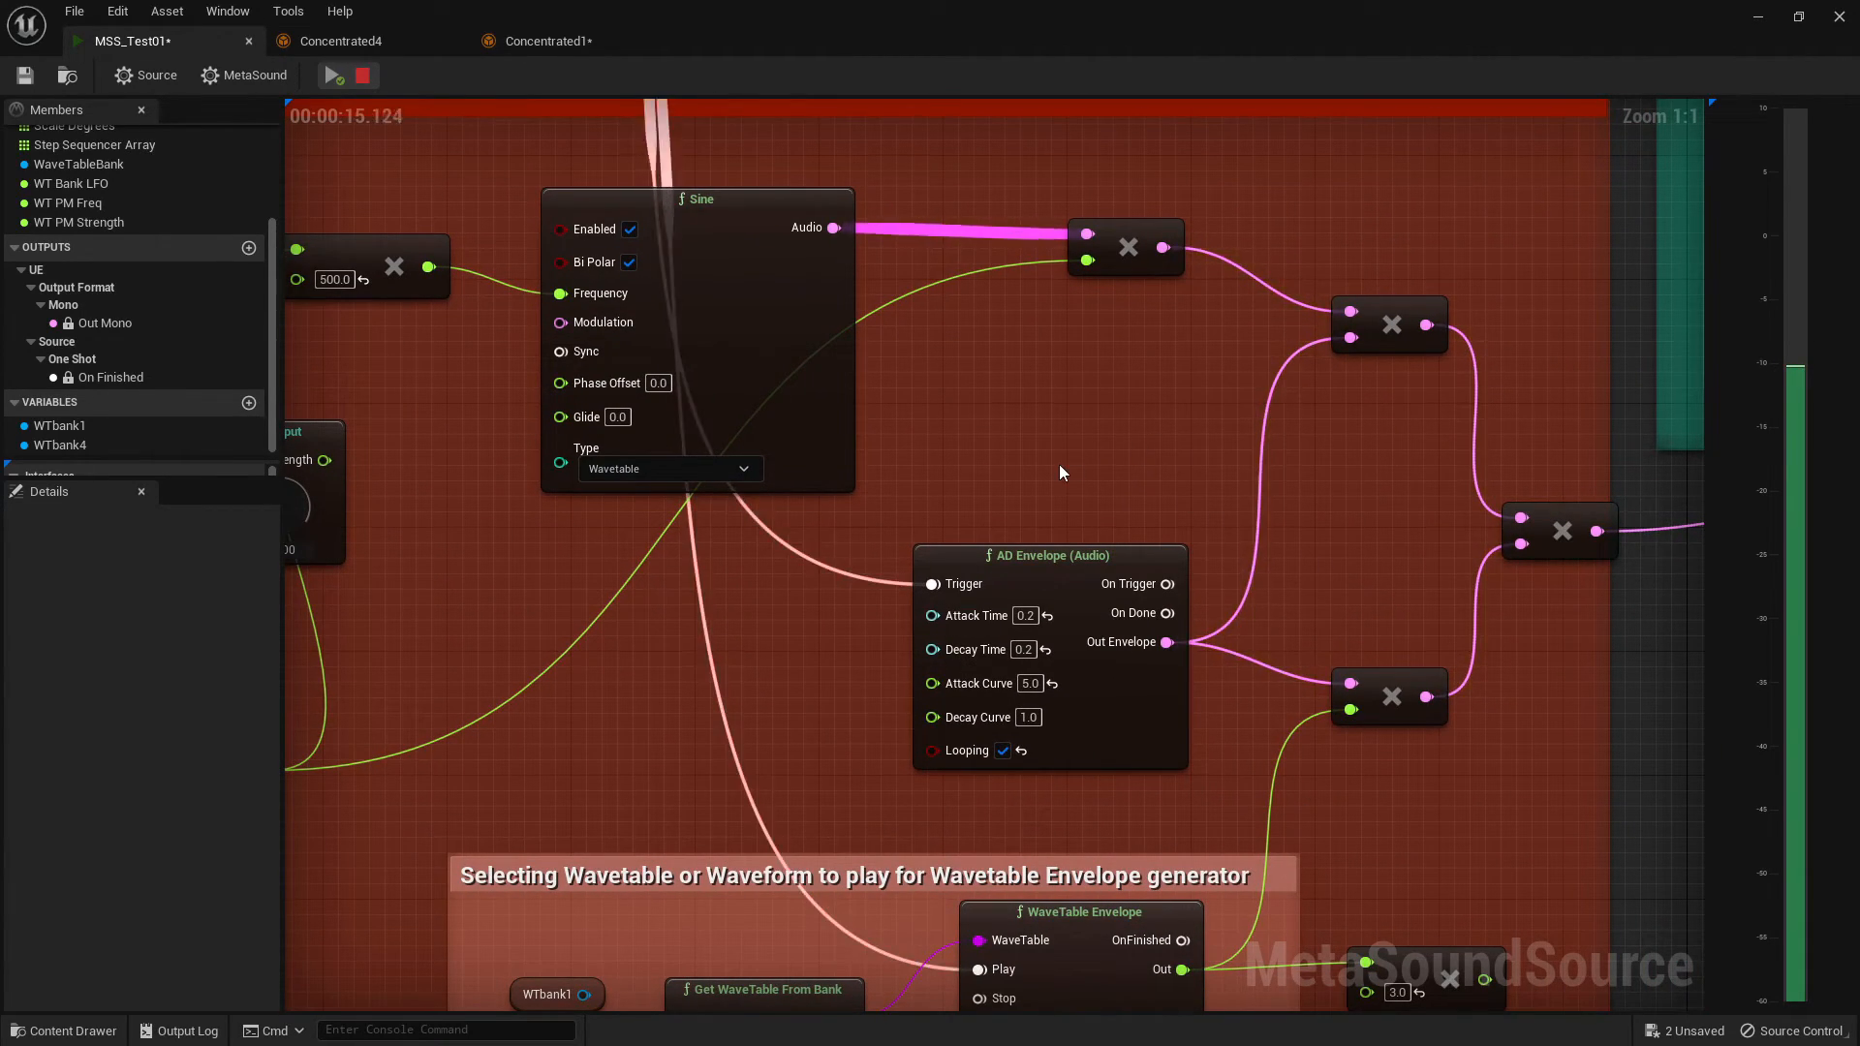
scroll(1056, 460, "down", 2)
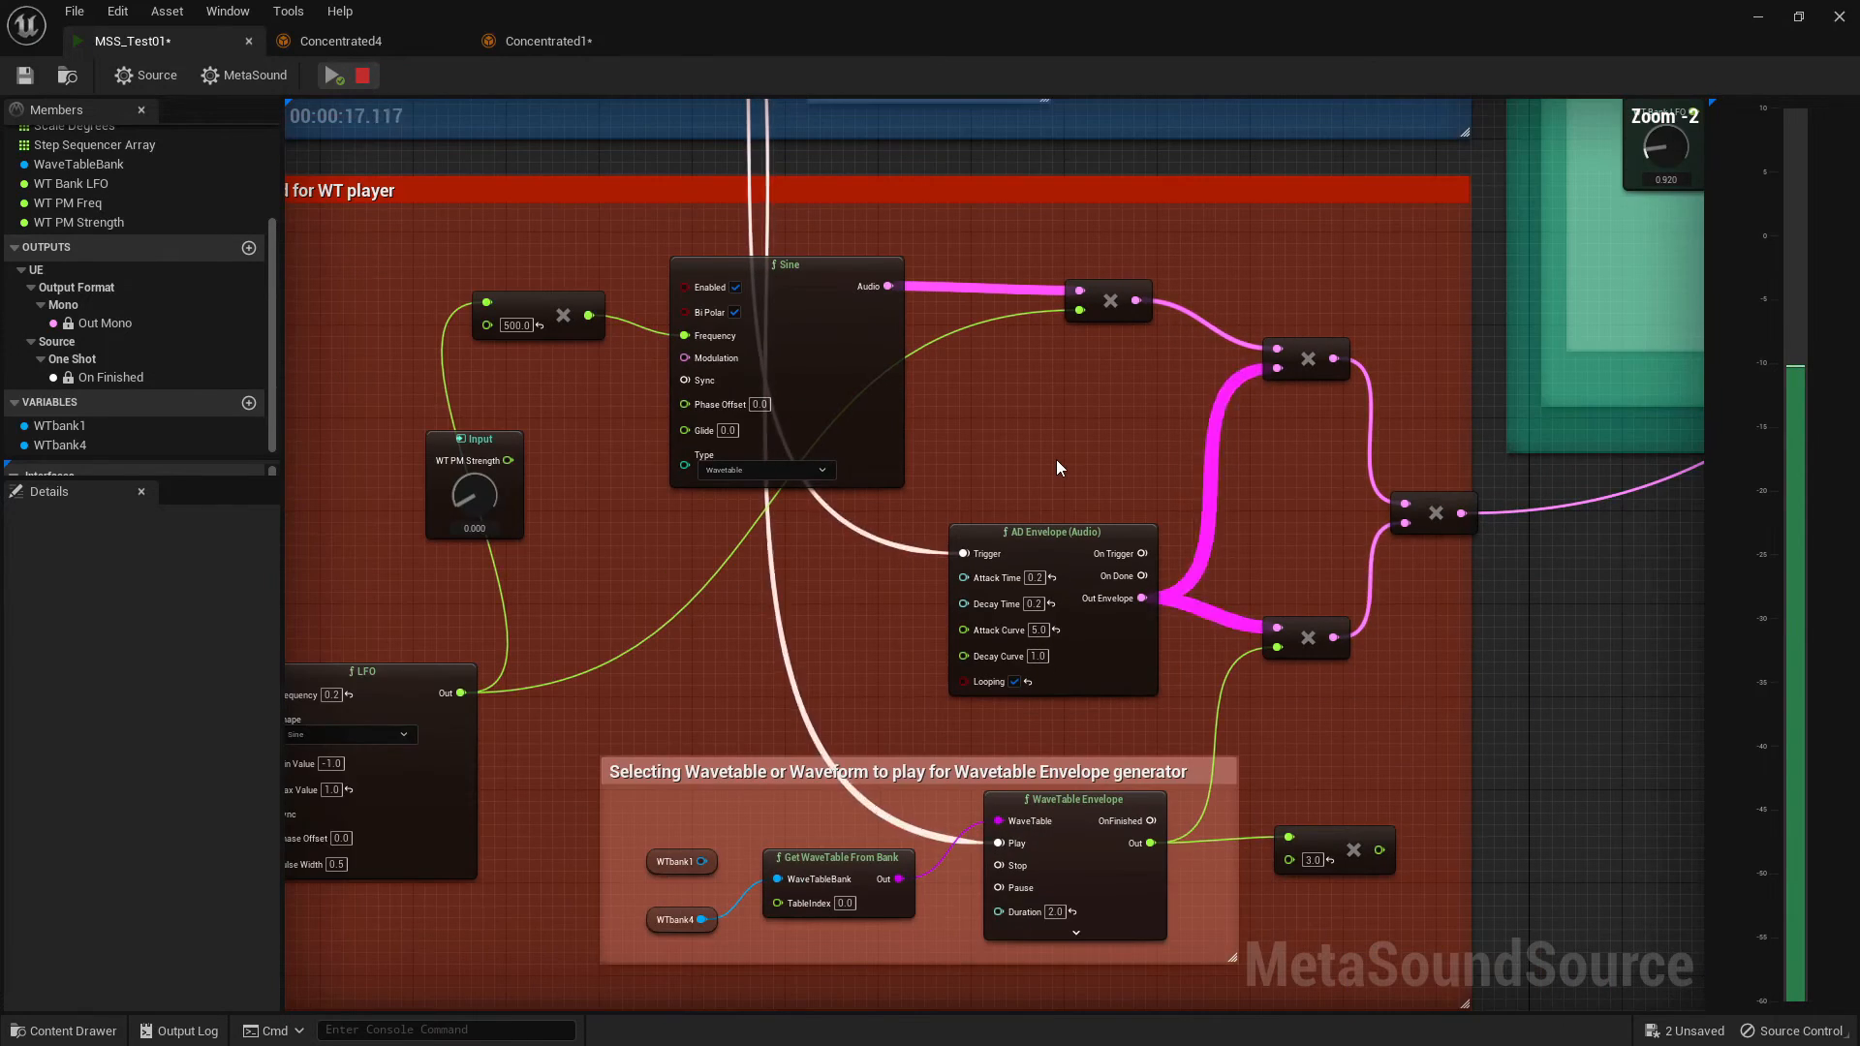
scroll(1056, 459, "down", 1)
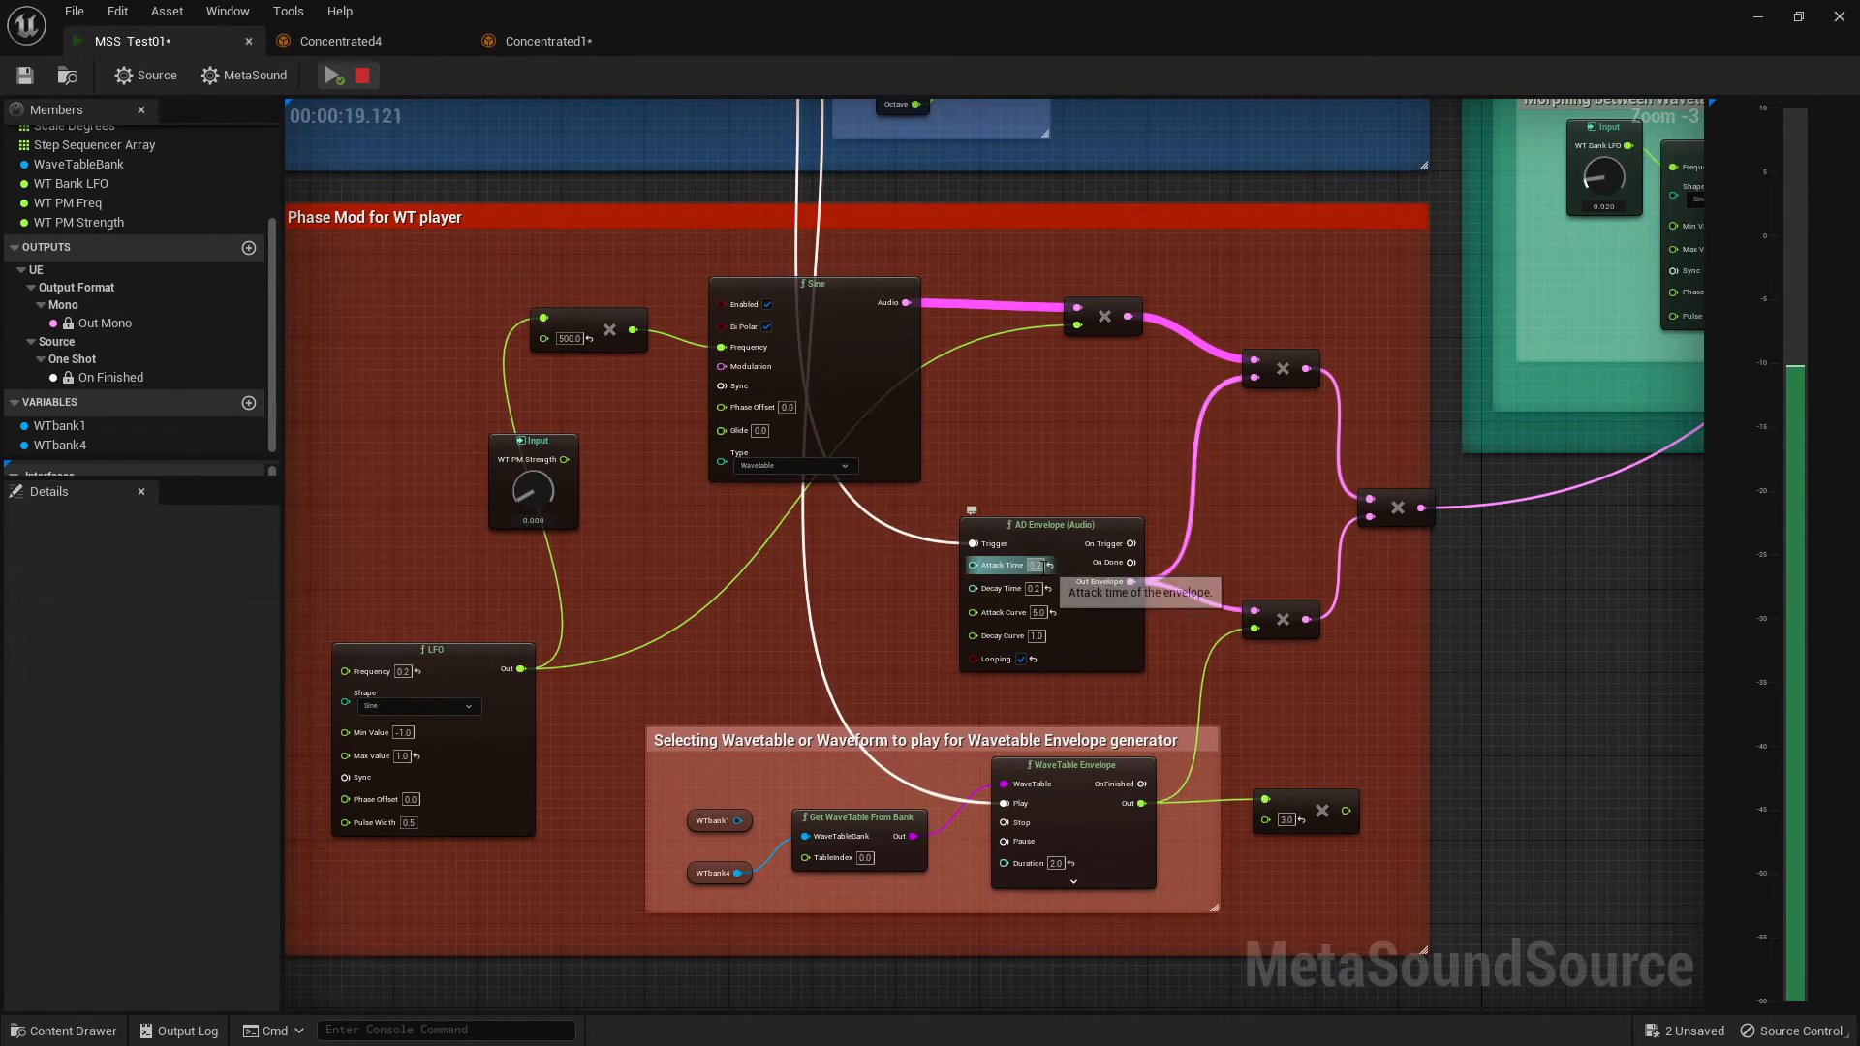
- Set the AD Envelope's Attack Time and Decay Time to 0.1 and restart playback
type("1")
left_click_drag(1036, 589, 1042, 590)
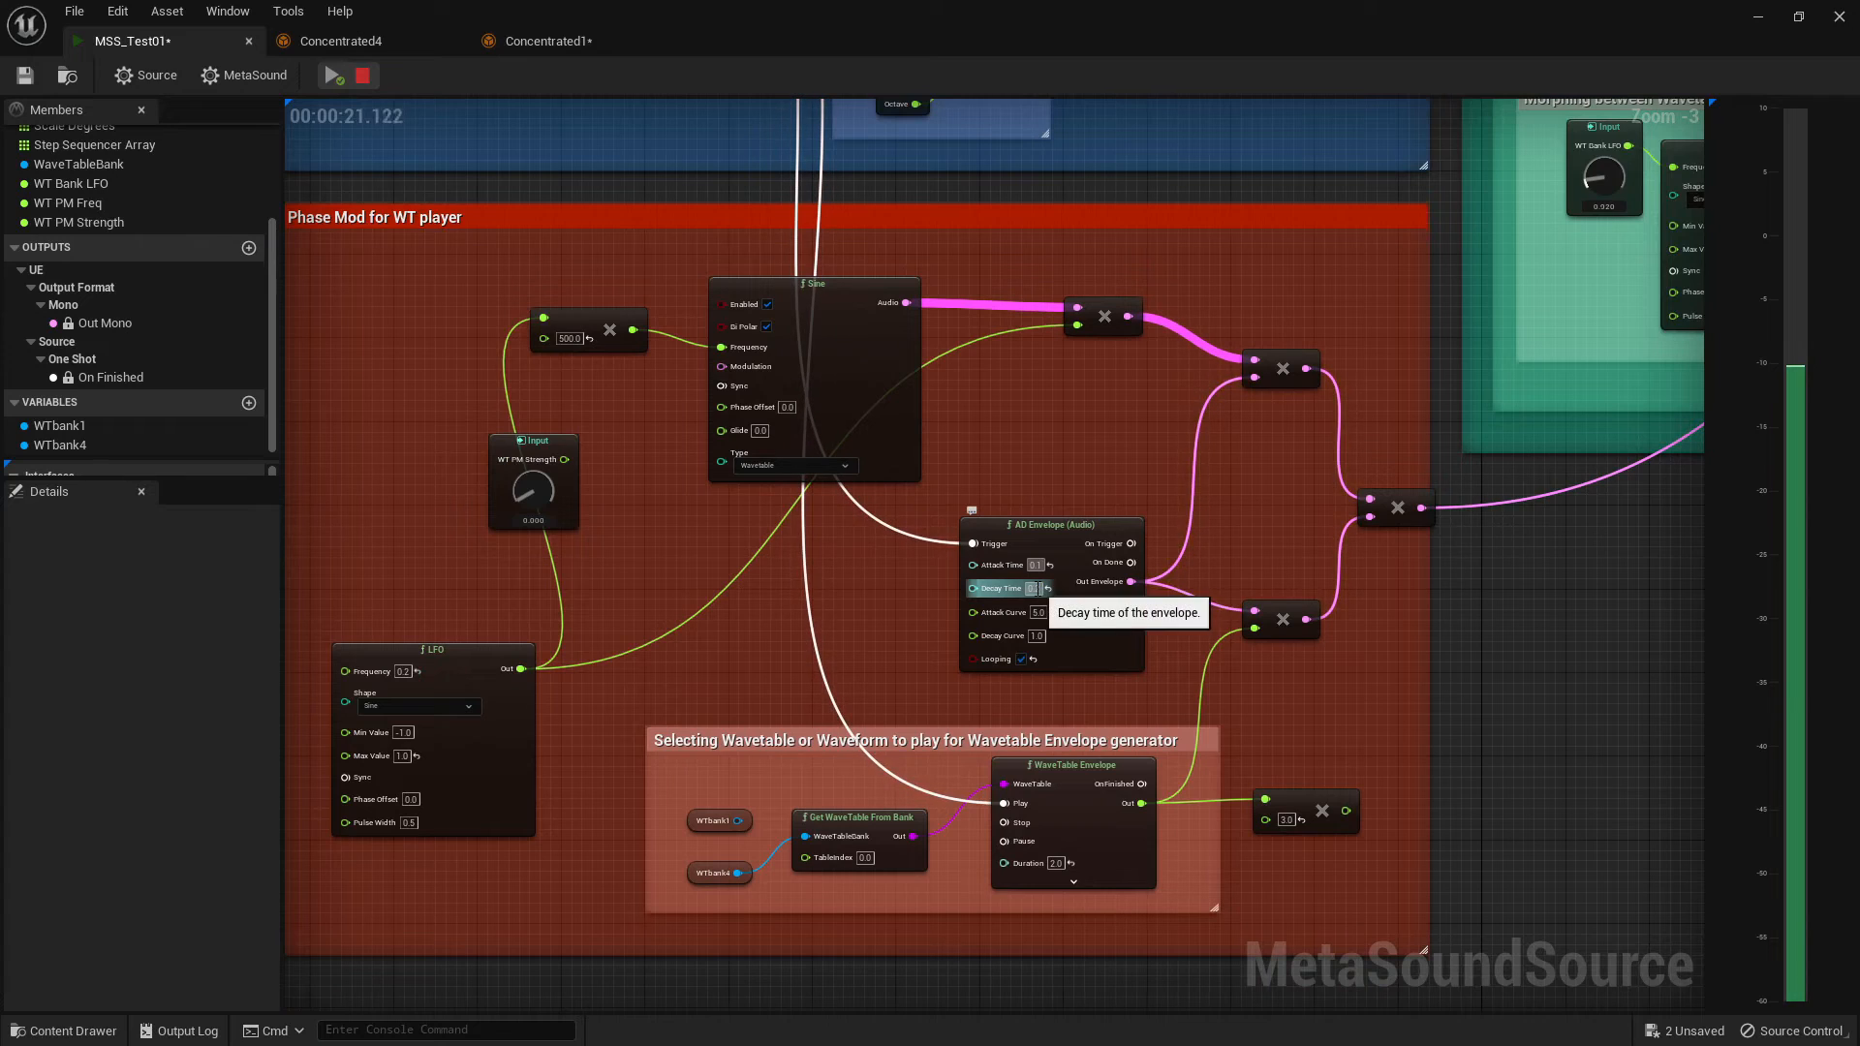
type("1")
left_click(1296, 486)
key("space")
key("space")
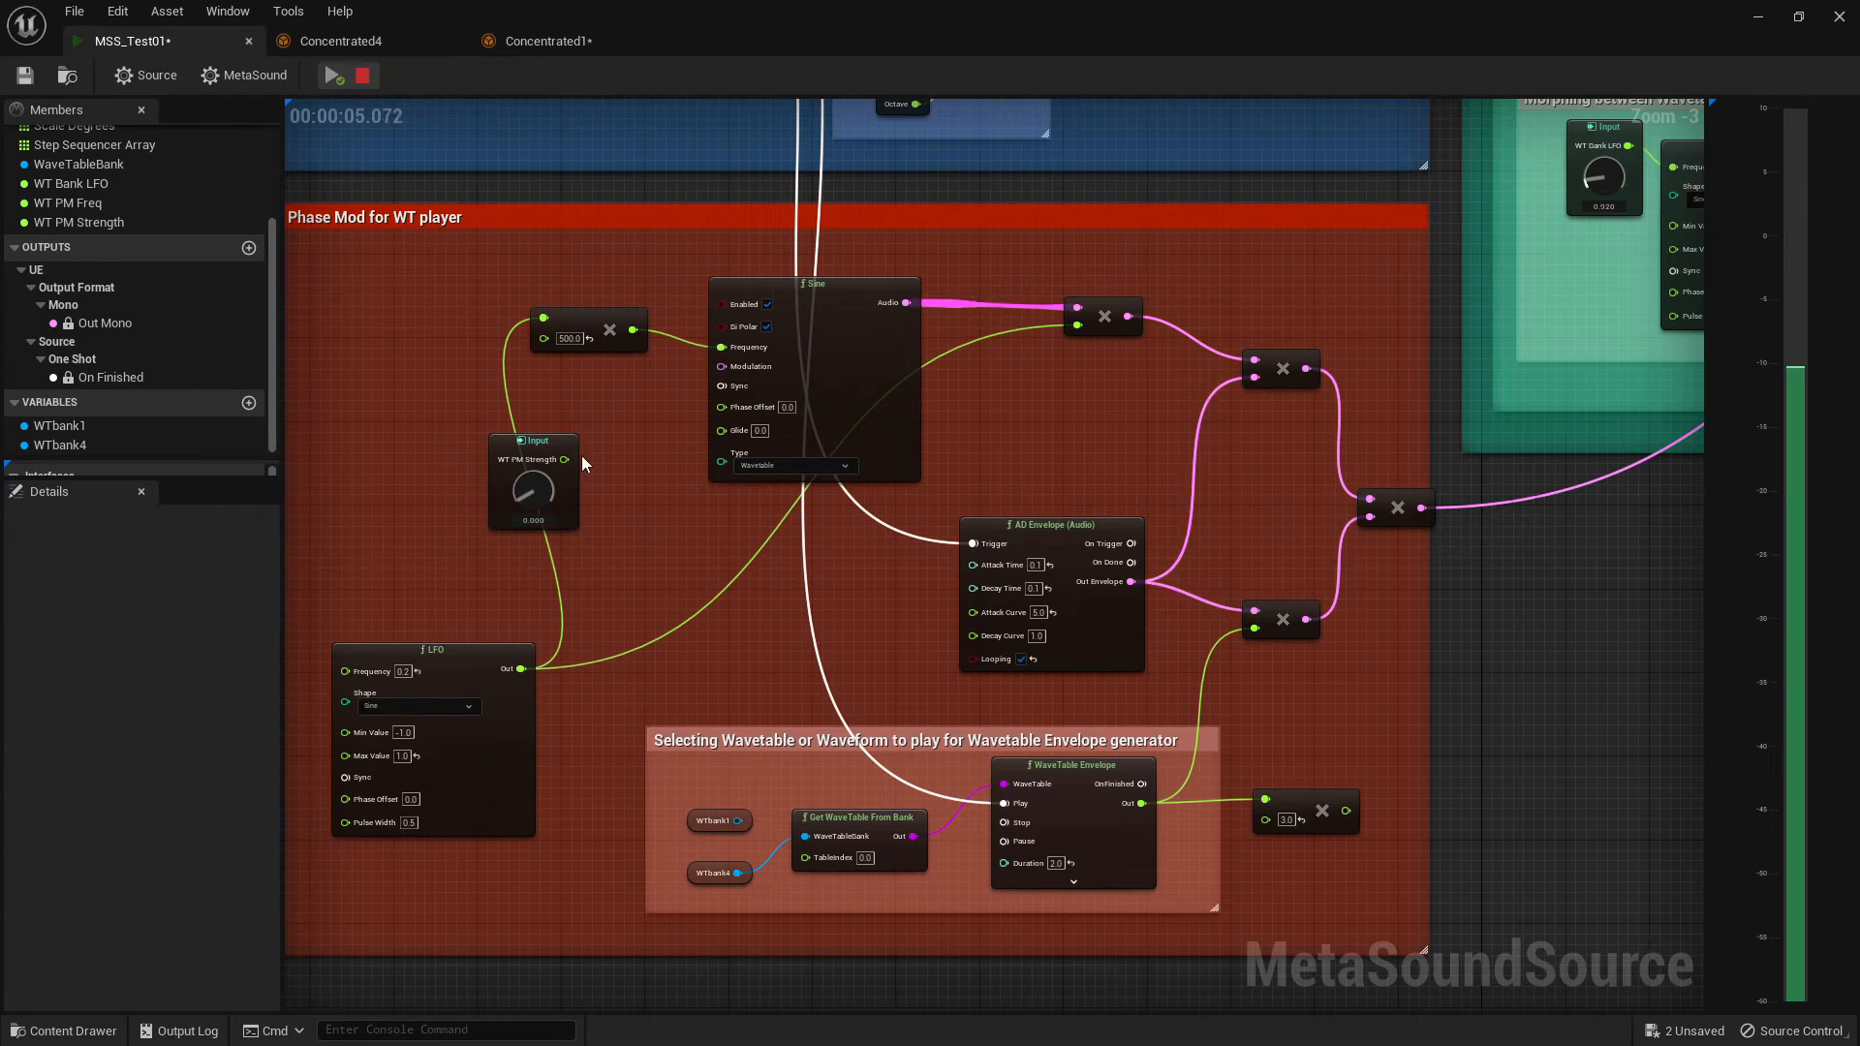
- Set the multiplicand of the Sine's frequency Multiply node to 5000 and restart playback
left_click(570, 338)
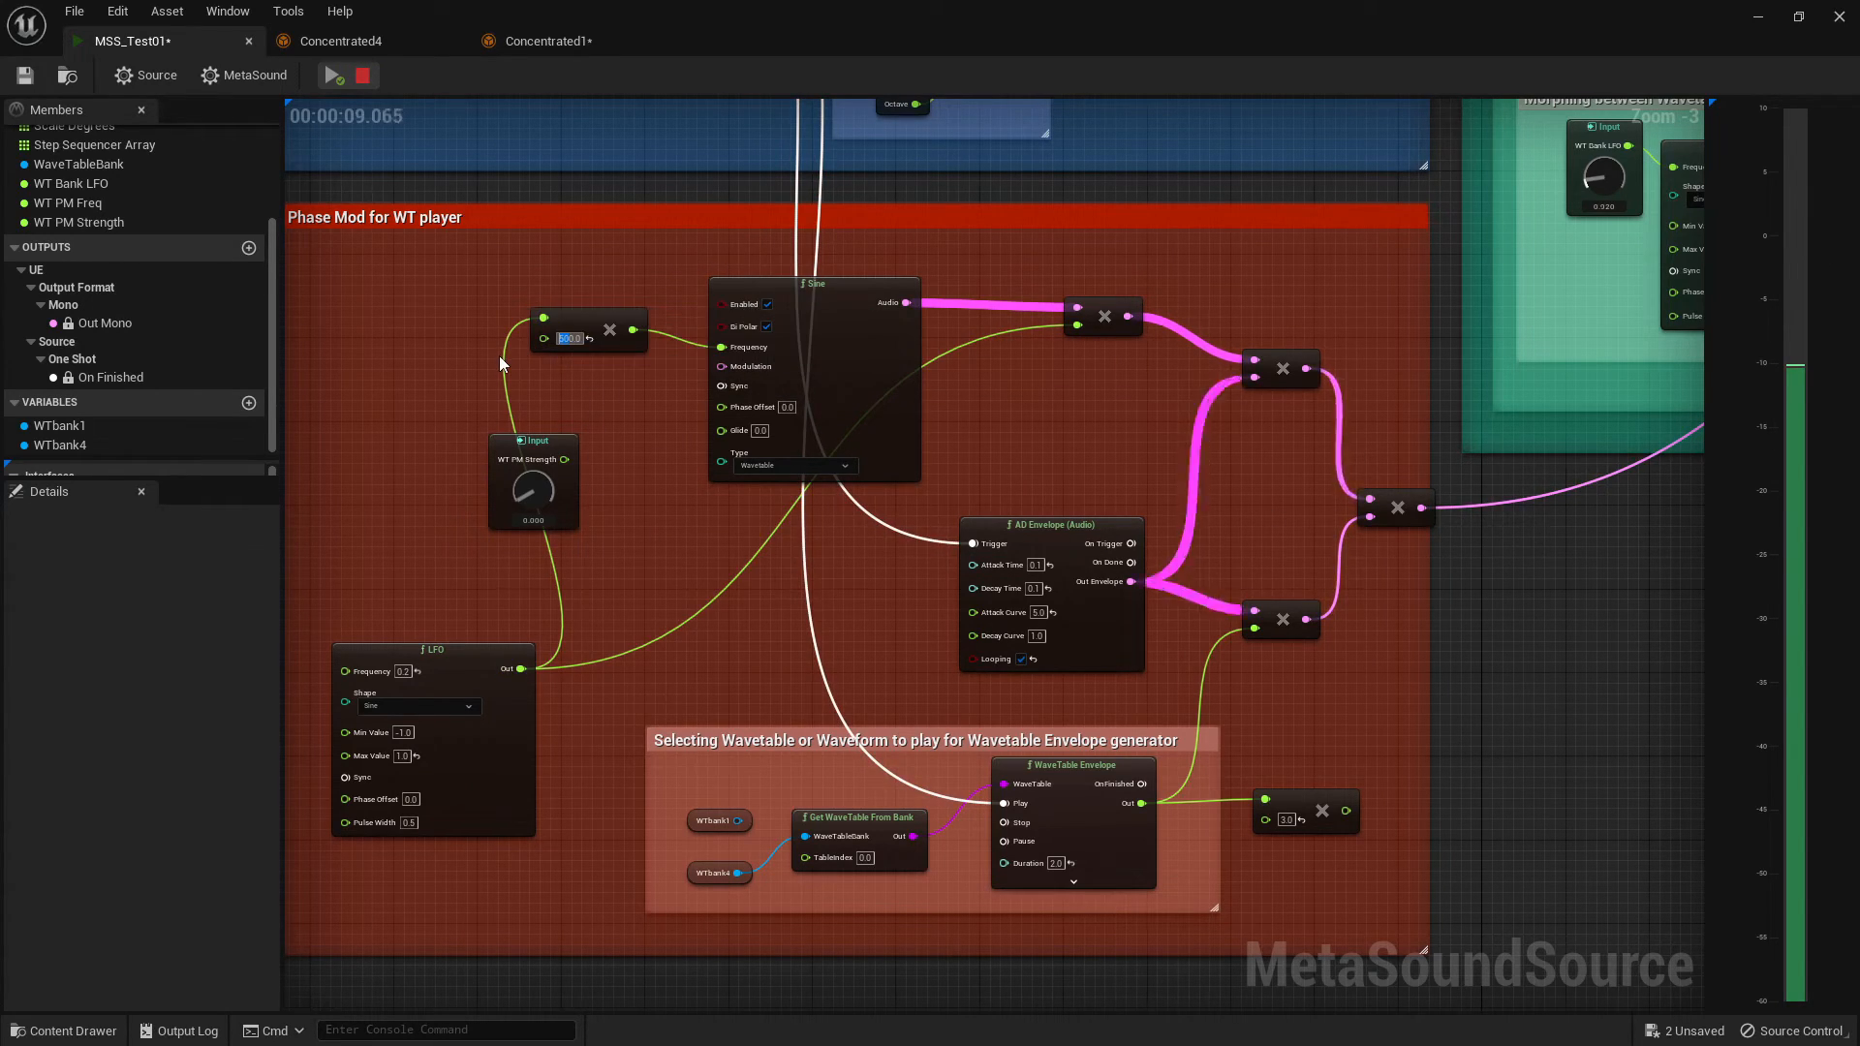
type("5000")
key("Return")
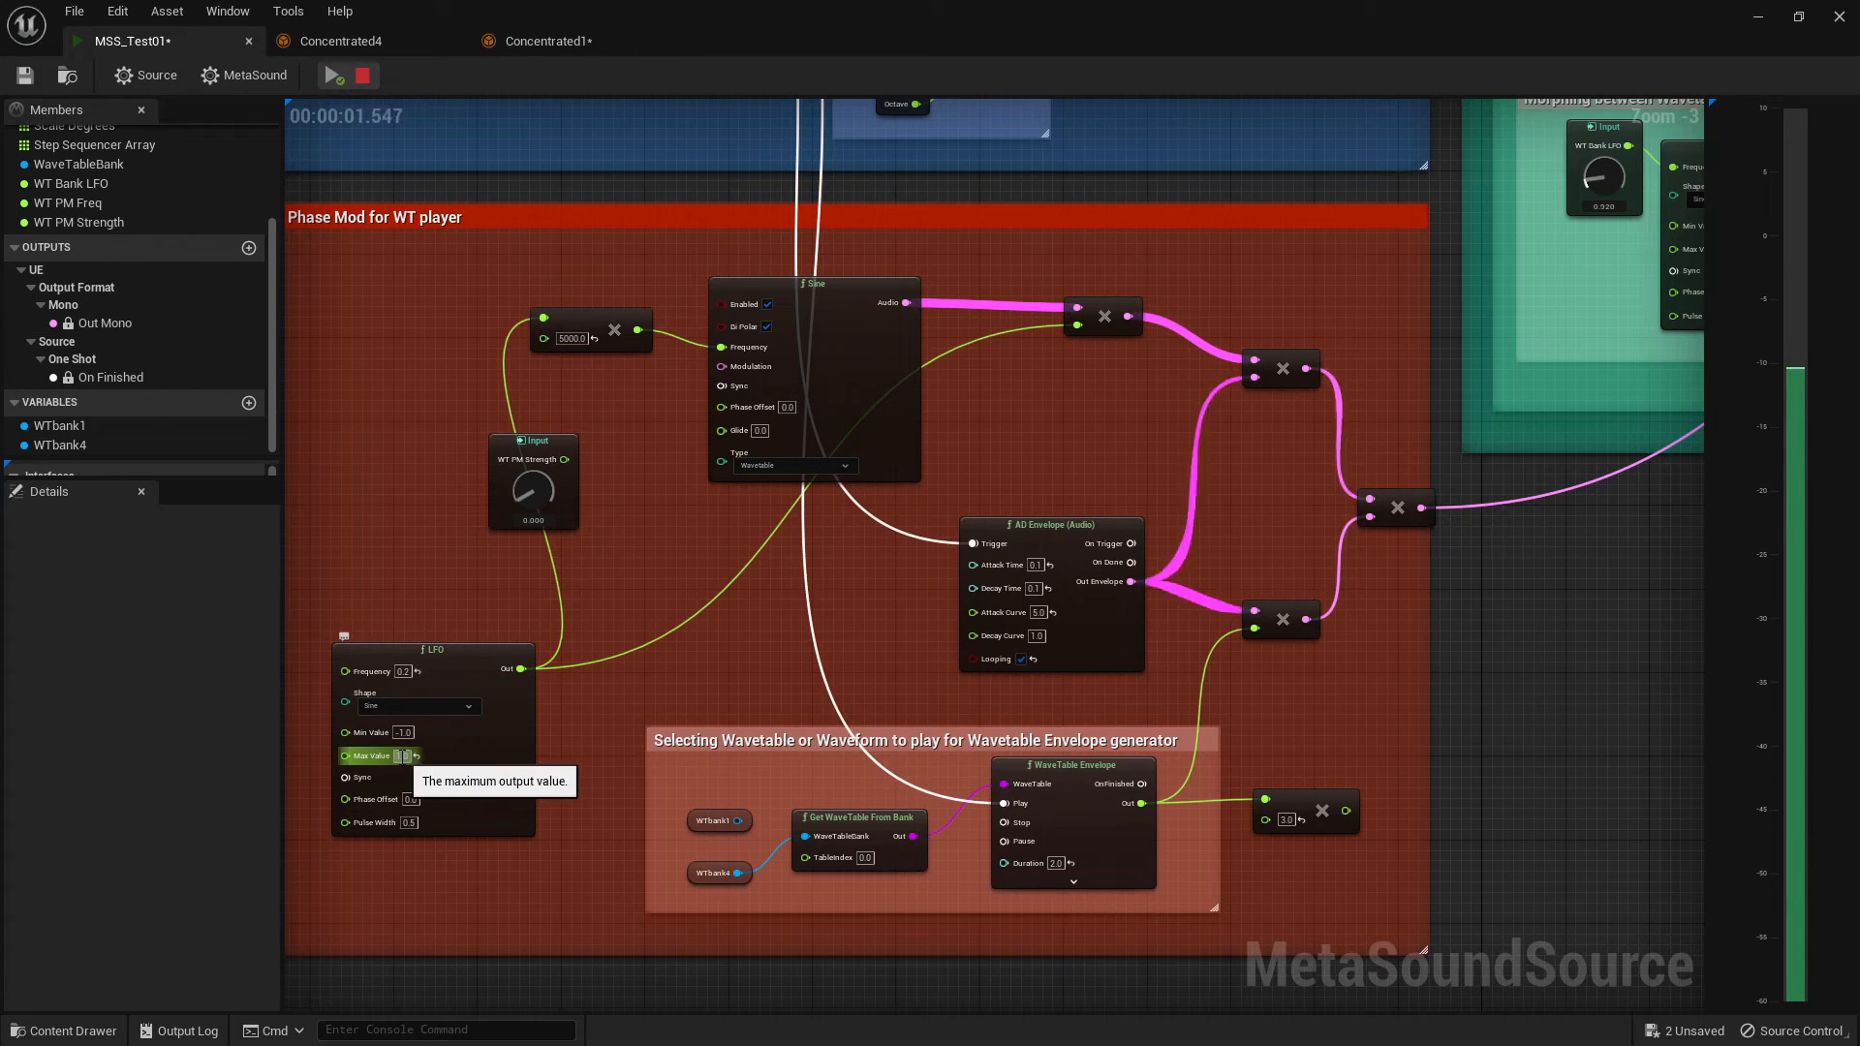
- Try the Phase Mod LFO's Max Value at 2 and at 0.5, restarting playback each time
key("space")
key("space")
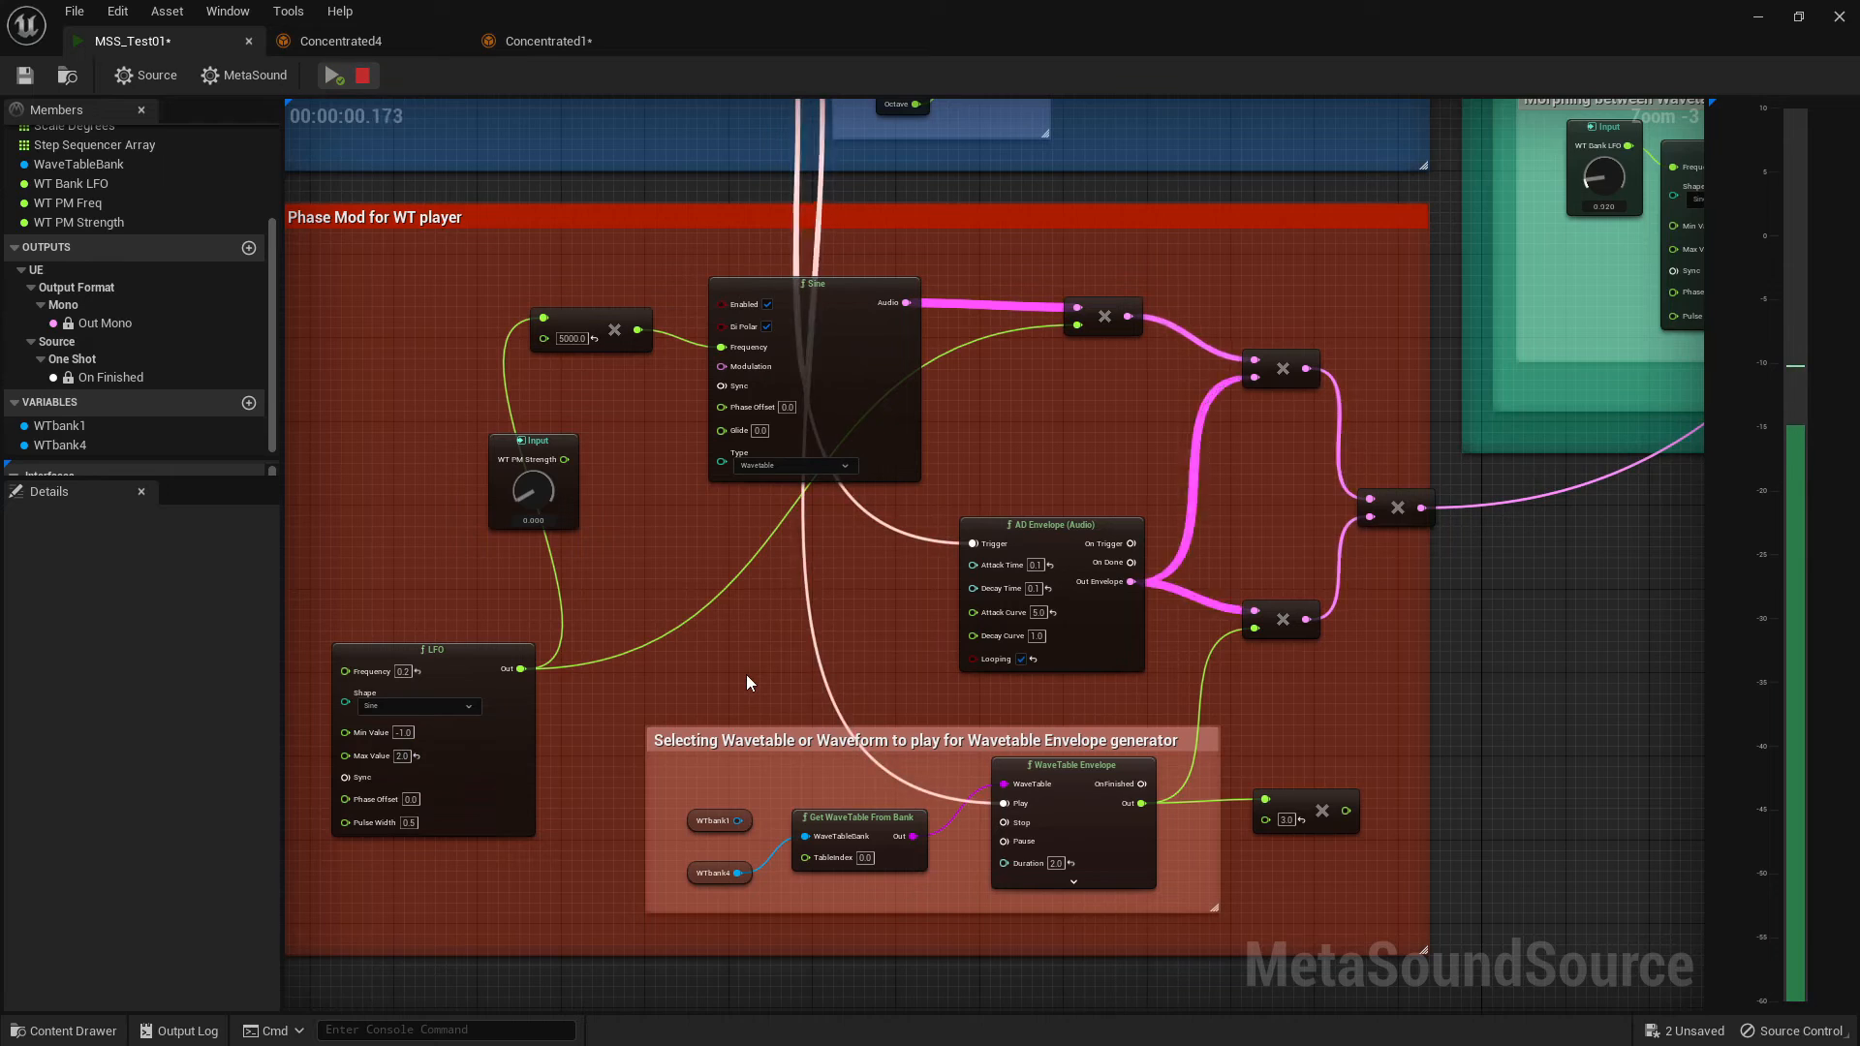
left_click(402, 756)
type("0.5")
key("Return")
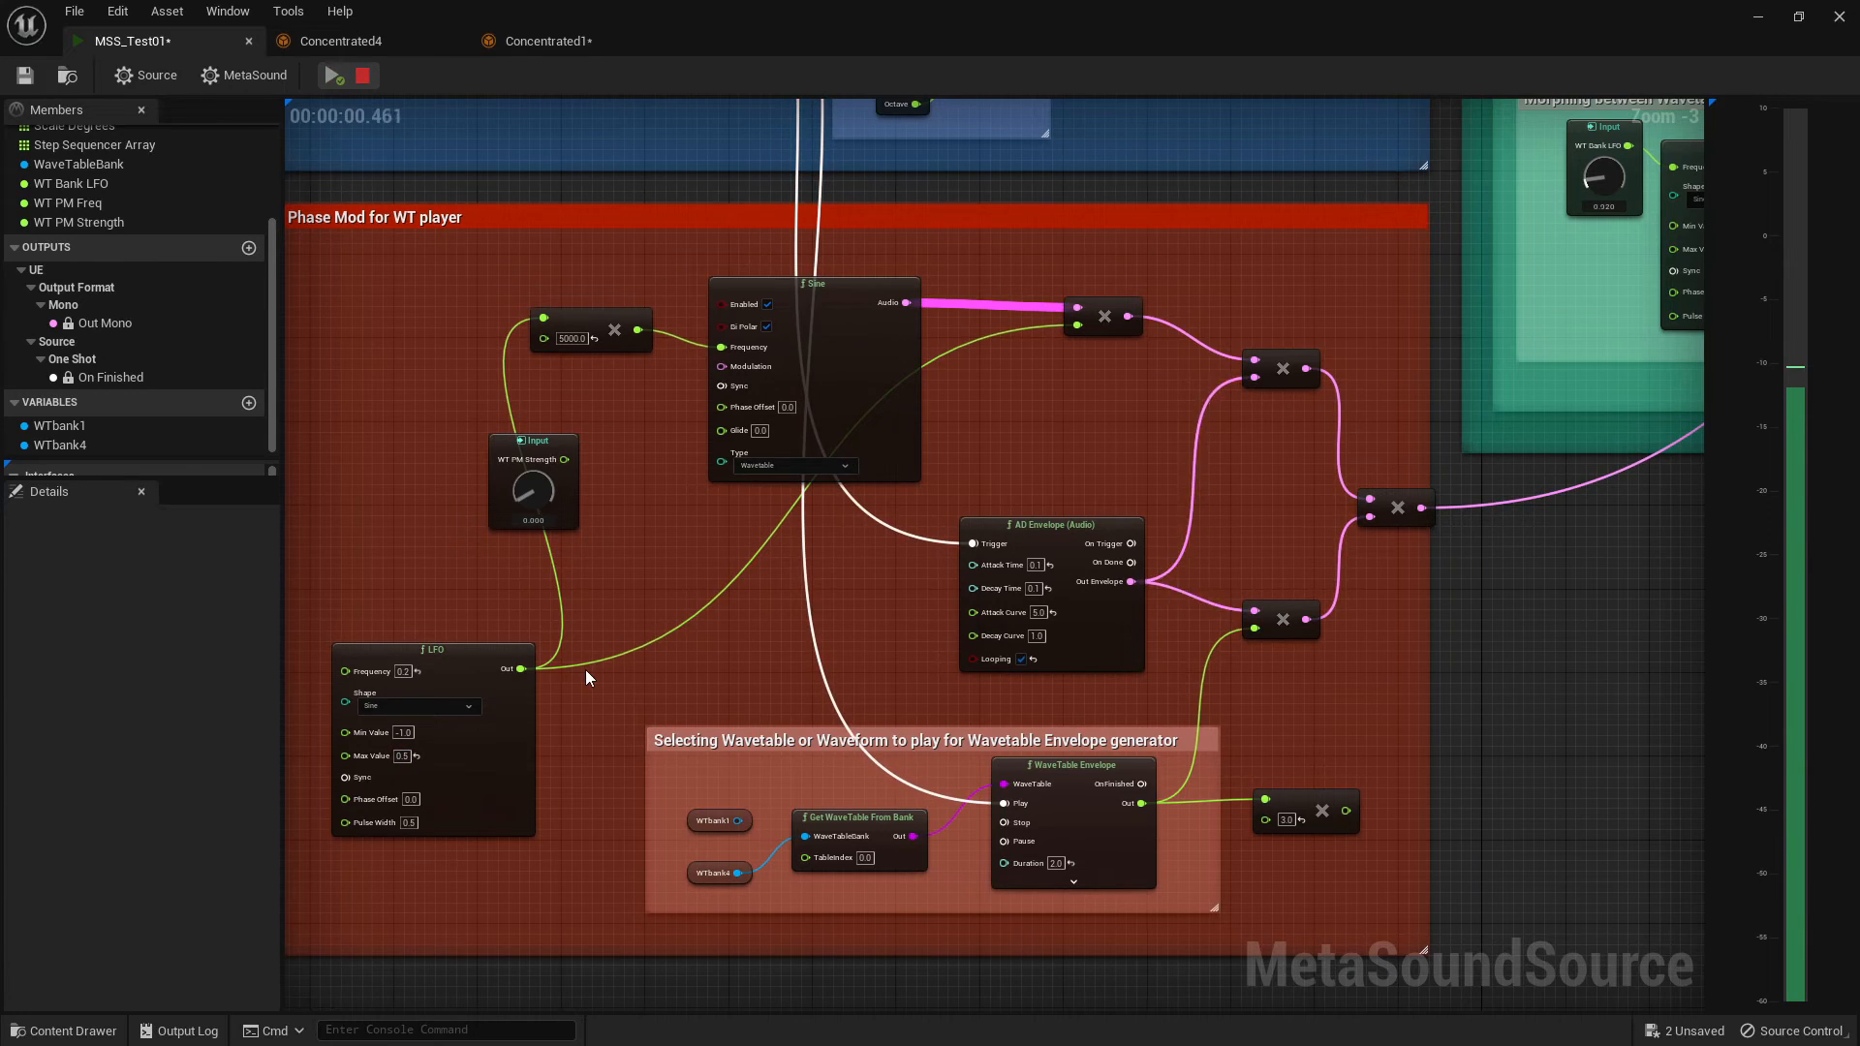
- Set the Phase Mod LFO's Max Value to 0.2 and restart playback
left_click(400, 757)
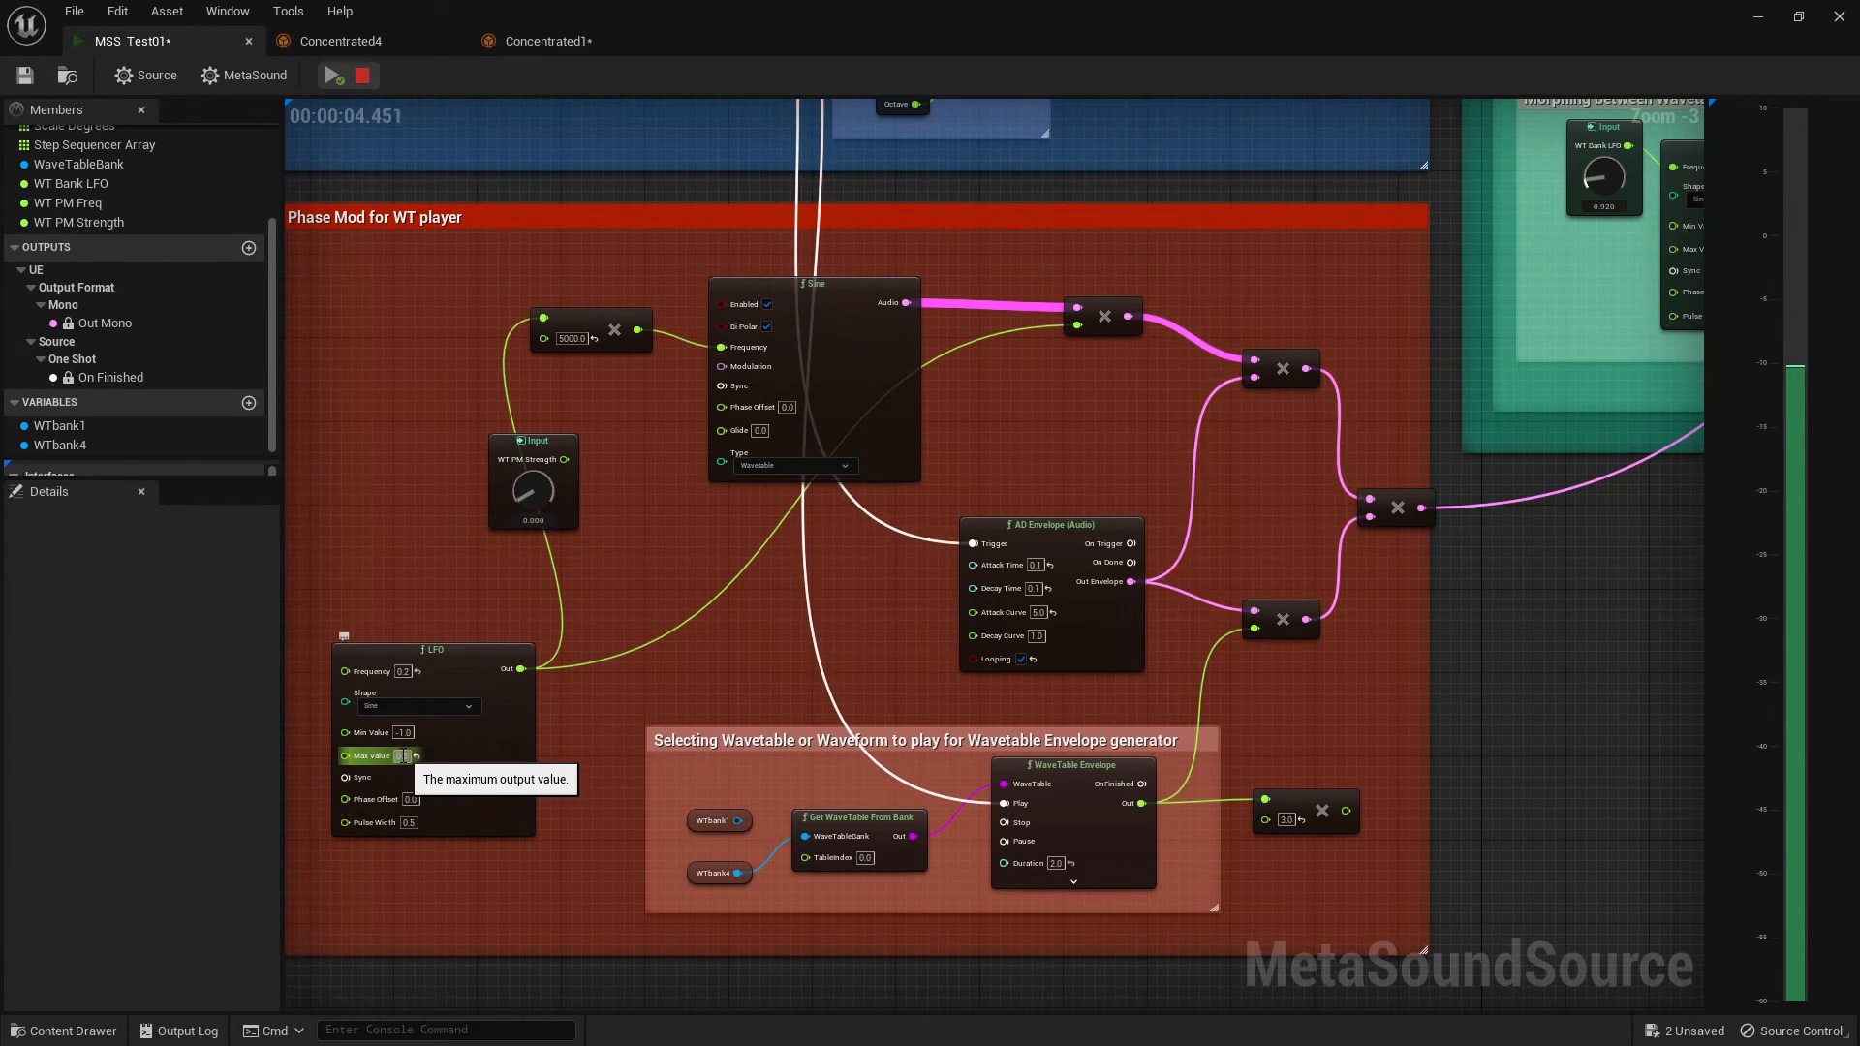
type("0.2")
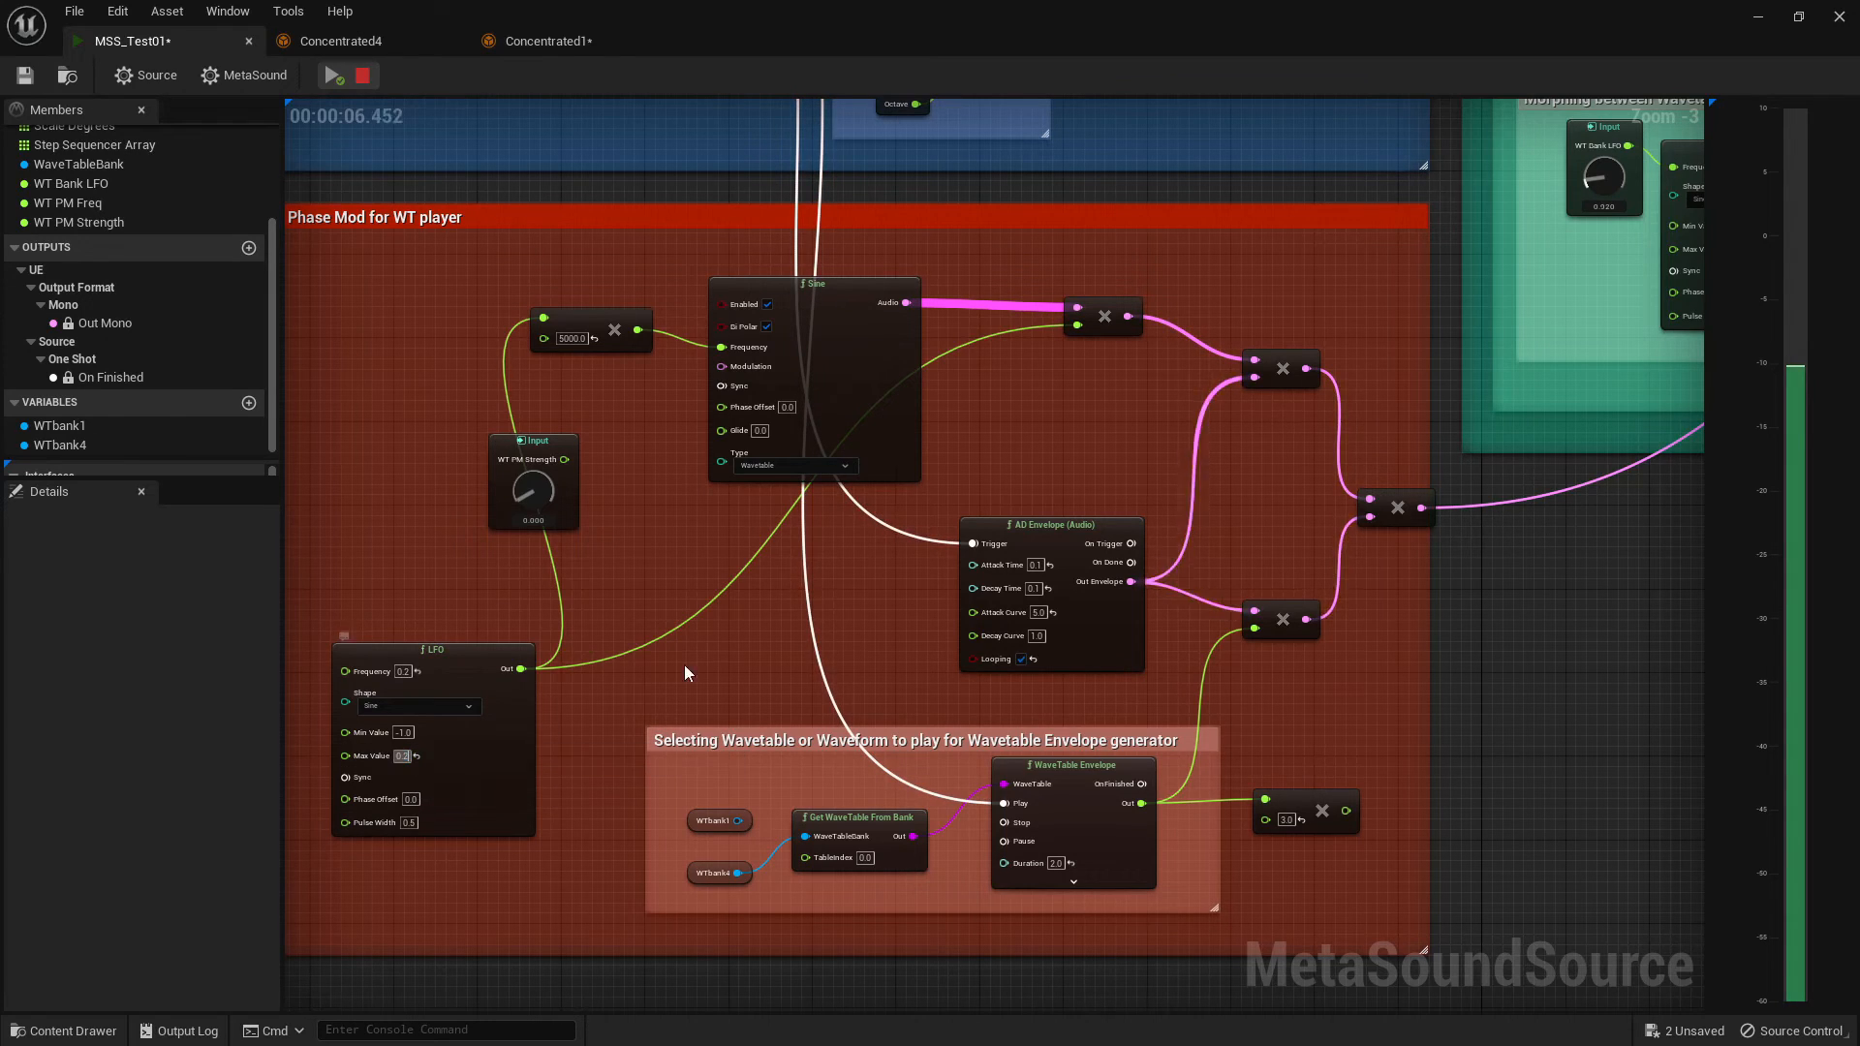
left_click(750, 649)
key("space")
key("space")
- Set the Phase Mod LFO's Min Value to 0 and restart playback
left_click(403, 733)
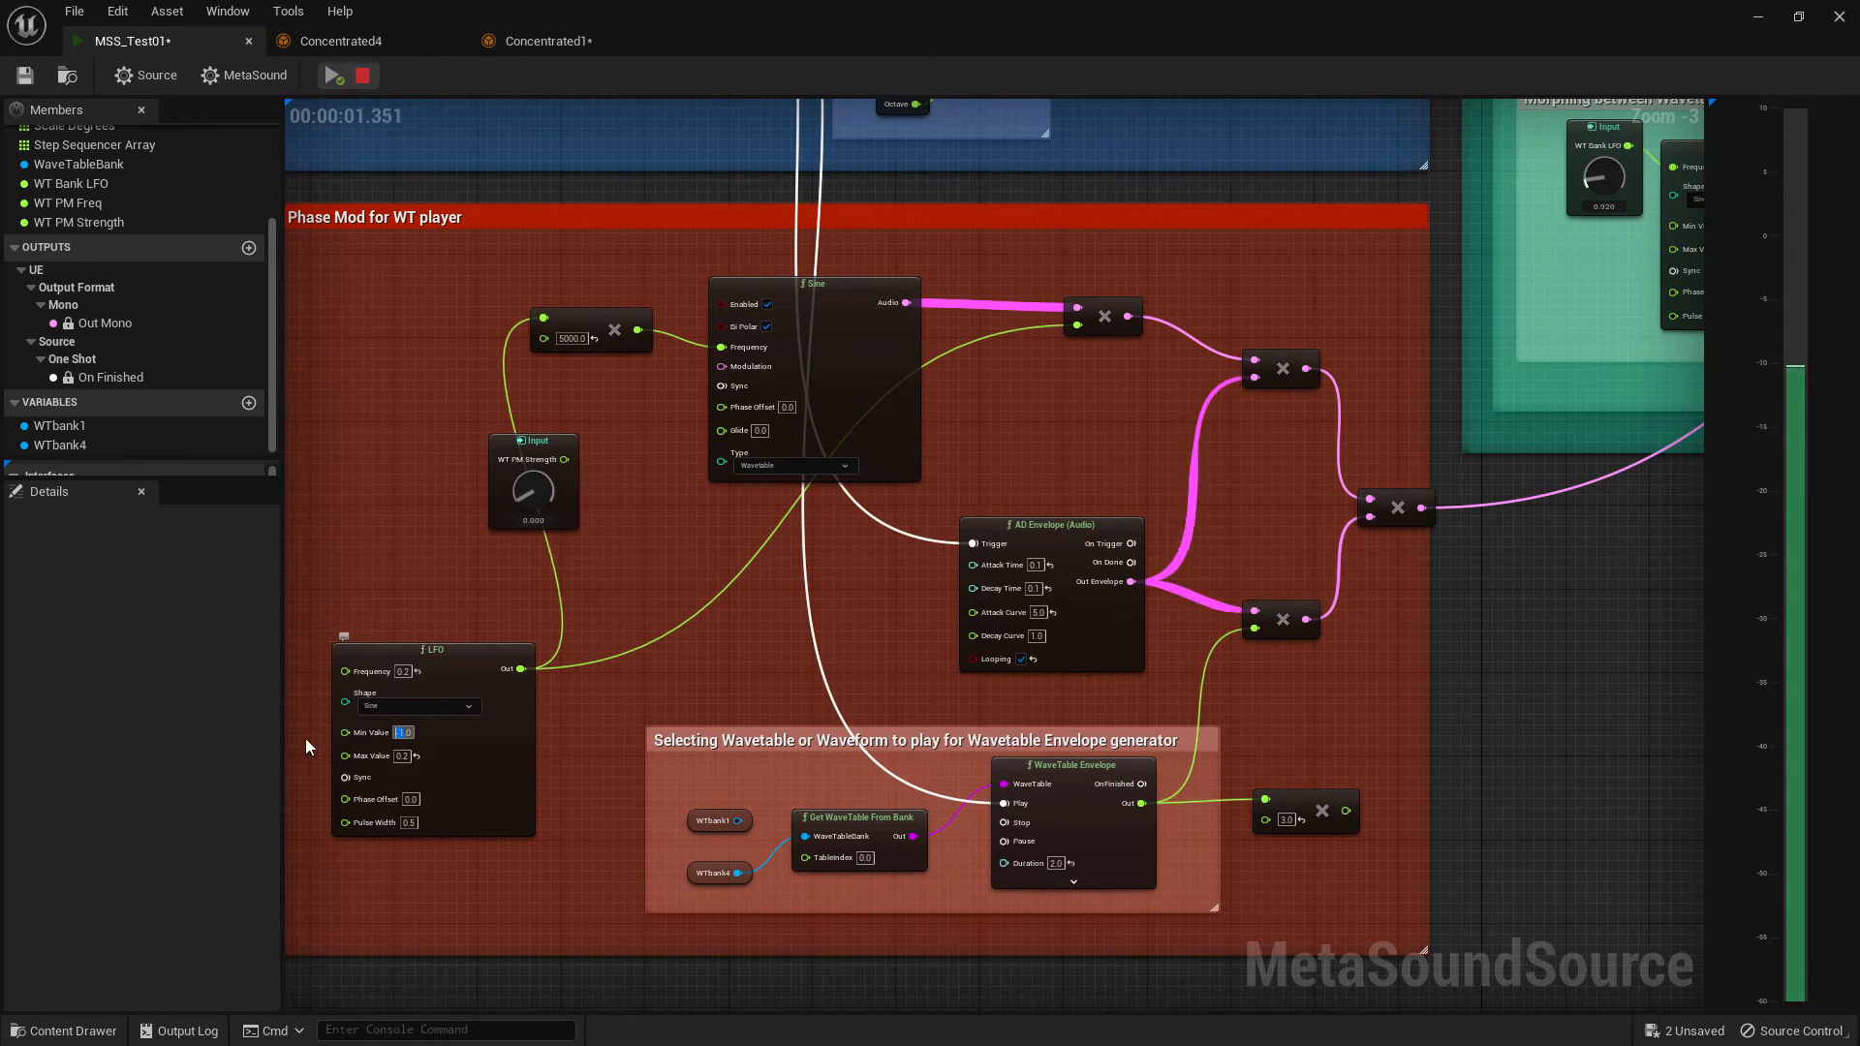
type("0")
key("Return")
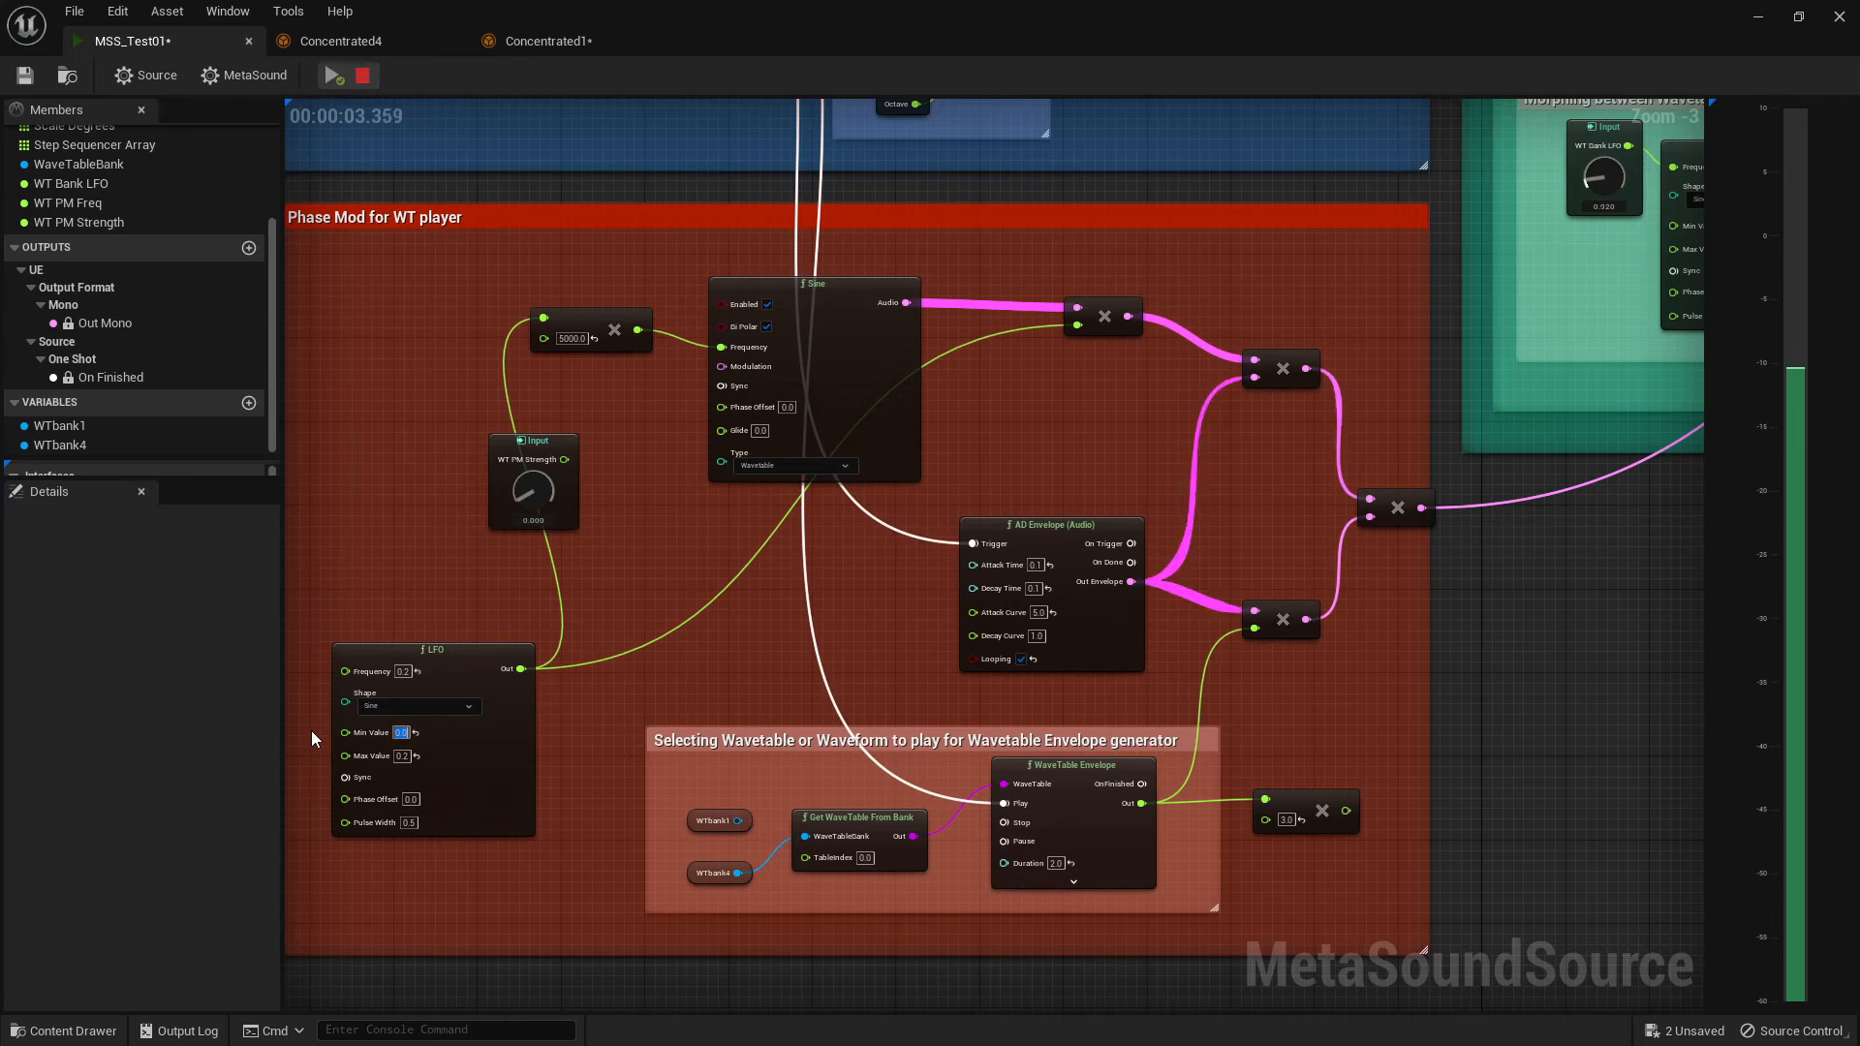
left_click(573, 654)
key("space")
key("space")
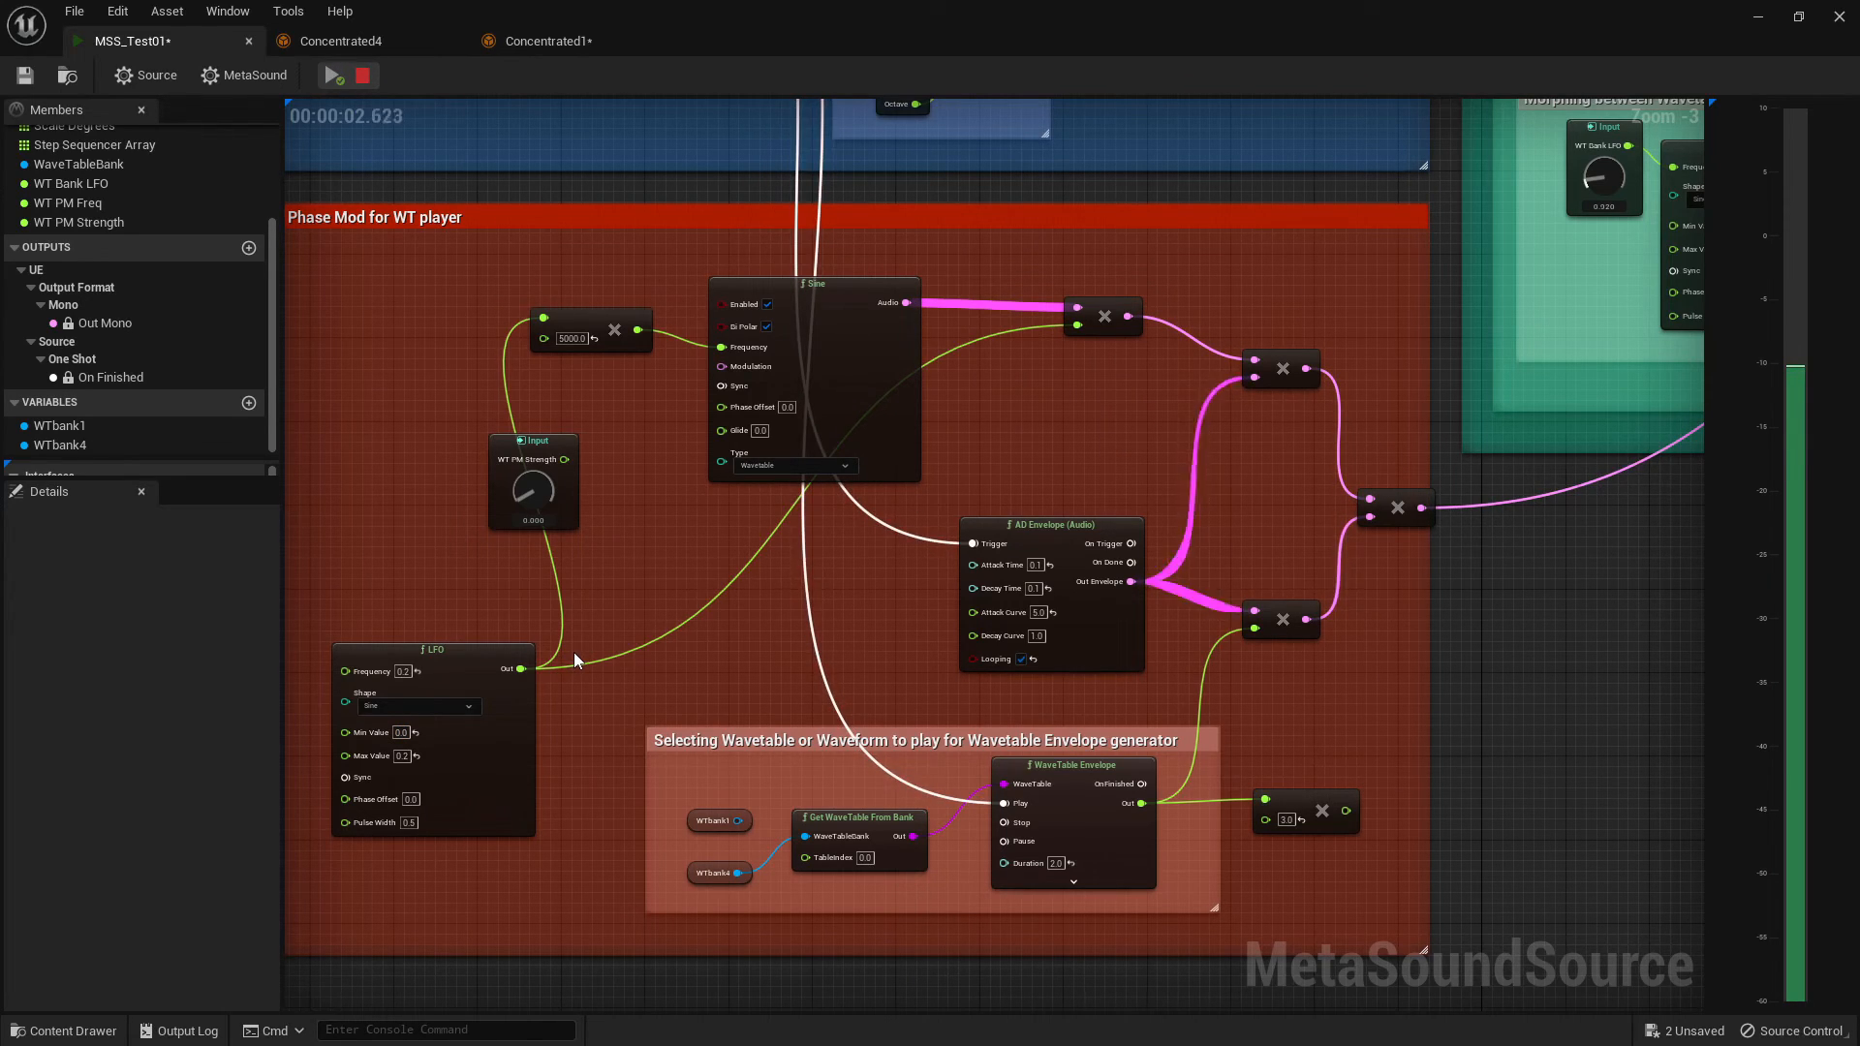
- Set the multiplicand of the Sine's frequency Multiply node to 15000 and restart playback
left_click(572, 338)
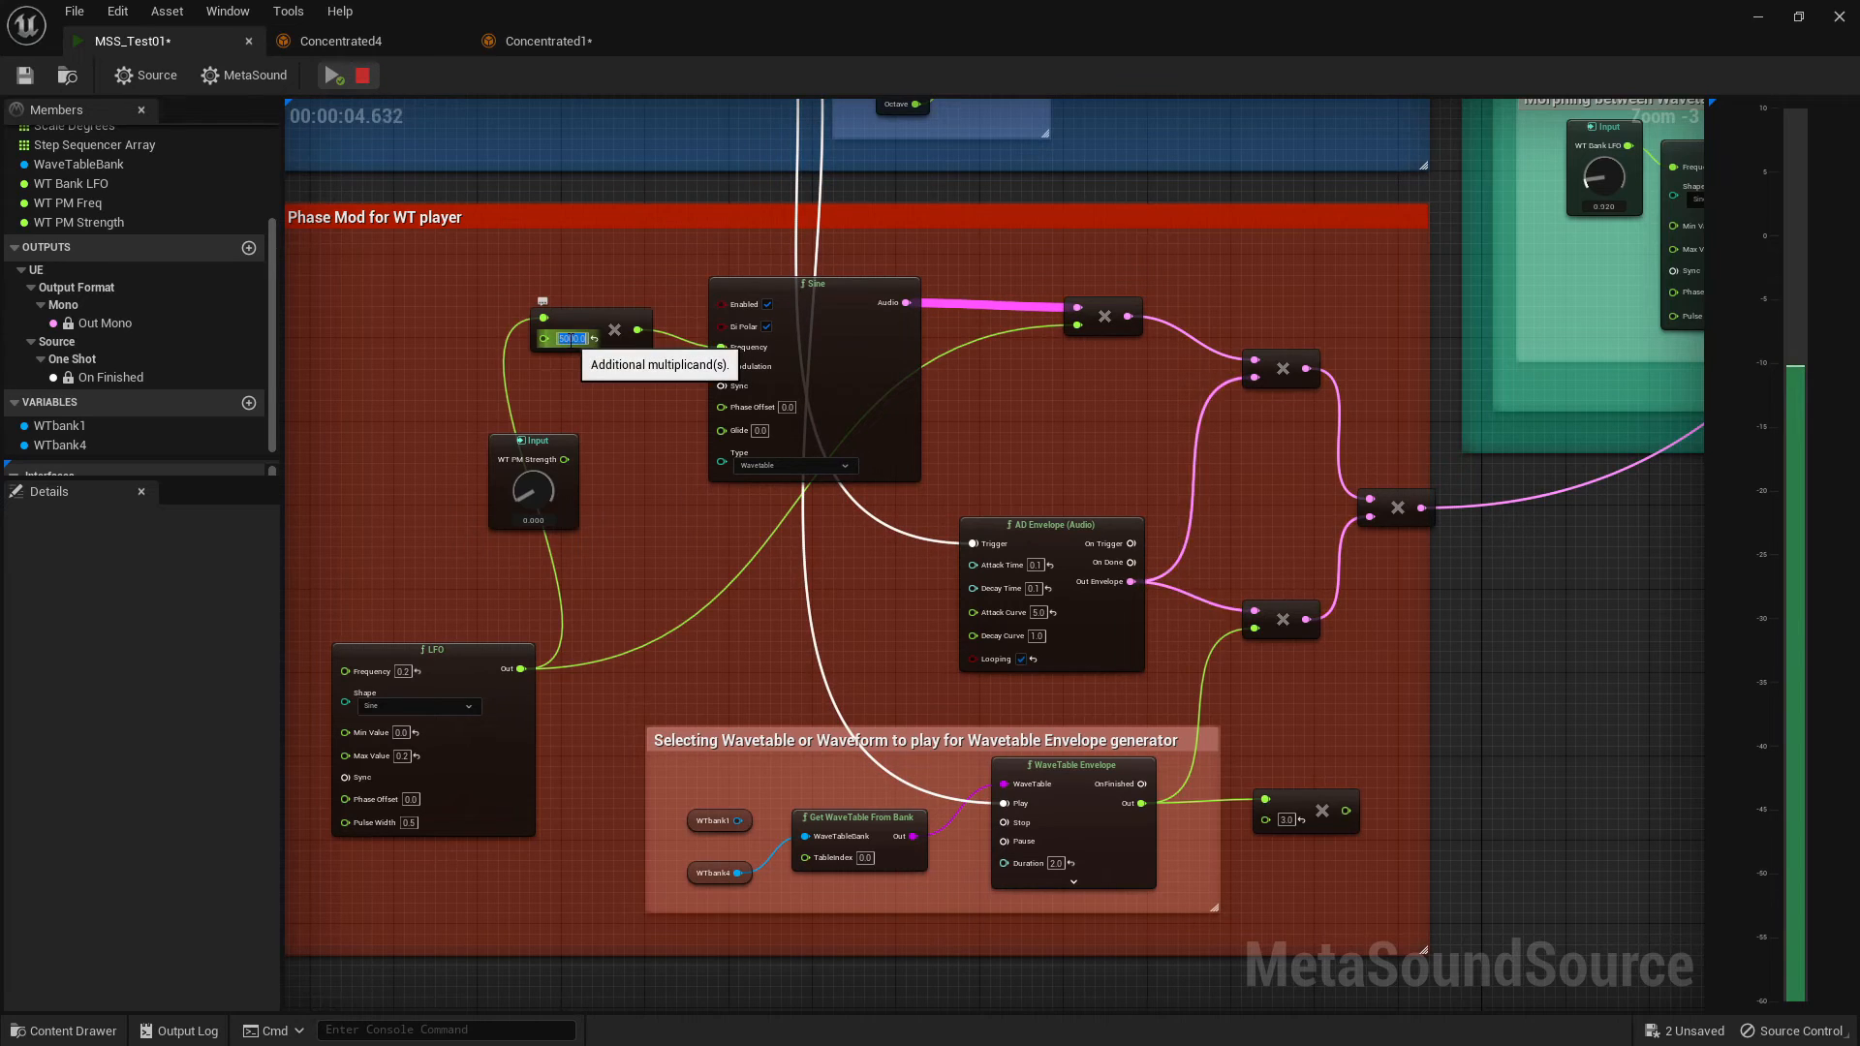
type("15000")
key("Return")
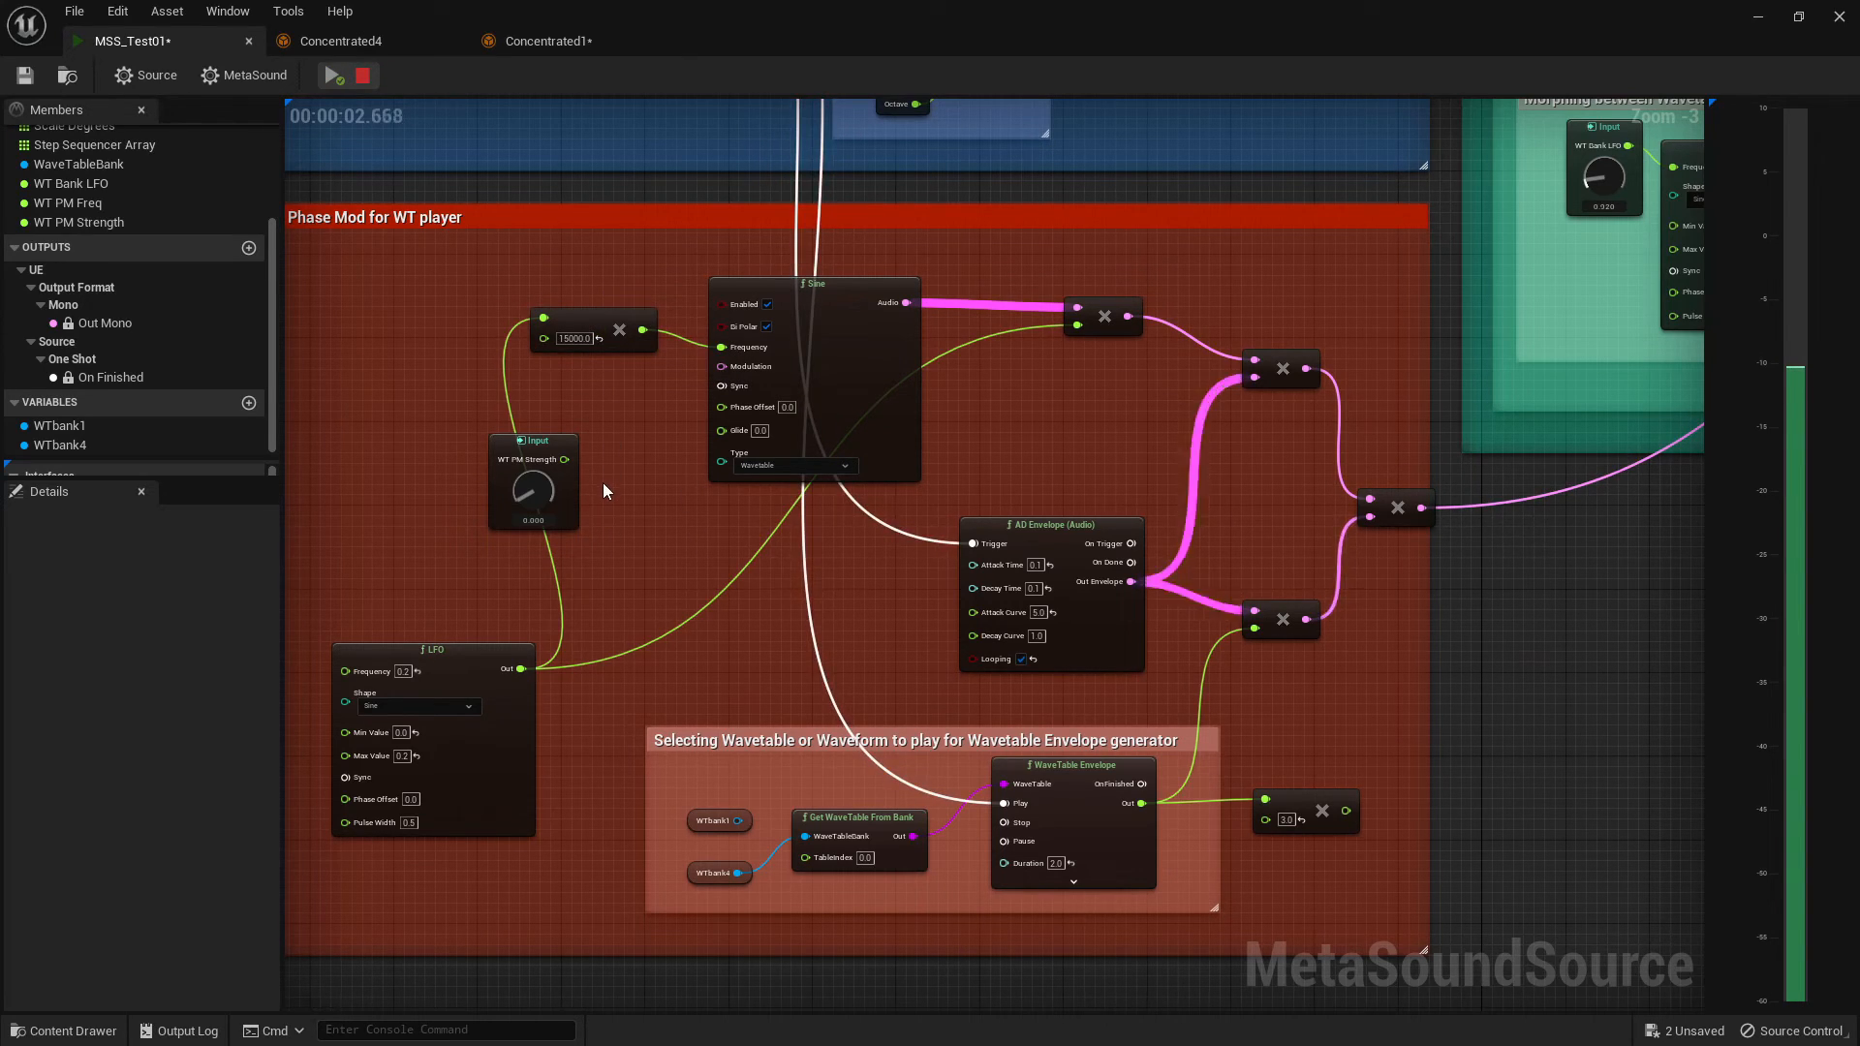
right_click_drag(1090, 425, 764, 332)
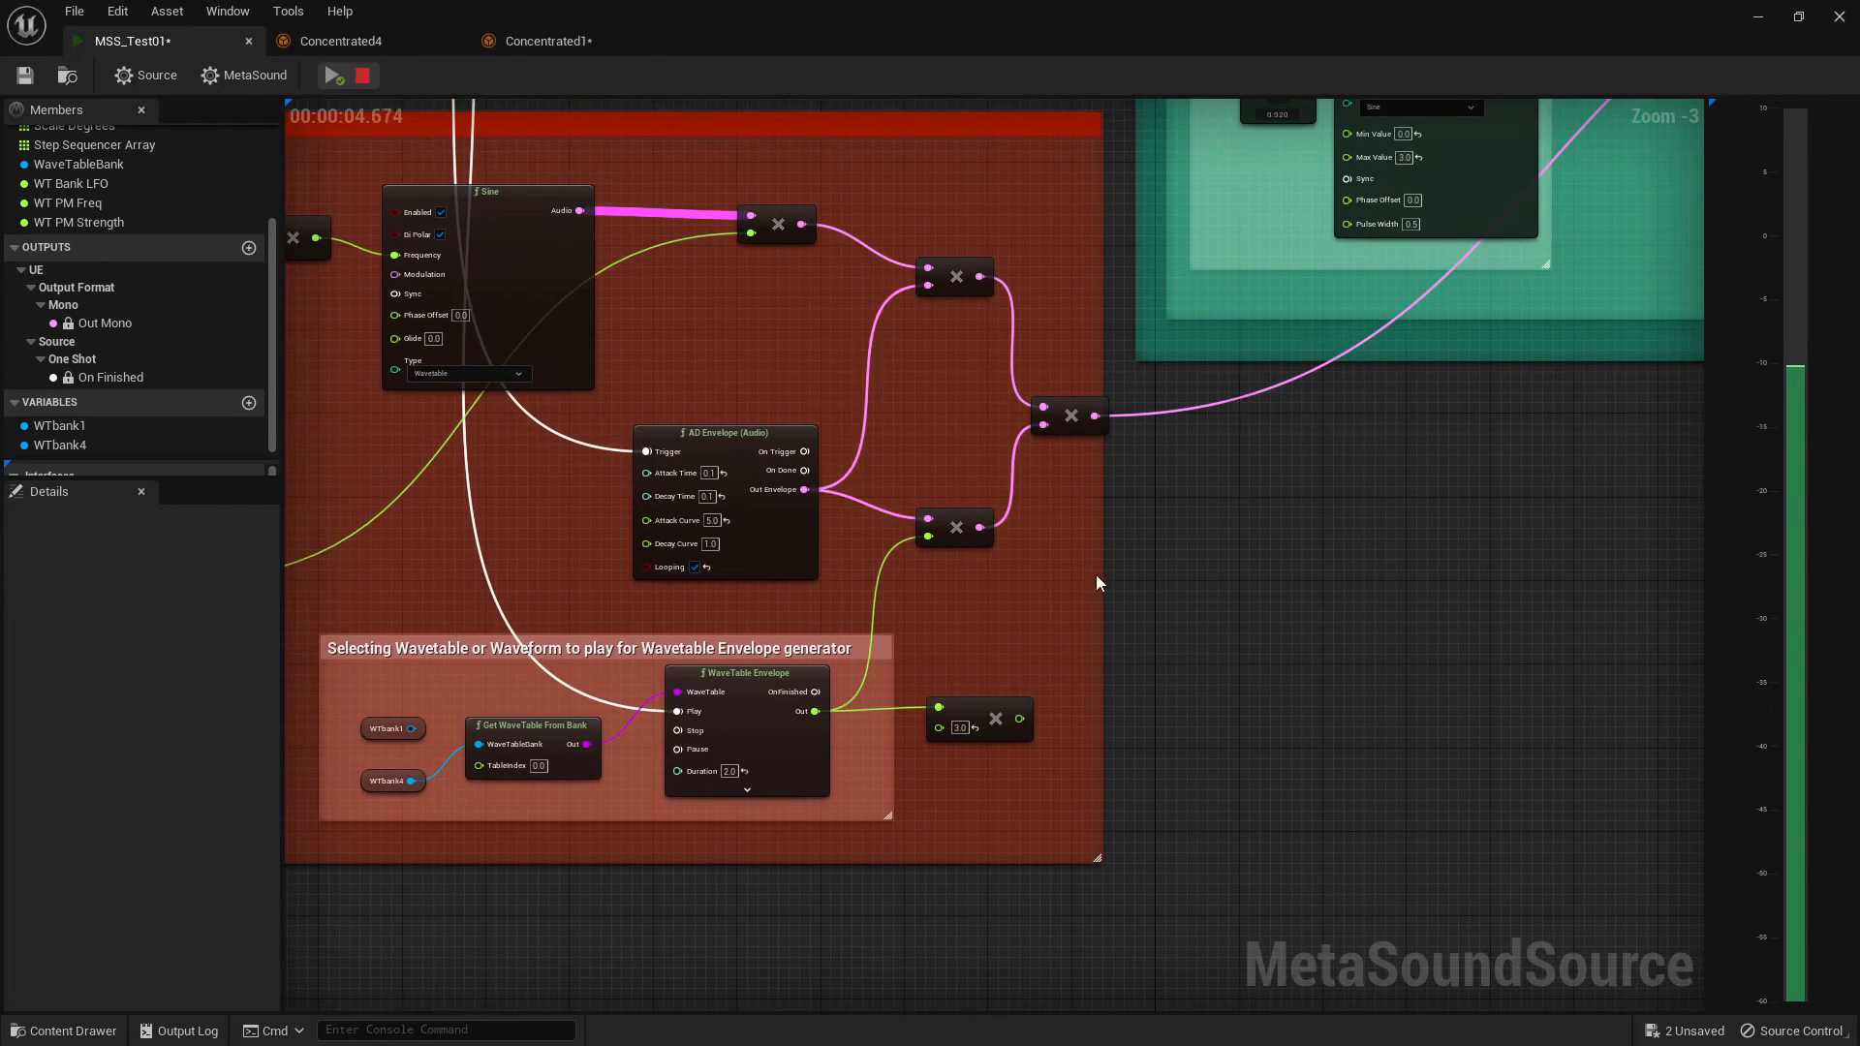
right_click_drag(1082, 690, 671, 885)
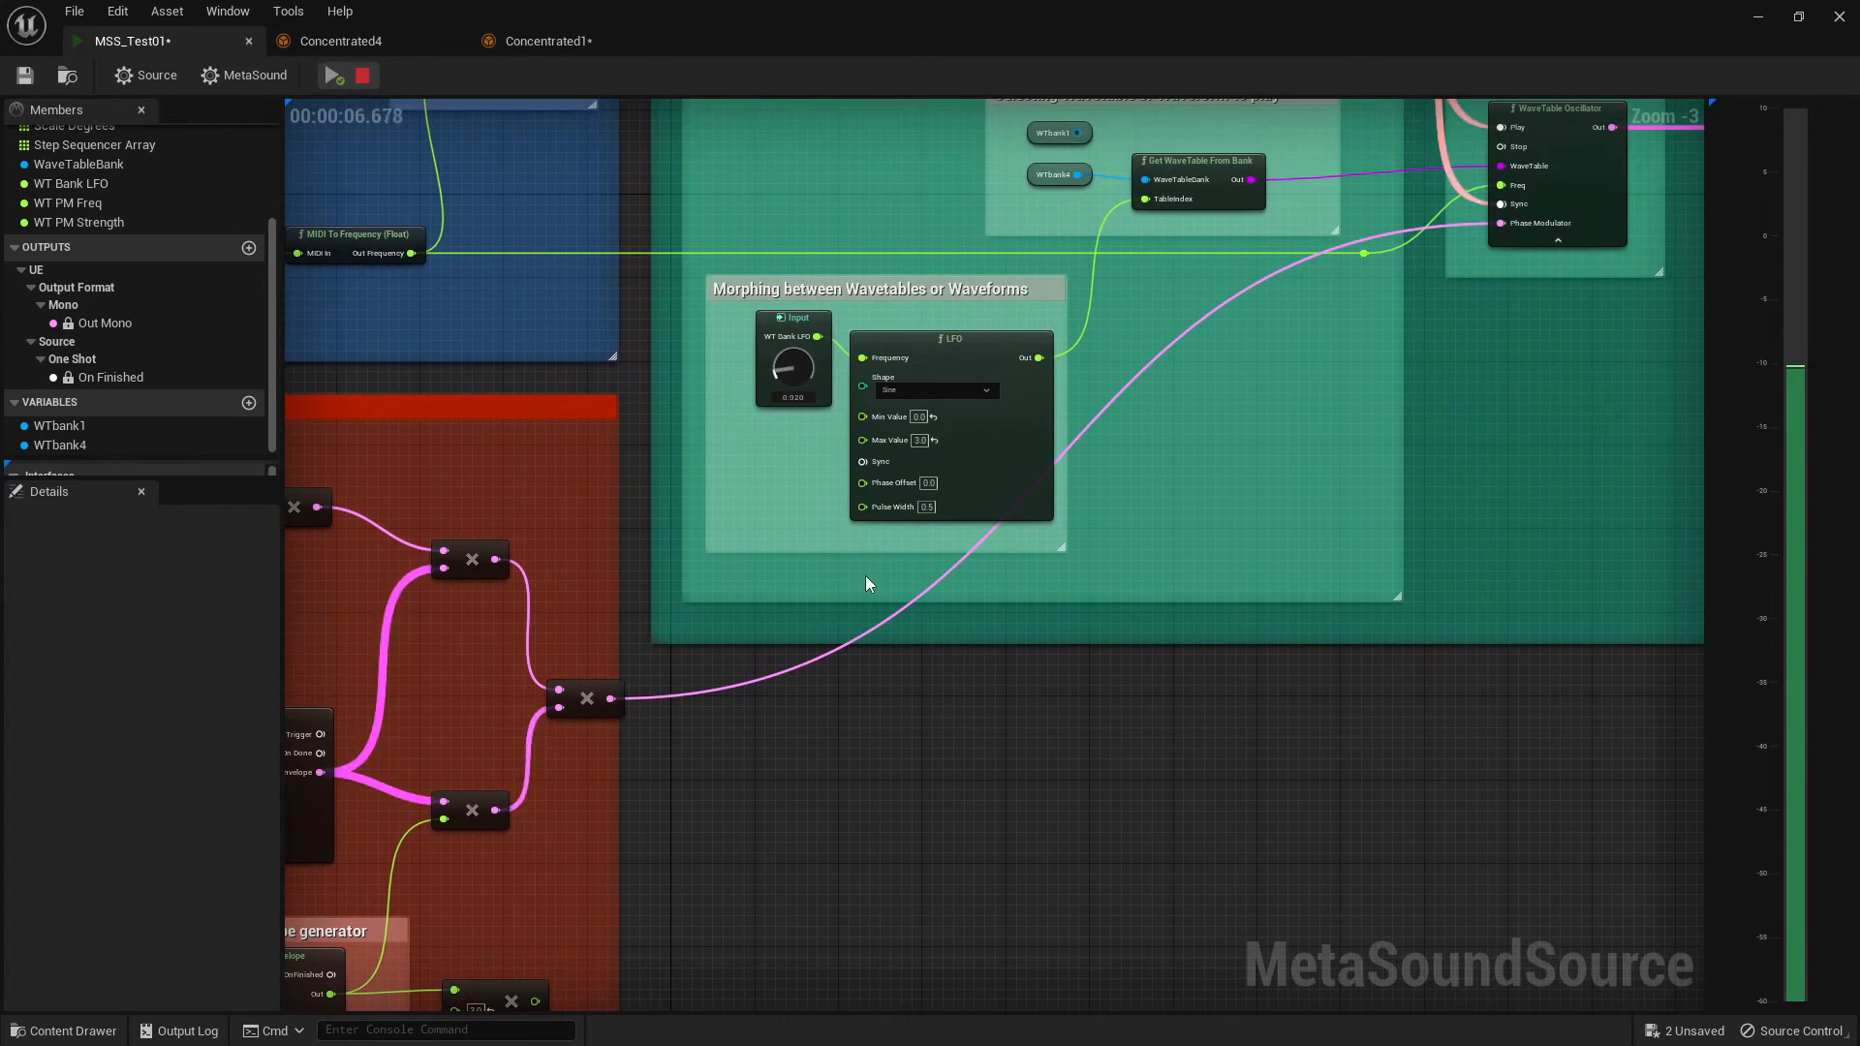
scroll(865, 583, "down", 2)
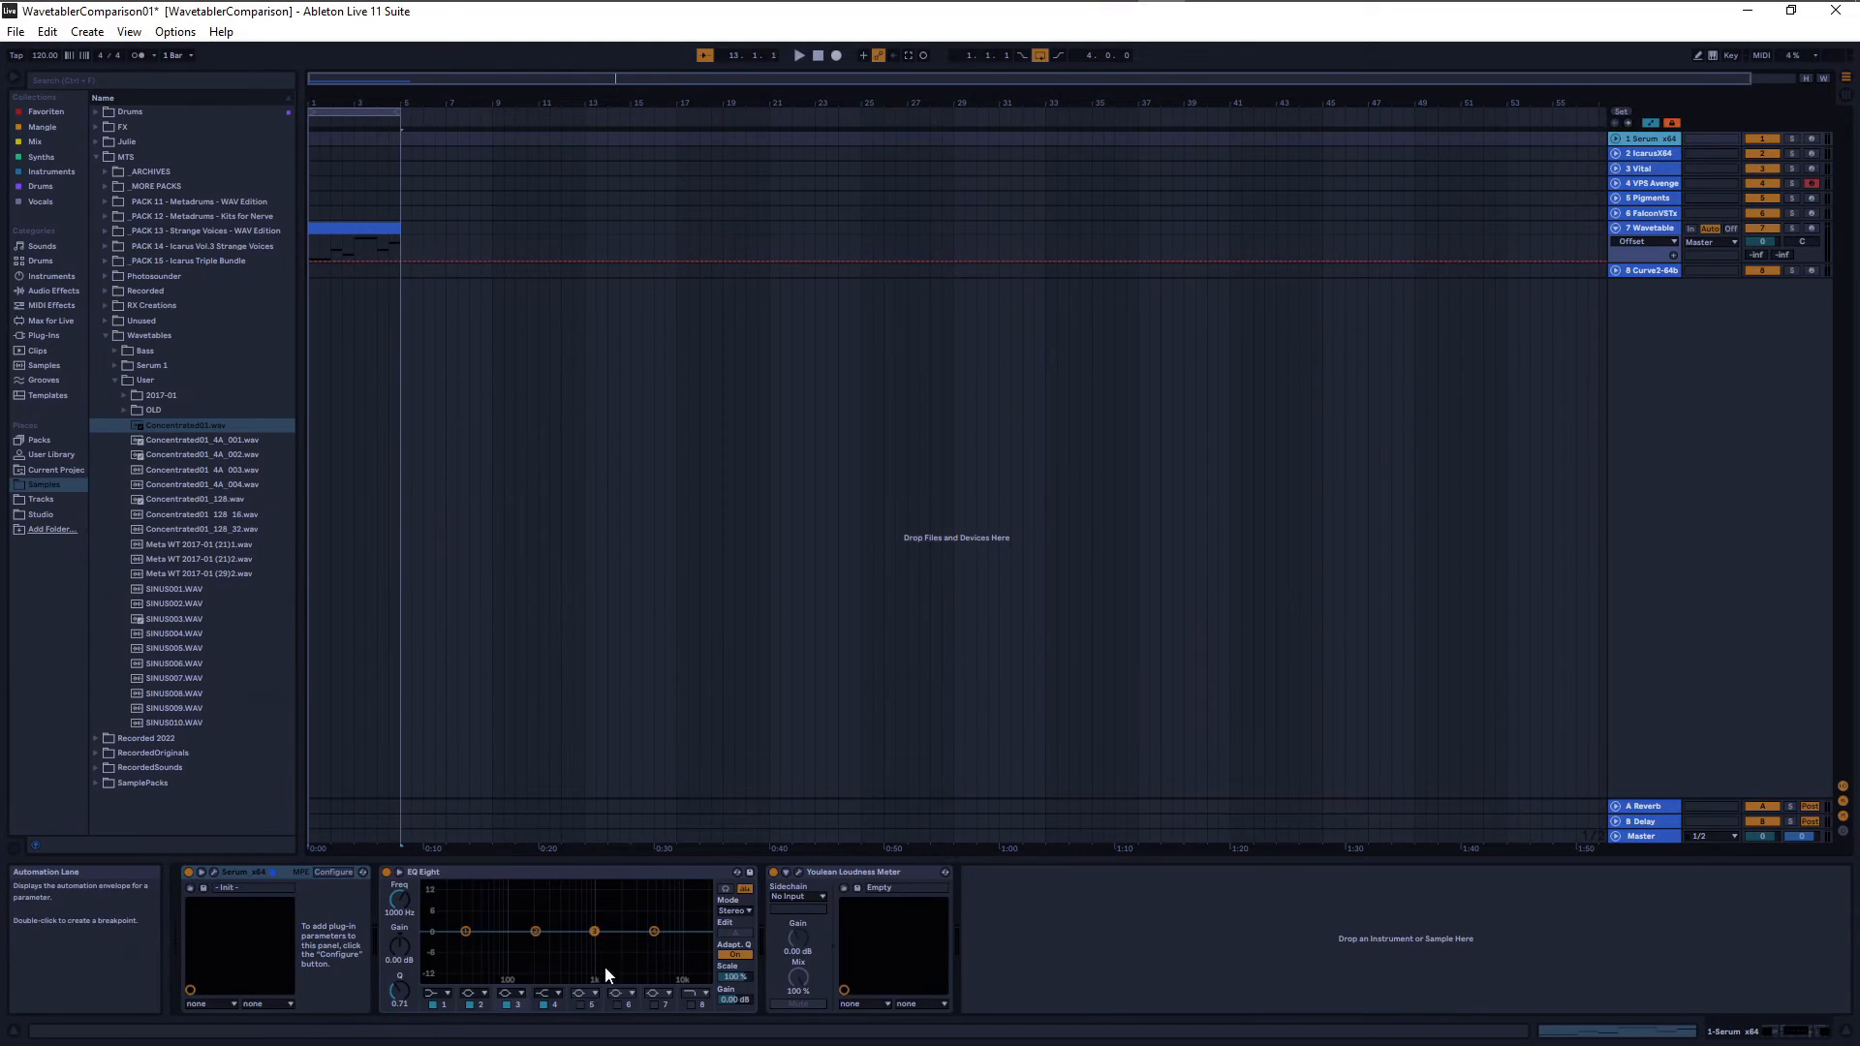
- Inspect the VPS Avenger plug-in in Ableton Live, close its window and switch back to the MSS_Test01 MetaSound in Unreal Editor
left_click(1651, 183)
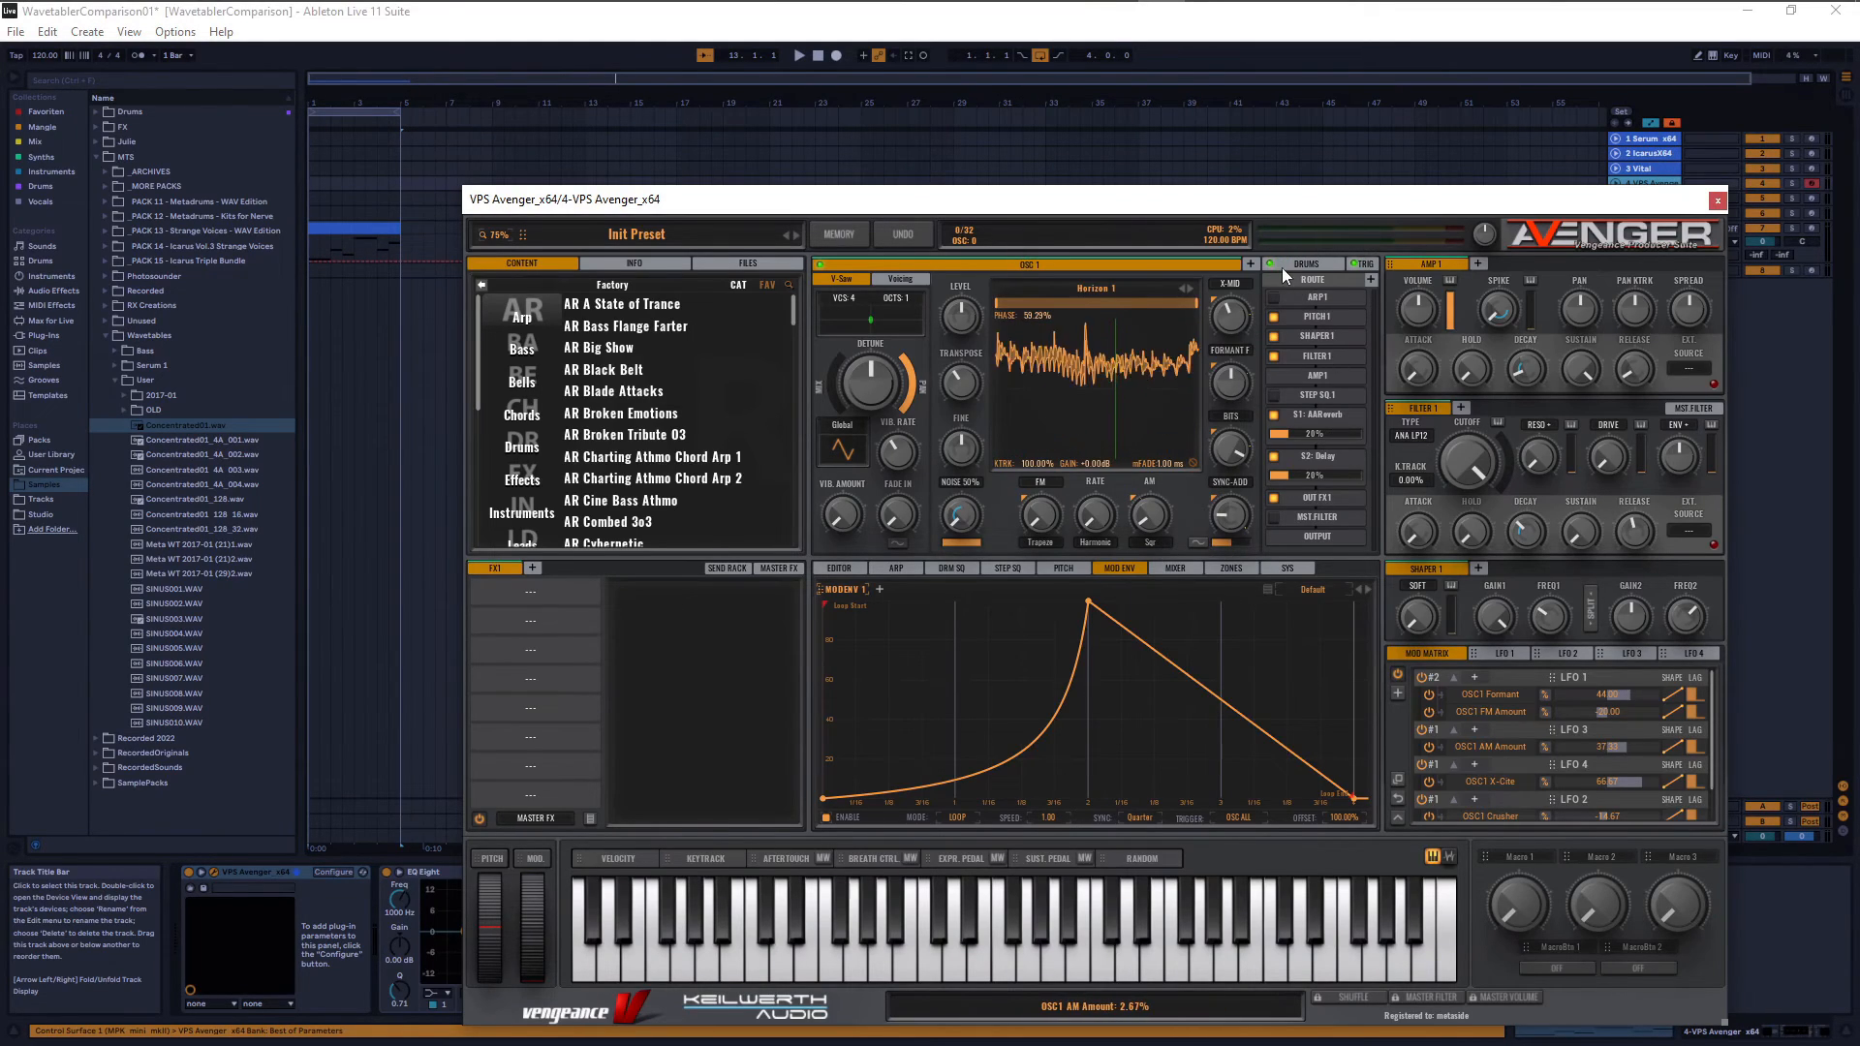
left_click(1718, 200)
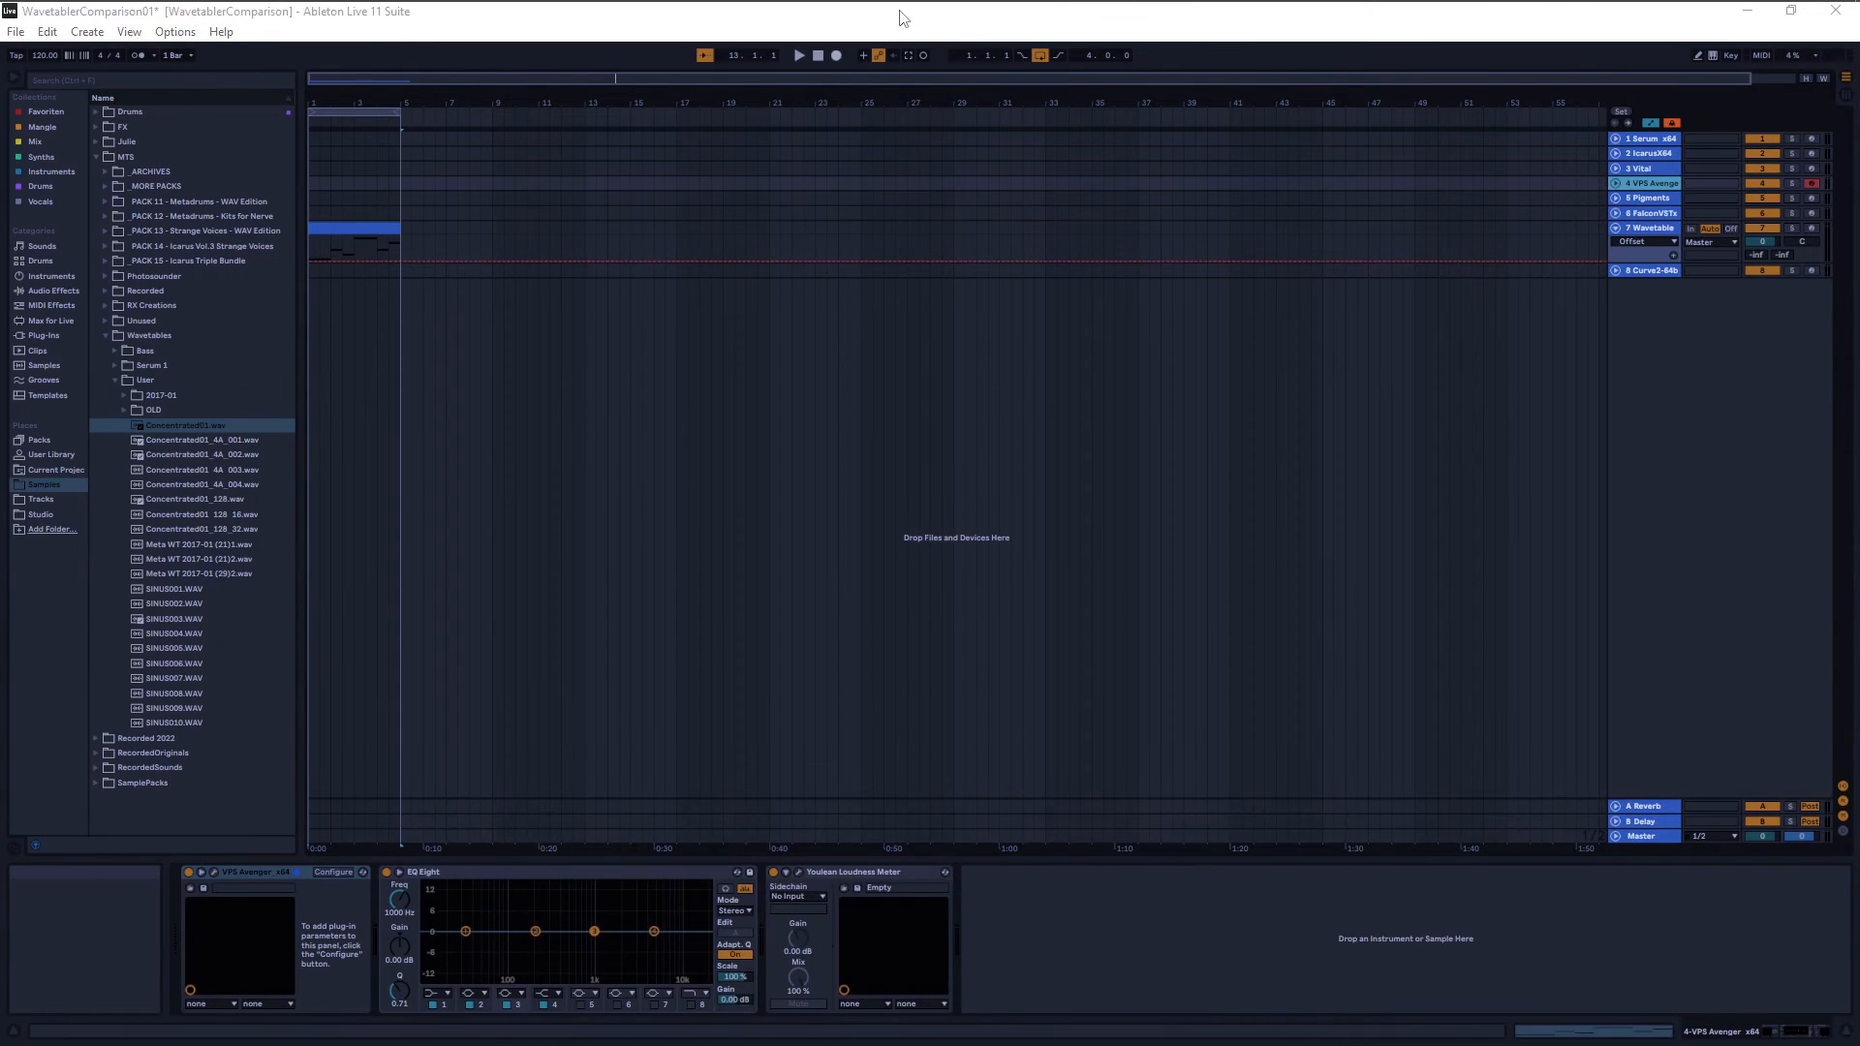
key("super")
mouse_move(918, 18)
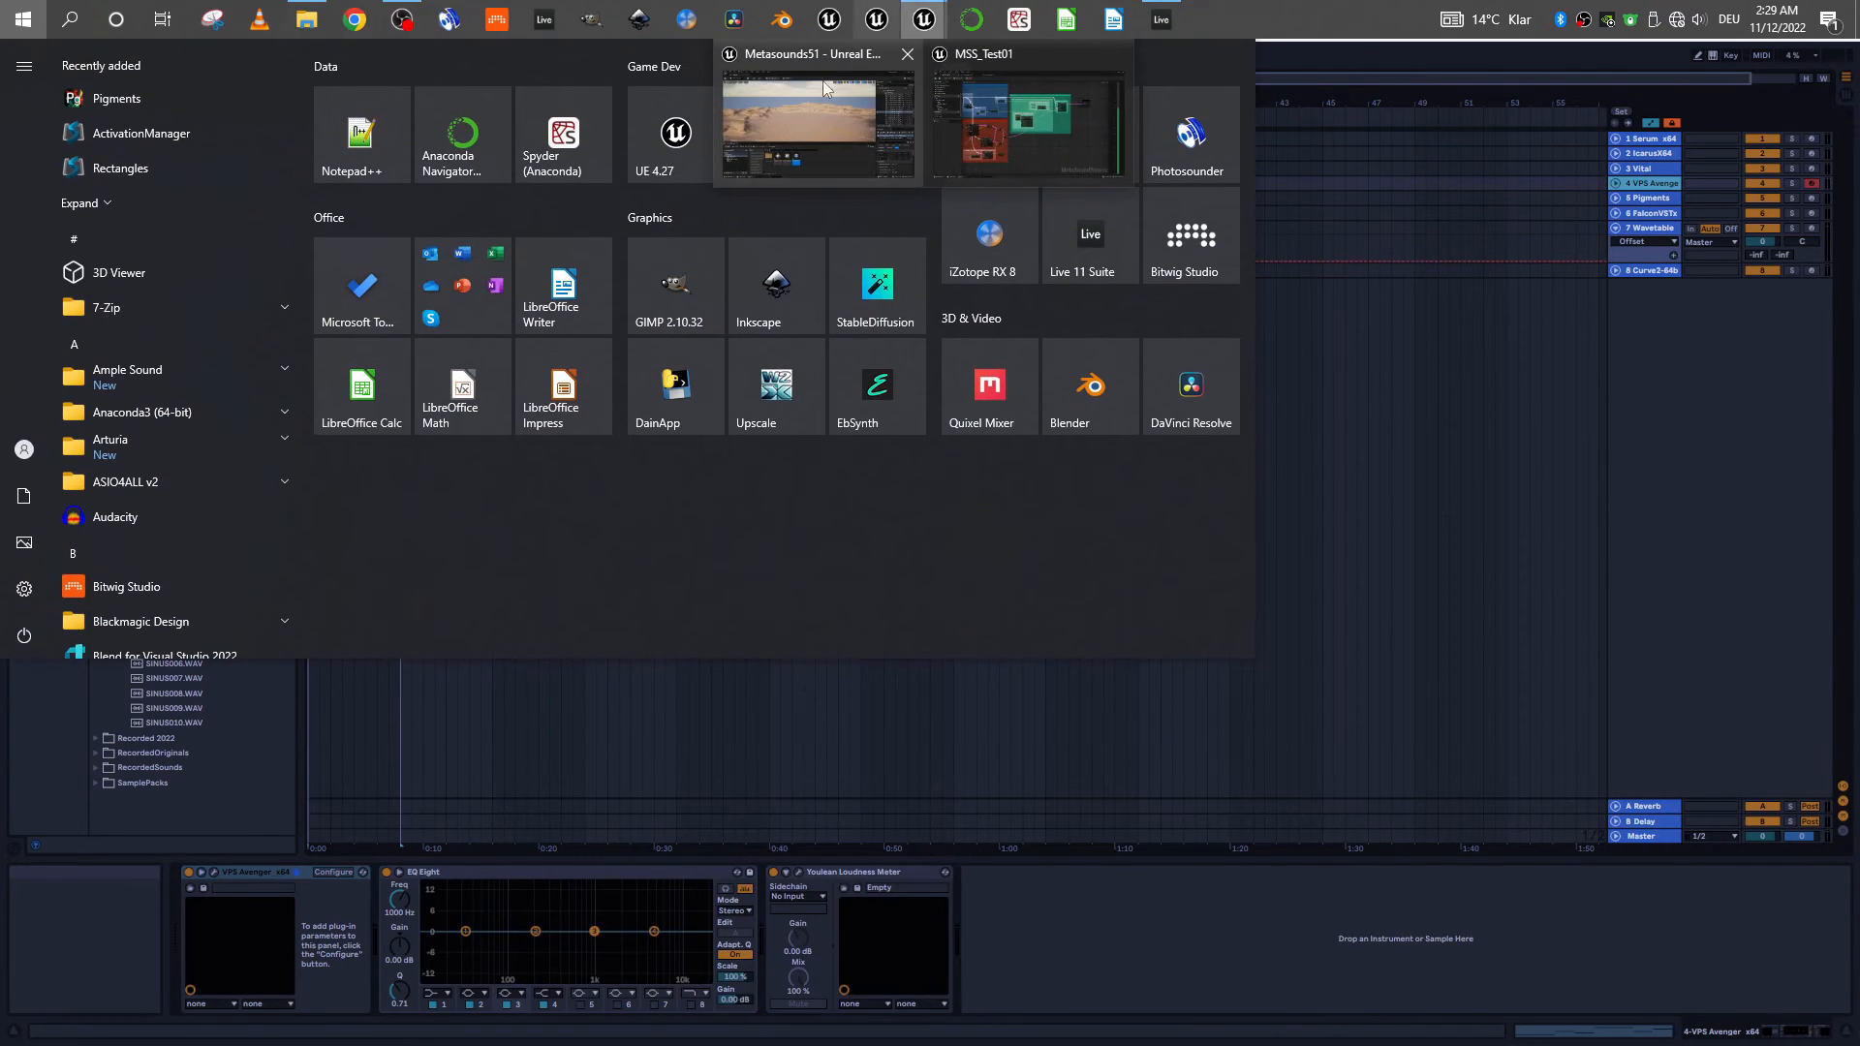
left_click(1003, 124)
- Move the Output comment box and its Out Mono node away from WT Core and bring both back beside it
right_click_drag(483, 775, 708, 765)
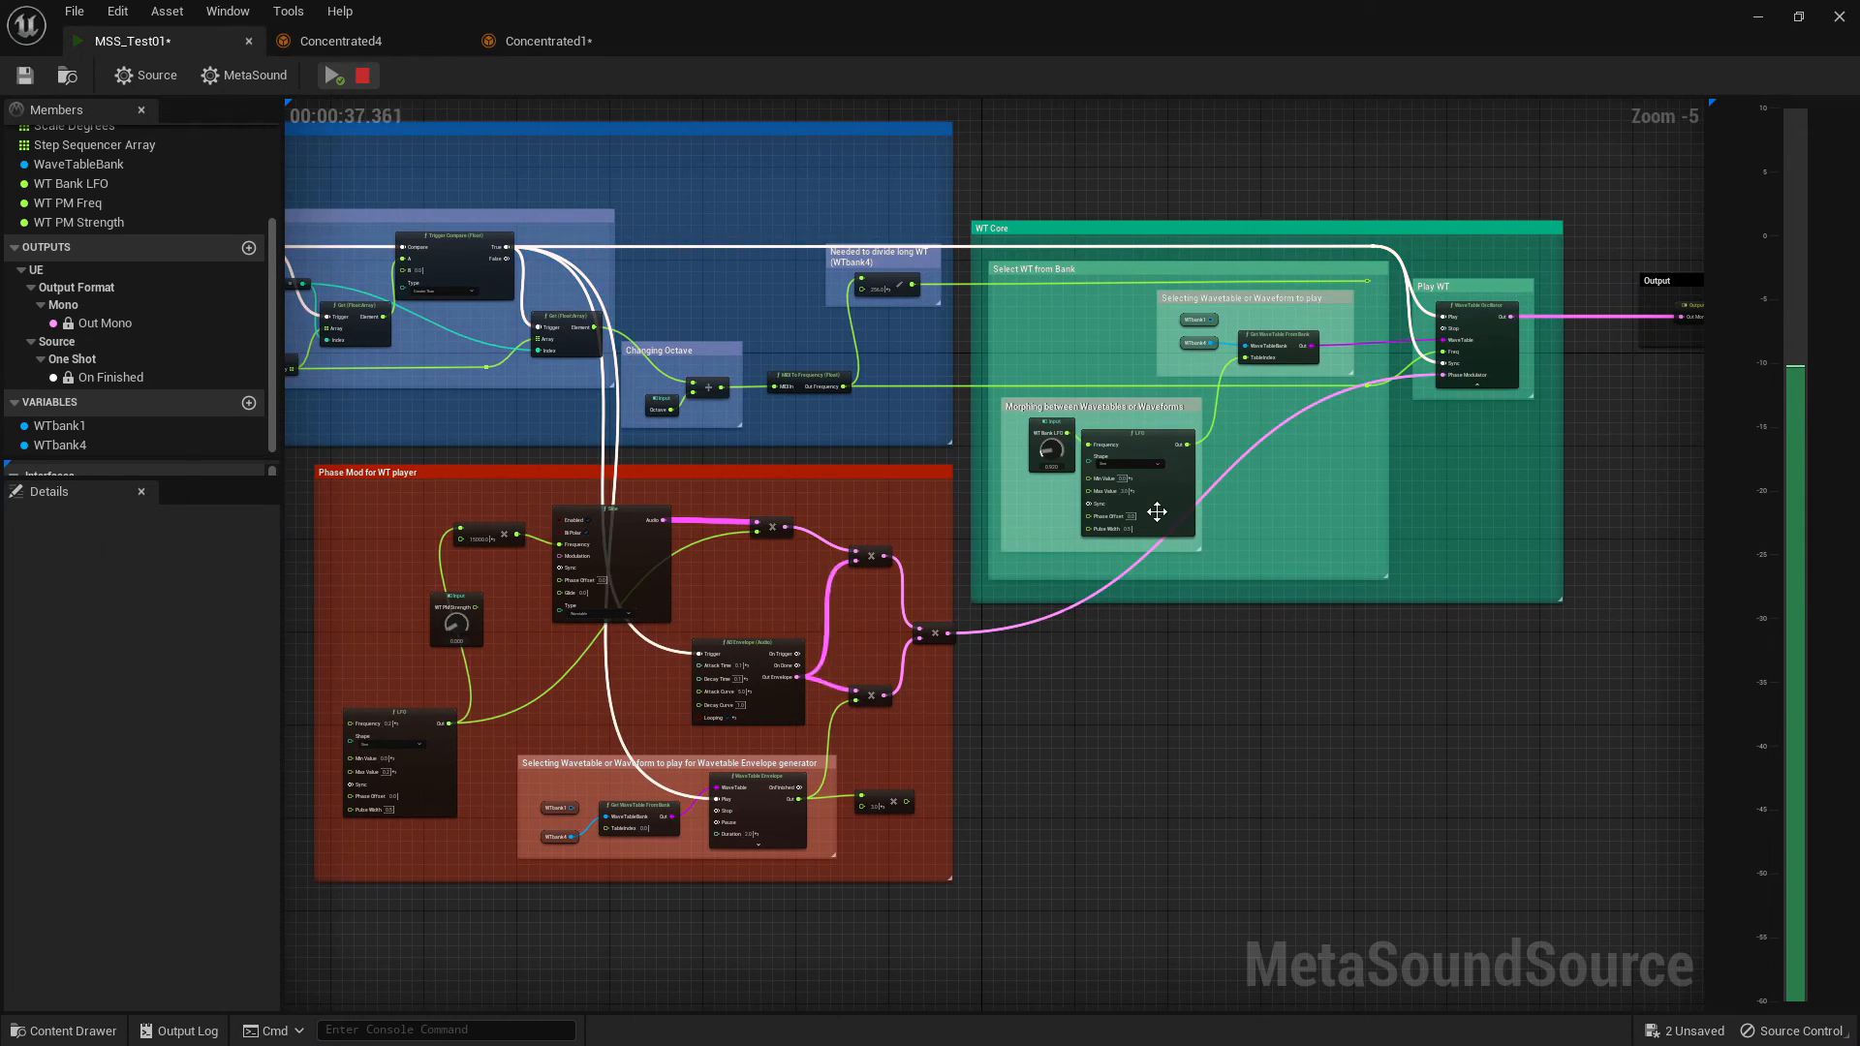
right_click_drag(1606, 412, 761, 484)
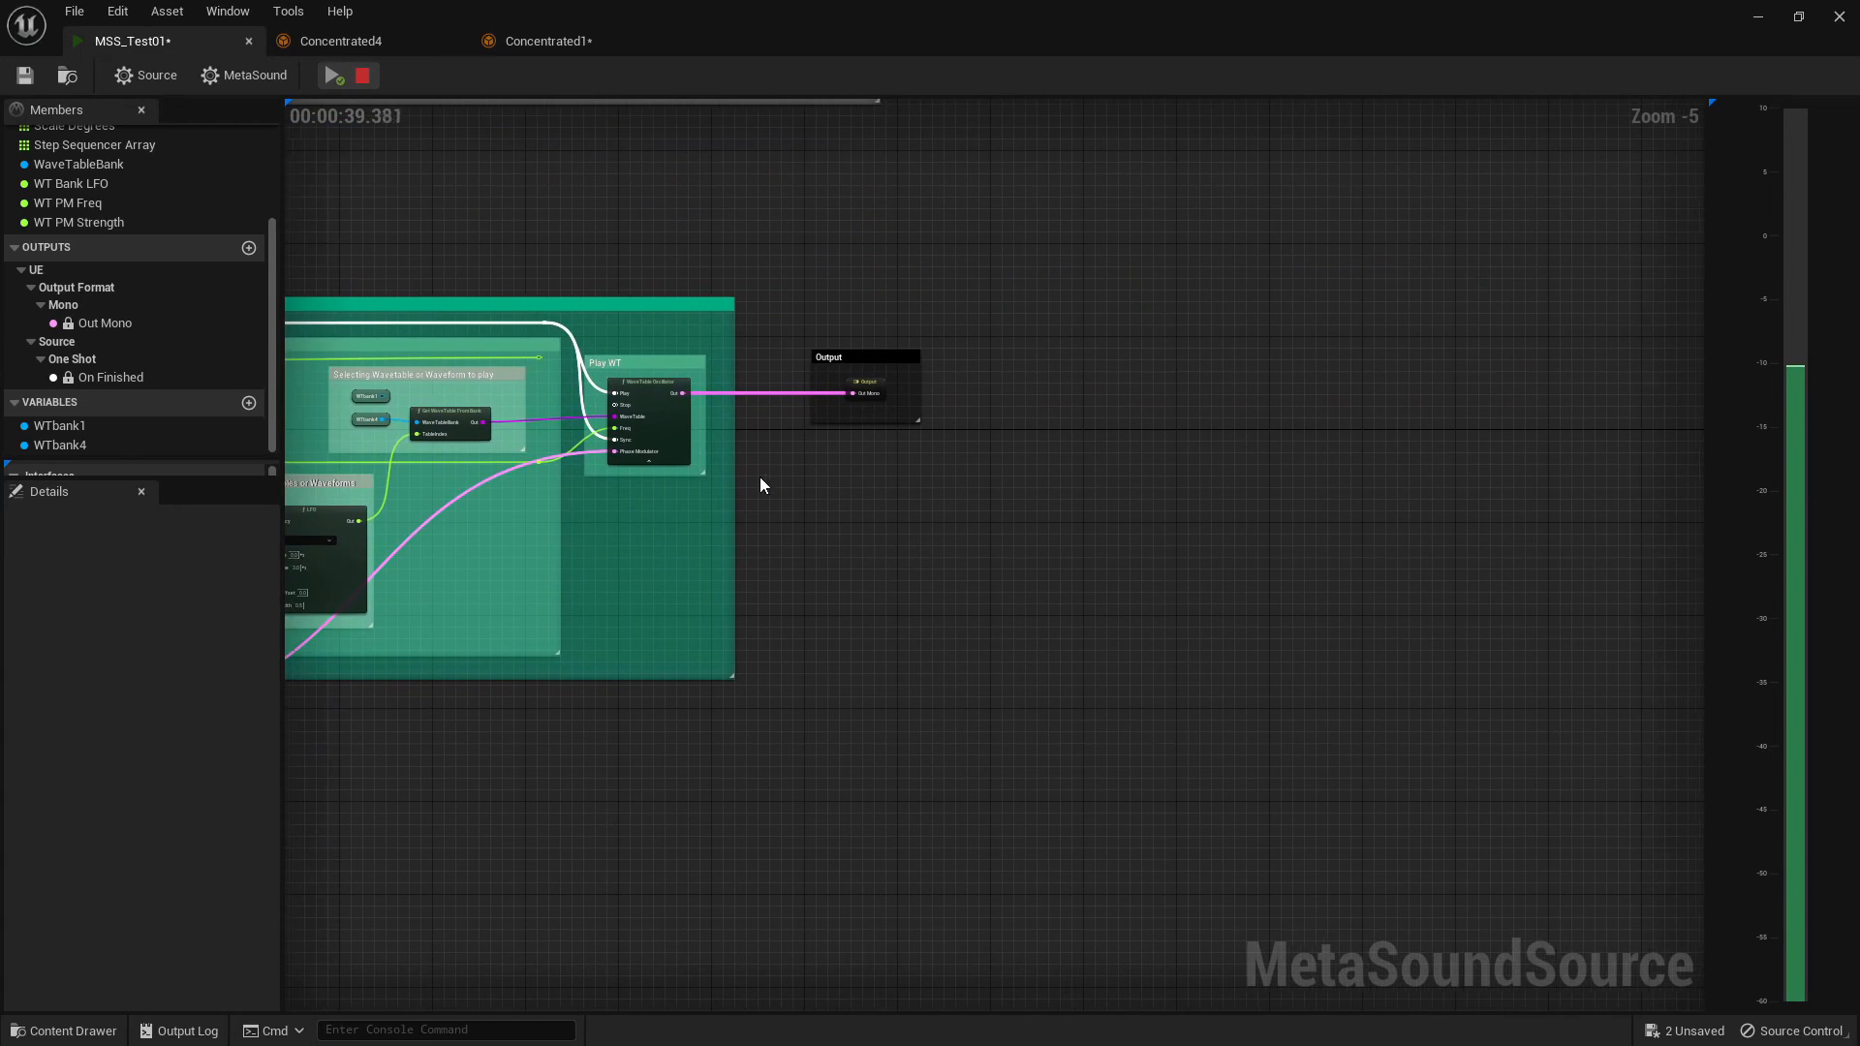
left_click_drag(859, 356, 1306, 345)
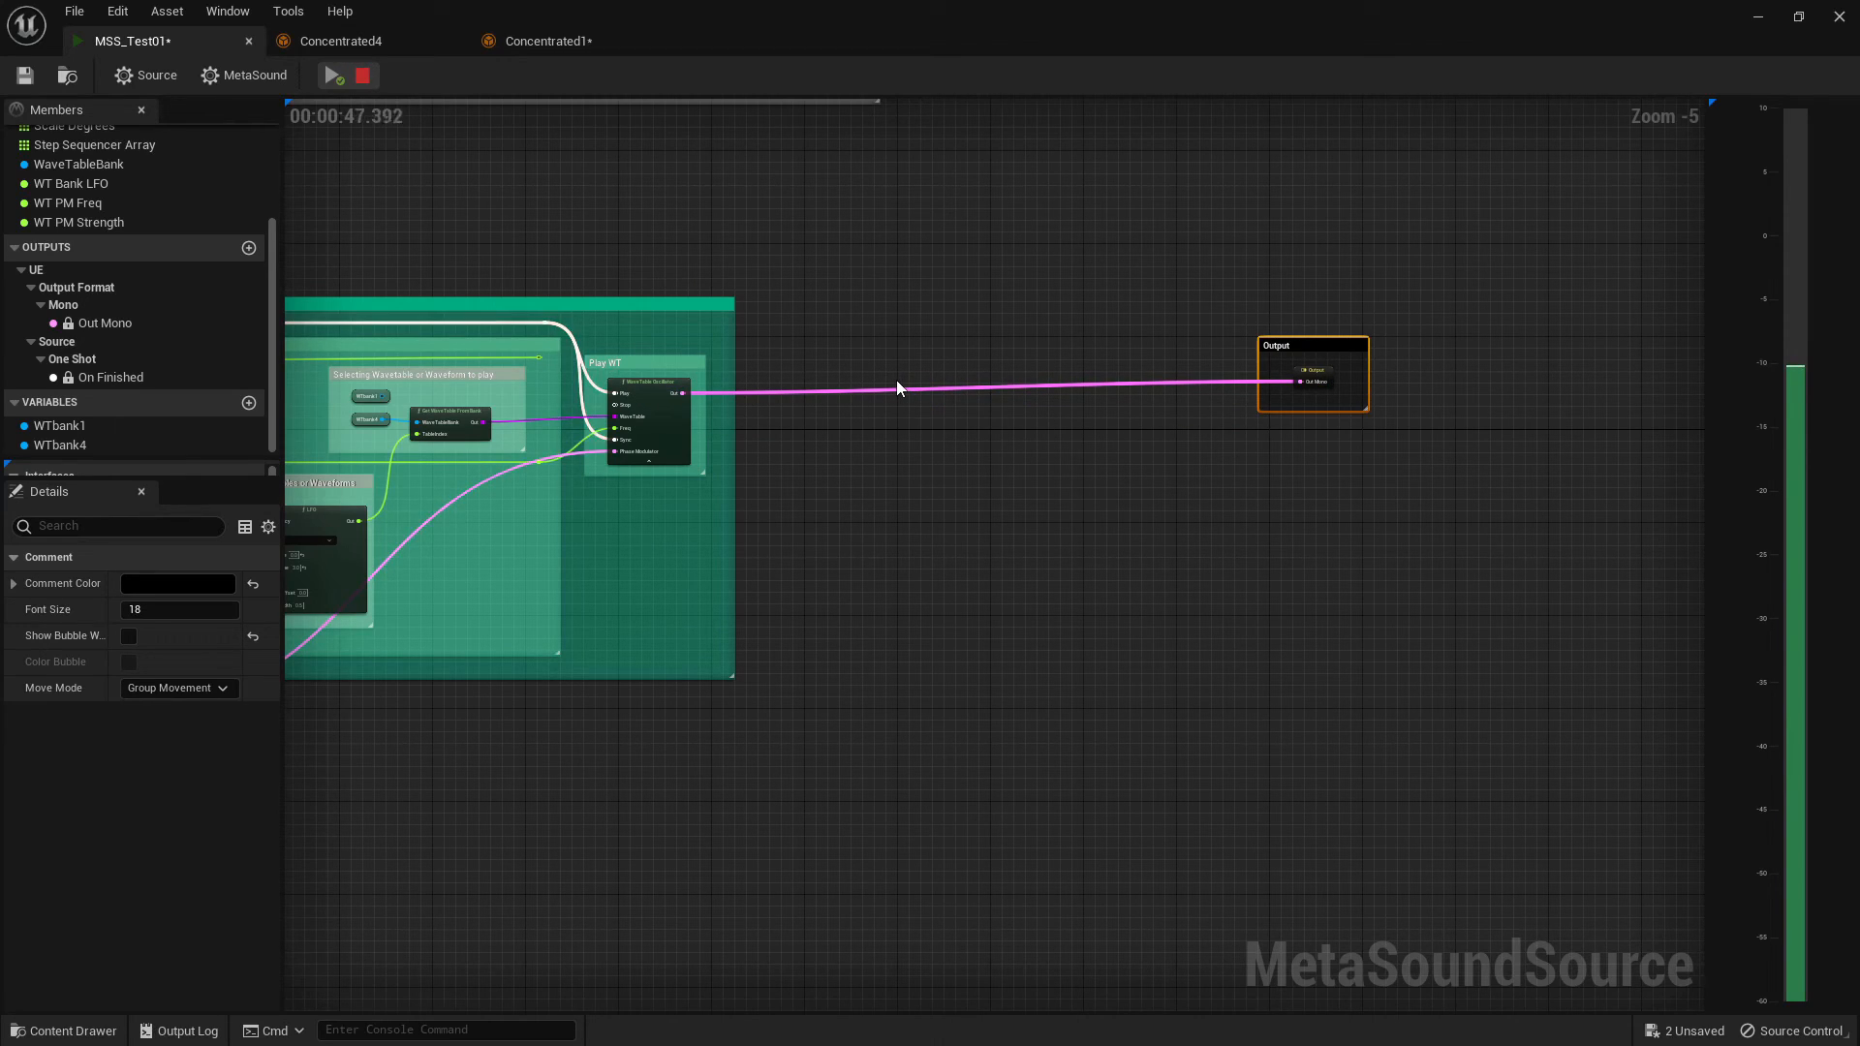
left_click_drag(1318, 371, 860, 388)
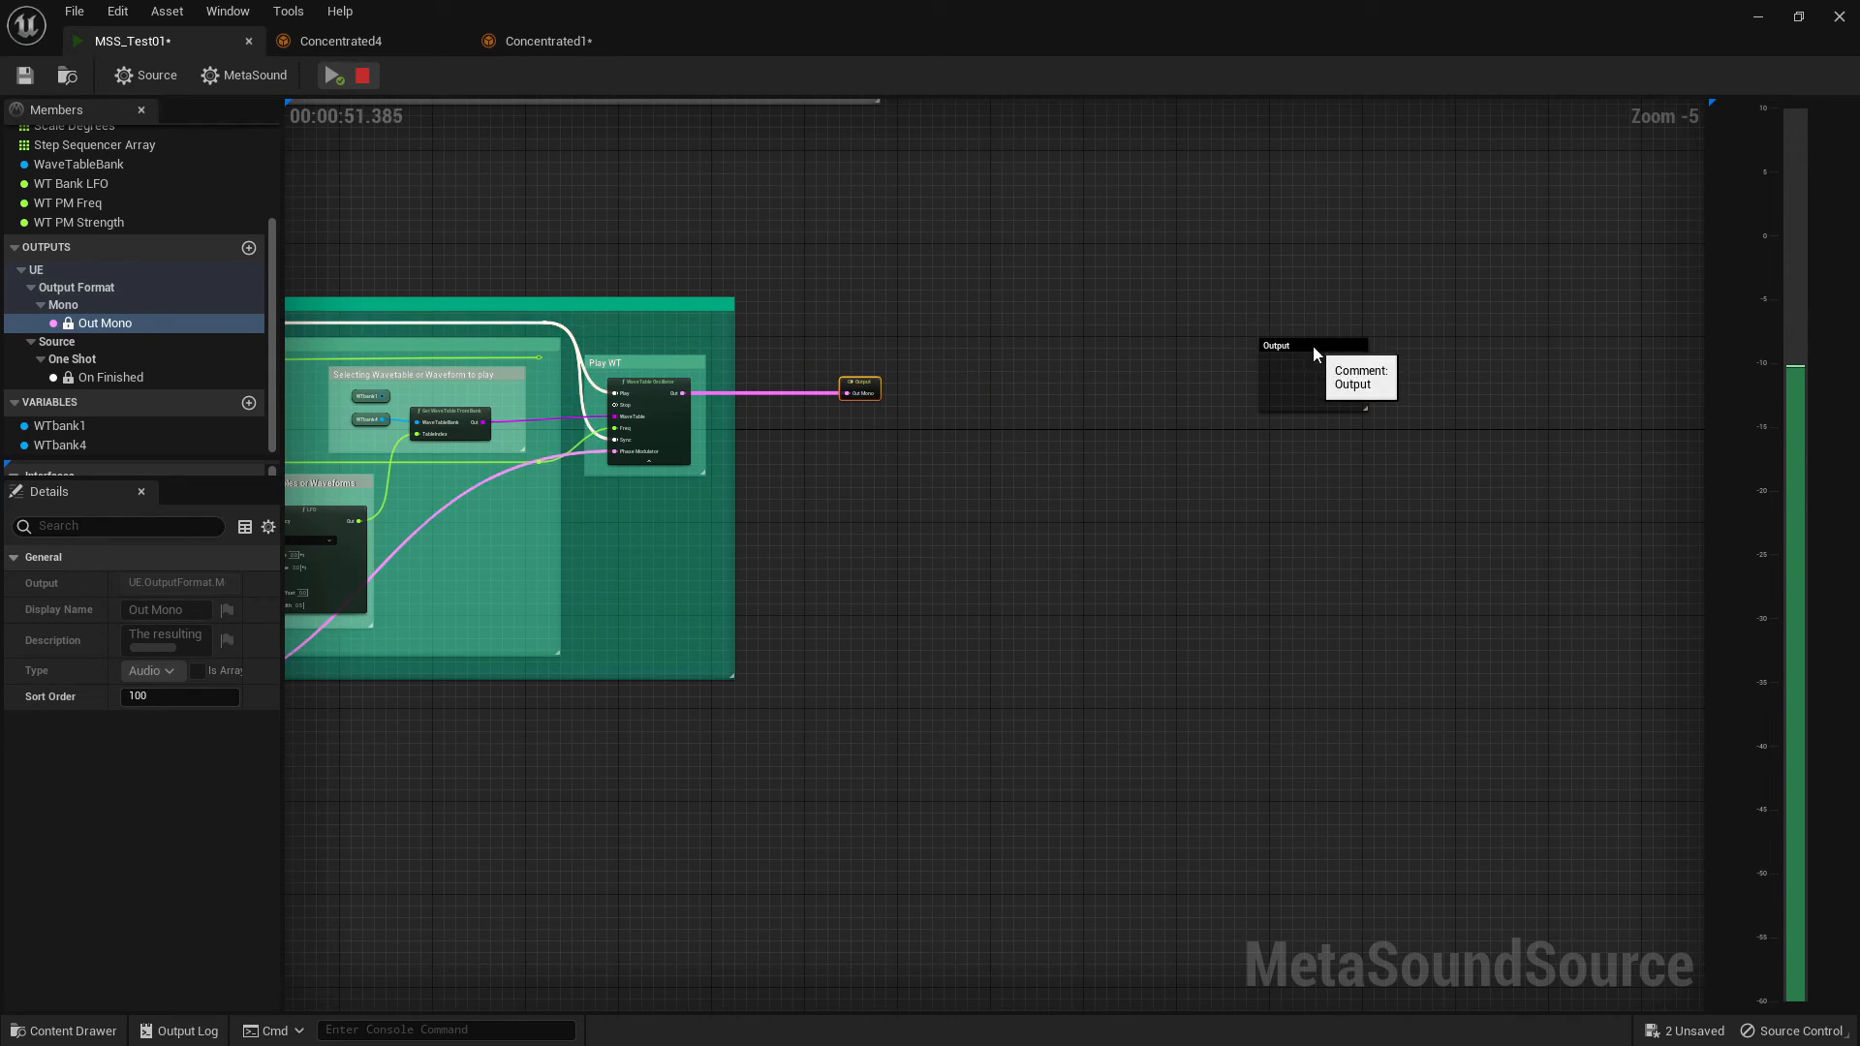
left_click_drag(1315, 366, 842, 357)
left_click(1007, 308)
- Set the multiplicand of the Multiply node feeding the Sine's frequency to 1000 and restart playback
scroll(1025, 383, "down", 4)
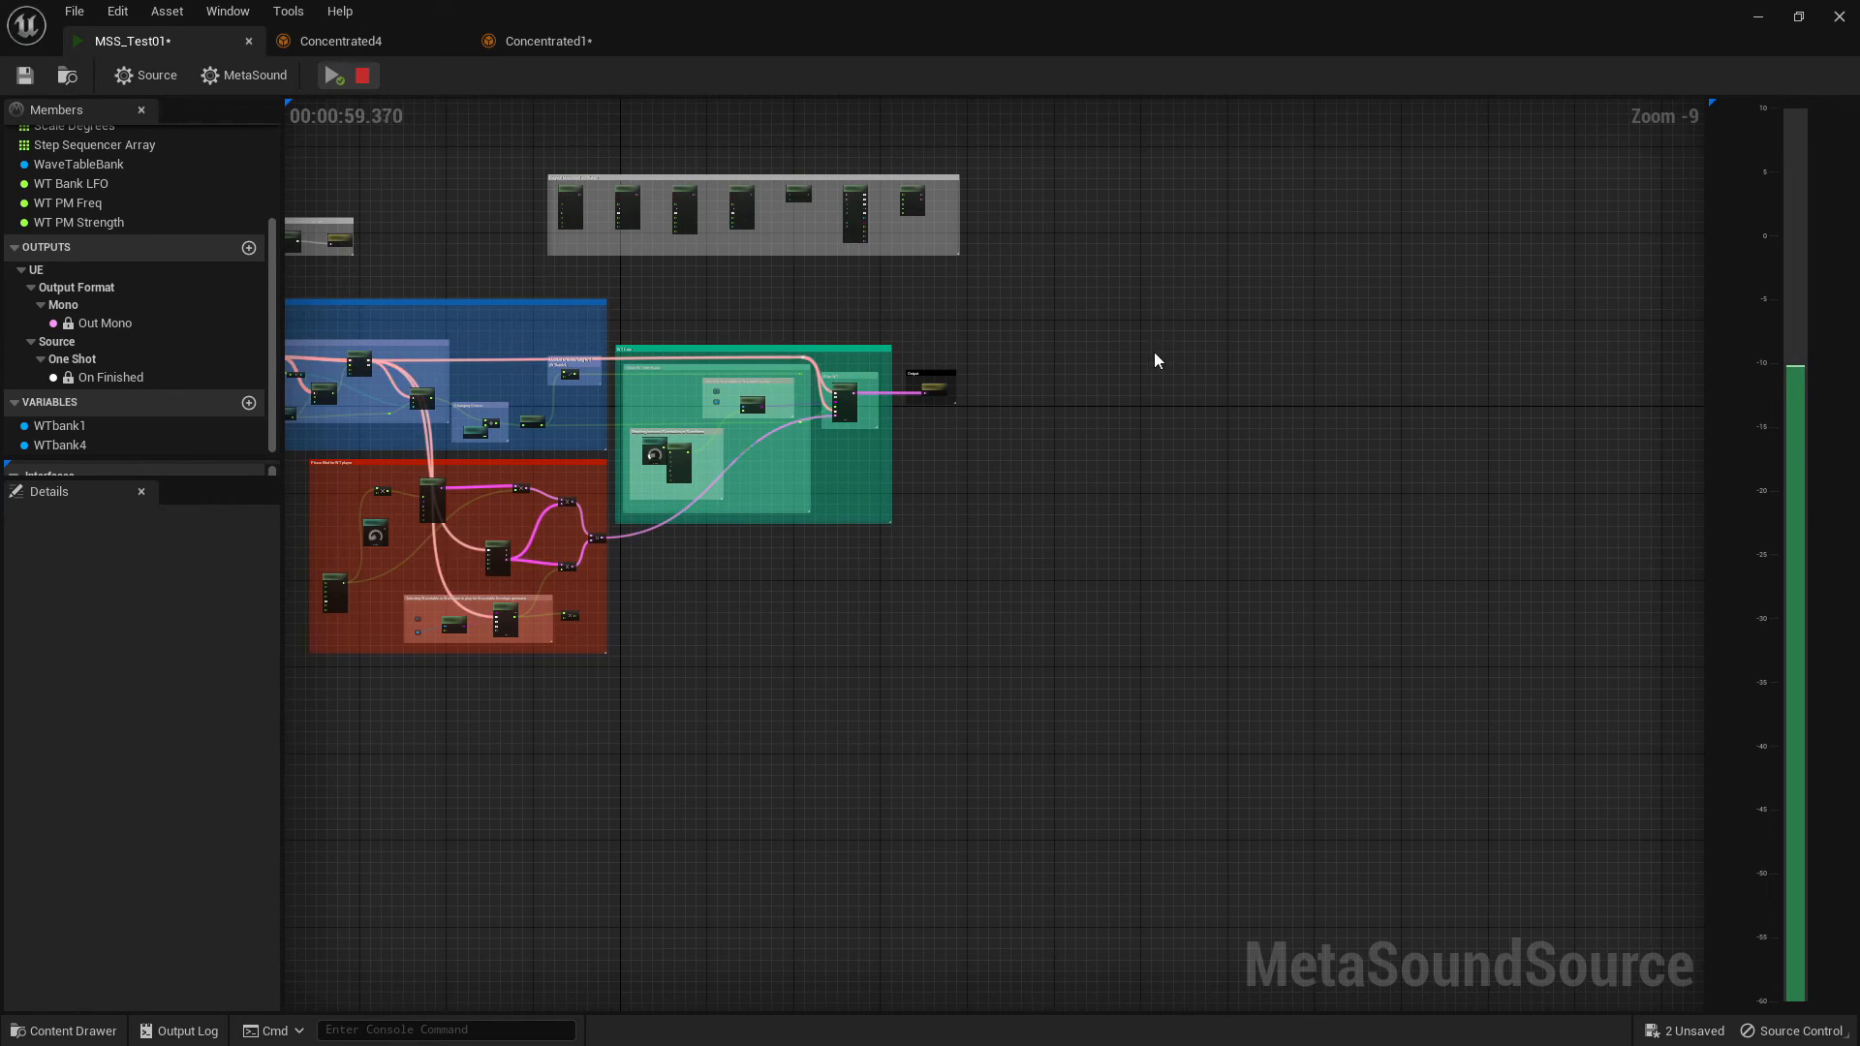
right_click_drag(1155, 361, 1422, 491)
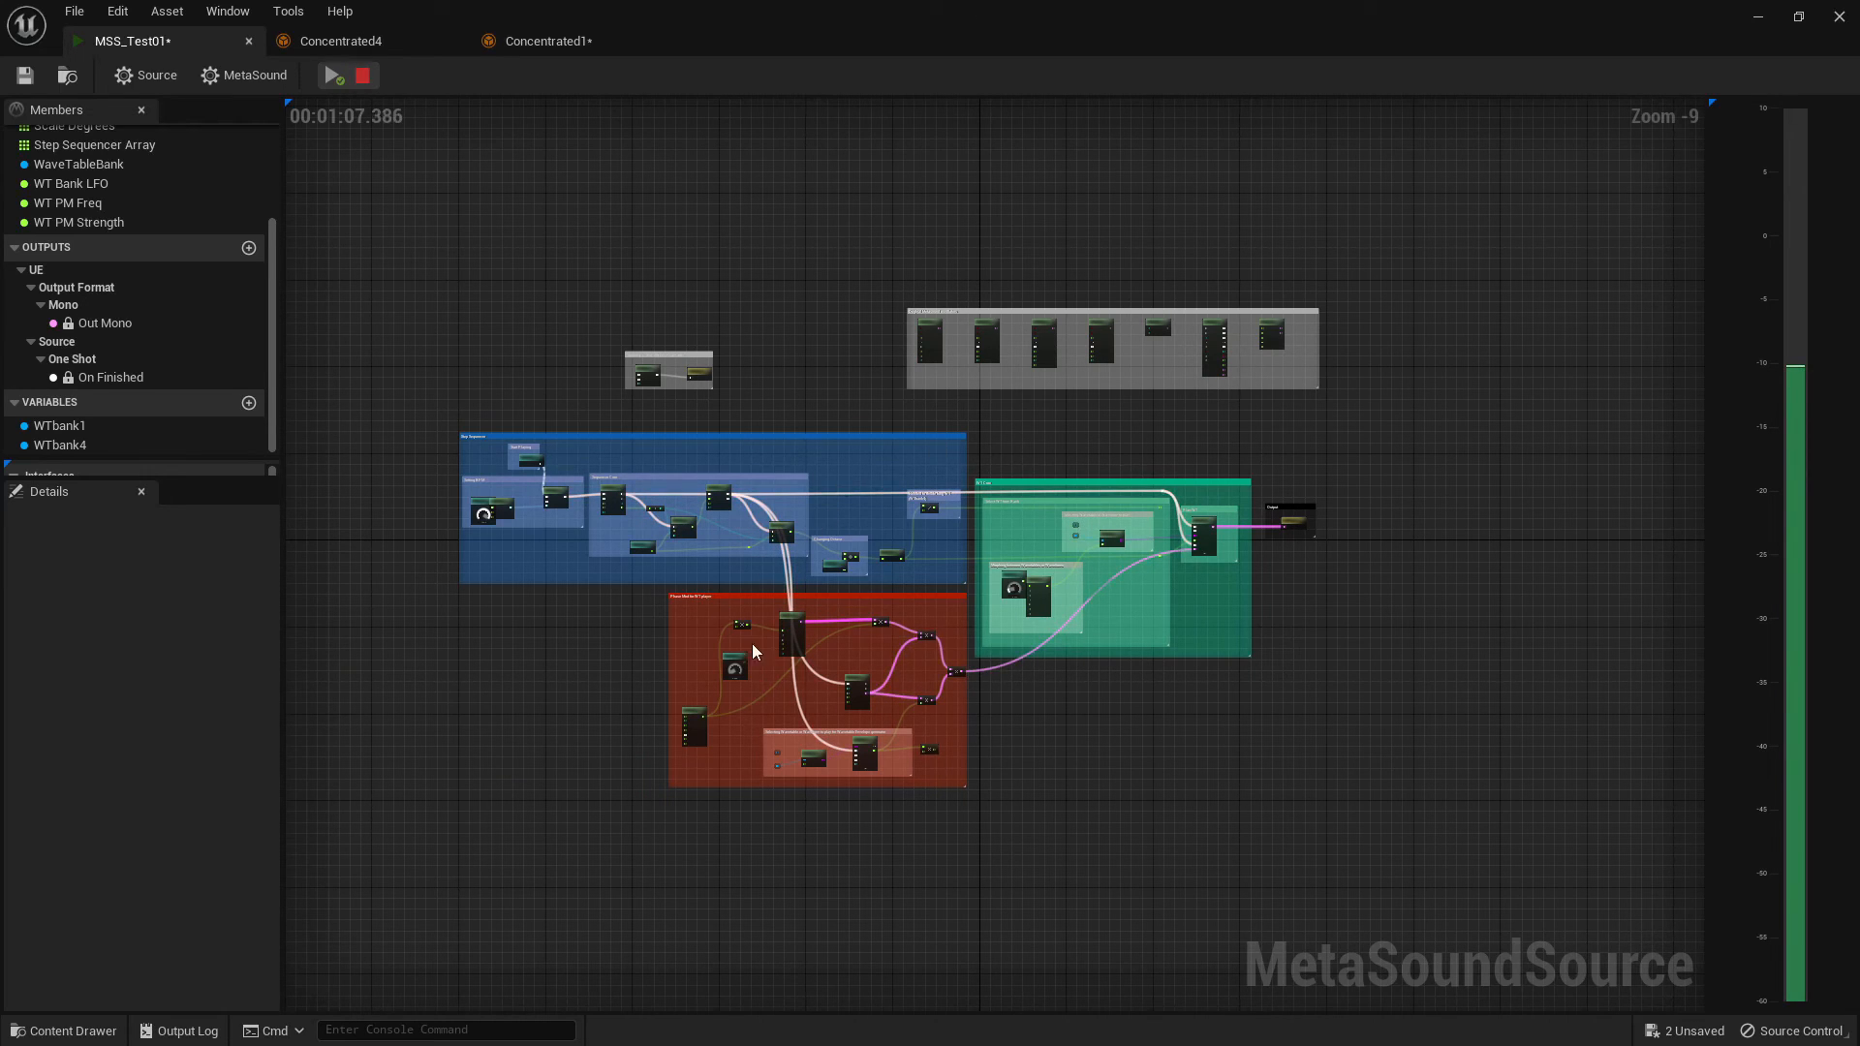
scroll(780, 690, "up", 7)
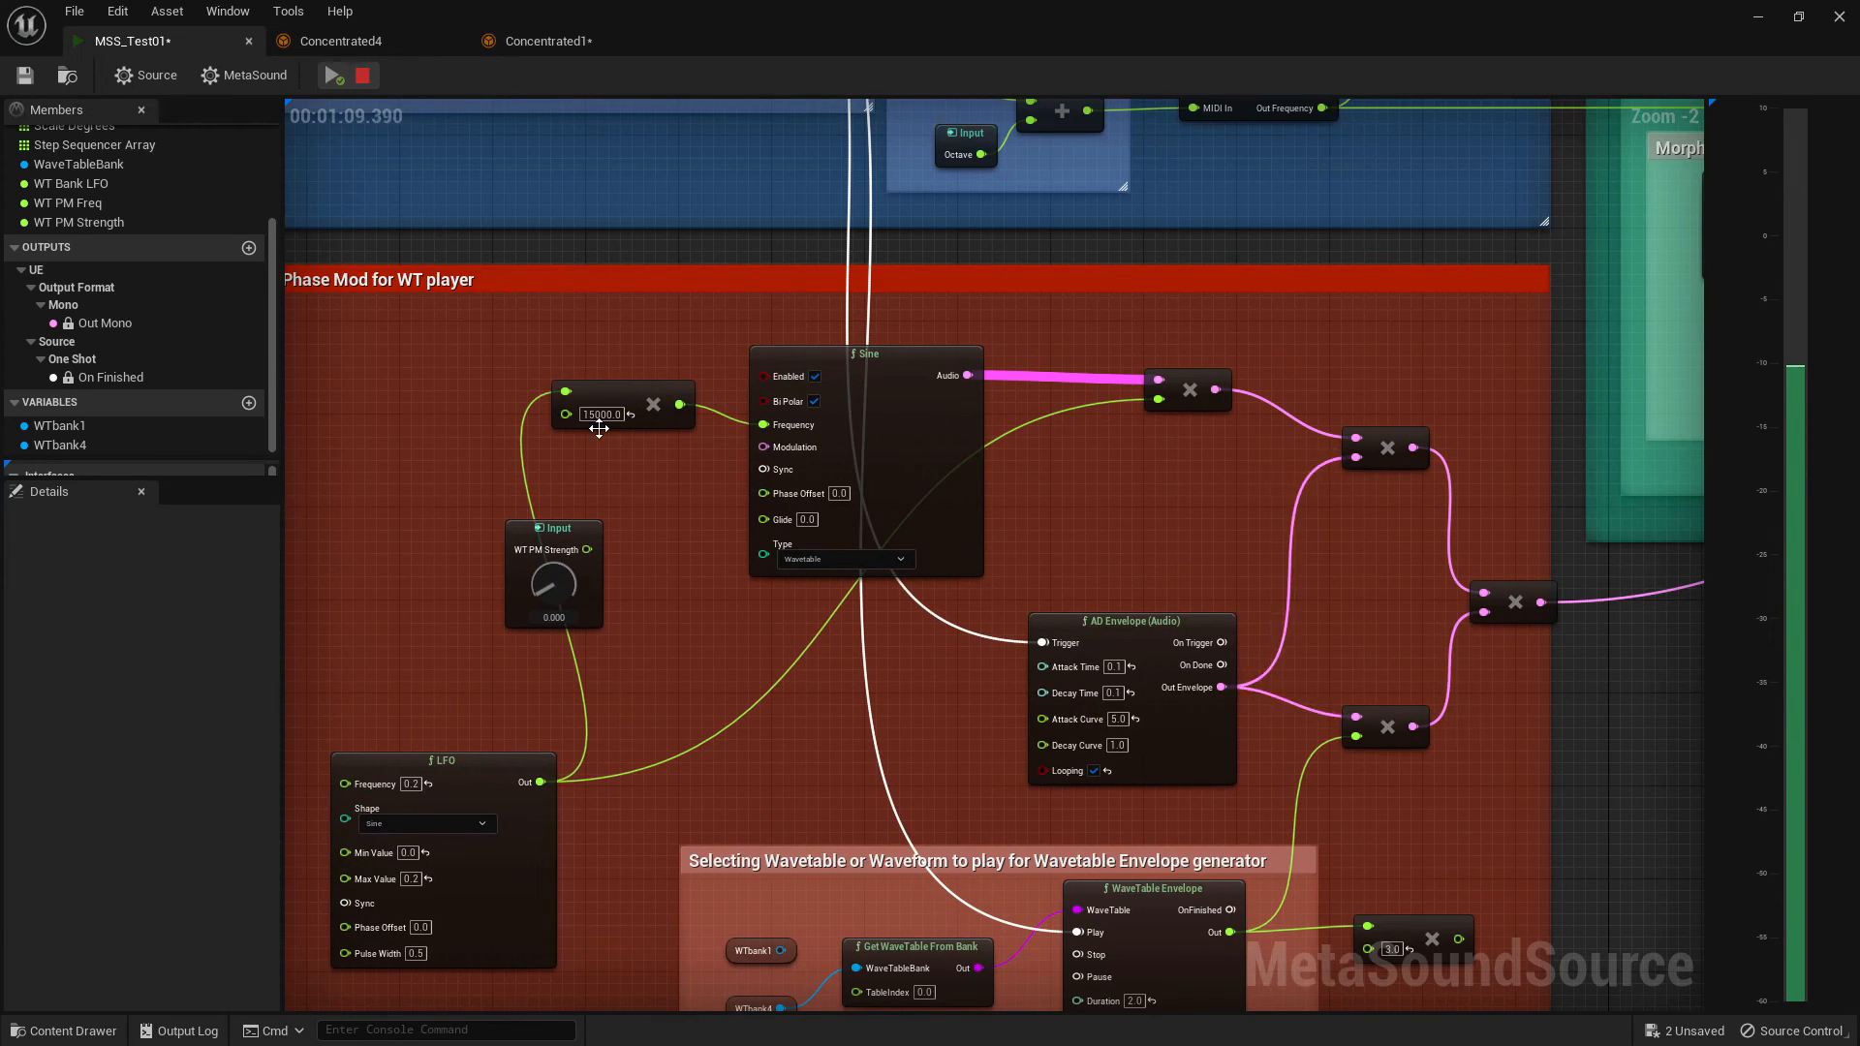
left_click(598, 416)
type("1000")
key("Return")
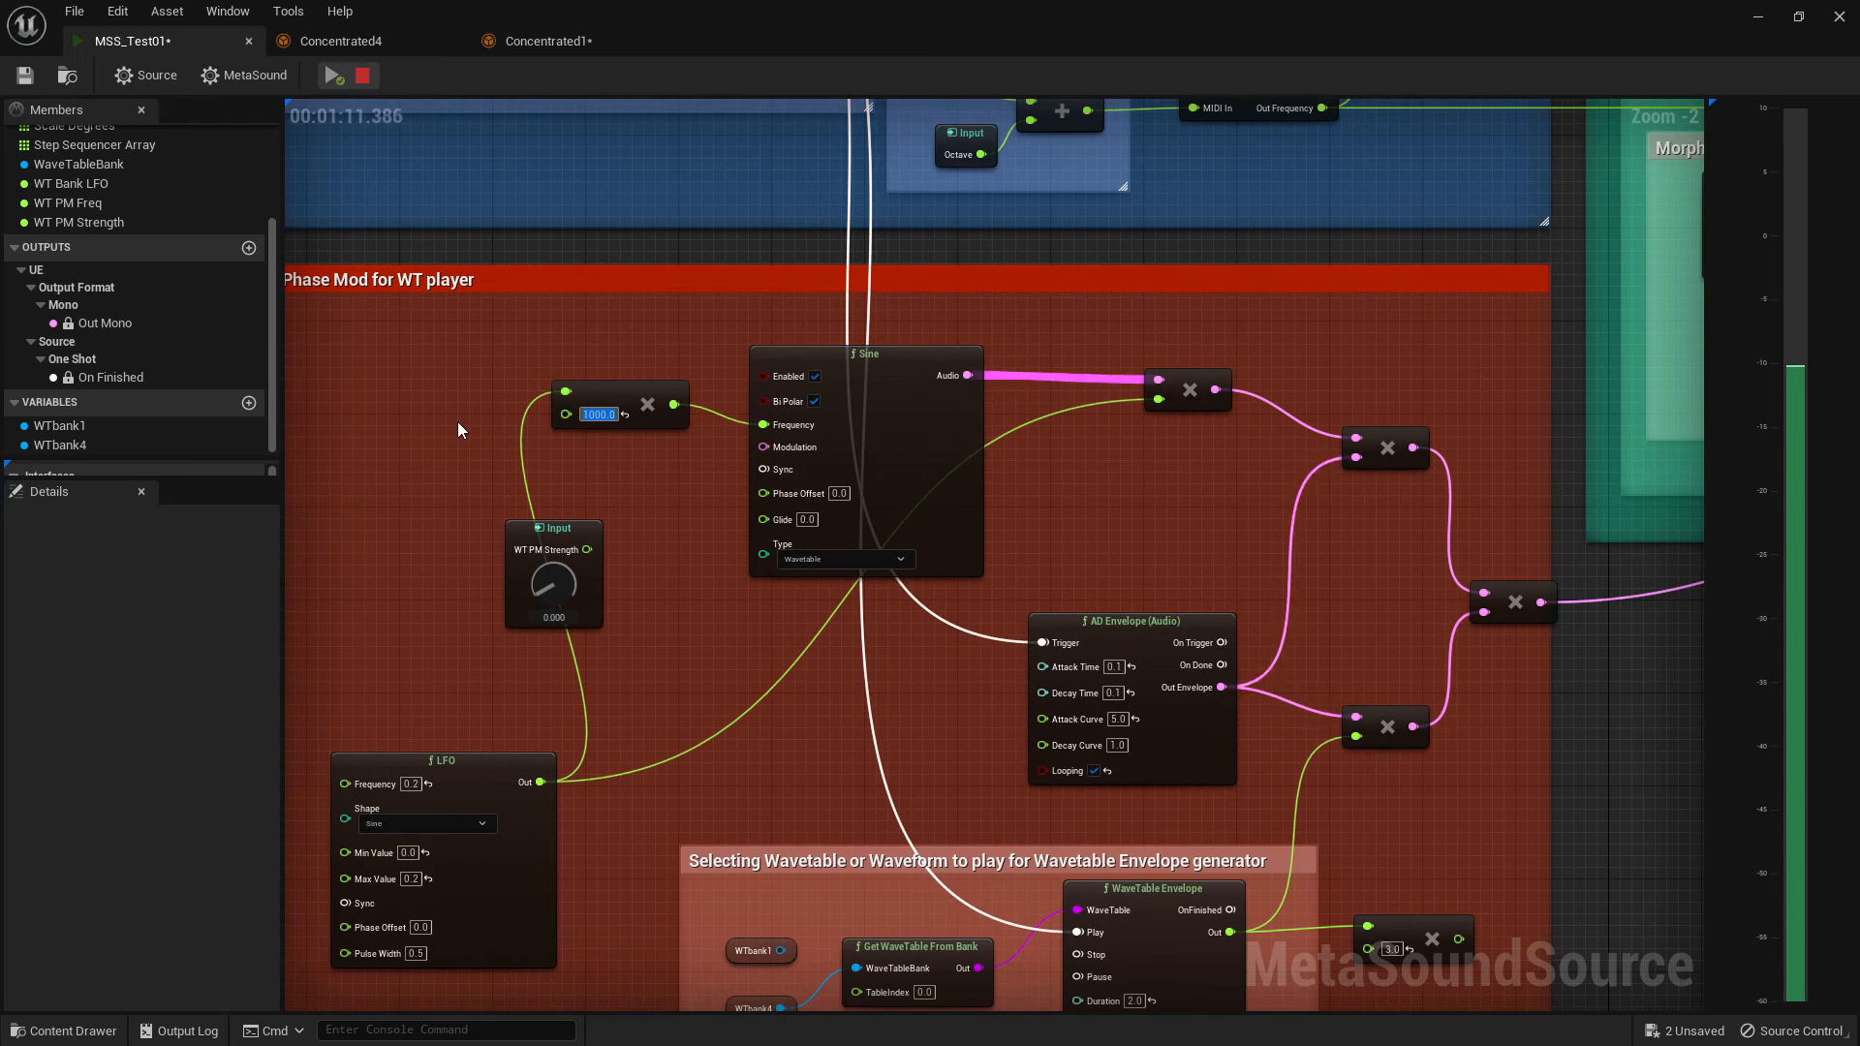
left_click(401, 472)
key("space")
key("space")
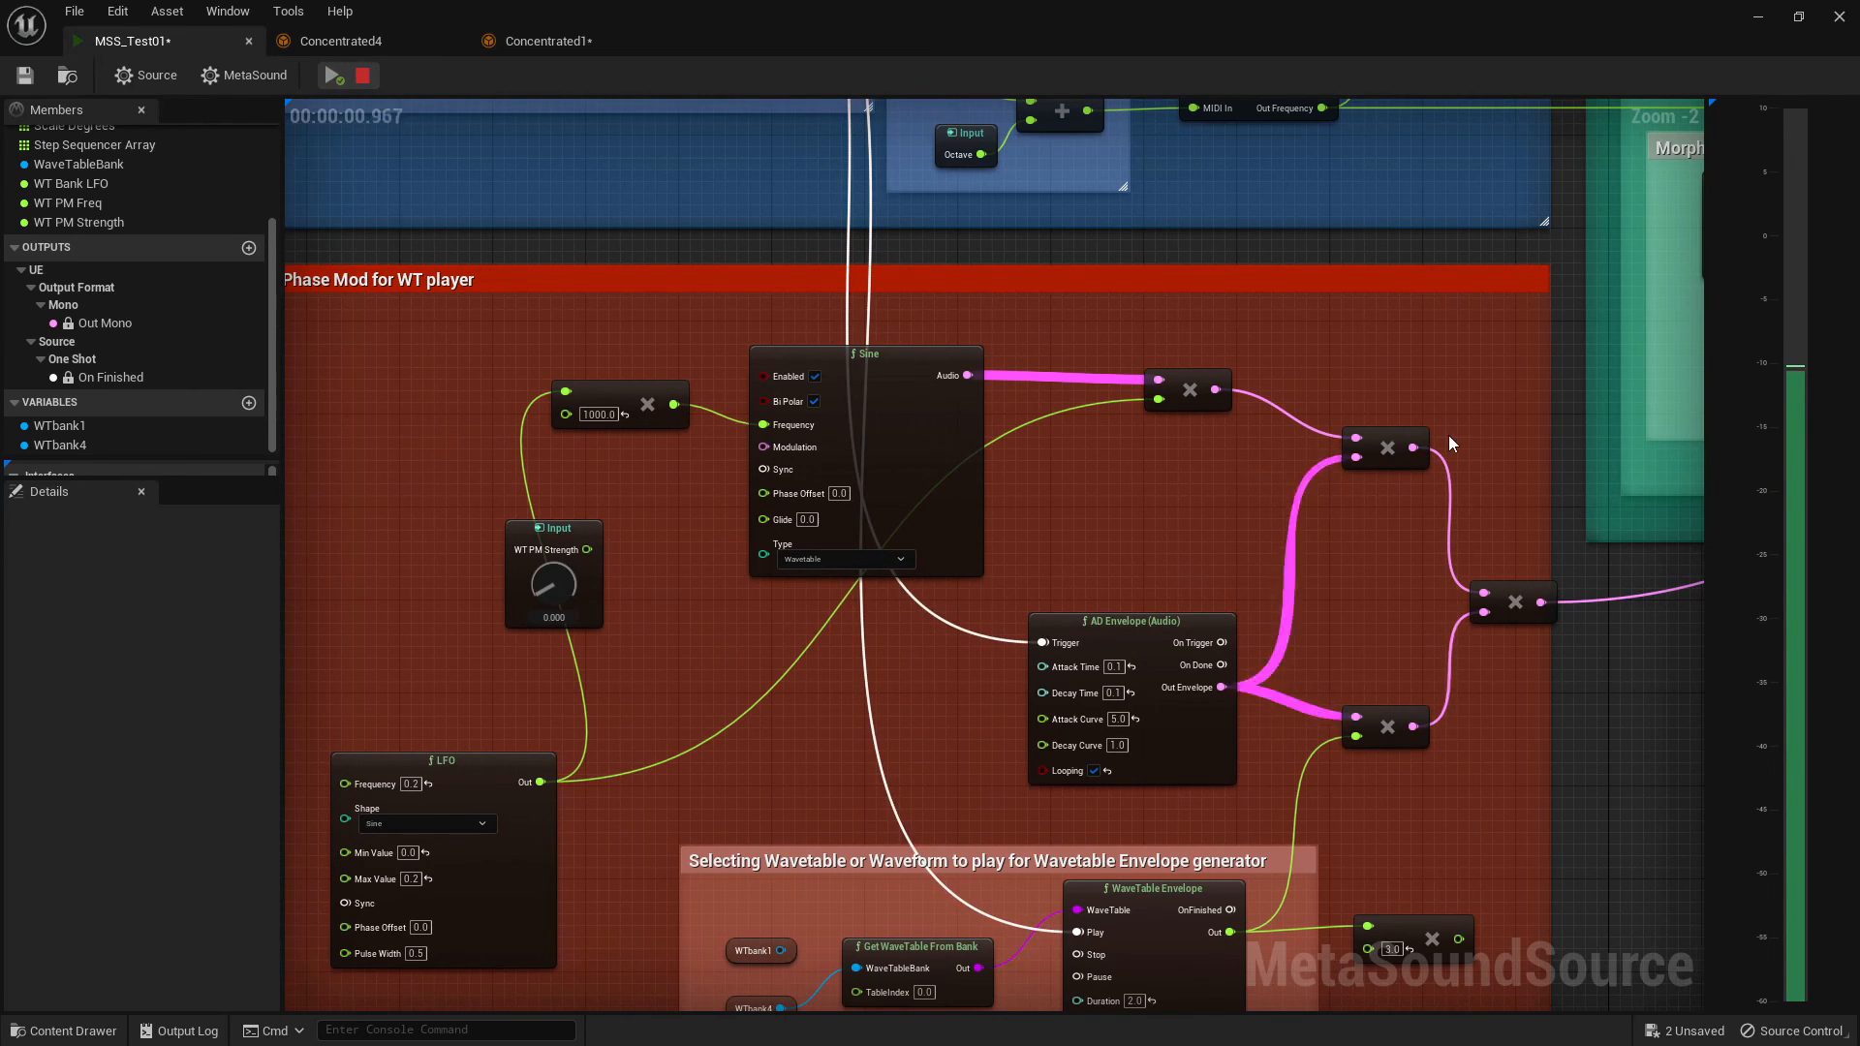
- Set the multiplicand of the Multiply node feeding the Sine's frequency to 900000 and restart playback
scroll(1449, 441, "down", 4)
scroll(1310, 419, "up", 4)
right_click_drag(1310, 418, 898, 464)
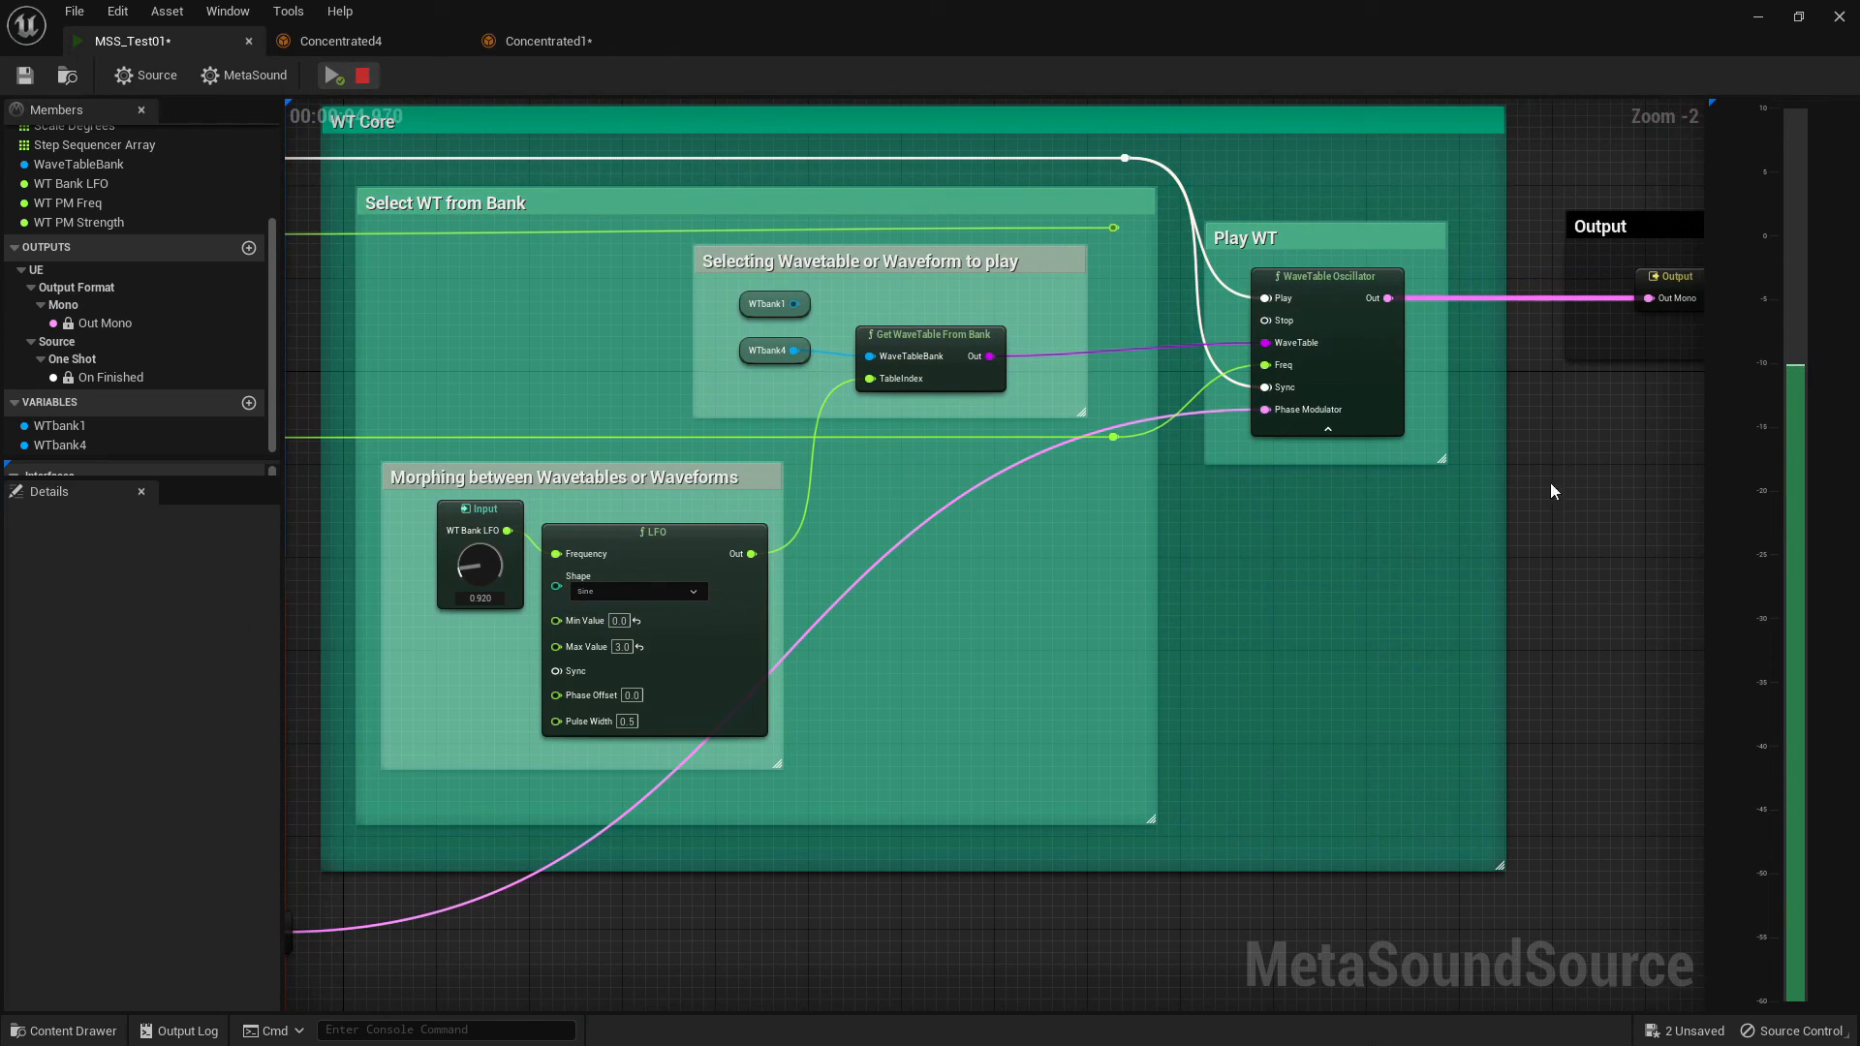
scroll(1114, 652, "down", 5)
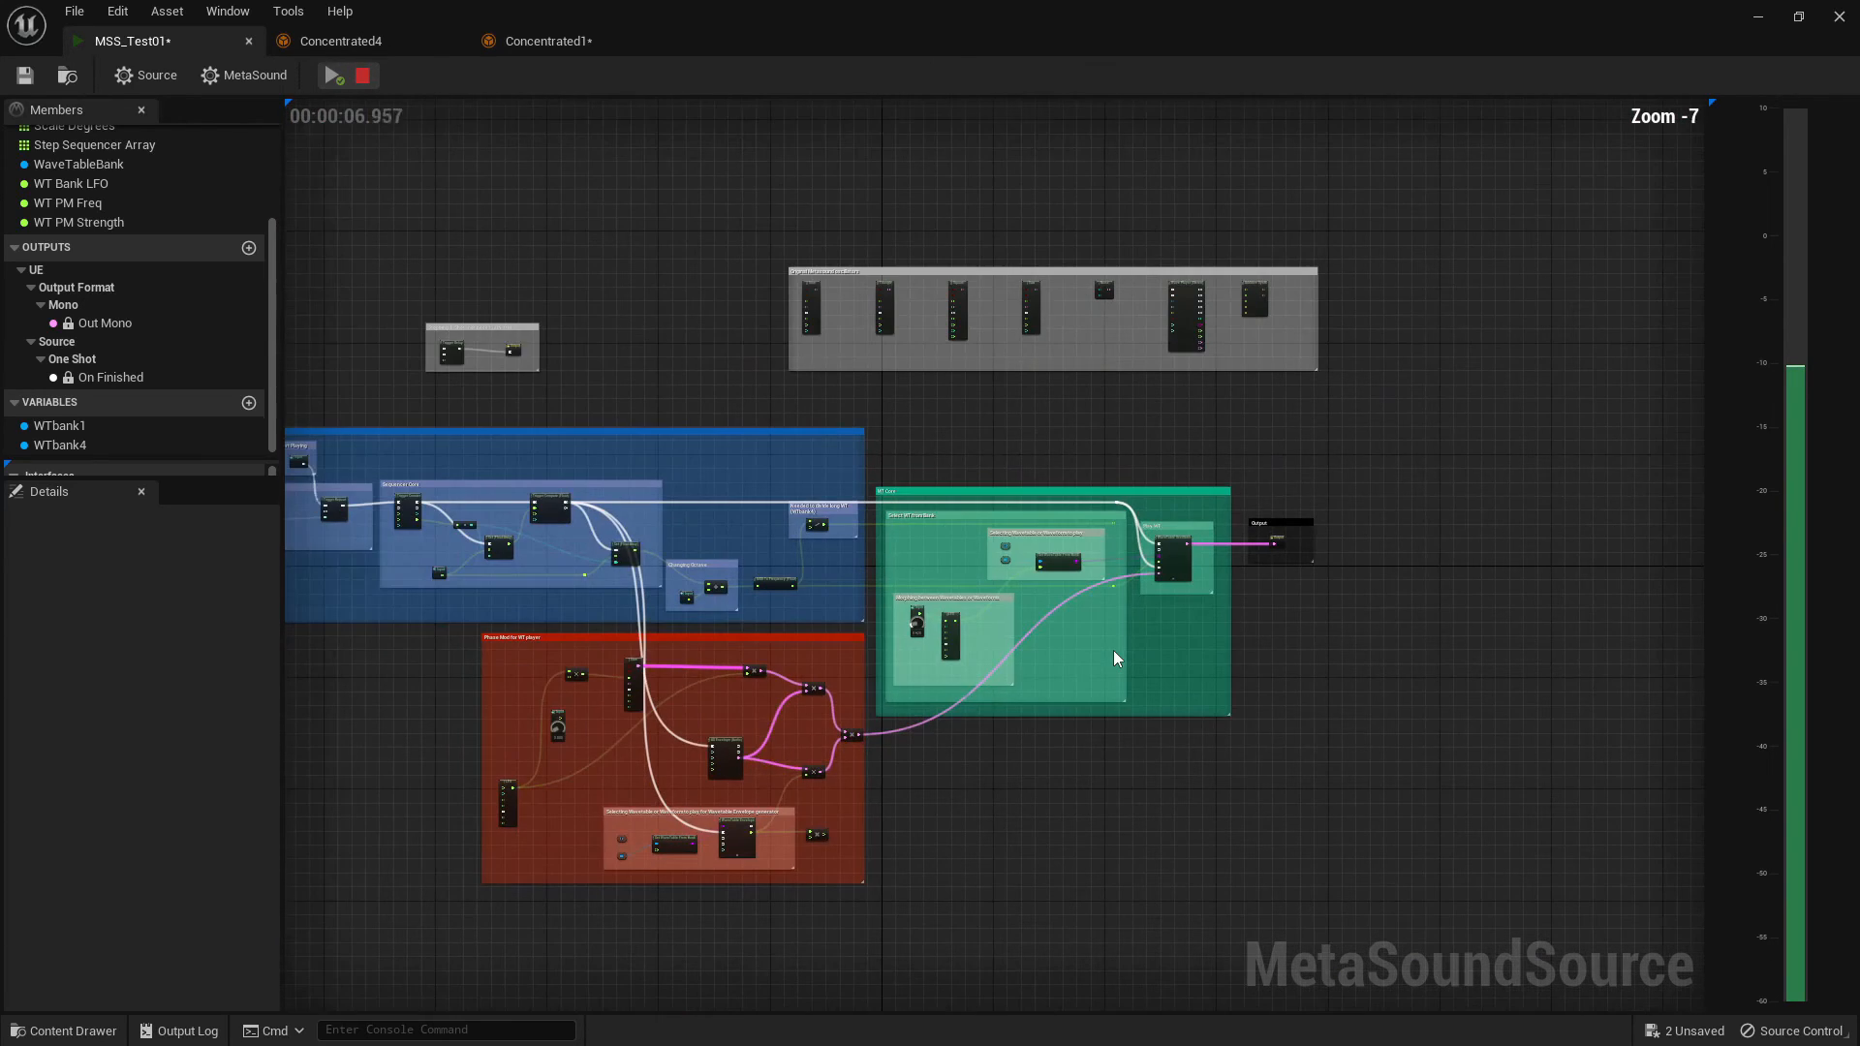
scroll(601, 644, "up", 7)
left_click(496, 804)
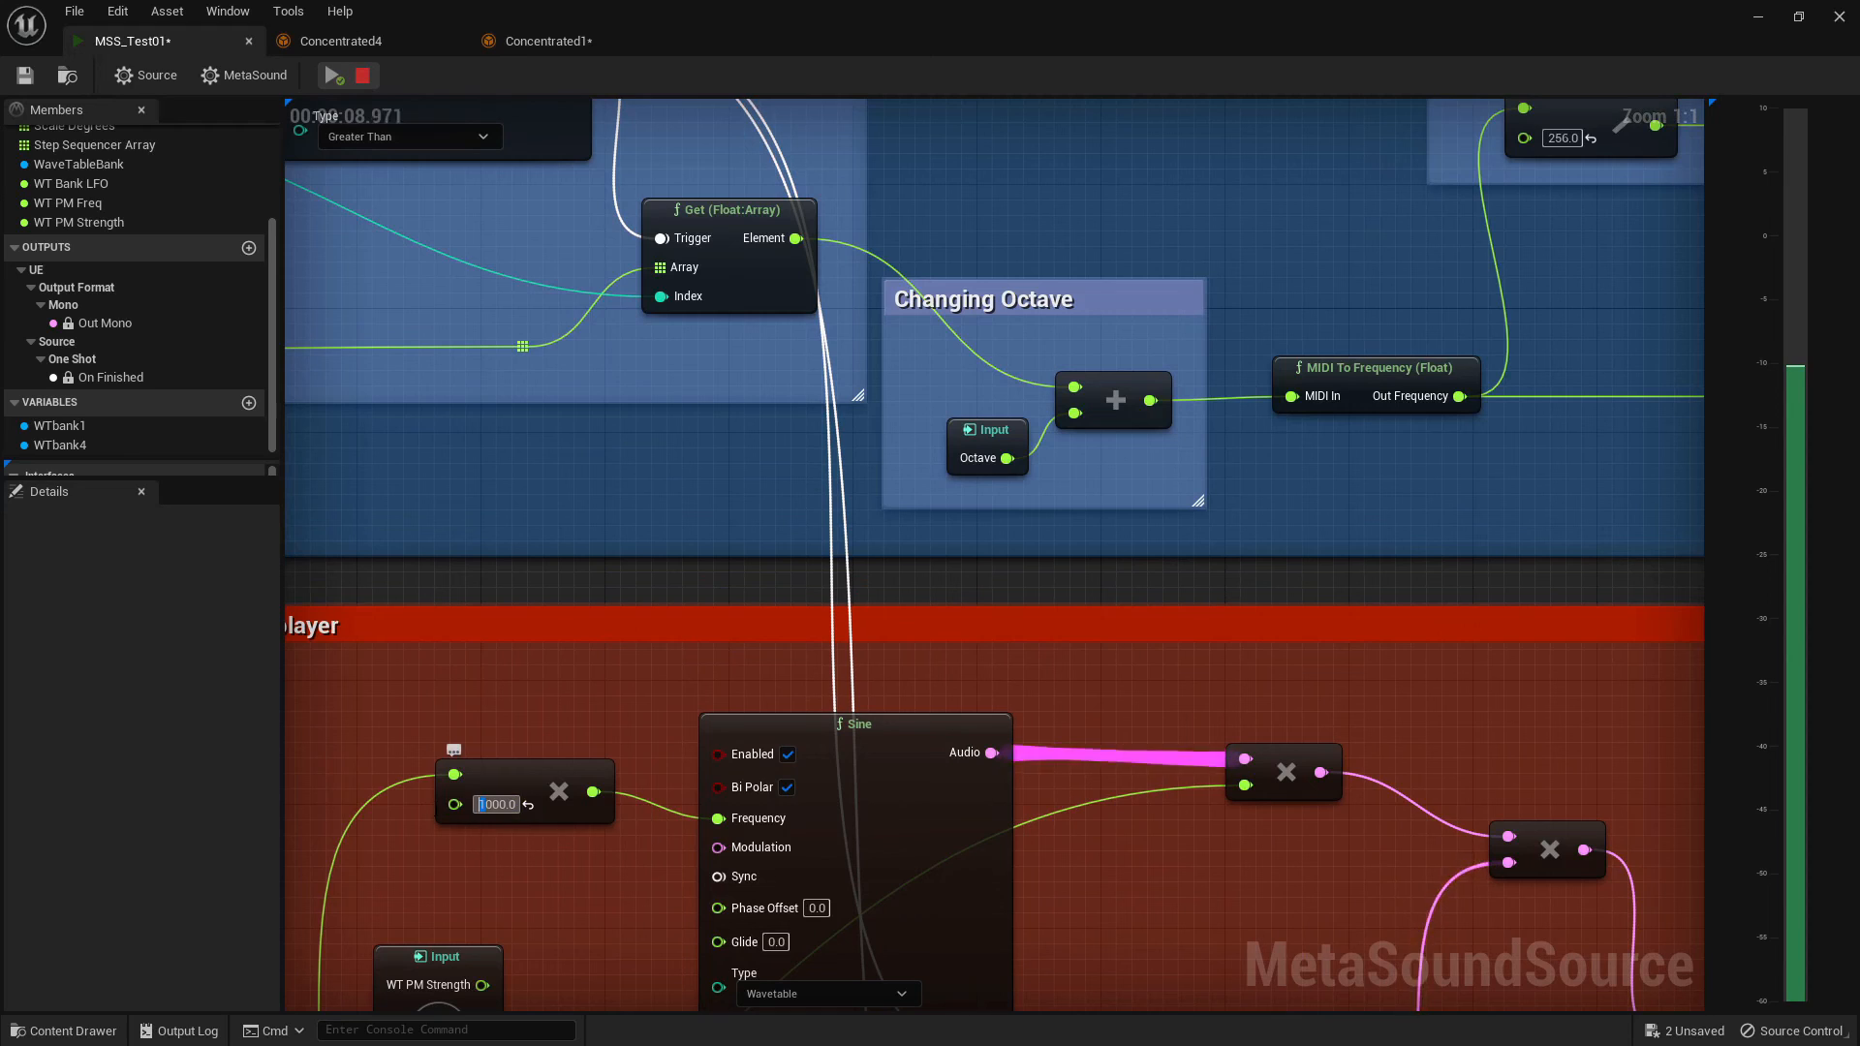
mouse_move(563, 758)
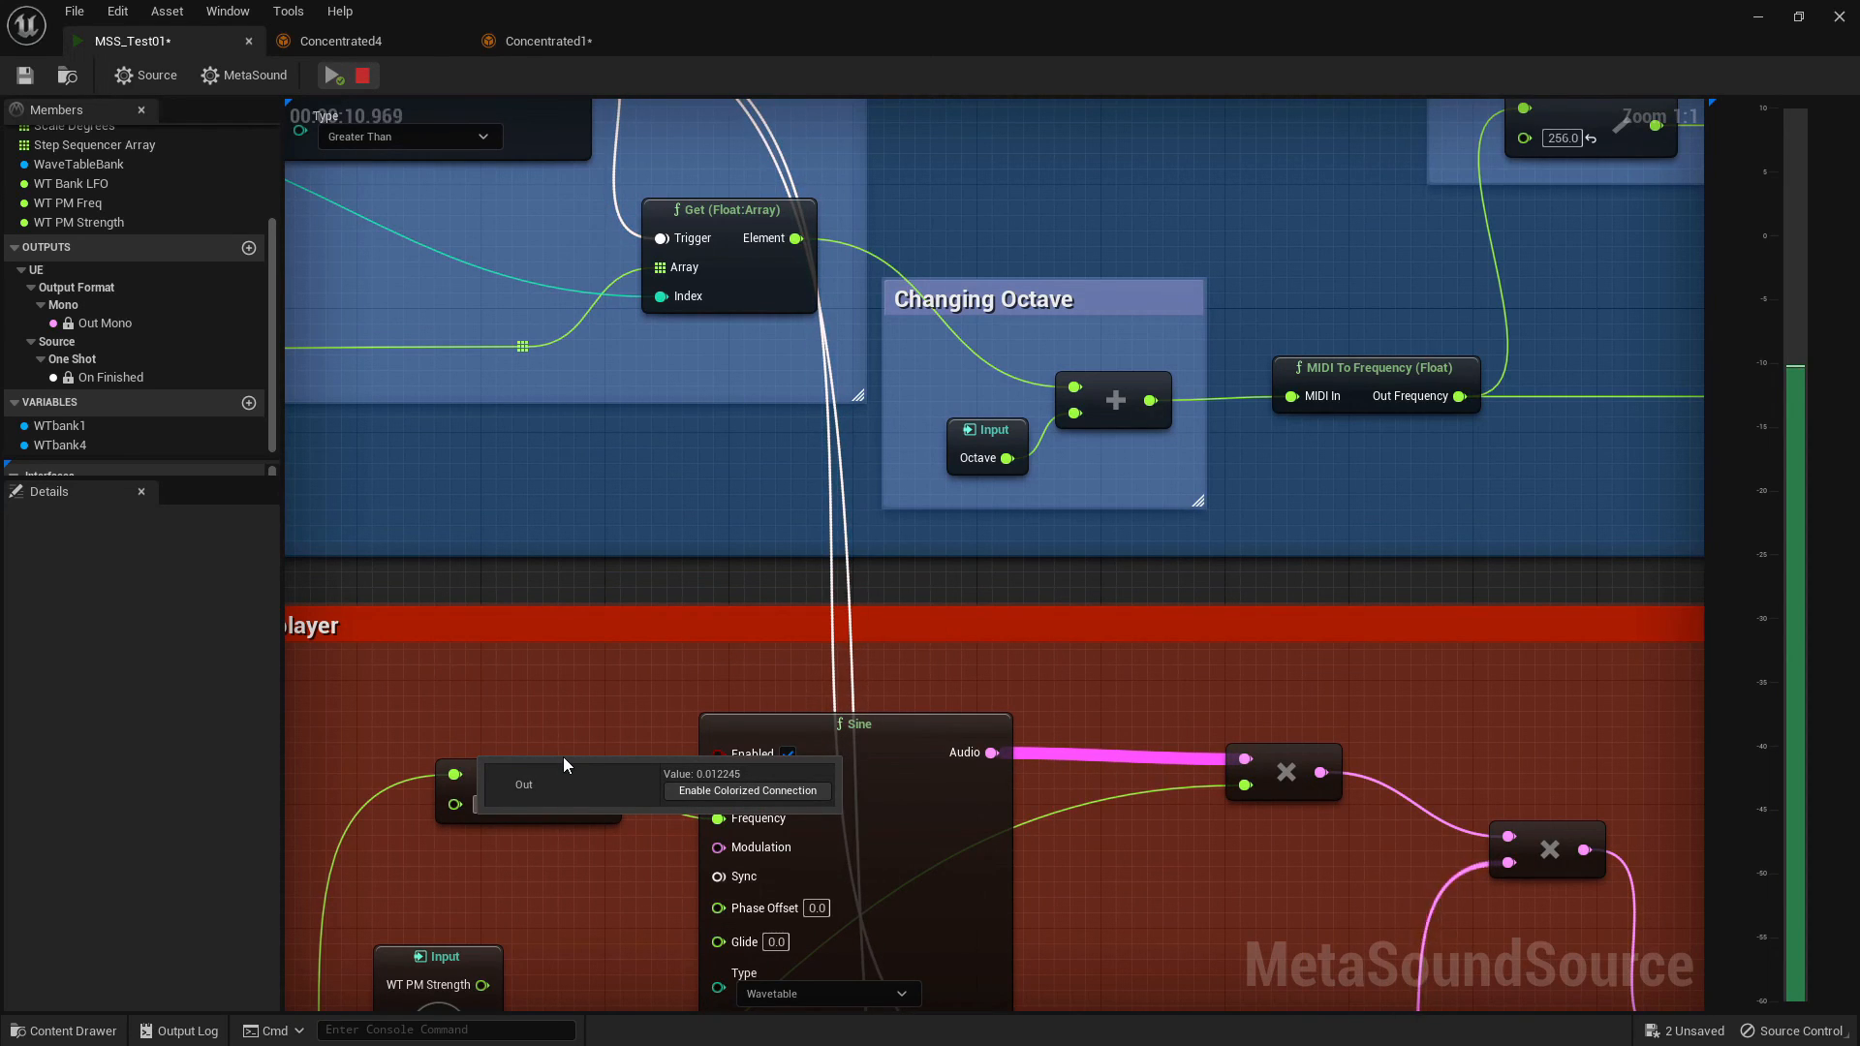
left_click(515, 706)
key("space")
key("space")
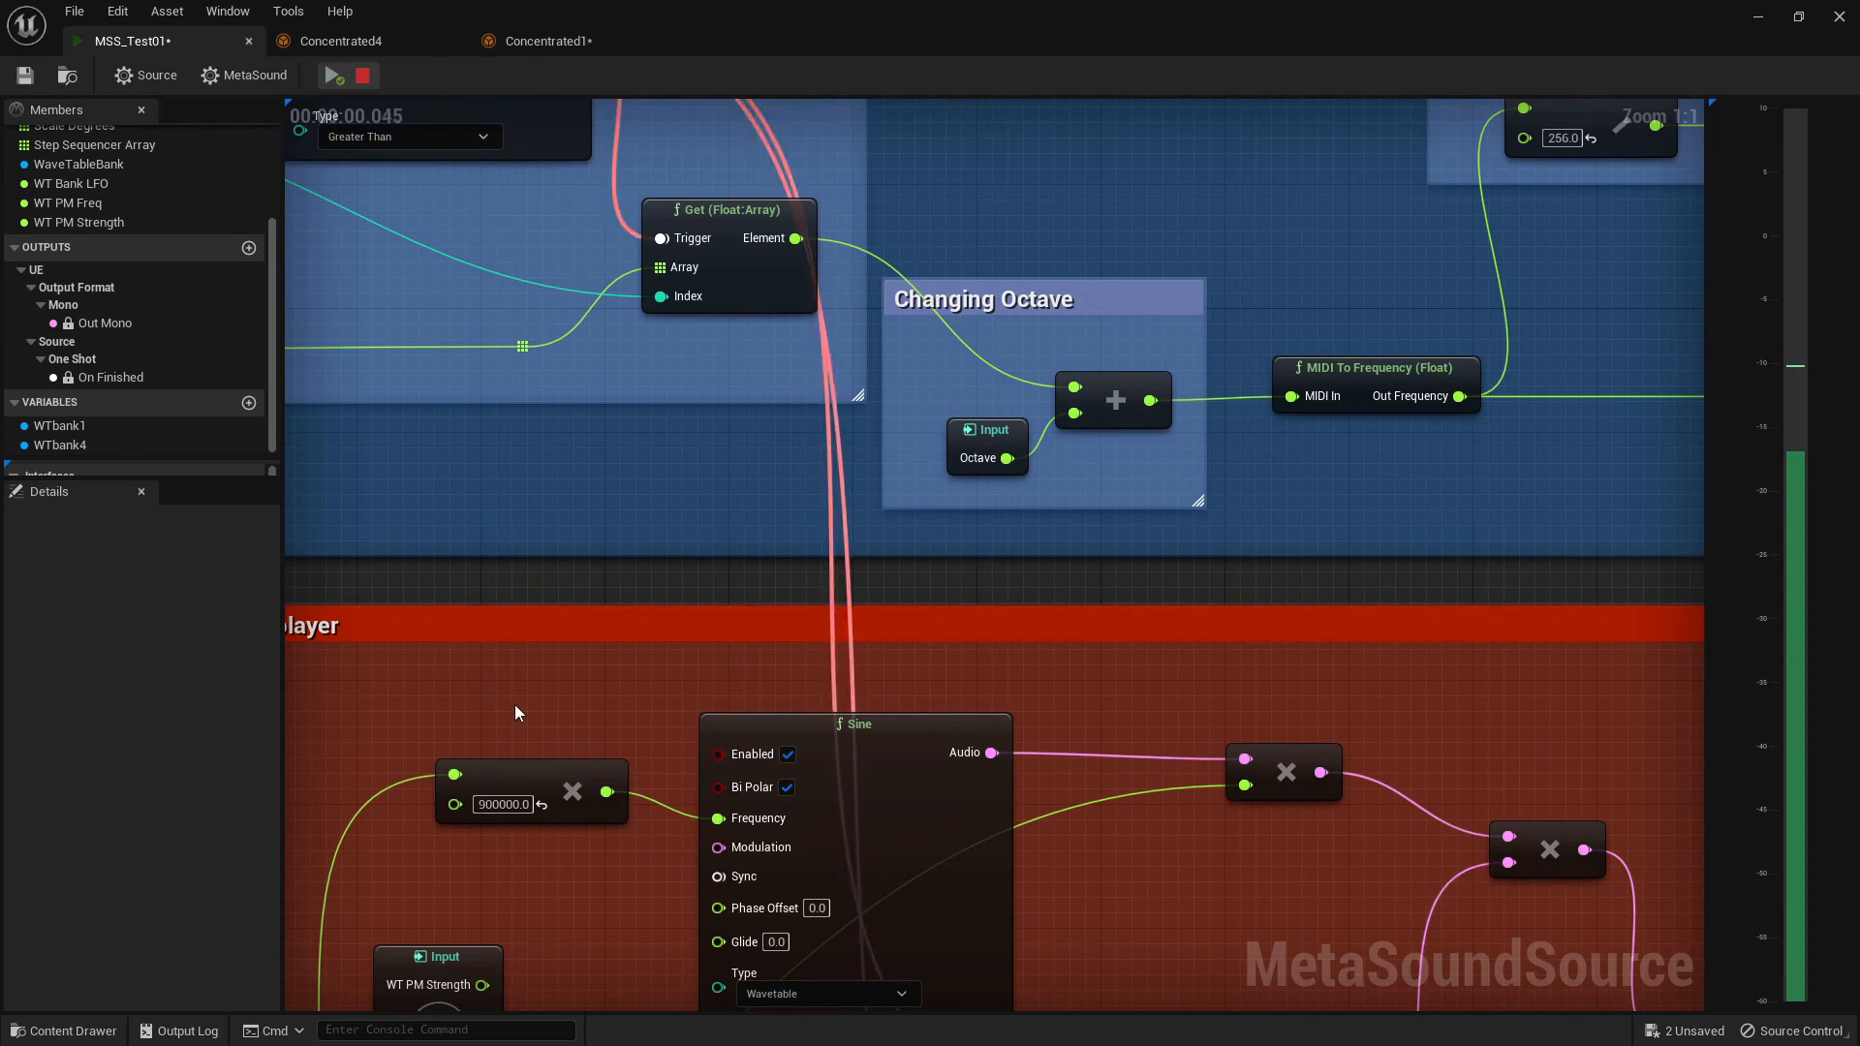
scroll(574, 711, "down", 2)
right_click_drag(574, 711, 725, 575)
right_click_drag(737, 773, 784, 530)
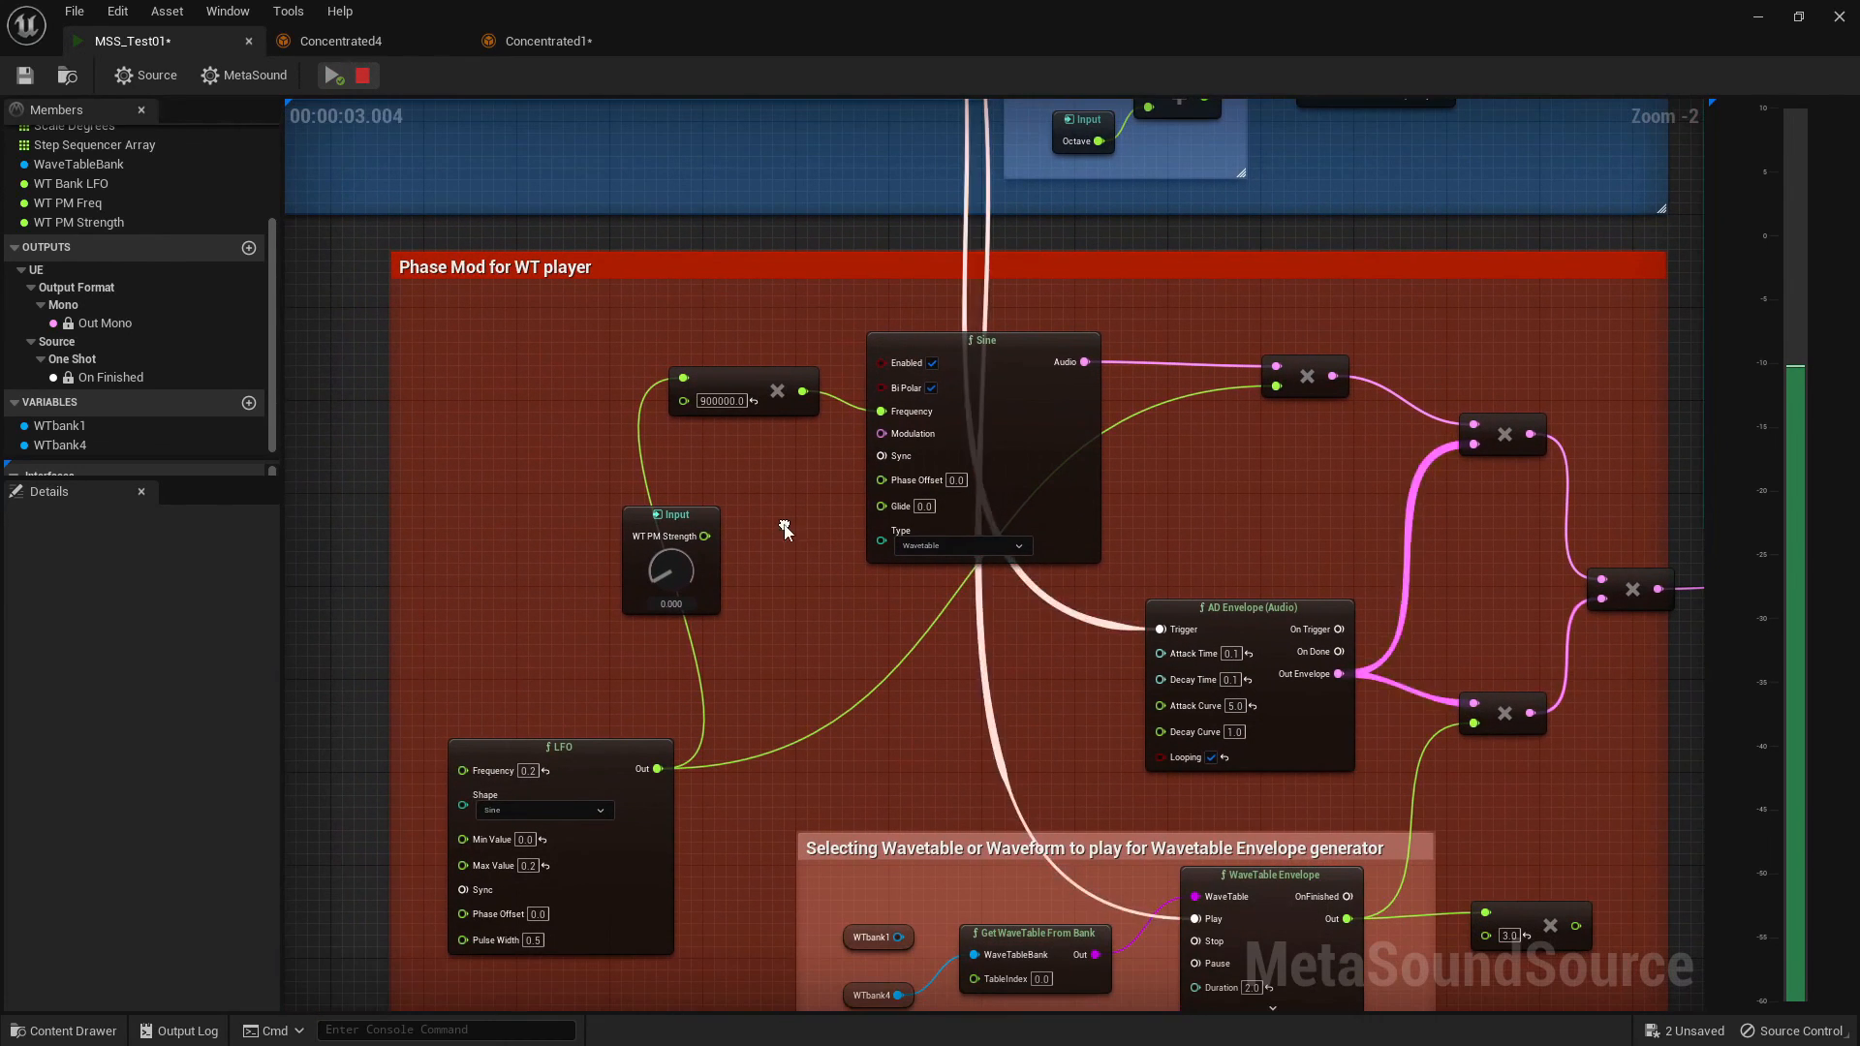
left_click(715, 401)
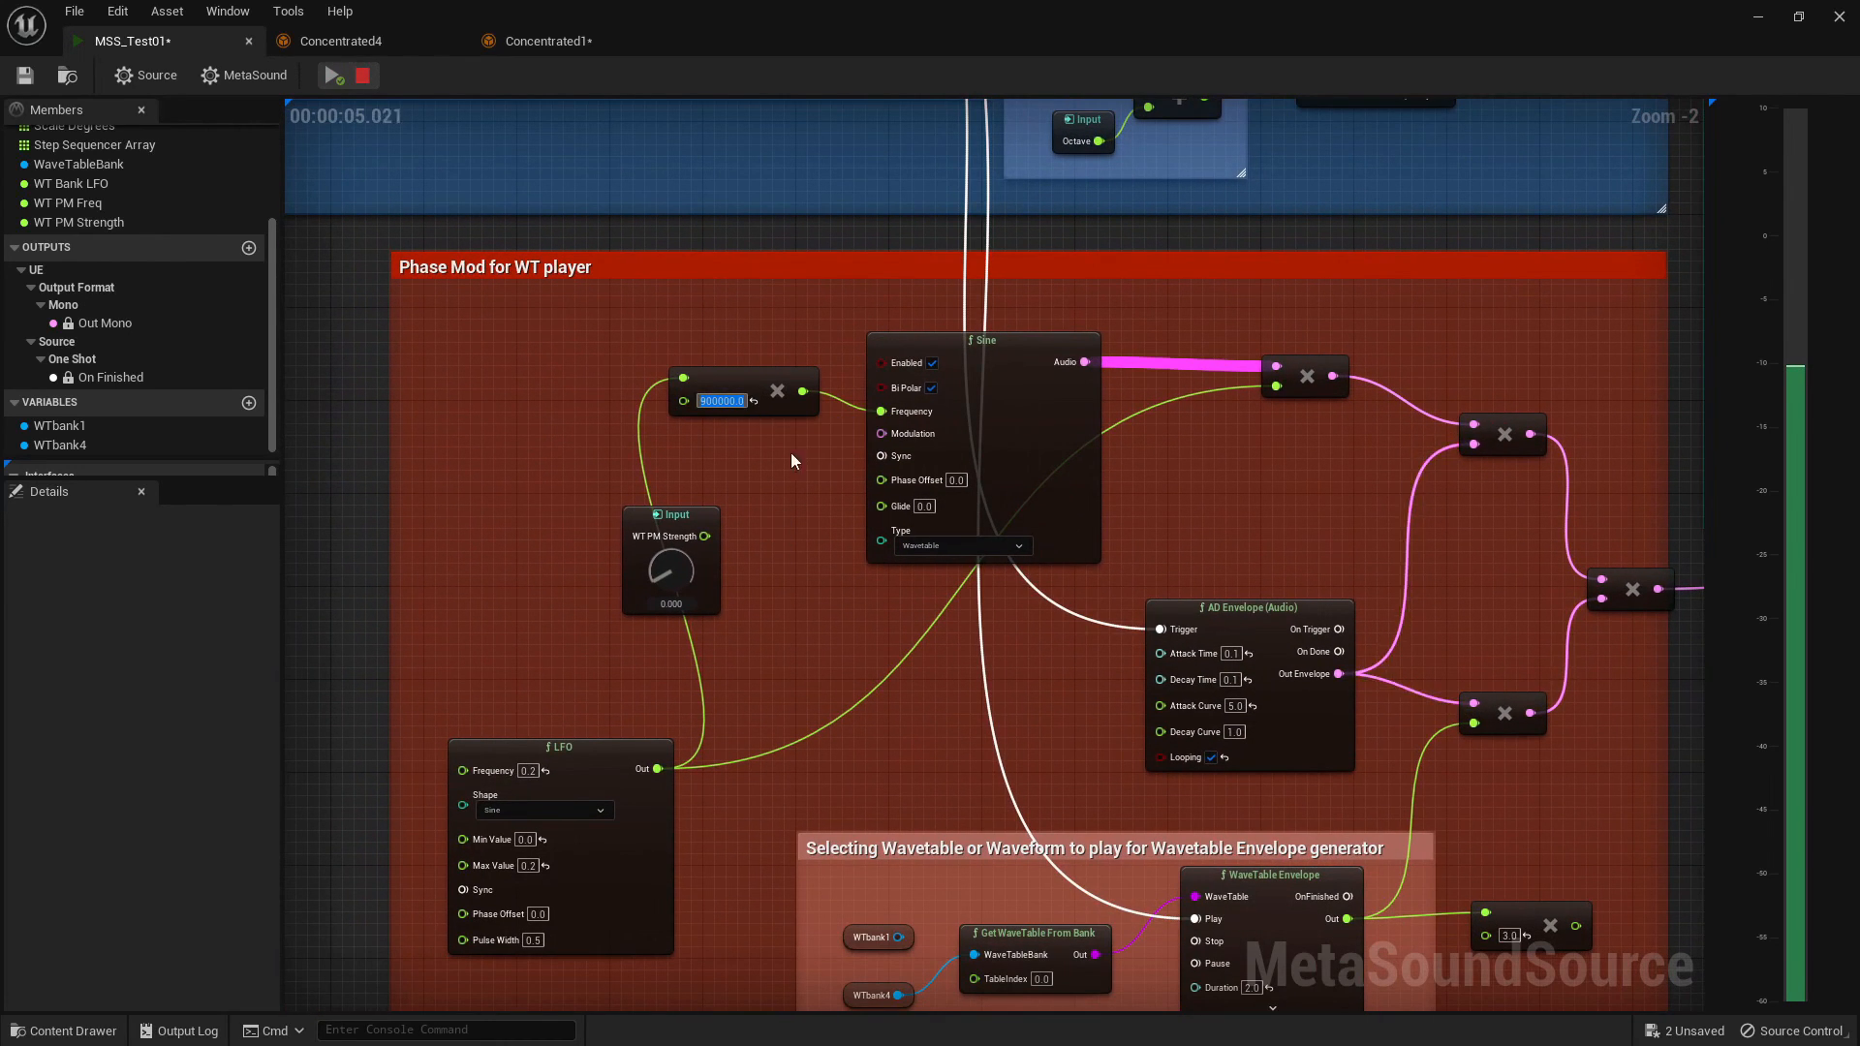
left_click(715, 399)
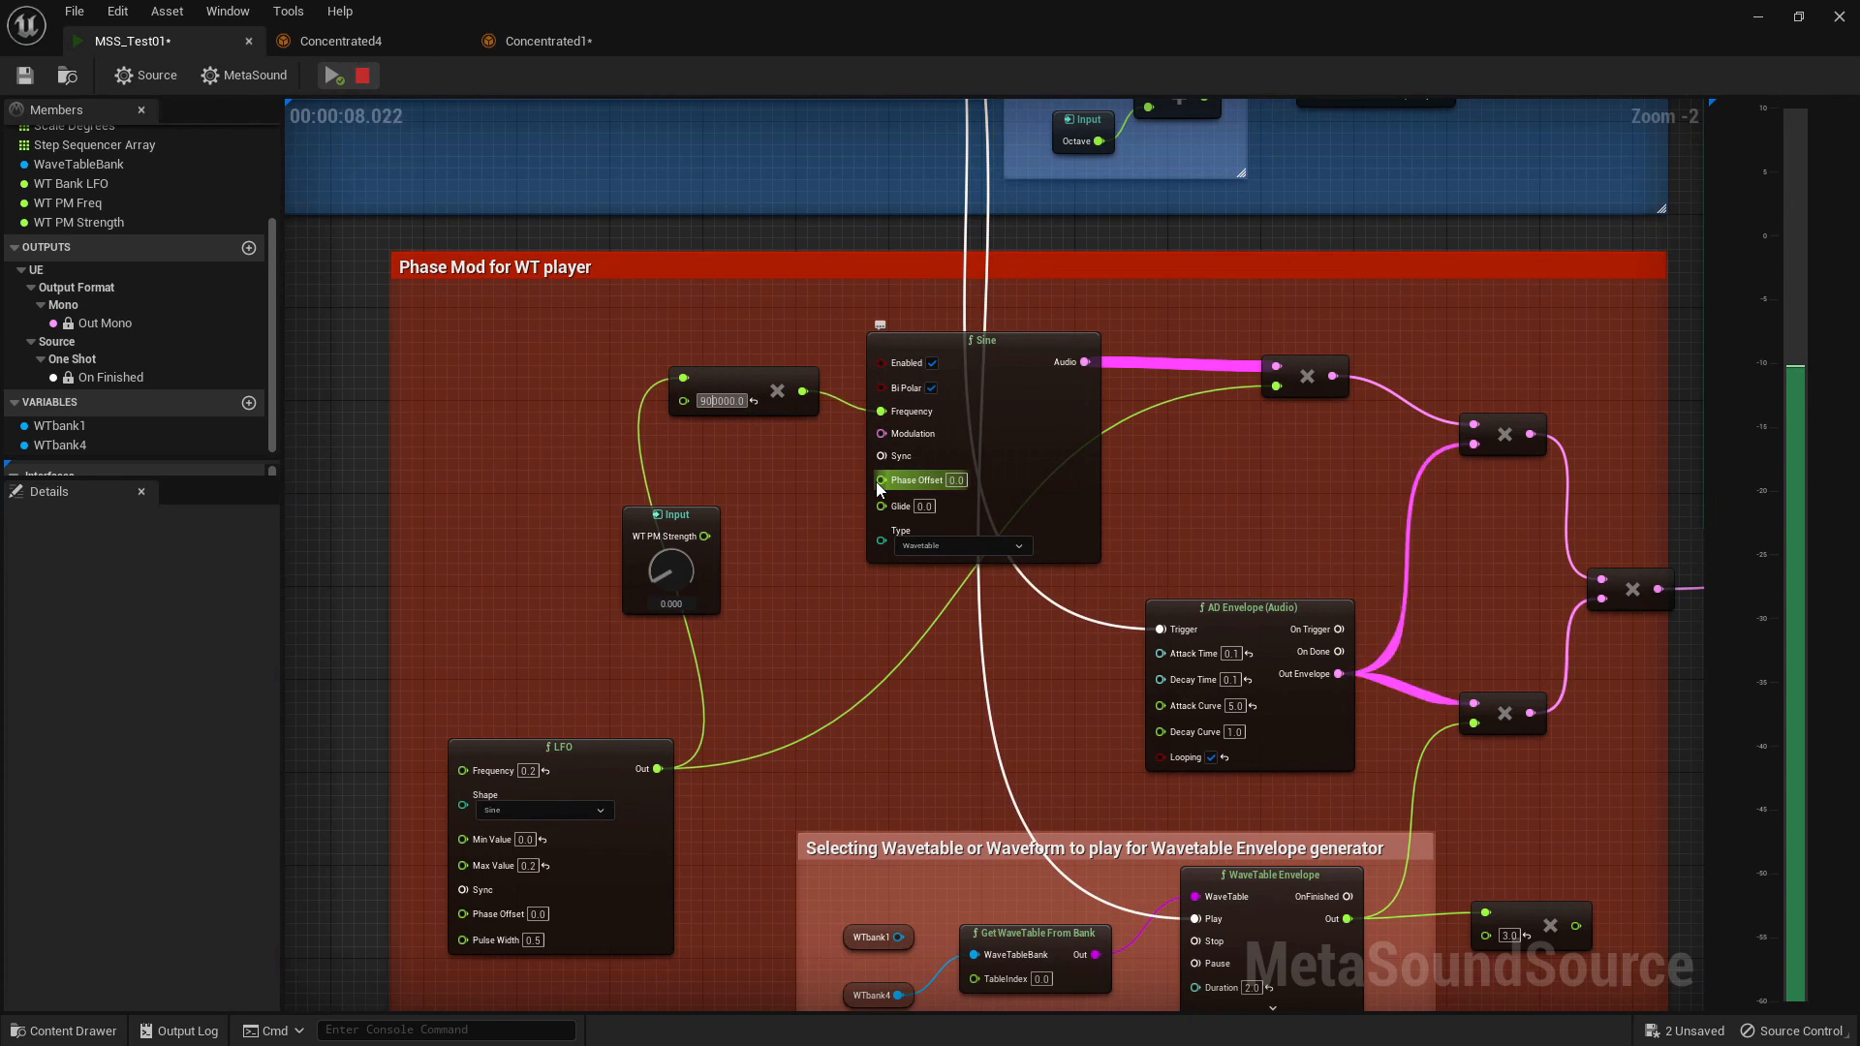
left_click(641, 323)
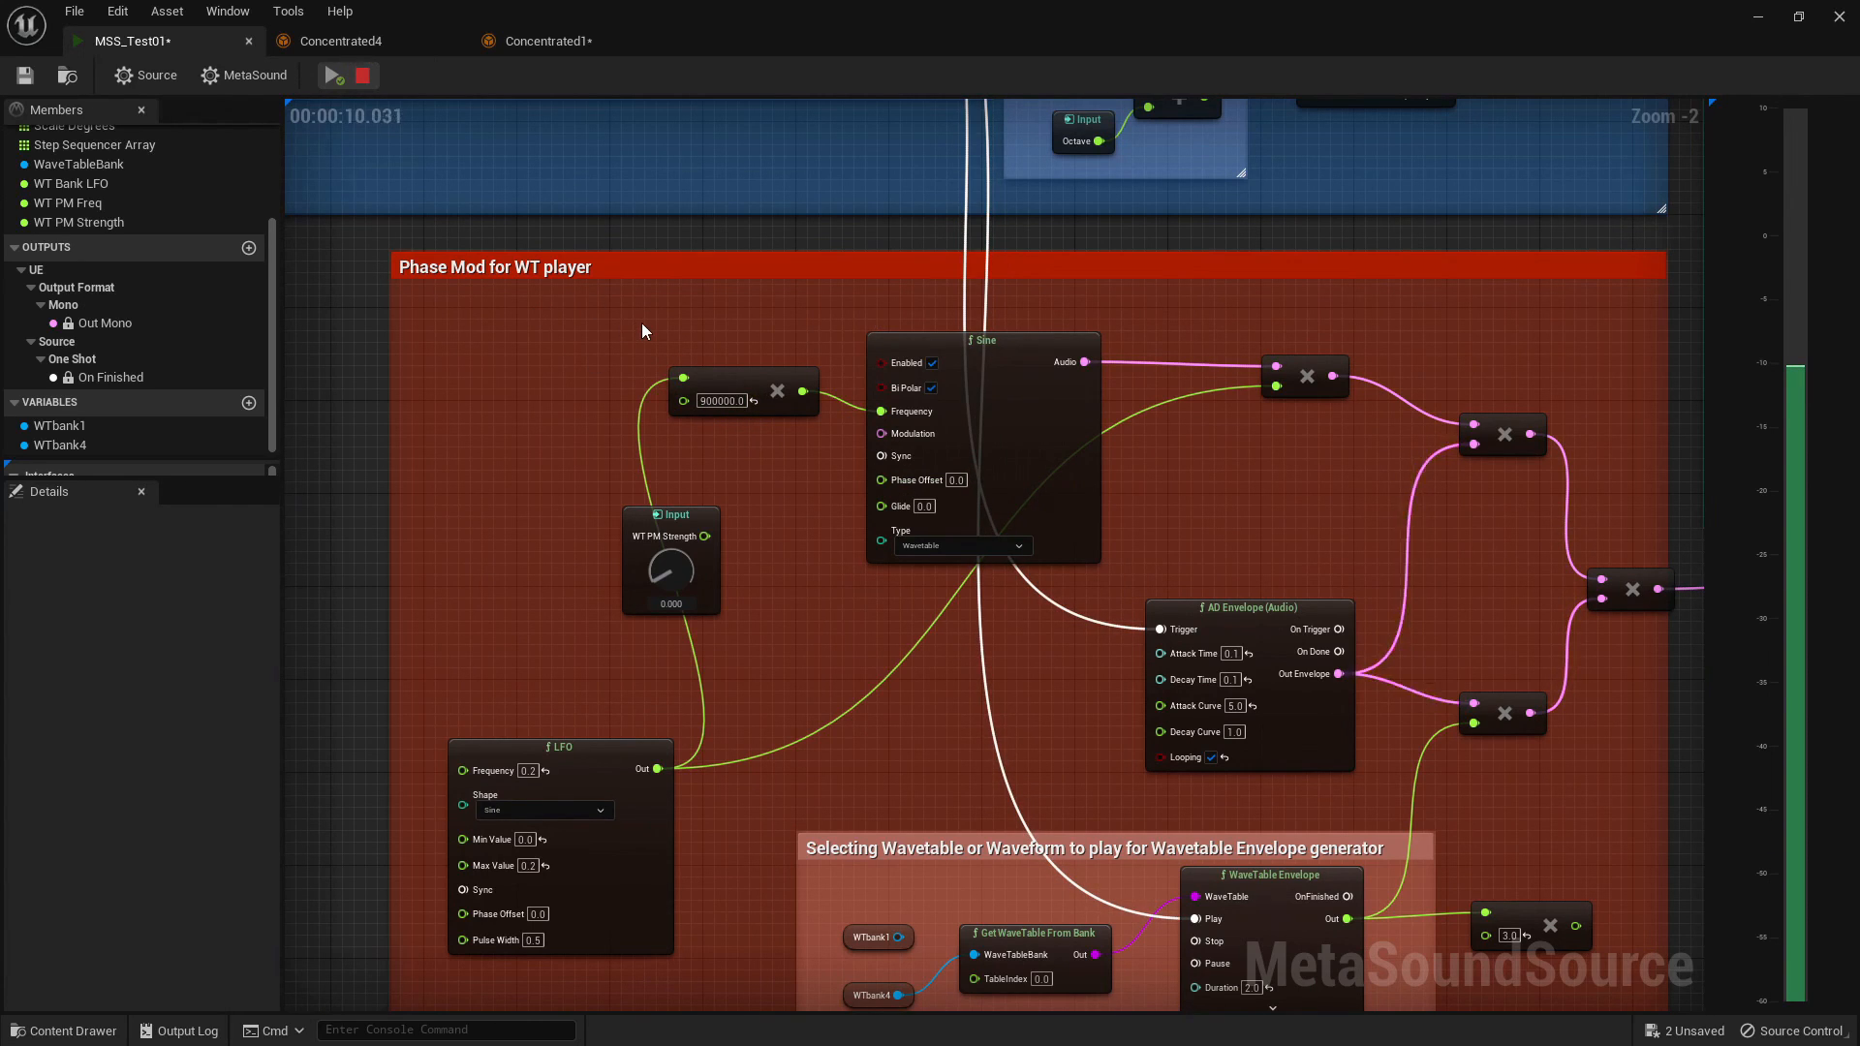
left_click(706, 401)
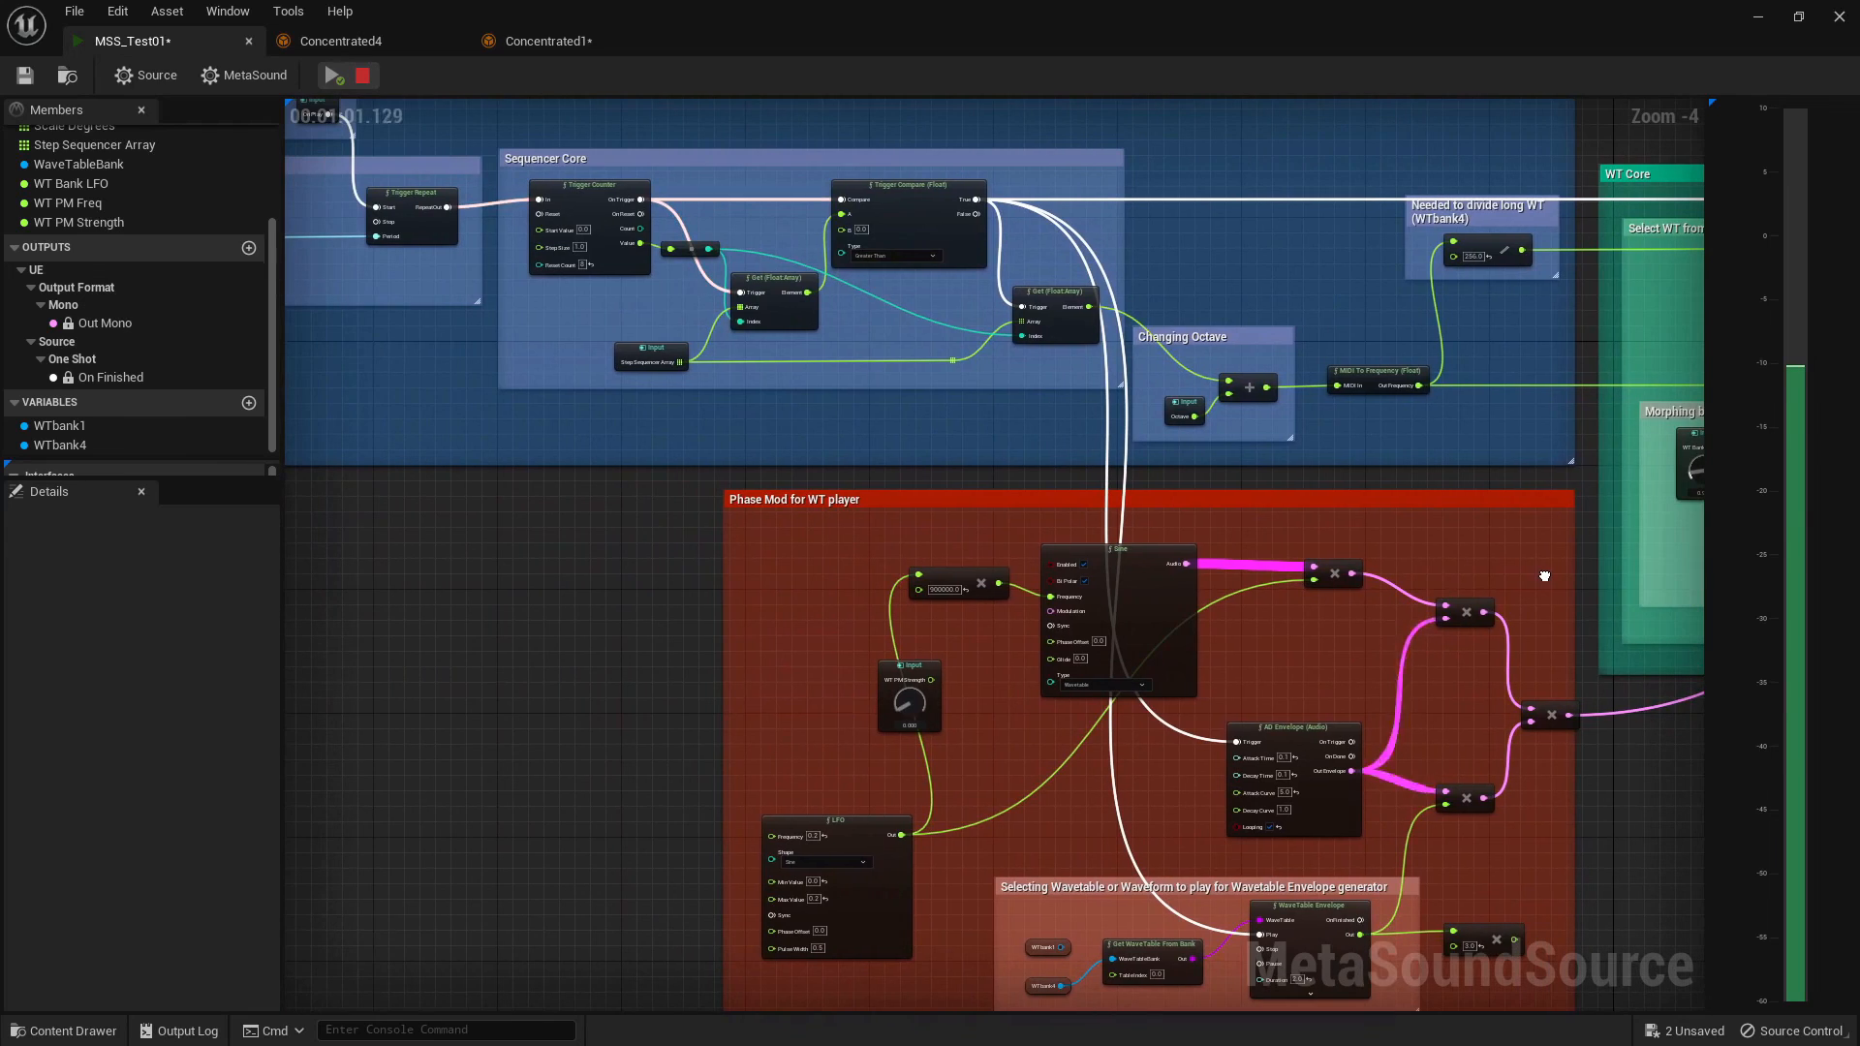
- Review the whole MetaSound graph during playback, from the step sequencer and Phase Mod sections to WT Core and Output
right_click_drag(1557, 573, 1465, 685)
scroll(1225, 681, "down", 3)
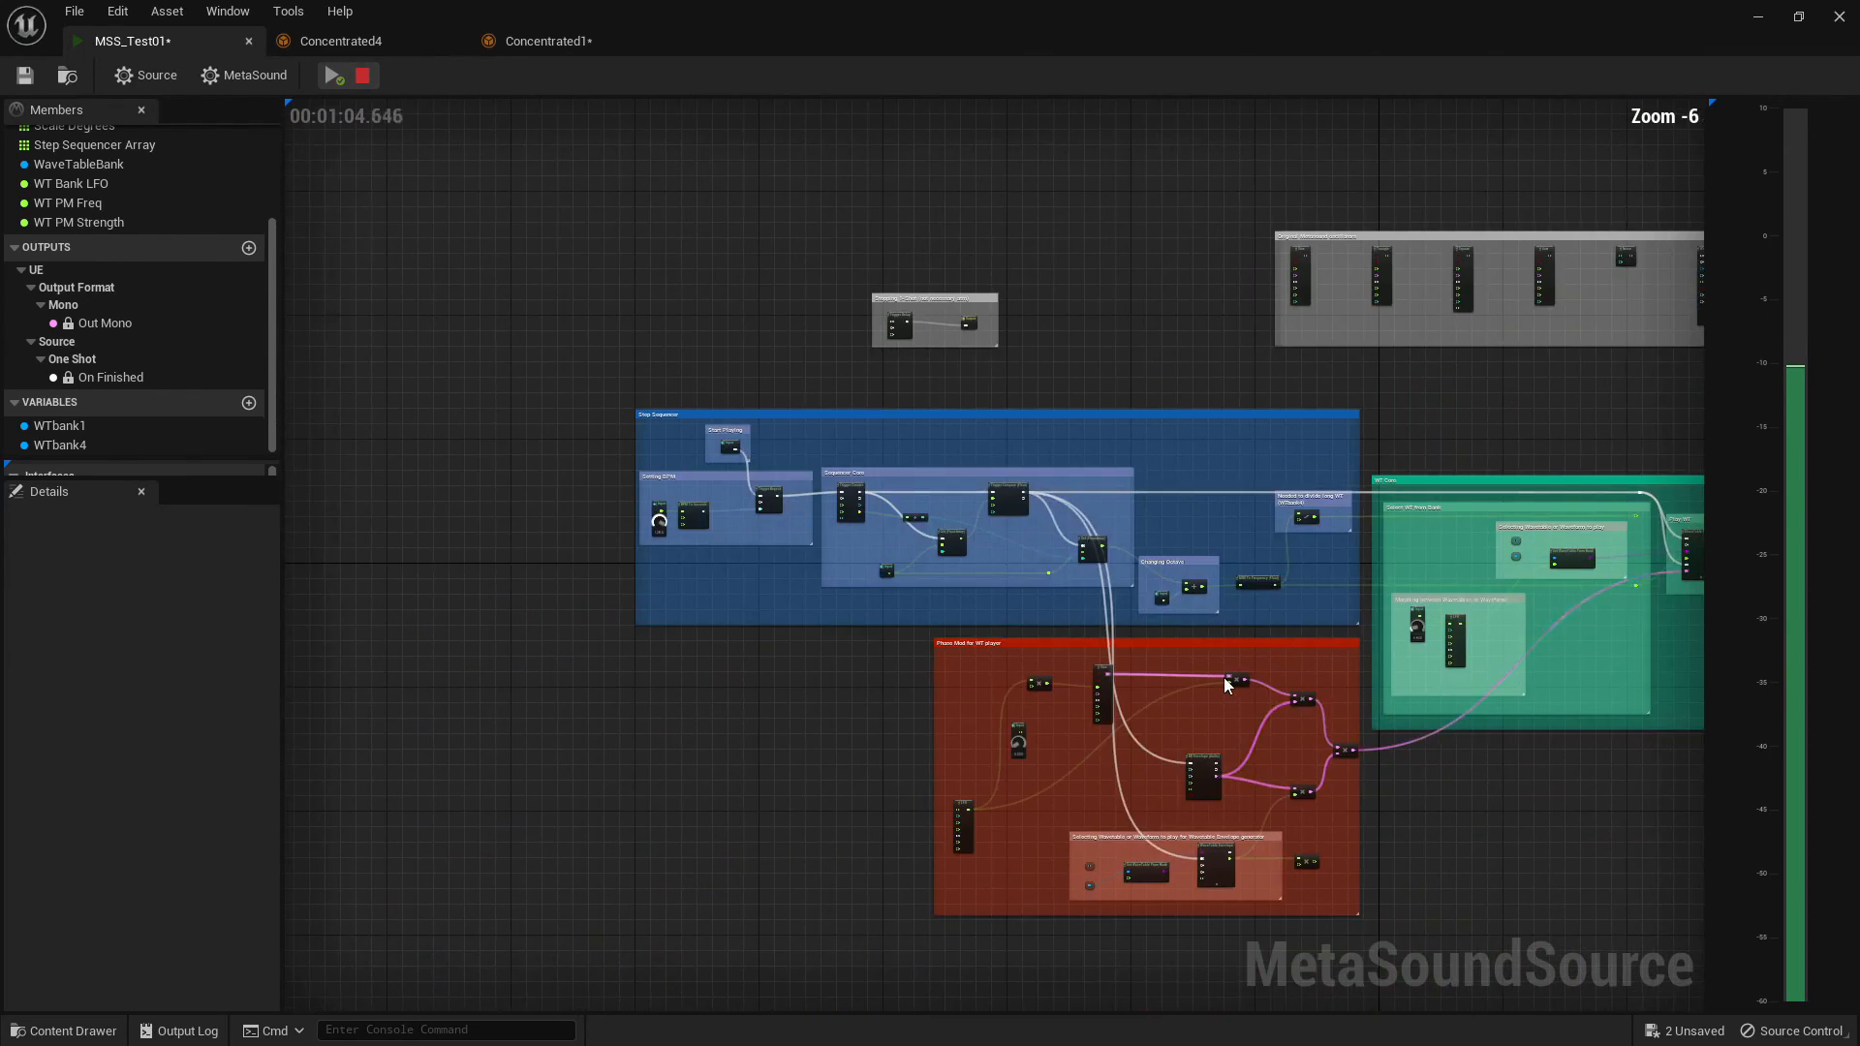
right_click_drag(1225, 681, 632, 590)
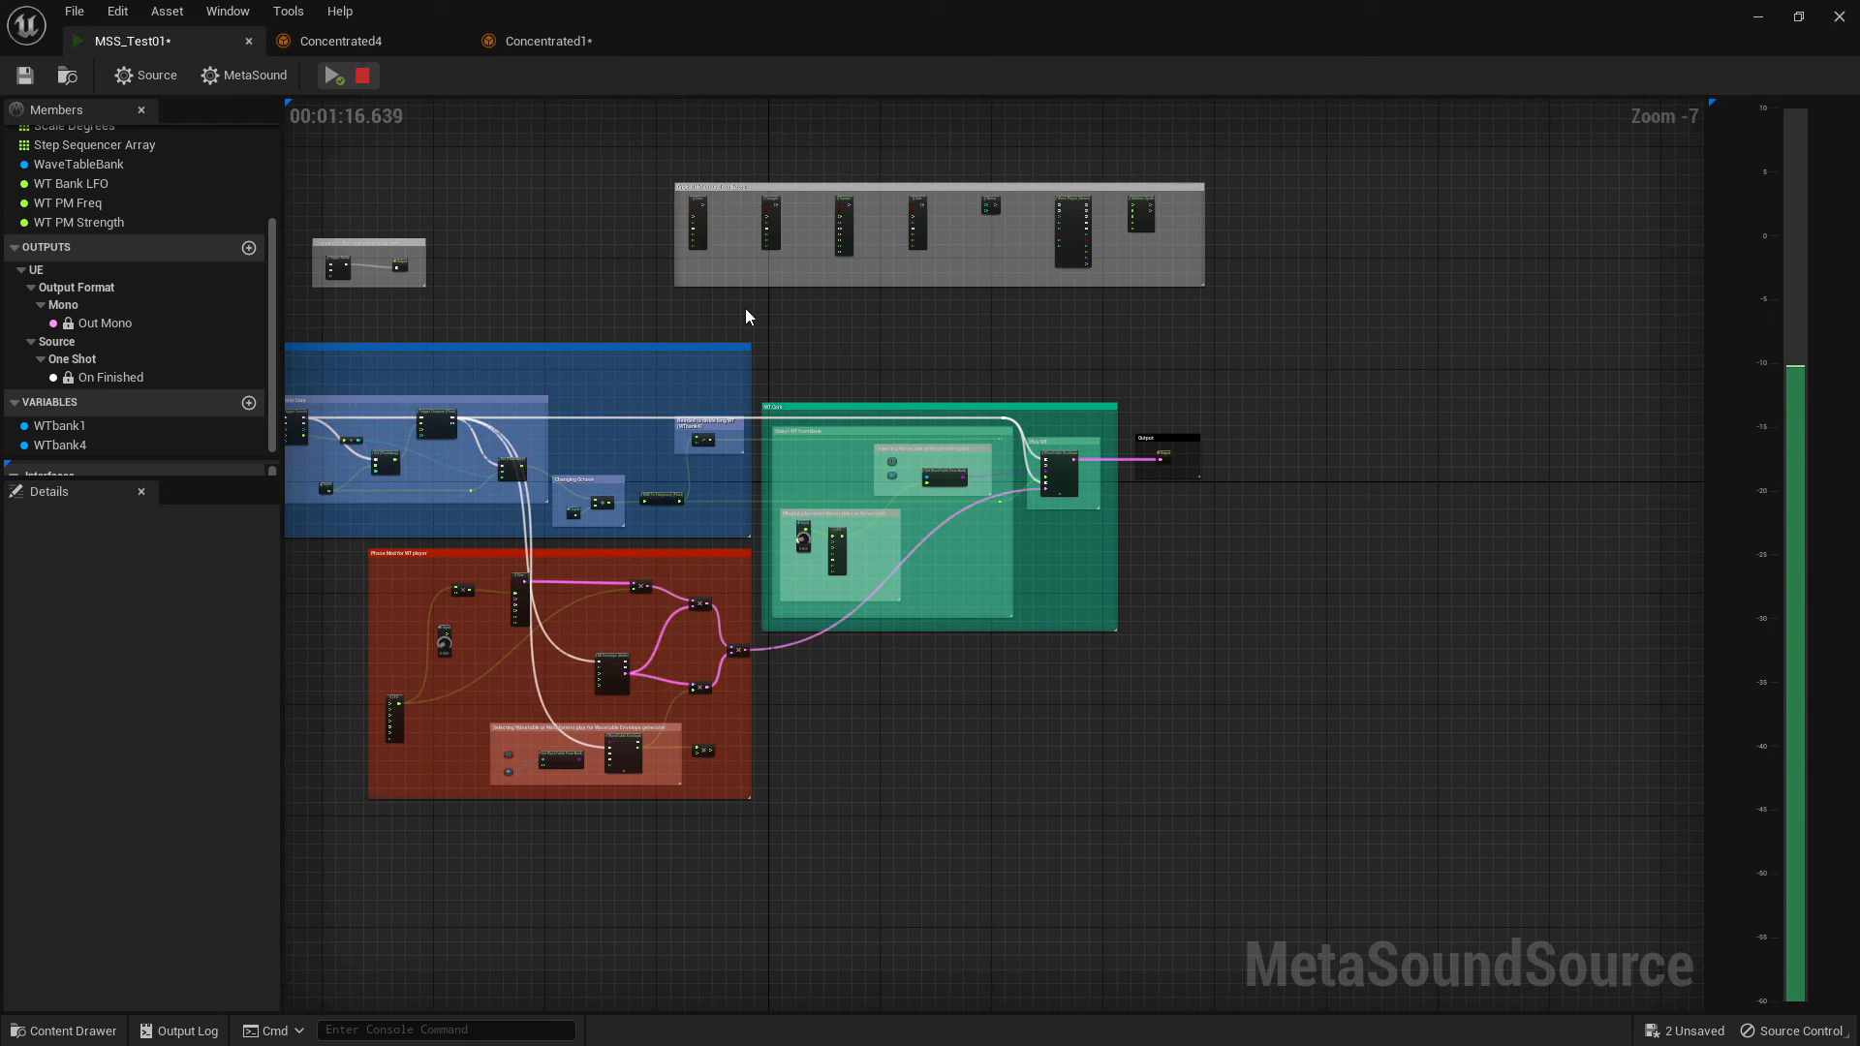
right_click_drag(751, 337, 1142, 320)
scroll(1091, 357, "up", 2)
scroll(1091, 358, "down", 2)
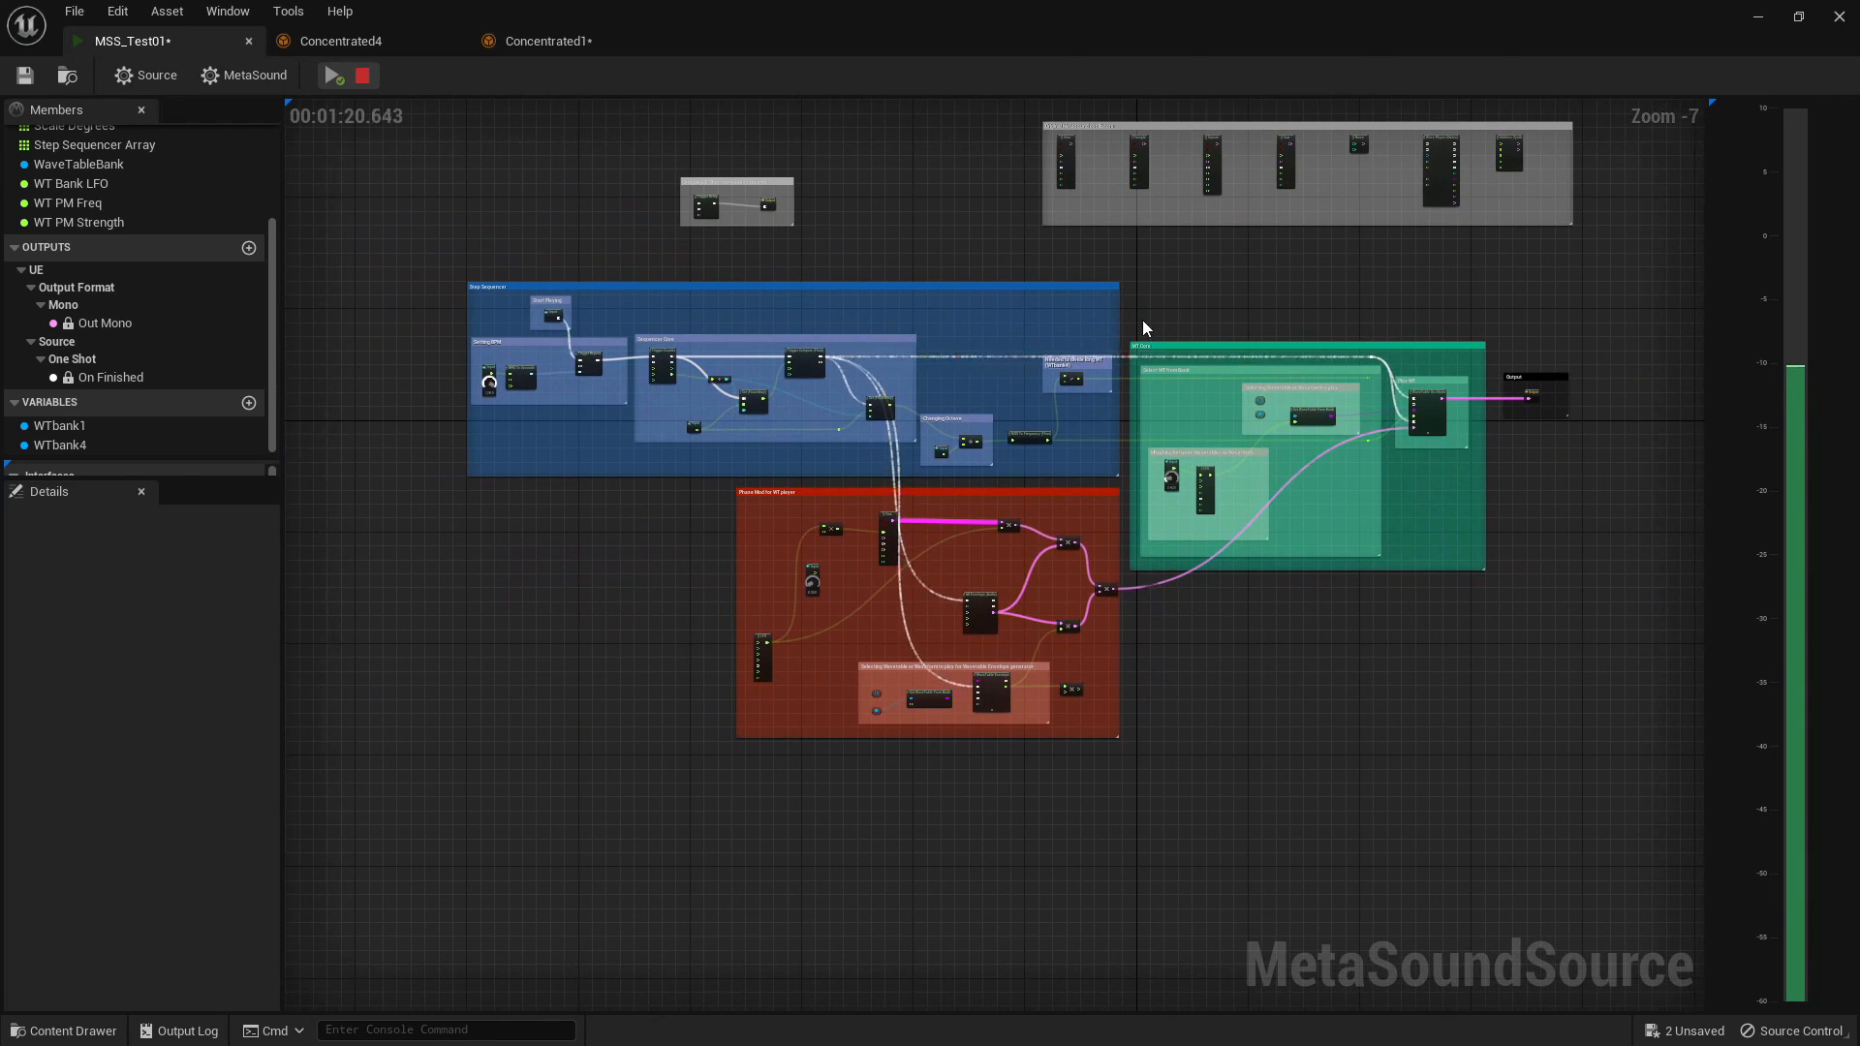
scroll(1143, 320, "up", 2)
scroll(1142, 320, "down", 1)
scroll(1142, 320, "up", 1)
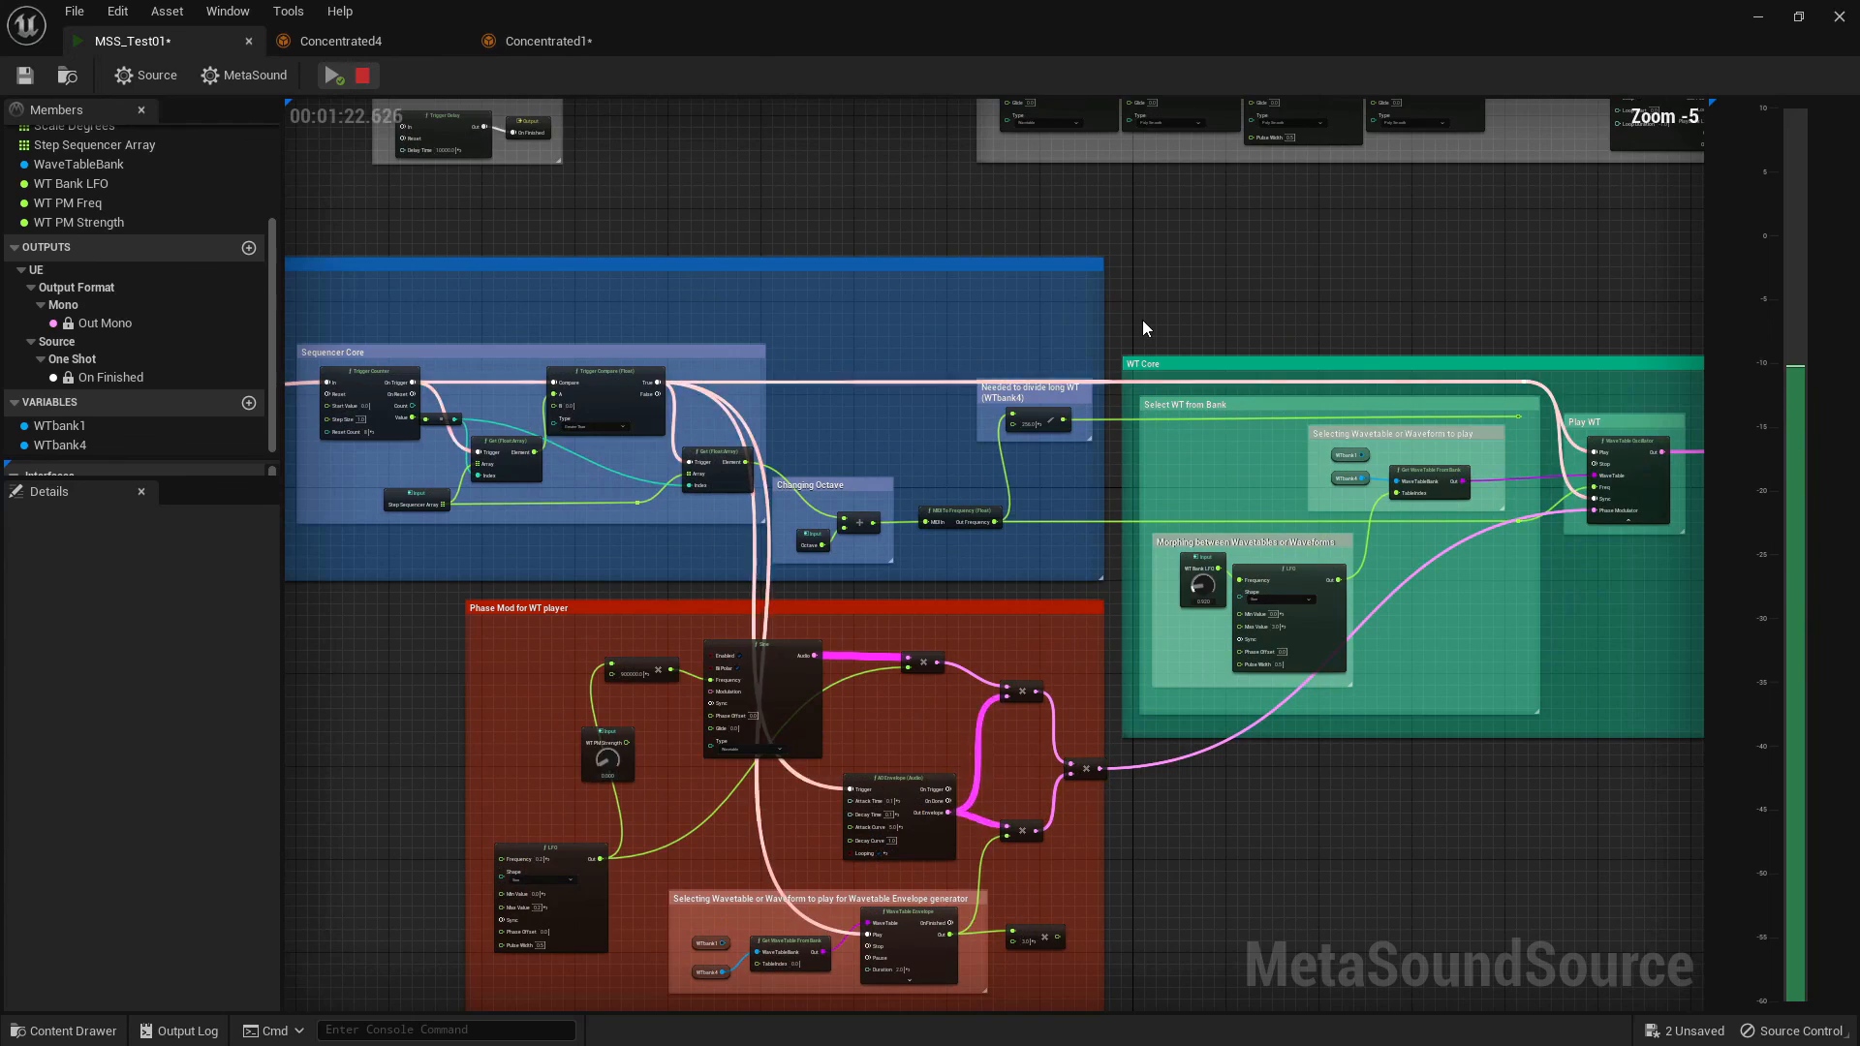